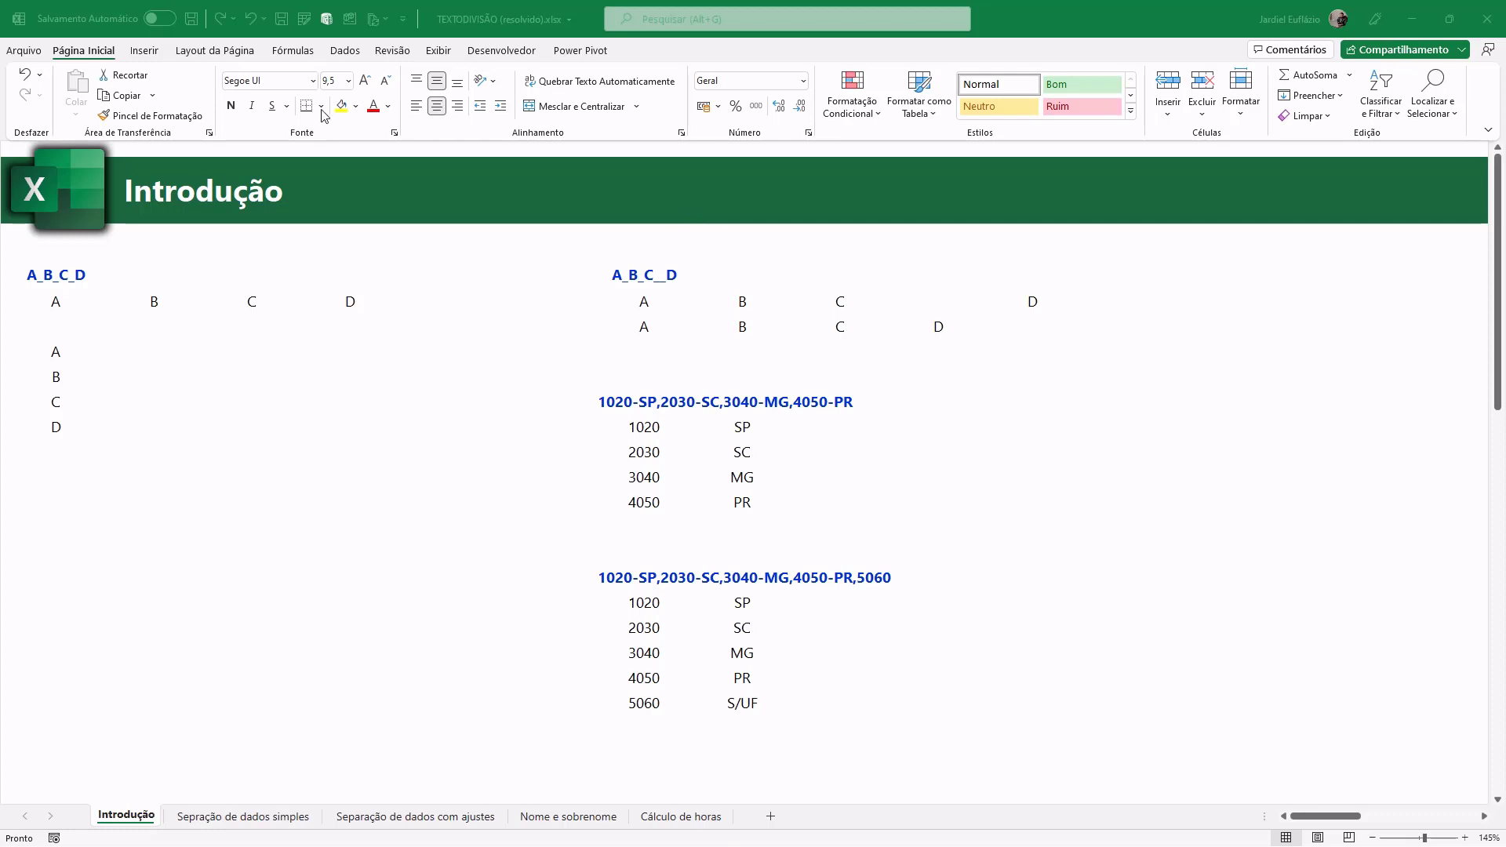
# Step: Open the Account page, view the Office Insider channel options, and cancel the join dialog
pyautogui.click(30, 51)
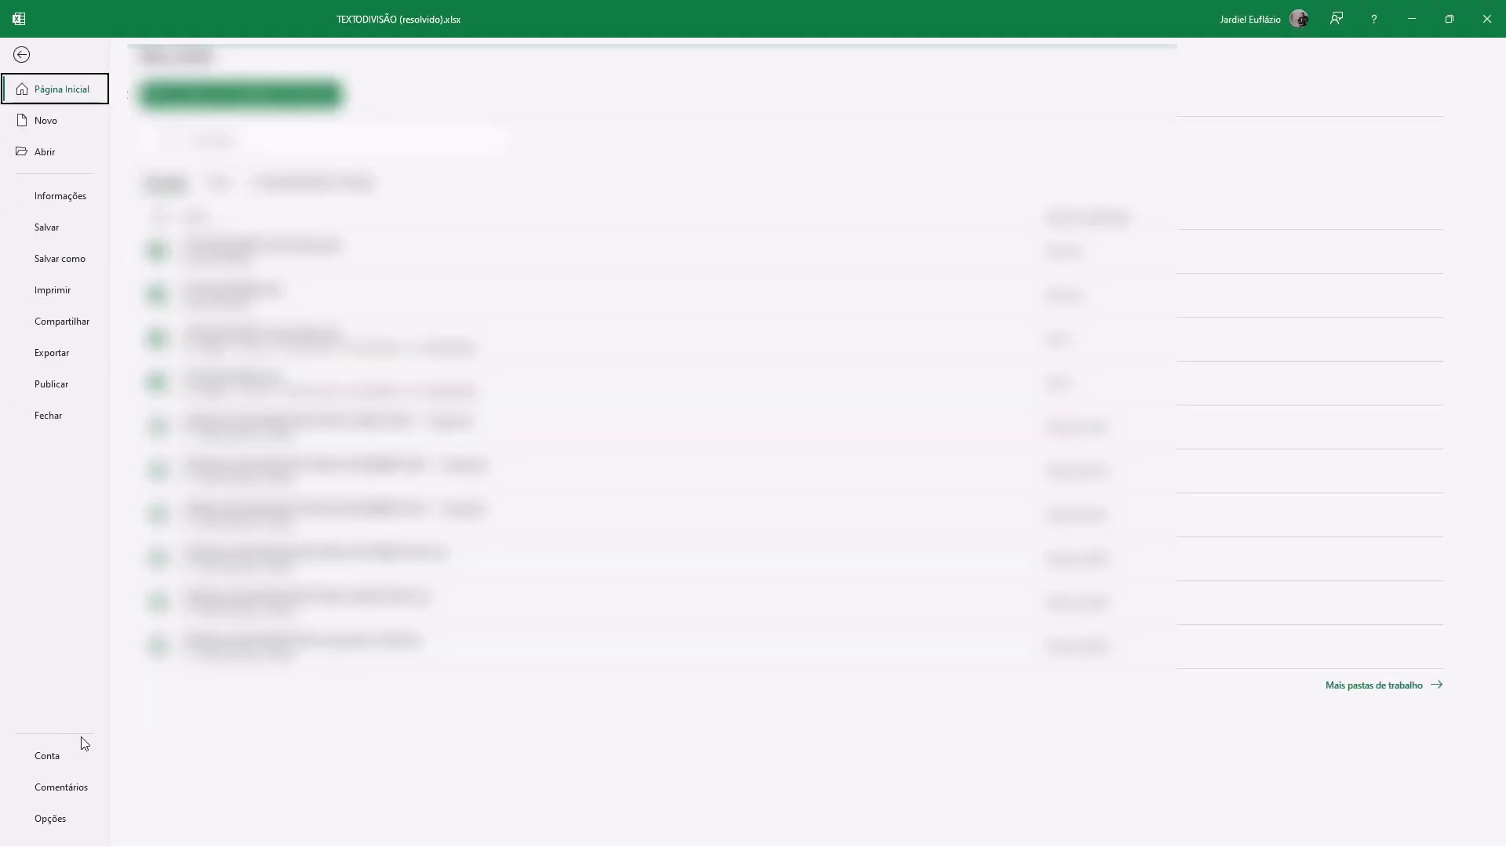
pyautogui.click(78, 761)
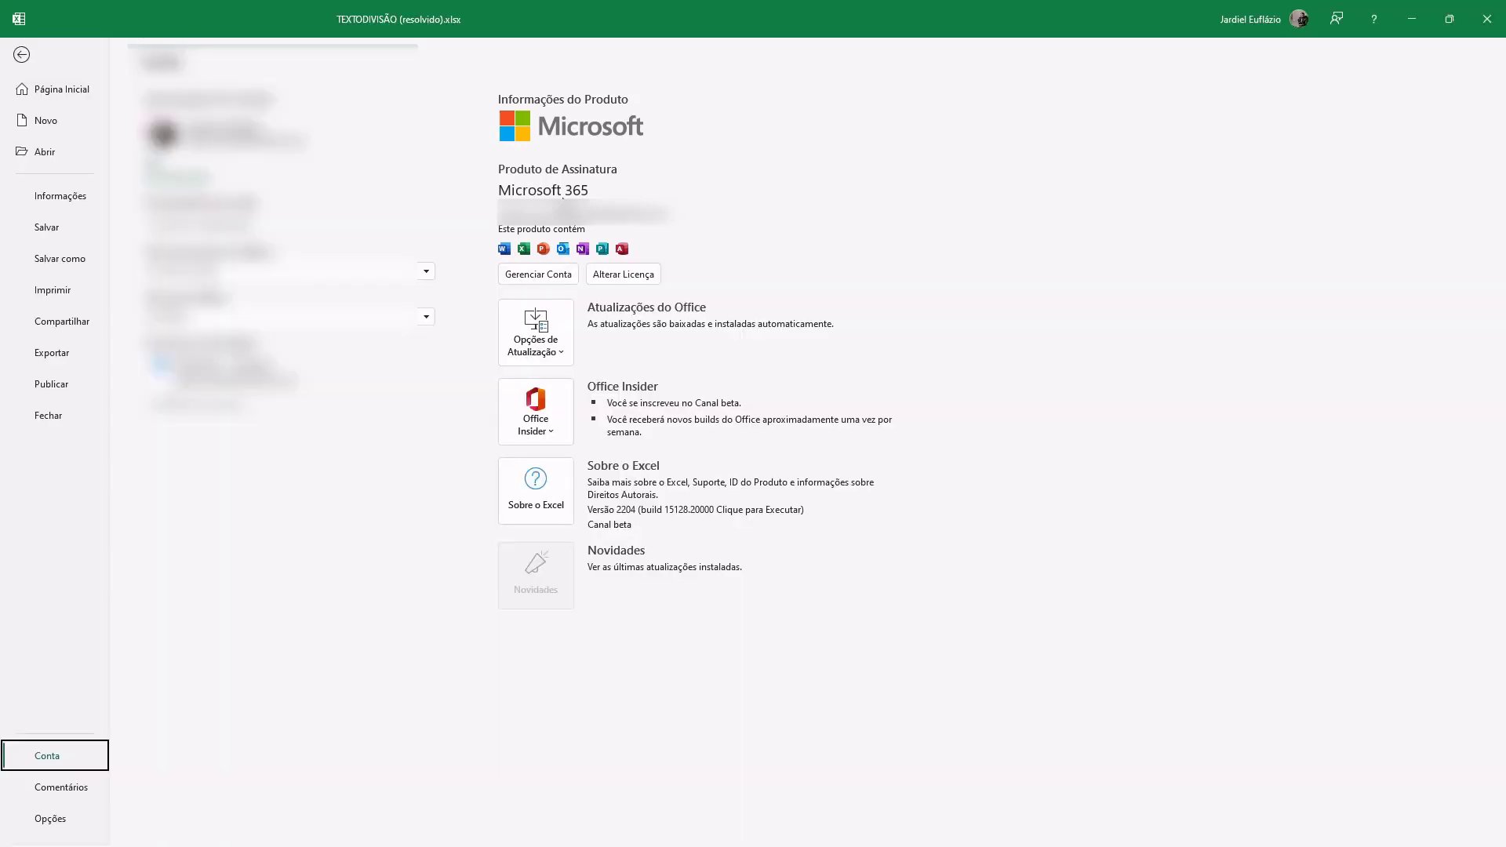
pyautogui.click(562, 433)
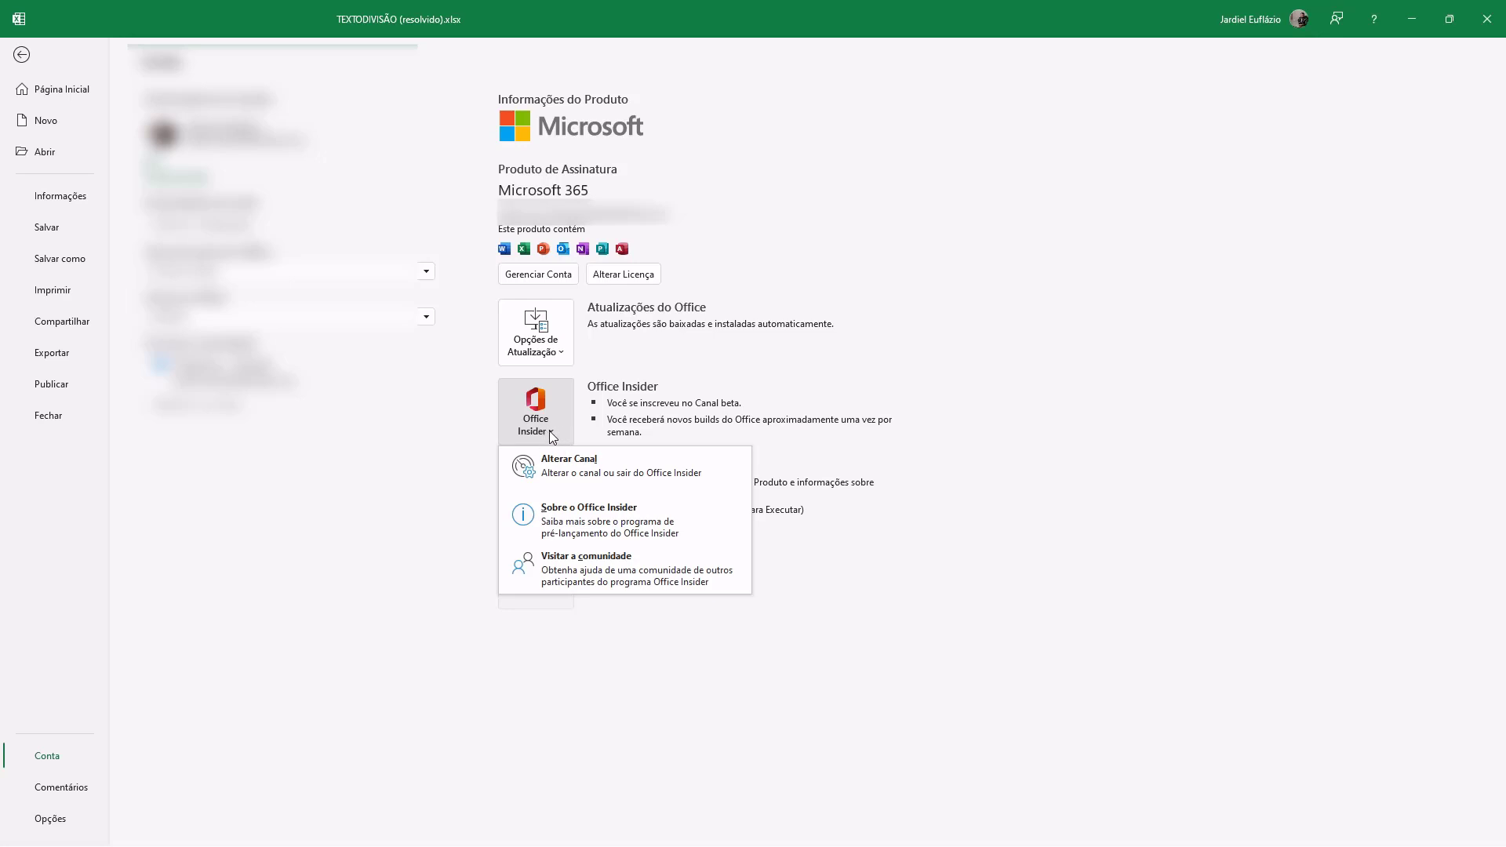
pyautogui.click(583, 471)
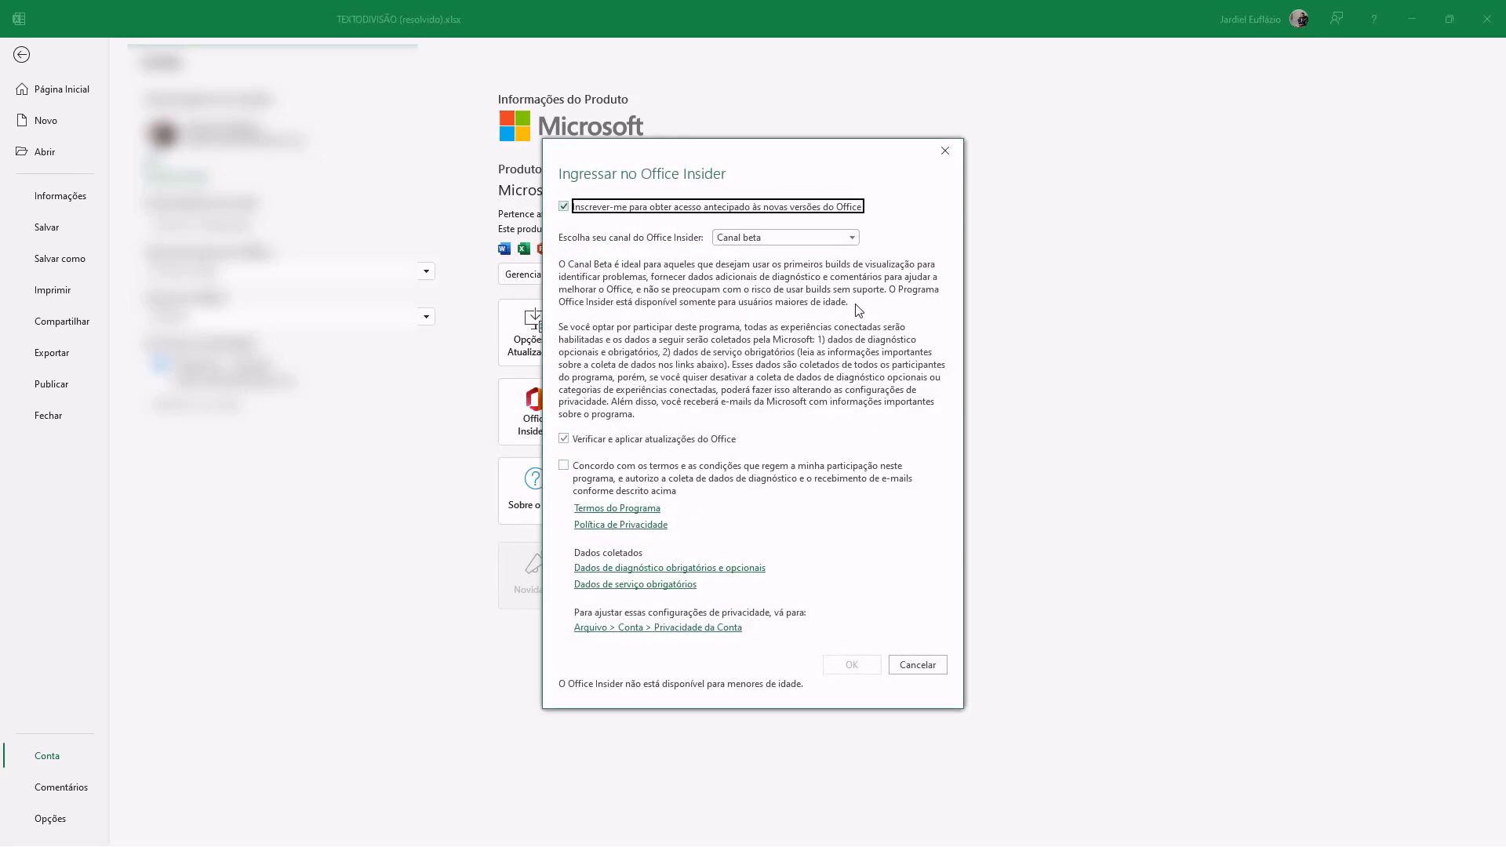
pyautogui.click(934, 666)
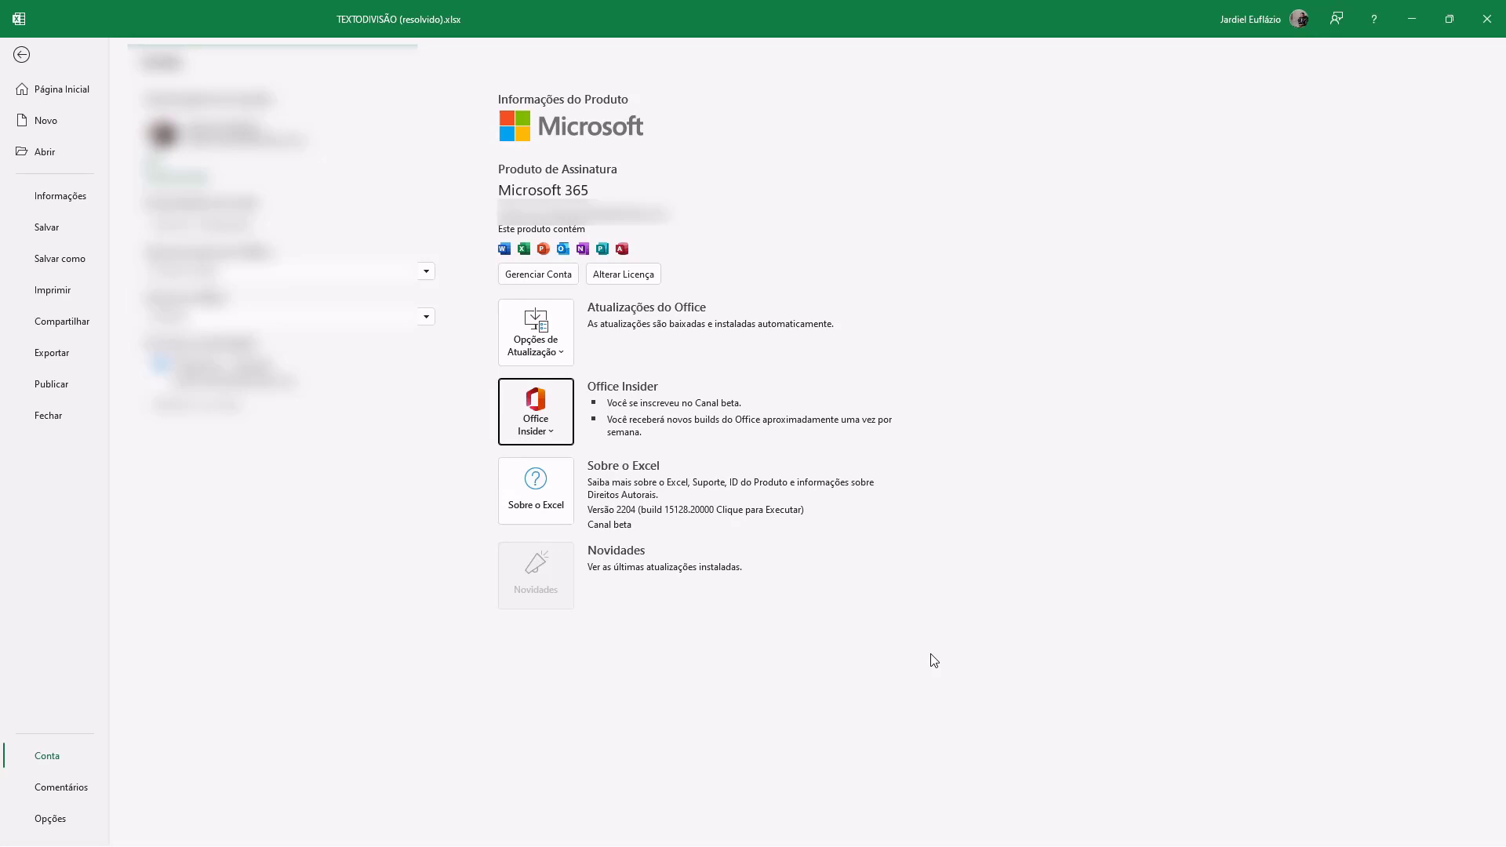
# Step: Return to the worksheet and cycle the sheet tabs back to Separação de dados simples
pyautogui.press('Escape')
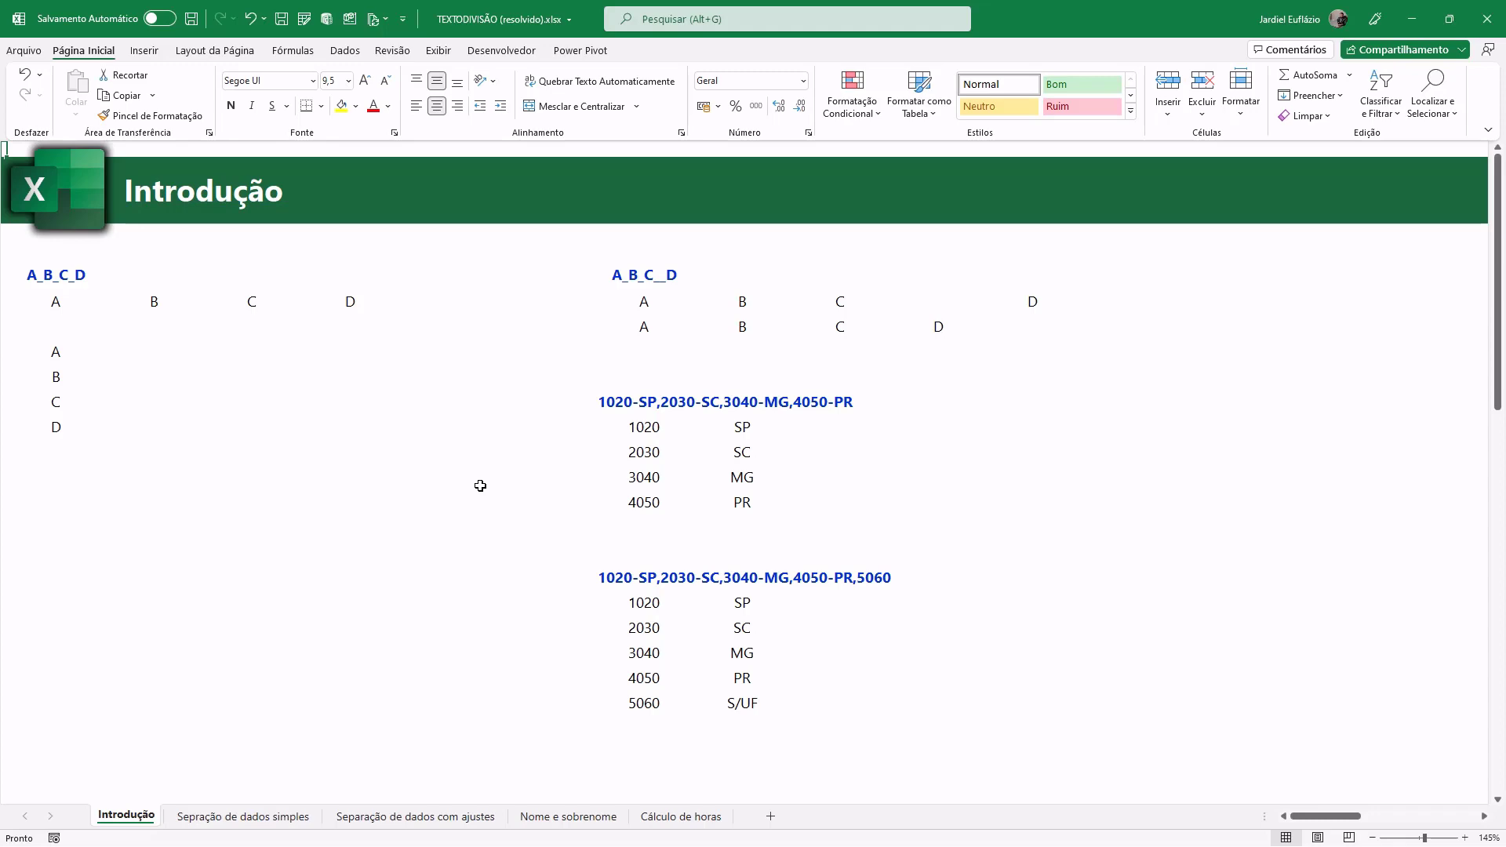
pyautogui.hotkey('ctrl', 'pagedown')
pyautogui.hotkey('ctrl', 'pagedown')
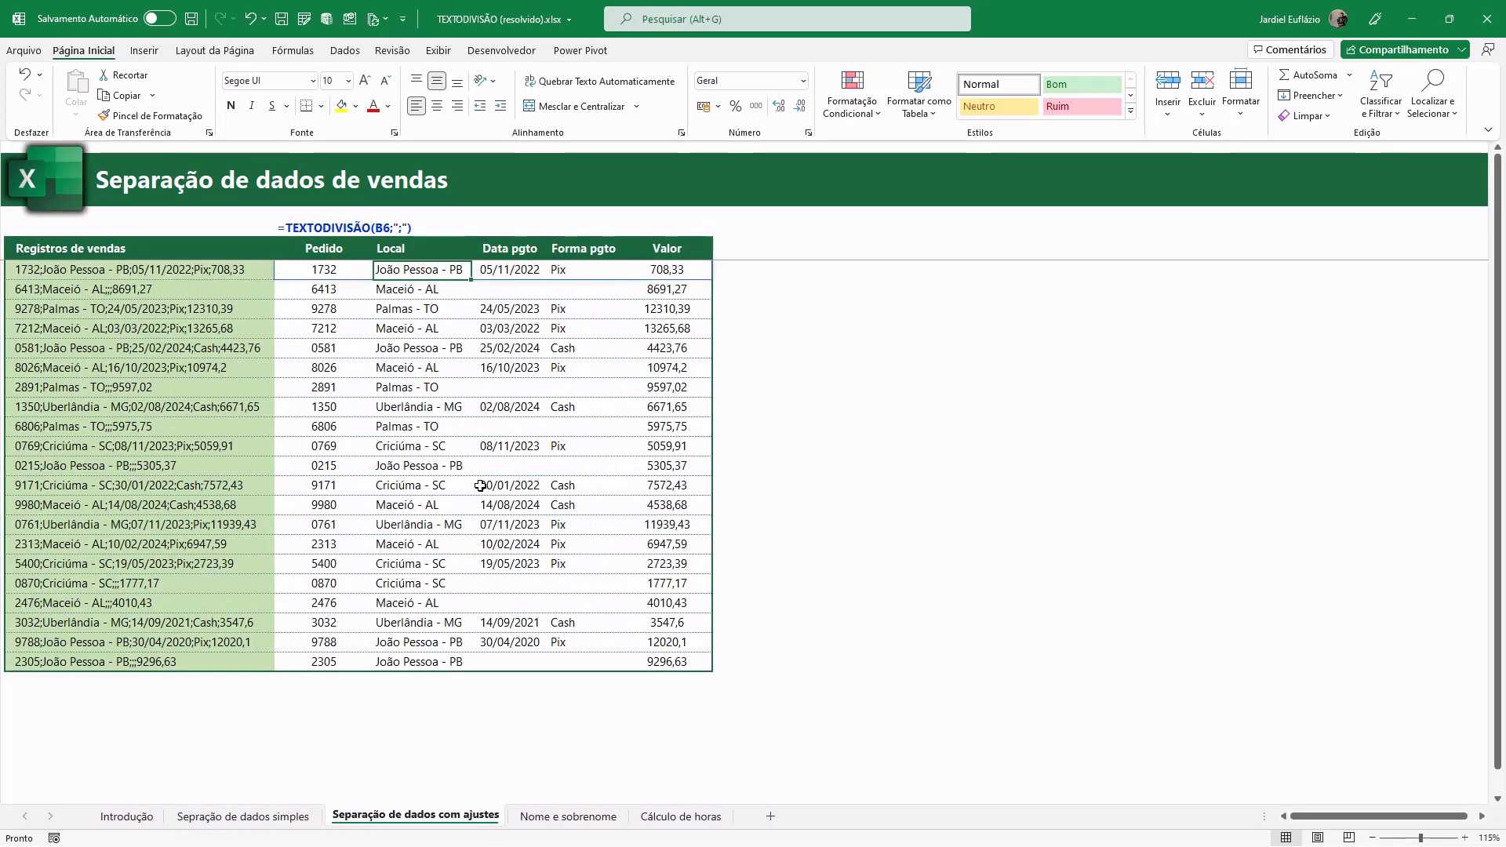
pyautogui.hotkey('ctrl', 'pagedown')
pyautogui.hotkey('ctrl', 'pagedown')
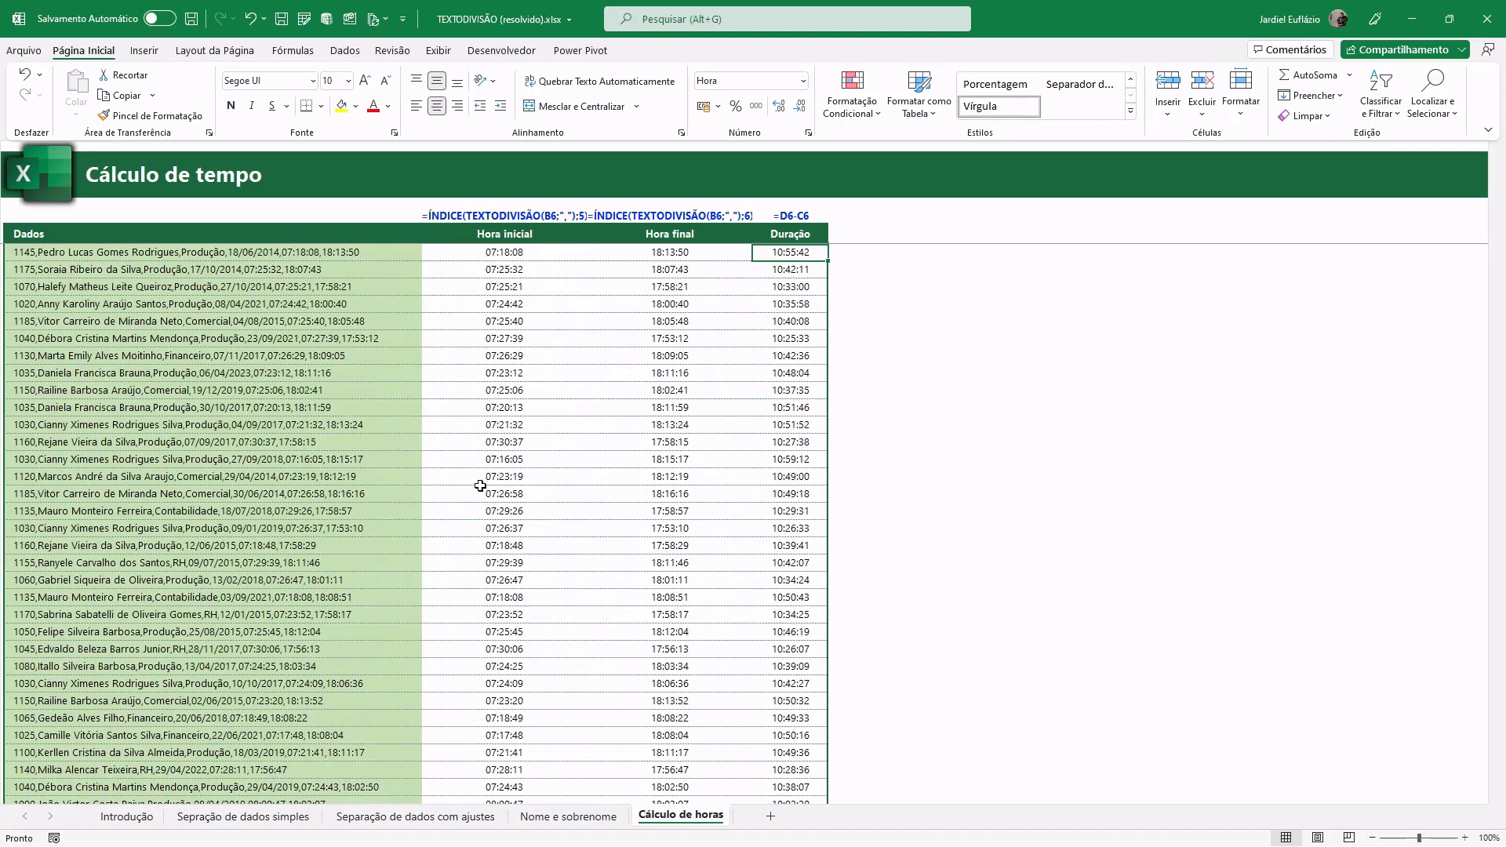
pyautogui.hotkey('ctrl', 'pageup')
pyautogui.hotkey('ctrl', 'pageup')
pyautogui.hotkey('ctrl', 'pageup')
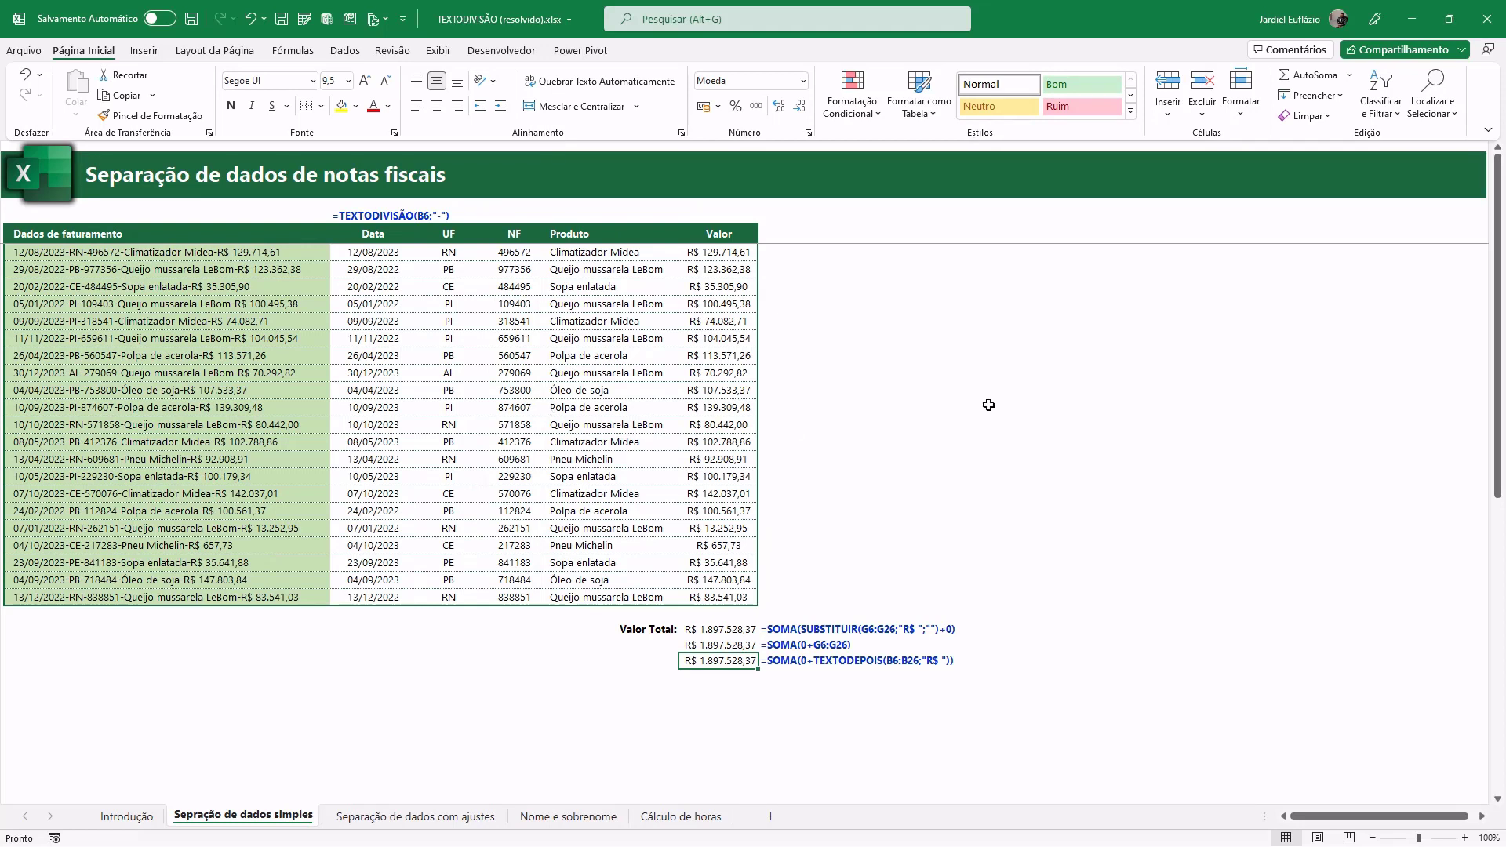
# Step: Close the solved workbook without saving and select the cell below A_B_C_D on Introdução
pyautogui.click(1490, 21)
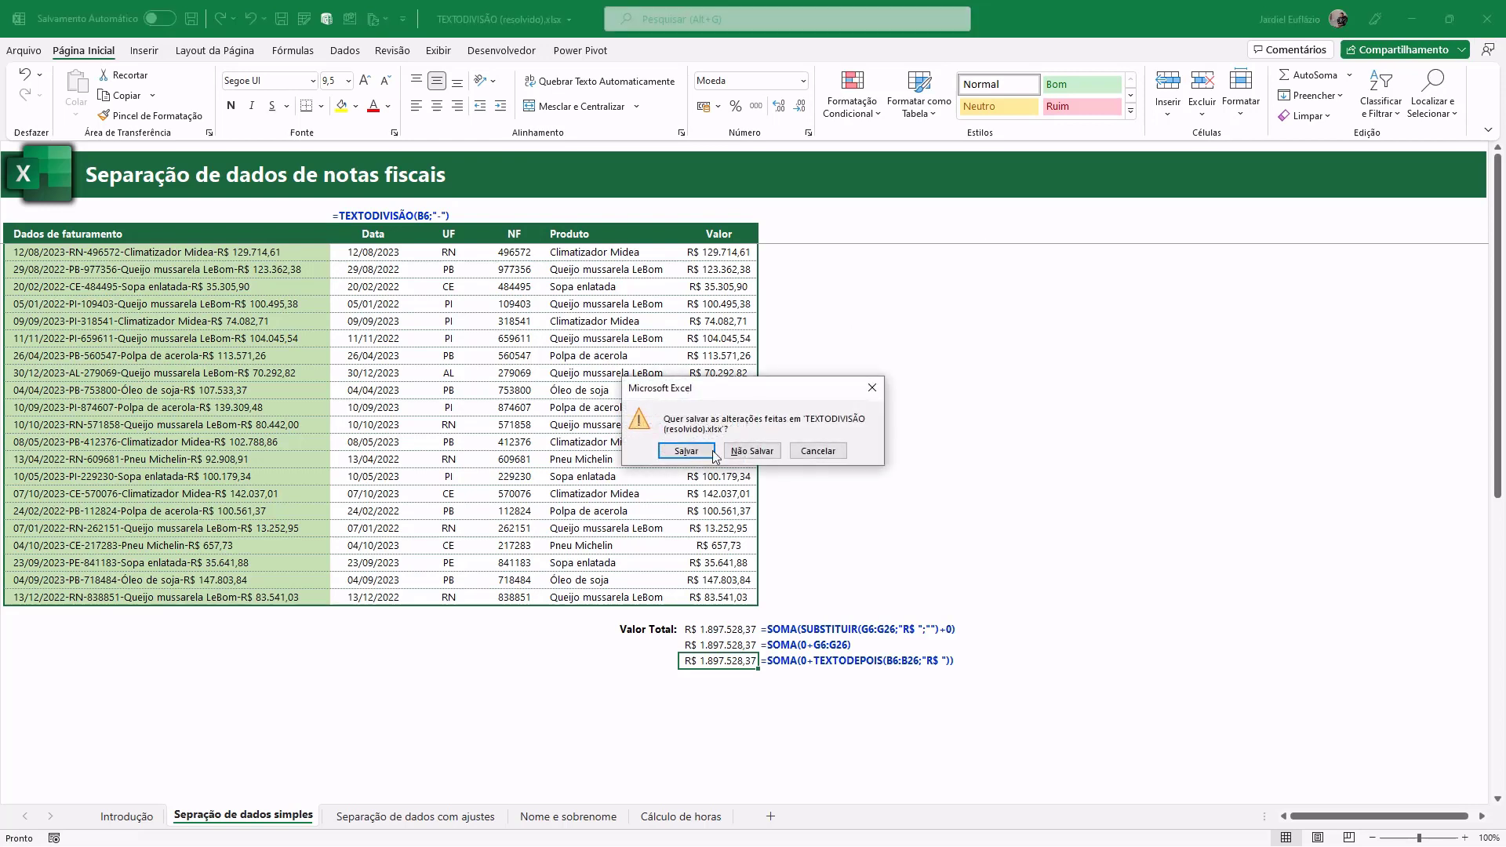
pyautogui.click(761, 452)
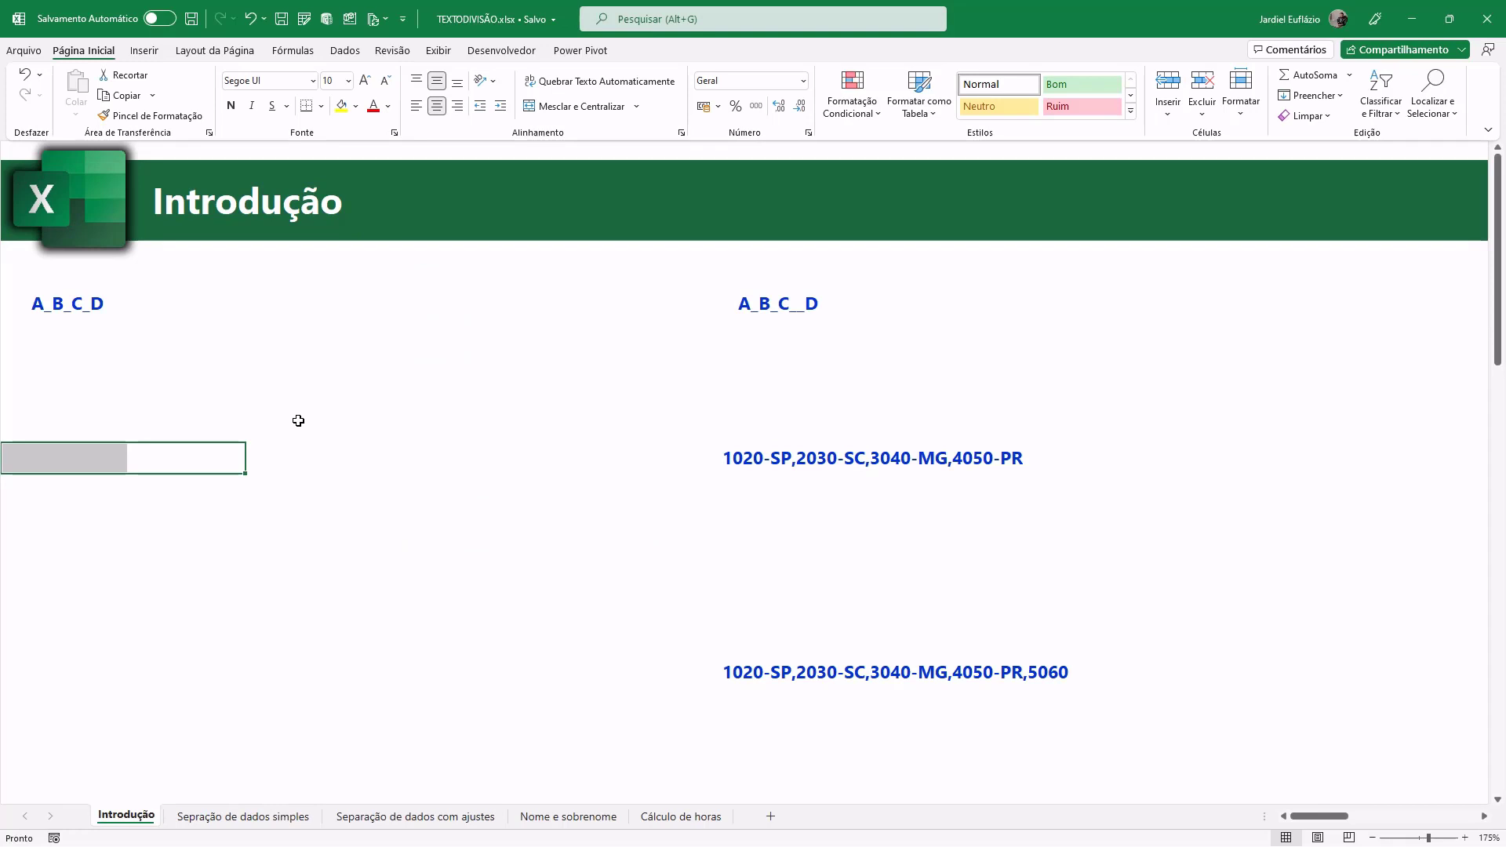
pyautogui.keyDown('ctrl'); pyautogui.scroll(1, 353, 510); pyautogui.keyUp('ctrl')
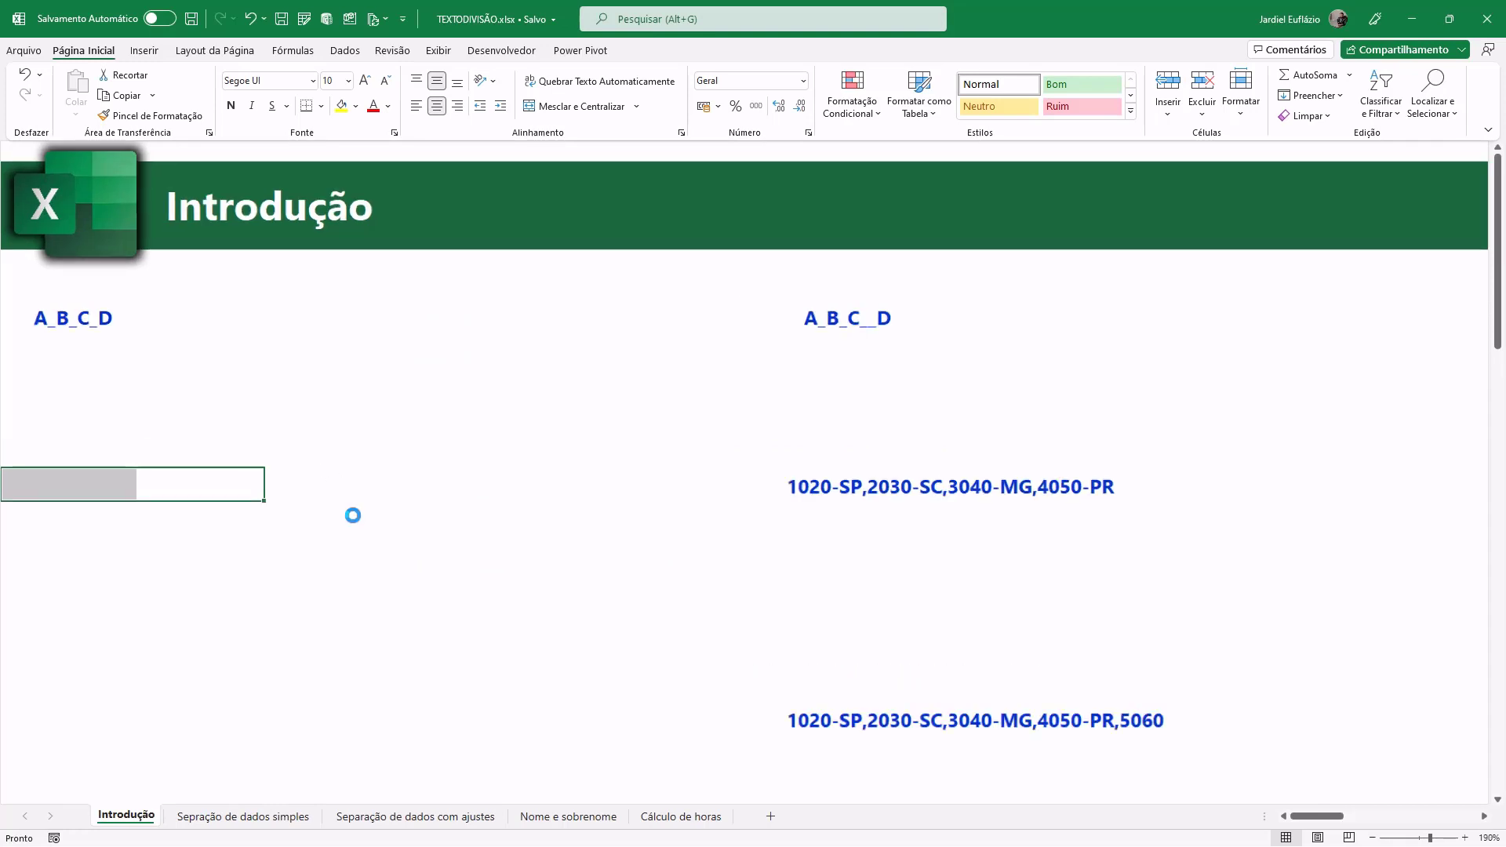
pyautogui.keyDown('ctrl'); pyautogui.scroll(3, 351, 374); pyautogui.keyUp('ctrl')
pyautogui.scroll(3, 347, 361)
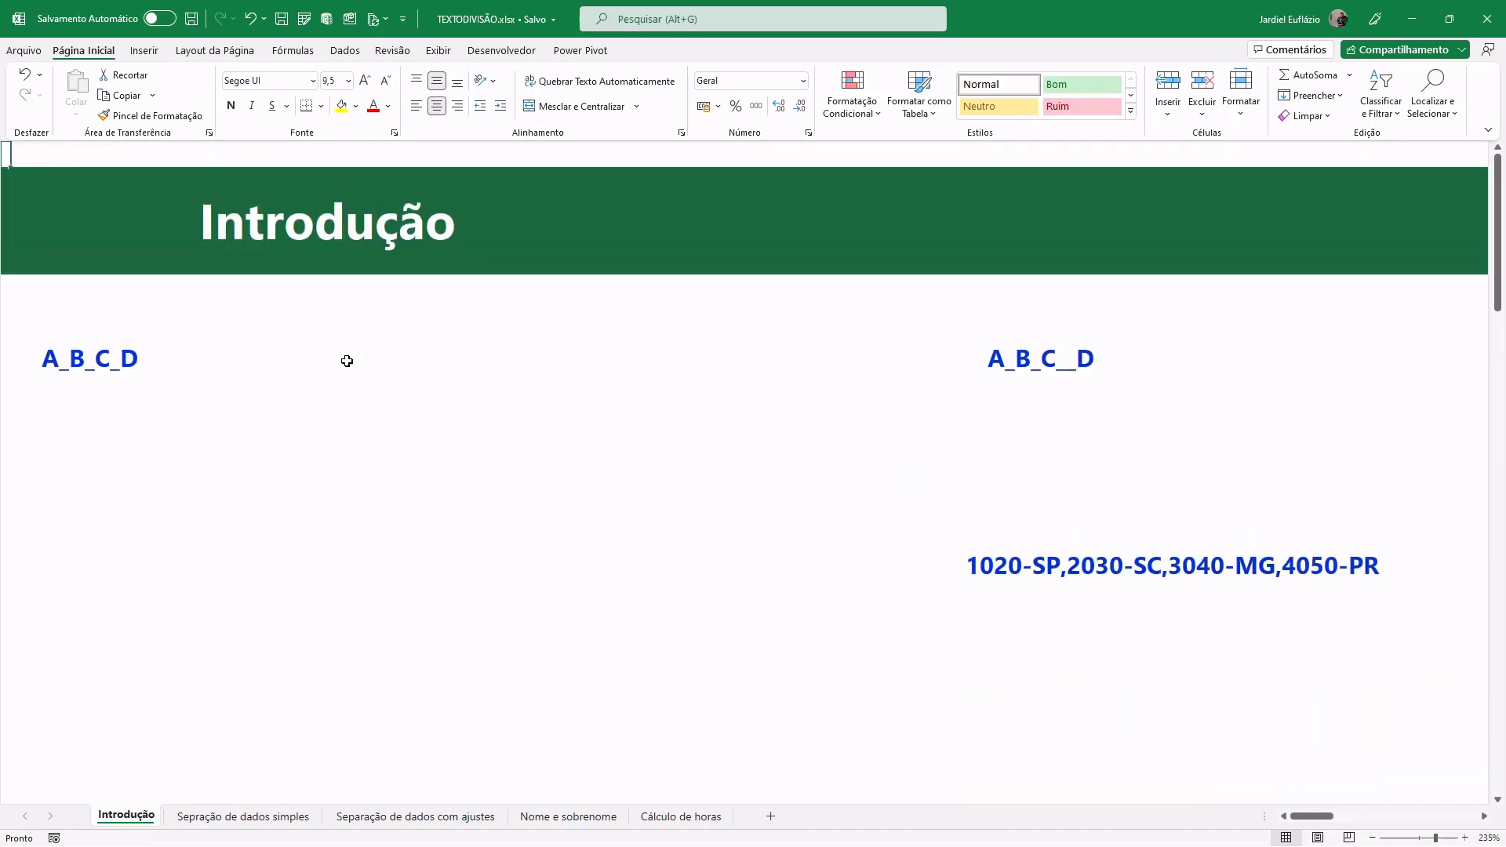
pyautogui.keyDown('ctrl'); pyautogui.scroll(2, 369, 440); pyautogui.keyUp('ctrl')
pyautogui.keyDown('ctrl'); pyautogui.scroll(8, 357, 499); pyautogui.keyUp('ctrl')
pyautogui.click(160, 502)
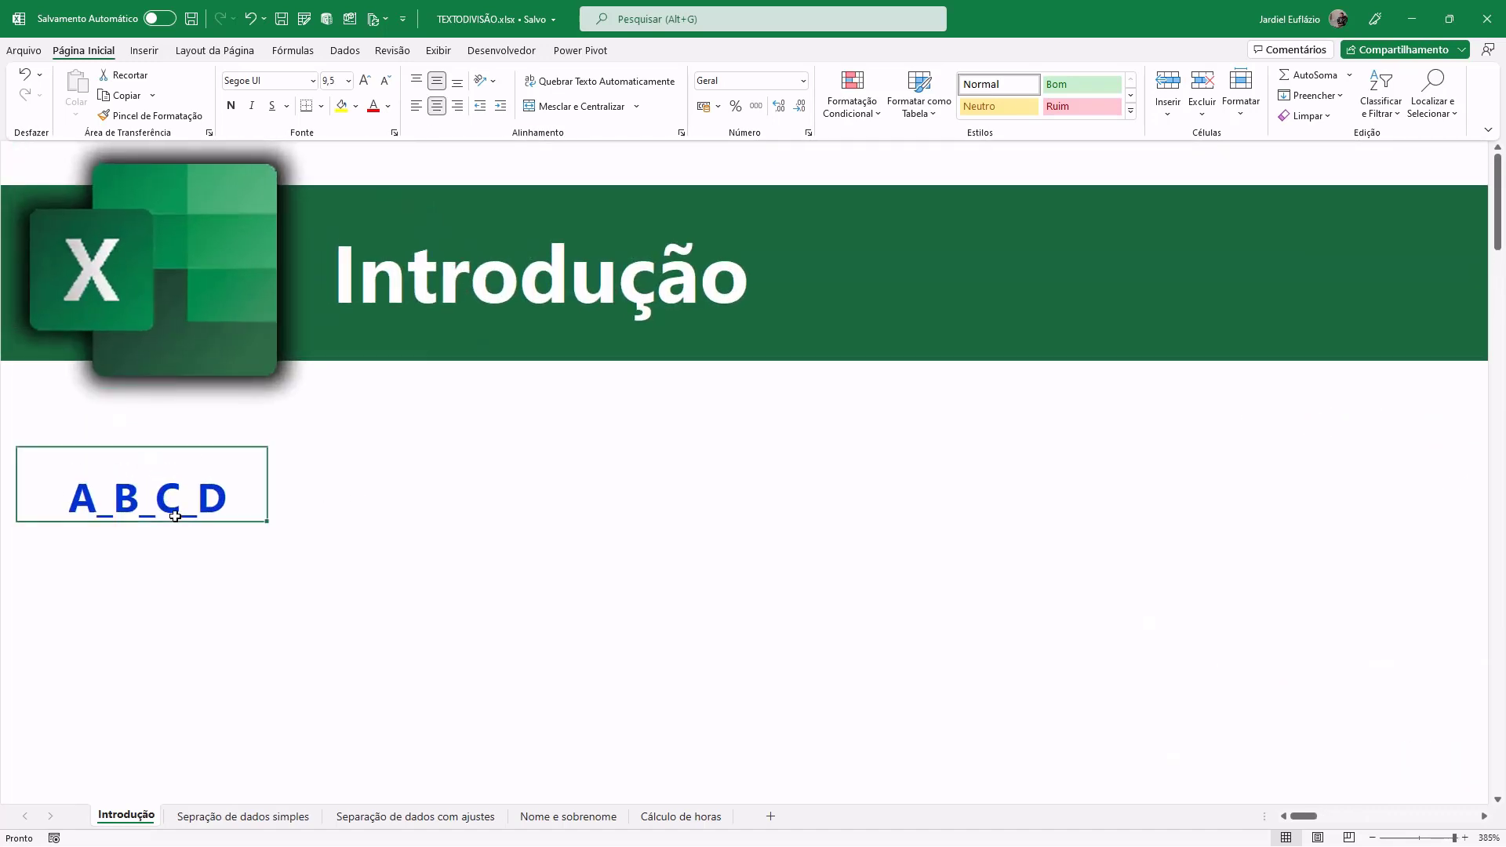
pyautogui.click(158, 569)
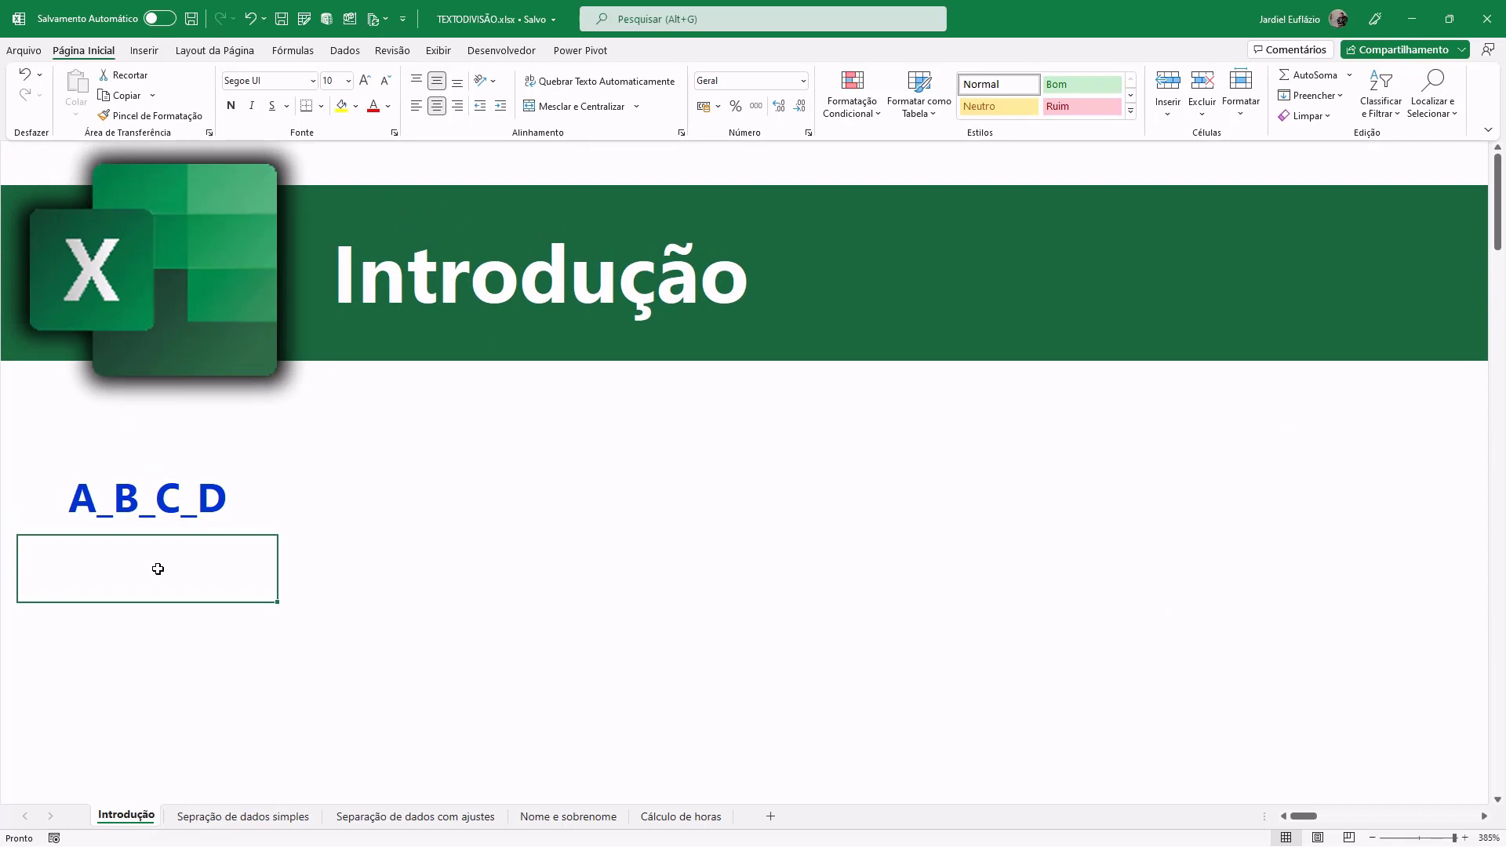
pyautogui.scroll(-1, 158, 569)
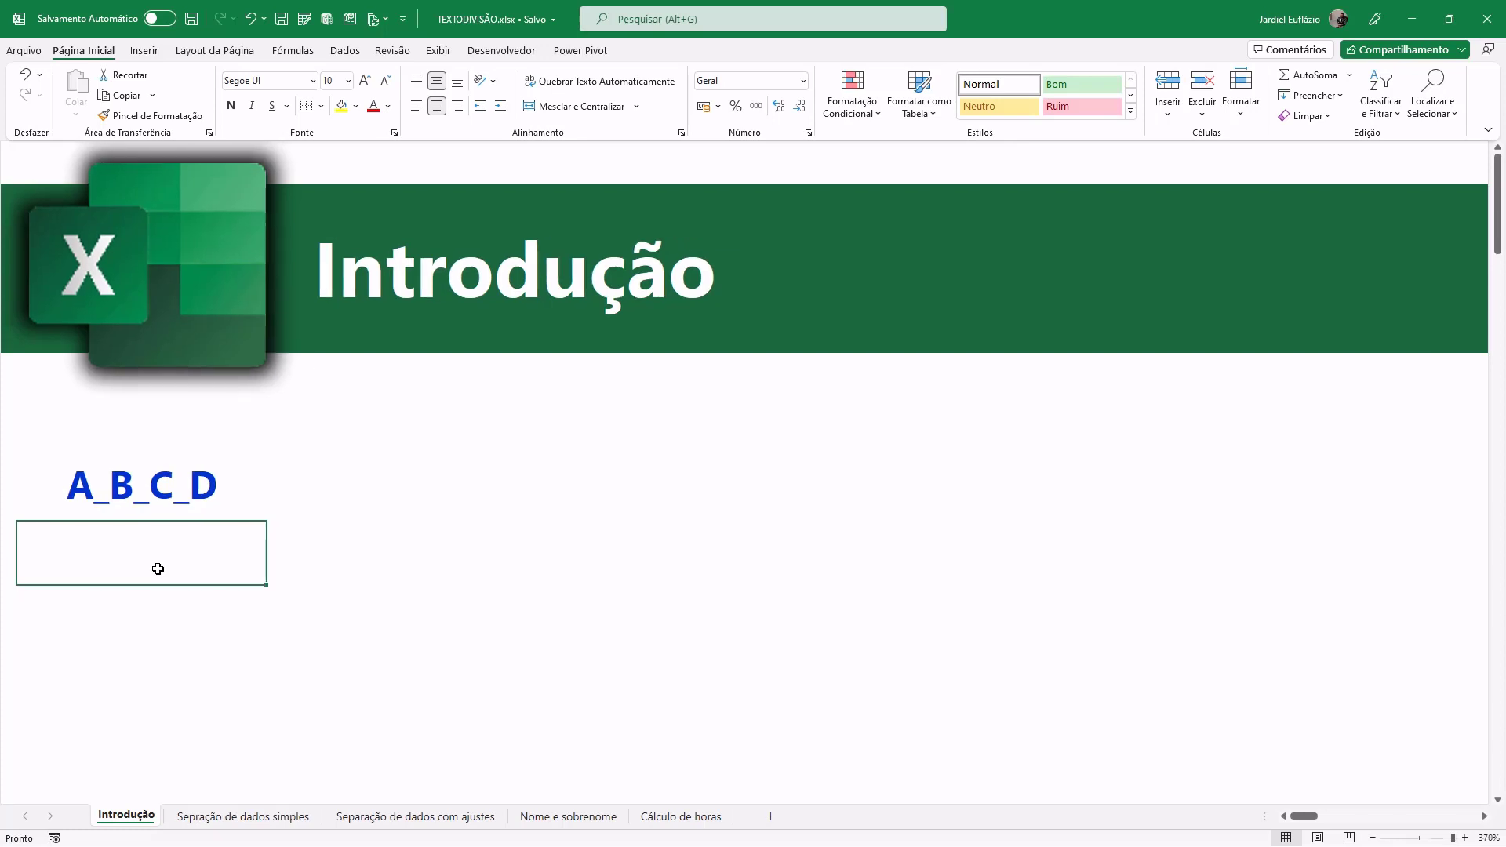
pyautogui.scroll(-1, 158, 569)
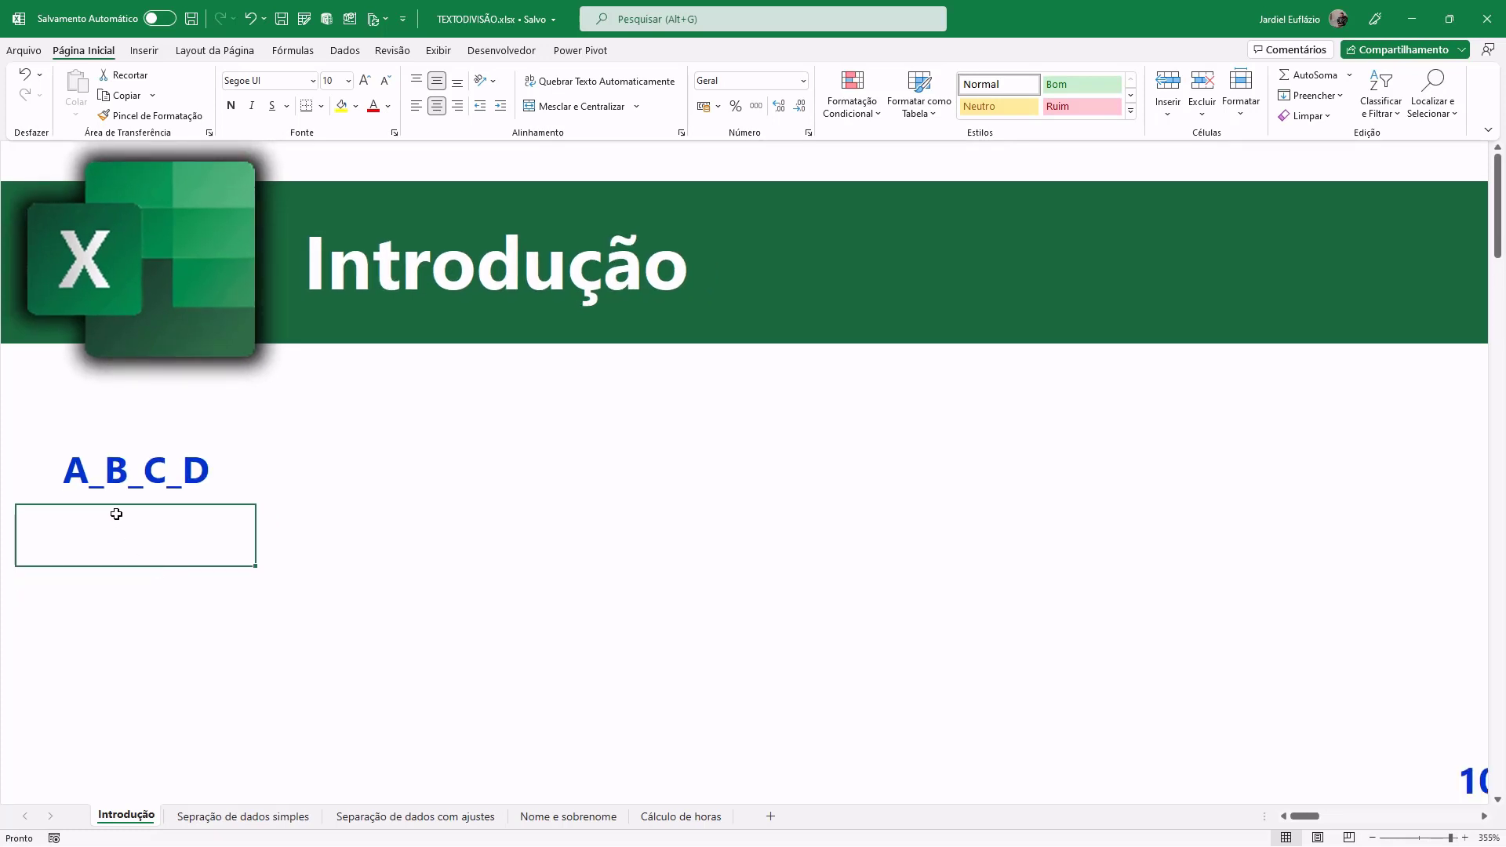
# Step: Enter =TEXTODIVISÃO(B5;"_") below A_B_C_D so A, B, C and D spill across the row
pyautogui.doubleClick(91, 482)
pyautogui.moveTo(89, 483); pyautogui.dragTo(138, 483)
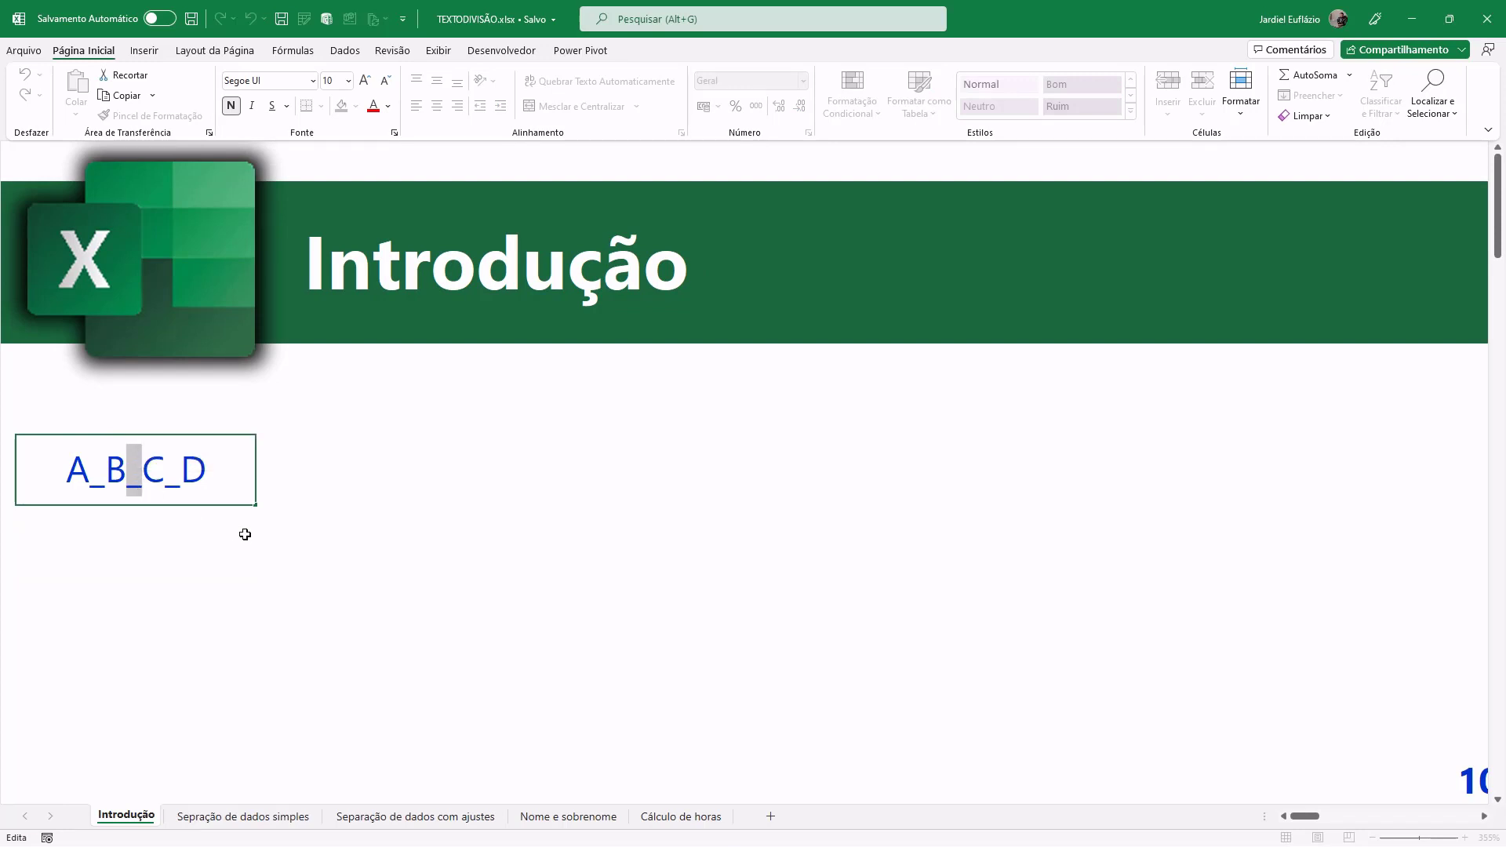
pyautogui.press('Return')
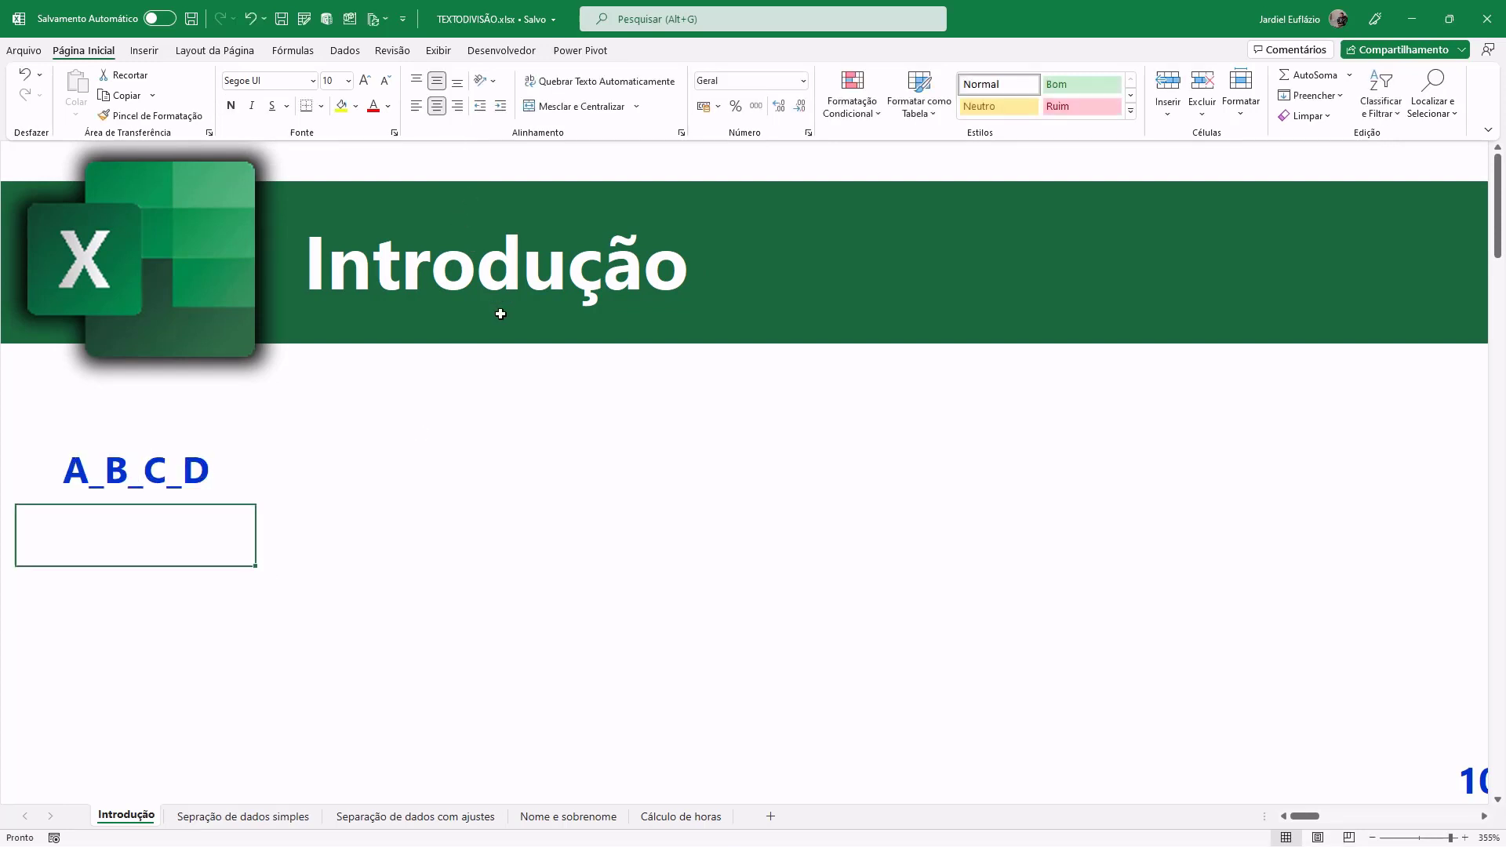
pyautogui.write('=')
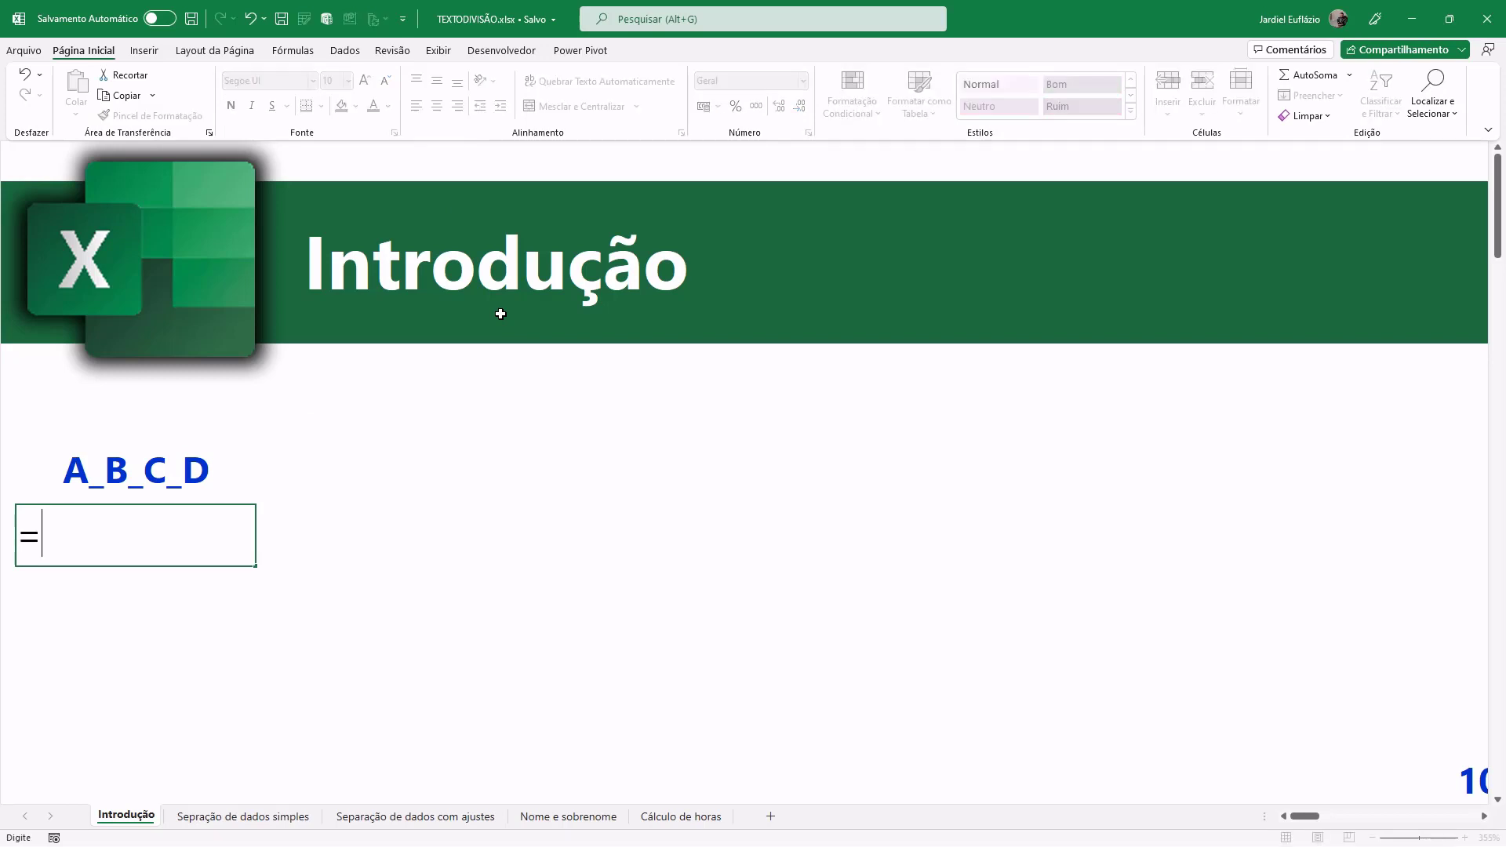
pyautogui.write('tex')
pyautogui.press('Down')
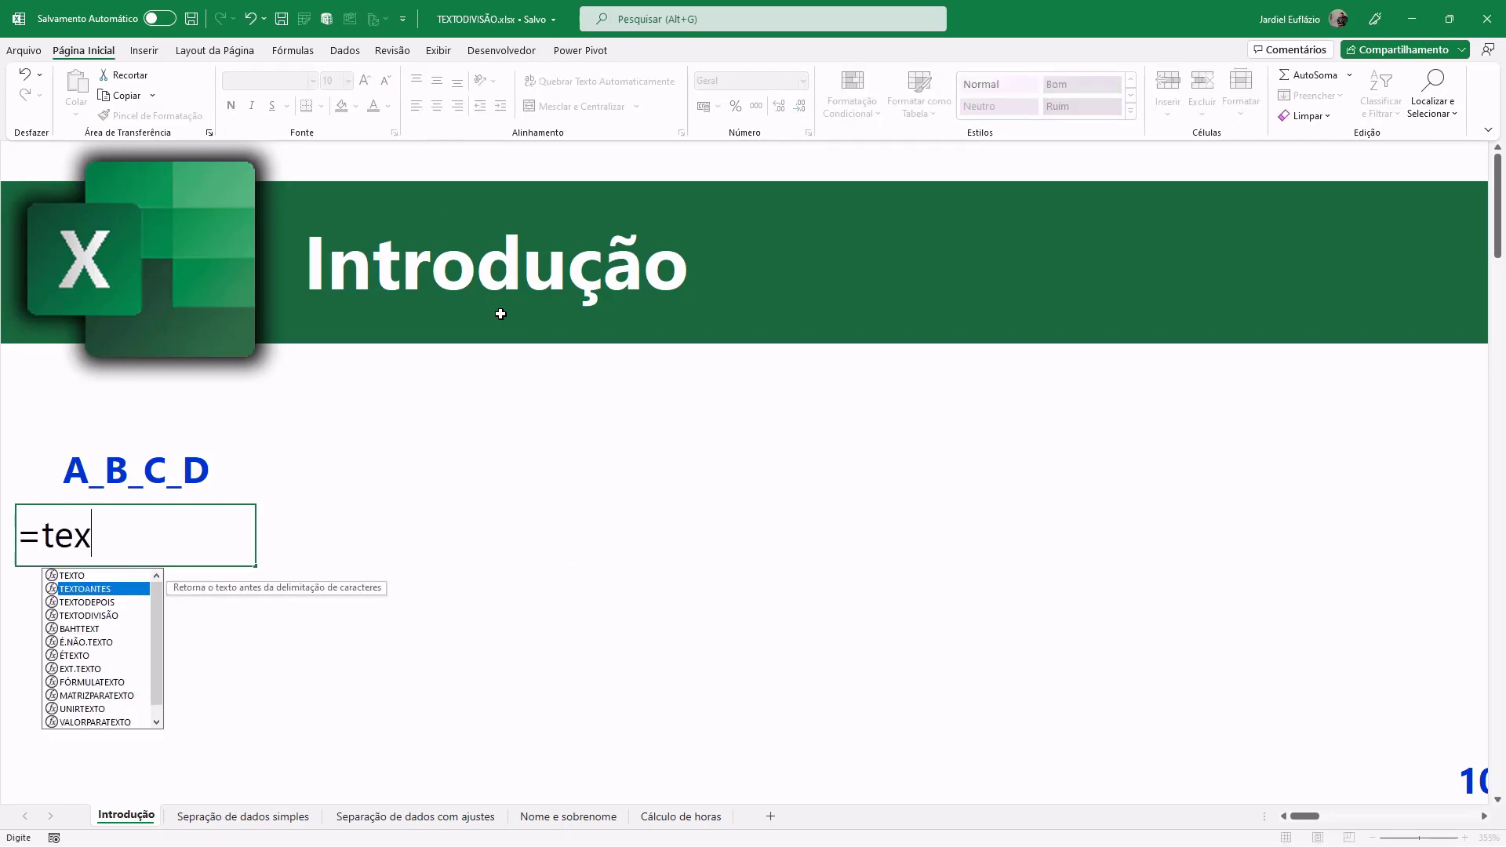
pyautogui.press('Down')
pyautogui.press('Down')
pyautogui.press('Tab')
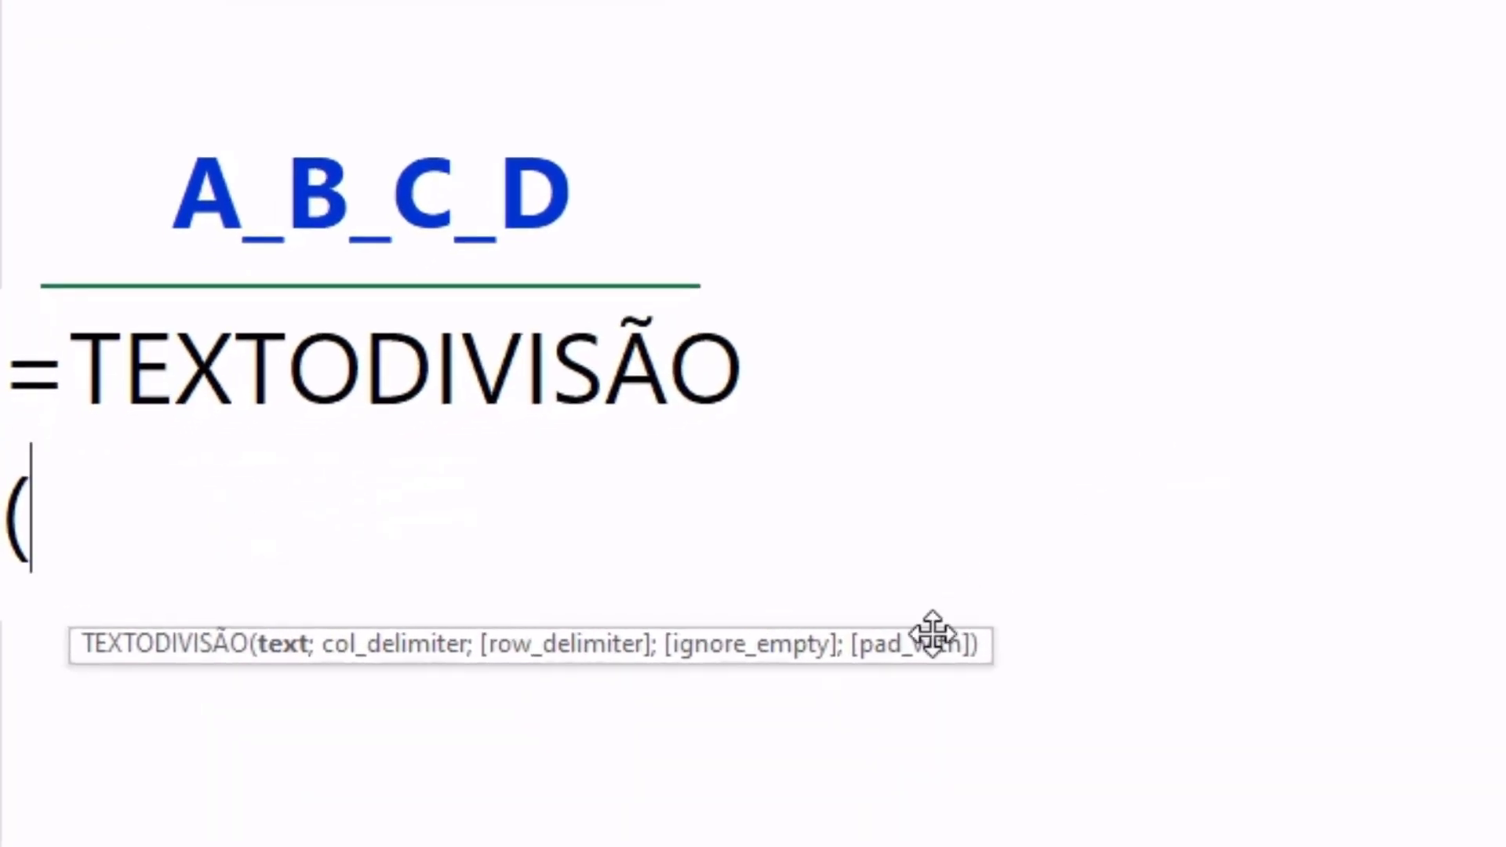
pyautogui.moveTo(945, 632); pyautogui.dragTo(1452, 69)
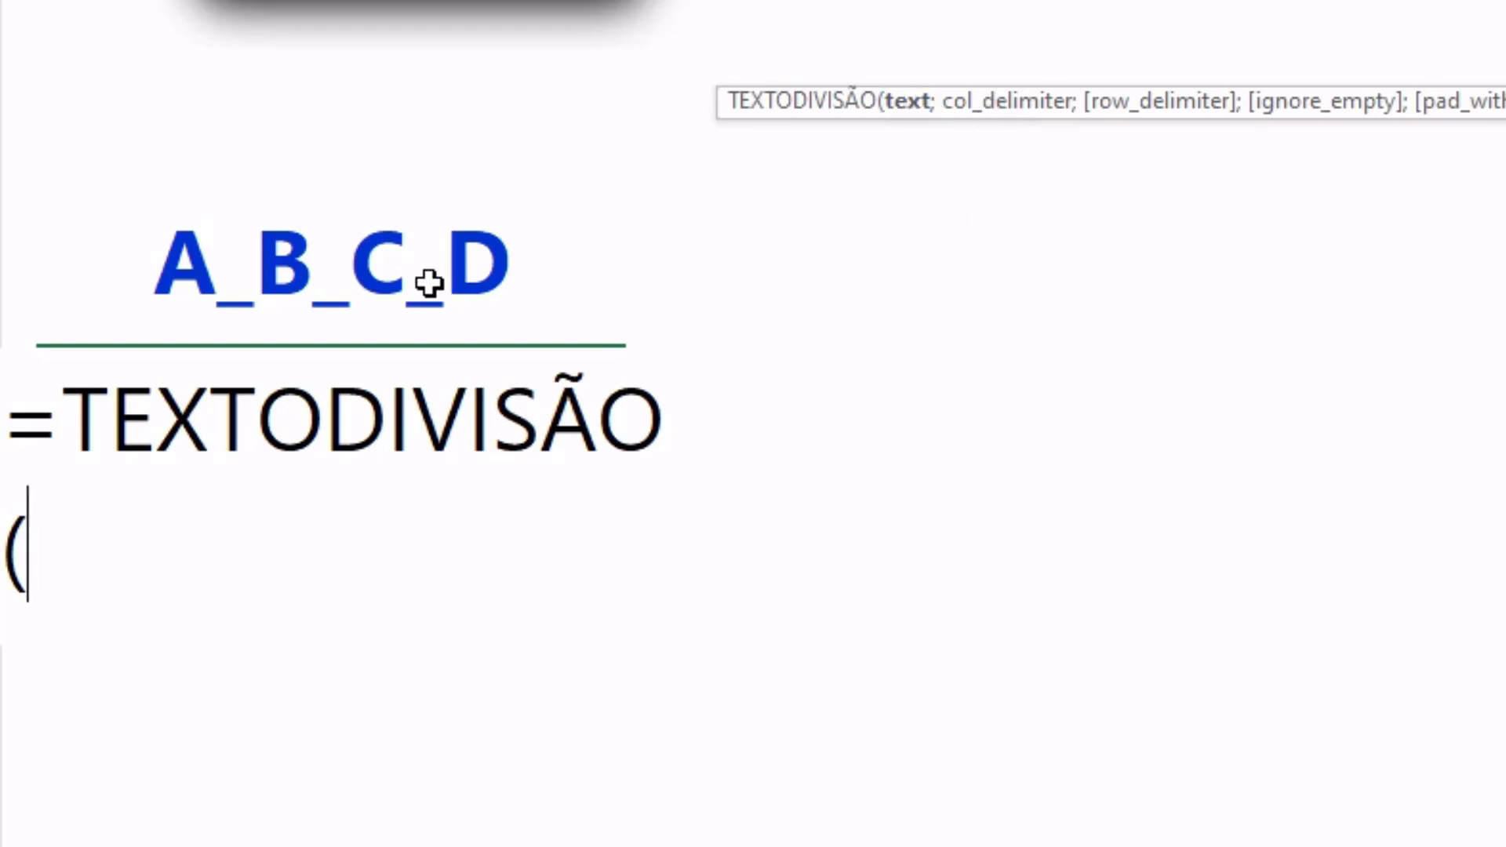
pyautogui.click(374, 261)
pyautogui.write(';')
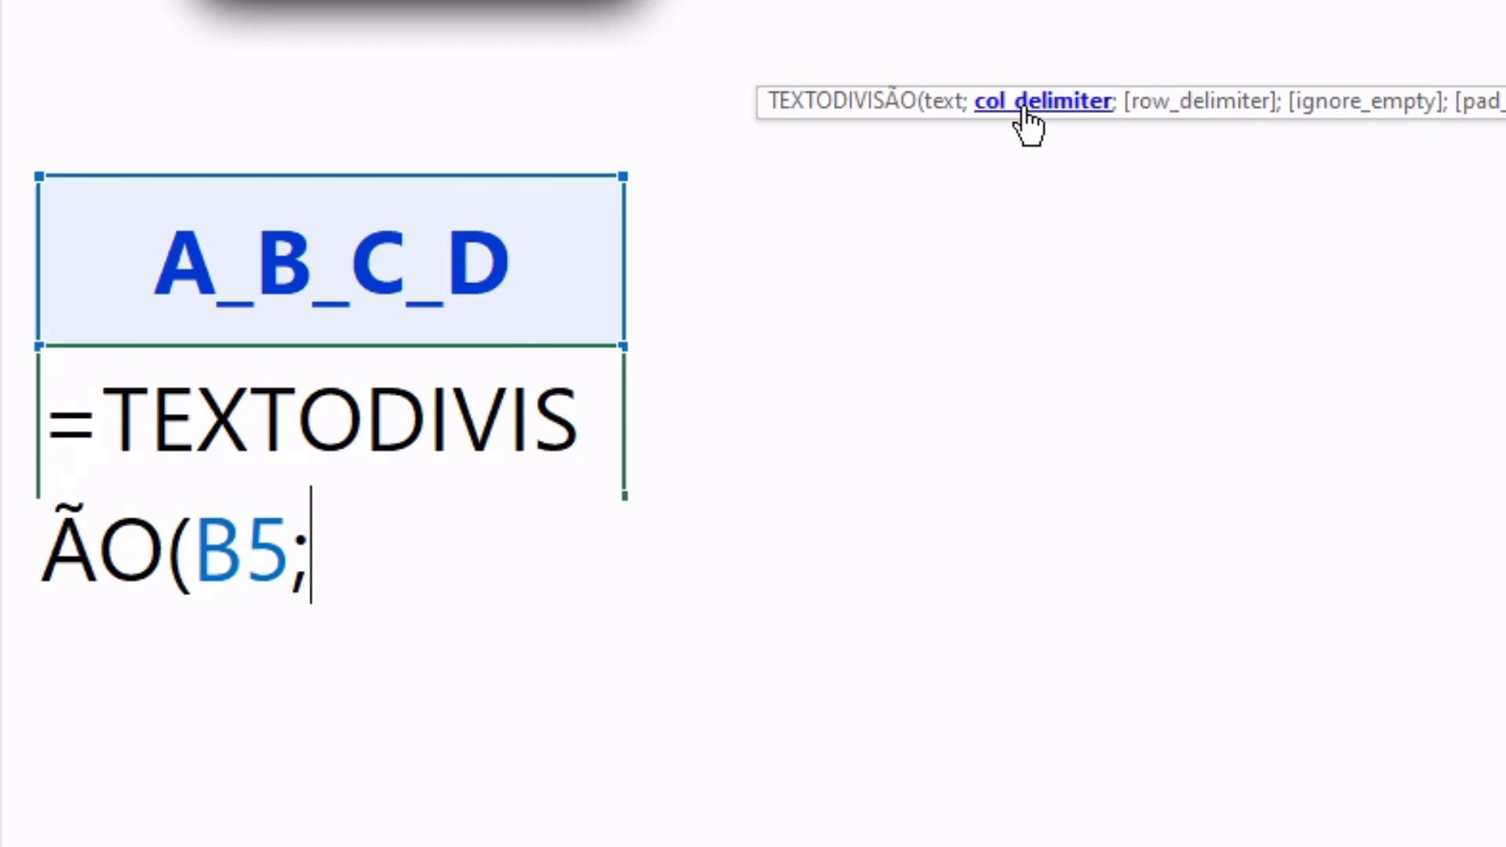
pyautogui.write('"')
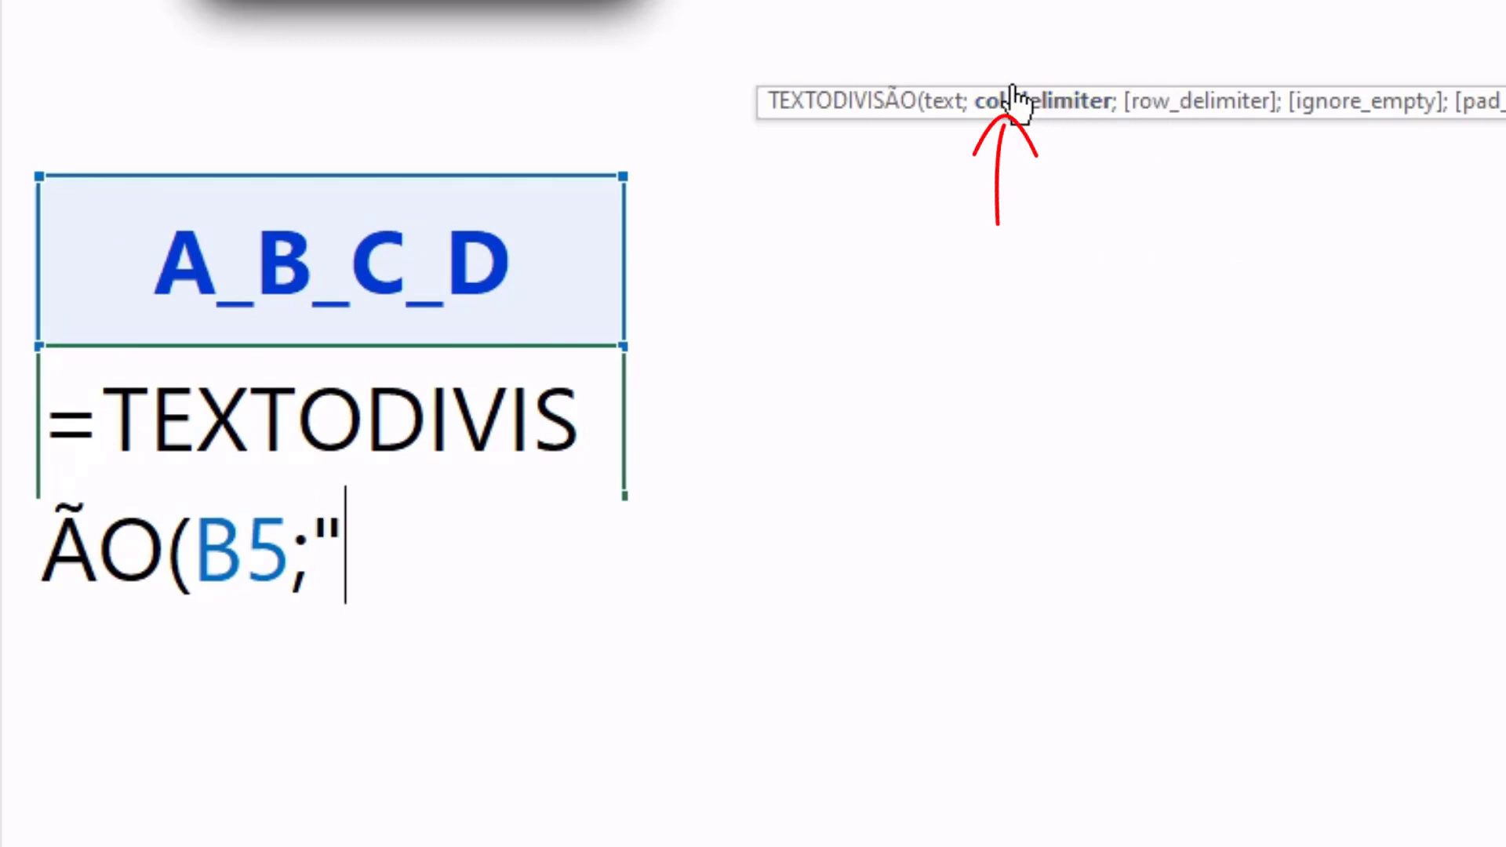
pyautogui.write('_")')
pyautogui.press('Return')
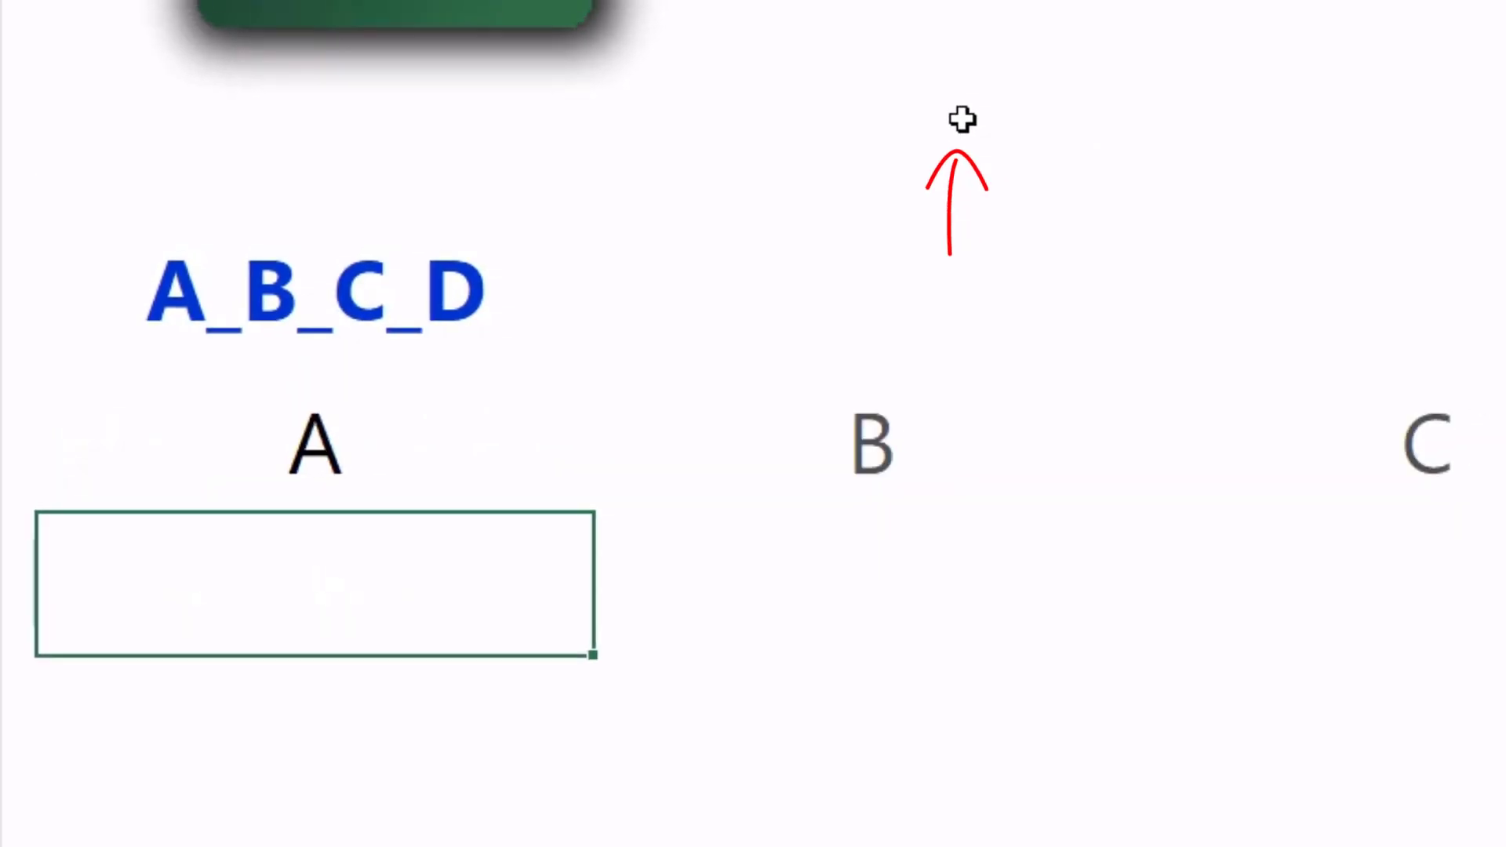
# Step: Review the formula behind the spilled A–D results and reconfirm it
pyautogui.moveTo(306, 553); pyautogui.dragTo(1357, 557)
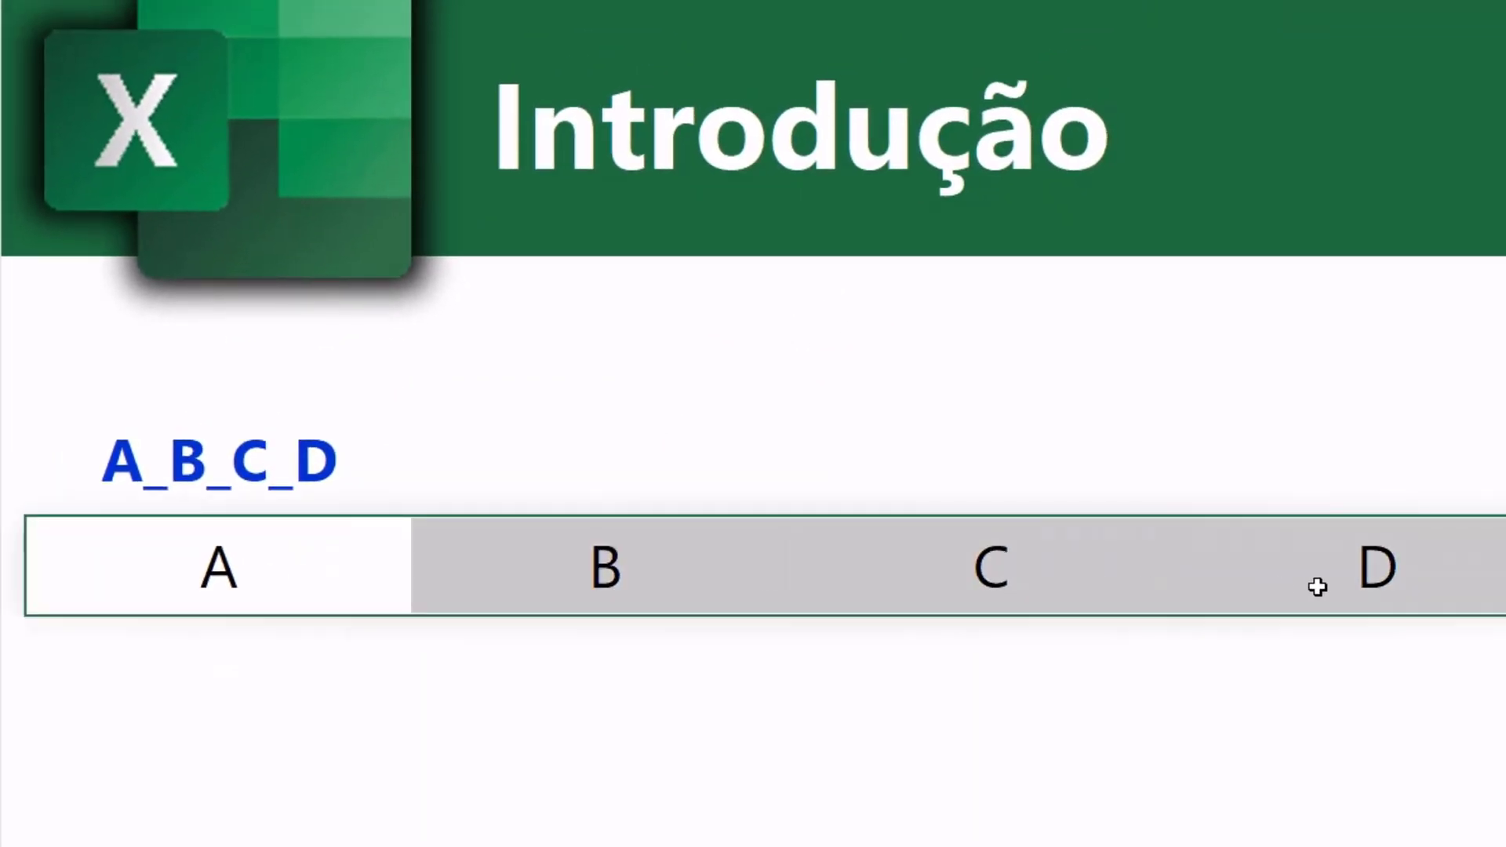
pyautogui.doubleClick(299, 565)
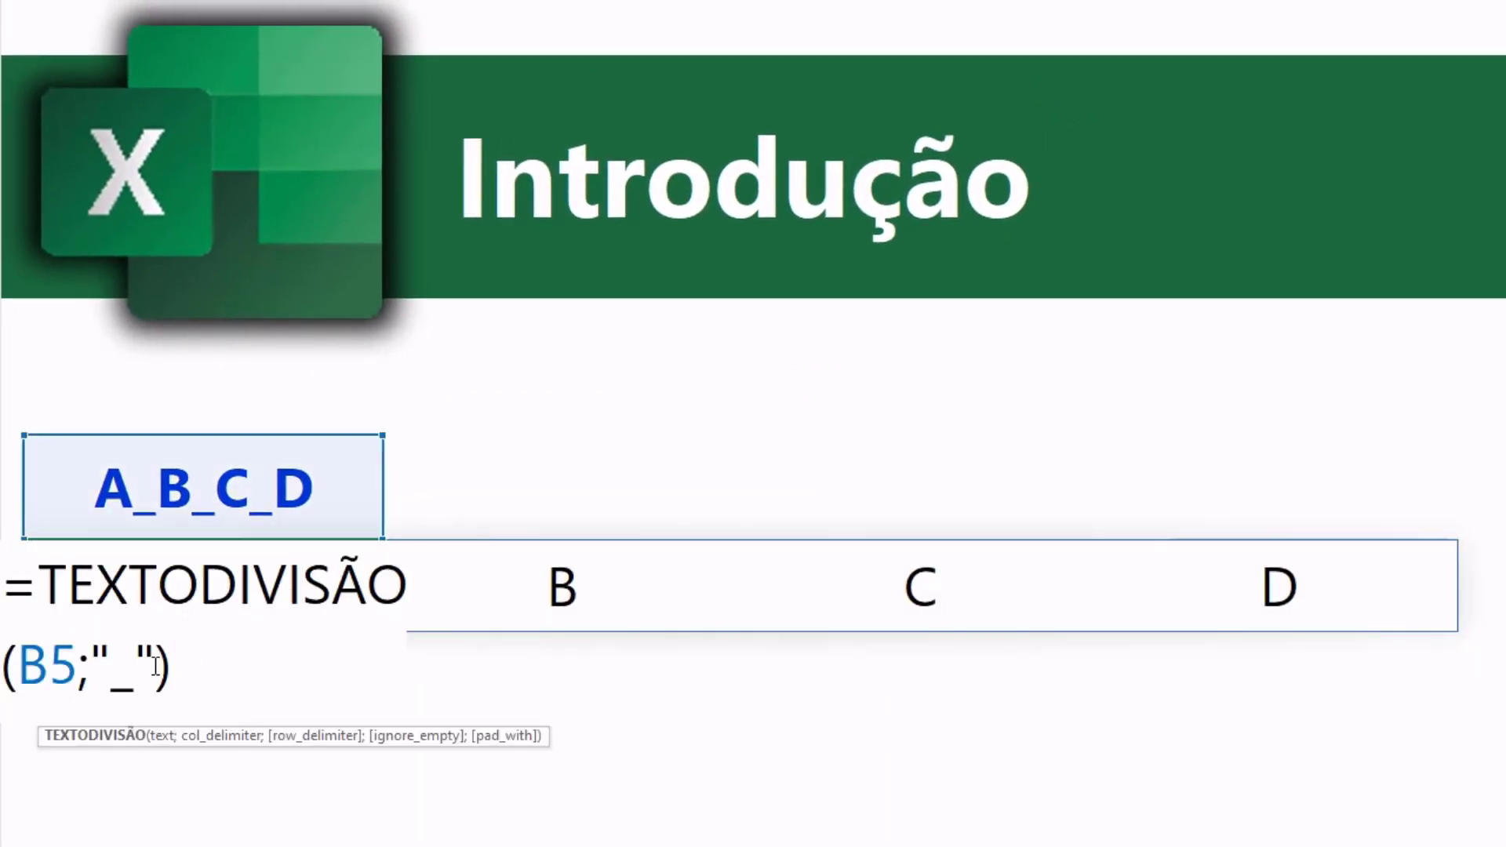
pyautogui.moveTo(326, 736); pyautogui.dragTo(760, 424)
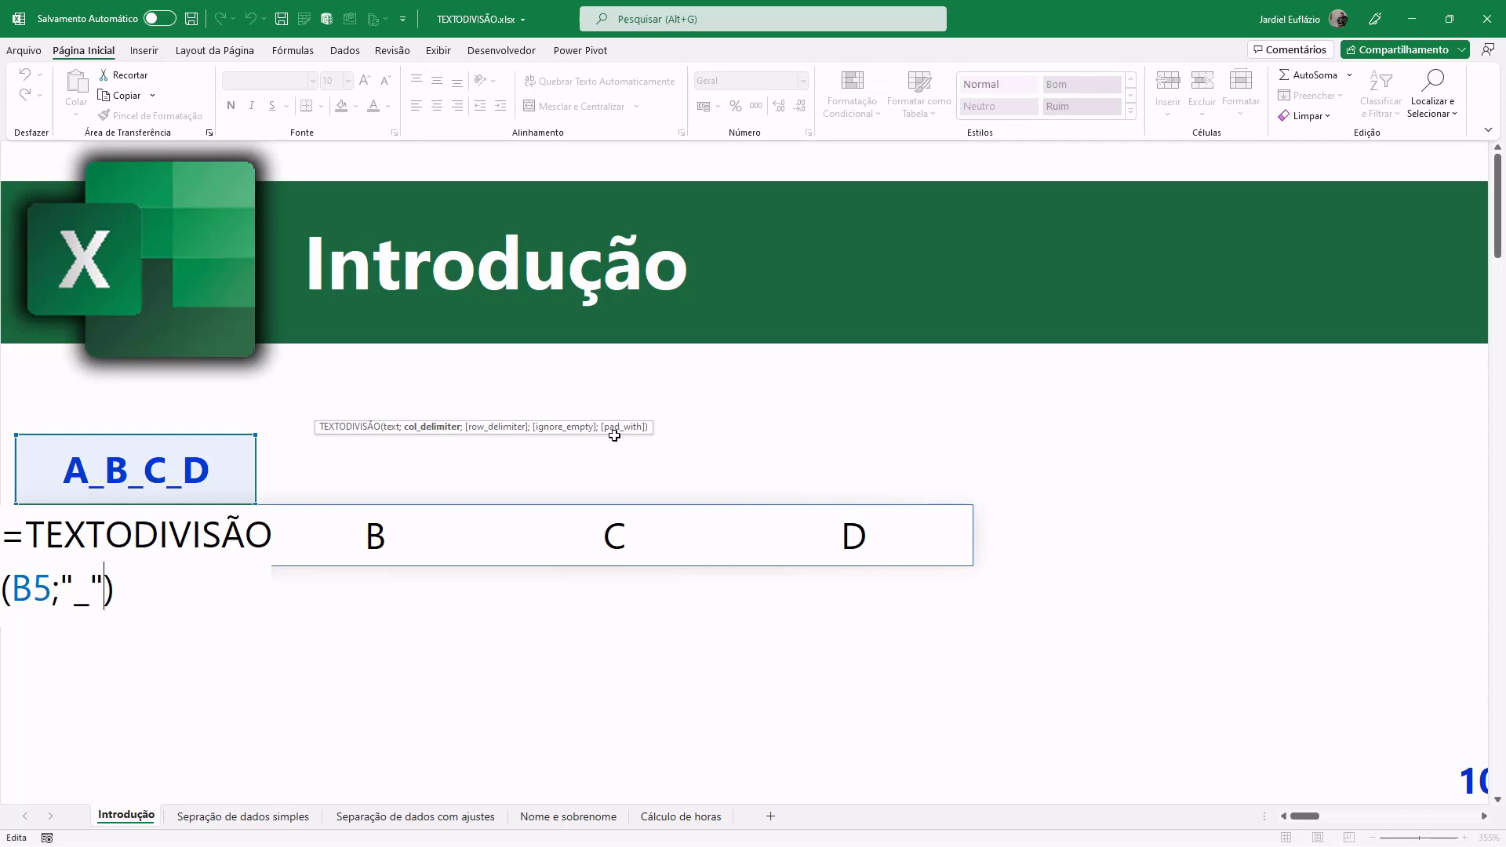
pyautogui.hotkey('ctrl', 'Return')
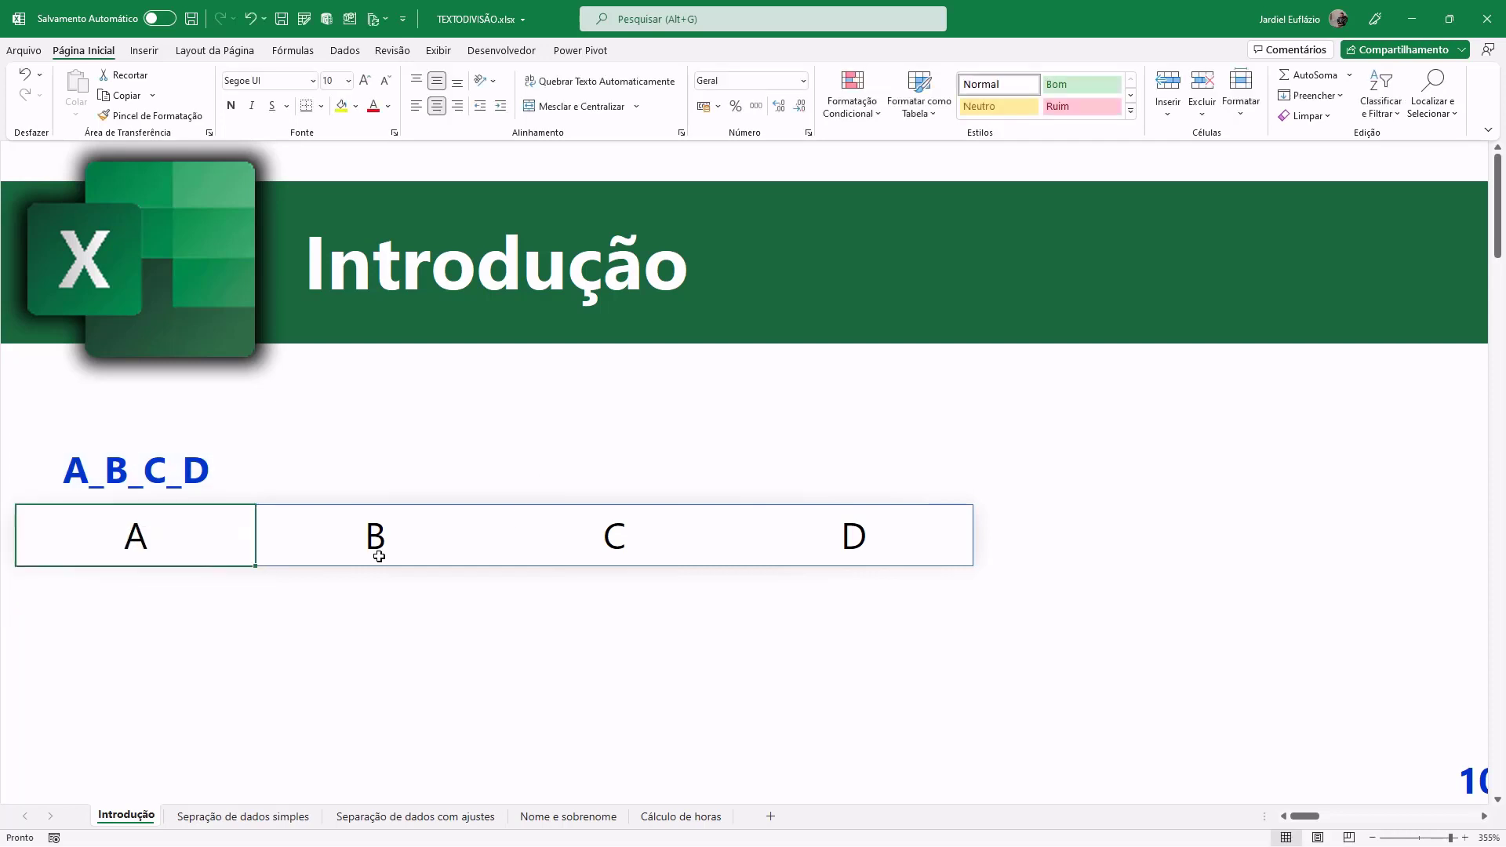
pyautogui.scroll(-2, 243, 583)
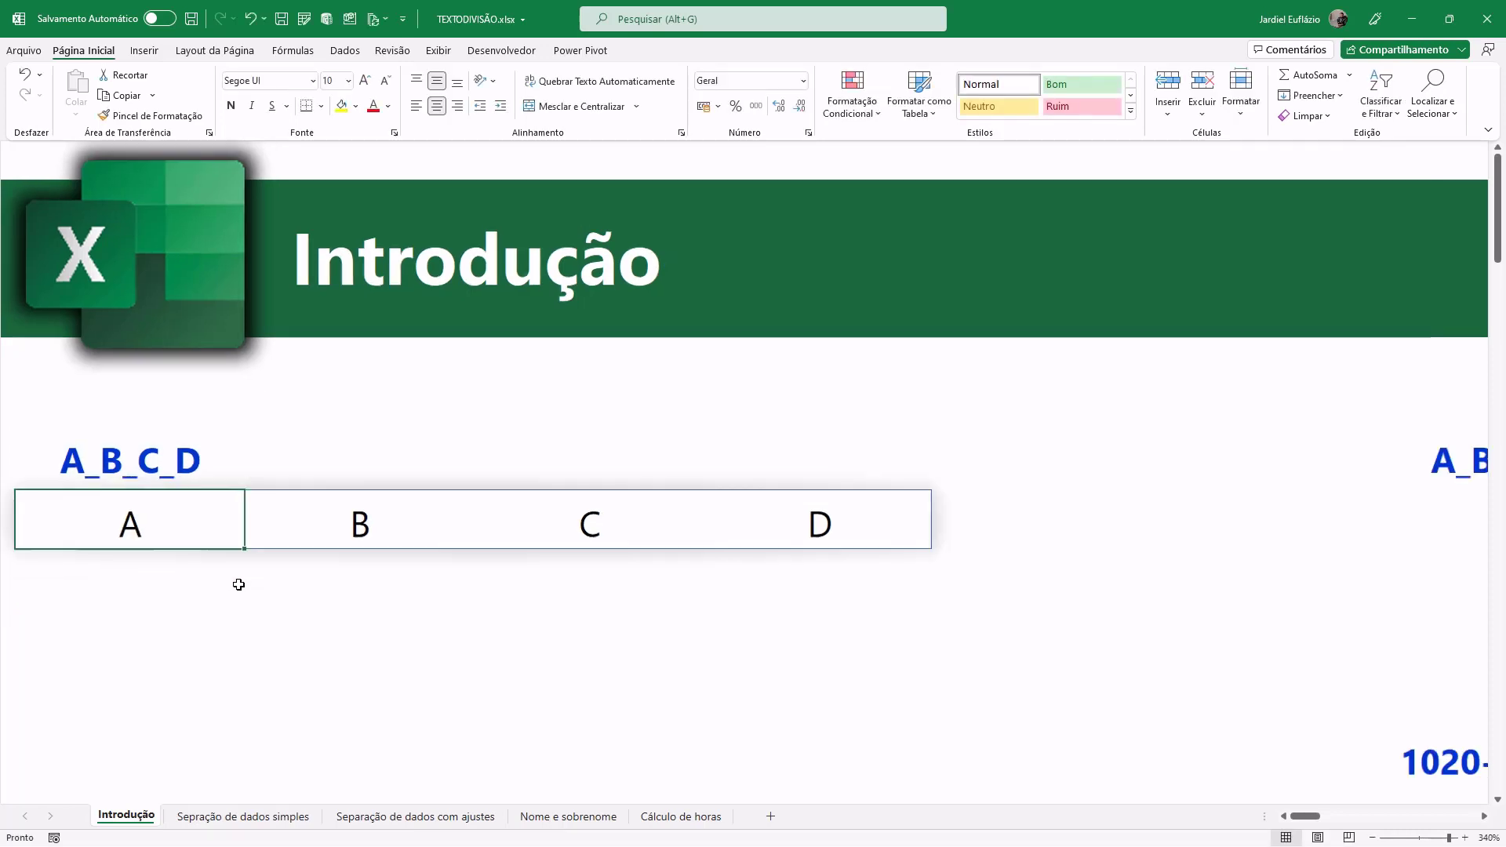
# Step: Start a TEXTODIVISÃO formula in the empty cell under the split row
pyautogui.click(139, 590)
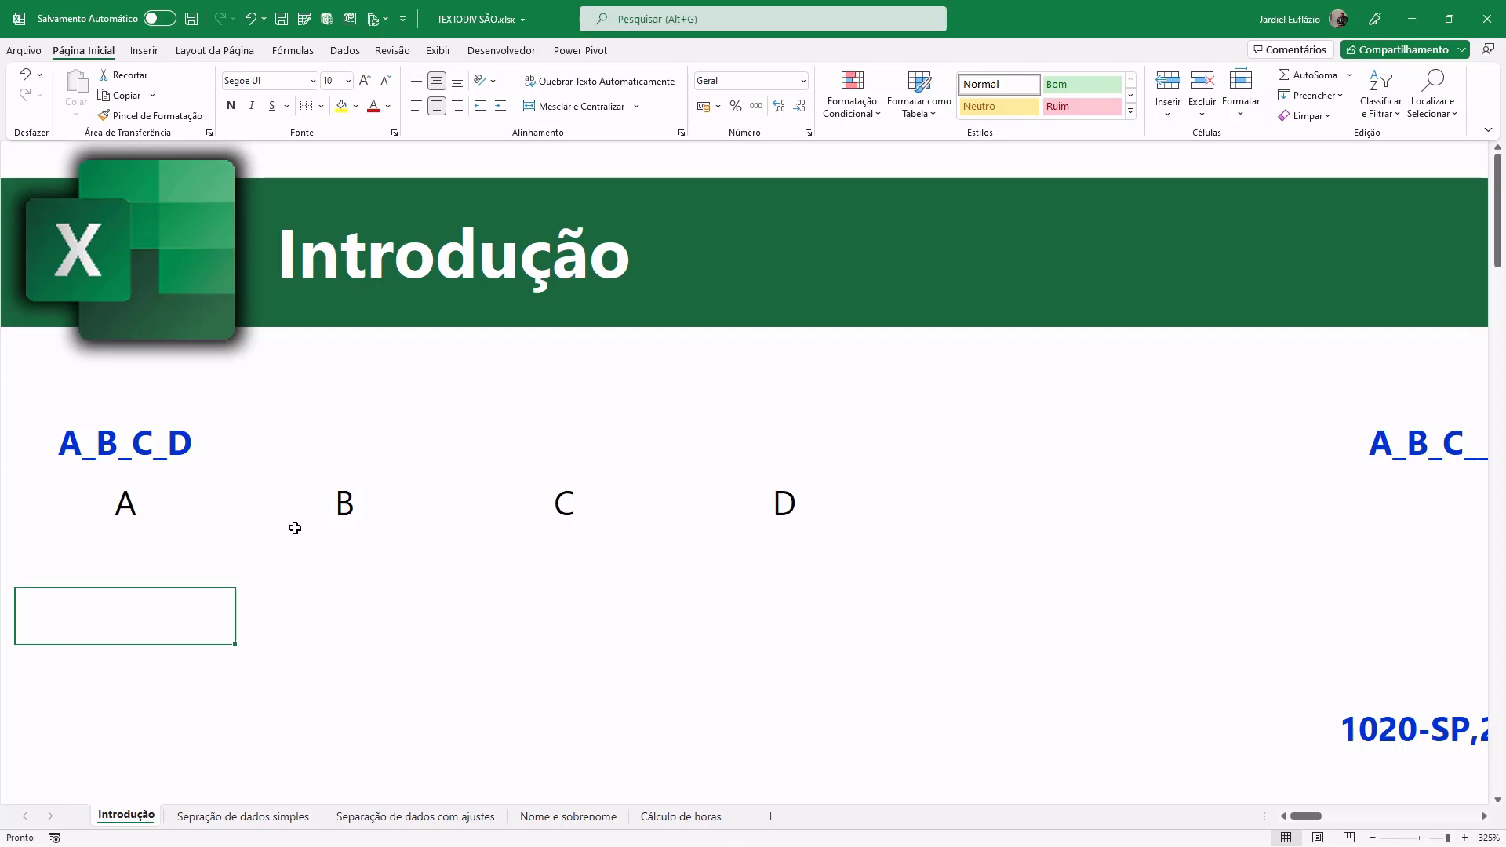
pyautogui.write('=te')
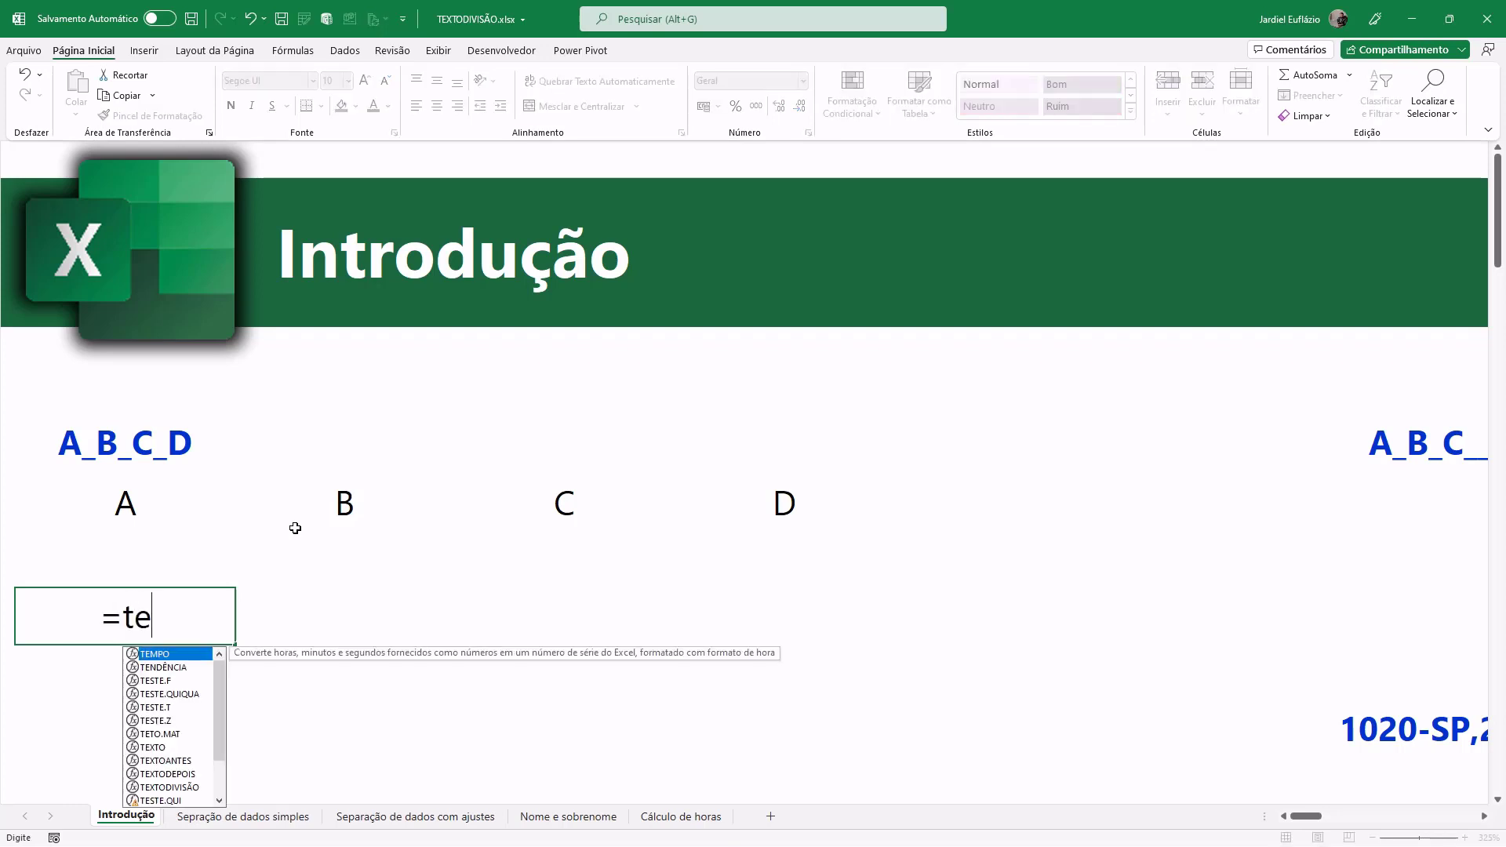
pyautogui.write('x')
pyautogui.press('Right')
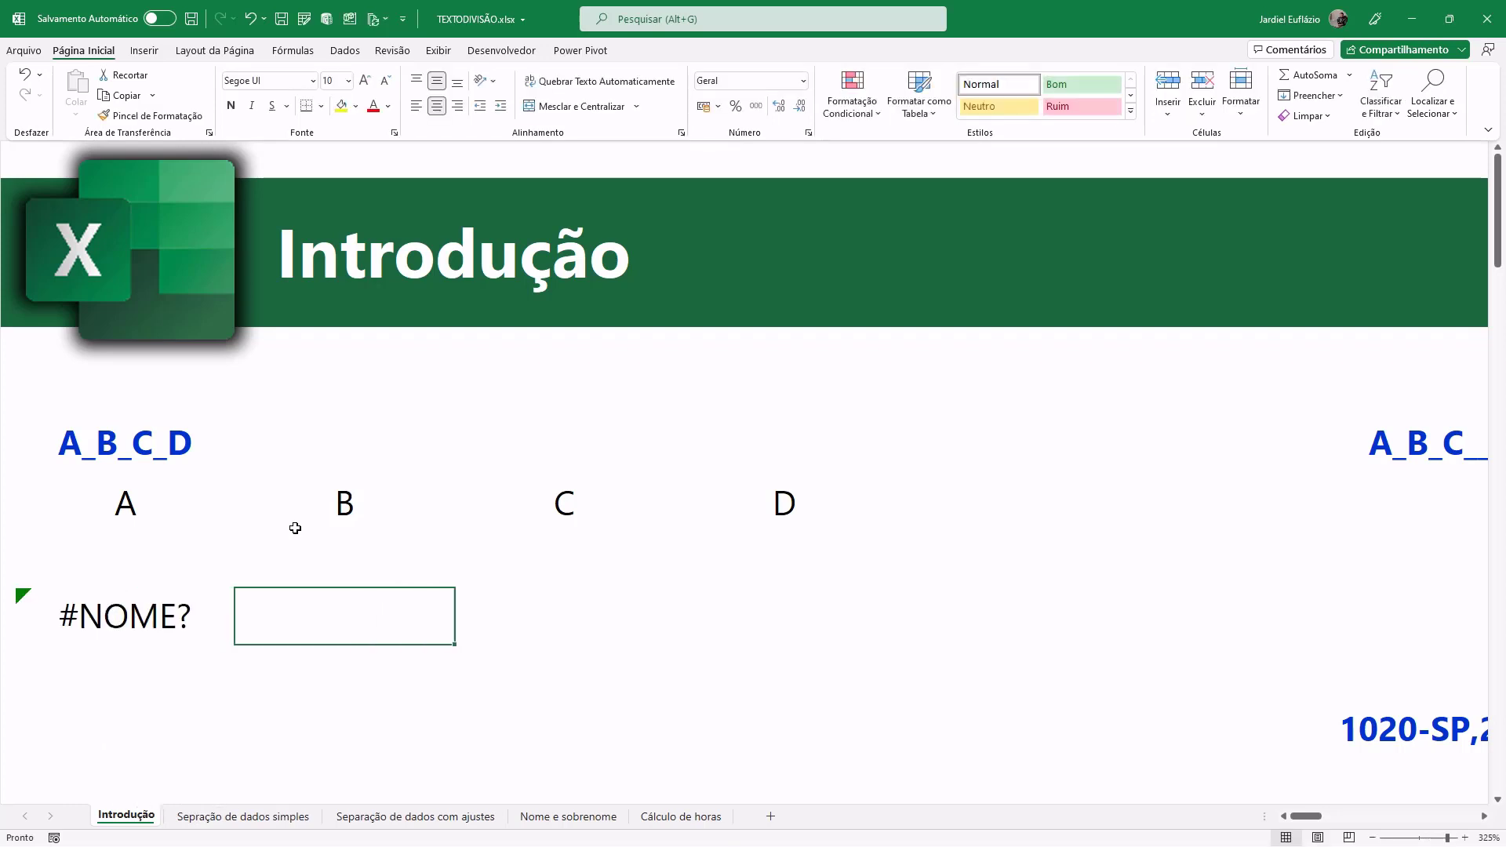
pyautogui.press('Left')
pyautogui.write('=tex')
pyautogui.press('Down')
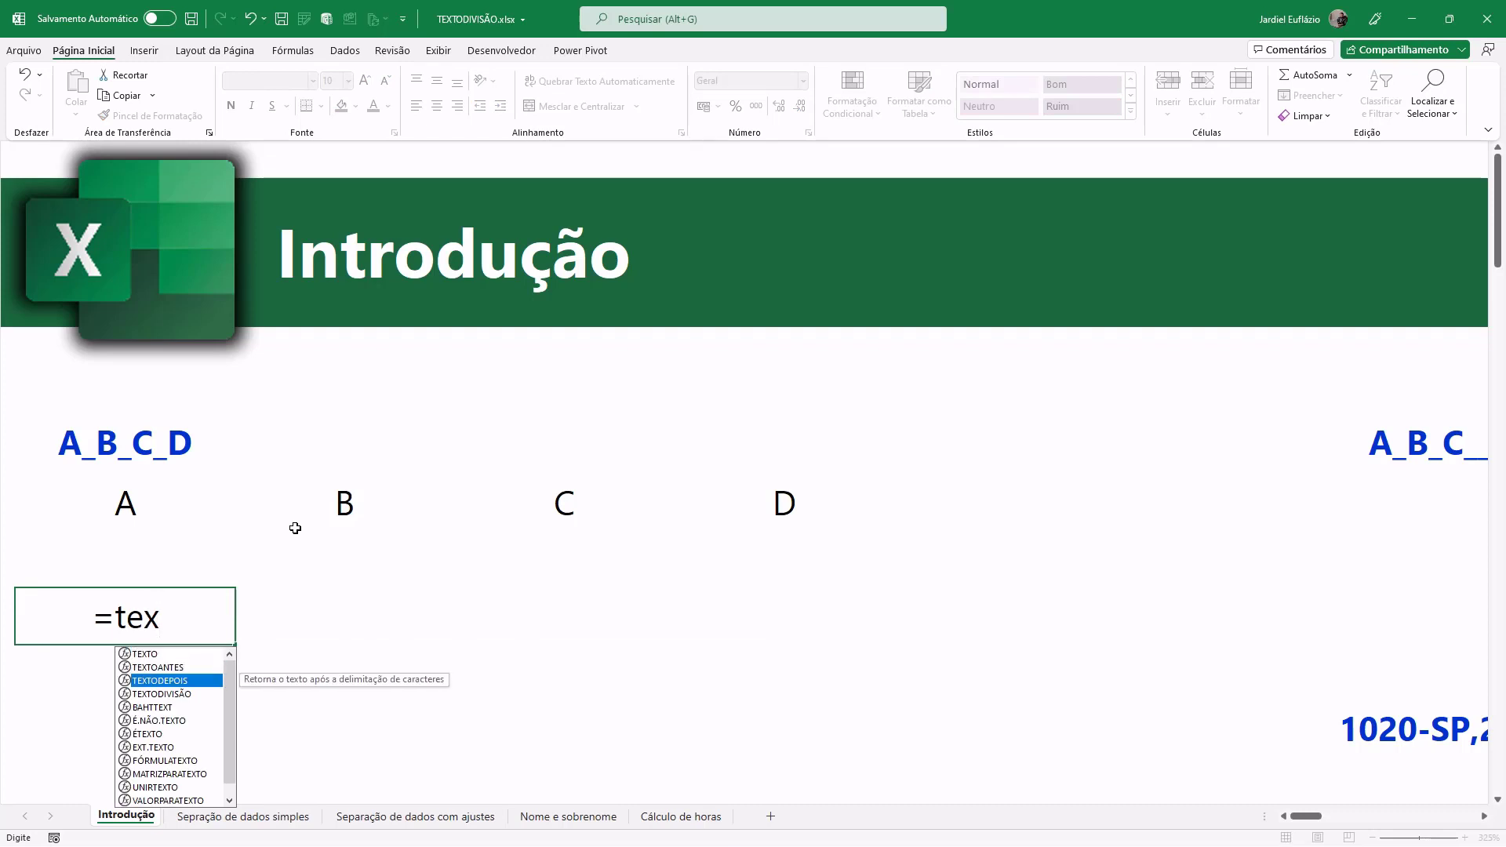
pyautogui.press('Down')
pyautogui.press('Down')
pyautogui.press('Tab')
pyautogui.press('Up')
pyautogui.press('Up')
pyautogui.press('Up')
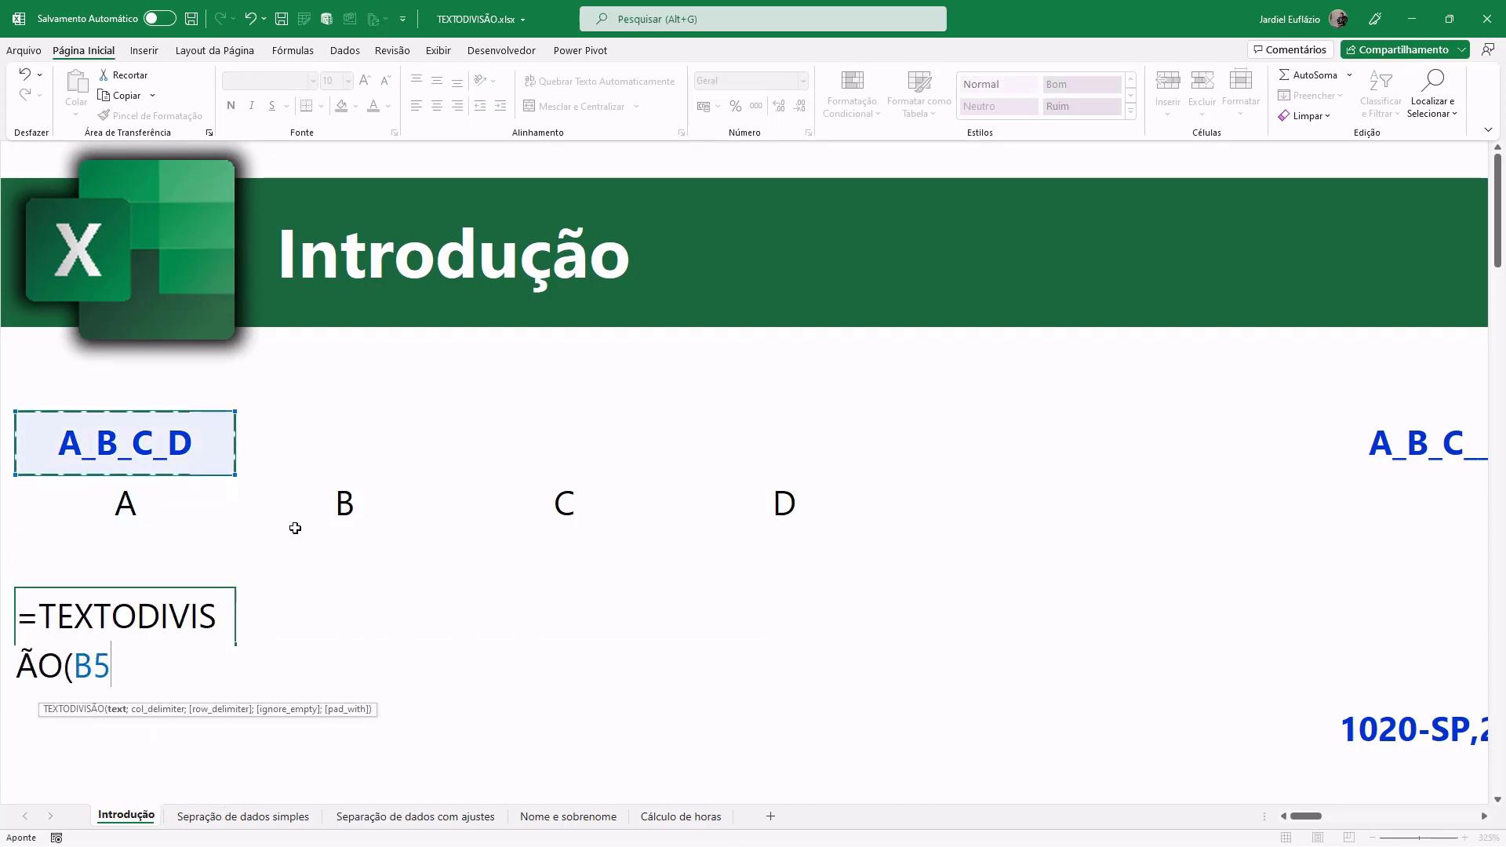
# Step: Skip the column delimiter and pass "_" as the row delimiter: =TEXTODIVISÃO(B5;;"_")
pyautogui.write(';')
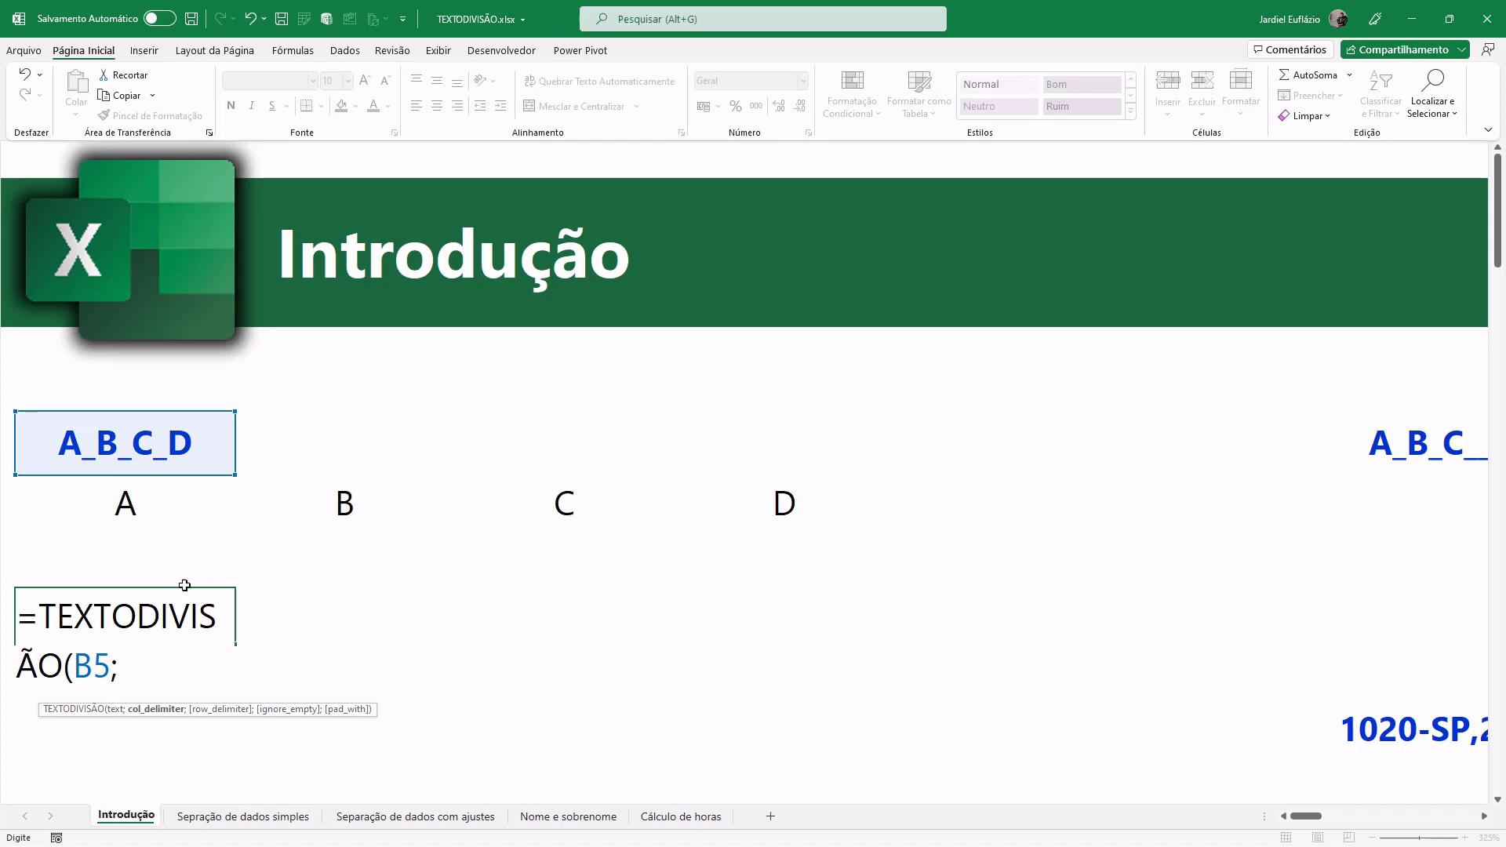
pyautogui.moveTo(238, 709); pyautogui.dragTo(474, 396)
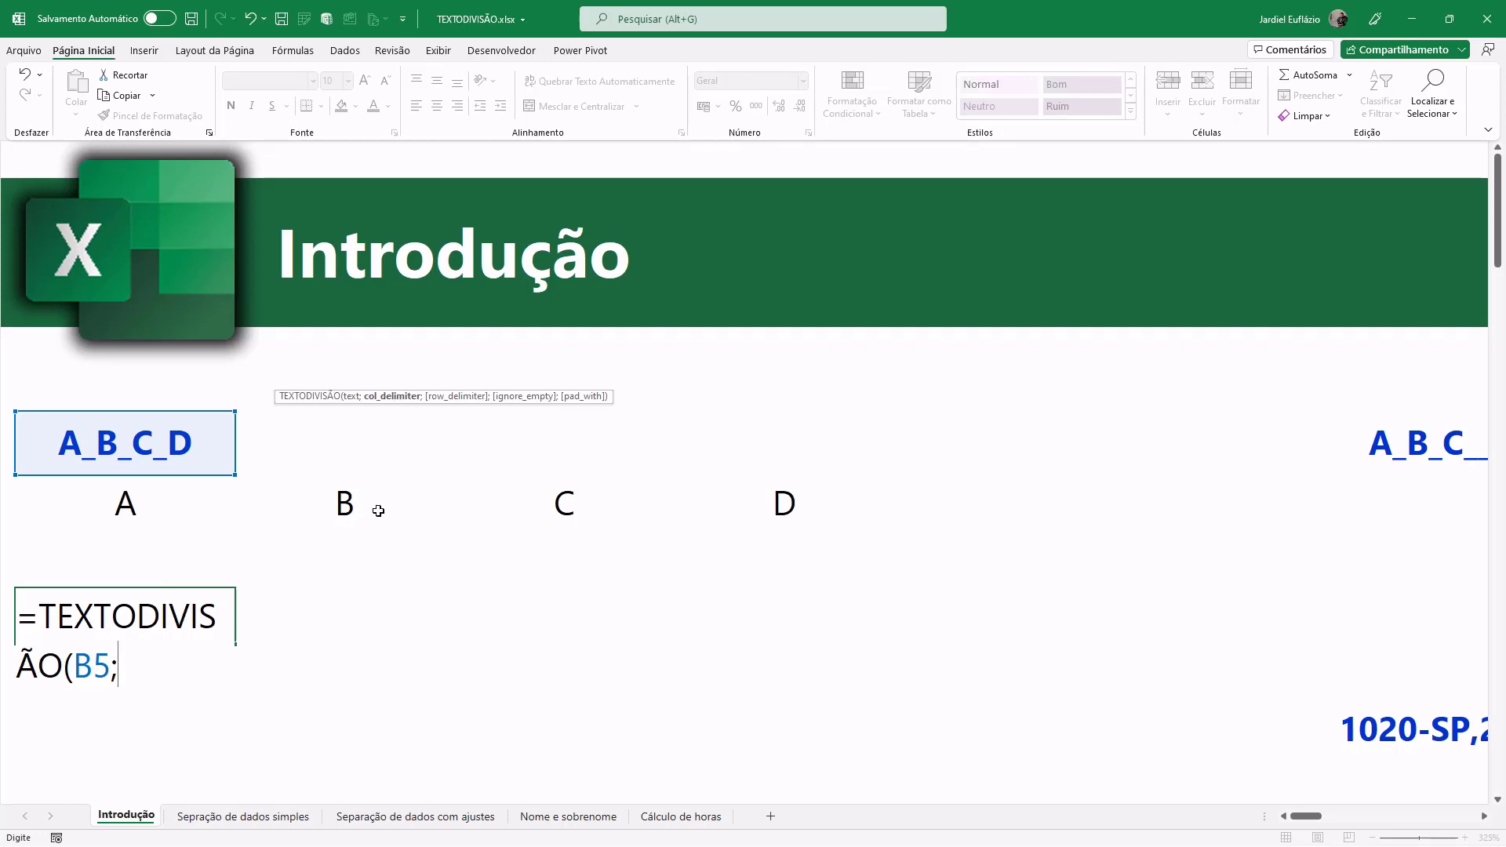
pyautogui.write(';')
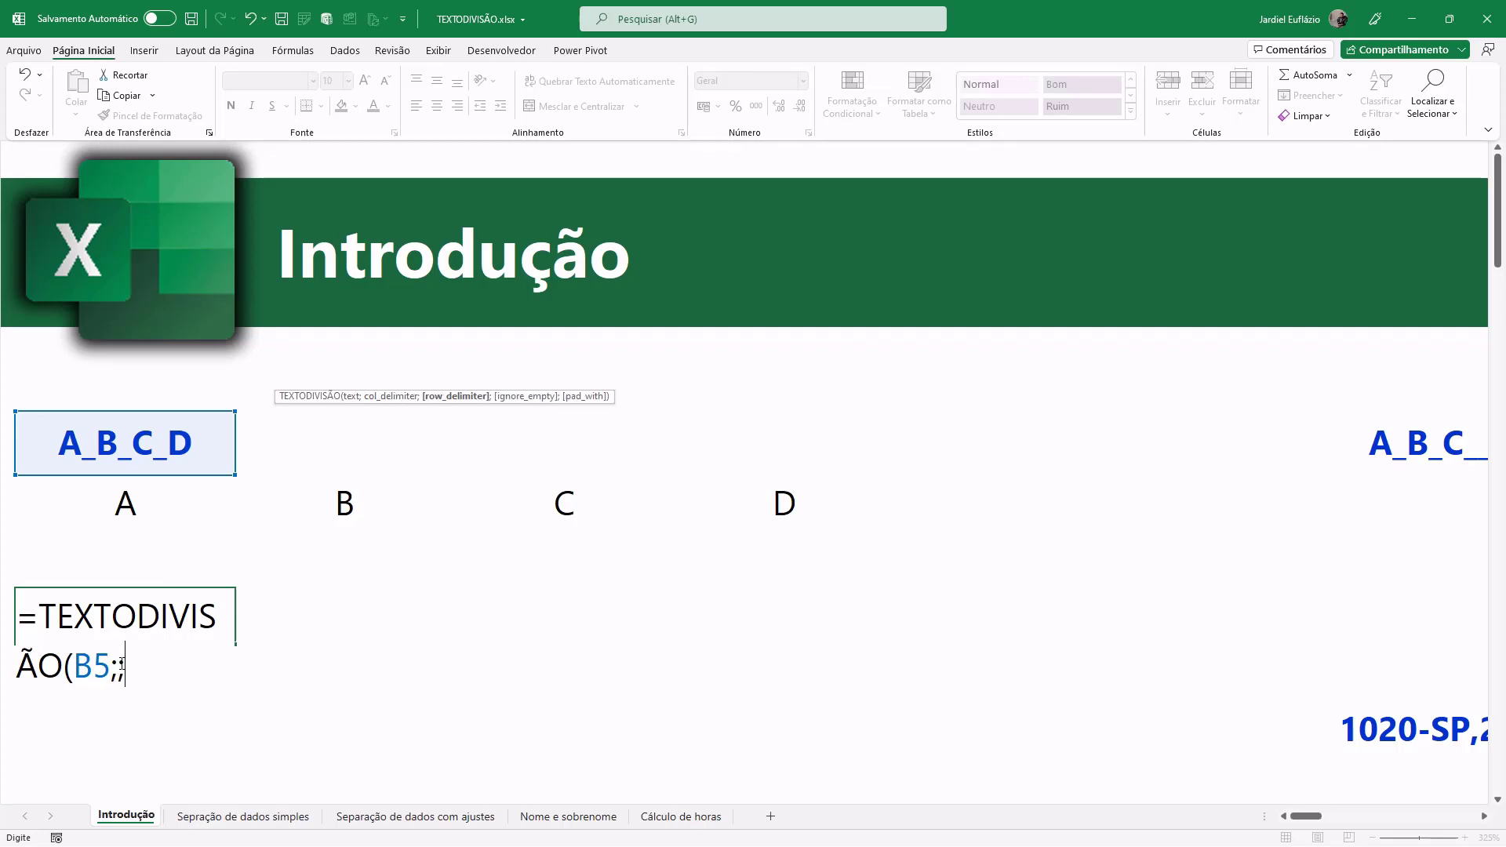
pyautogui.click(122, 666)
pyautogui.click(139, 665)
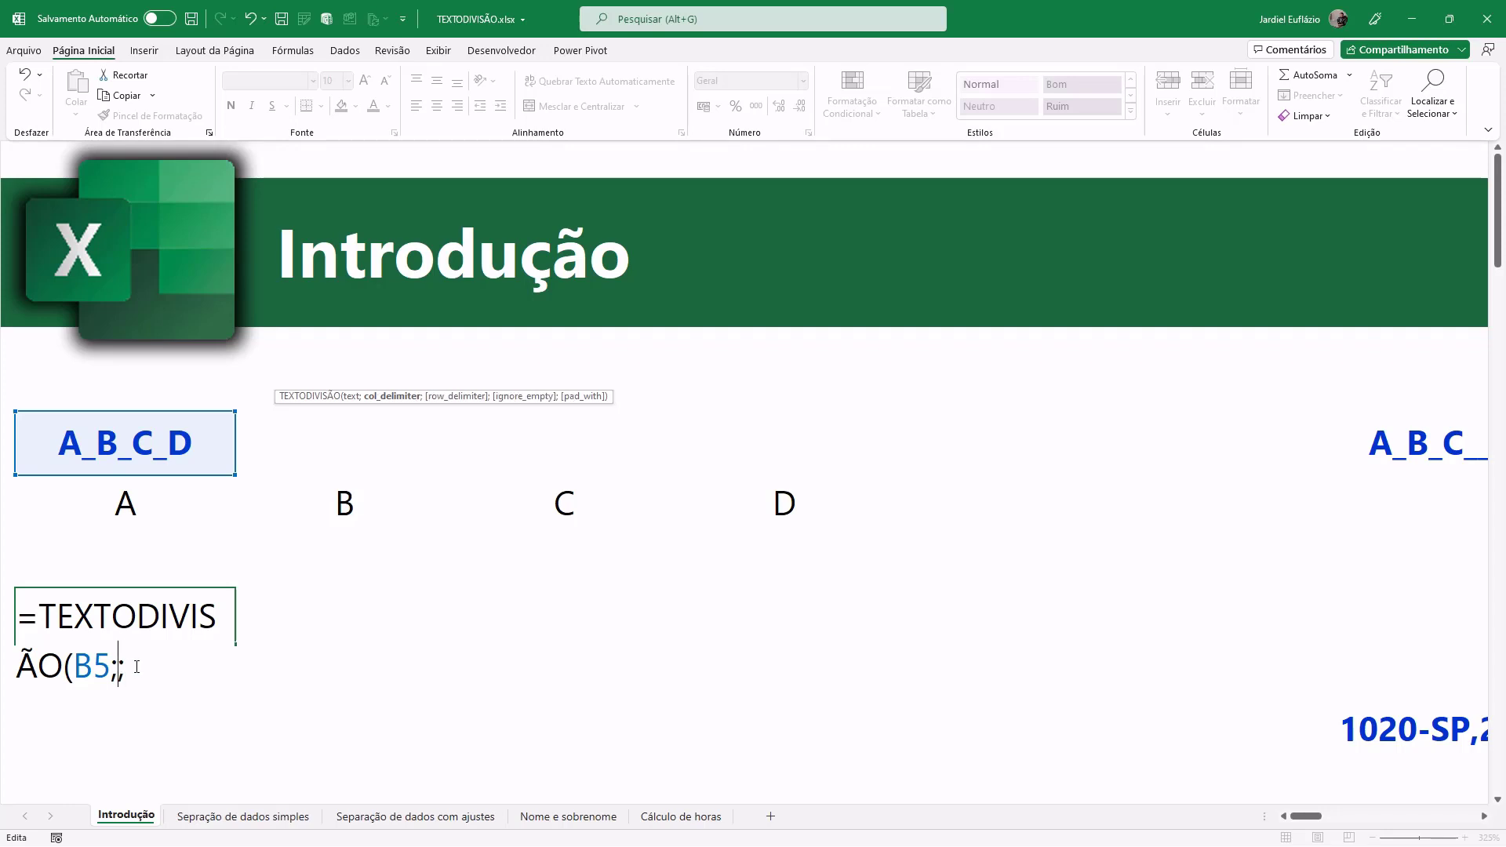
pyautogui.write('"_')
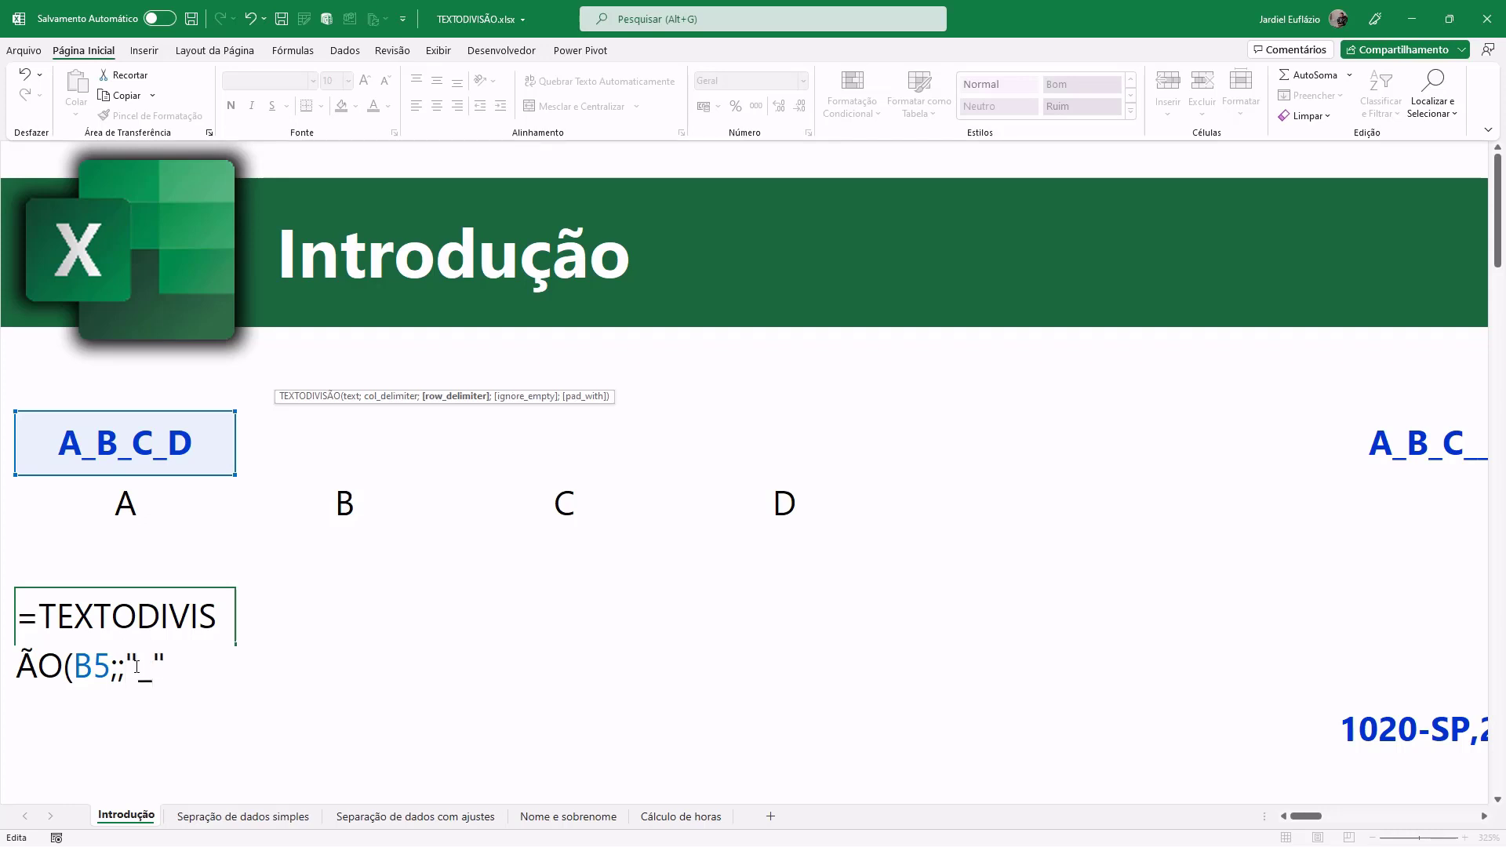
pyautogui.write(')')
pyautogui.press('Return')
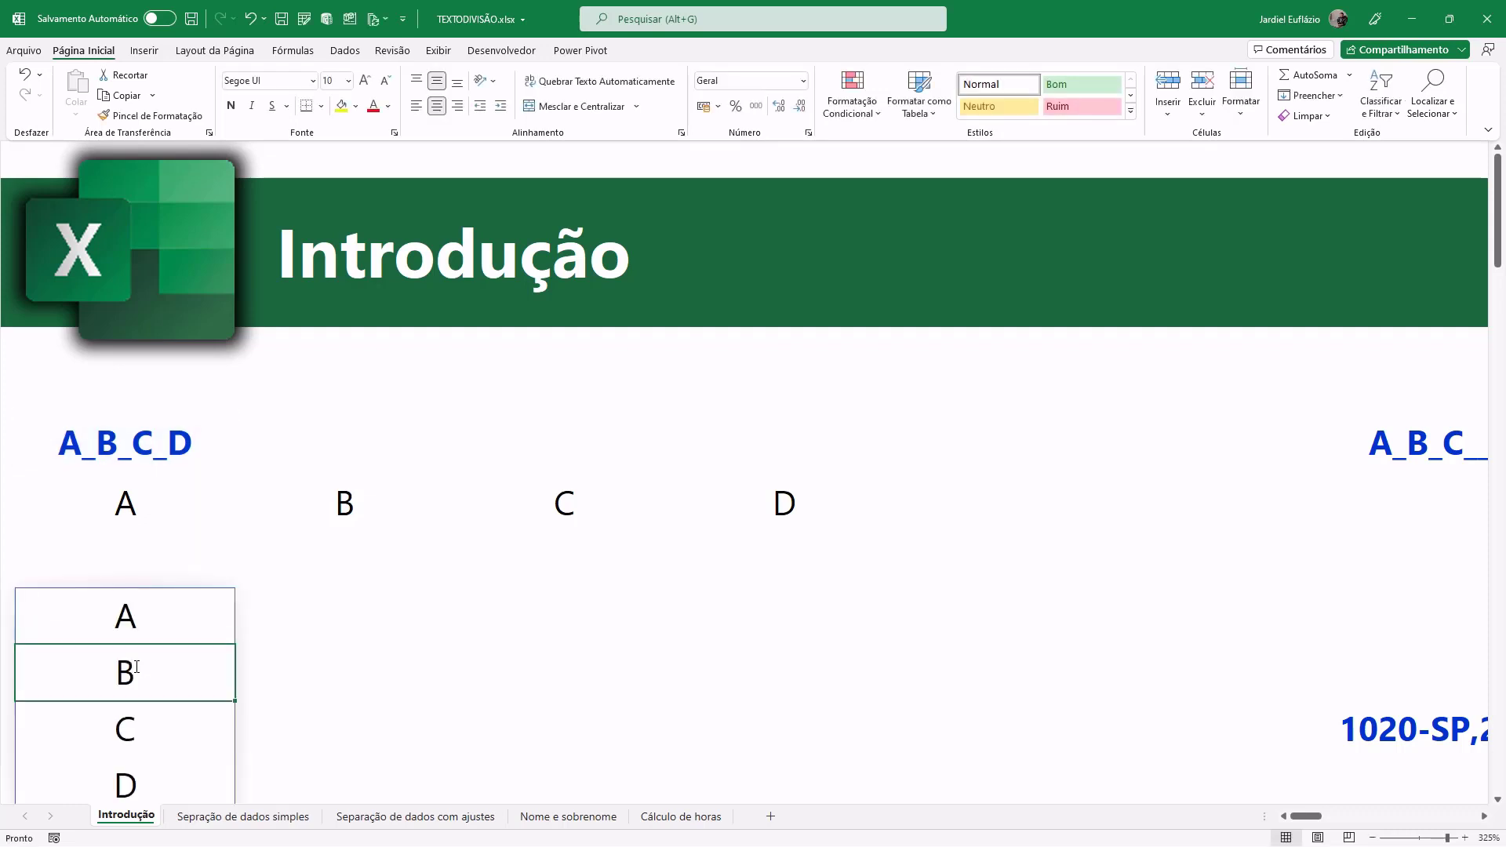
pyautogui.scroll(-1, 137, 665)
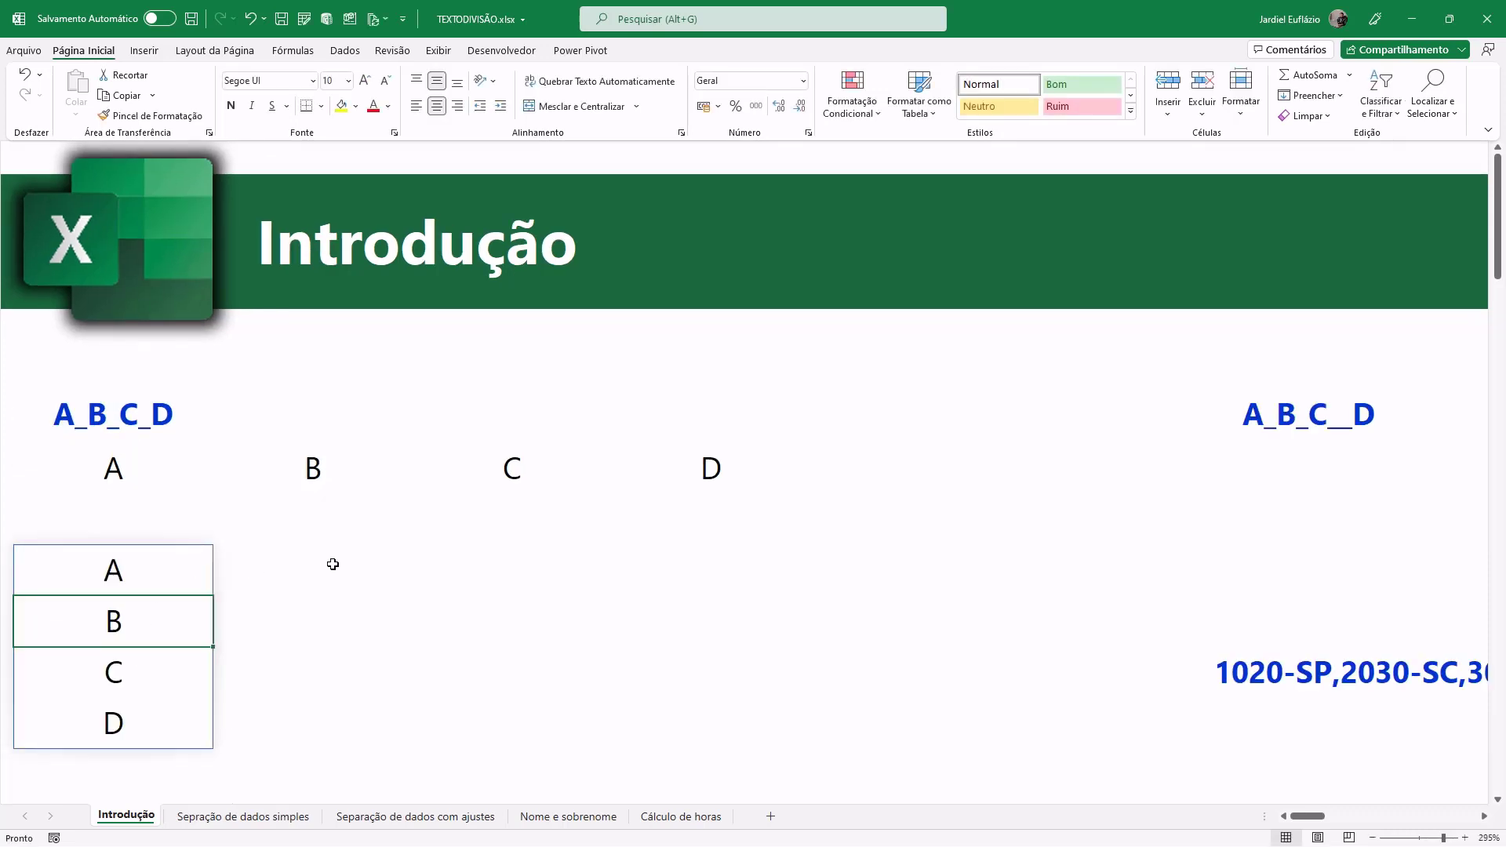
pyautogui.click(361, 563)
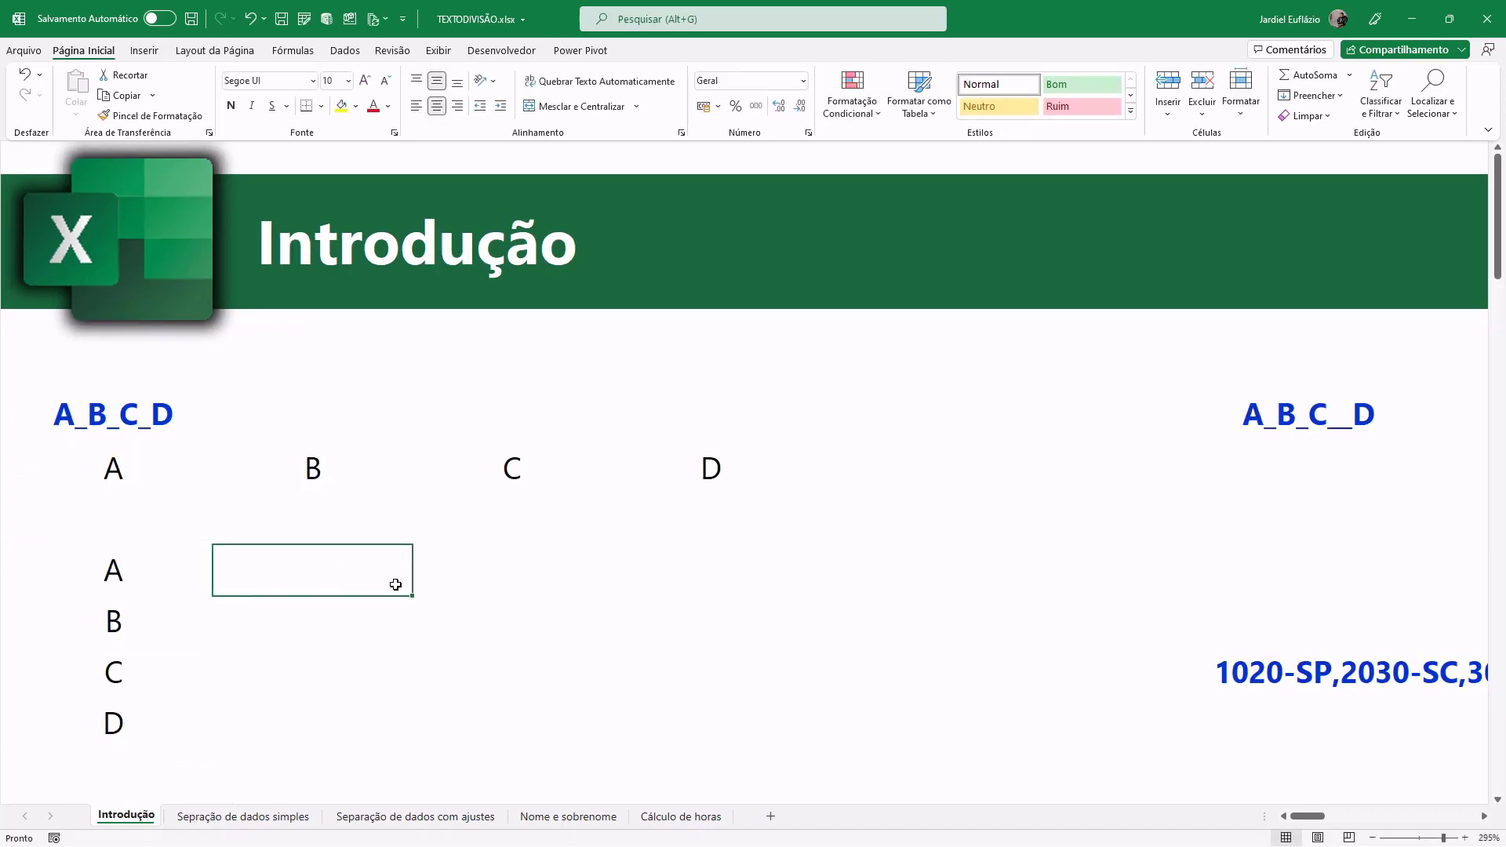
pyautogui.click(138, 575)
pyautogui.moveTo(111, 468); pyautogui.dragTo(703, 469)
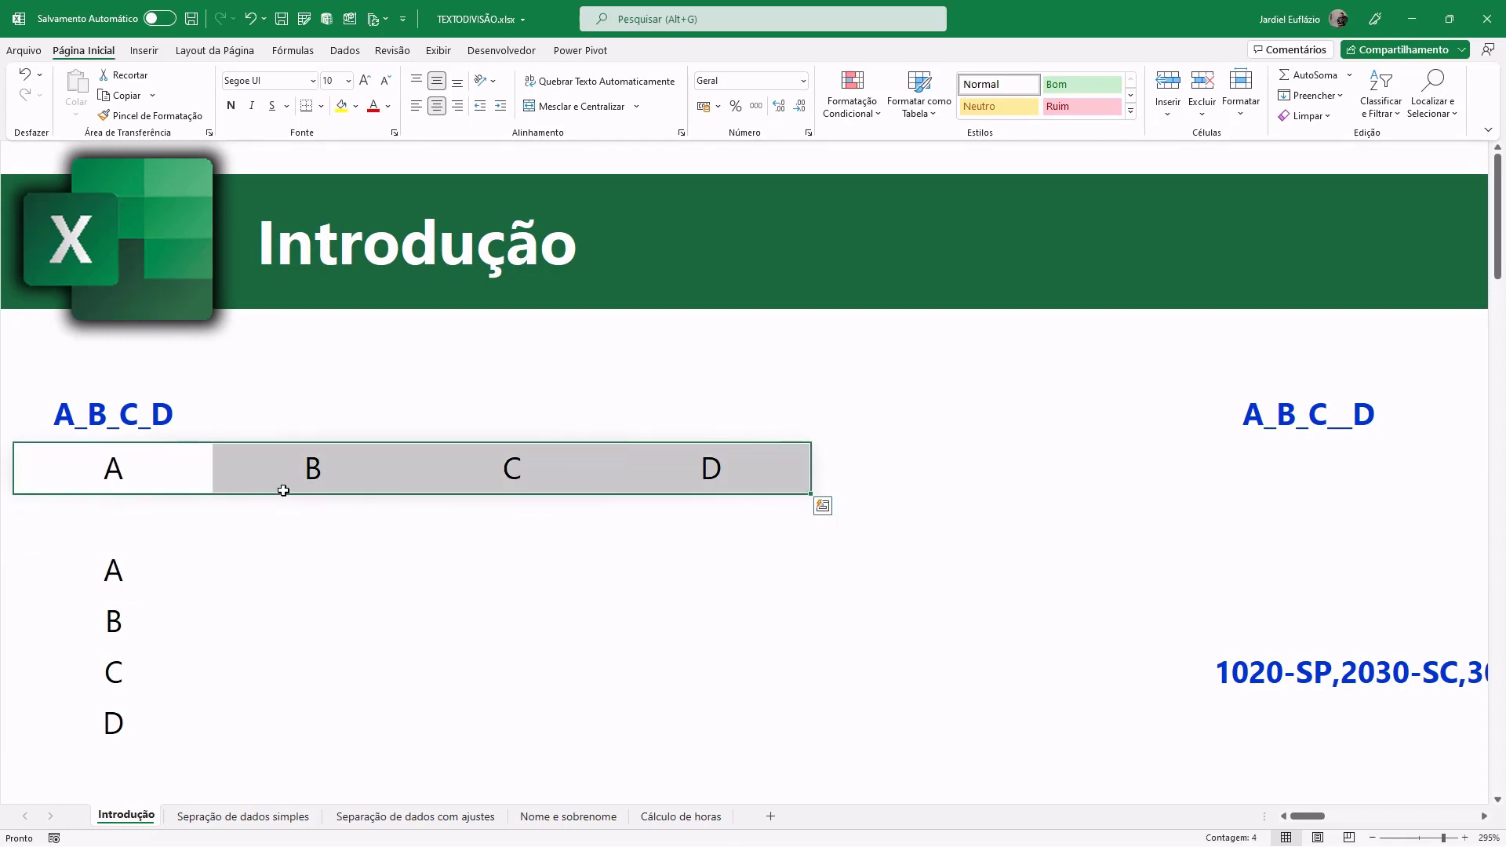
pyautogui.click(128, 575)
pyautogui.hotkey('ctrl', 'x')
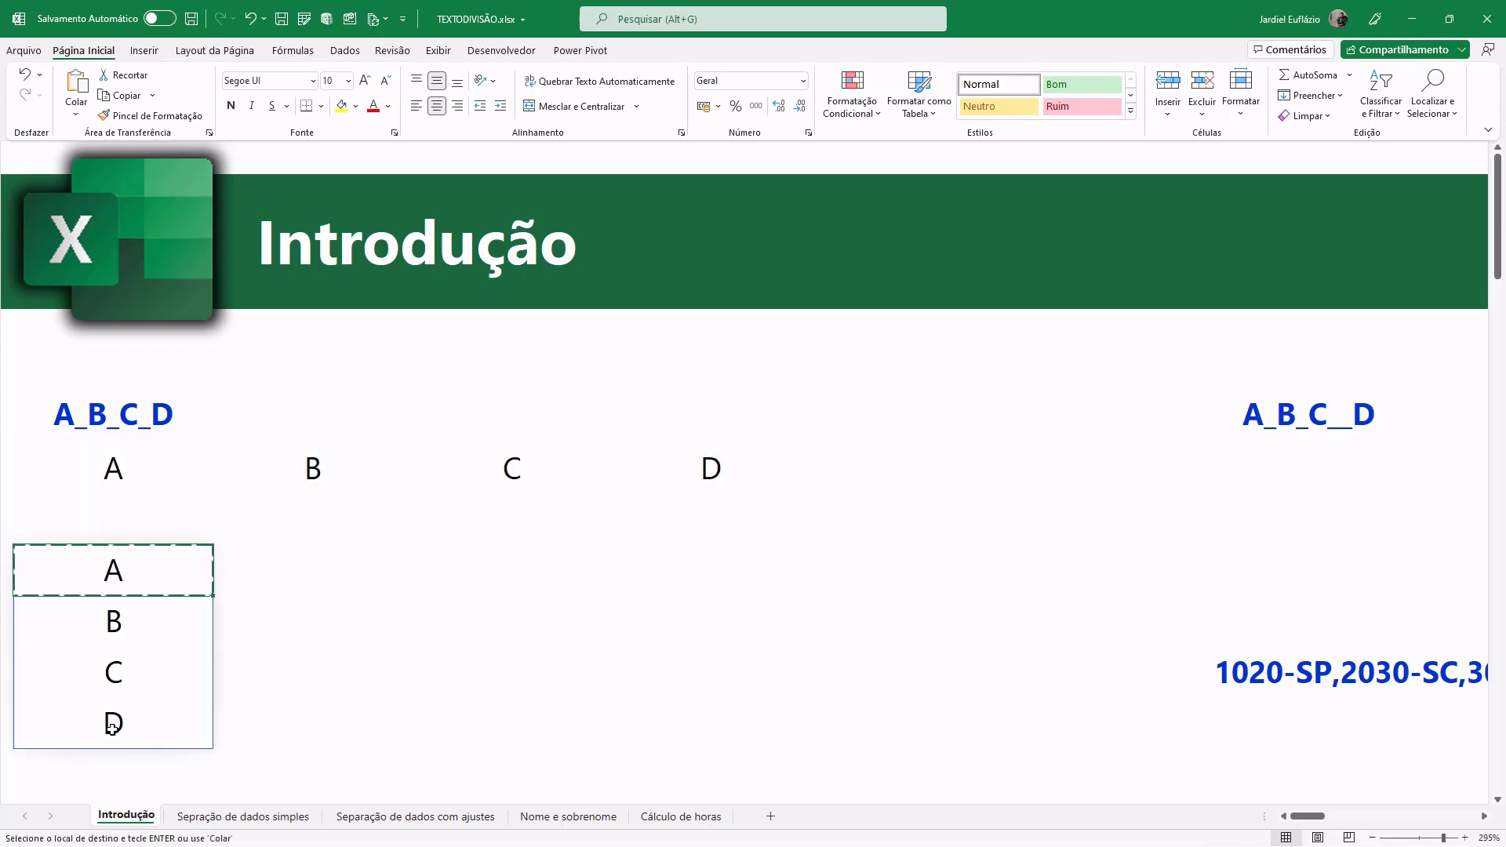
pyautogui.click(112, 769)
pyautogui.hotkey('ctrl', 'v')
pyautogui.doubleClick(109, 469)
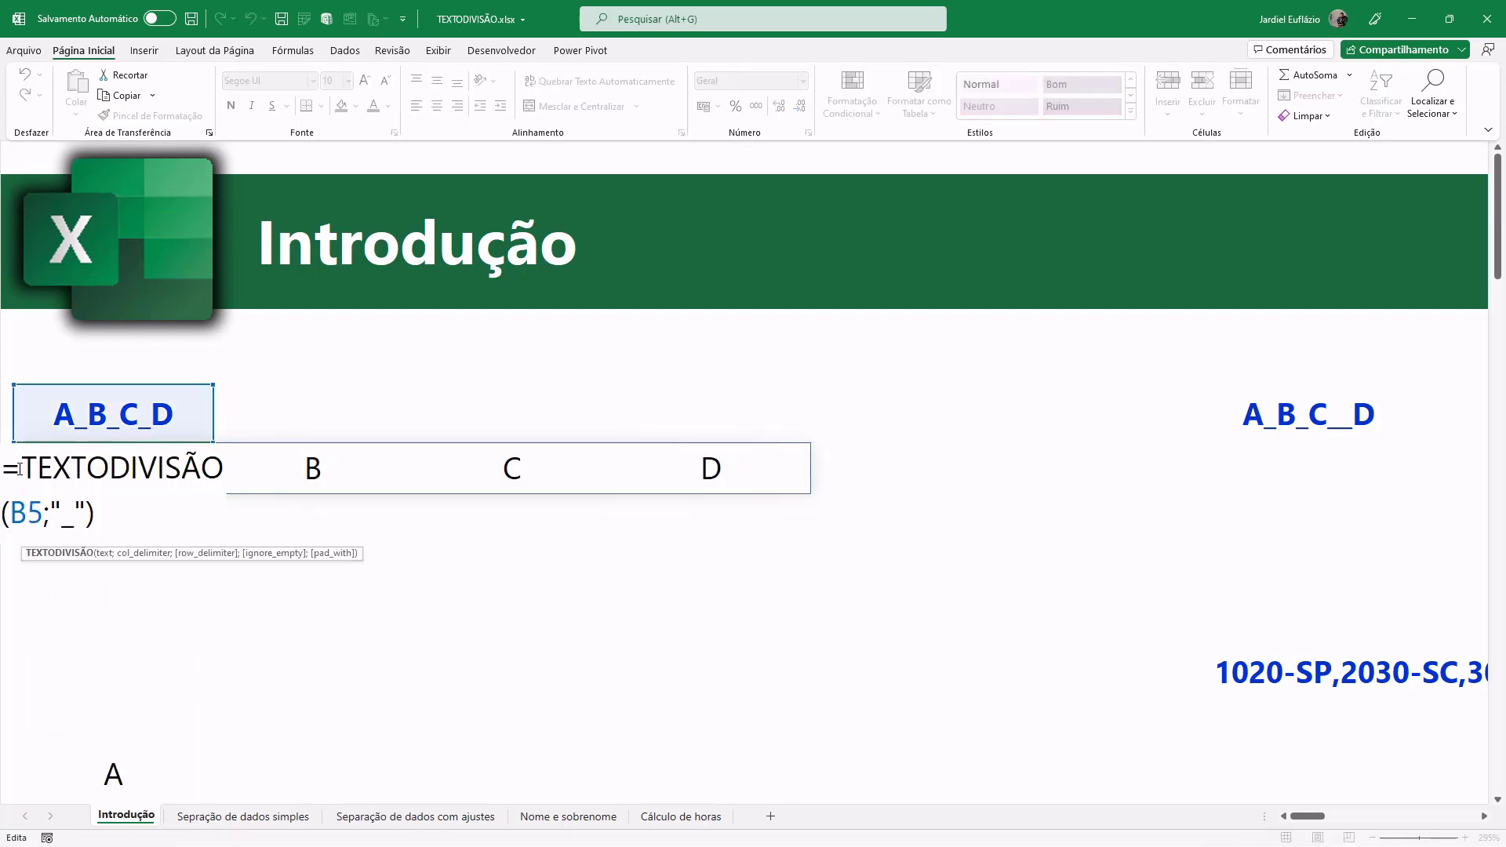
pyautogui.hotkey('ctrl', 'Left')
pyautogui.write('tr')
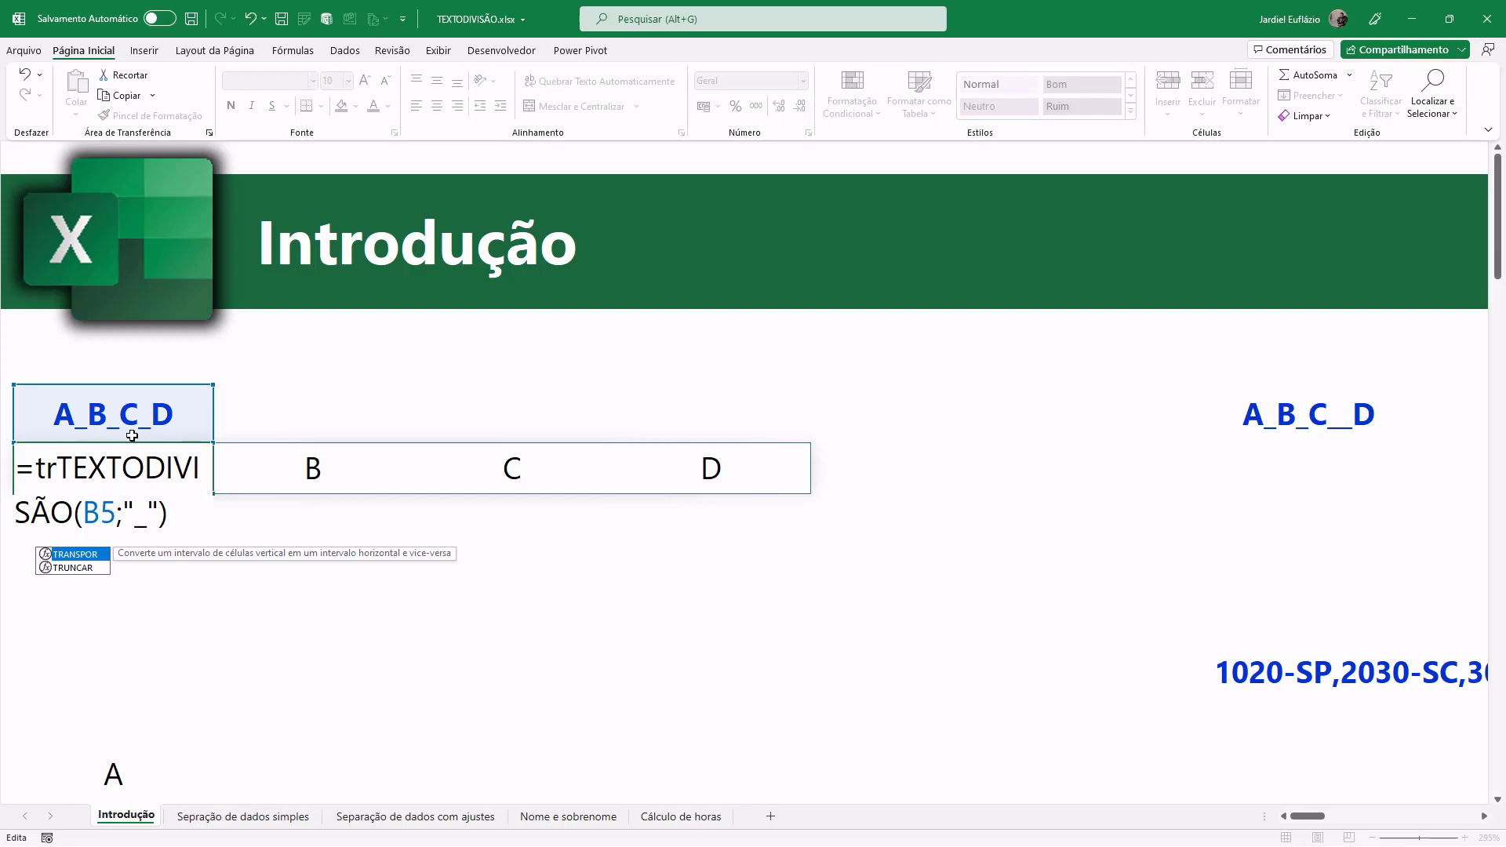
pyautogui.press('Tab')
pyautogui.write(')')
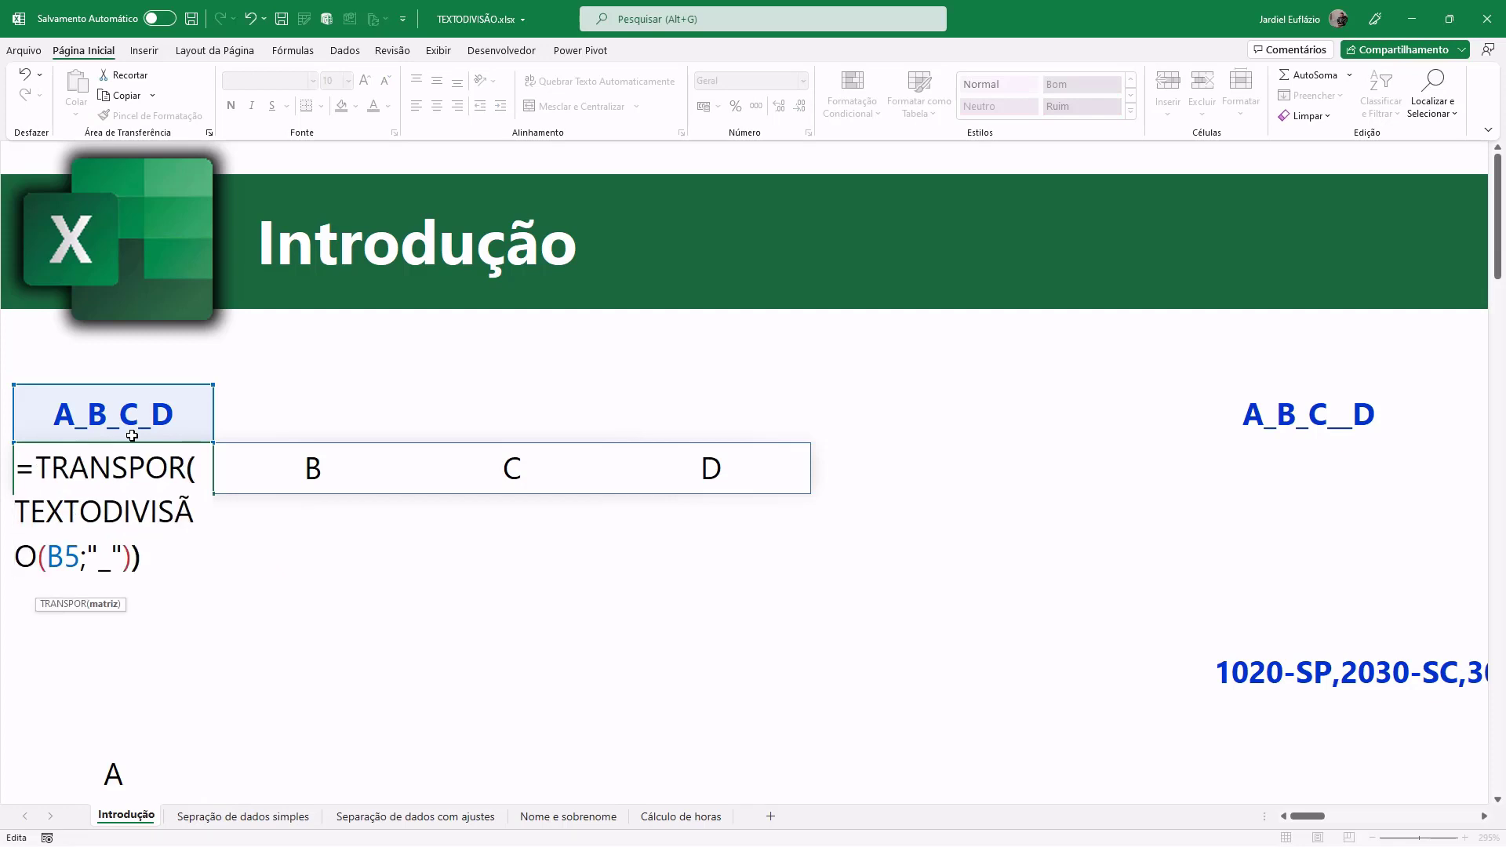
pyautogui.press('Return')
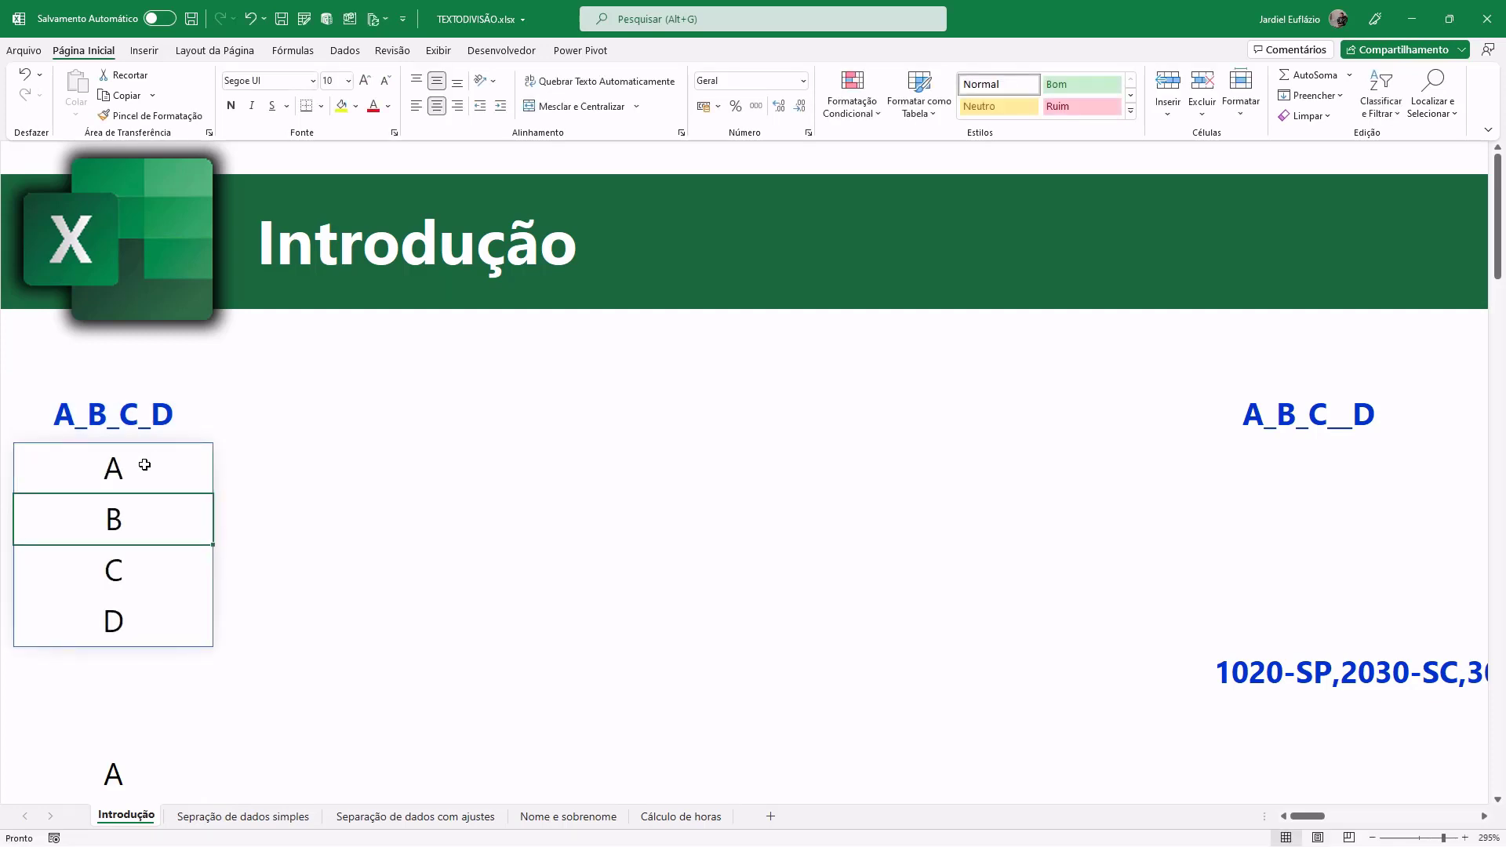
pyautogui.click(144, 465)
pyautogui.hotkey('ctrl', 'z')
pyautogui.hotkey('ctrl', 'z')
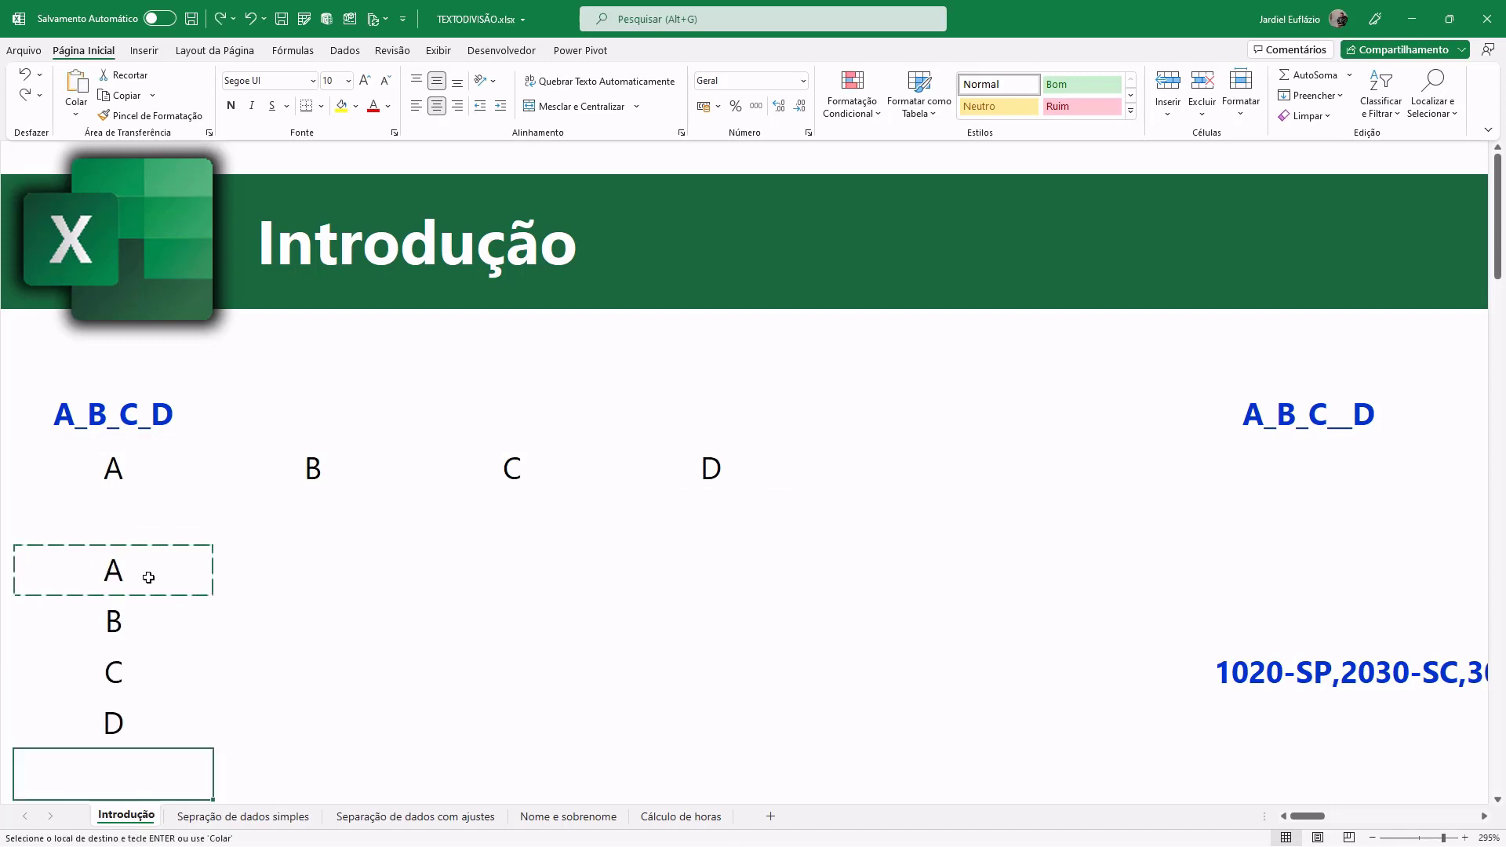
pyautogui.click(148, 577)
pyautogui.doubleClick(149, 578)
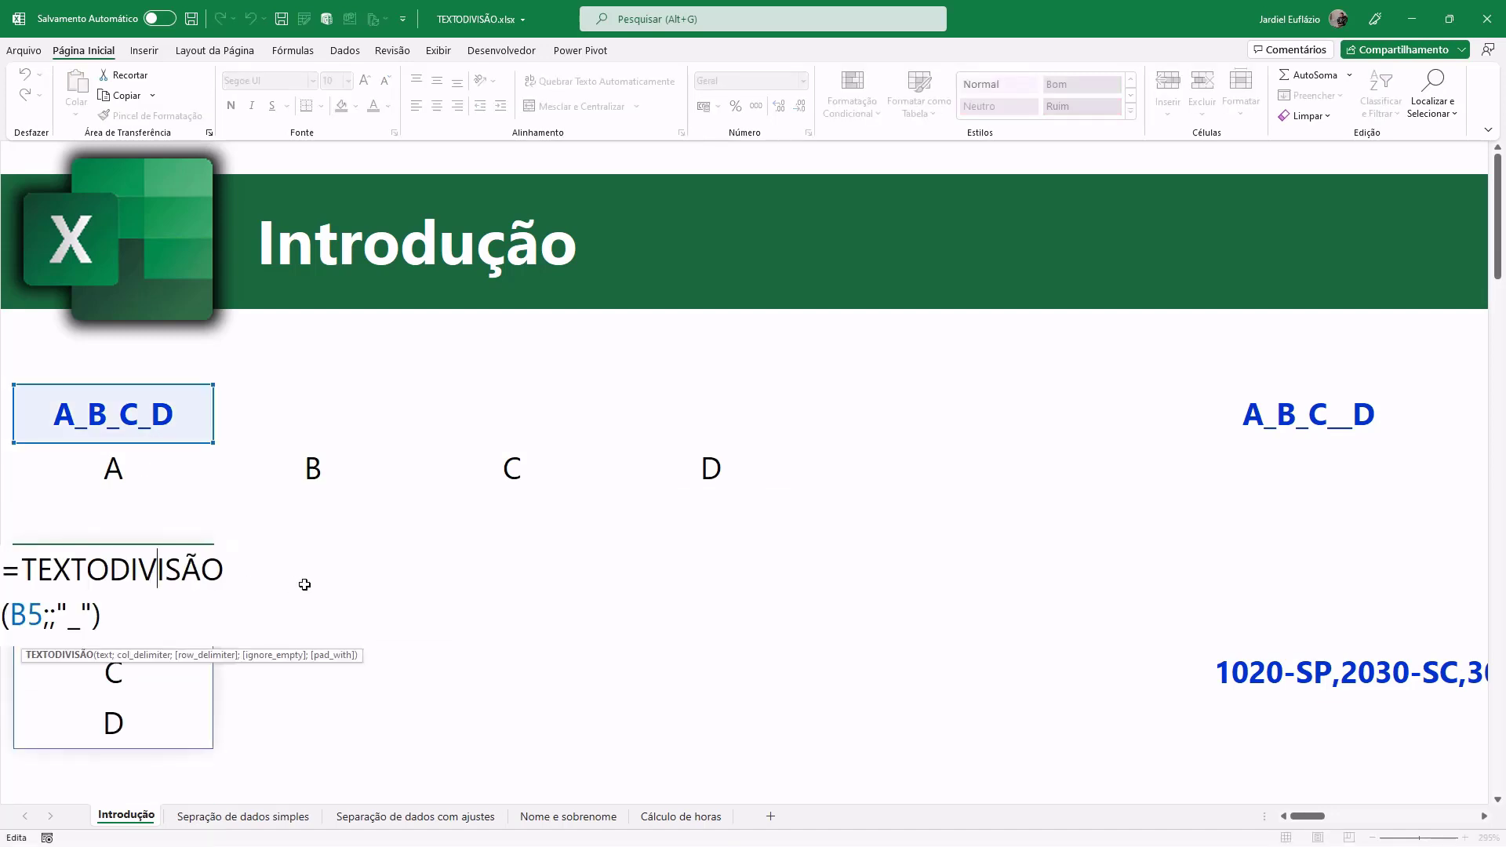
pyautogui.press('Escape')
pyautogui.click(498, 572)
pyautogui.keyDown('ctrl'); pyautogui.scroll(-2, 502, 571); pyautogui.keyUp('ctrl')
# Step: Enter a SEQUÊNCIA formula and select its spilled results
pyautogui.keyDown('ctrl'); pyautogui.scroll(-1, 503, 571); pyautogui.keyUp('ctrl')
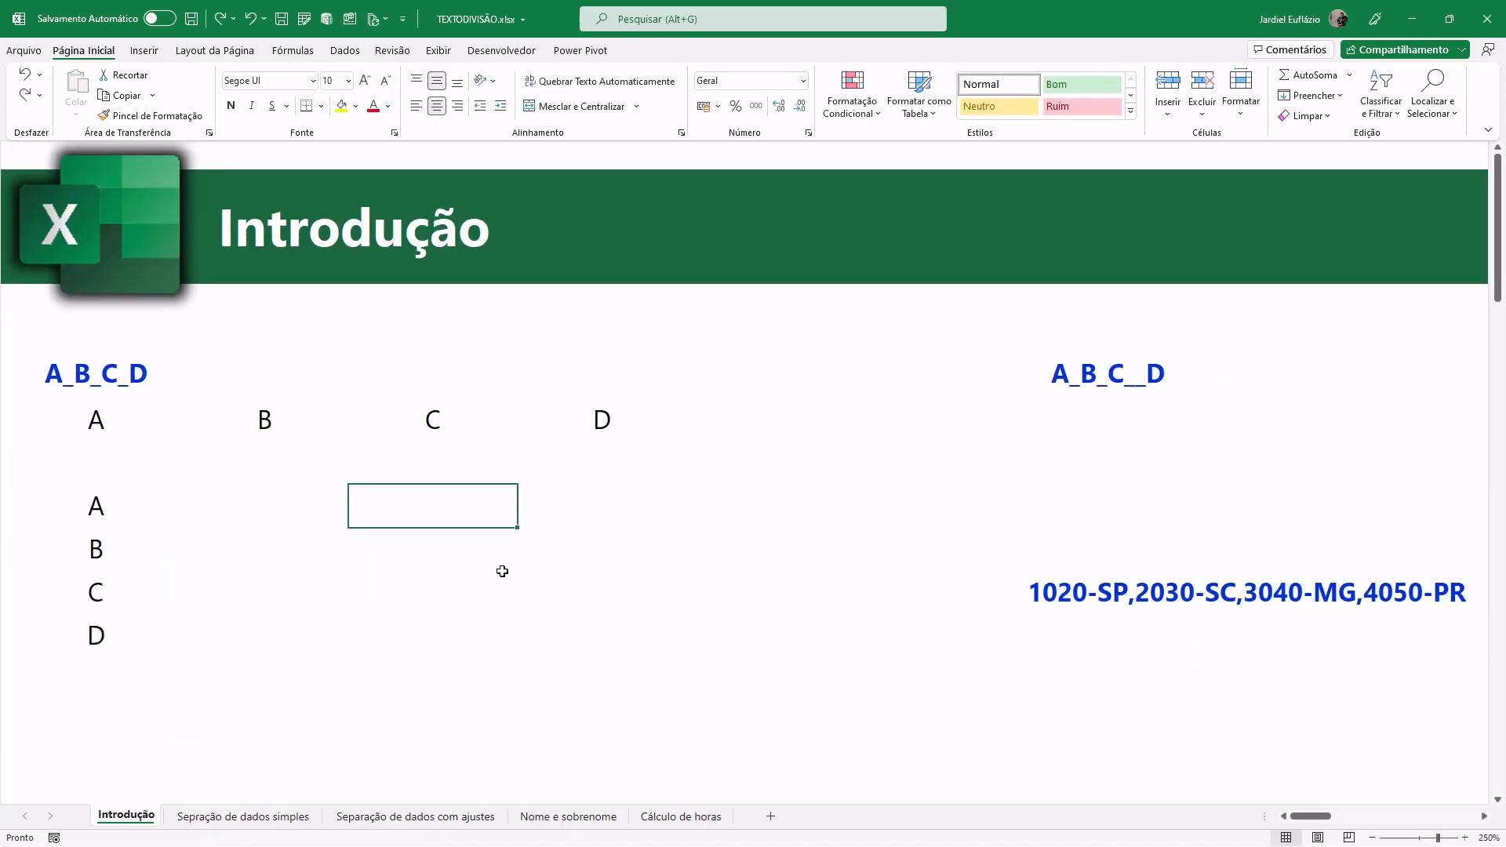
pyautogui.write('=se')
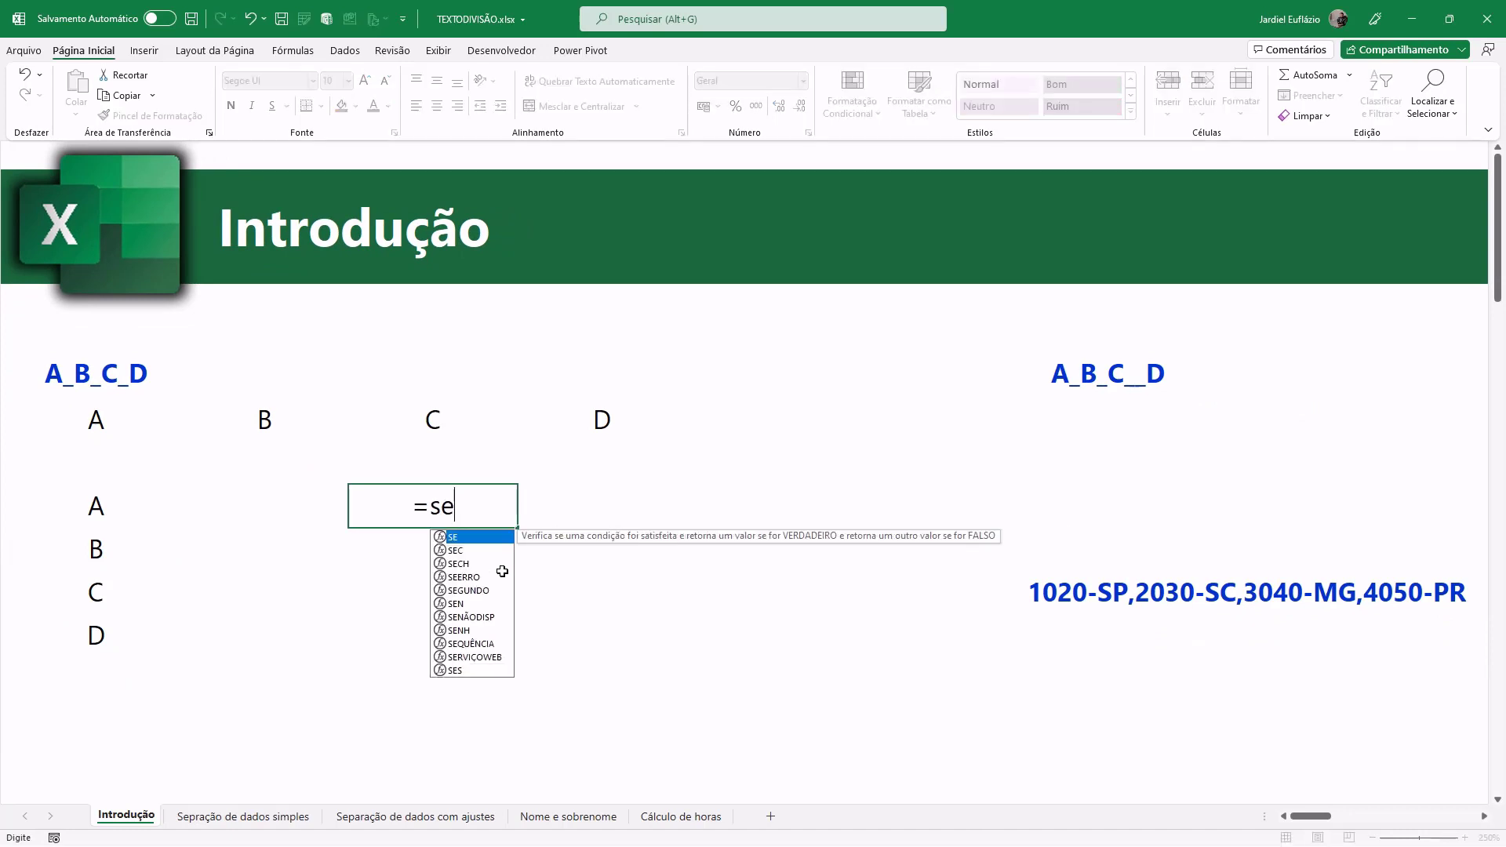
pyautogui.write('q')
pyautogui.press('Tab')
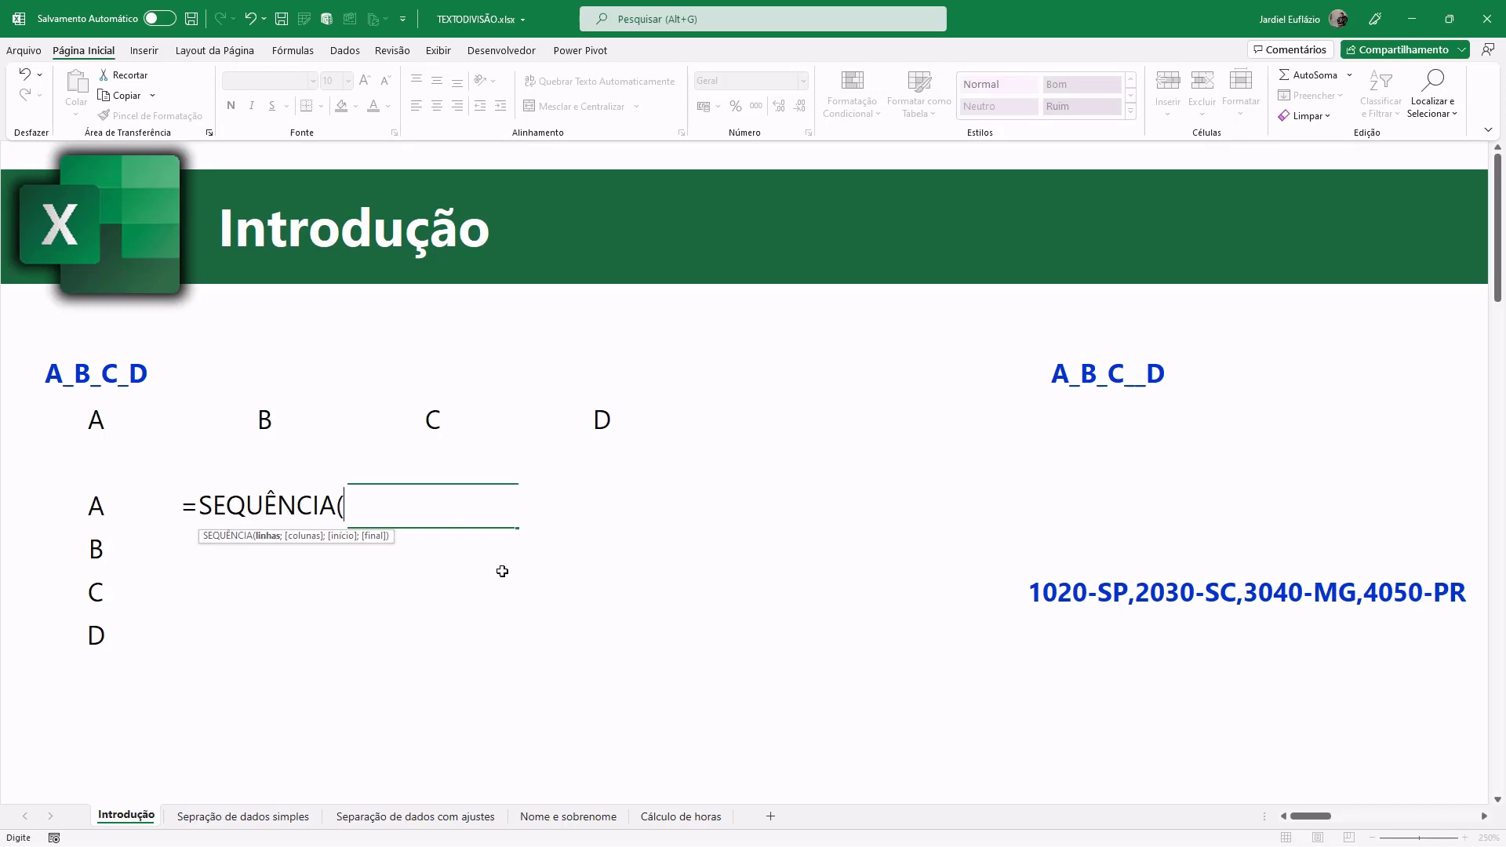
pyautogui.write(')')
pyautogui.press('Return')
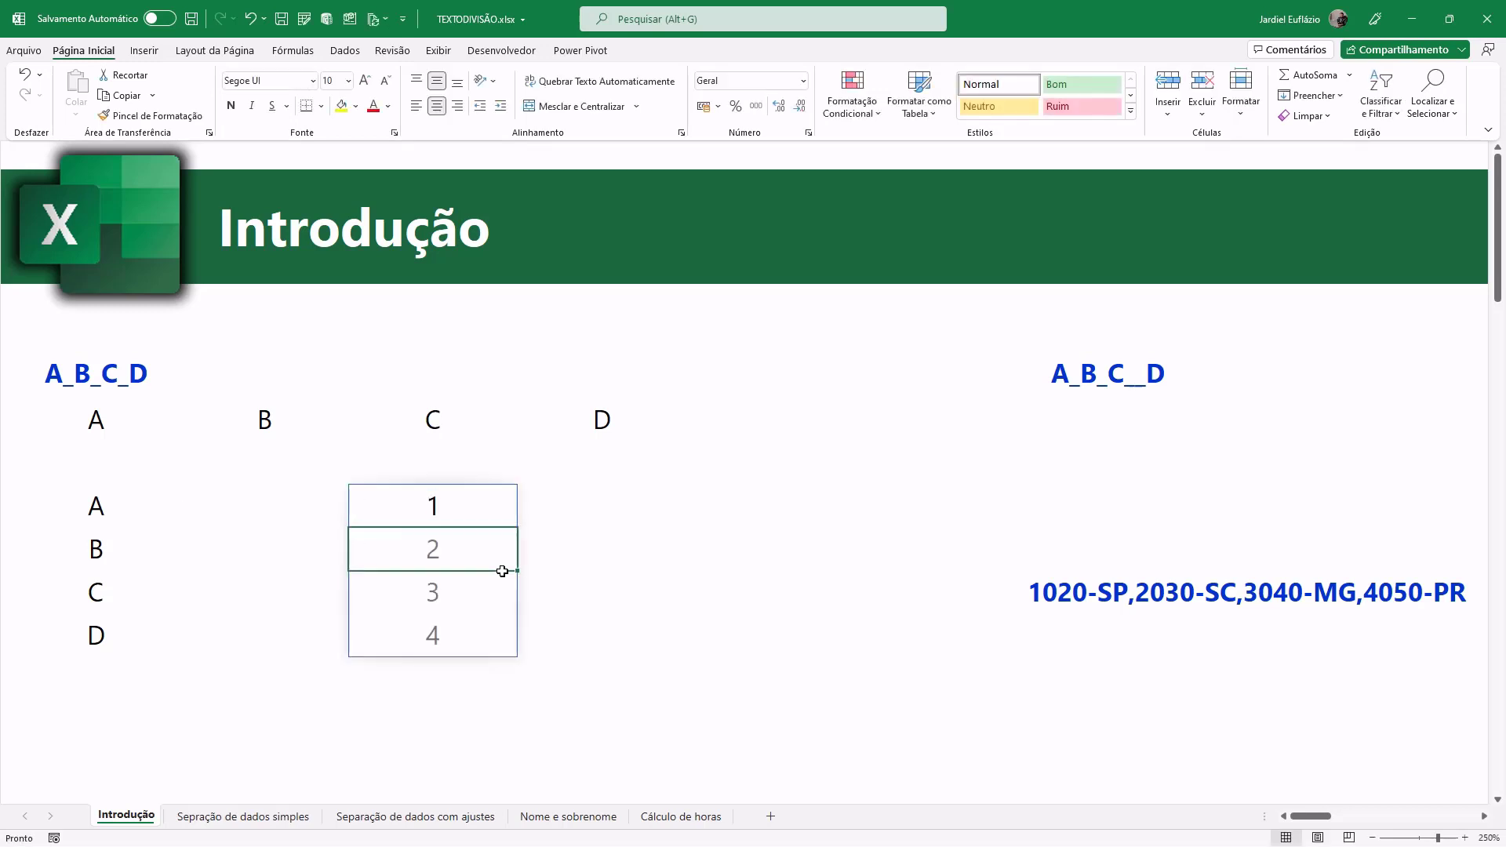
pyautogui.moveTo(469, 520); pyautogui.dragTo(764, 498)
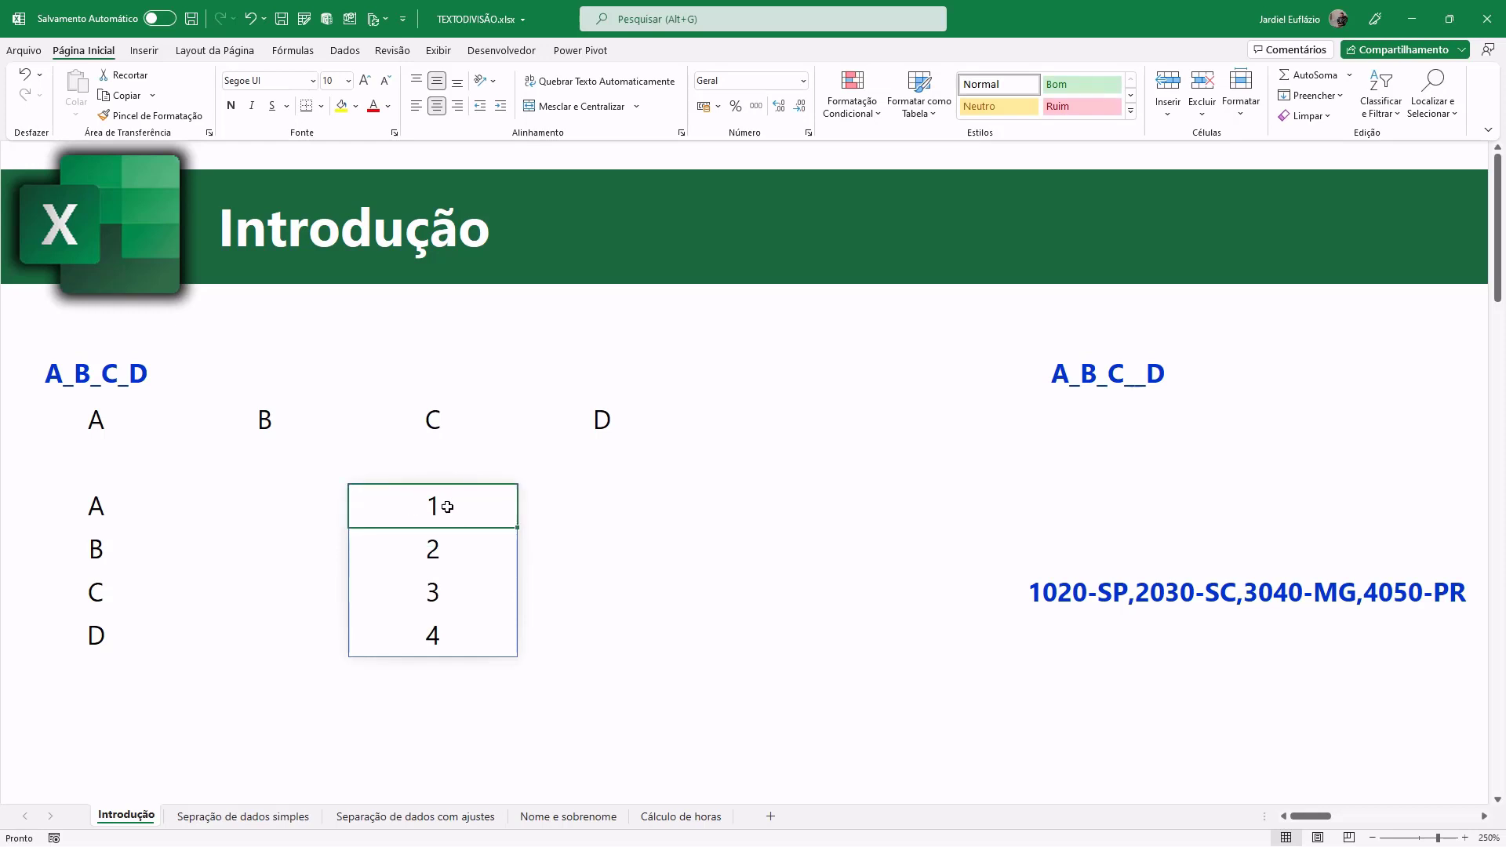
# Step: Try wrapping the sequence in TRANSPOR, then undo the change
pyautogui.doubleClick(474, 515)
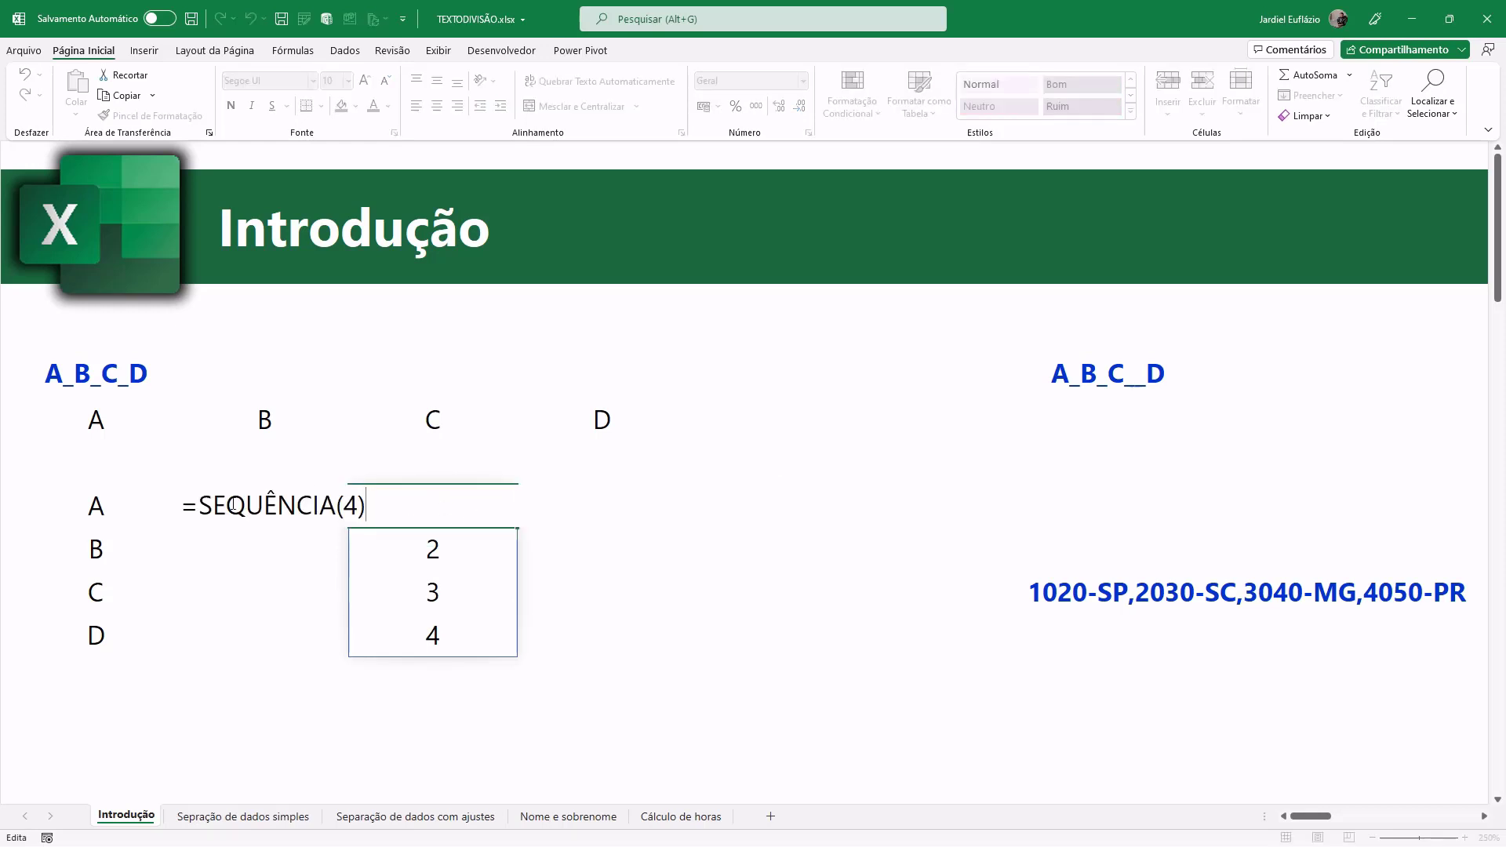
pyautogui.click(201, 506)
pyautogui.write('tr')
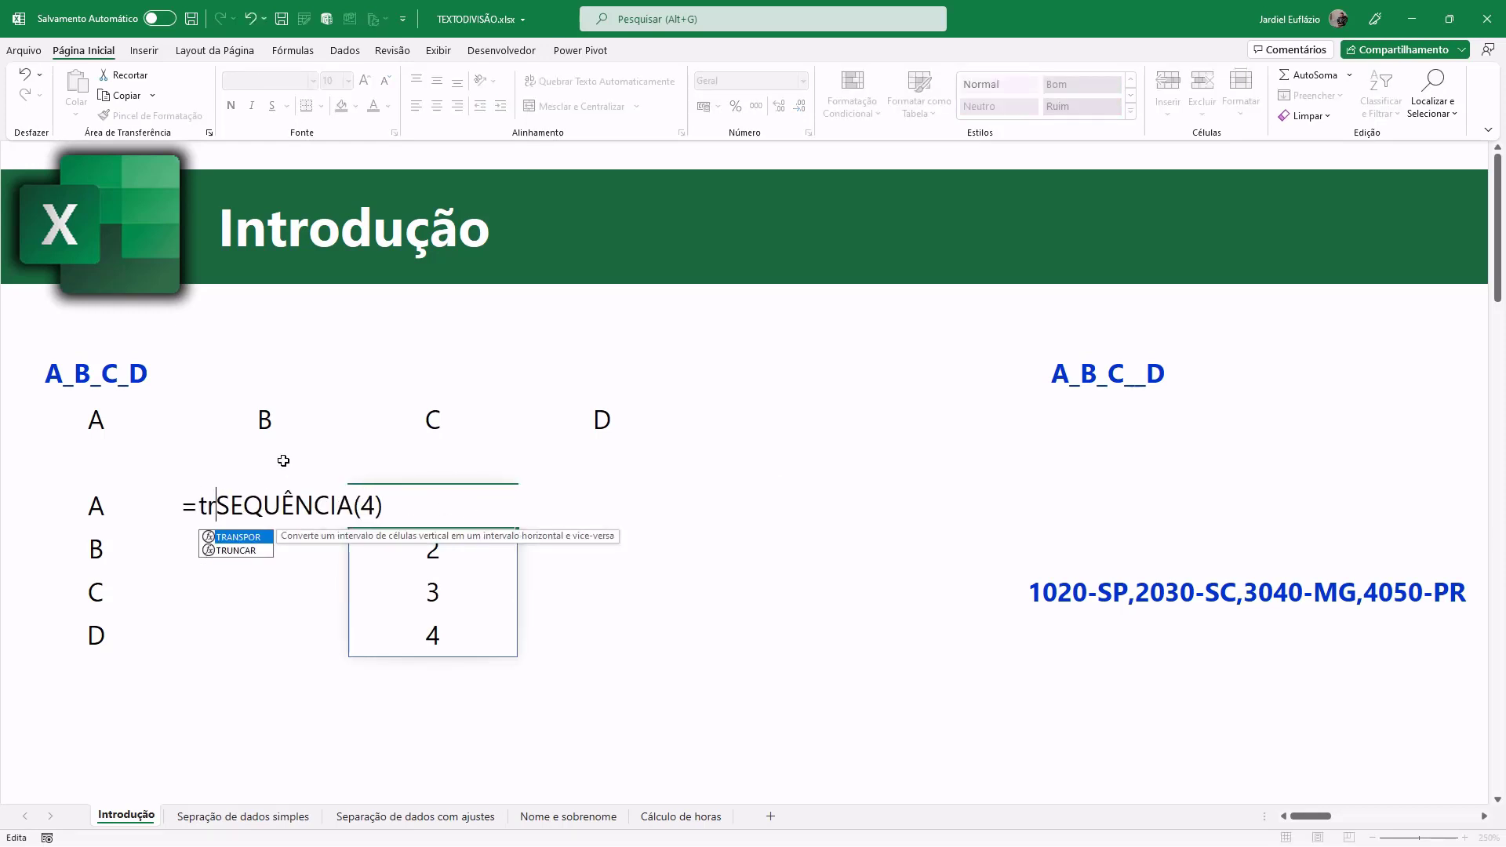
pyautogui.press('Tab')
pyautogui.press('End')
pyautogui.write(')')
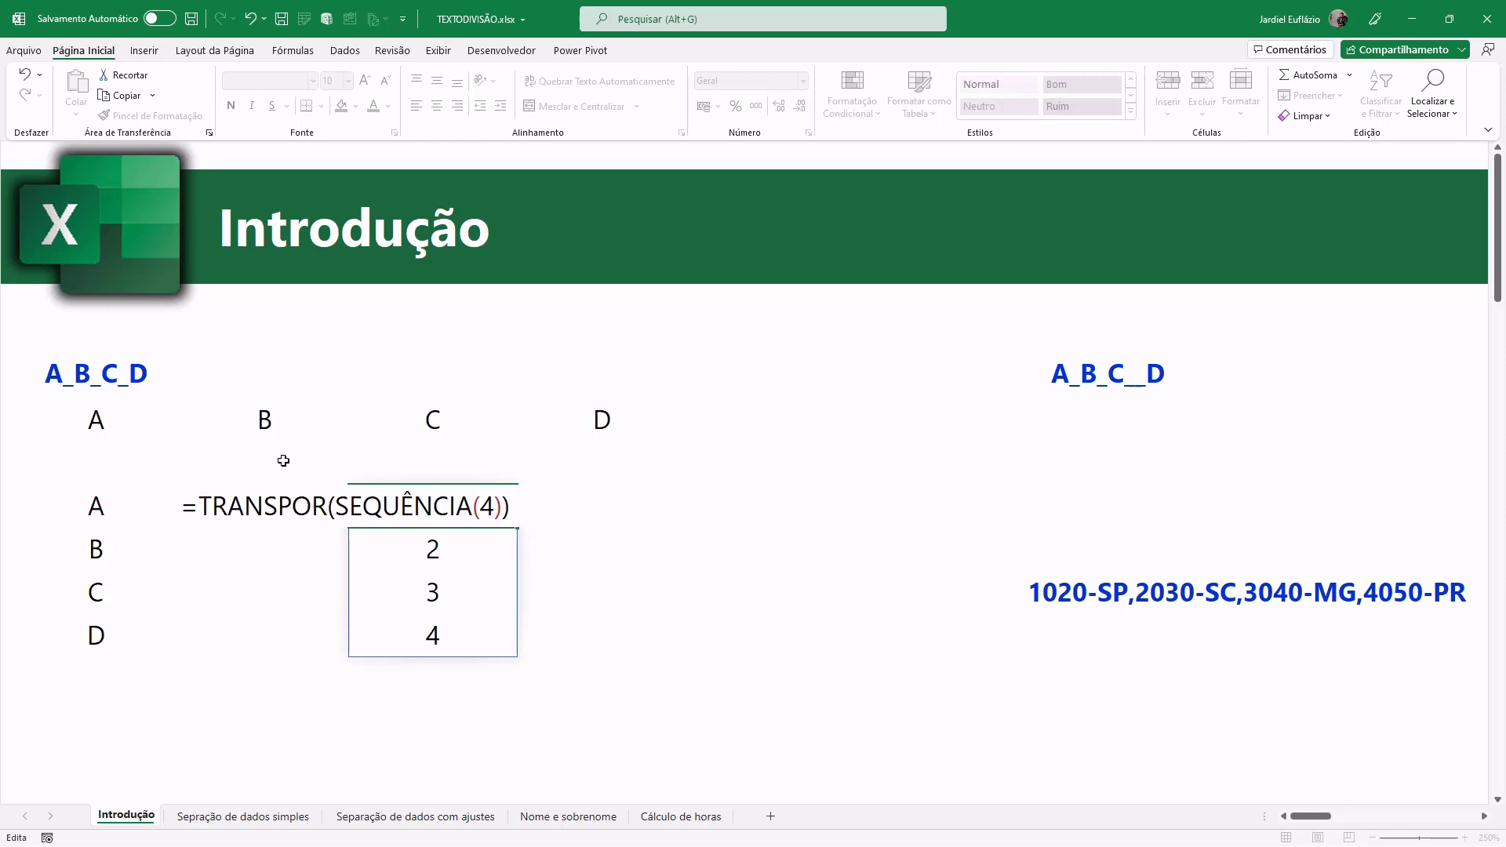
pyautogui.press('Return')
pyautogui.hotkey('ctrl', 'z')
# Step: Change it to =SEQUÊNCIA(;4) so 1–4 spill across the row, then delete it
pyautogui.doubleClick(407, 514)
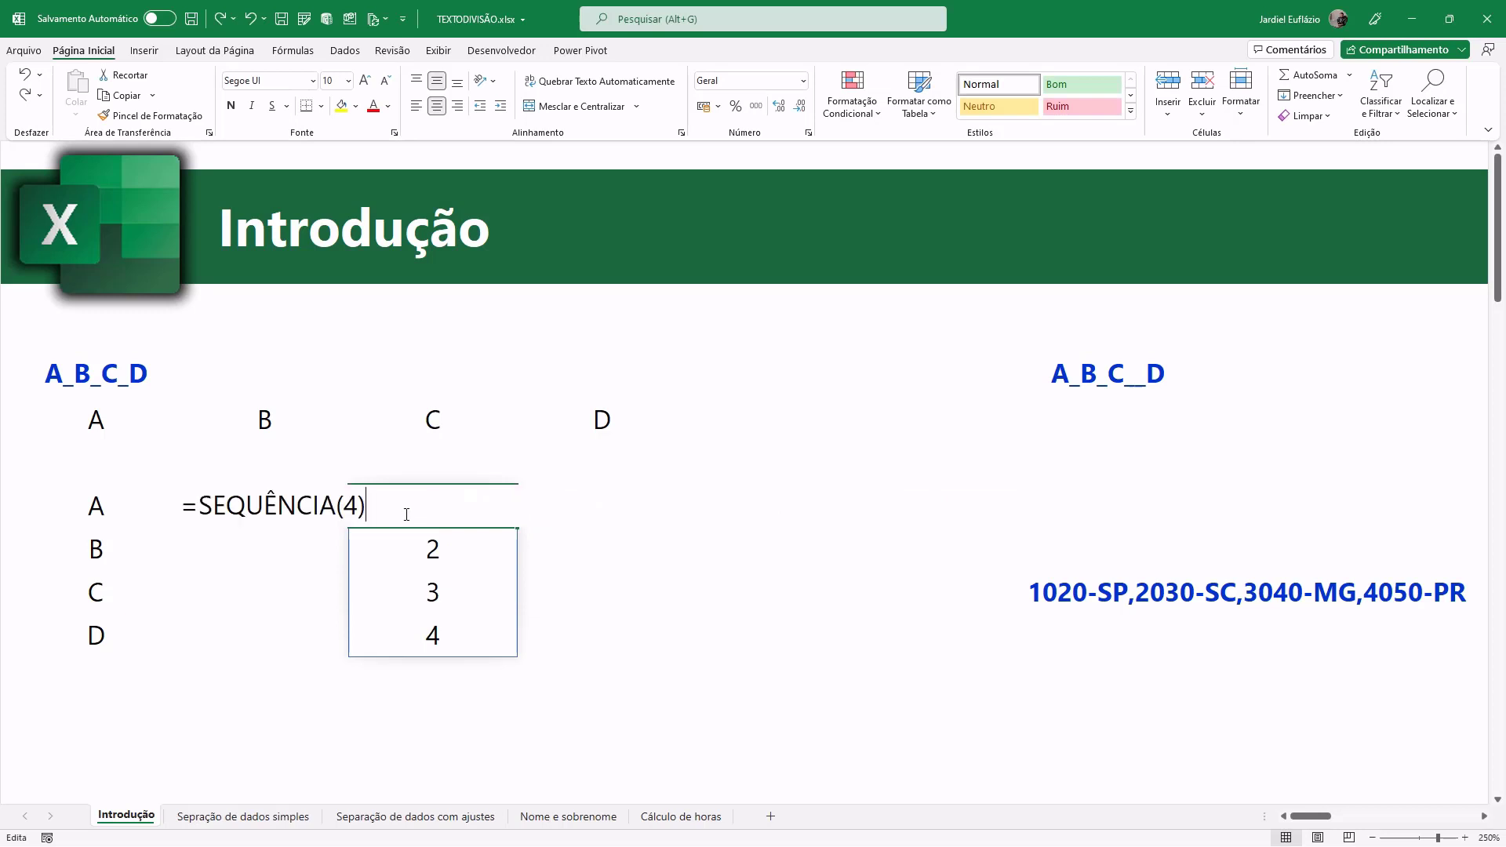
pyautogui.press('Left')
pyautogui.press('Left')
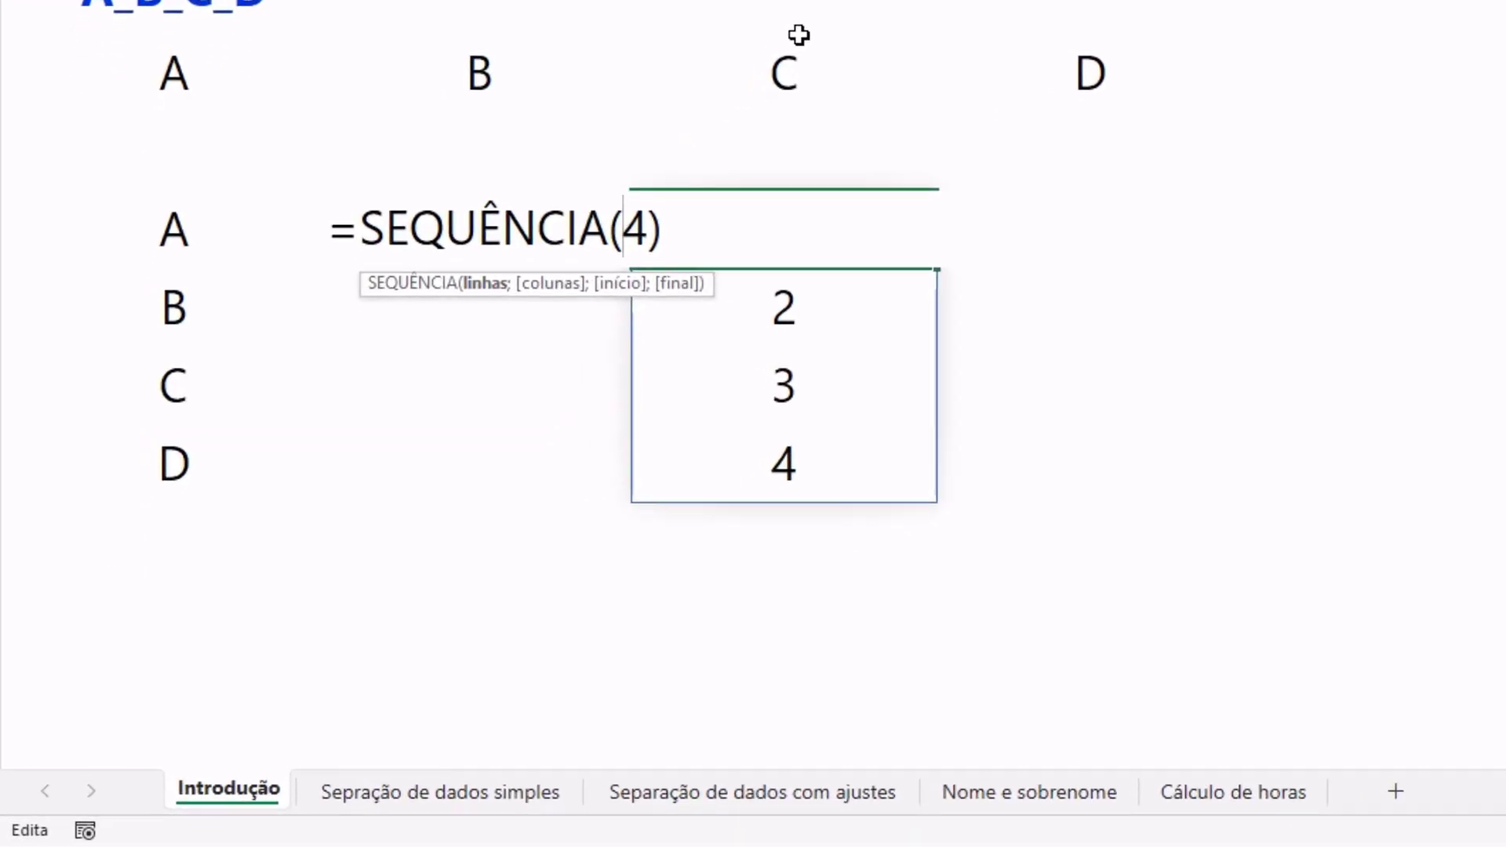
pyautogui.write(';')
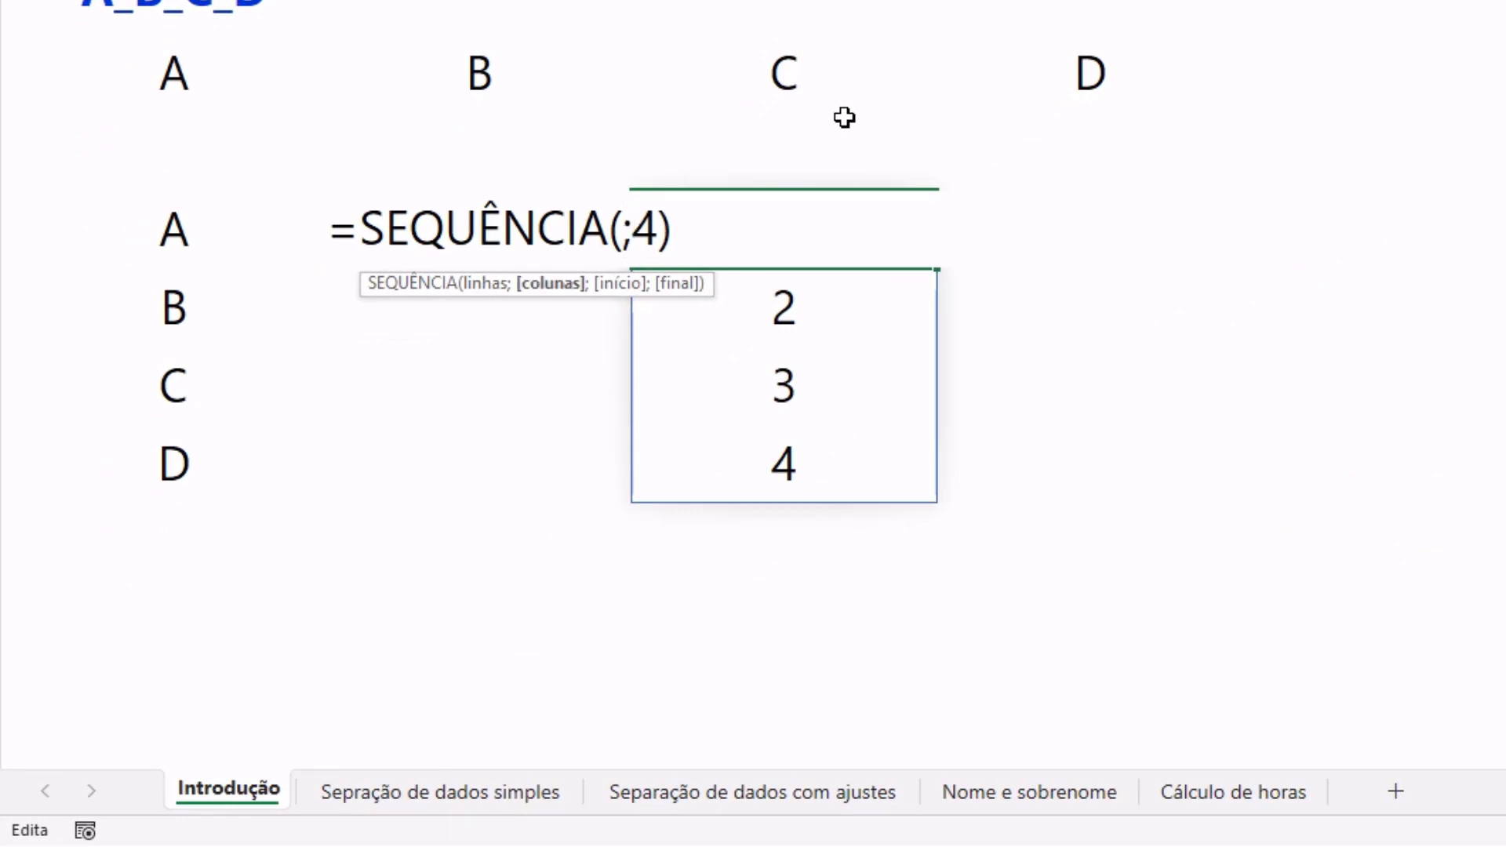
pyautogui.click(623, 231)
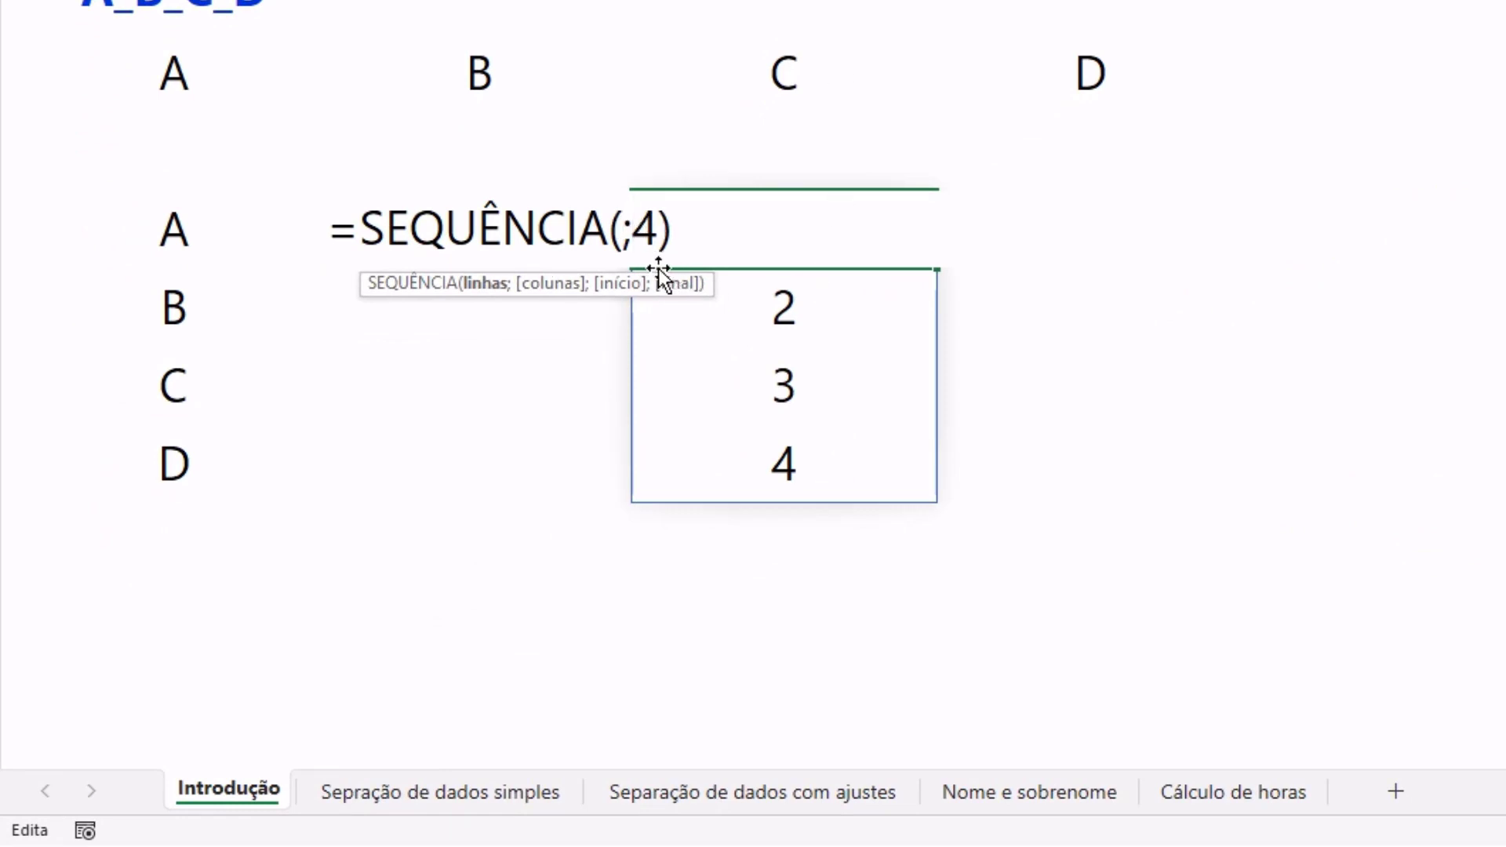
pyautogui.press('Return')
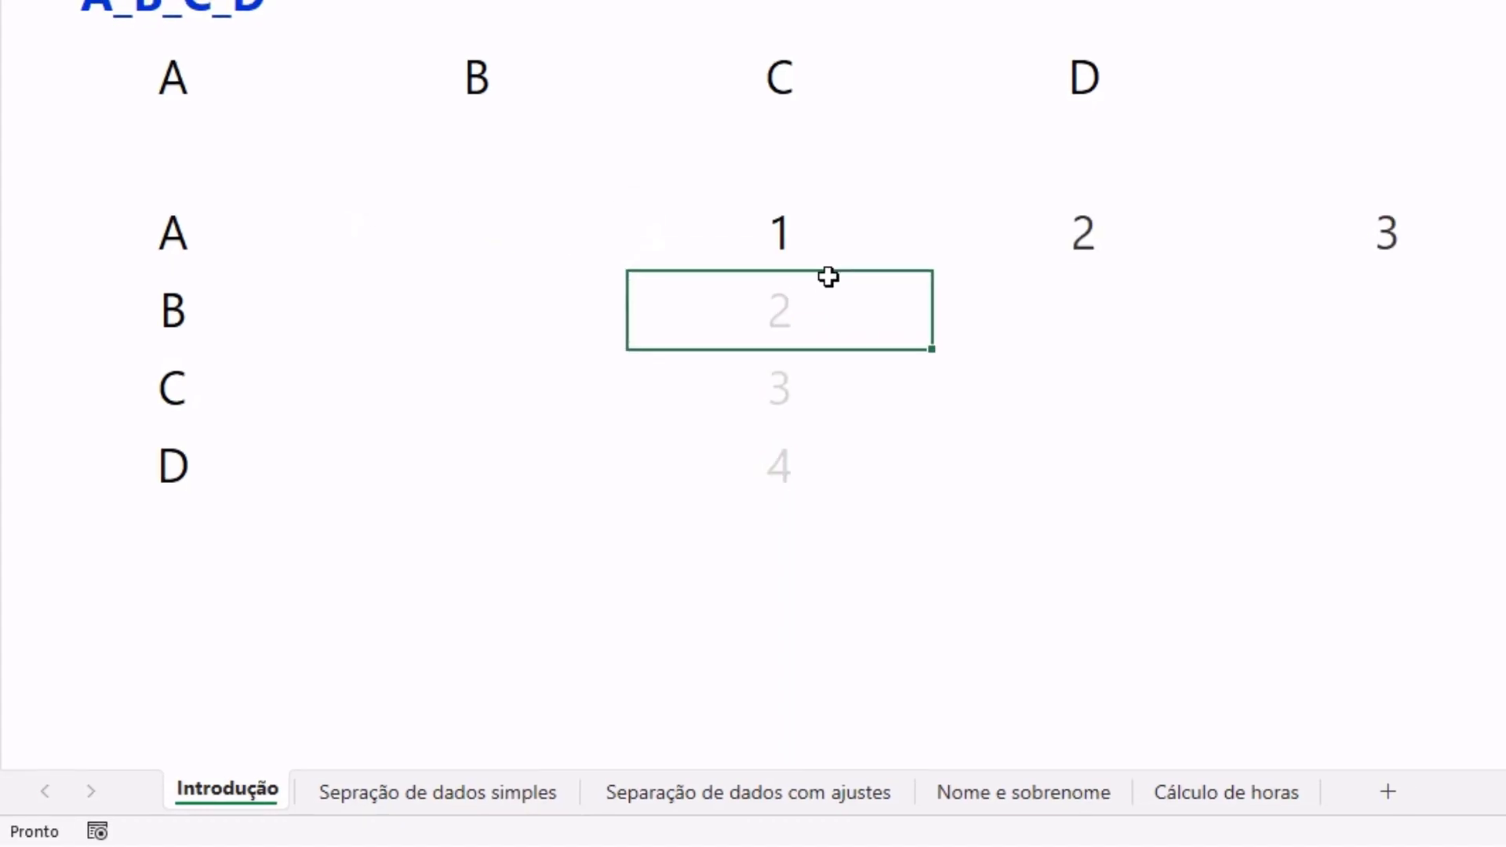
pyautogui.click(655, 336)
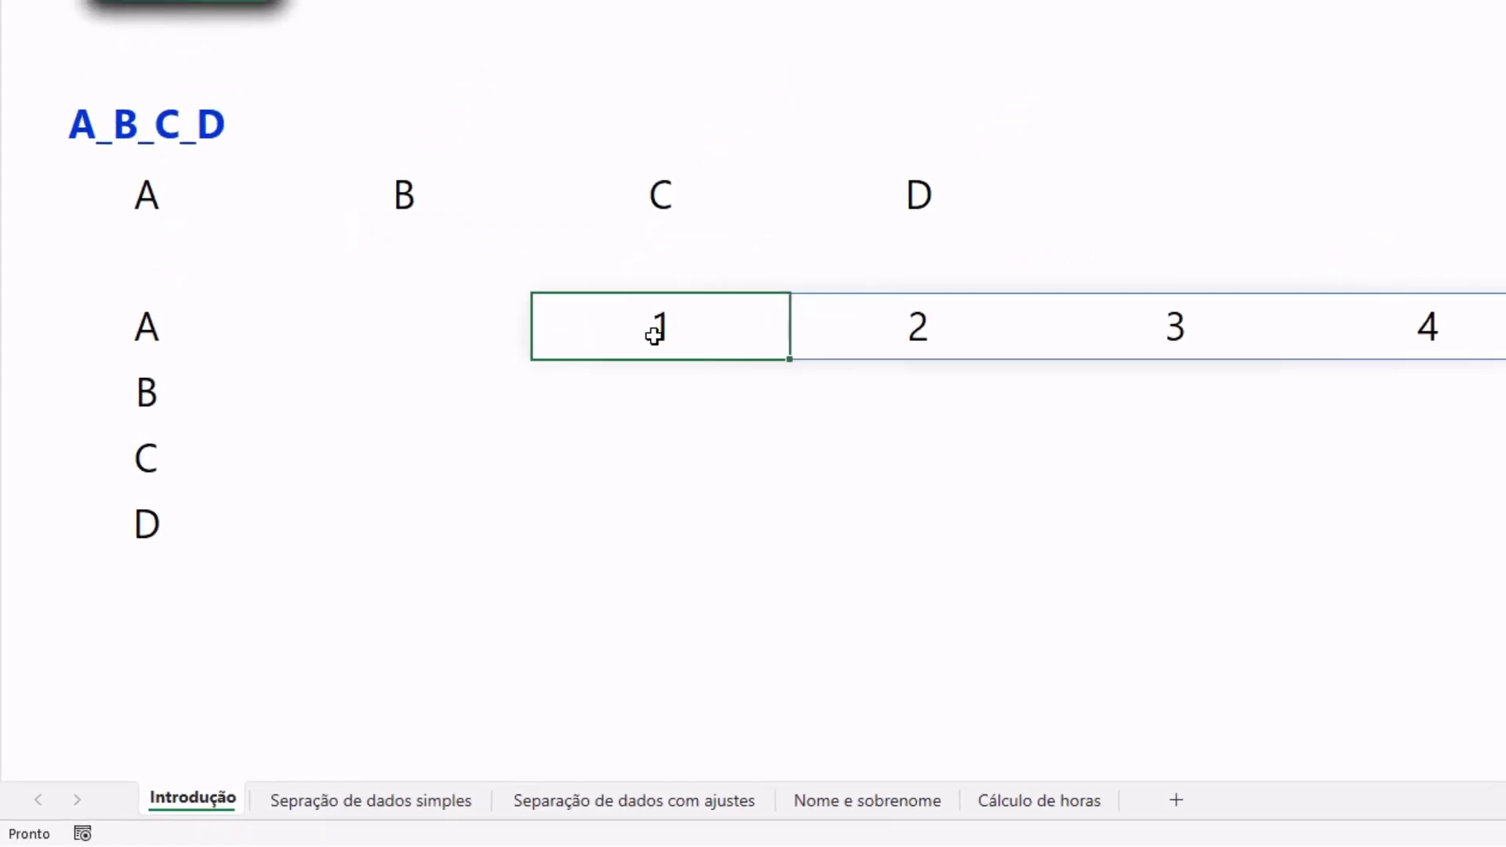
pyautogui.press('Delete')
# Step: Inspect the A_B_C__D text and its double underscore before D, leaving it unchanged
pyautogui.press('Up')
pyautogui.press('Right')
pyautogui.press('Right')
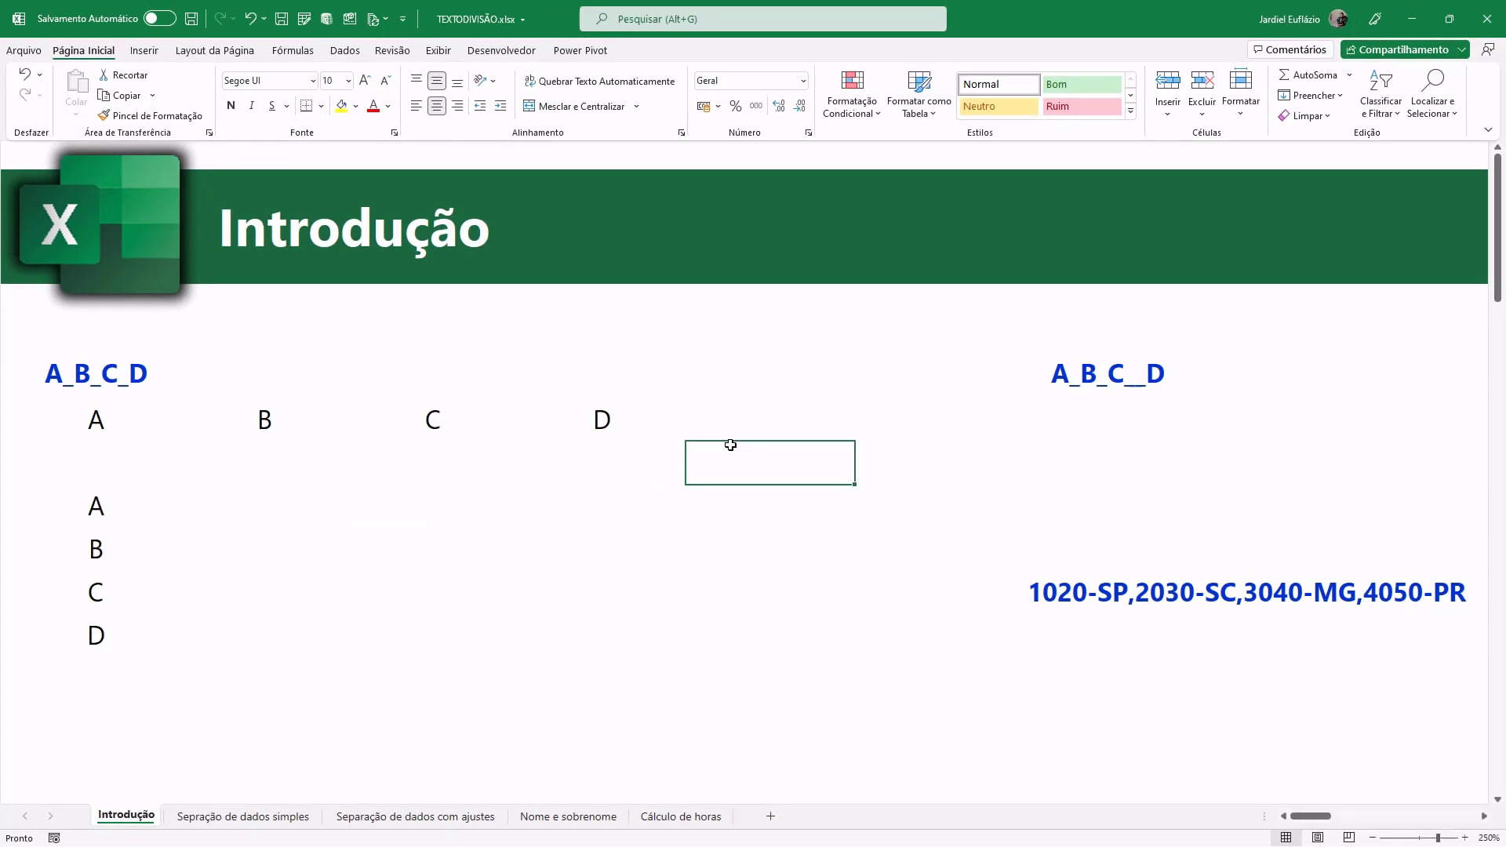
pyautogui.press('Right')
pyautogui.press('Right')
pyautogui.press('Right')
pyautogui.press('Right')
pyautogui.press('Right')
pyautogui.press('Right')
pyautogui.press('Right')
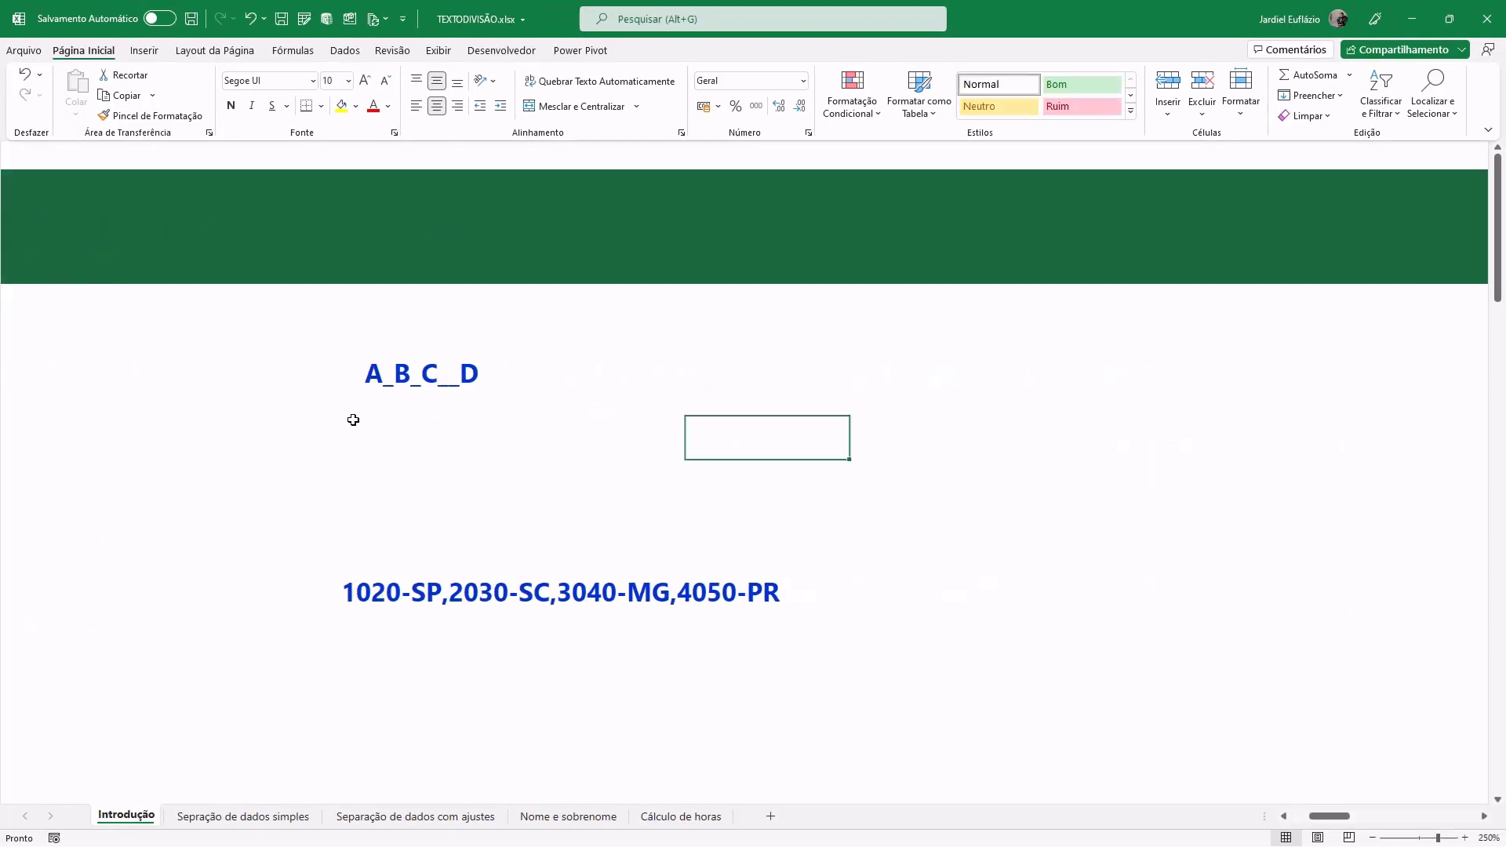
pyautogui.click(350, 420)
pyautogui.keyDown('ctrl'); pyautogui.scroll(4, 350, 417); pyautogui.keyUp('ctrl')
pyautogui.scroll(-1, 366, 447)
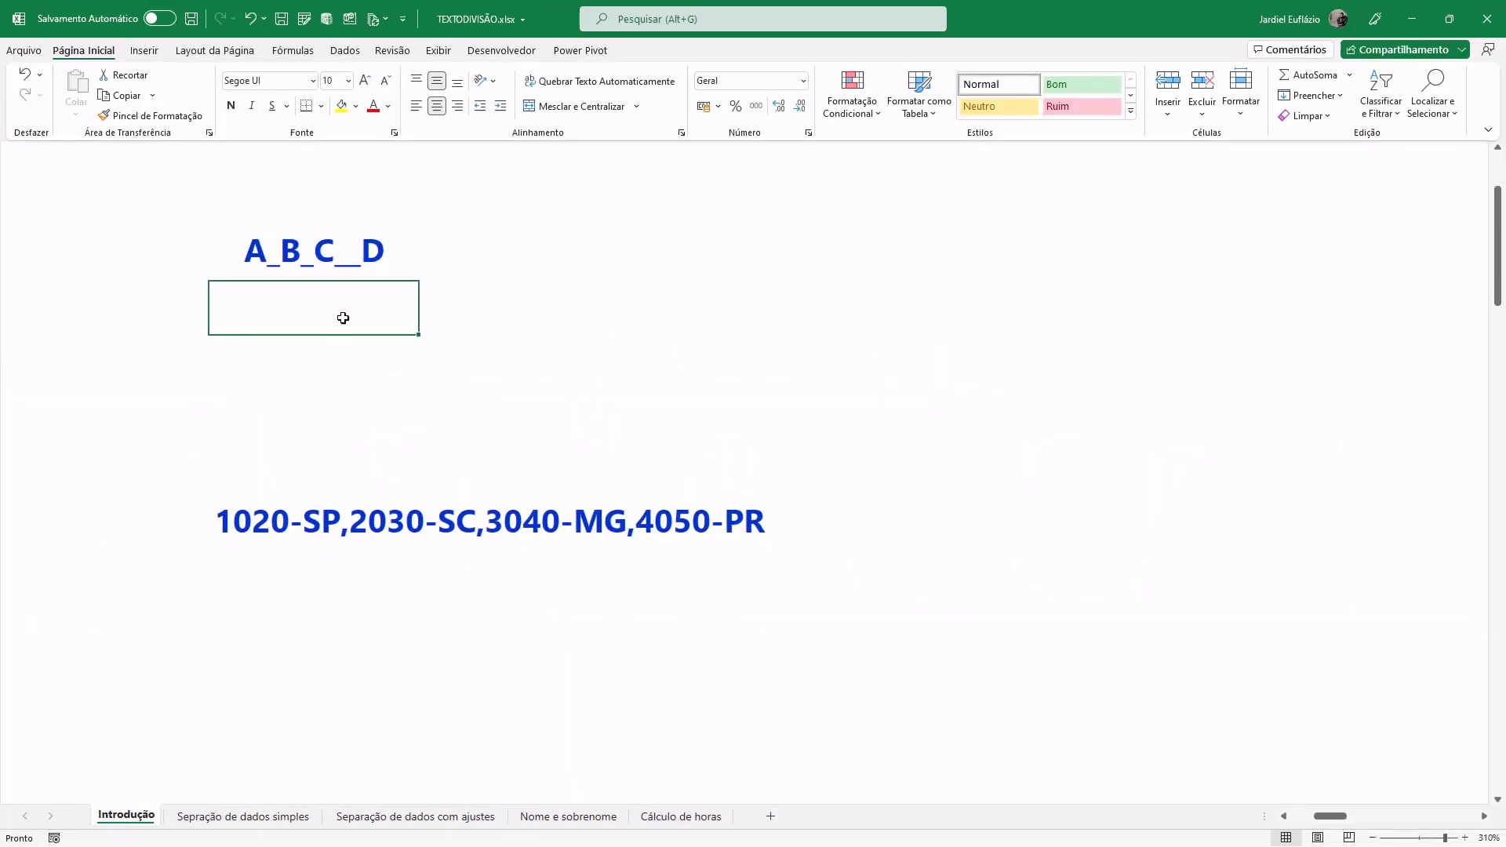
pyautogui.doubleClick(350, 259)
pyautogui.moveTo(332, 263)
pyautogui.mouseDown()
pyautogui.moveTo(360, 263)
pyautogui.moveTo(343, 264)
pyautogui.mouseUp()
pyautogui.click(353, 262)
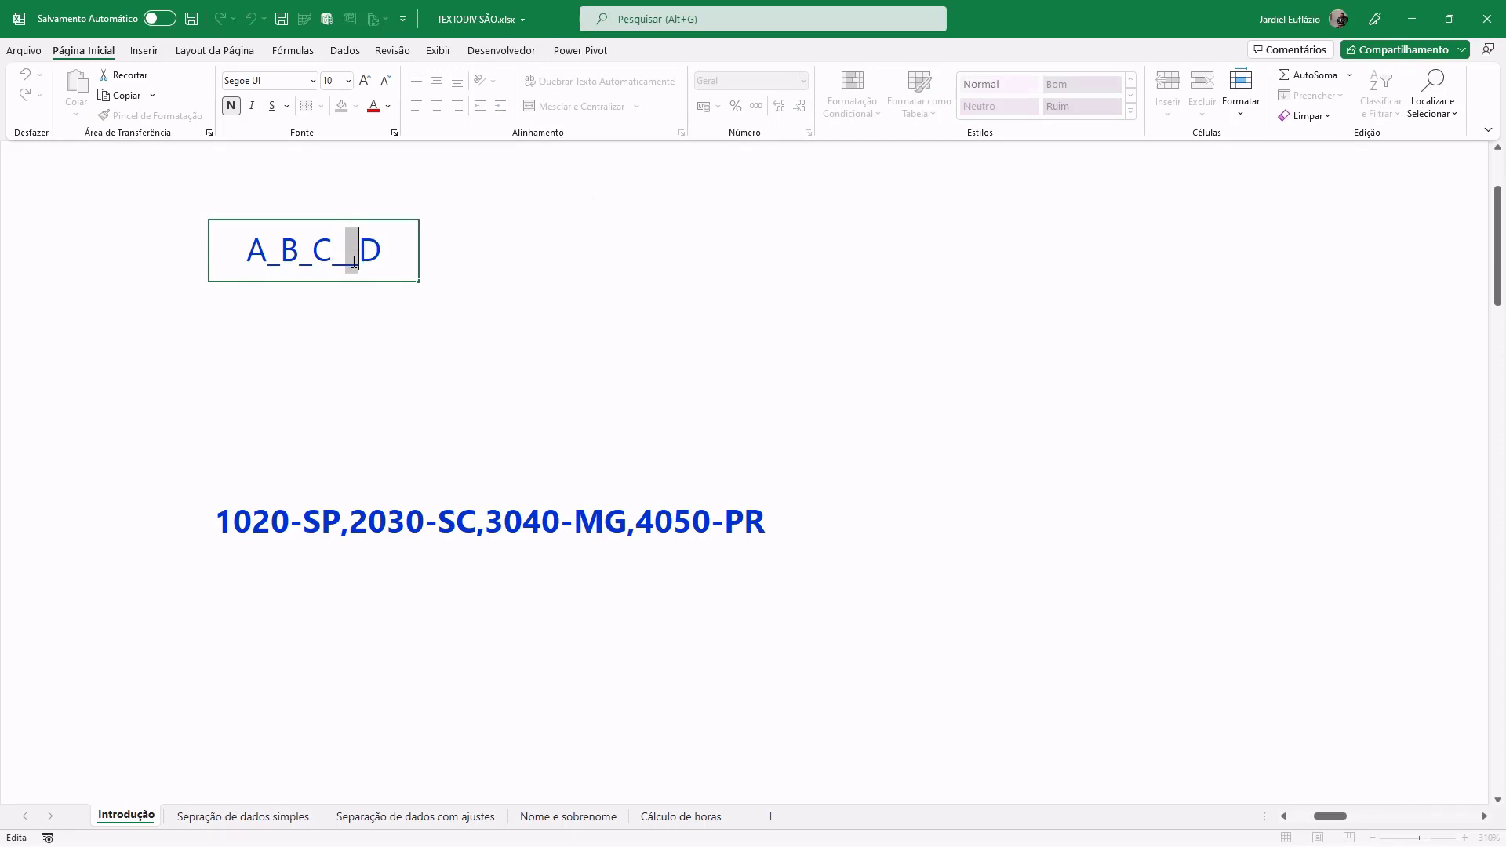
pyautogui.click(347, 259)
pyautogui.press('Escape')
# Step: Copy the TEXTODIVISÃO result cell and paste it under A_B_C__D
pyautogui.hotkey('ctrl', 'Left')
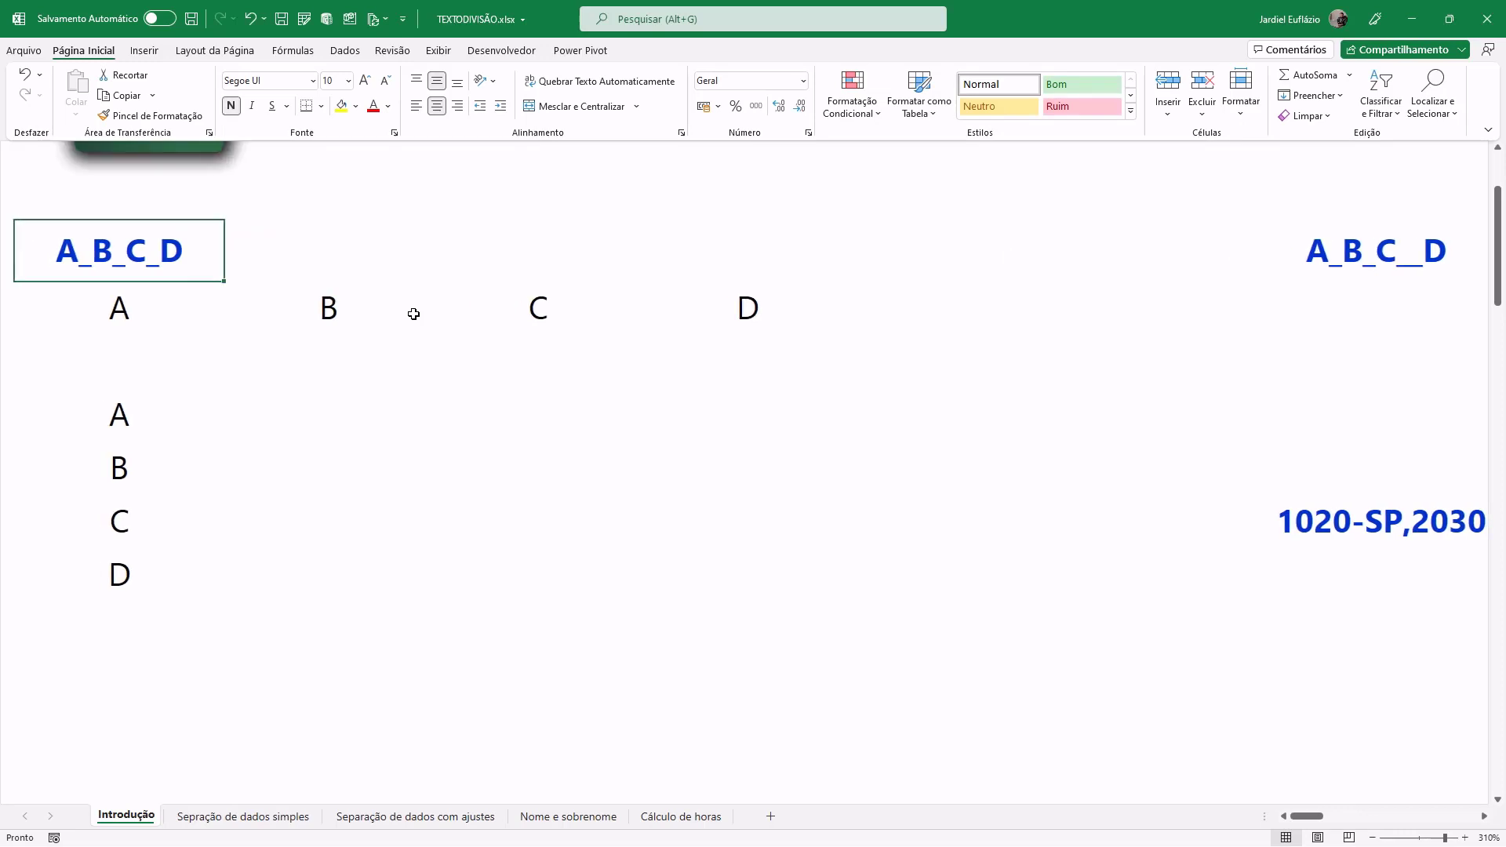
pyautogui.press('Down')
pyautogui.hotkey('ctrl', 'c')
pyautogui.press('Right')
pyautogui.press('Right')
pyautogui.press('Right')
pyautogui.press('Right')
pyautogui.press('Right')
pyautogui.hotkey('ctrl', 'v')
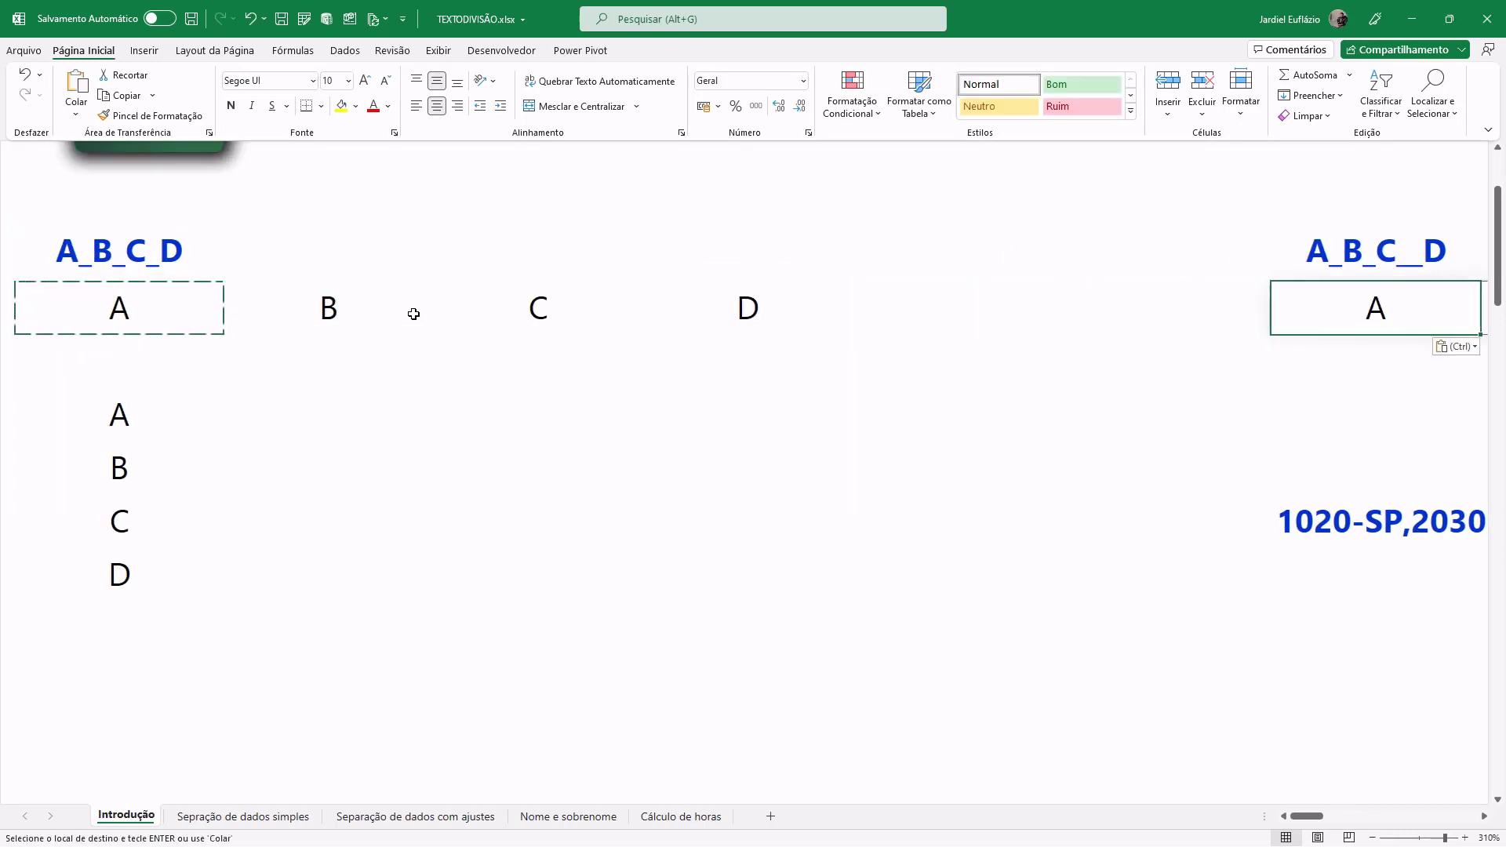
pyautogui.hotkey('ctrl', 'Right')
pyautogui.press('Left')
pyautogui.press('Left')
pyautogui.press('Left')
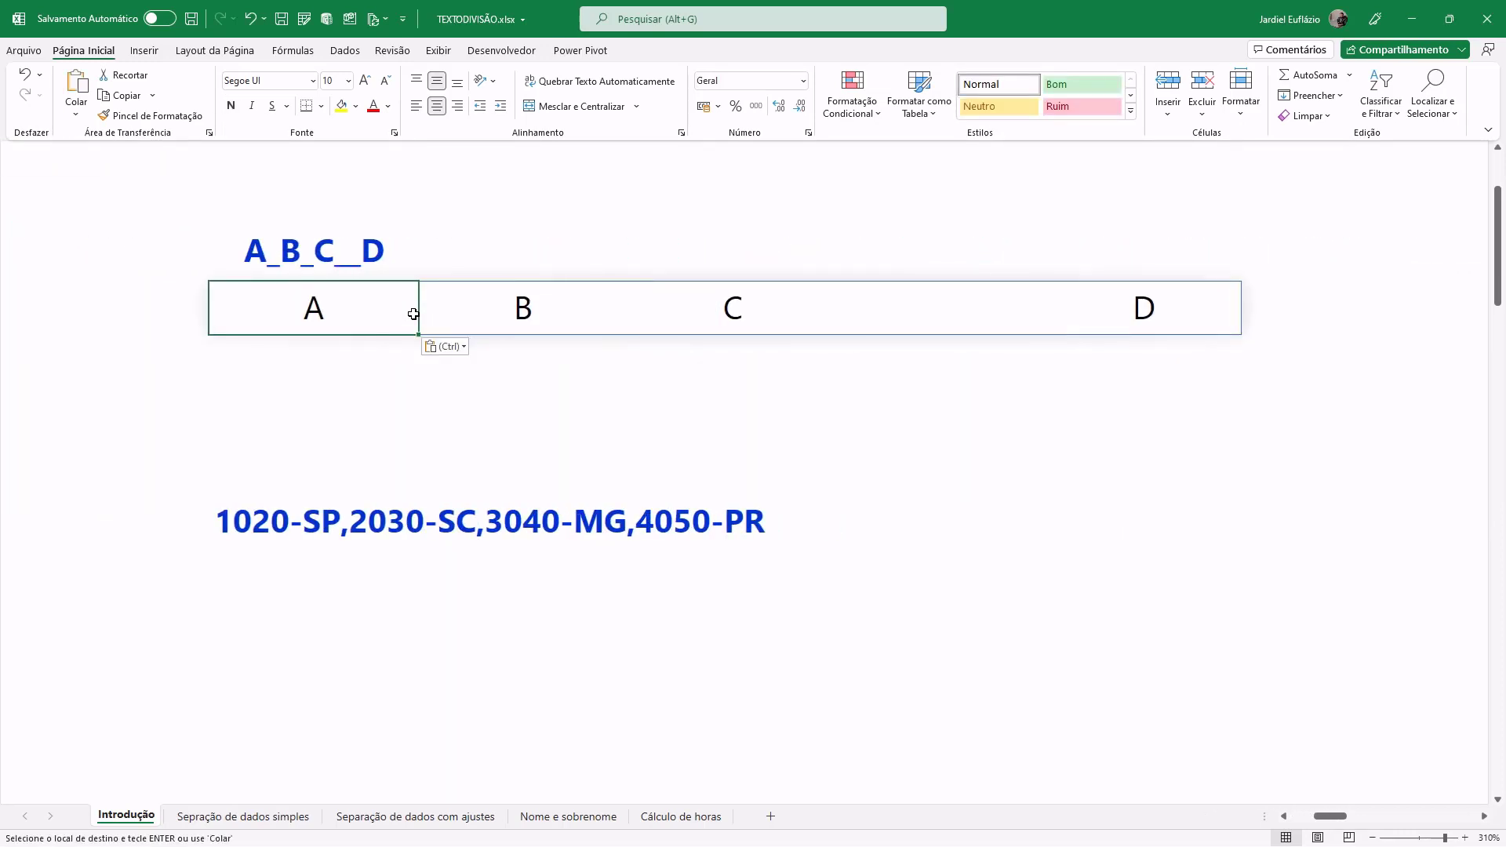
pyautogui.press('F2')
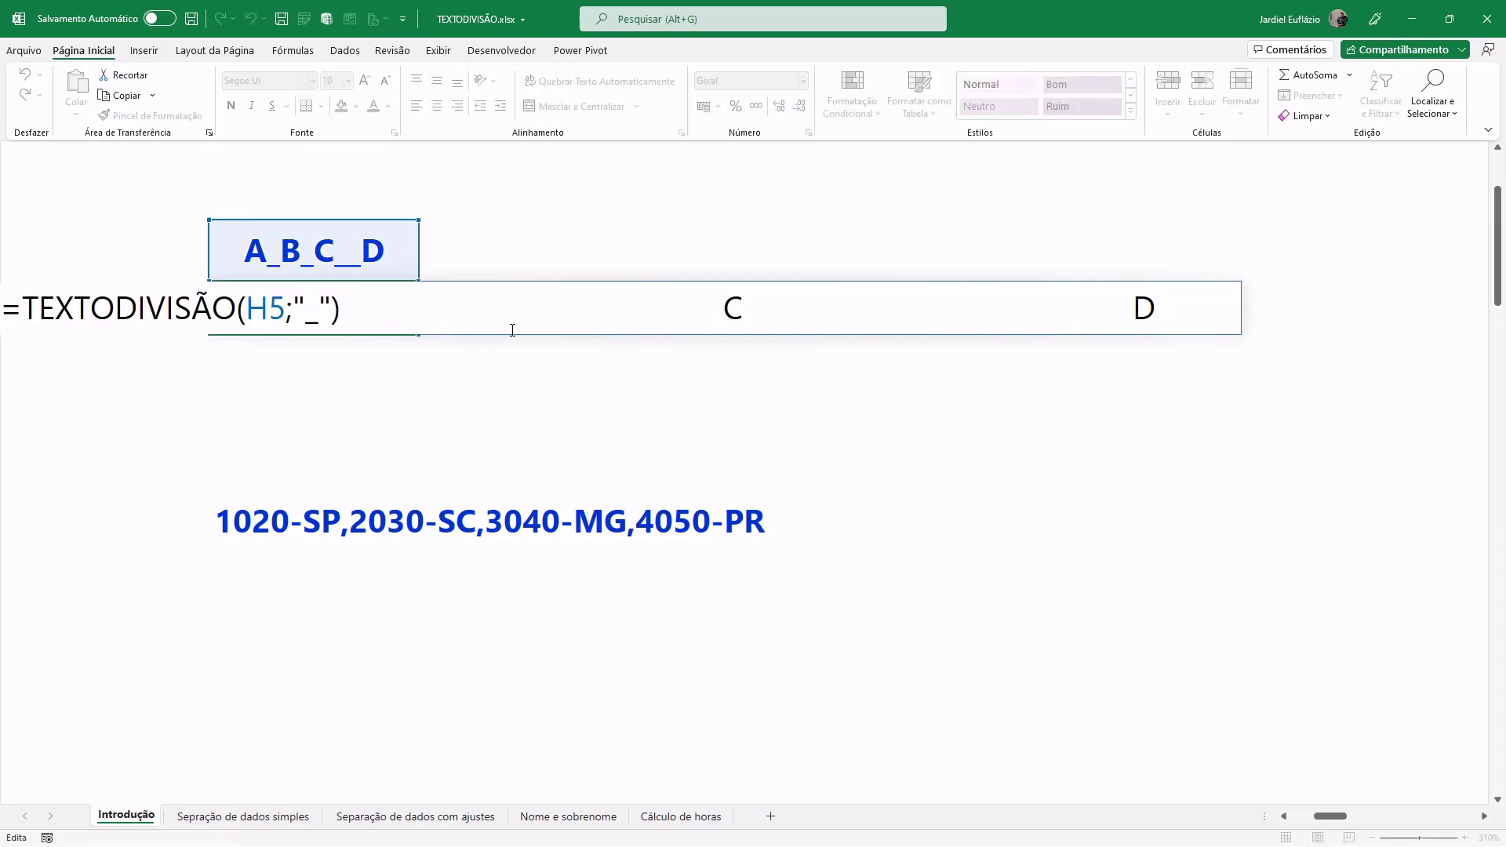
pyautogui.press('Escape')
# Step: Apply All Borders to the split row A through D
pyautogui.moveTo(1152, 316); pyautogui.dragTo(366, 312)
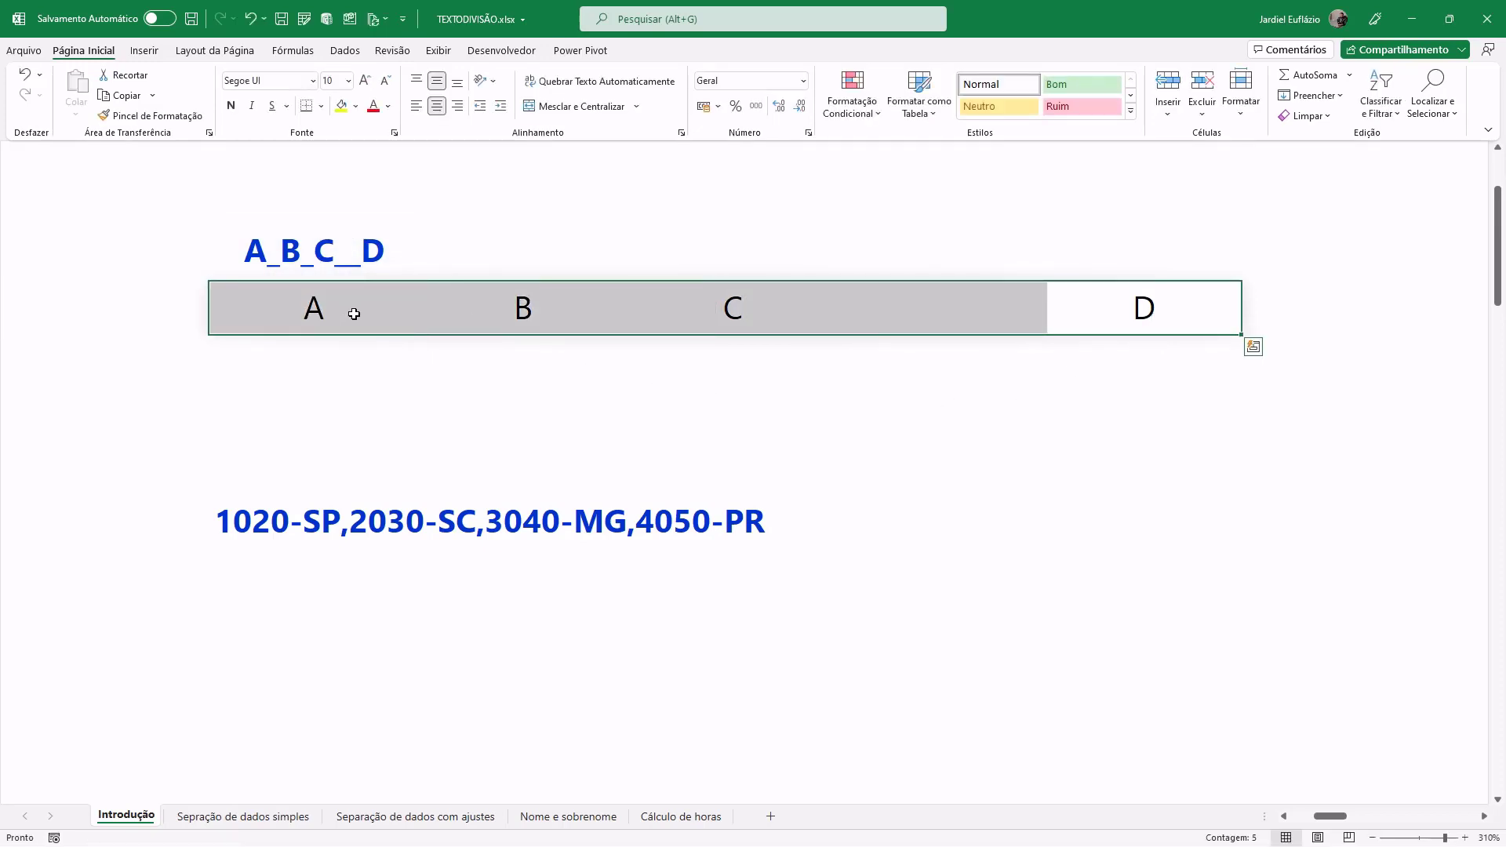
pyautogui.hotkey('alt', 'h')
pyautogui.press('b')
pyautogui.press('a')
pyautogui.click(848, 413)
pyautogui.click(896, 321)
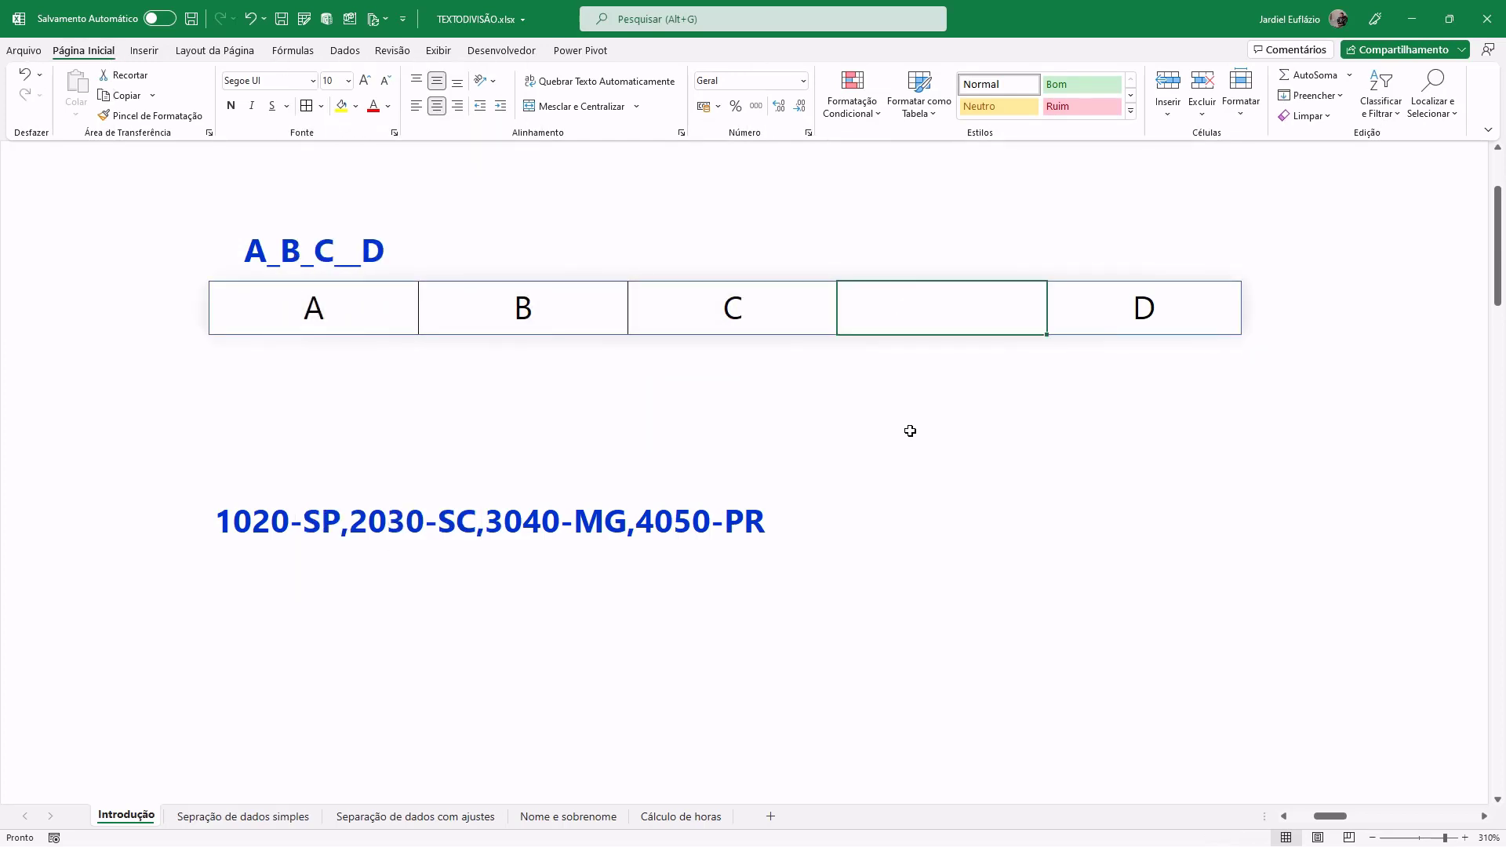
# Step: Test inserting Y into the A_B_C__D source text, undo it, and reselect the split row
pyautogui.doubleClick(345, 249)
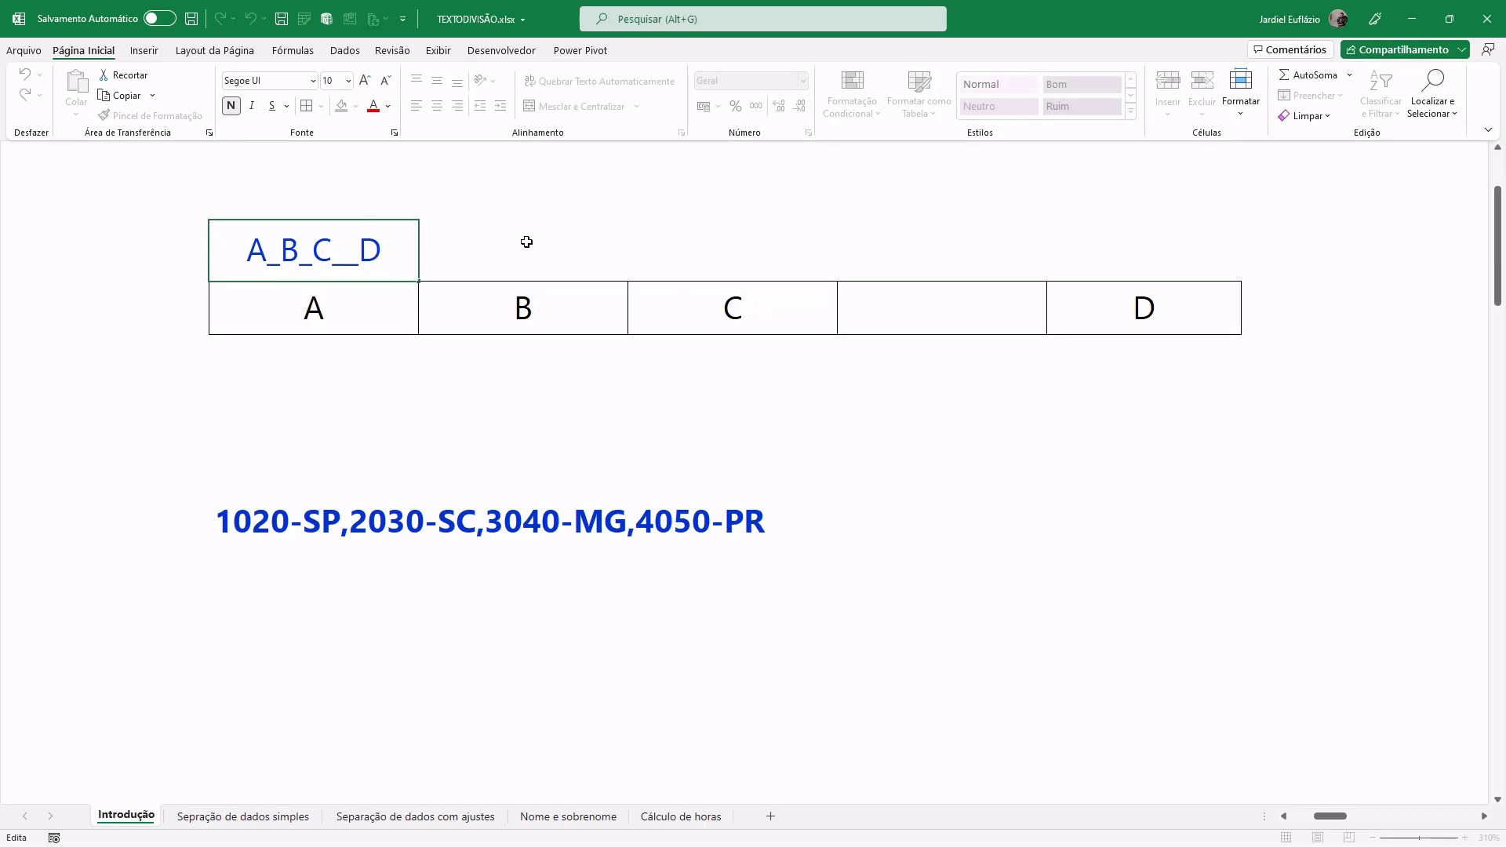
pyautogui.write('Y')
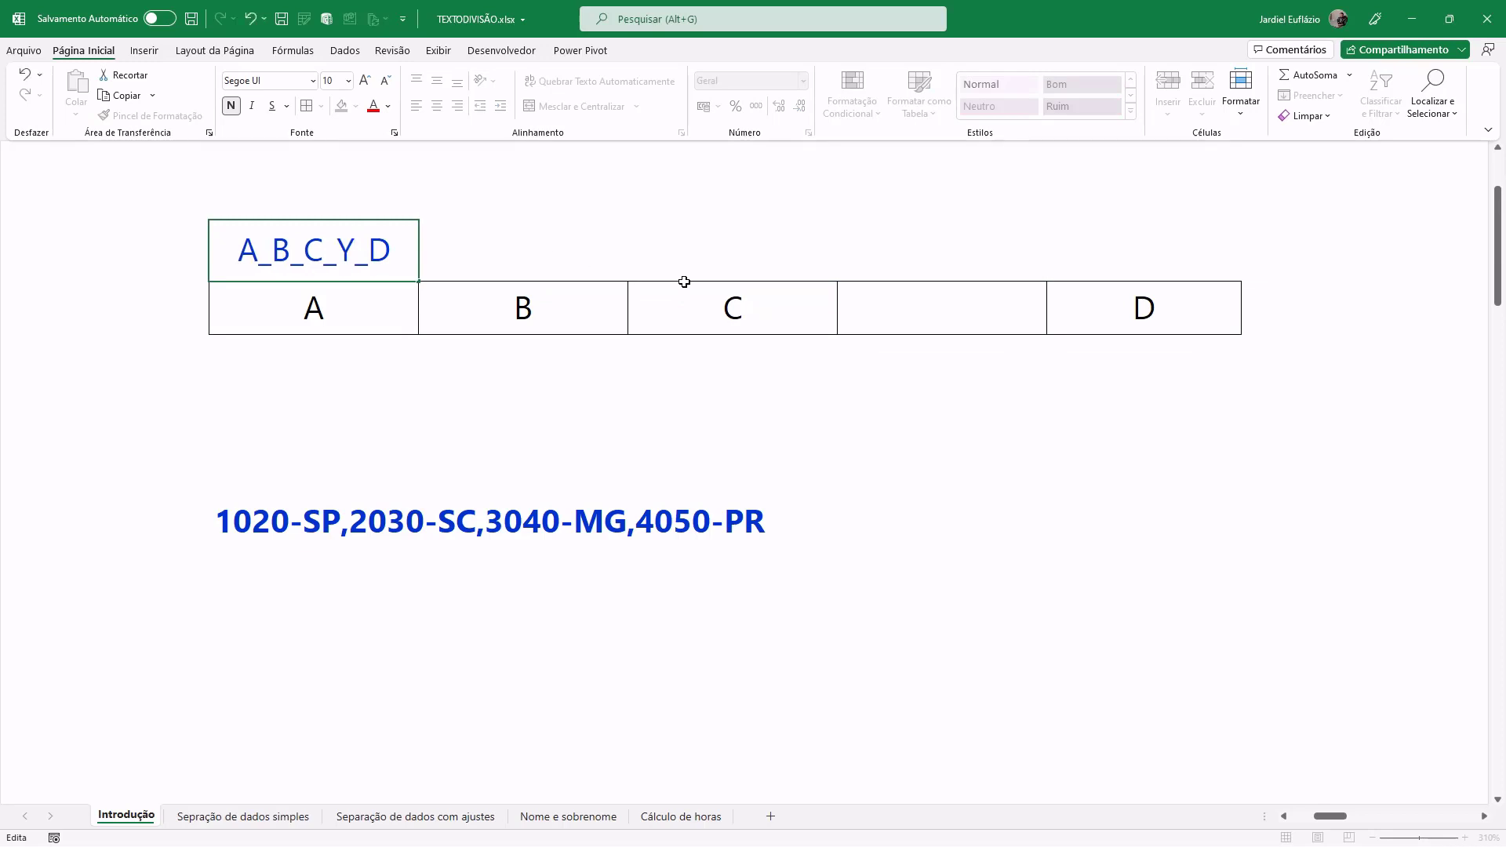
pyautogui.press('Return')
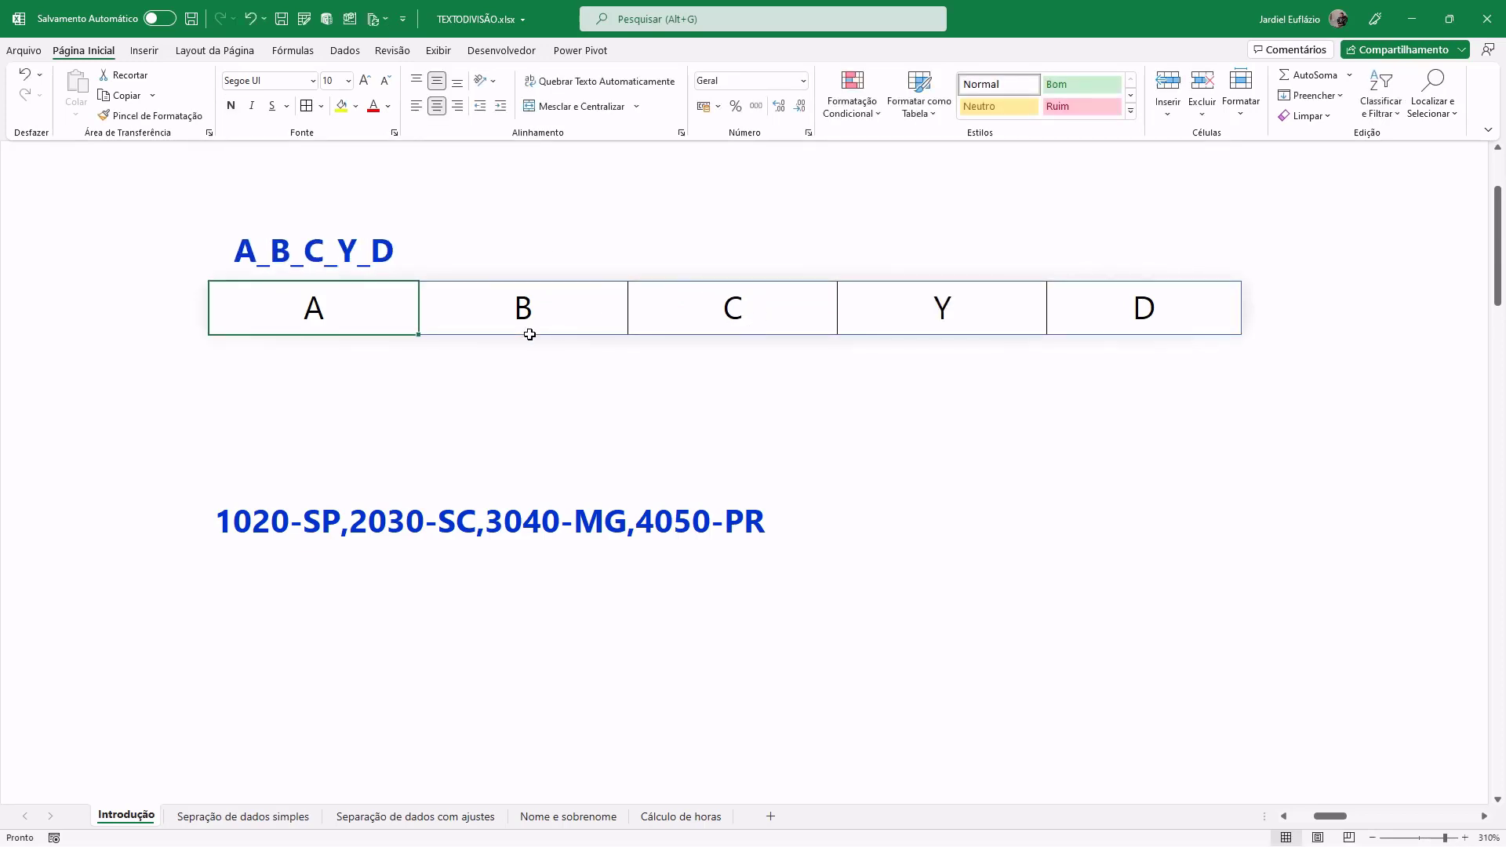
pyautogui.hotkey('ctrl', 'z')
pyautogui.moveTo(1130, 308); pyautogui.dragTo(353, 302)
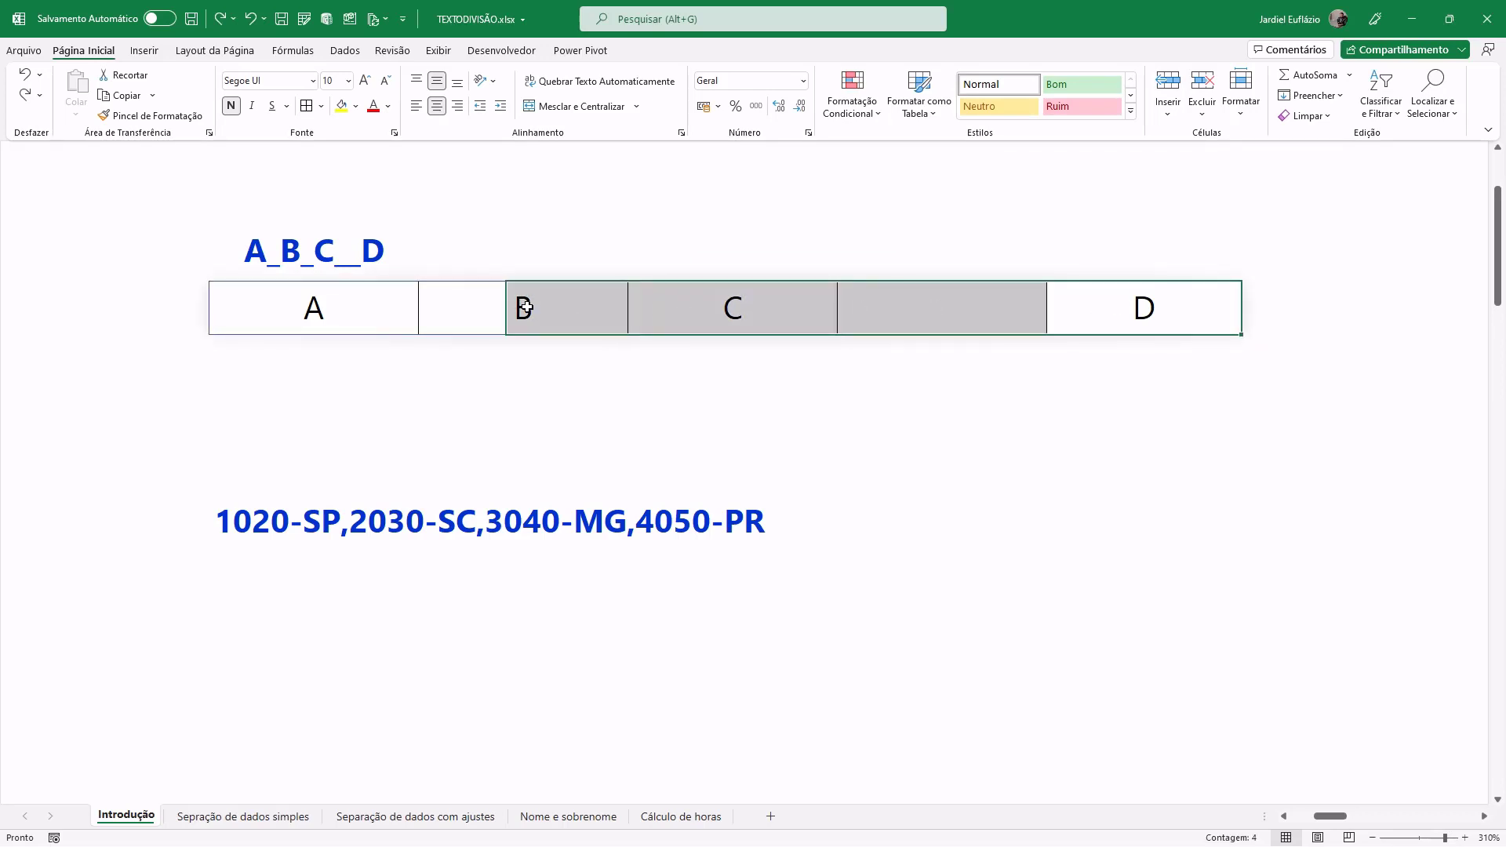
pyautogui.click(879, 324)
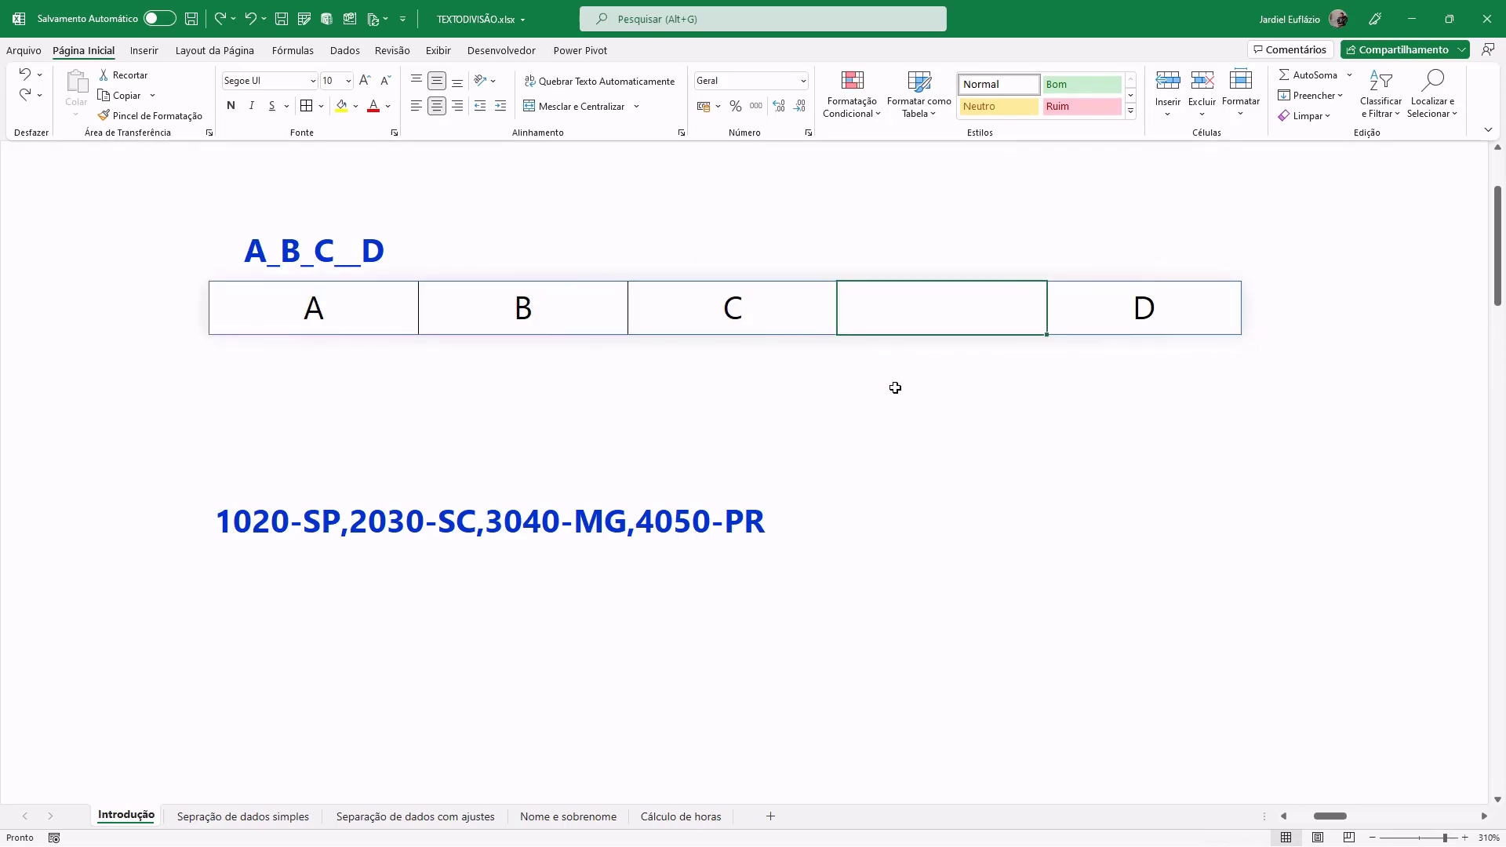
pyautogui.click(914, 403)
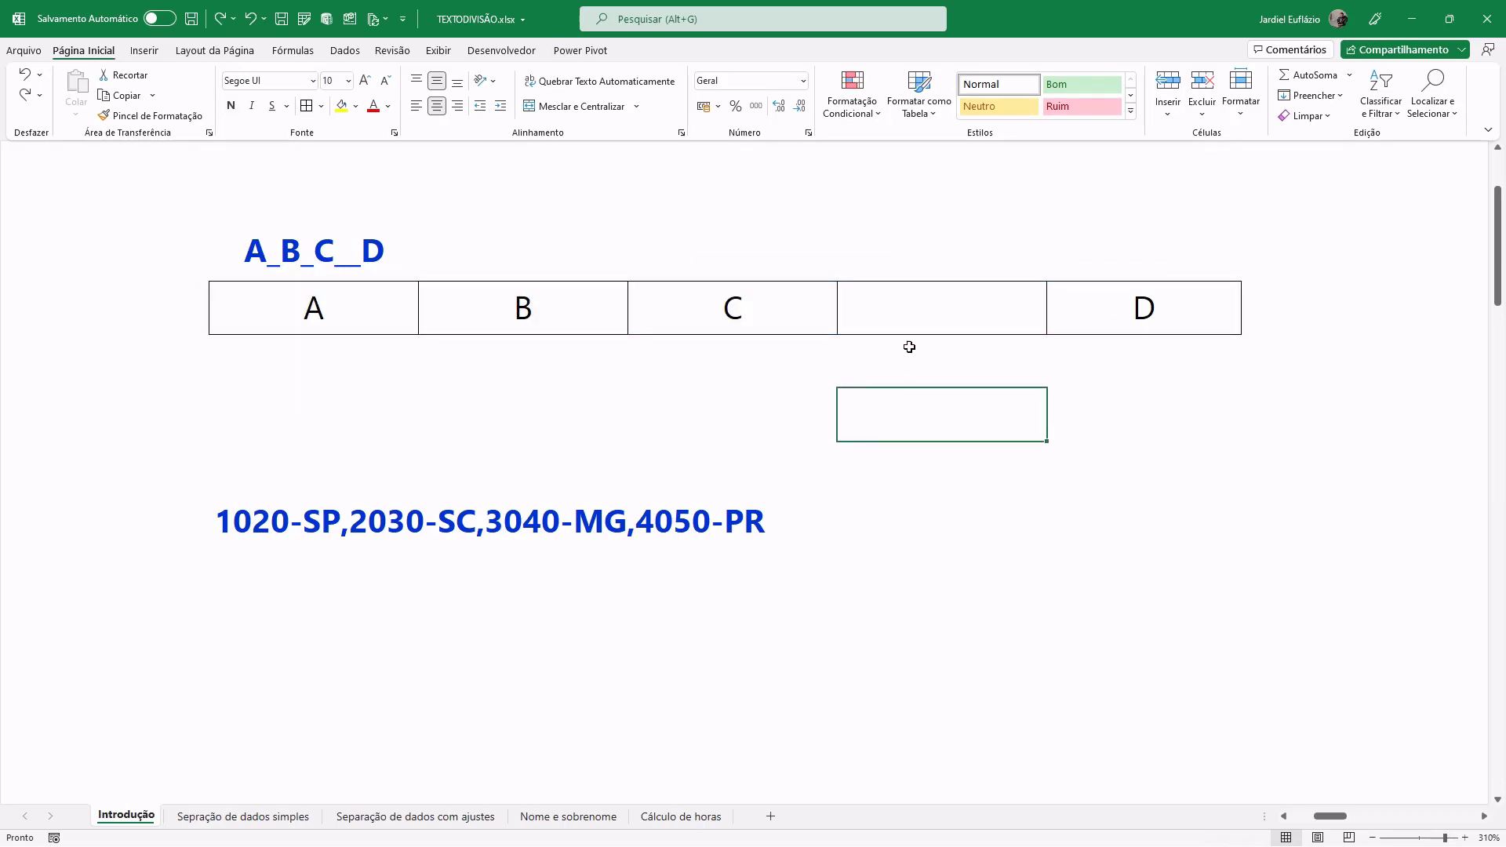
# Step: Start =TEXTODIVISÃO(H5;"_";; in the cell below the A result
pyautogui.click(907, 315)
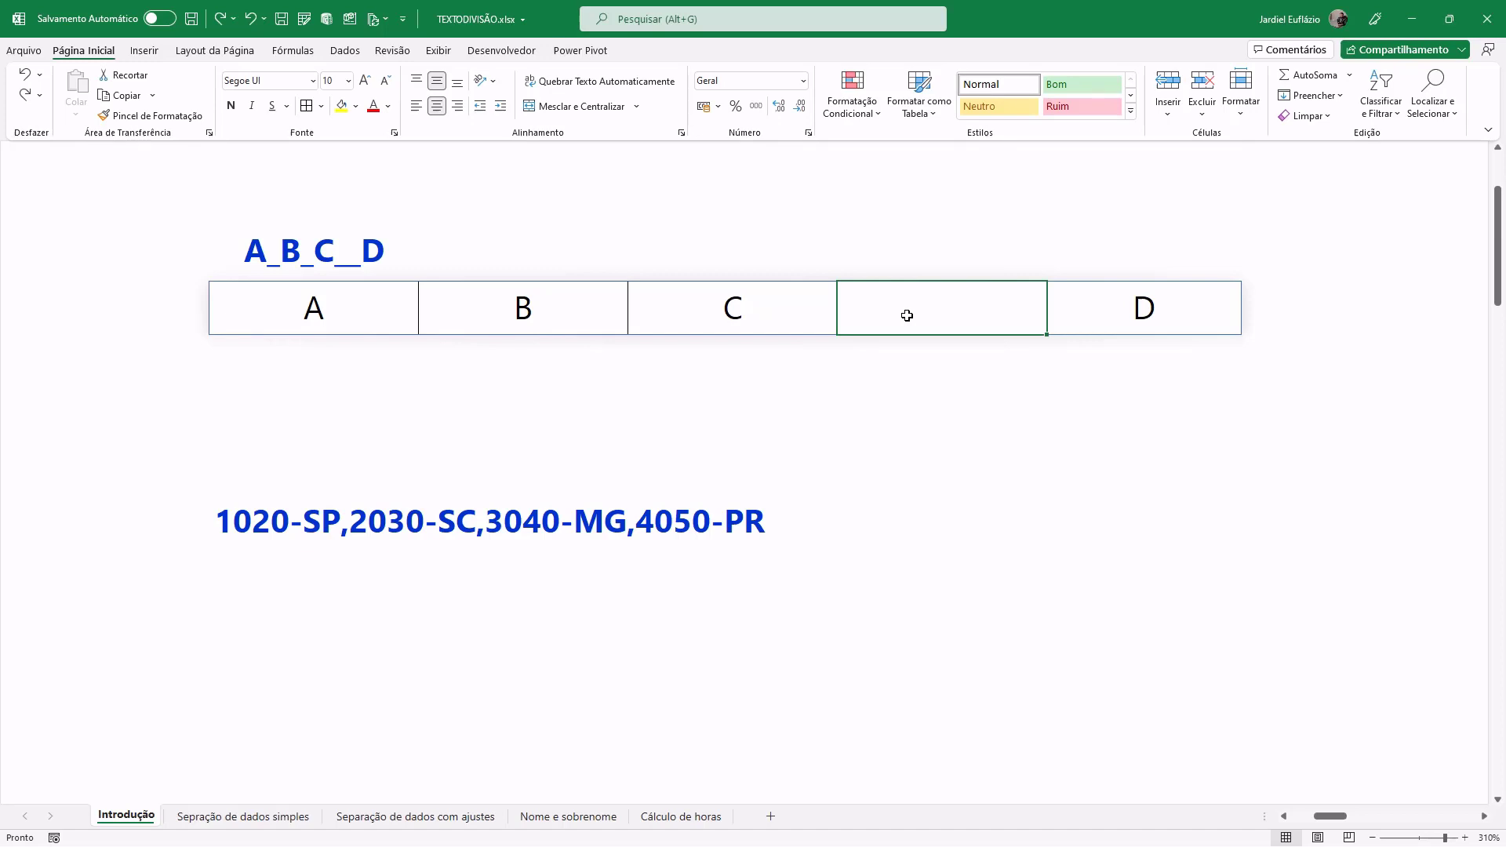
pyautogui.click(334, 360)
pyautogui.write('=TE')
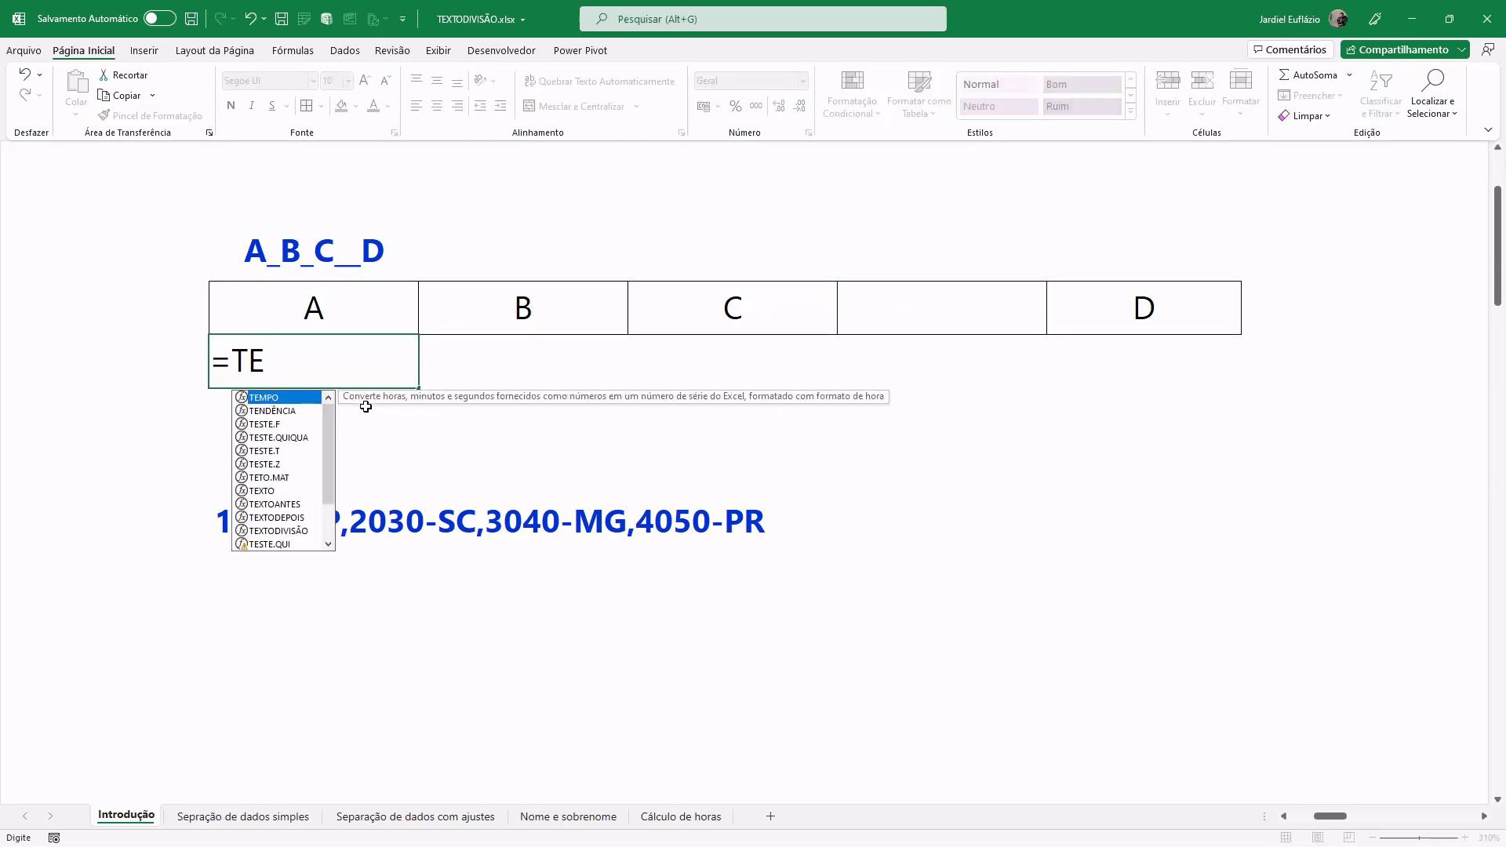
pyautogui.write('X')
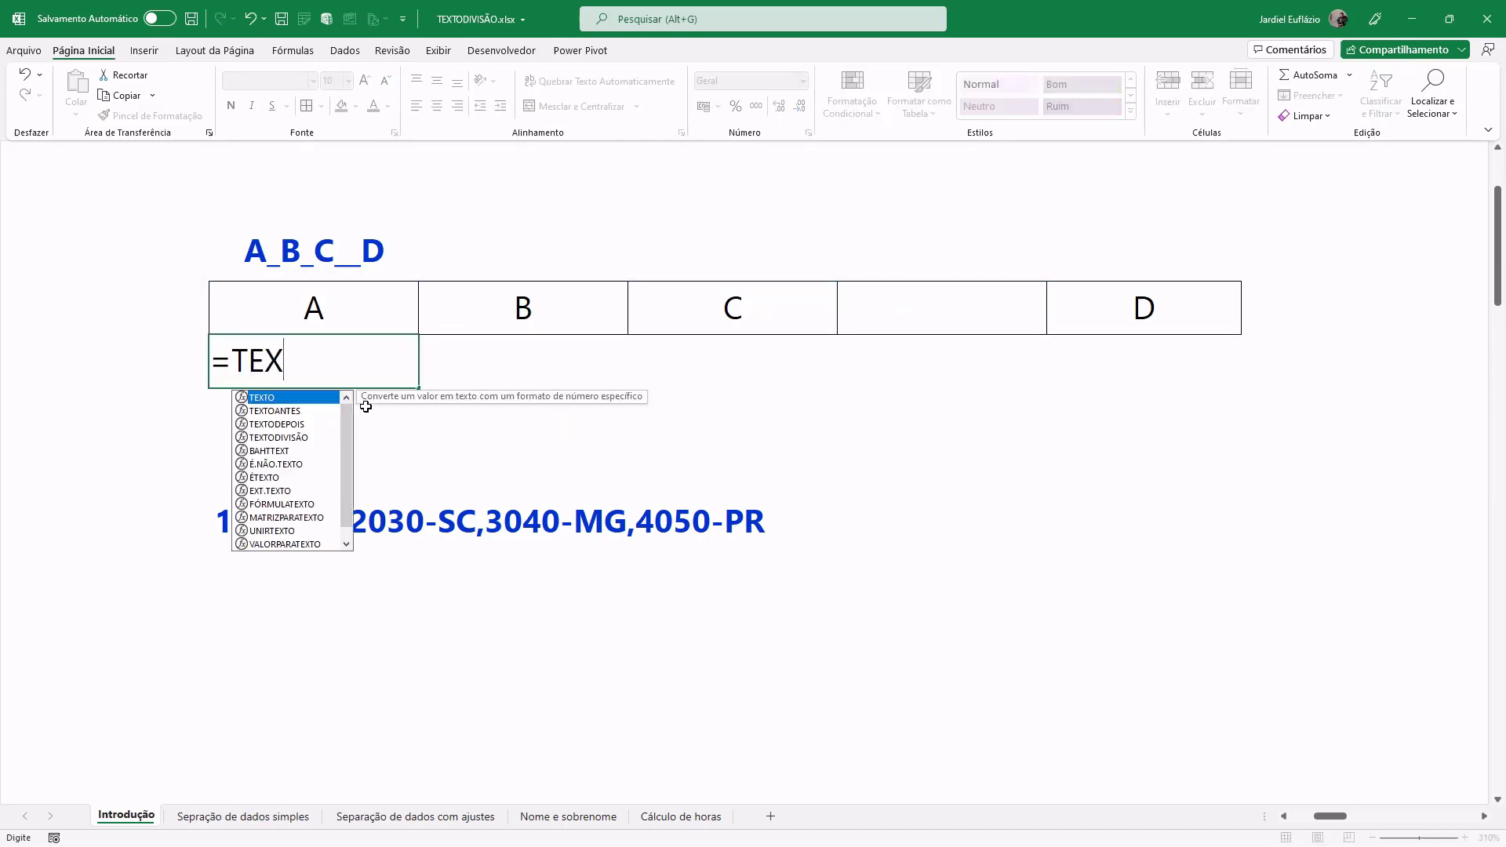
pyautogui.press('Down')
pyautogui.press('Down')
pyautogui.press('Down')
pyautogui.press('Tab')
pyautogui.press('Up')
pyautogui.press('Up')
pyautogui.write(';')
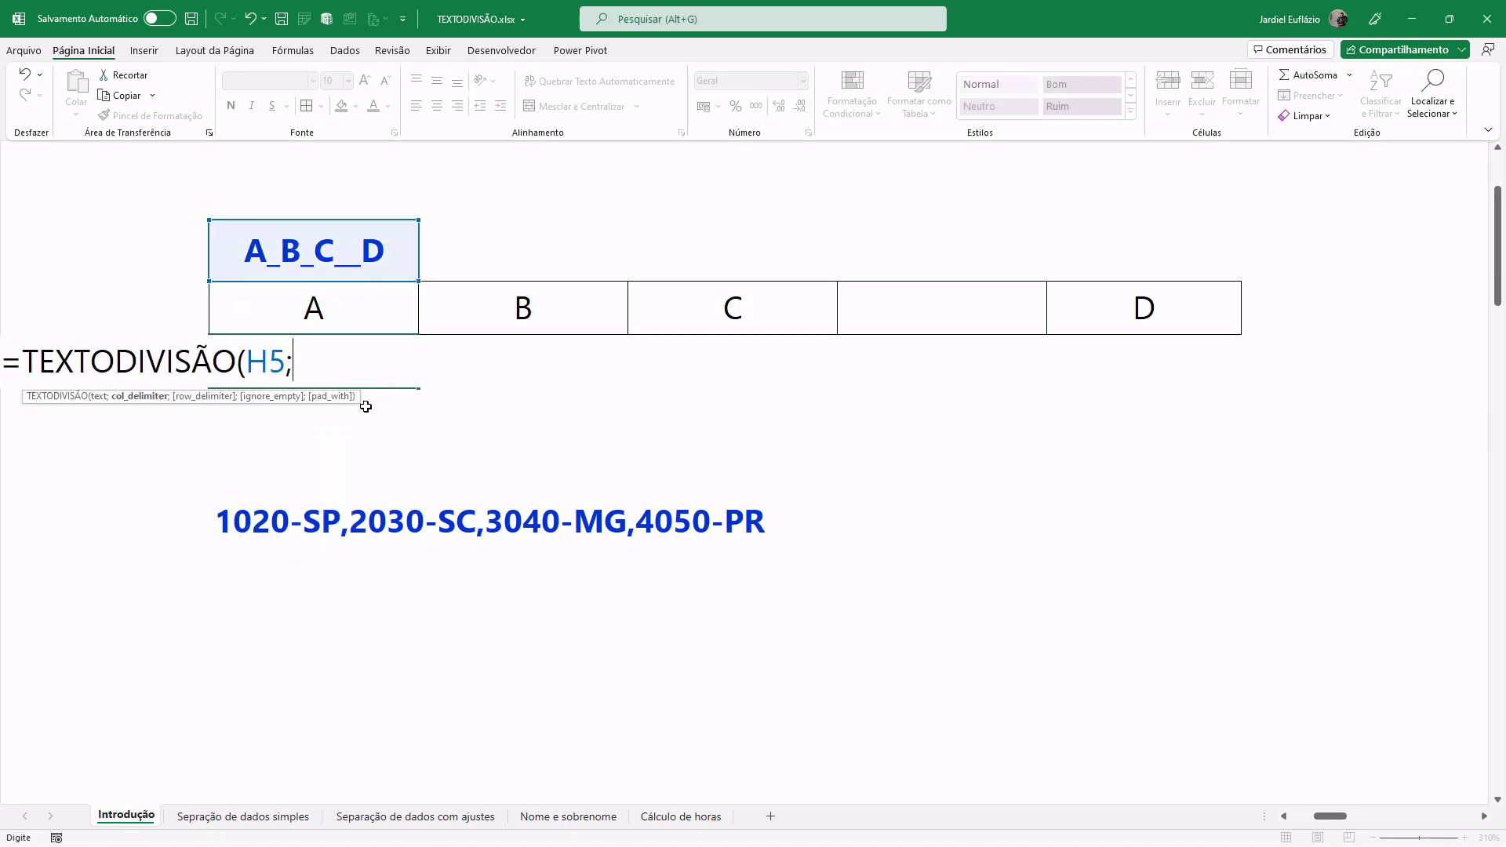
pyautogui.write('"')
pyautogui.write('_"')
pyautogui.write(';')
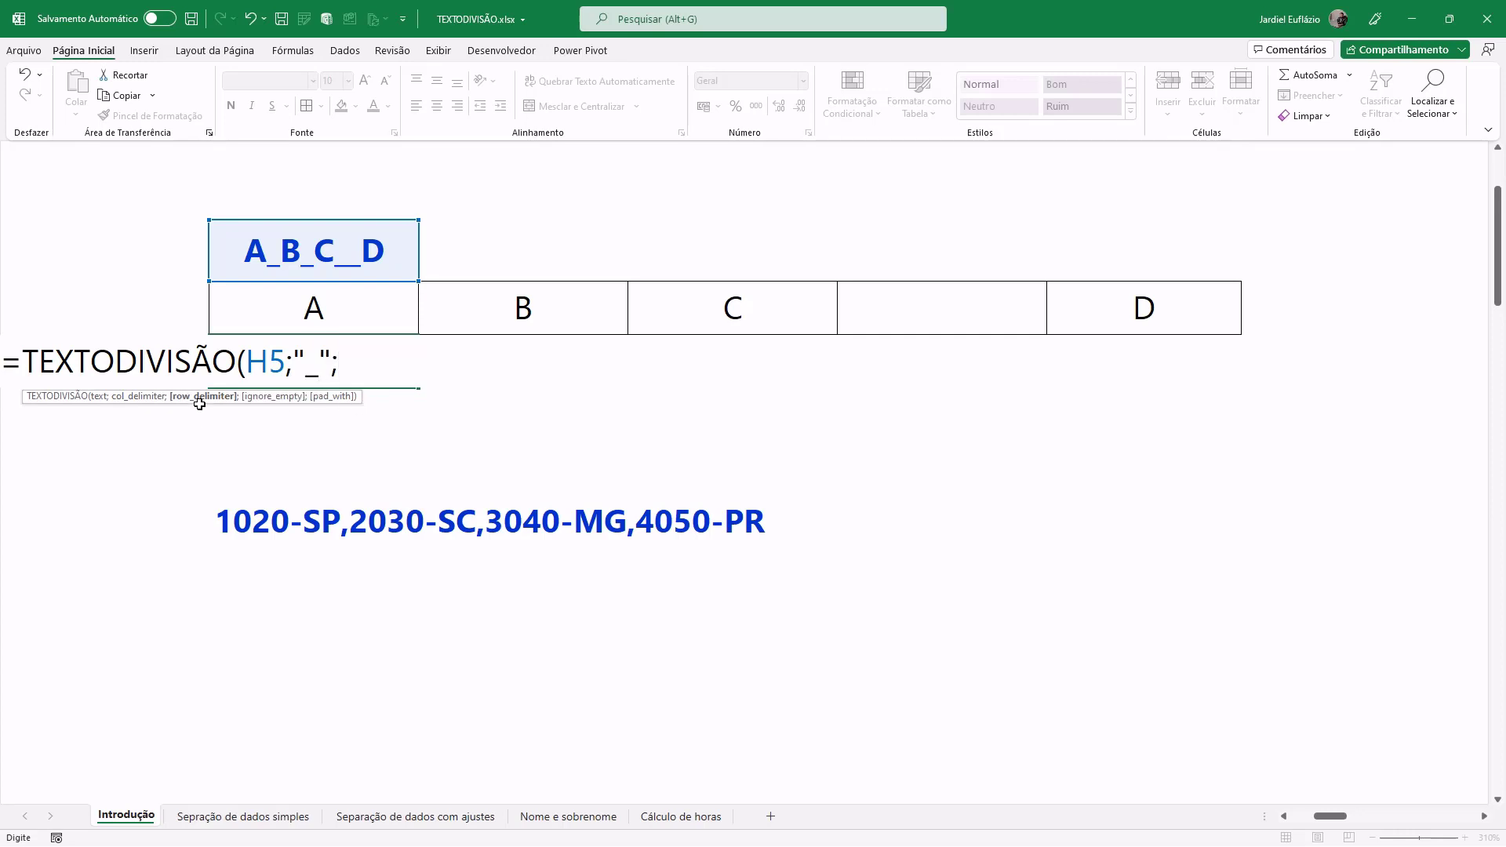
pyautogui.write(';')
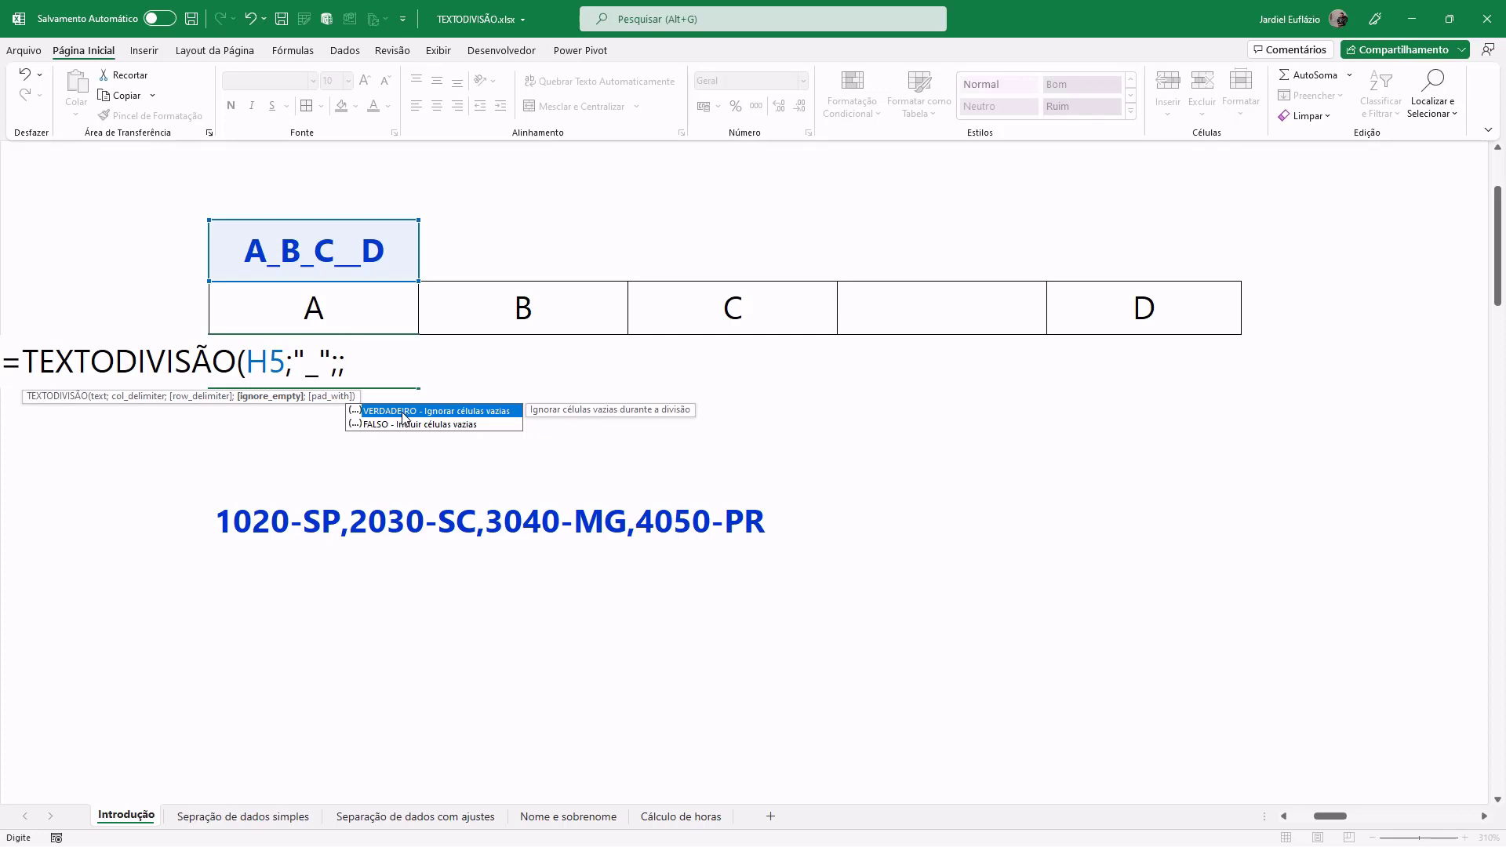
# Step: Set the ignore-empty argument to 1 and close the formula so A, B, C, D spill
pyautogui.doubleClick(404, 418)
pyautogui.moveTo(346, 363); pyautogui.dragTo(584, 360)
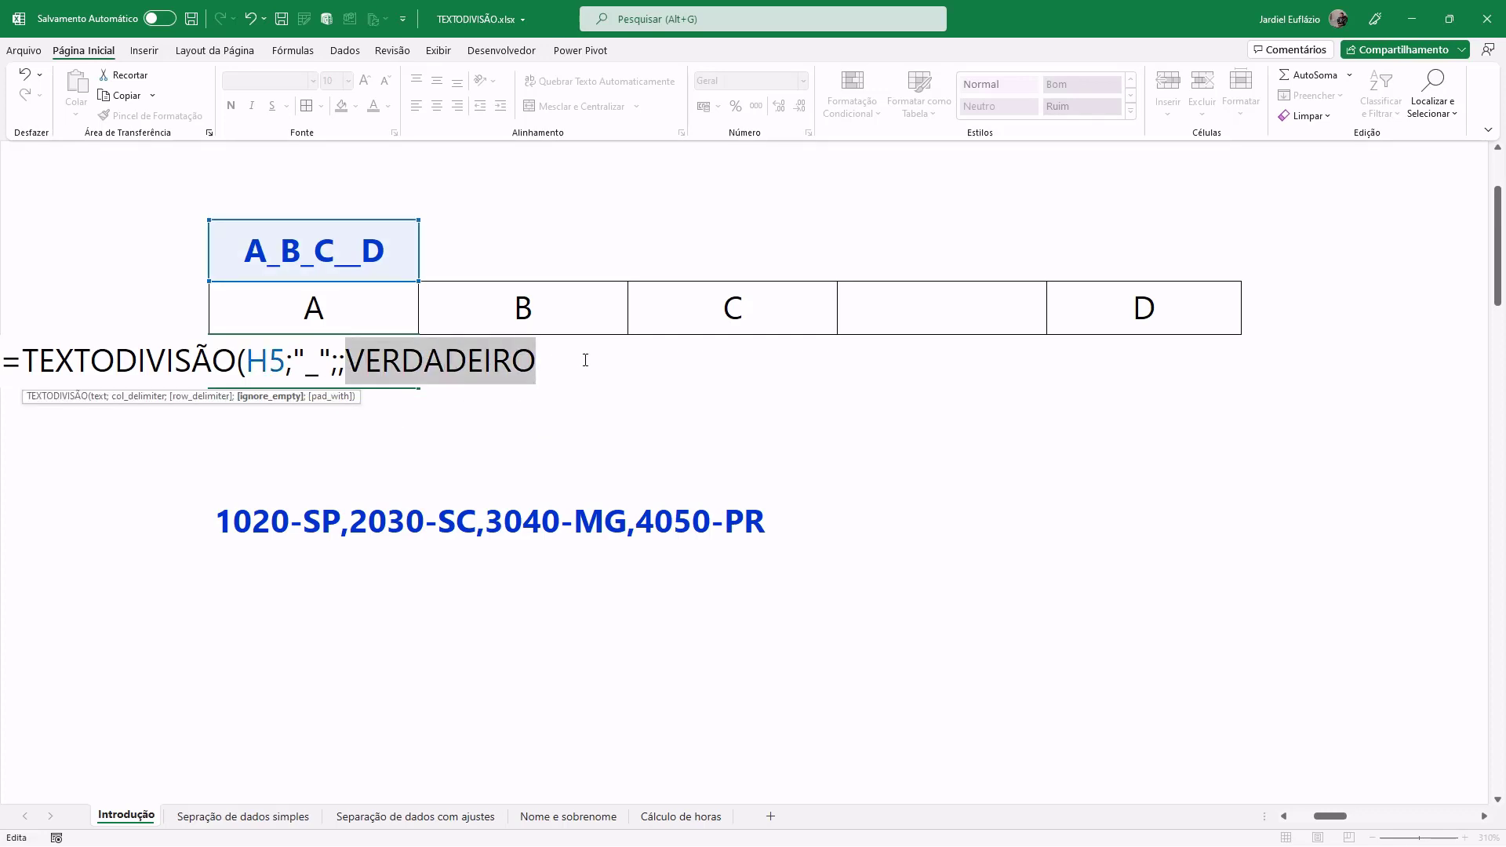
pyautogui.write('1')
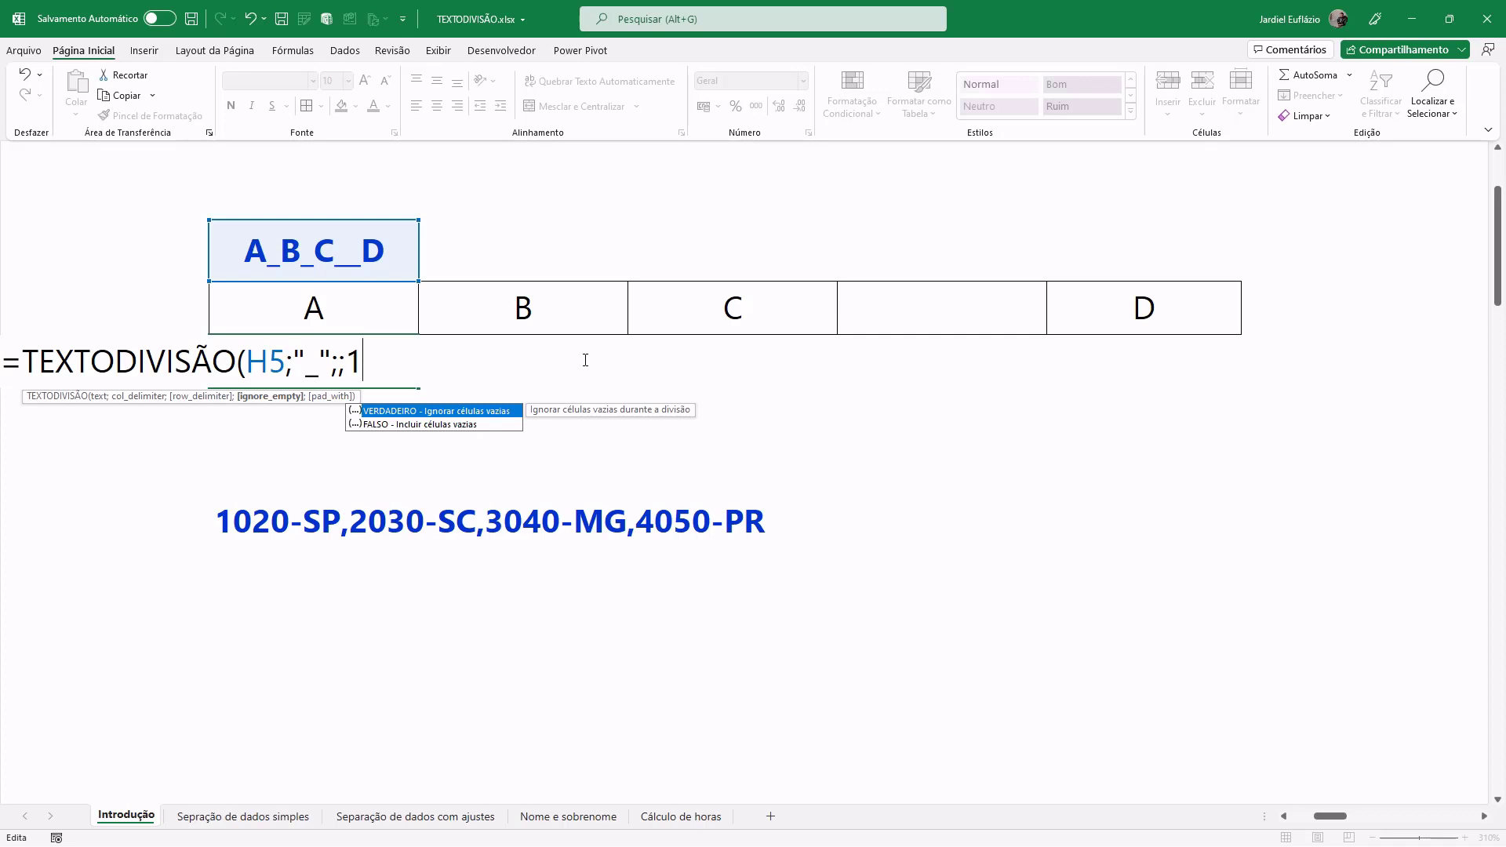
pyautogui.write(')')
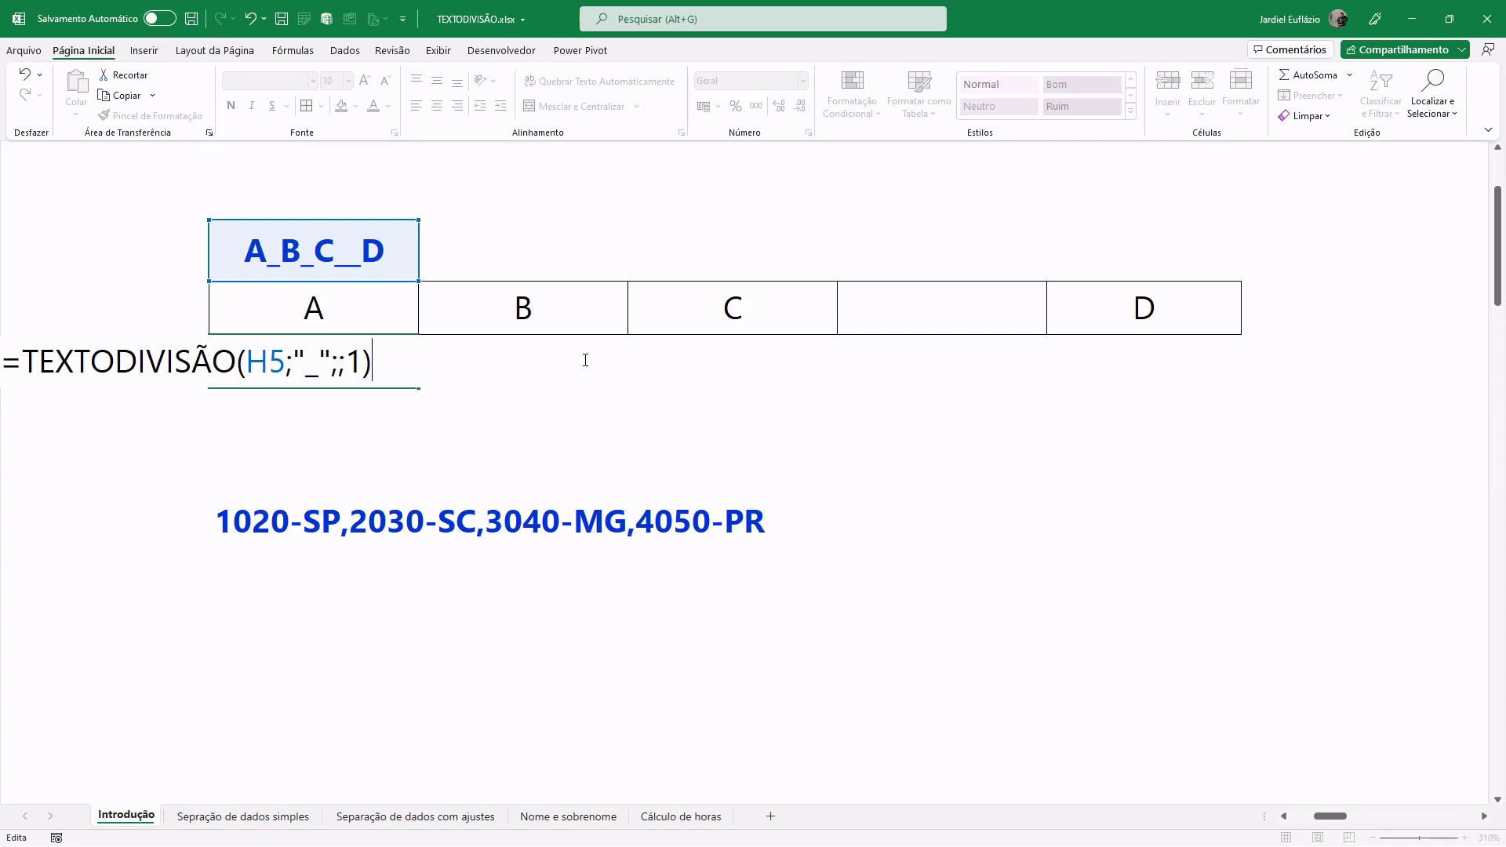
pyautogui.press('Return')
pyautogui.moveTo(350, 359); pyautogui.dragTo(878, 361)
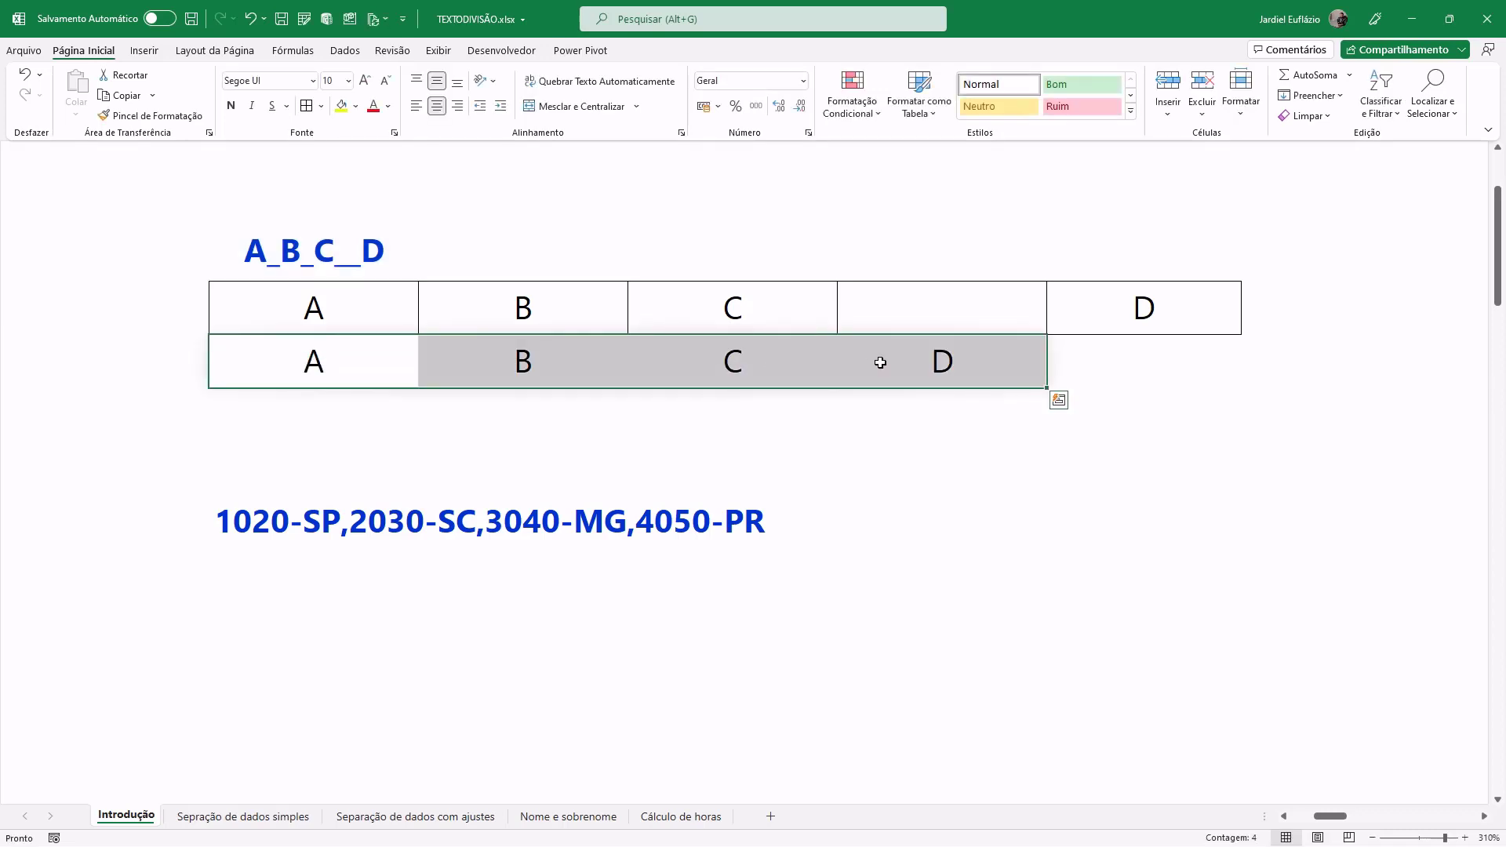
pyautogui.click(874, 444)
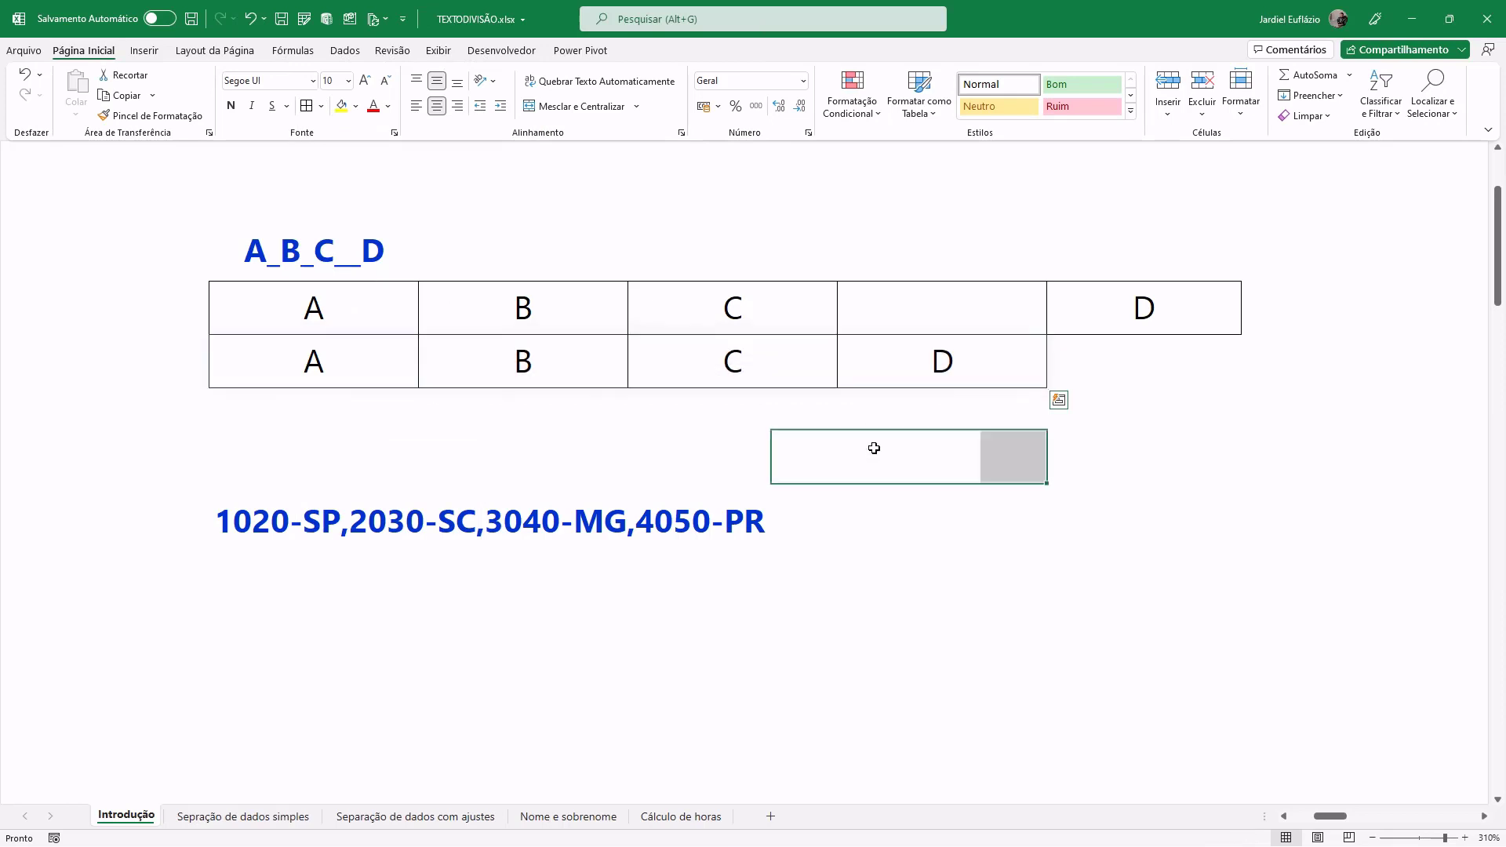
pyautogui.click(876, 362)
pyautogui.scroll(-1, 559, 606)
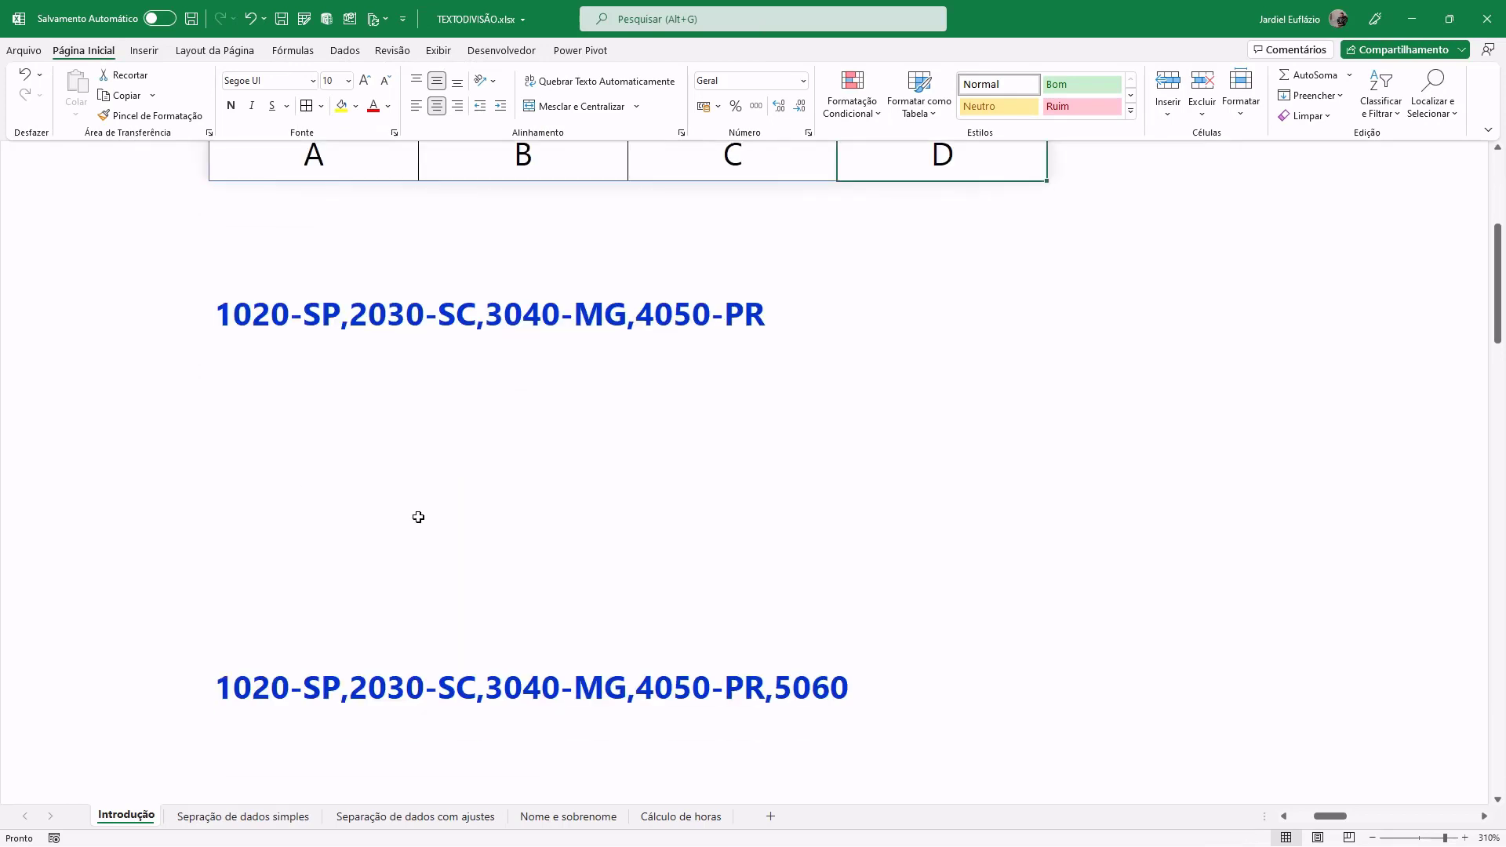
pyautogui.click(309, 391)
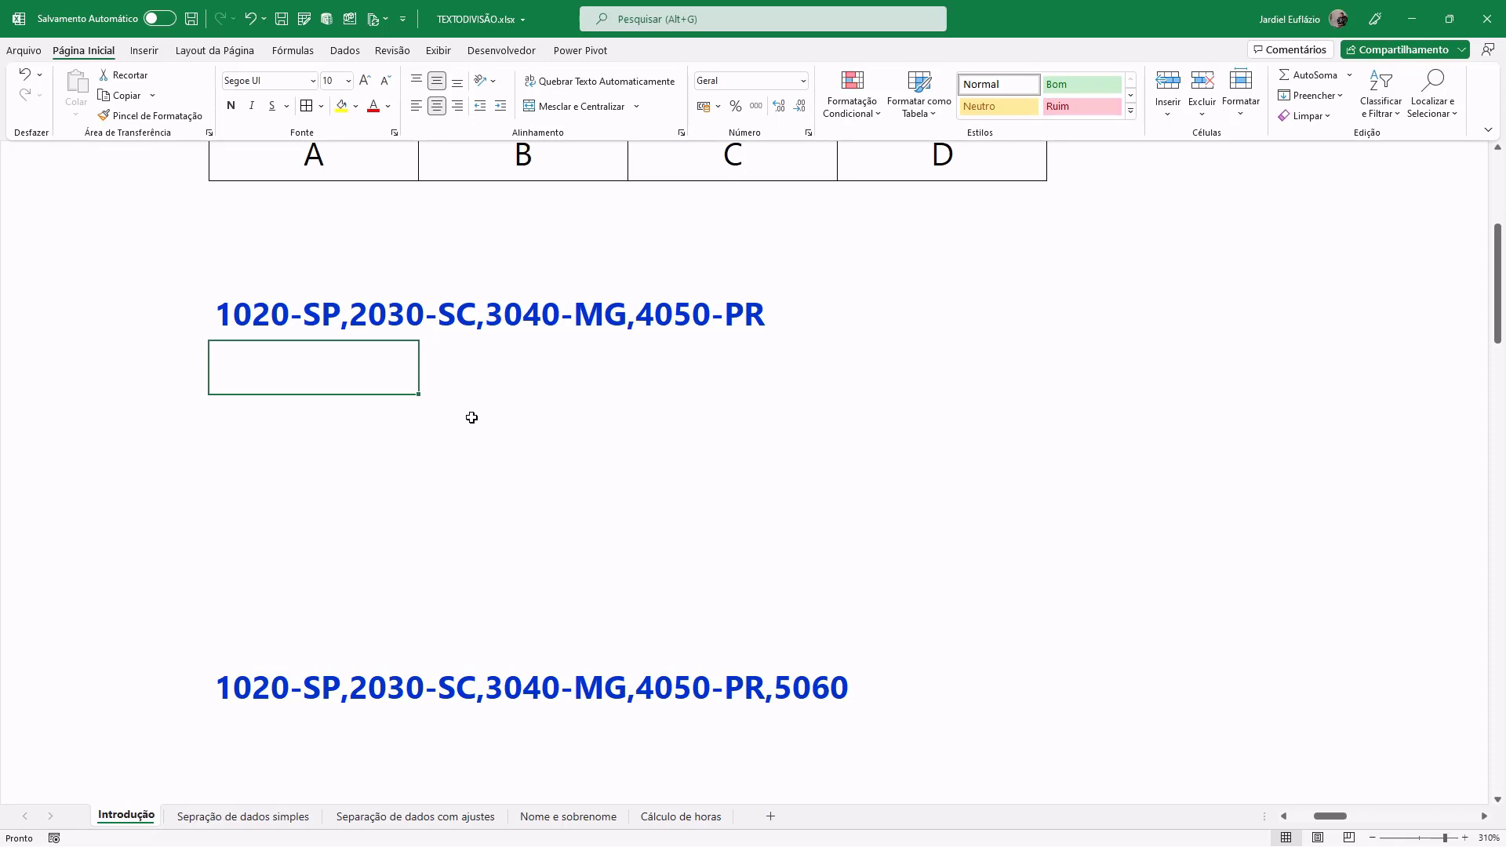
pyautogui.scroll(-1, 471, 419)
pyautogui.click(276, 291)
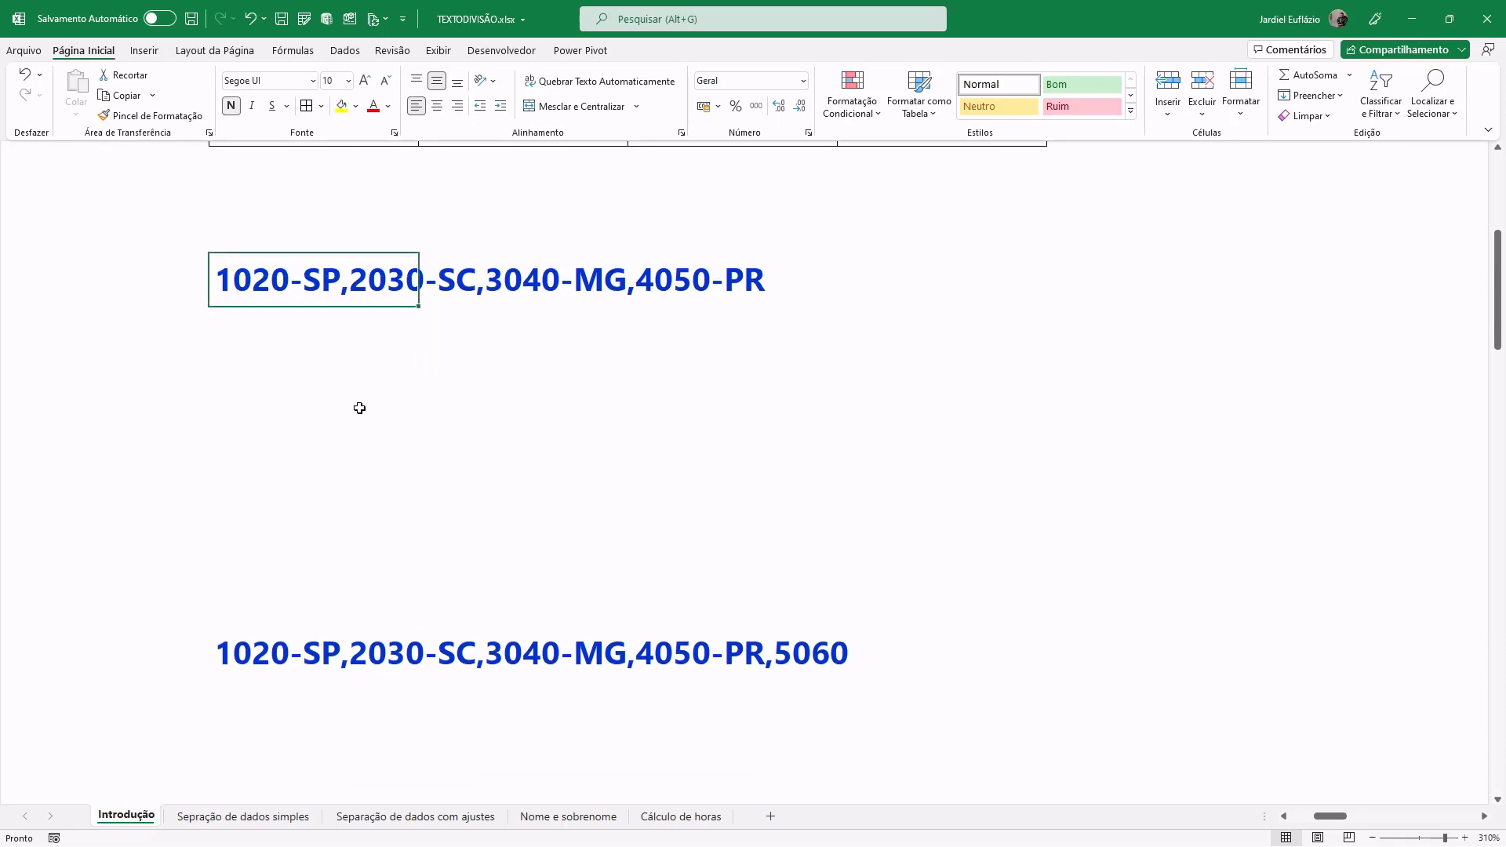
pyautogui.doubleClick(268, 289)
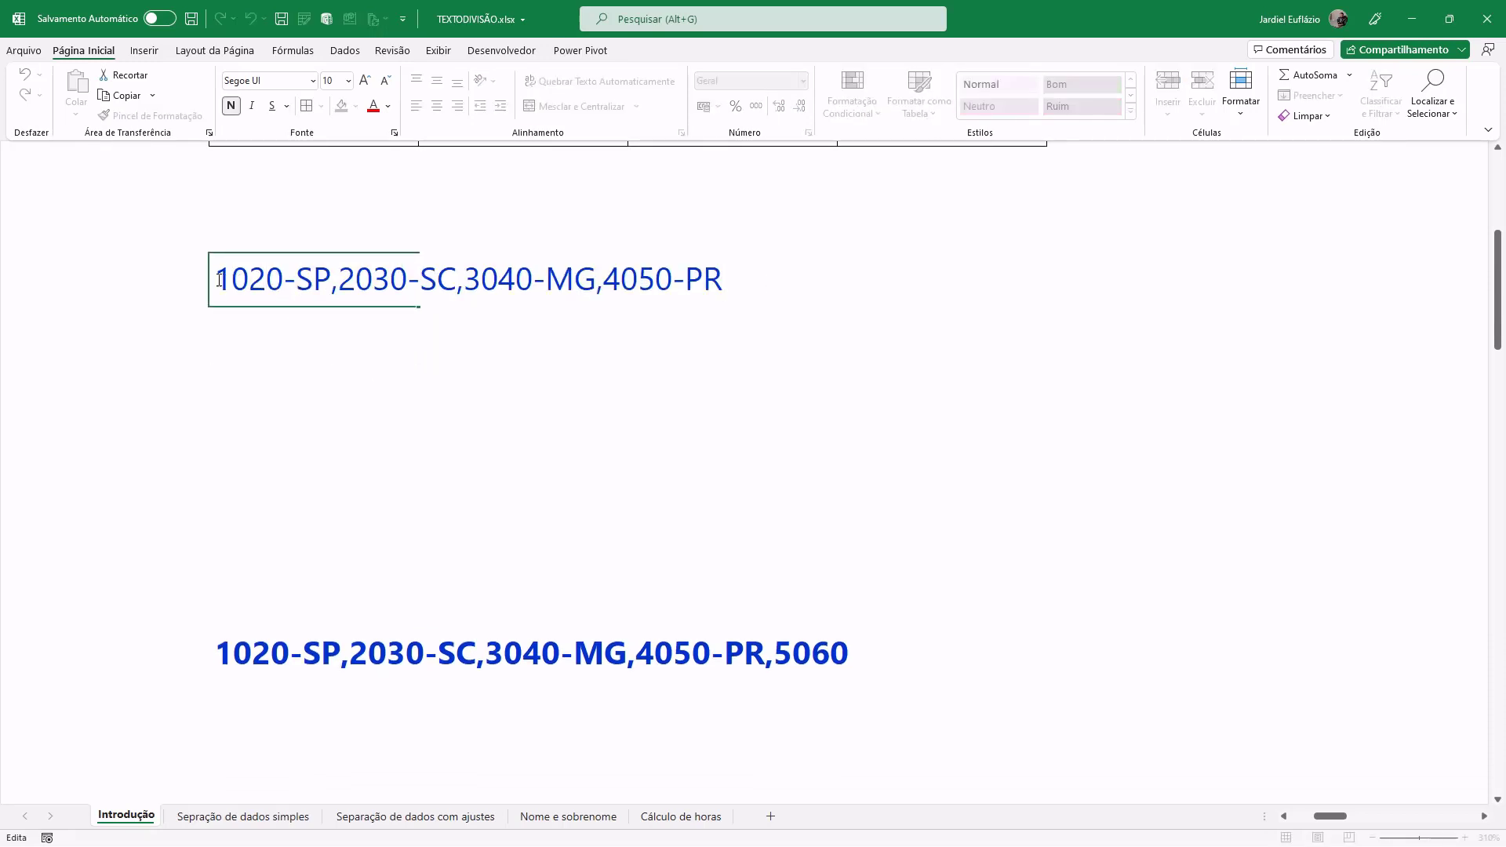
pyautogui.moveTo(219, 280); pyautogui.dragTo(457, 280)
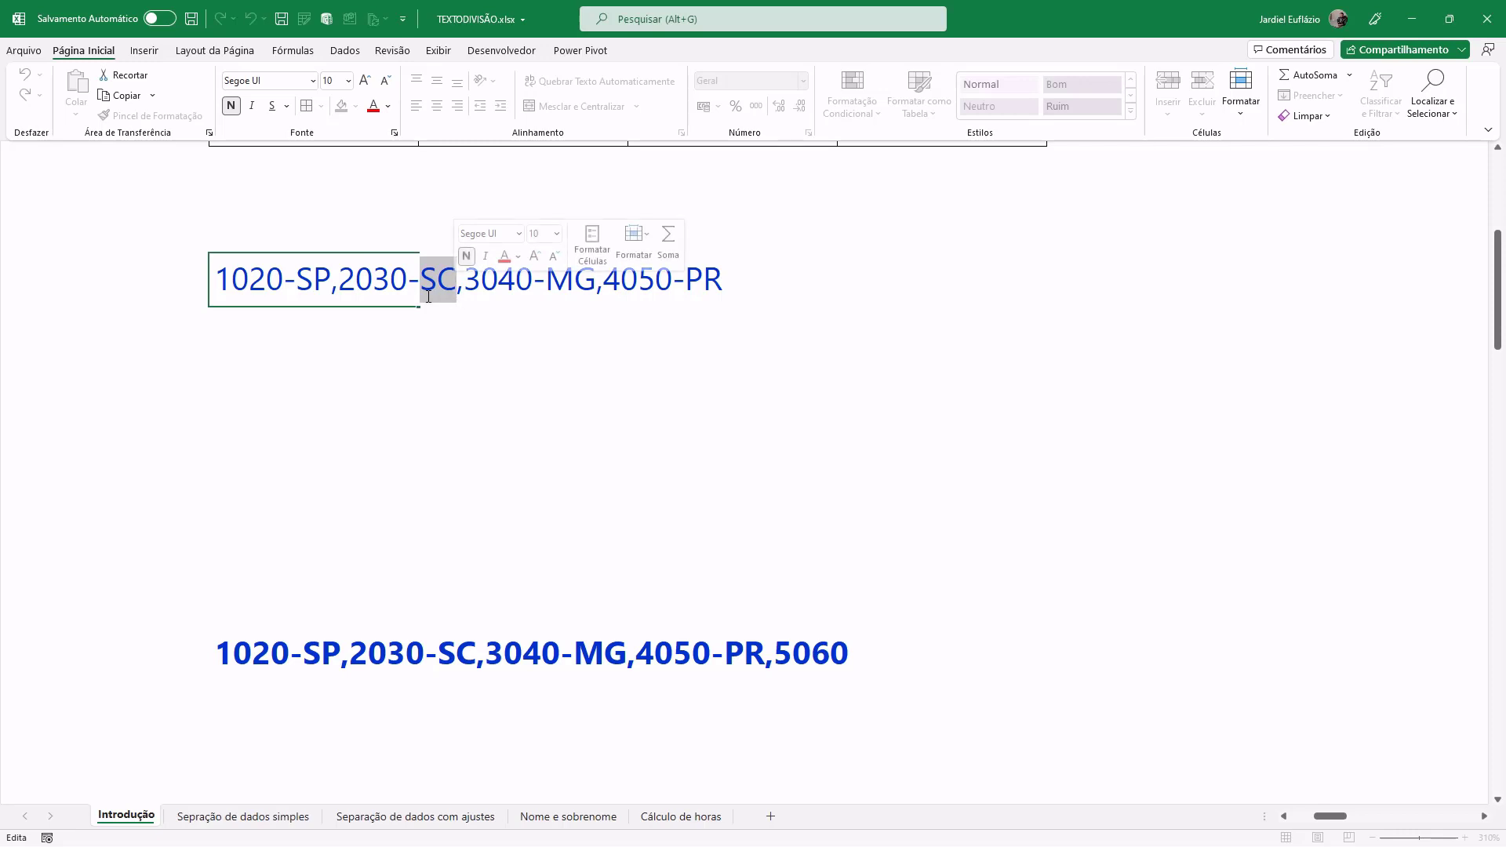
pyautogui.click(330, 280)
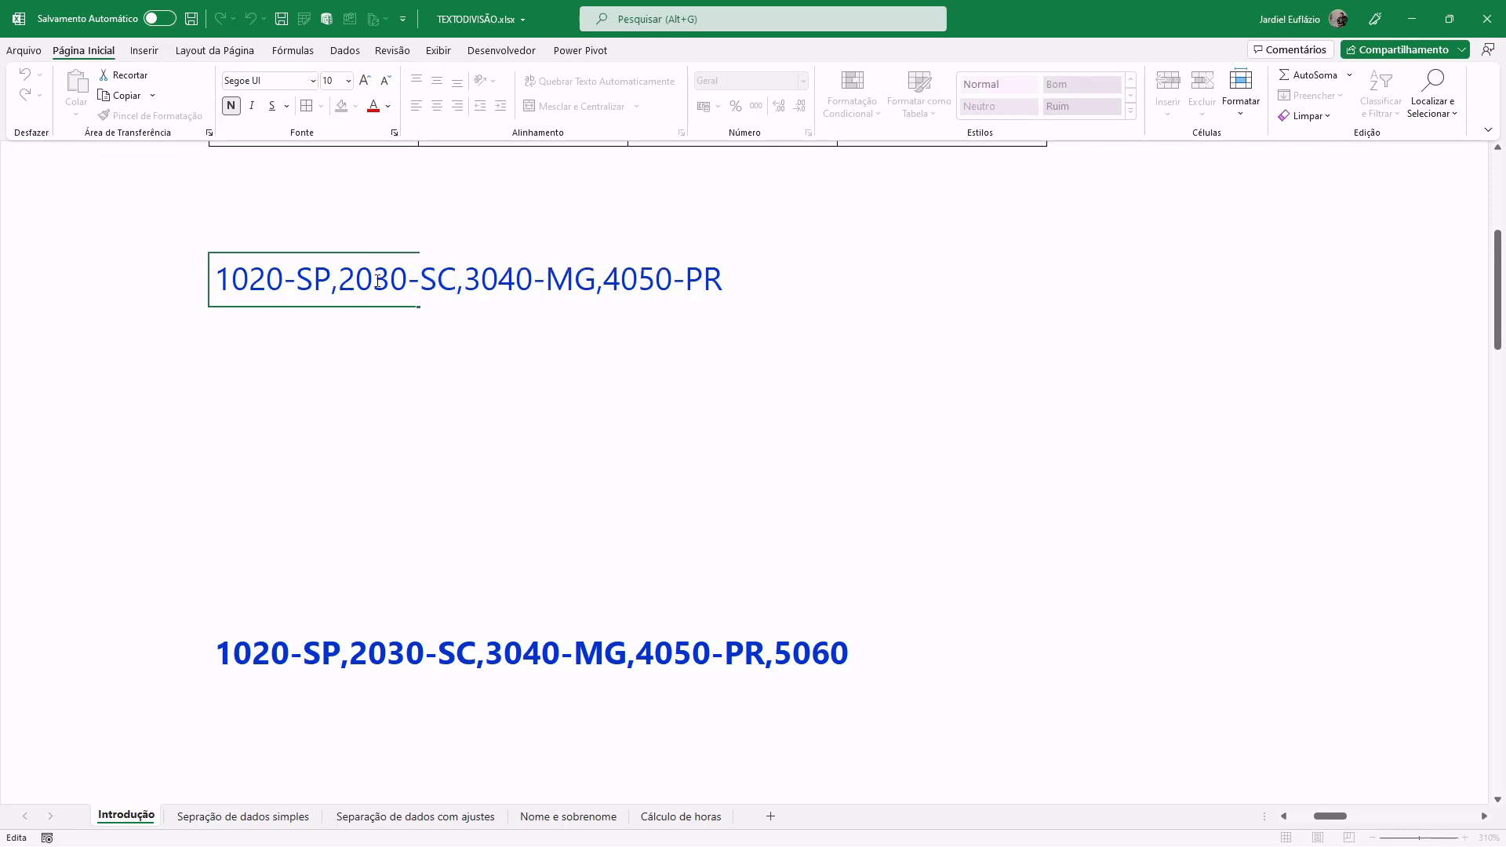
pyautogui.hotkey('alt', 'Return')
pyautogui.click(341, 323)
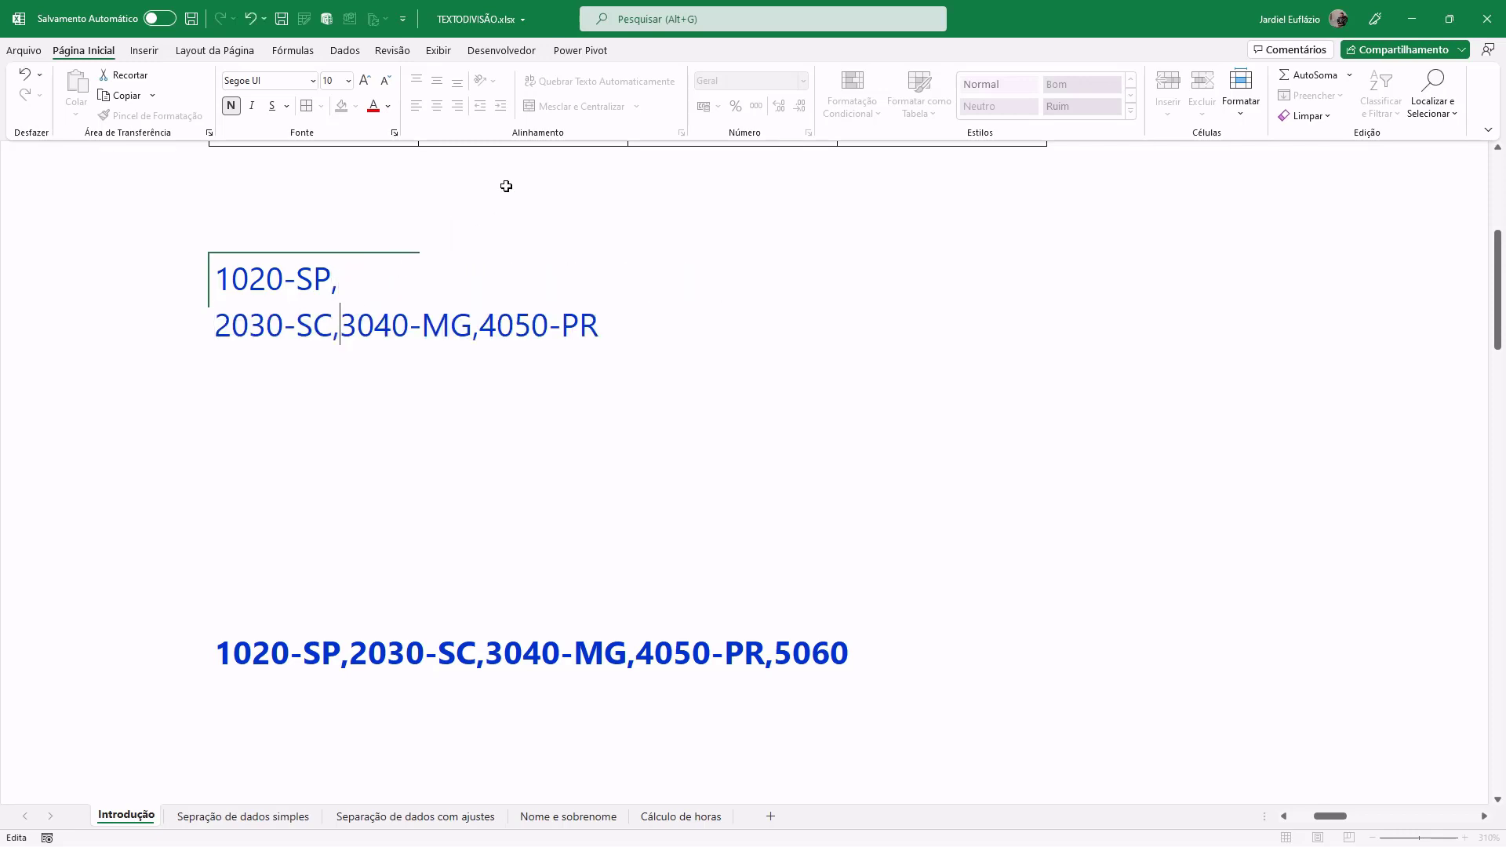
pyautogui.hotkey('alt', 'Return')
pyautogui.click(355, 371)
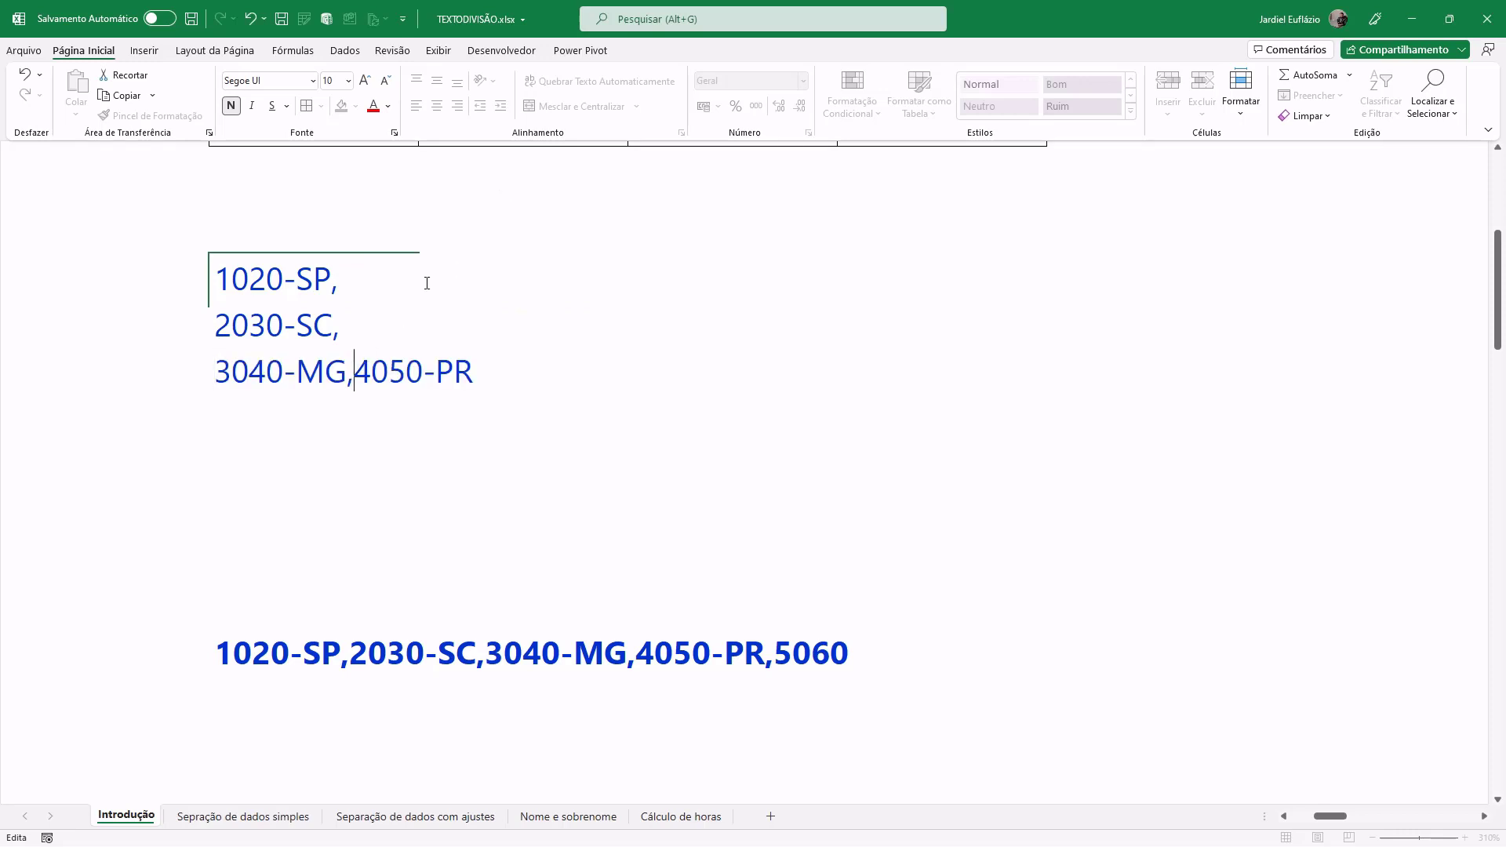
pyautogui.hotkey('alt', 'Return')
pyautogui.click(389, 283)
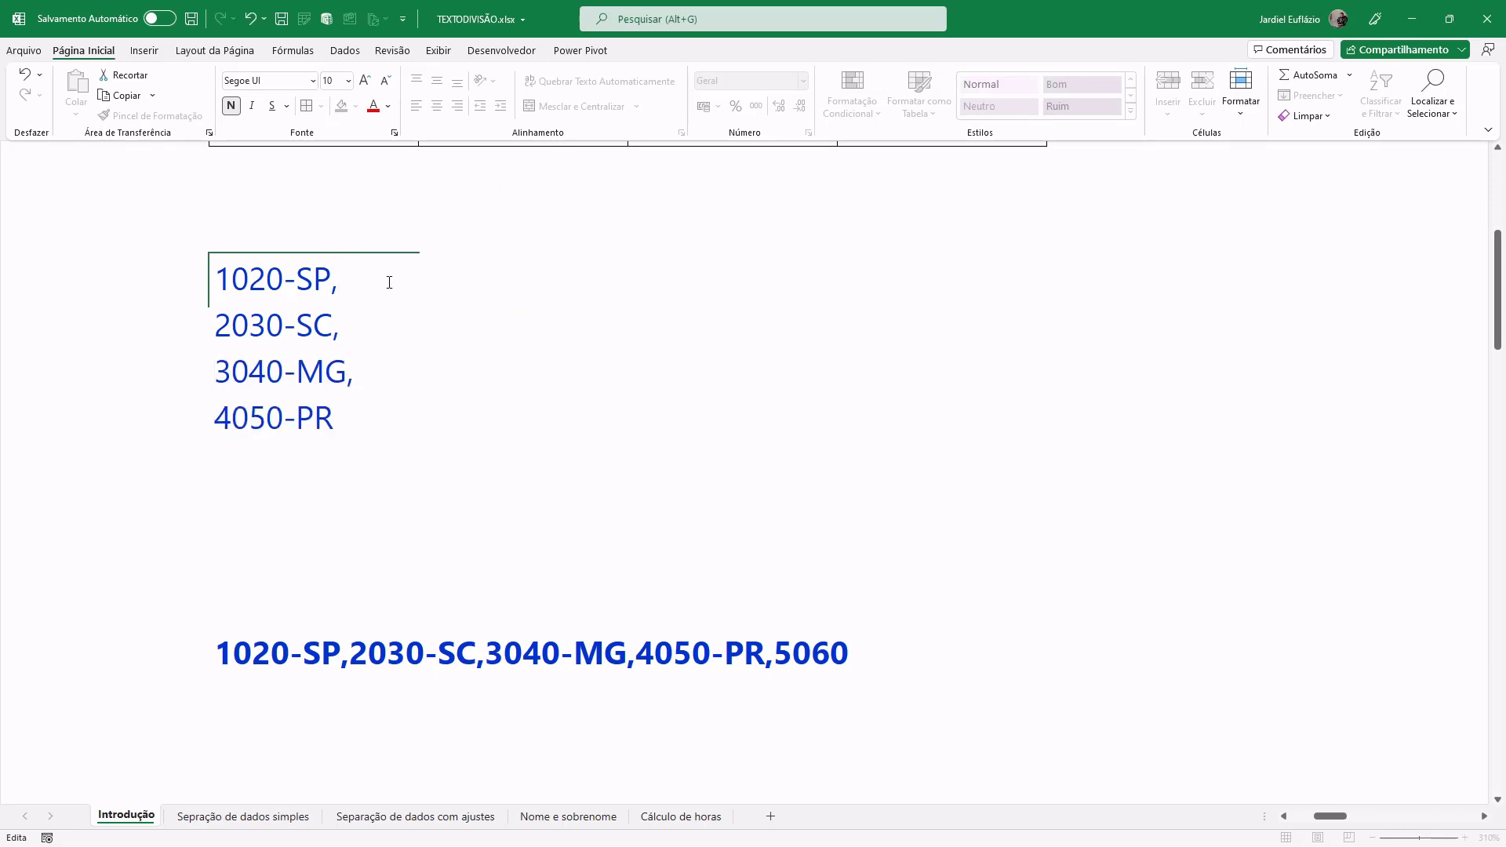
pyautogui.click(364, 330)
pyautogui.press('BackSpace')
pyautogui.click(367, 383)
pyautogui.press('BackSpace')
pyautogui.doubleClick(294, 287)
pyautogui.press('Escape')
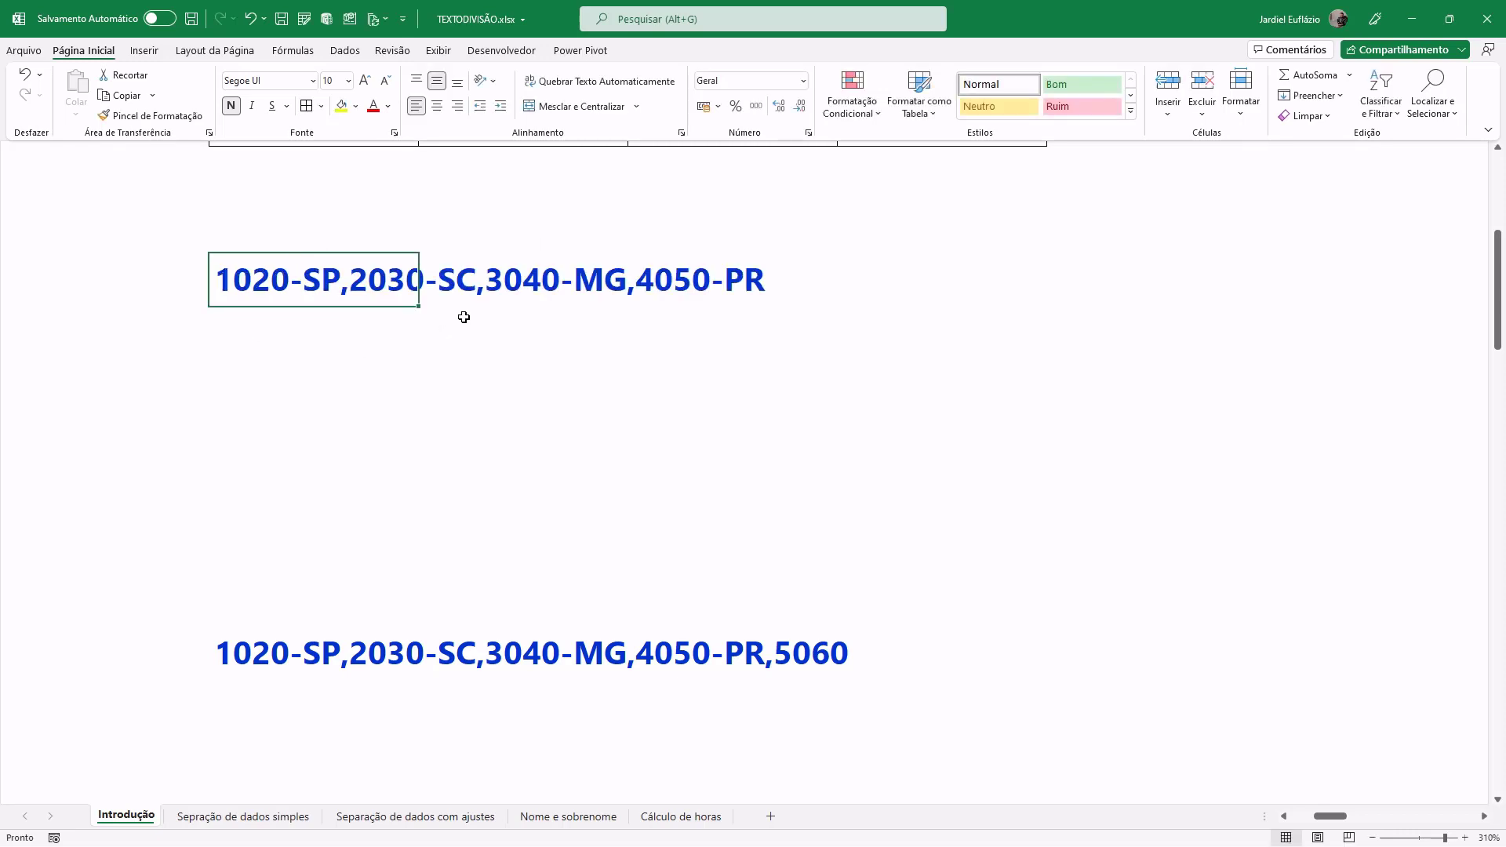
pyautogui.click(348, 332)
# Step: Enter =TEXTODIVISÃO(H10;"-";",") to spill codes 1020–4050 beside SP, SC, MG, PR
pyautogui.write('=TEX')
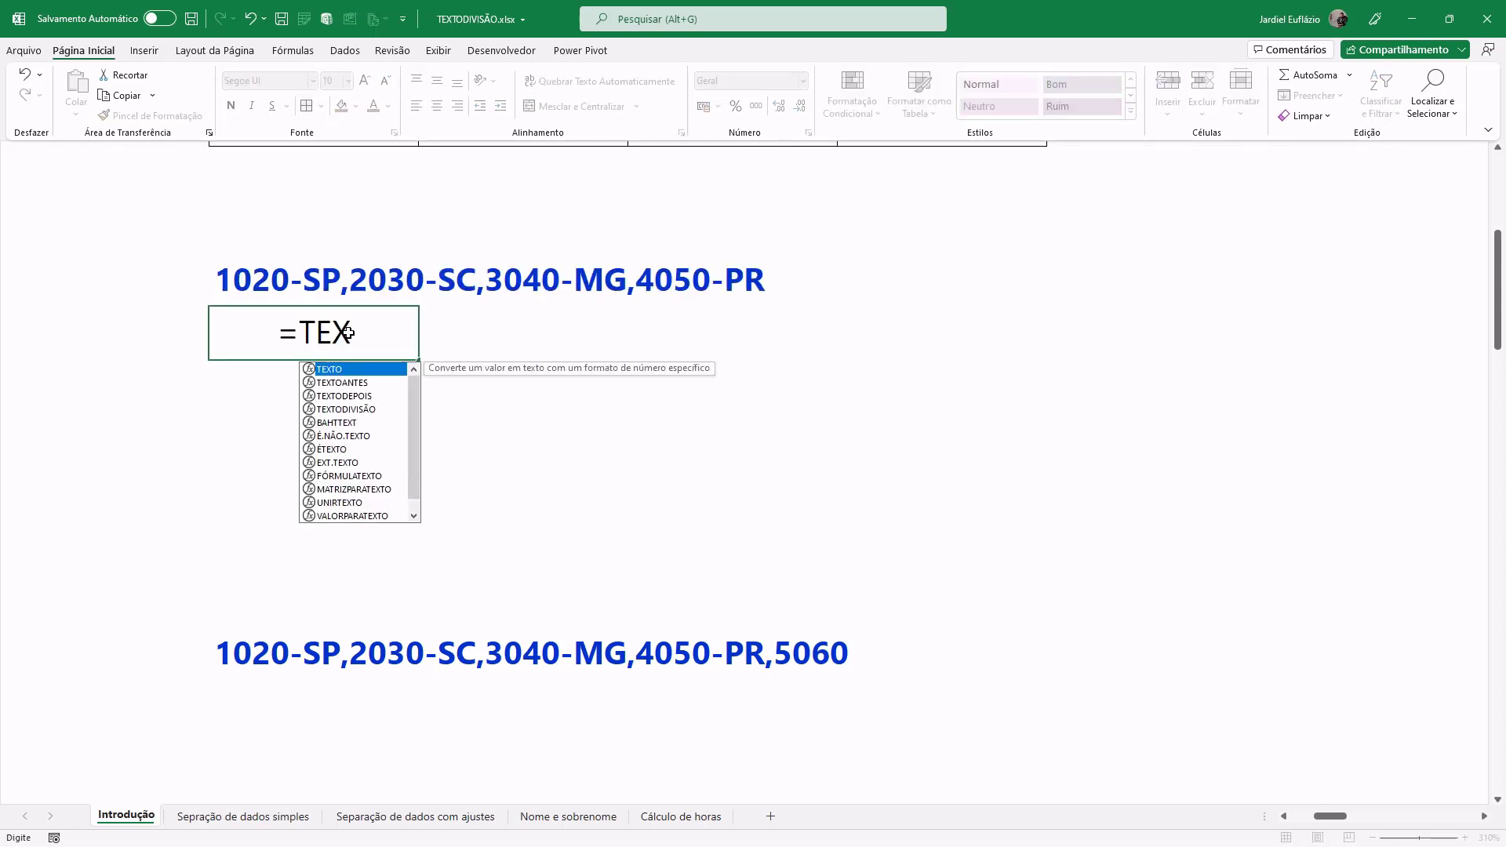
pyautogui.press('Down')
pyautogui.press('Down')
pyautogui.press('Down')
pyautogui.press('Tab')
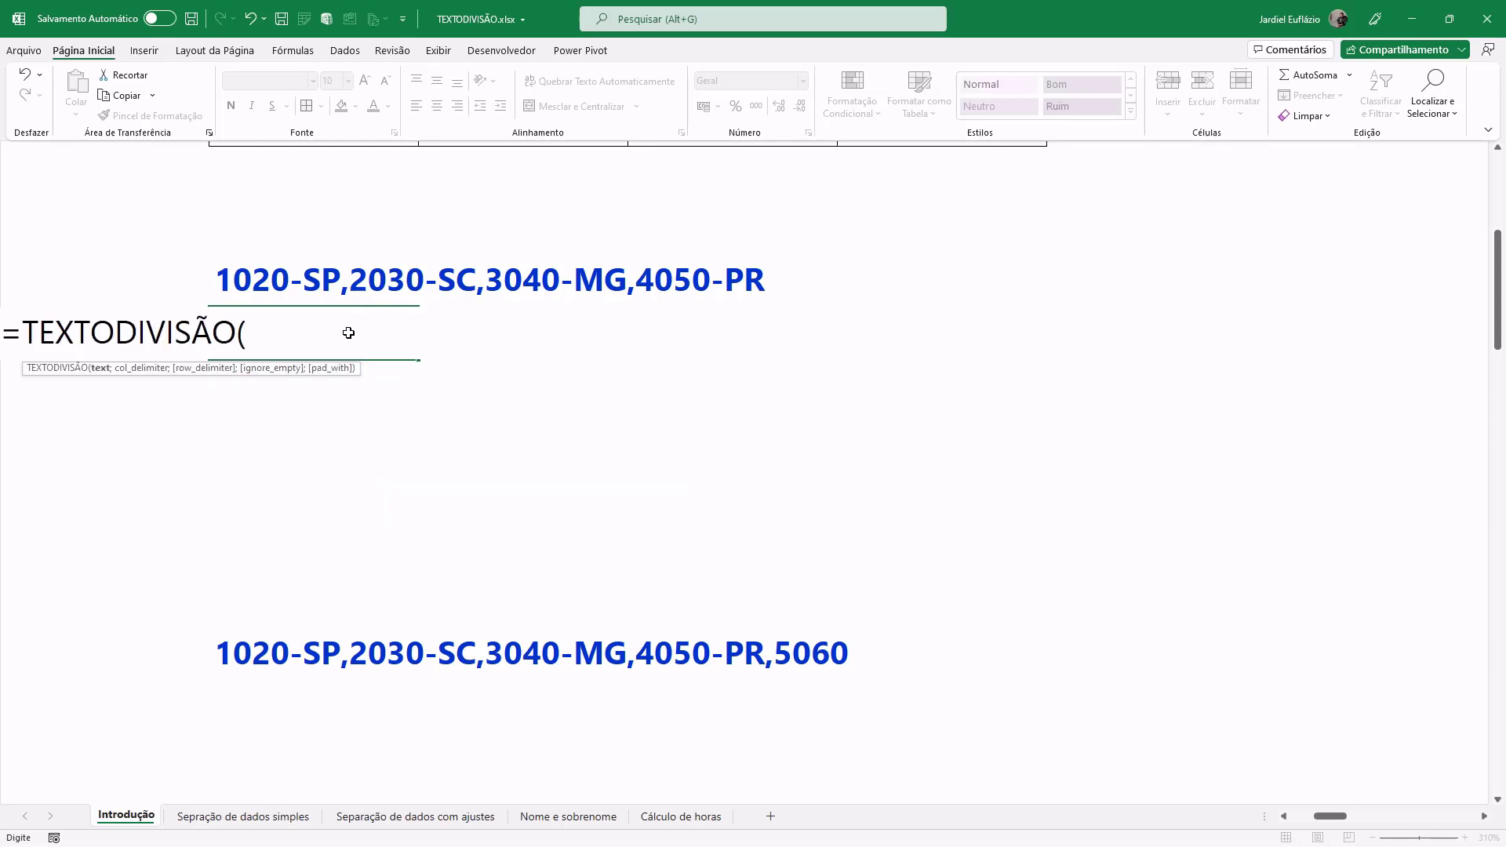
pyautogui.click(311, 283)
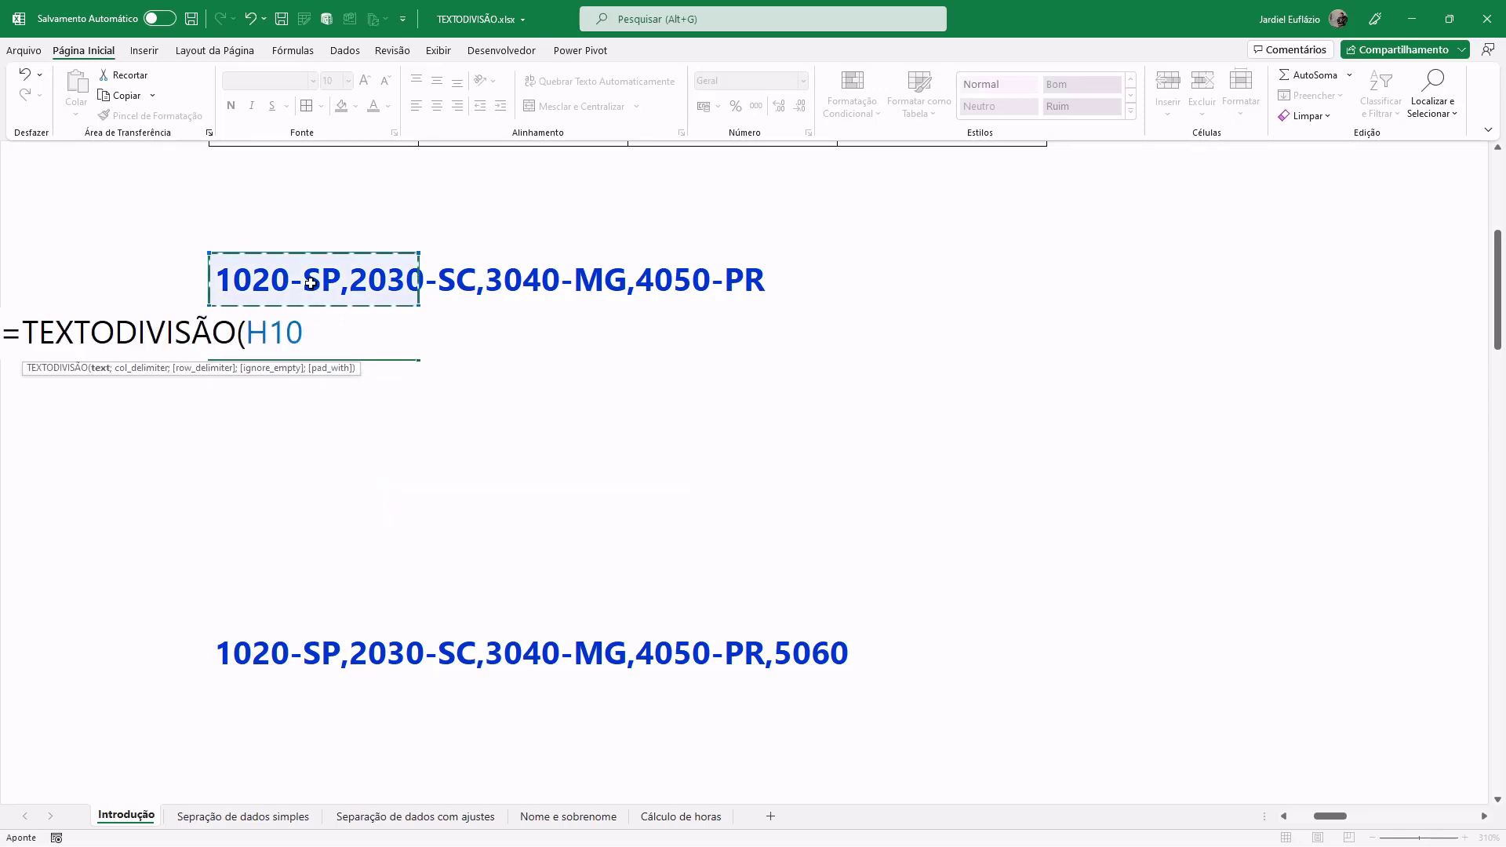
pyautogui.write(';"')
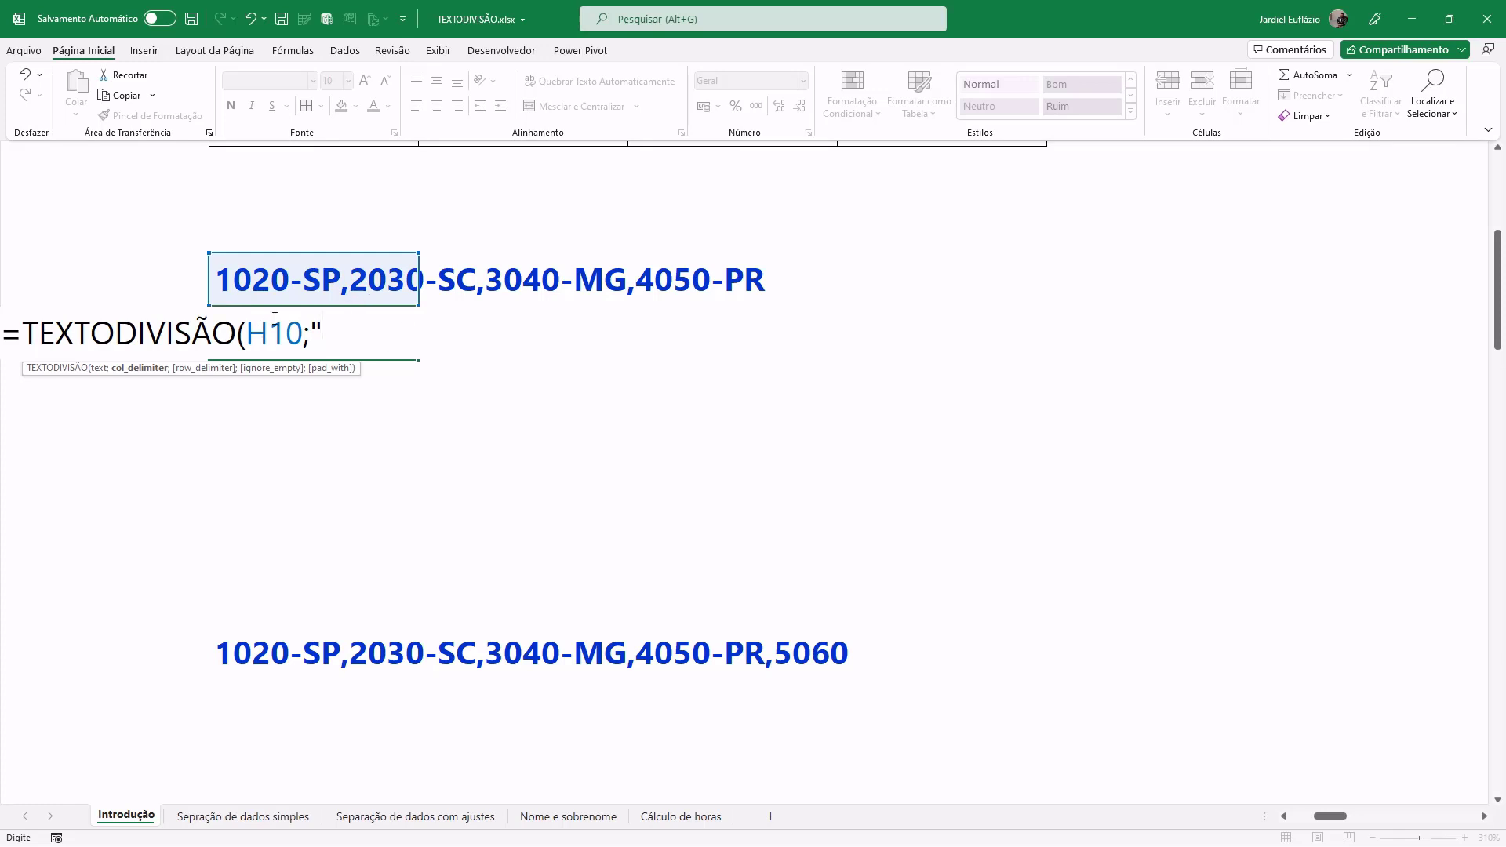
pyautogui.write('-"')
pyautogui.write(';","')
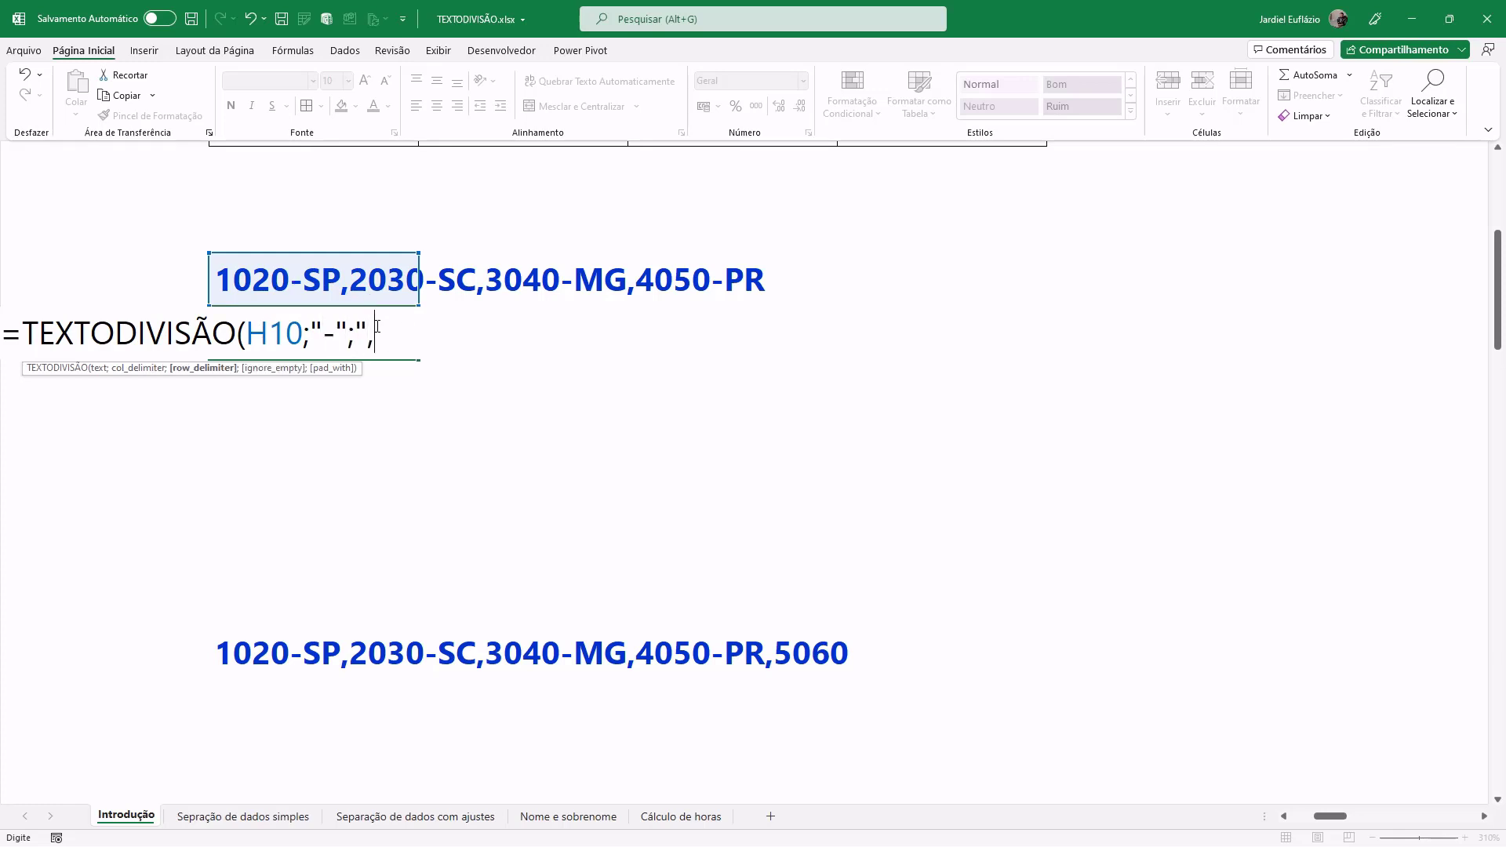
pyautogui.write(')')
pyautogui.press('Return')
pyautogui.moveTo(373, 325); pyautogui.dragTo(552, 481)
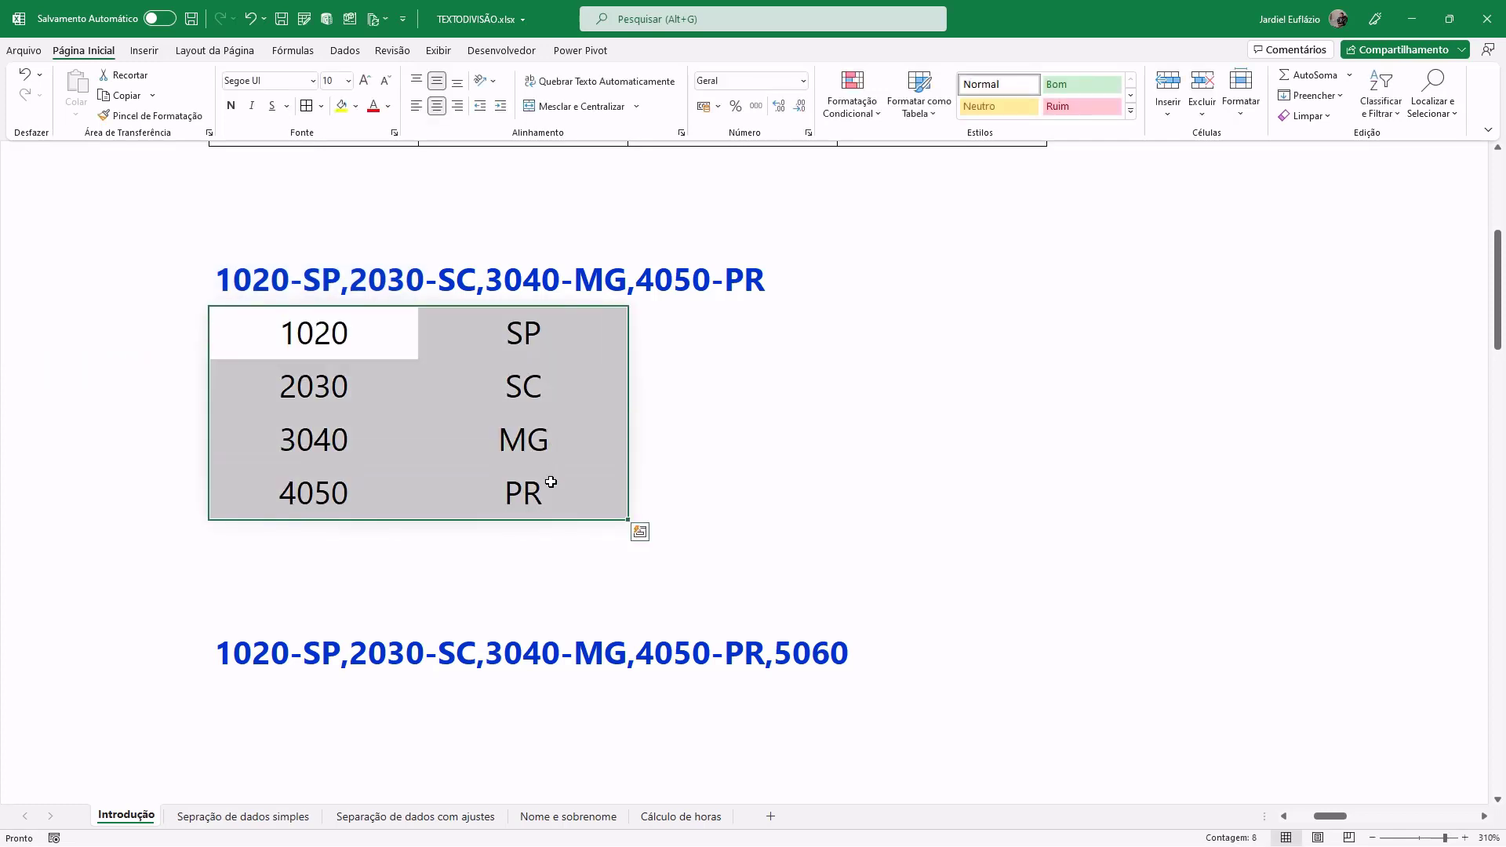
pyautogui.scroll(-1, 521, 538)
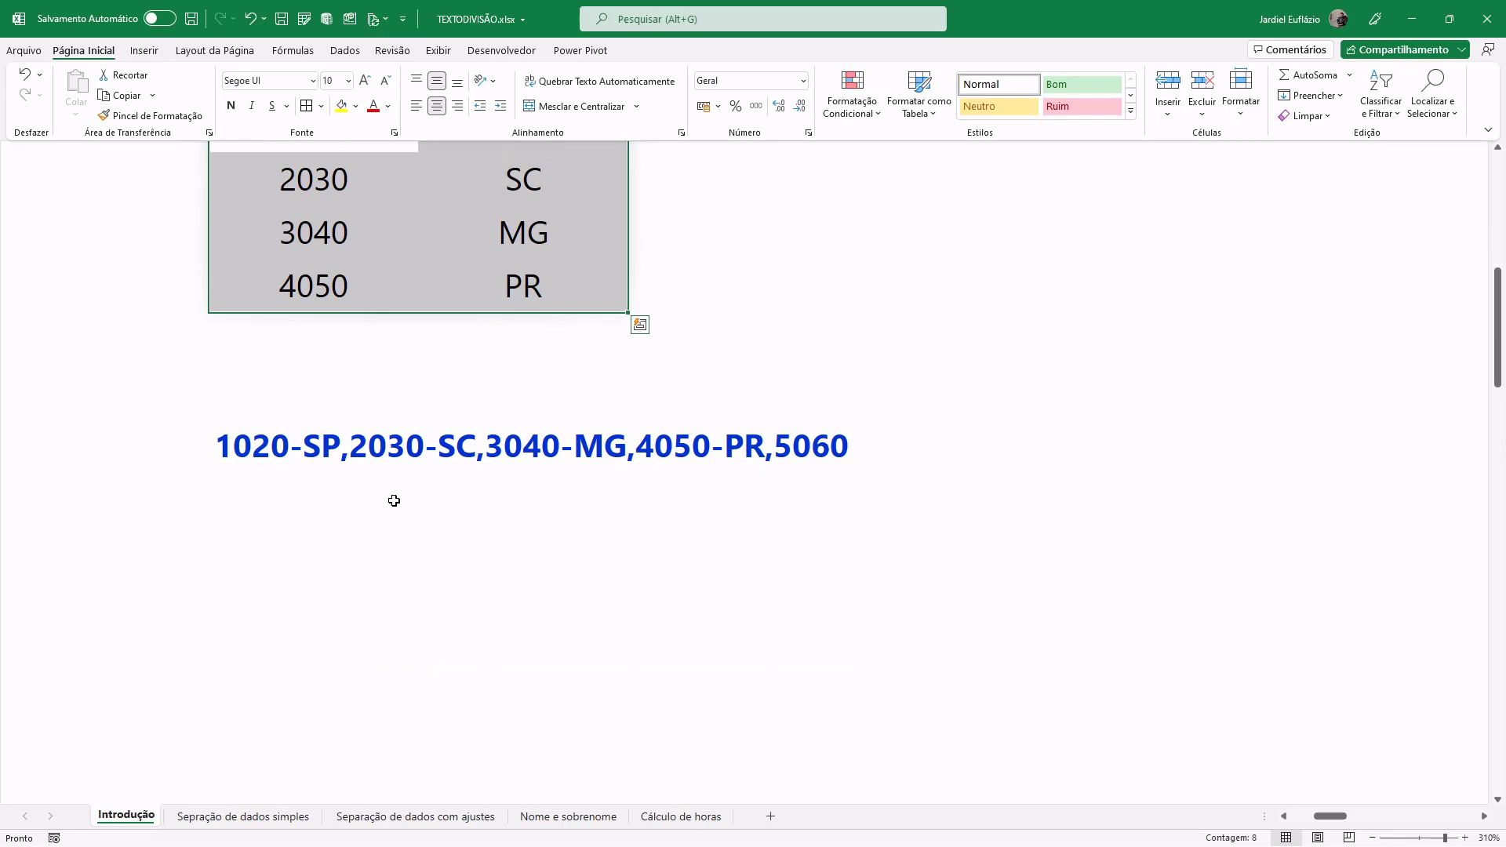
# Step: Copy the split formula into the cell under the second code list so it references H17
pyautogui.click(297, 480)
pyautogui.scroll(2, 296, 481)
pyautogui.click(320, 388)
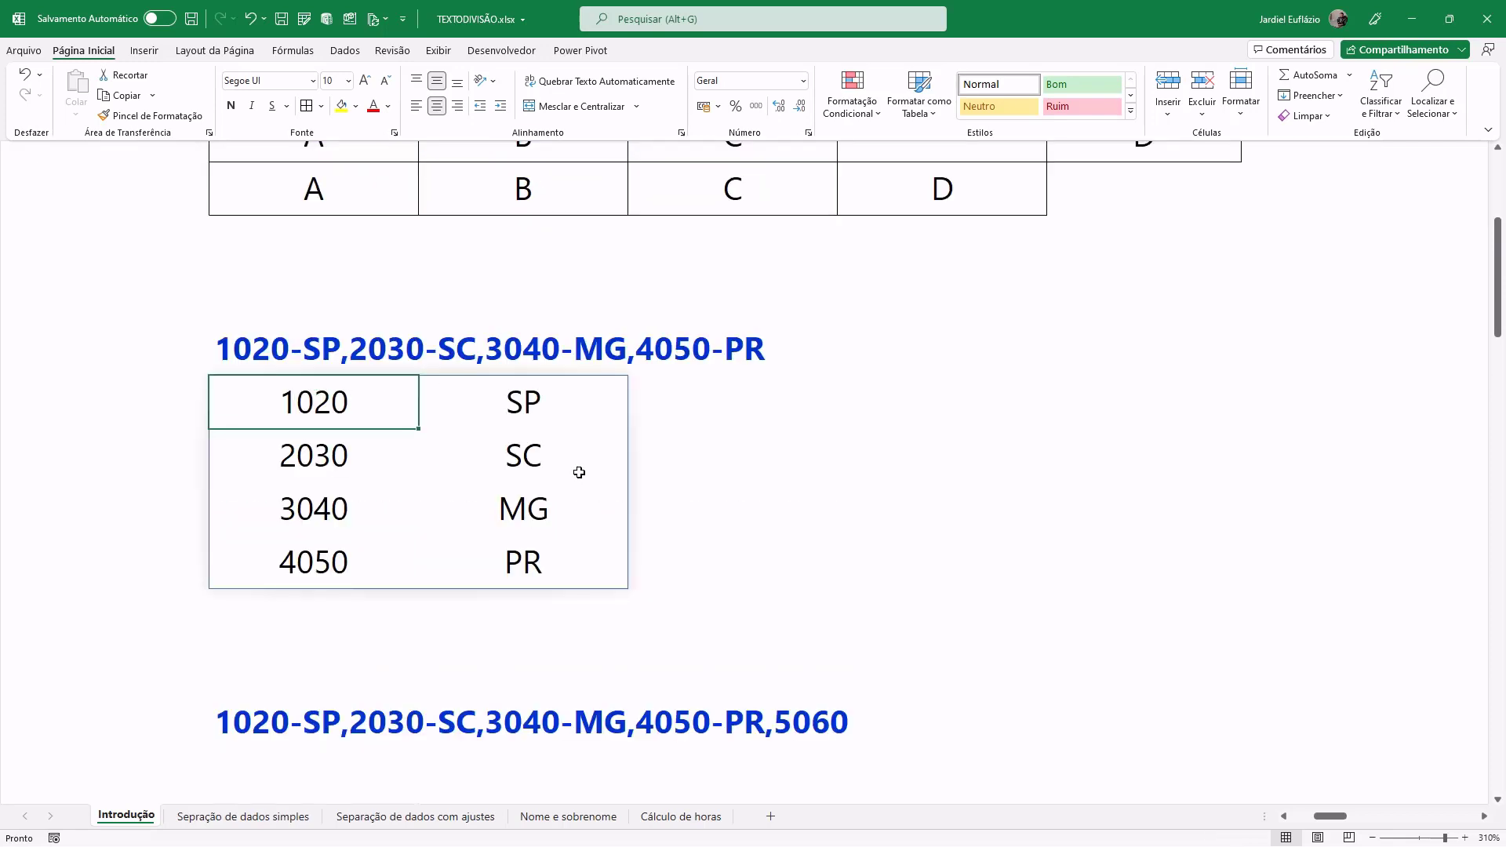
pyautogui.hotkey('ctrl', 'c')
pyautogui.scroll(-2, 613, 498)
pyautogui.click(302, 417)
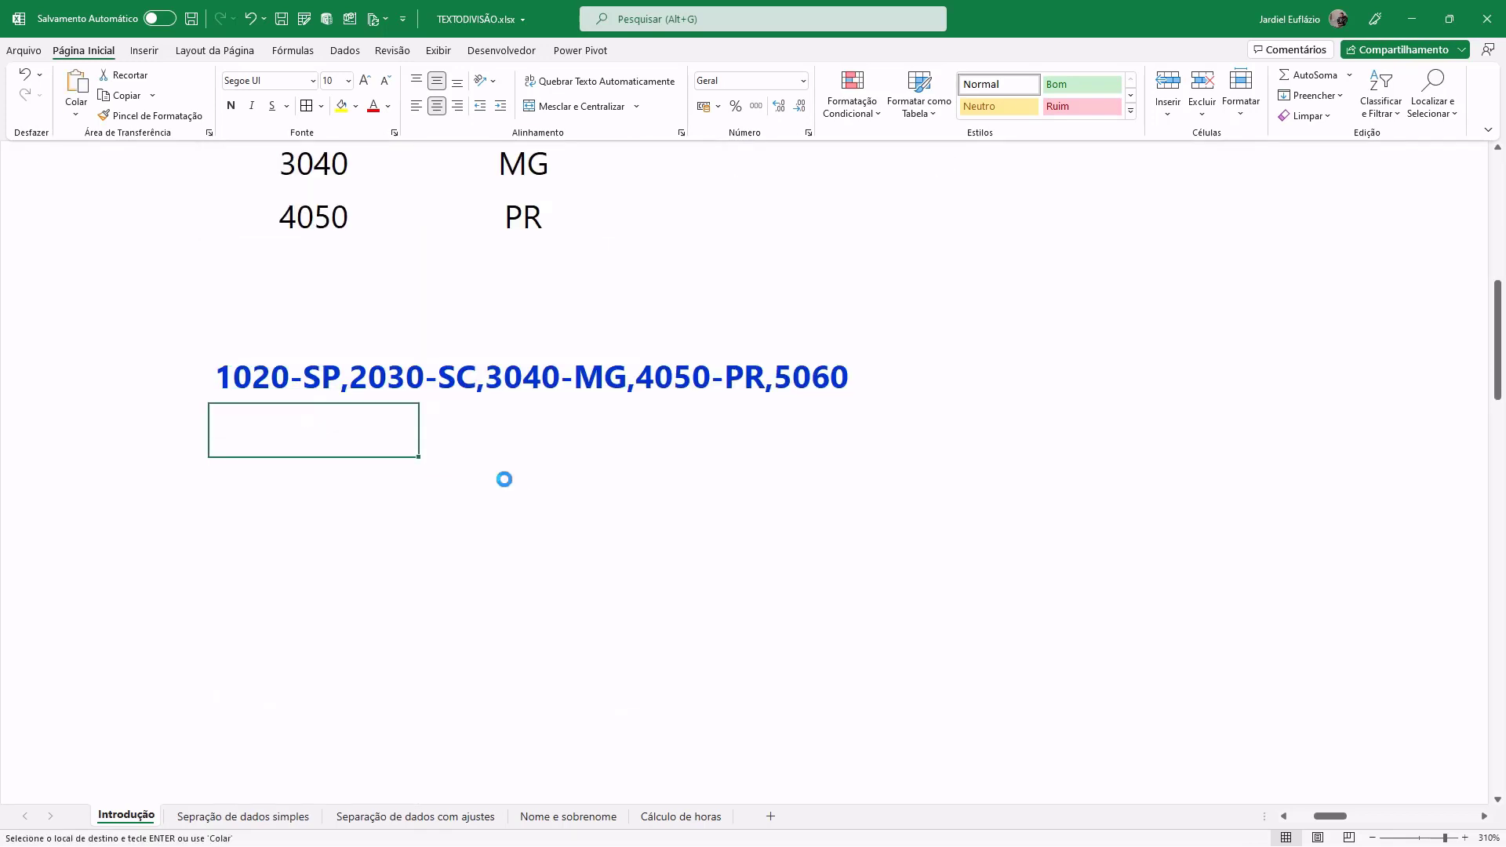
pyautogui.hotkey('ctrl', 'v')
pyautogui.doubleClick(364, 434)
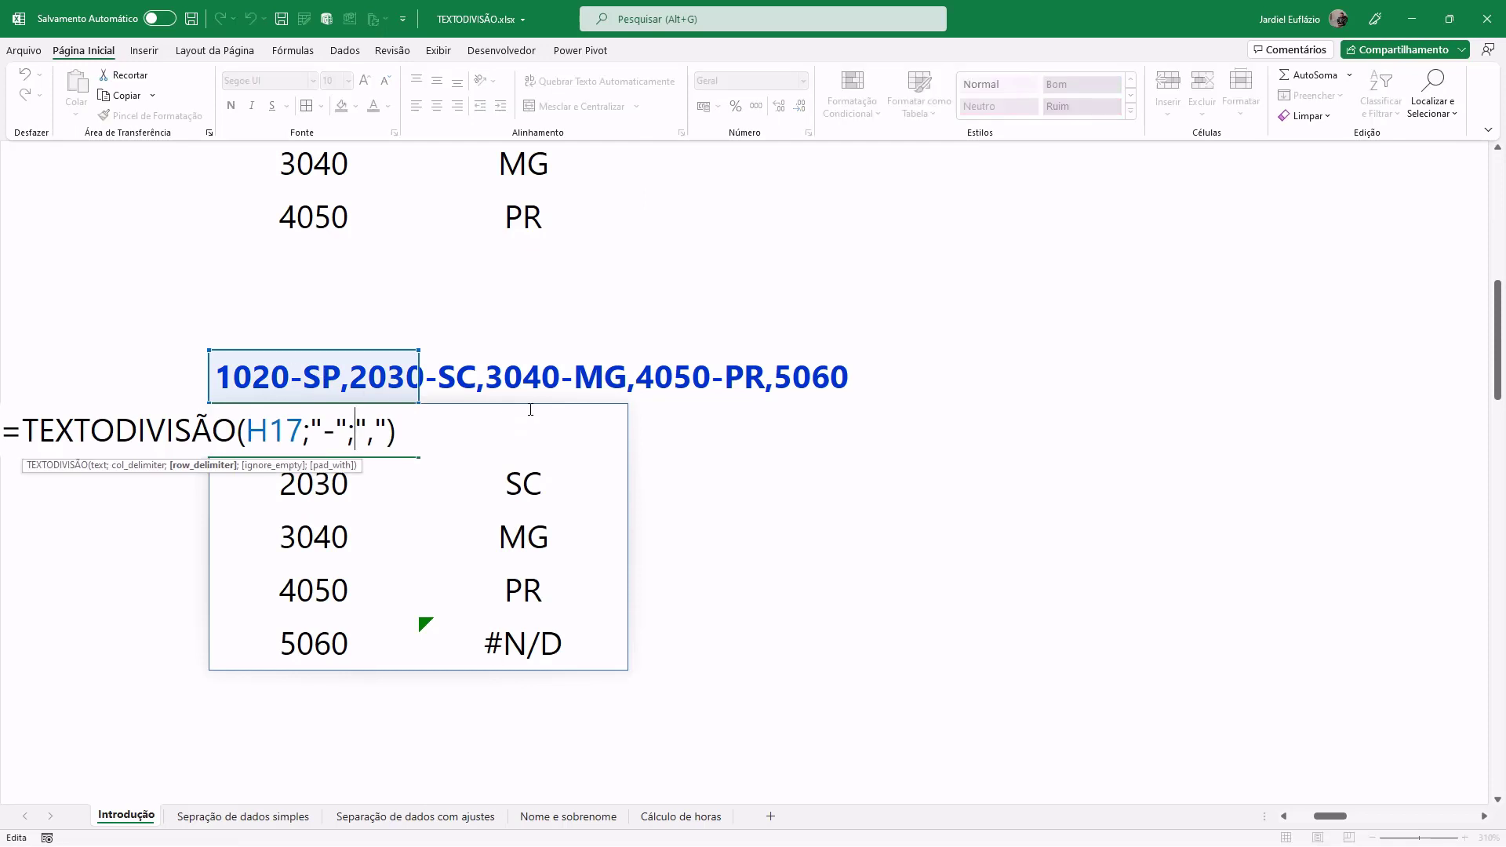
pyautogui.press('Escape')
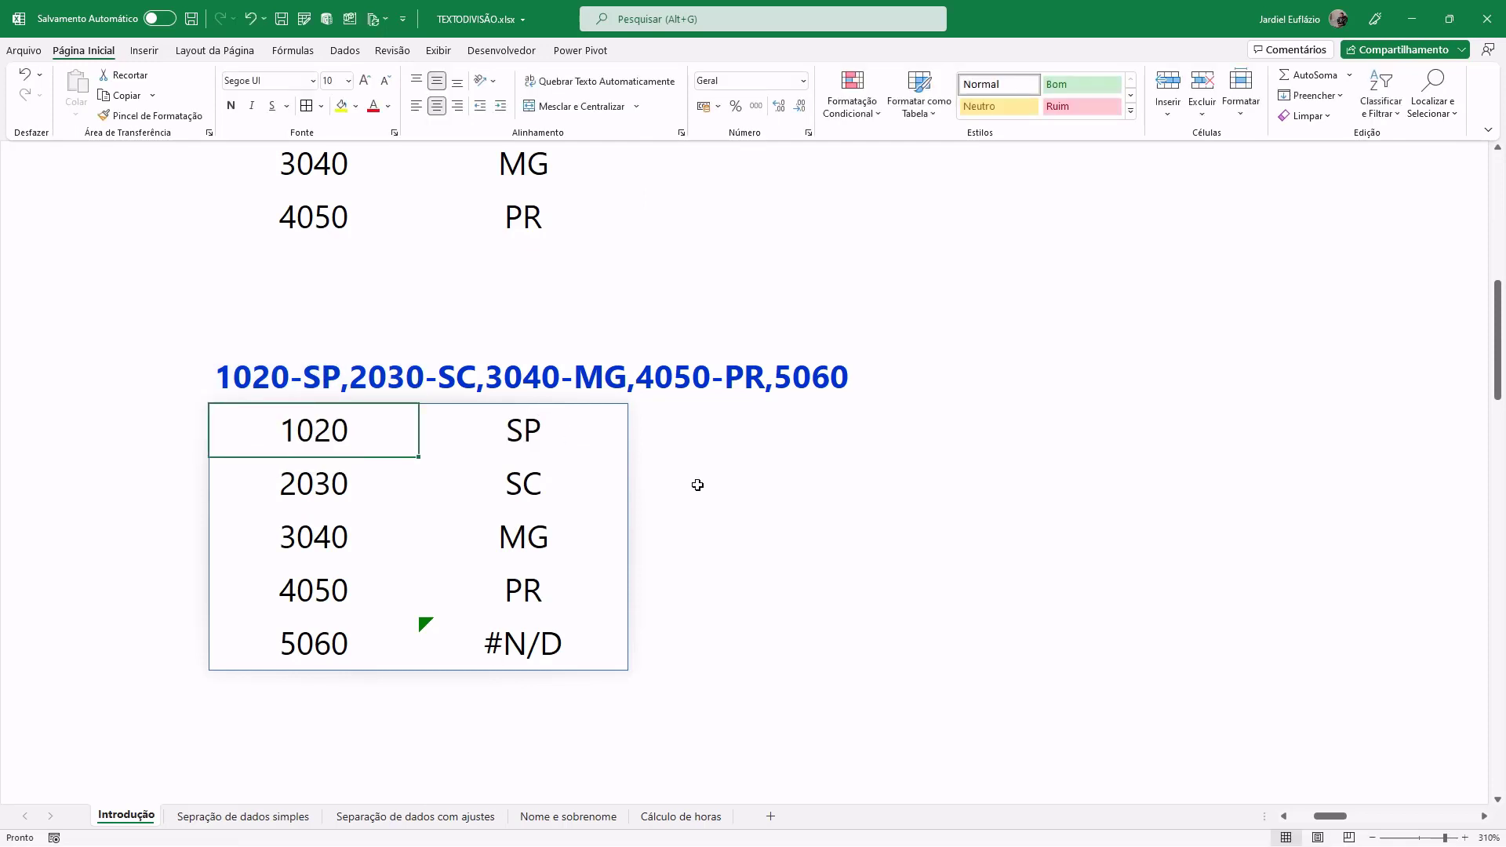
# Step: Append -RS after 5060 in the second code list text so the new row shows RS
pyautogui.click(539, 643)
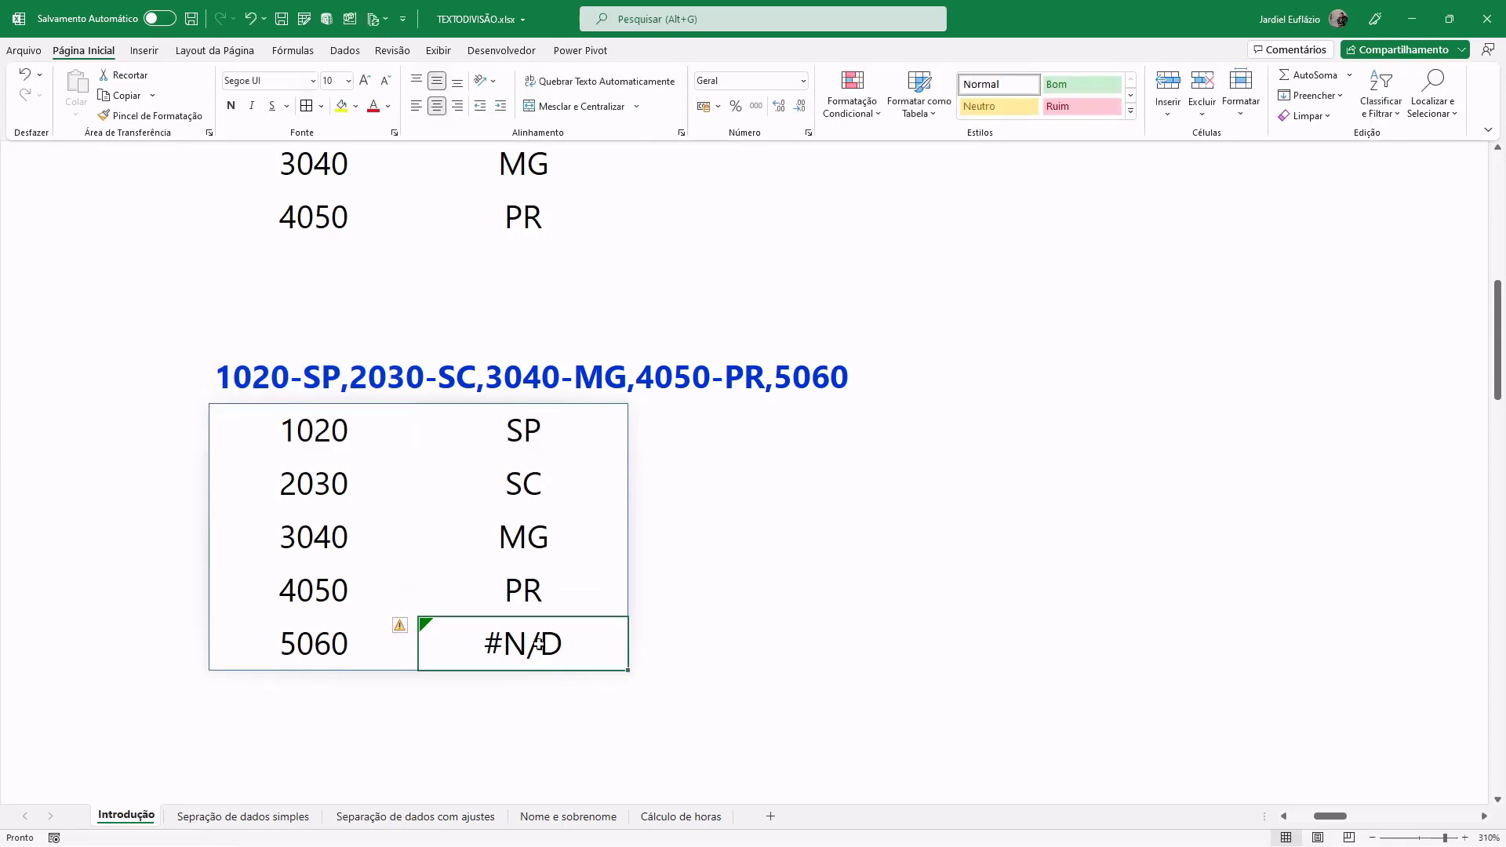
pyautogui.doubleClick(234, 377)
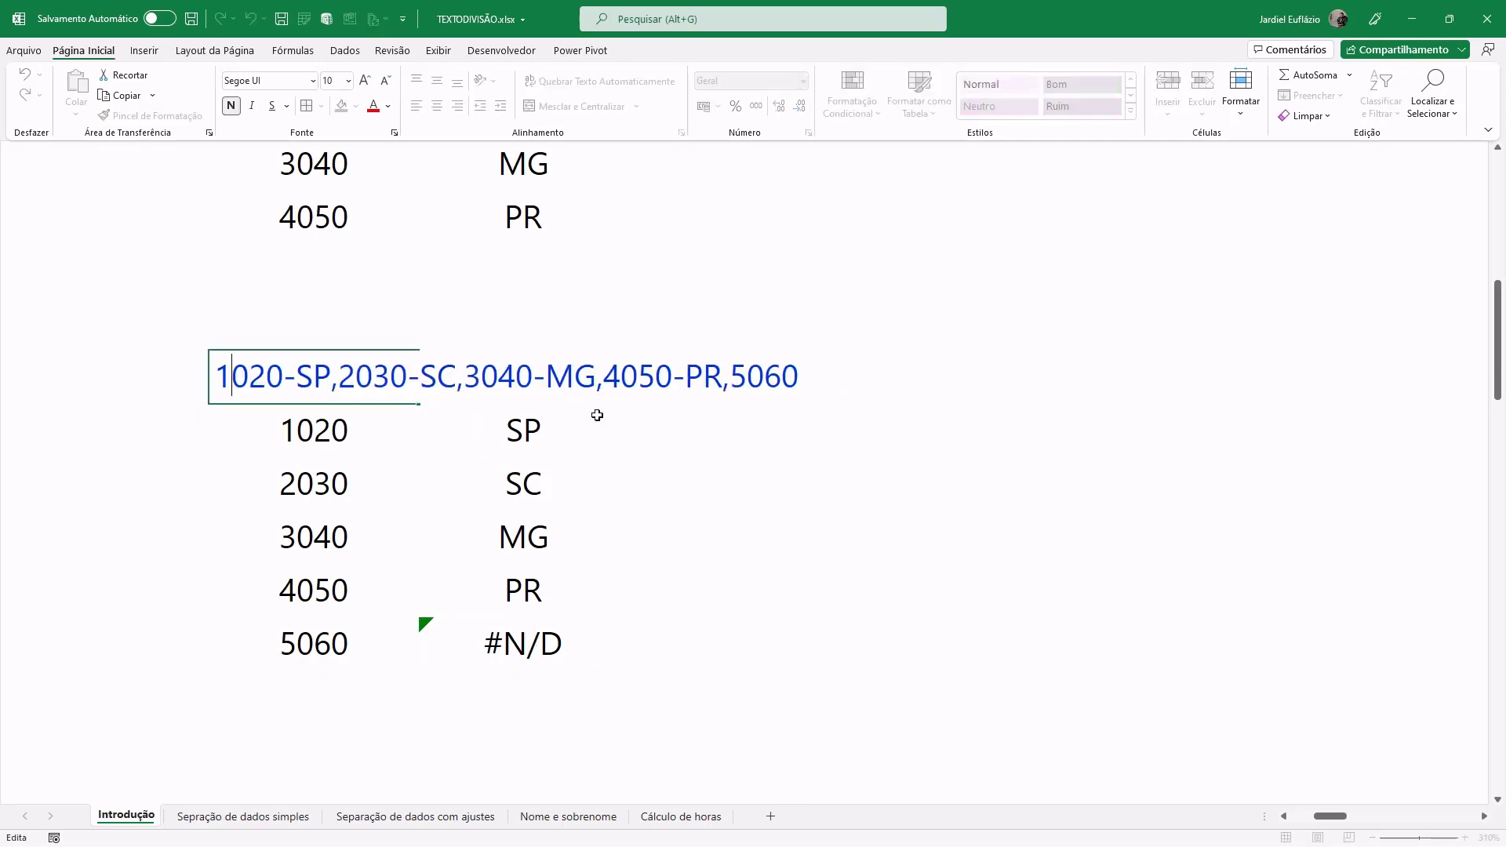
pyautogui.doubleClick(745, 377)
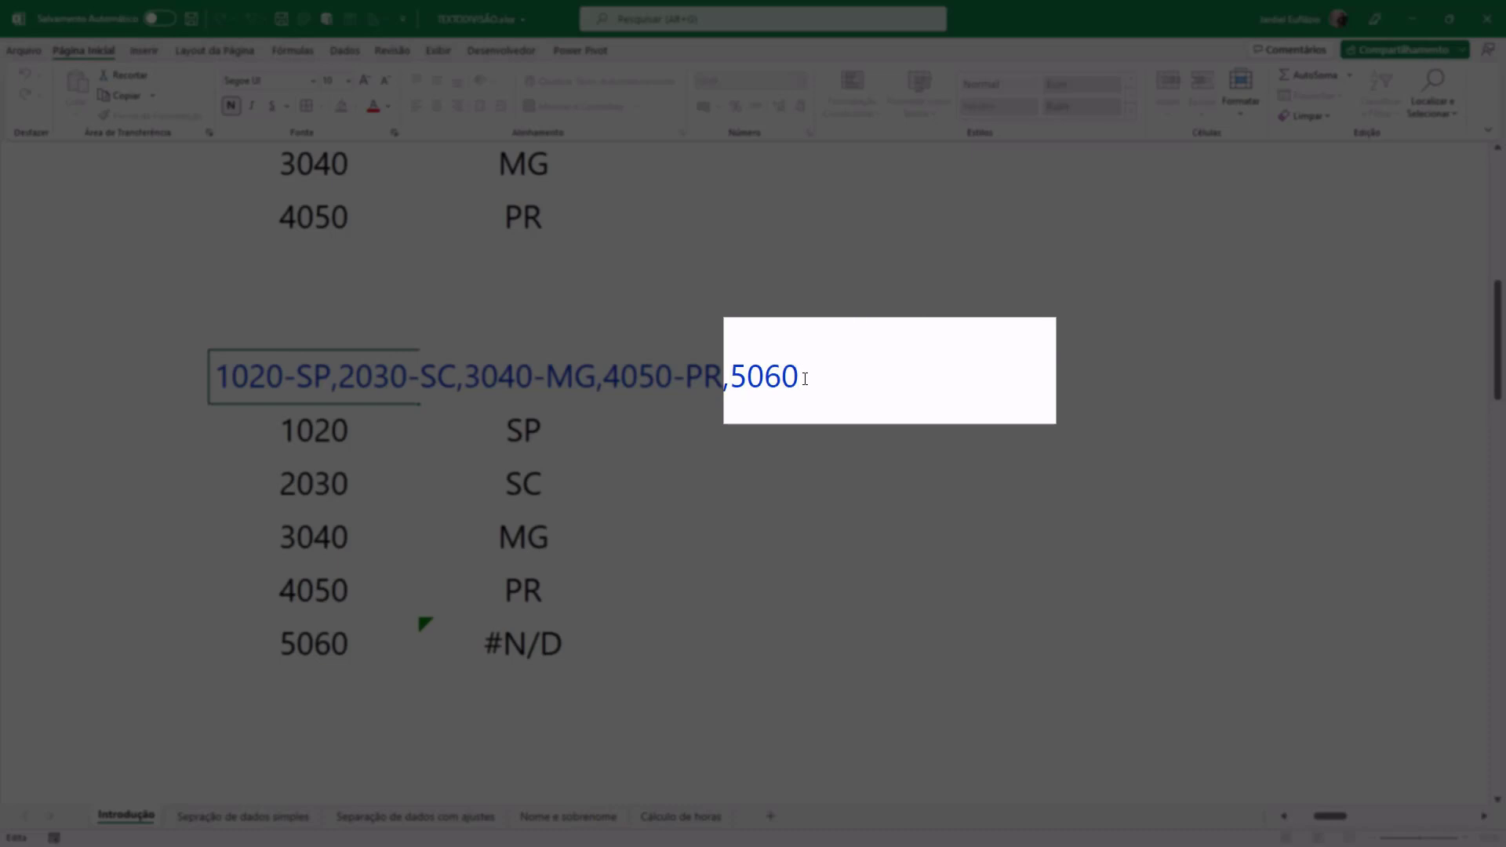
pyautogui.press('End')
pyautogui.write('-')
pyautogui.write('r')
pyautogui.press('BackSpace')
pyautogui.write('RS')
pyautogui.press('Return')
# Step: Remove the RS ending again so 5060 shows #N/D
pyautogui.click(548, 640)
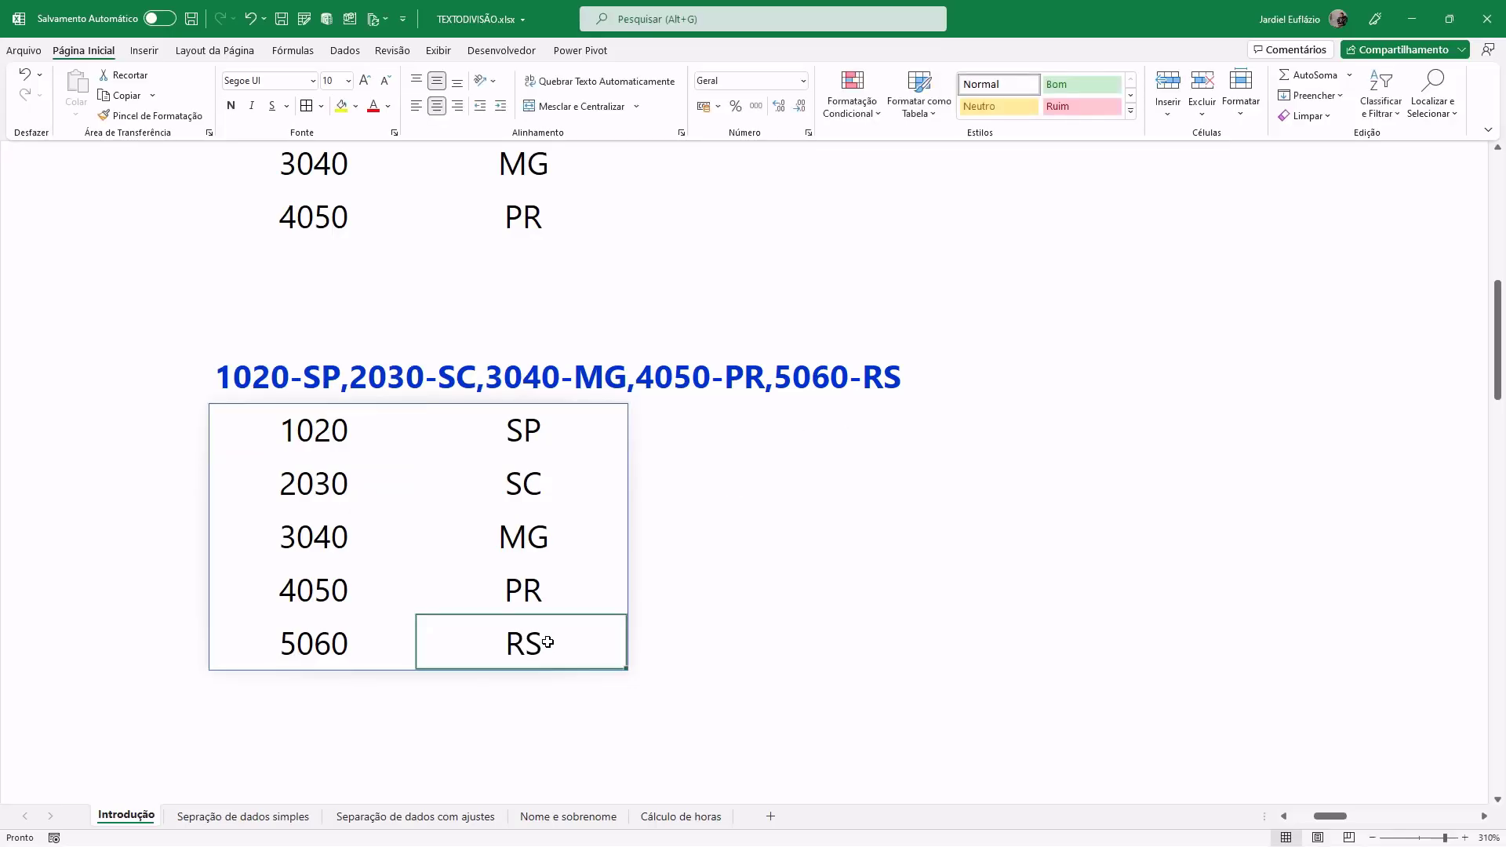
pyautogui.click(341, 106)
pyautogui.doubleClick(314, 380)
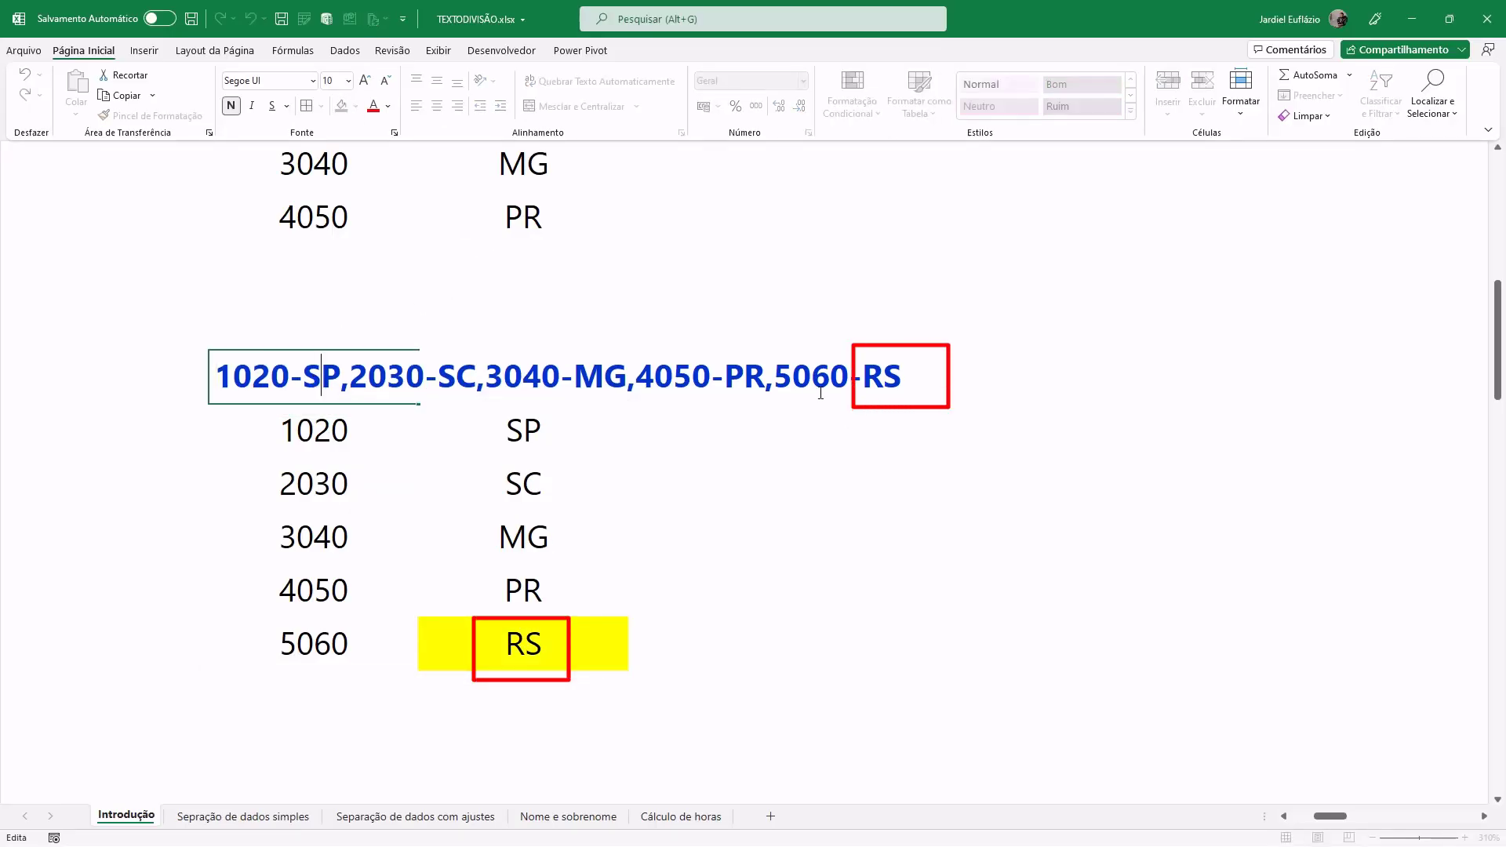
pyautogui.keyDown('shift'); pyautogui.click(924, 380); pyautogui.keyUp('shift')
pyautogui.press('Delete')
pyautogui.press('Return')
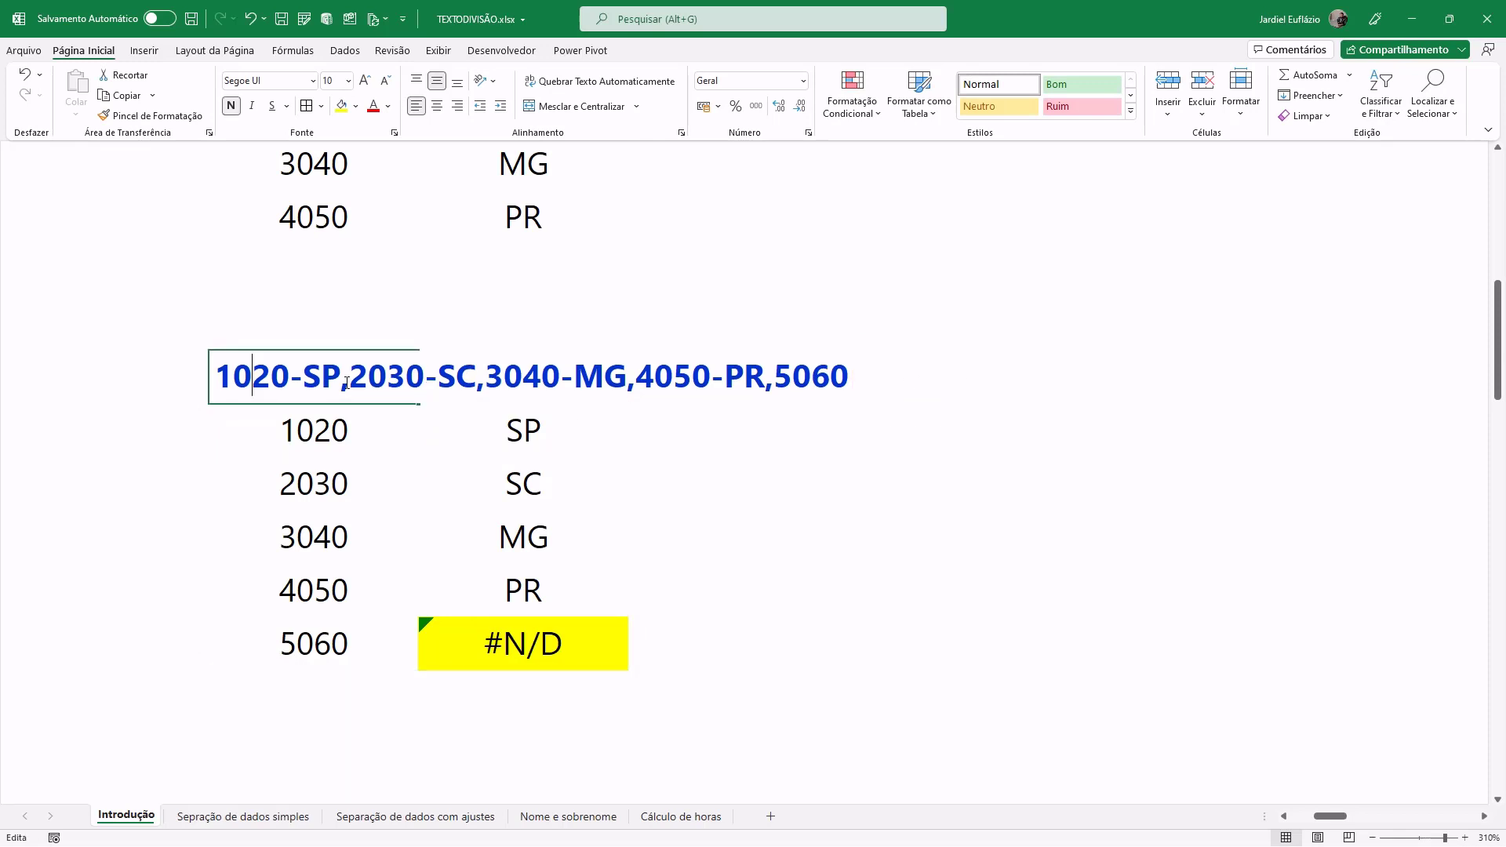
# Step: Delete -MG from the sample text and fill the resulting #N/D cell yellow
pyautogui.doubleClick(252, 376)
pyautogui.moveTo(560, 382); pyautogui.dragTo(627, 384)
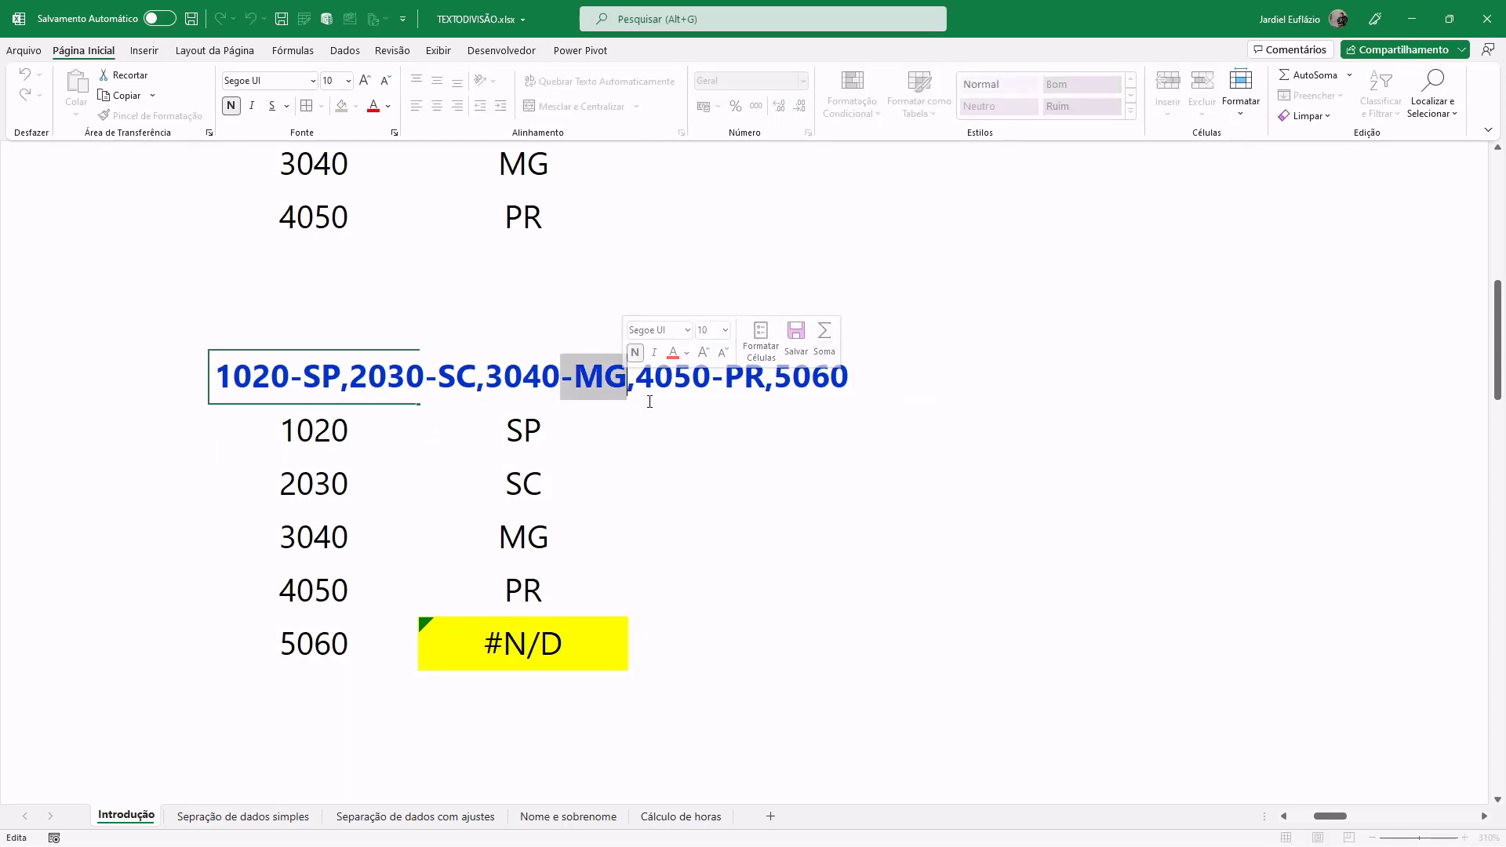
pyautogui.press('Delete')
pyautogui.press('Return')
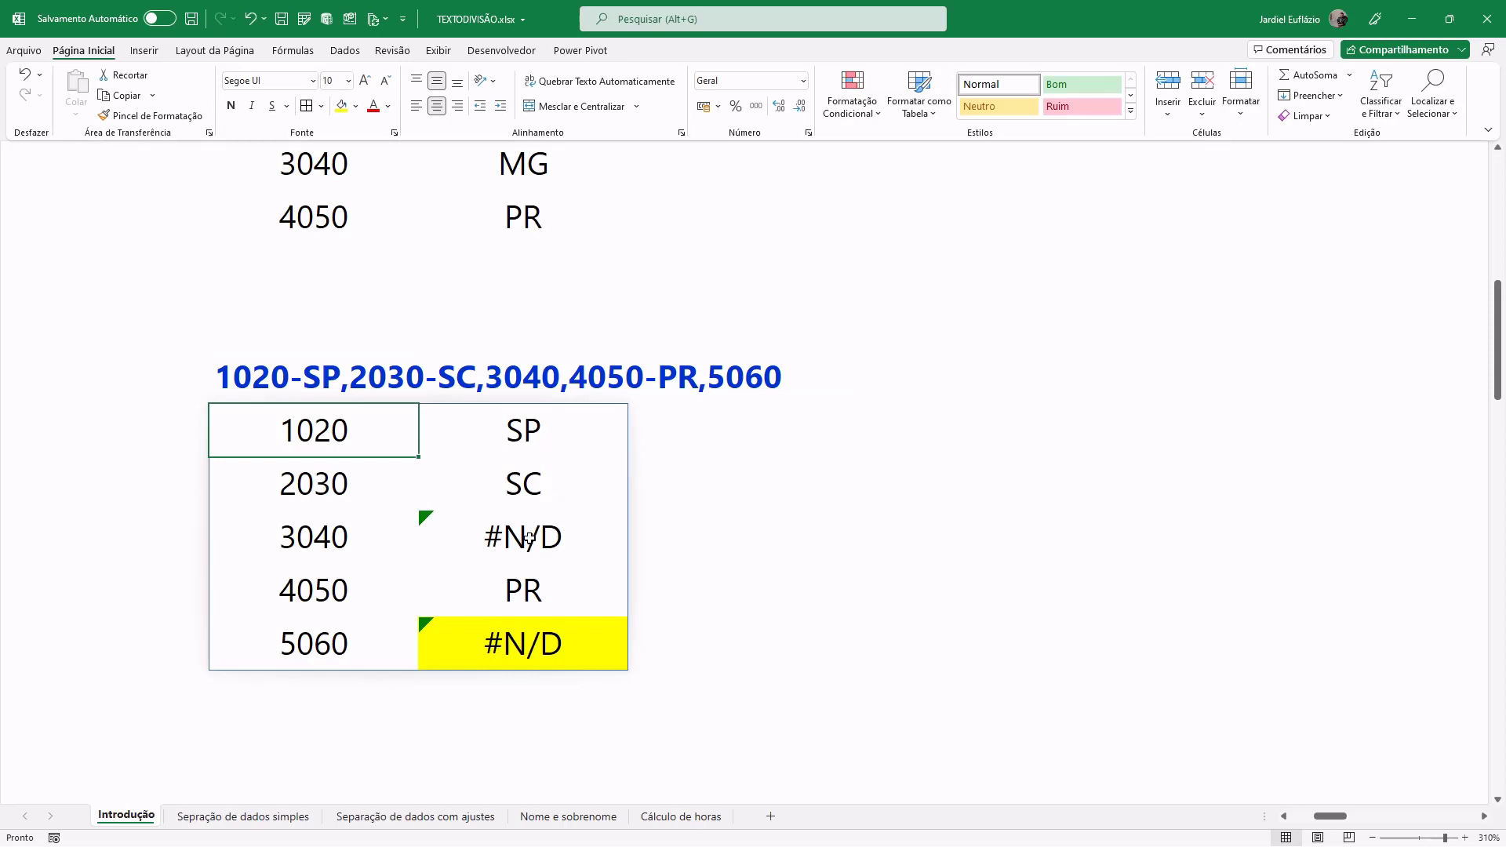
pyautogui.click(530, 538)
pyautogui.click(341, 105)
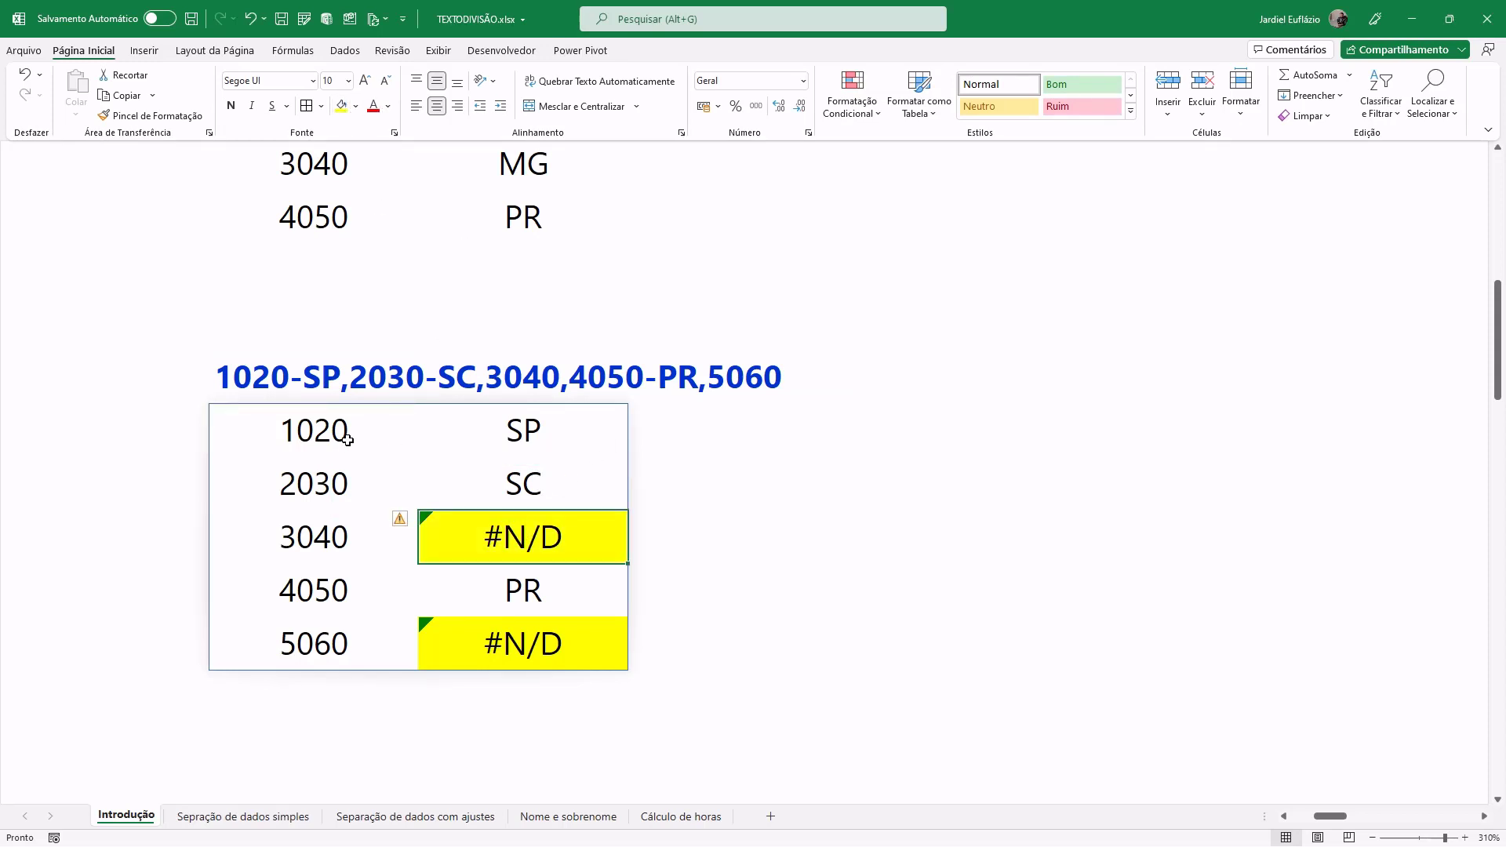
# Step: Add ;;"S/UF" as pad_with to TEXTODIVISÃO so 3040 and 5060 show S/UF
pyautogui.doubleClick(348, 440)
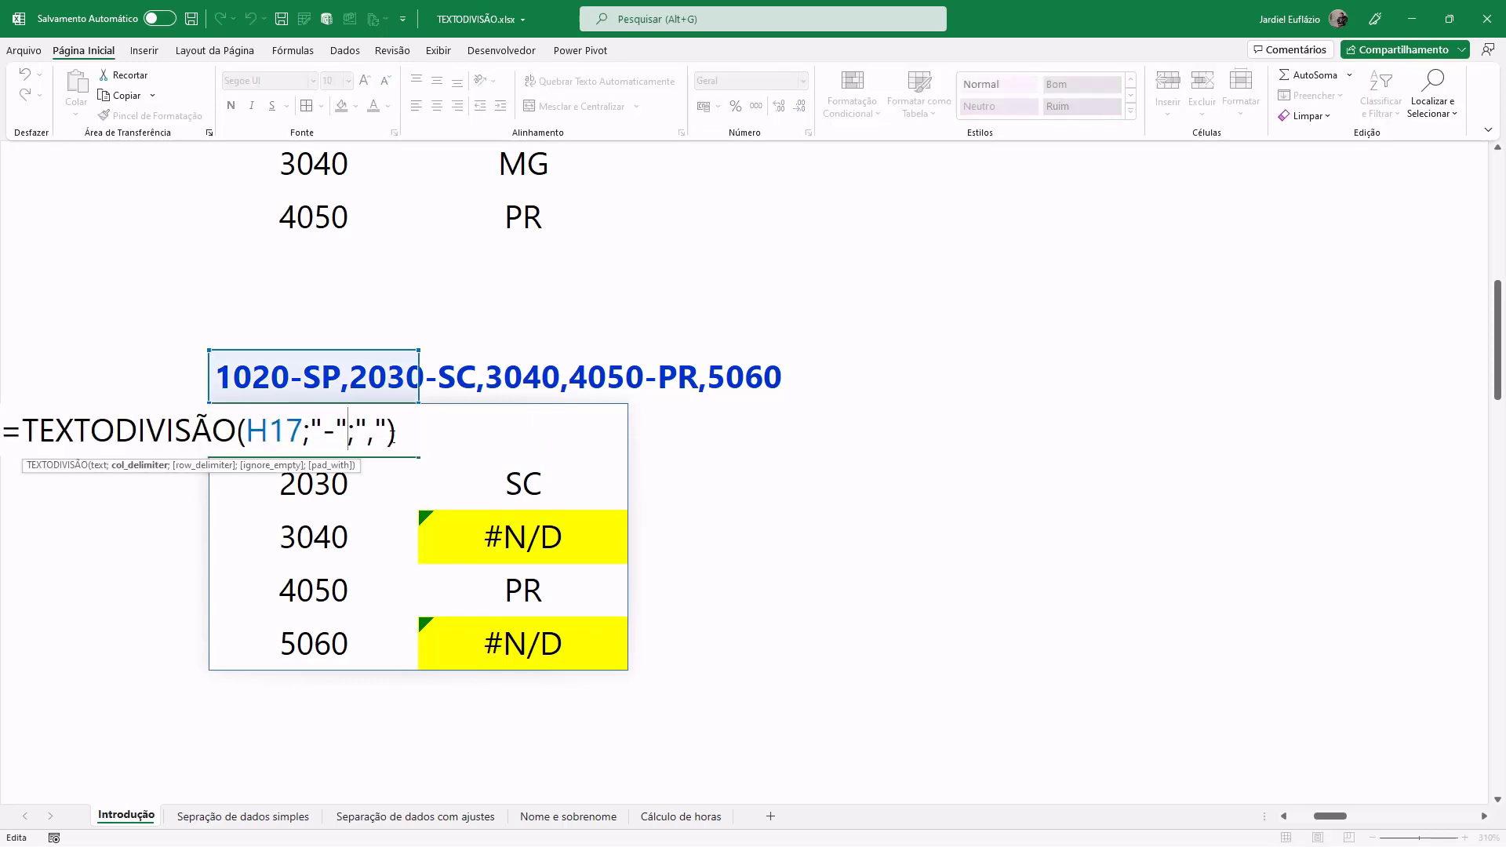
pyautogui.click(390, 431)
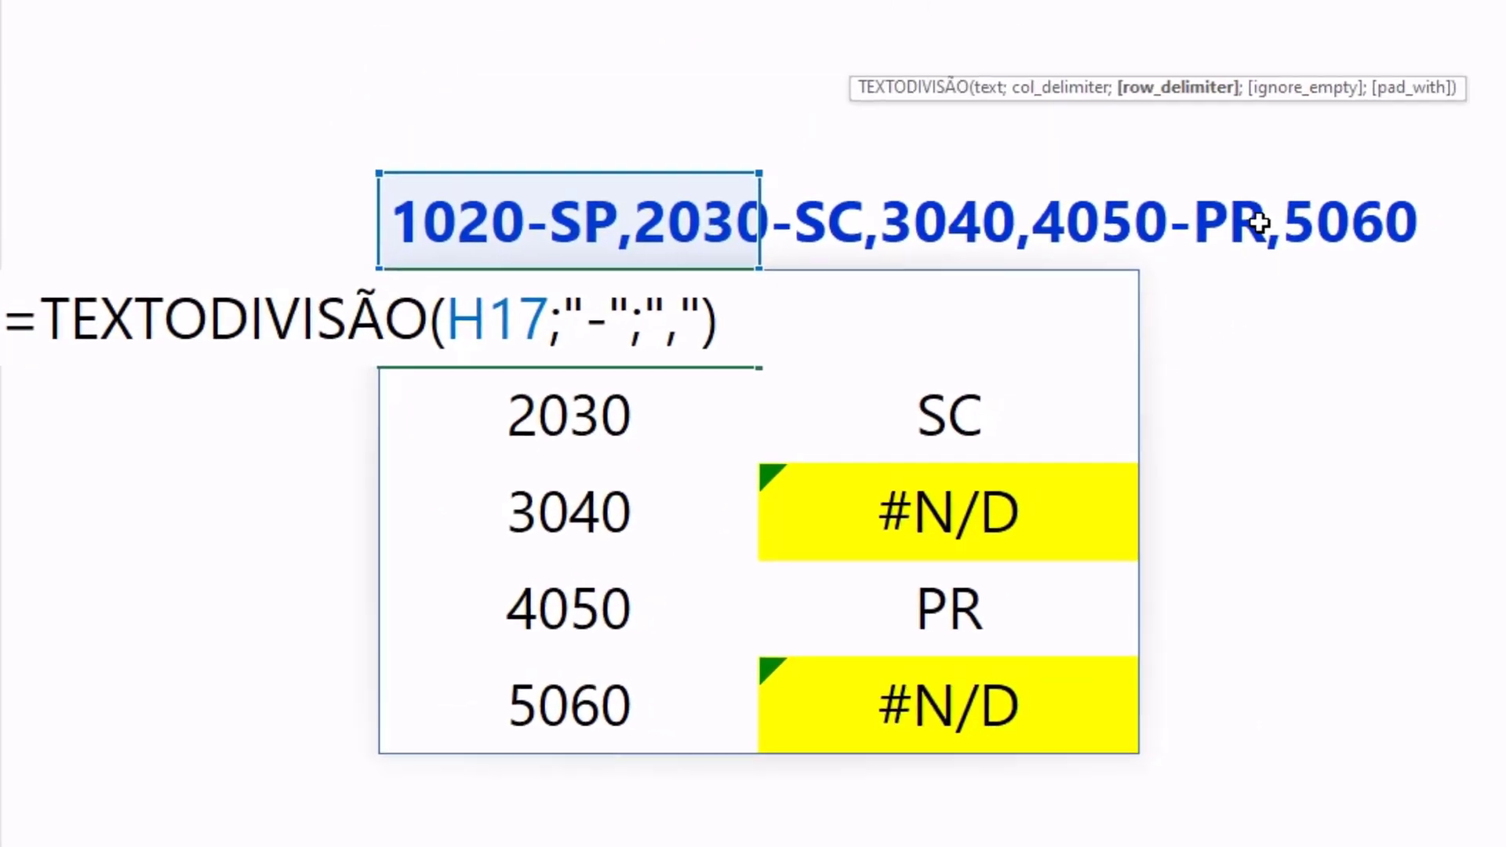
pyautogui.write(';')
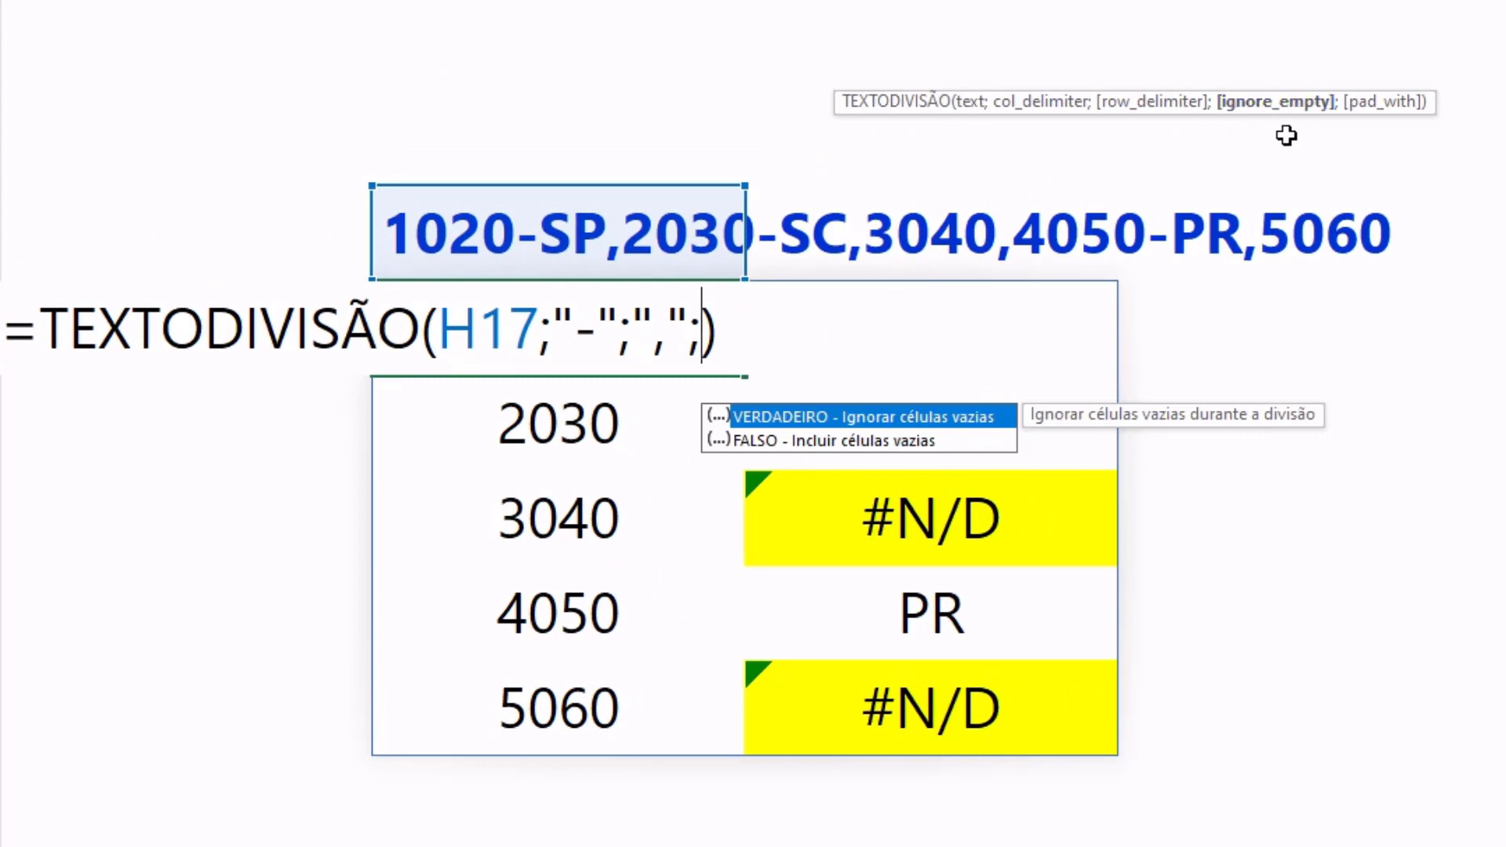
pyautogui.write(';')
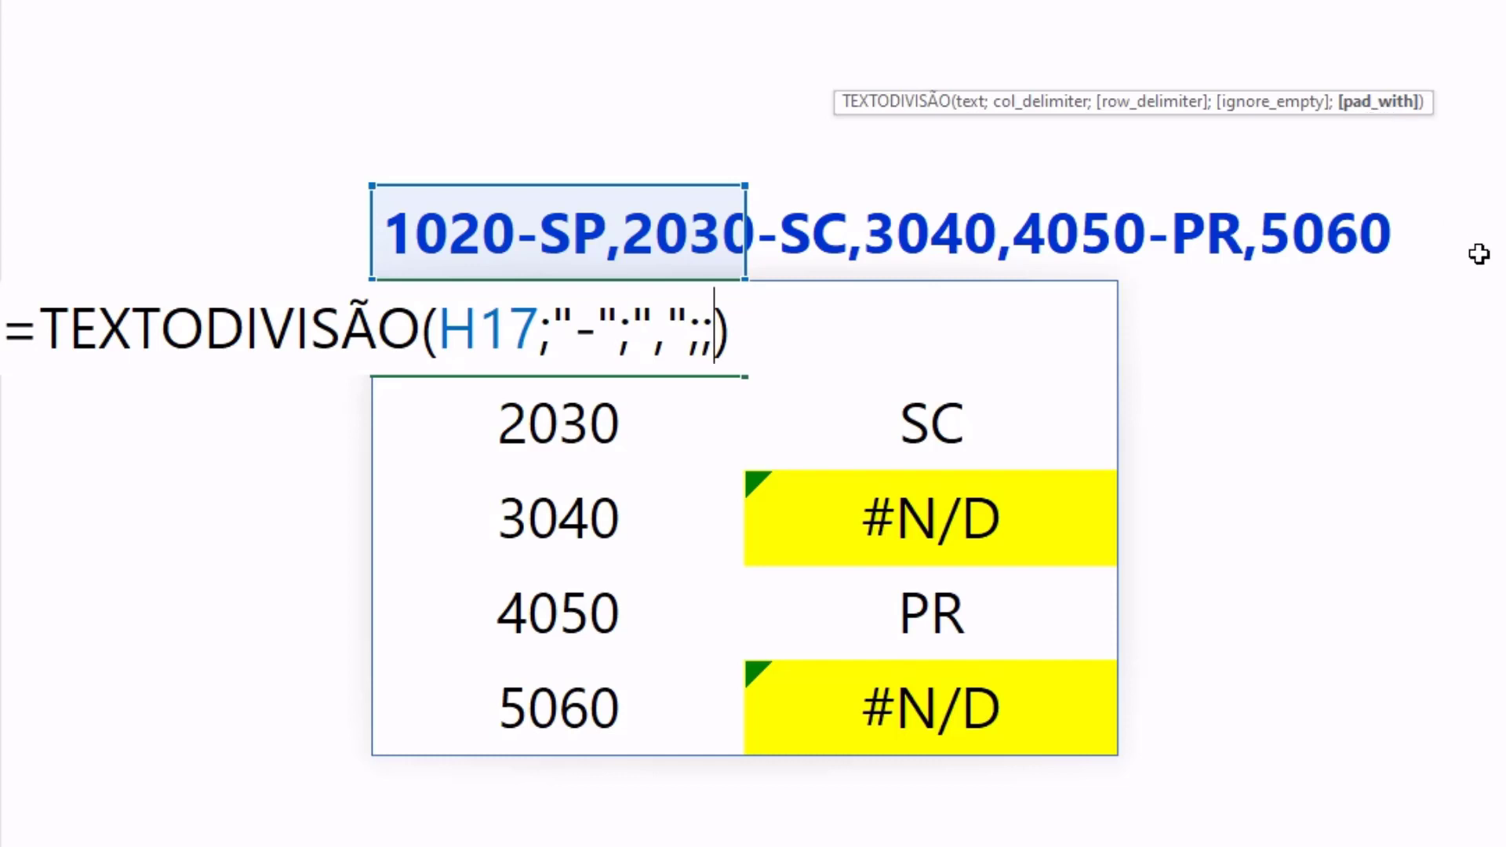
pyautogui.write('"')
pyautogui.write('S/')
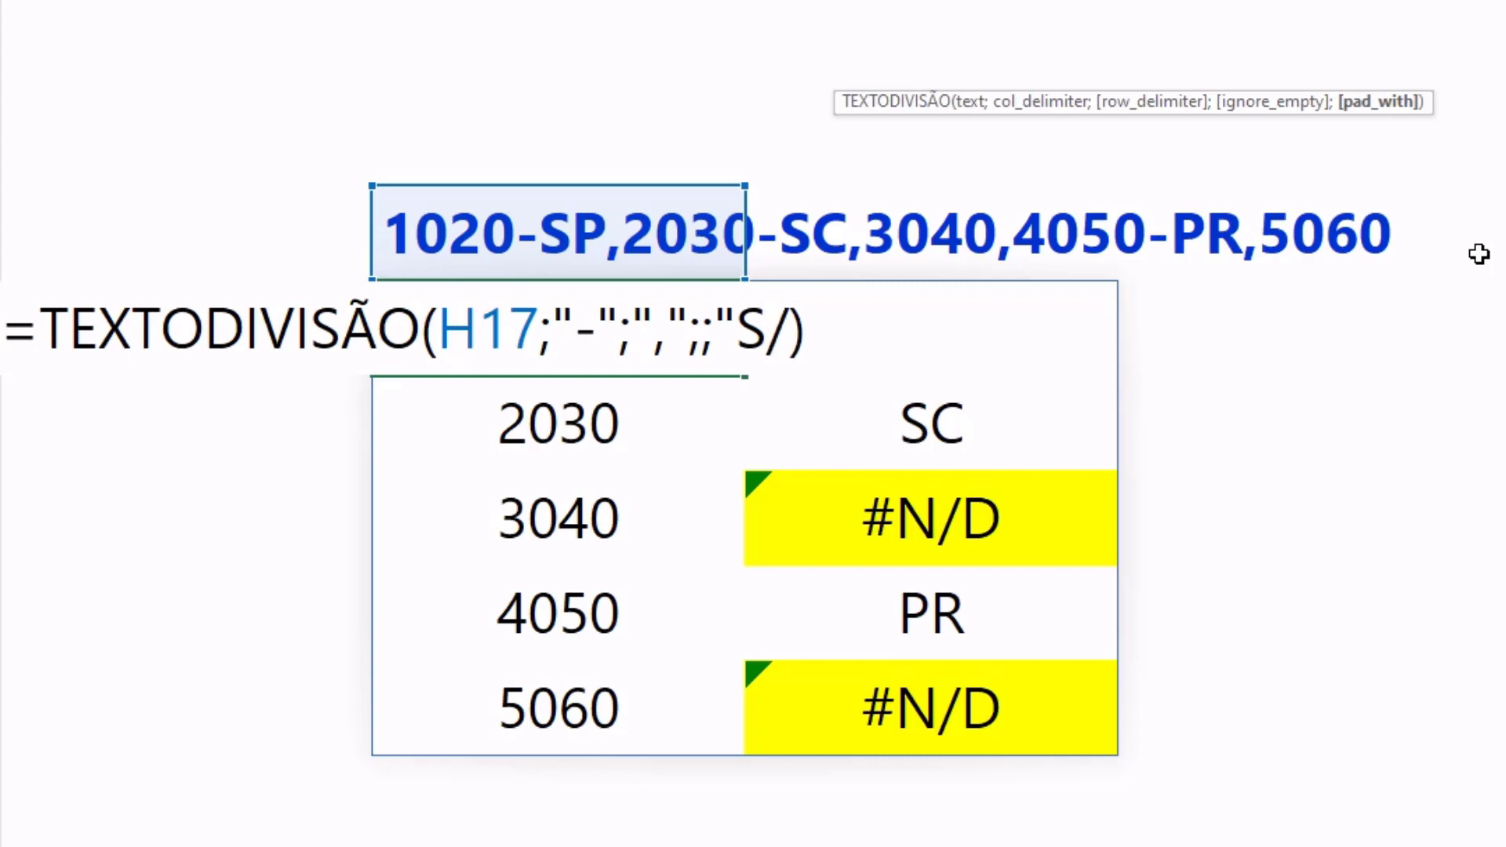
pyautogui.write('UF"')
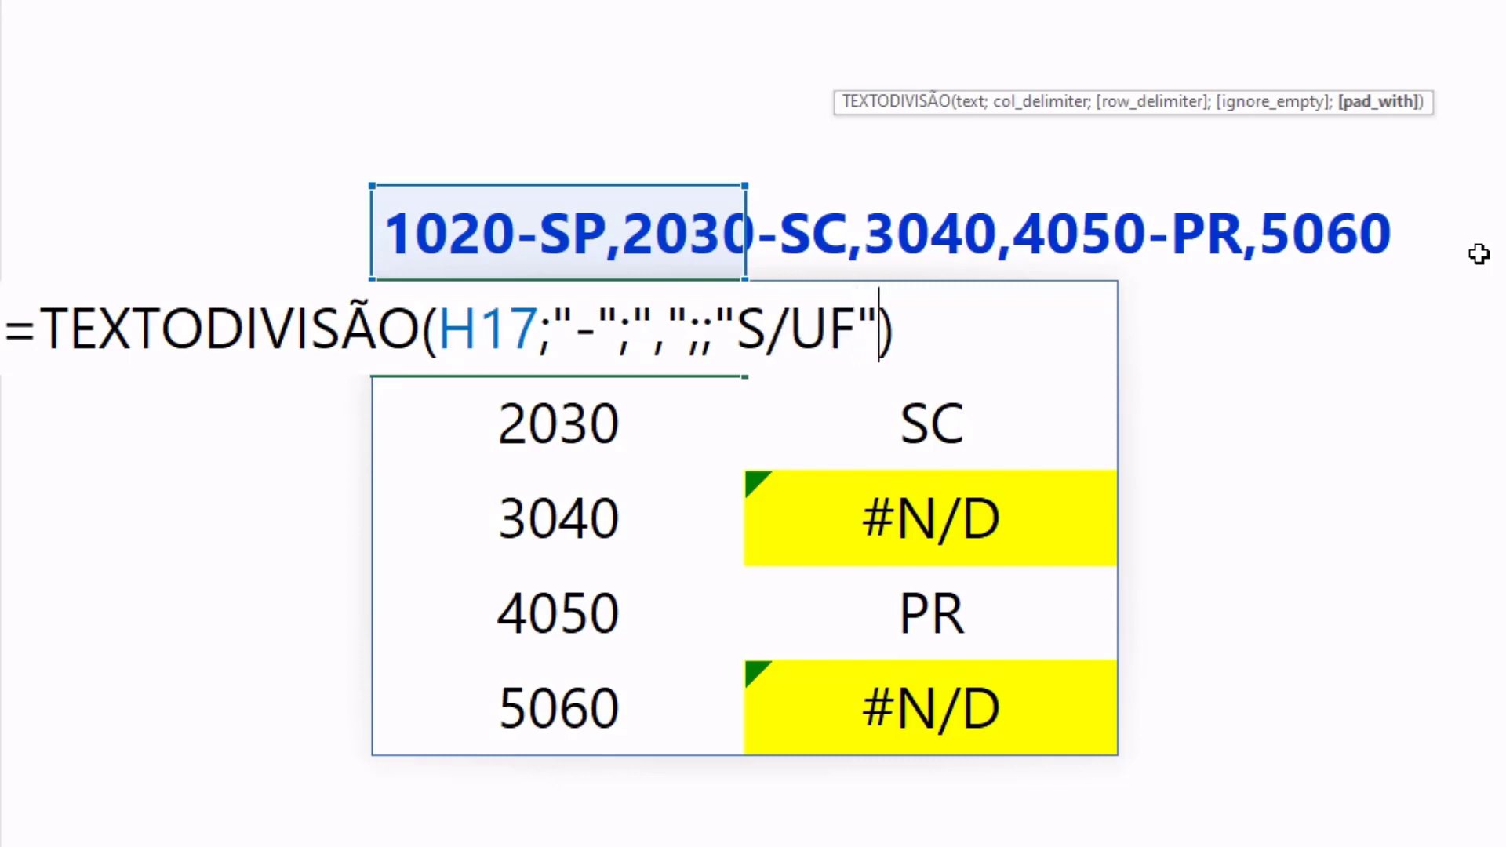
pyautogui.press('Return')
pyautogui.click(1018, 527)
pyautogui.click(1034, 690)
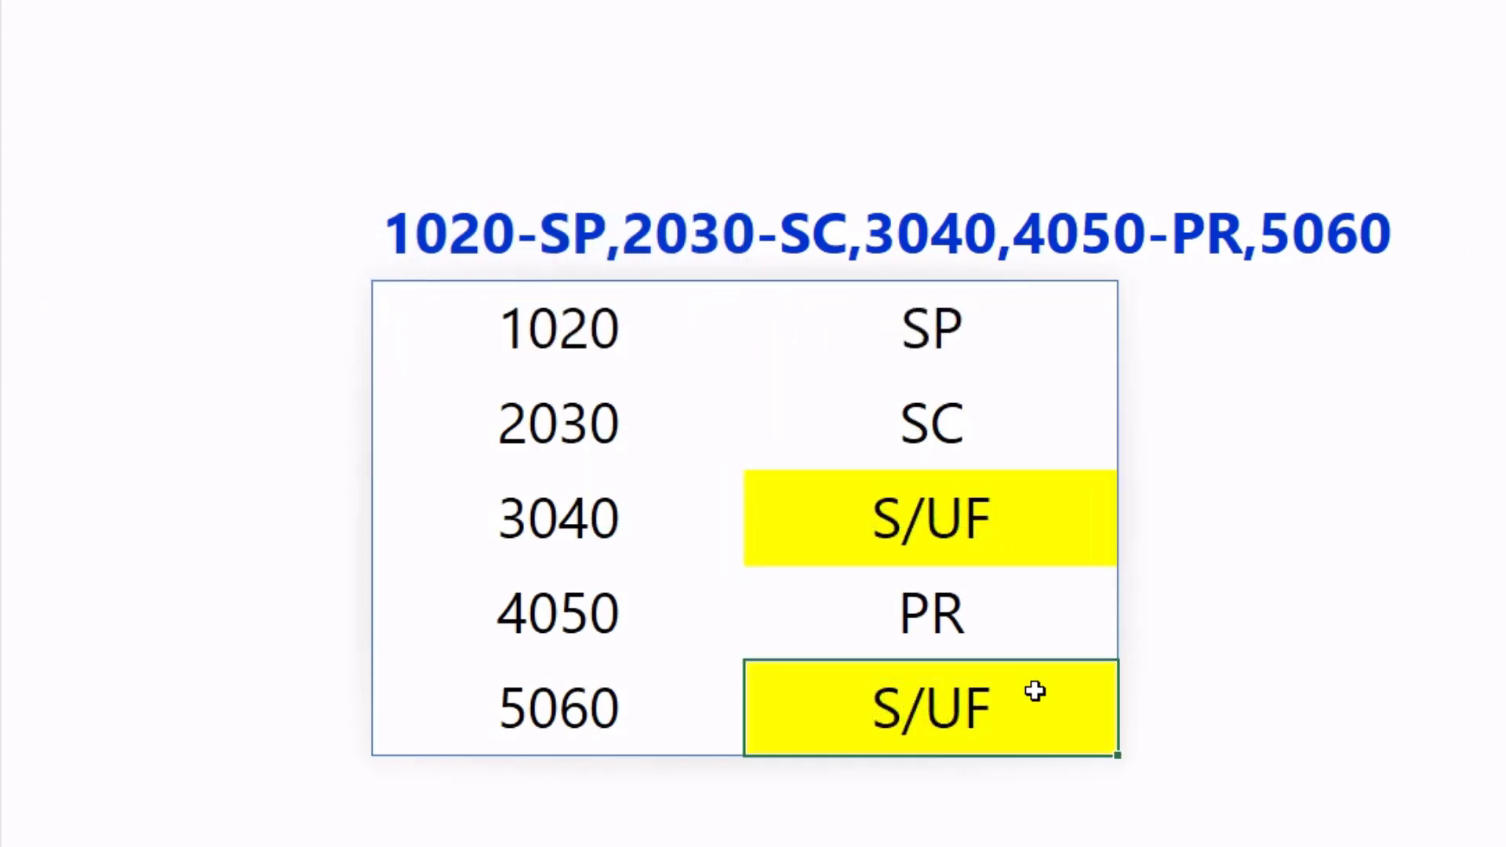
# Step: Append -MS after 5060 in the sample text so its split shows MS
pyautogui.click(423, 234)
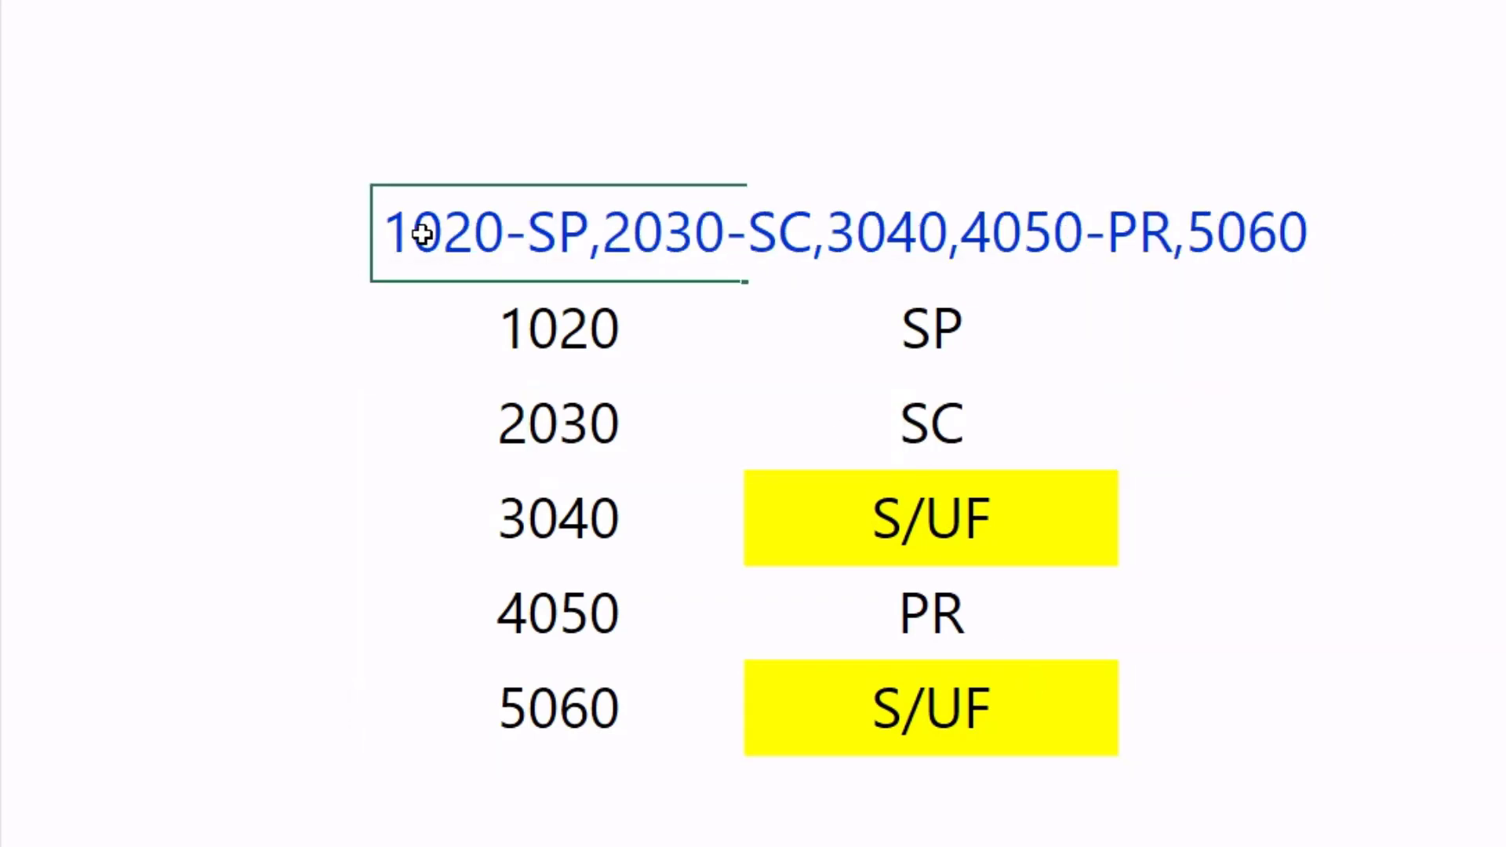
pyautogui.click(1335, 238)
pyautogui.write('-MS')
pyautogui.press('Return')
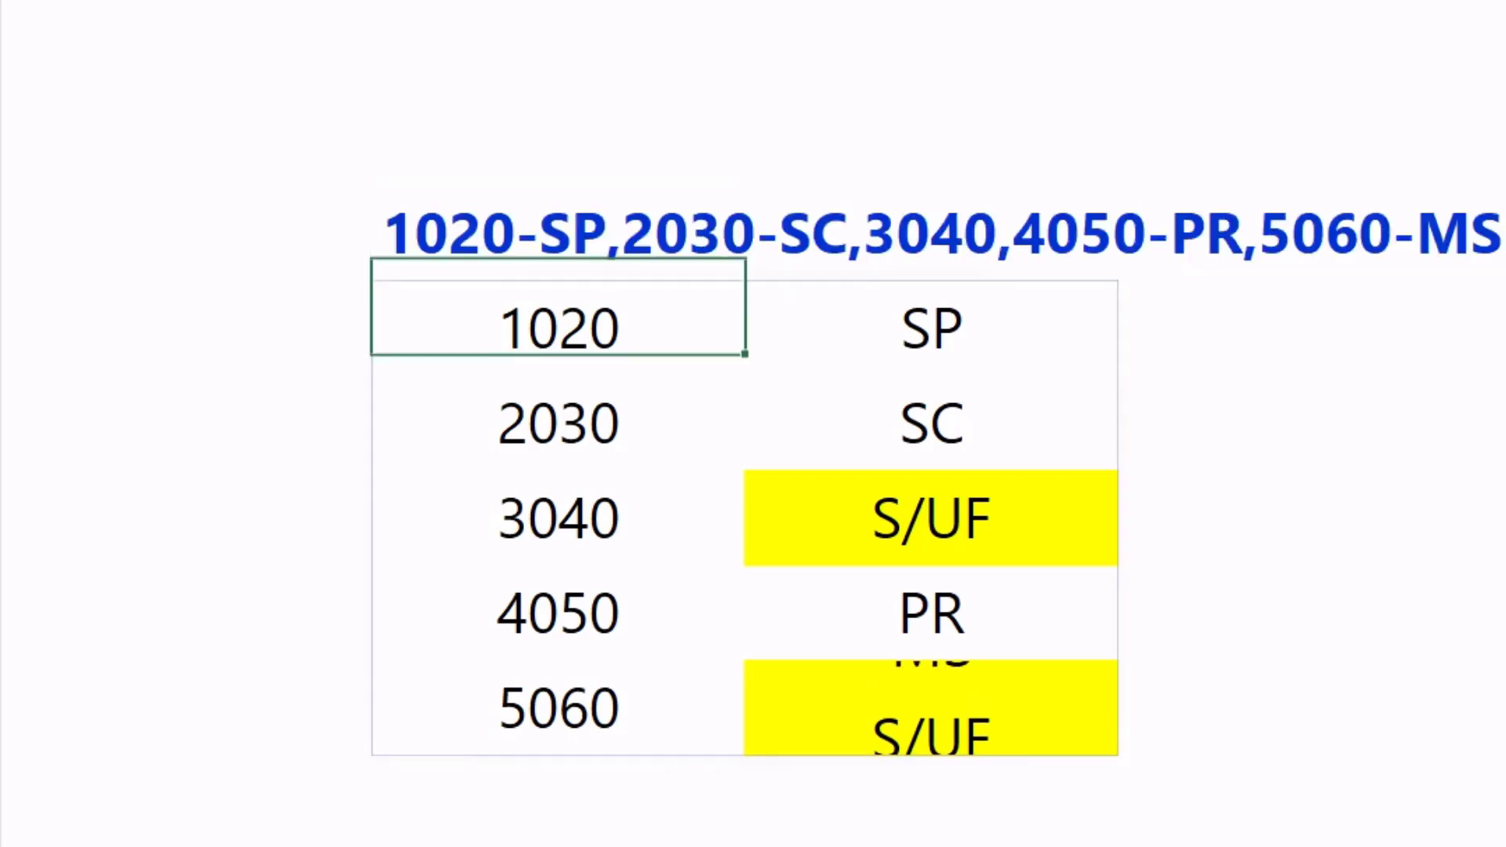
pyautogui.click(939, 726)
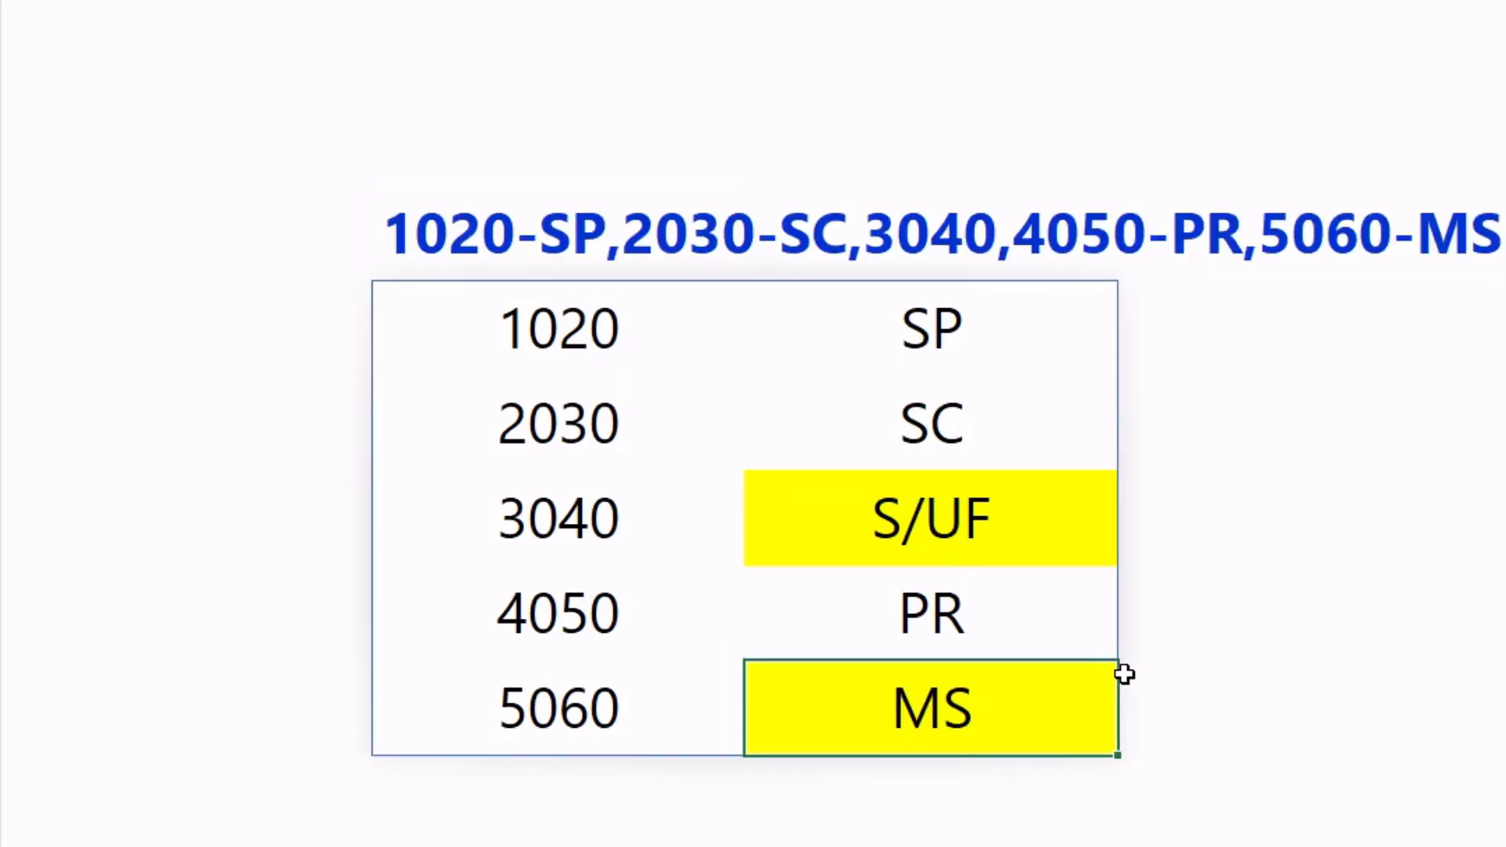
# Step: Delete -SP after 1020 so its state becomes S/UF
pyautogui.doubleClick(451, 235)
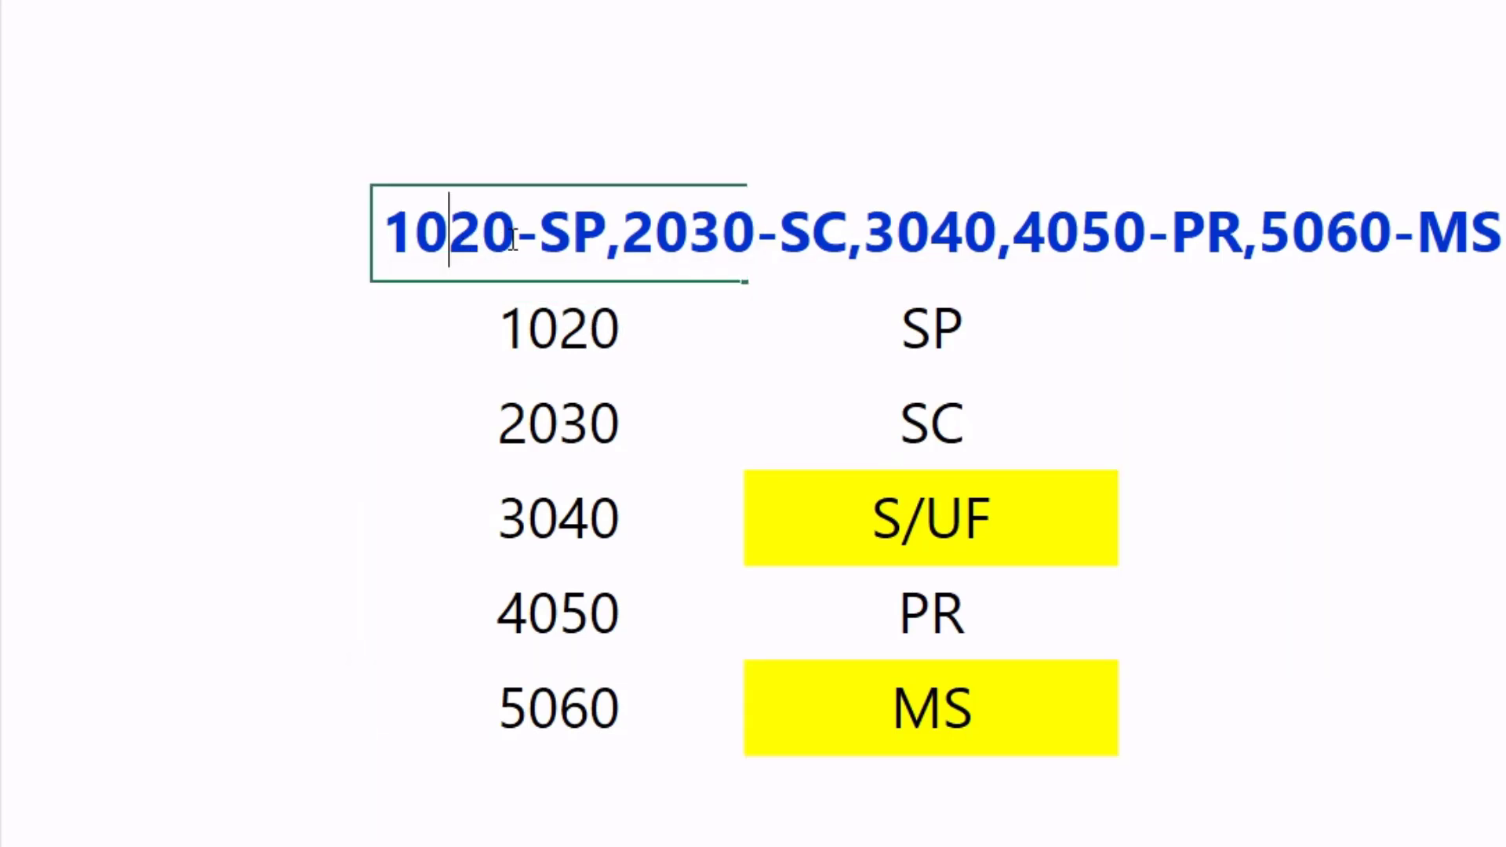
pyautogui.press('Right')
pyautogui.press('Right')
pyautogui.hotkey('shift', 'Right')
pyautogui.hotkey('shift', 'Right')
pyautogui.hotkey('shift', 'Right')
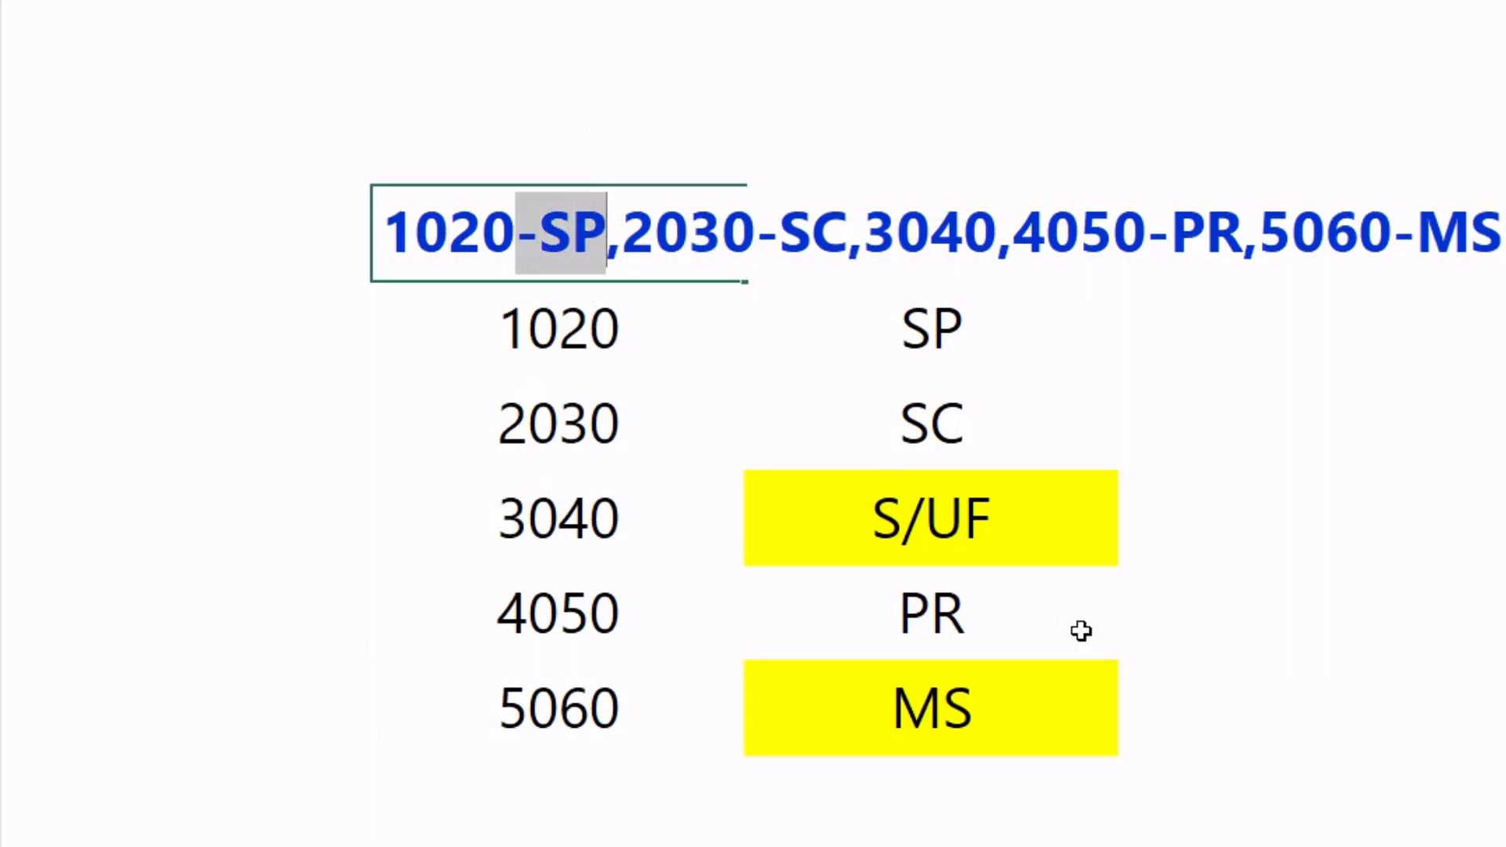
pyautogui.press('Delete')
pyautogui.press('Return')
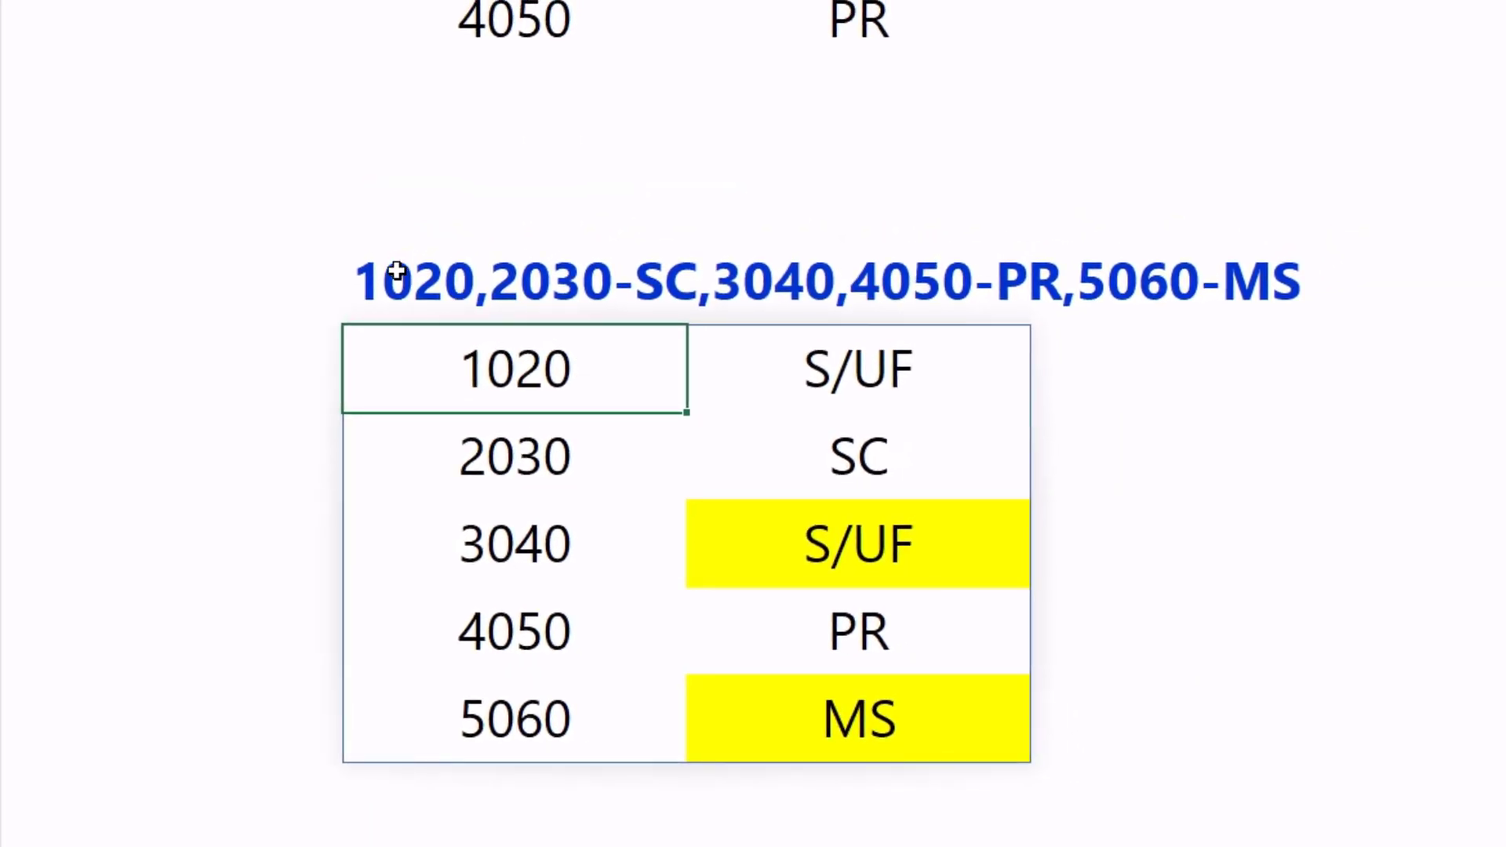
# Step: Append ,6070-PB to the end of the text, adding a 6070/PB row
pyautogui.doubleClick(396, 270)
pyautogui.press('End')
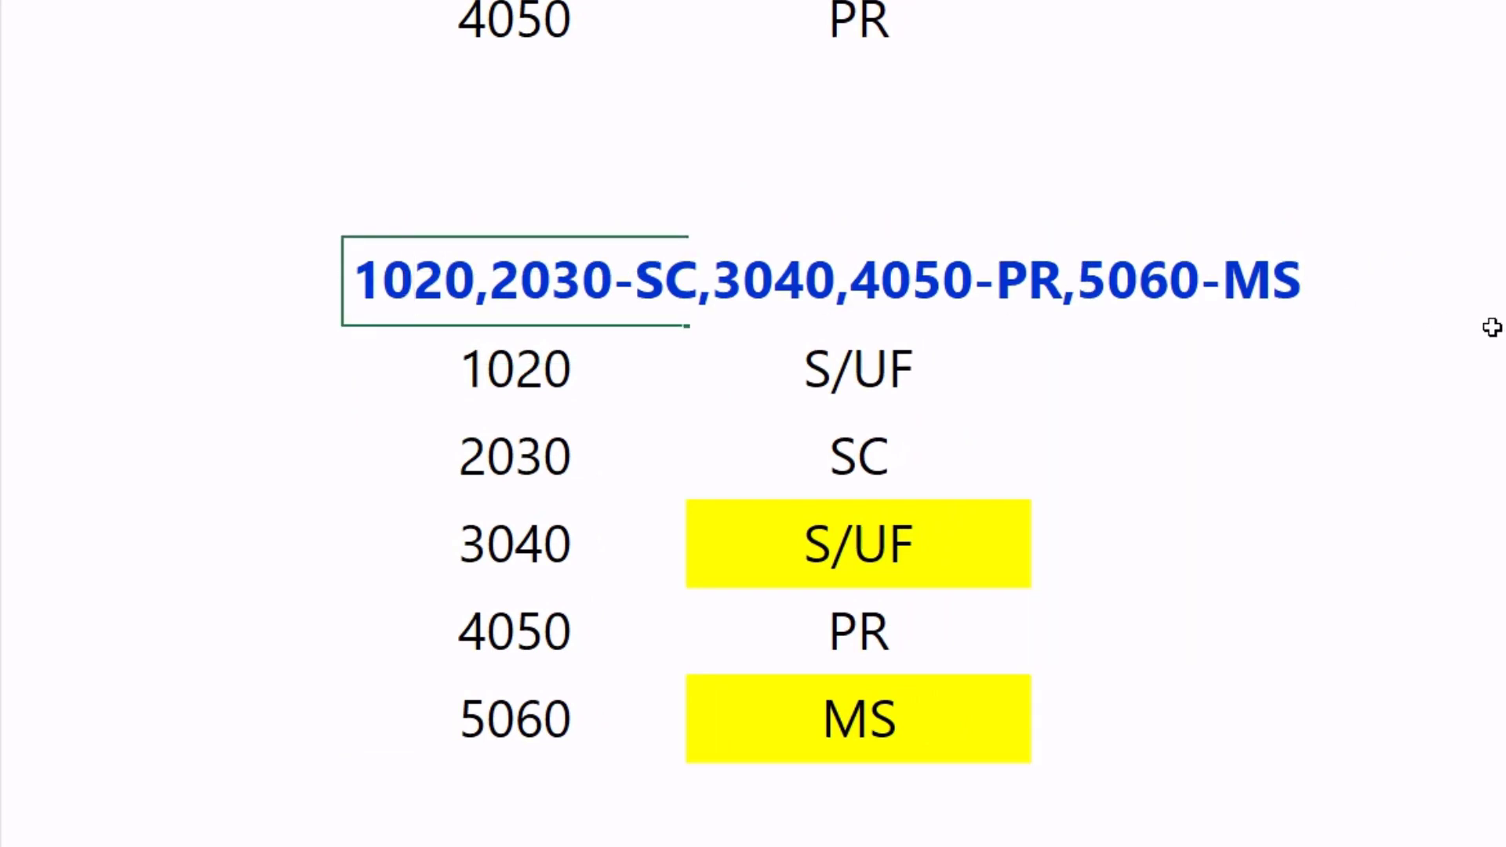
pyautogui.write(',6070')
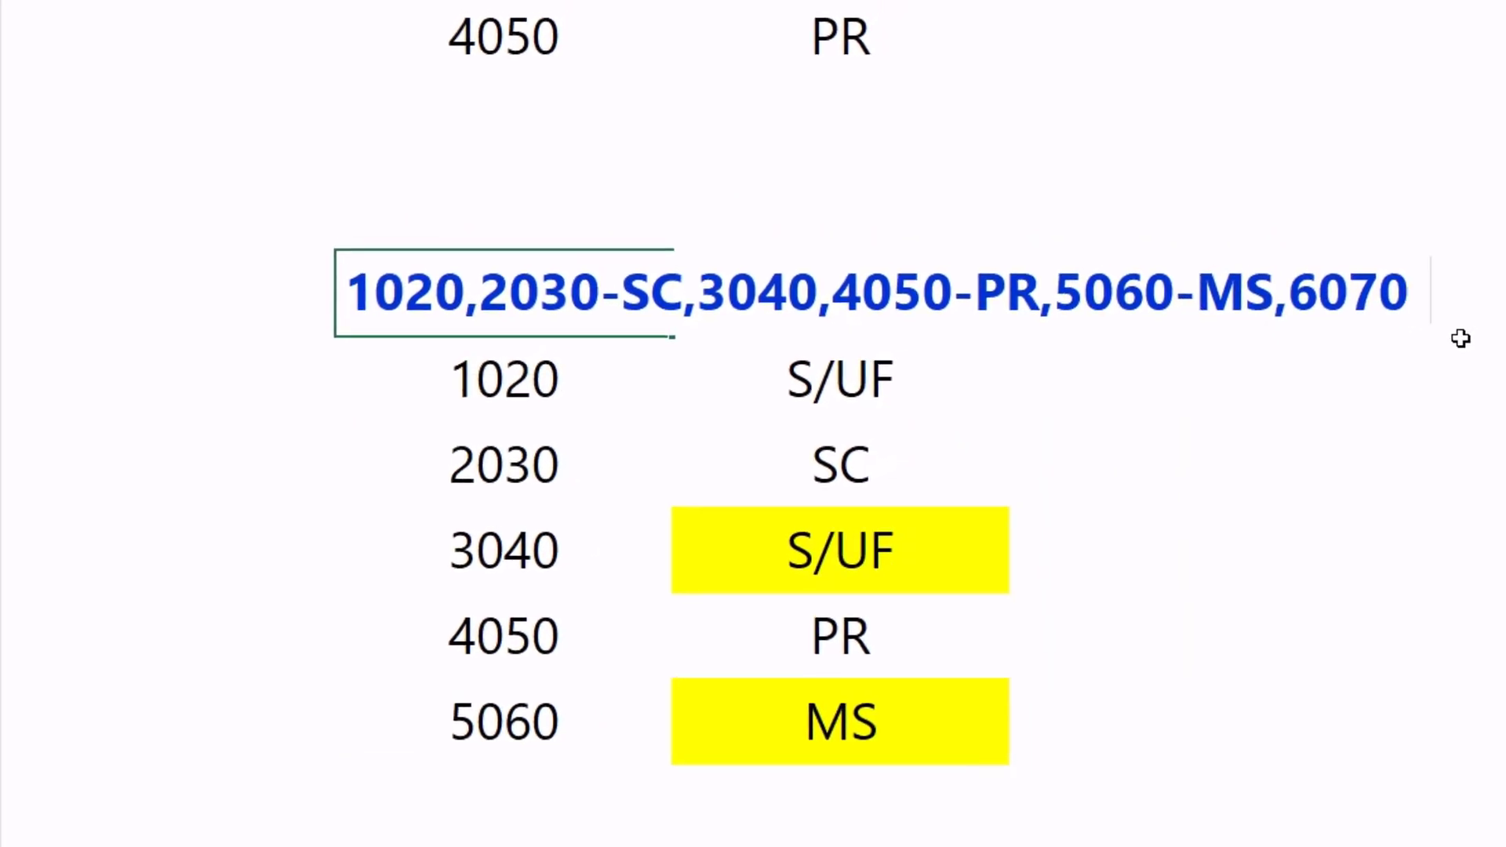
pyautogui.write('-PB')
pyautogui.press('Return')
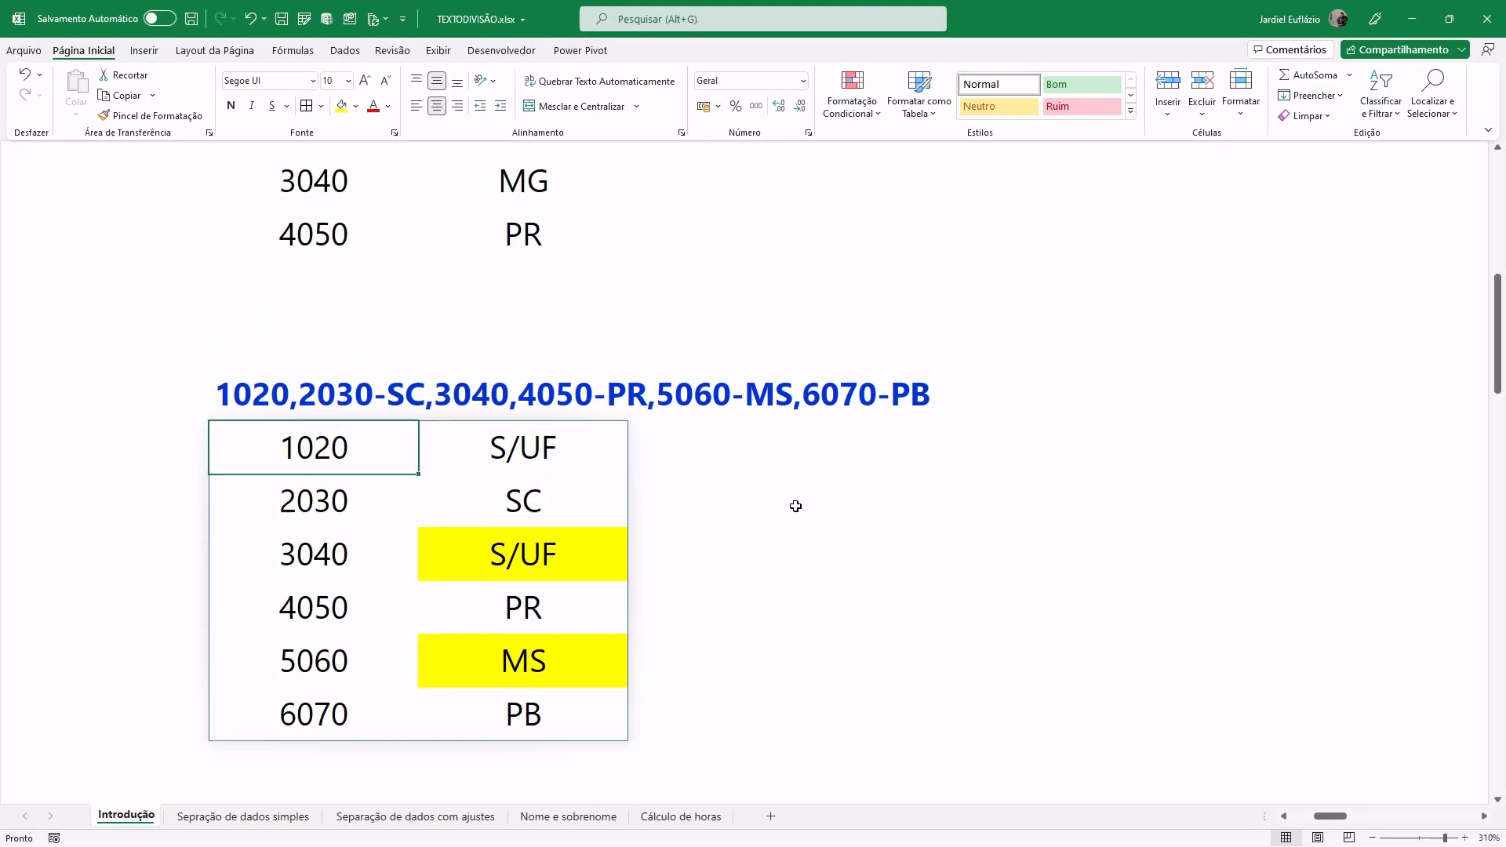
pyautogui.scroll(3, 796, 506)
pyautogui.scroll(3, 845, 574)
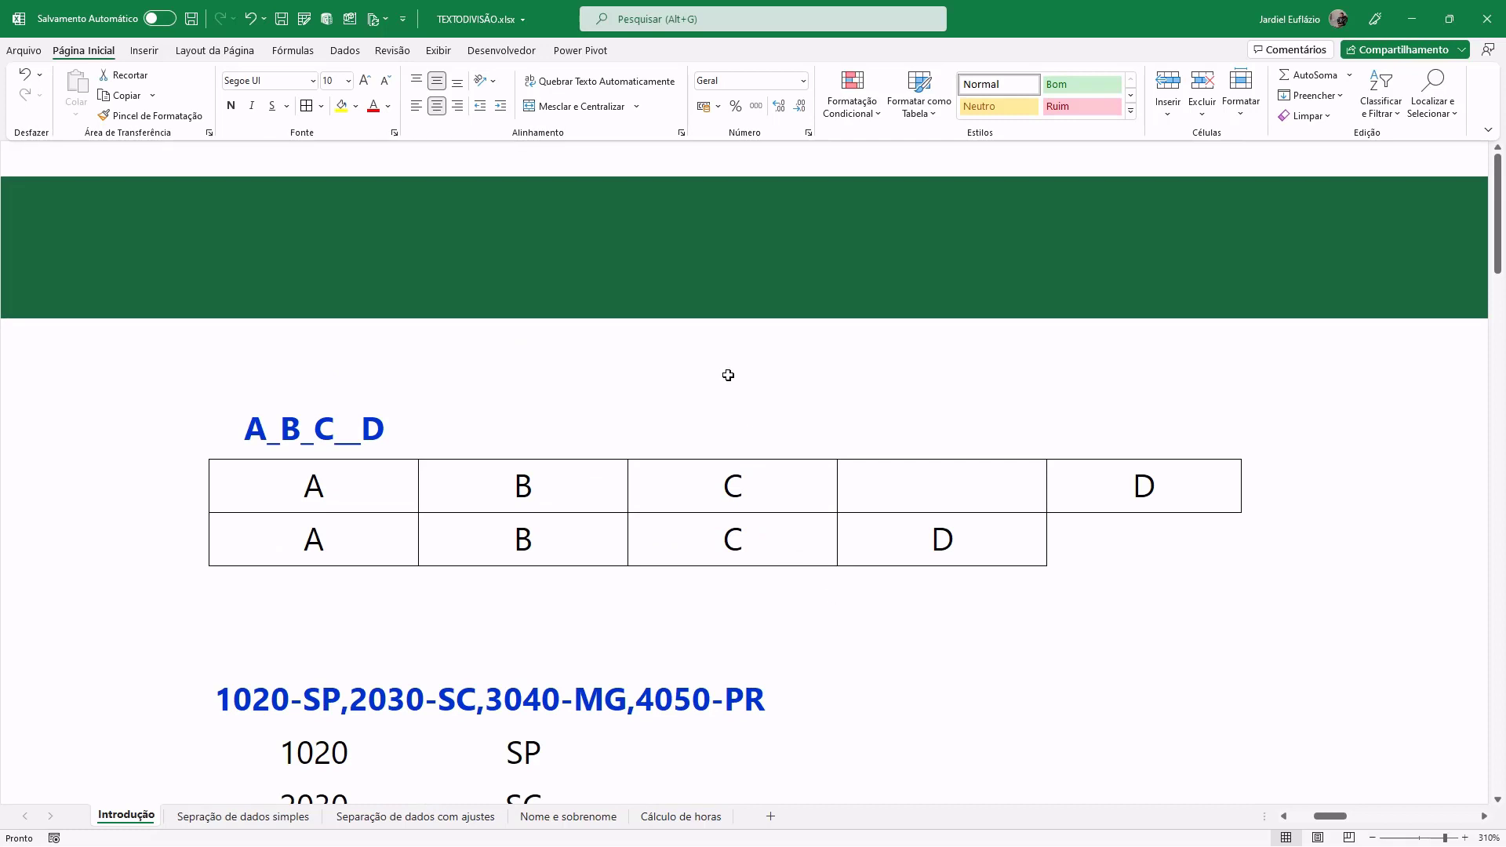
# Step: Return to A1, review the Introdução examples, then go to the Separação de dados simples sheet
pyautogui.click(711, 300)
pyautogui.press('Up')
pyautogui.hotkey('ctrl', 'Home')
pyautogui.keyDown('ctrl'); pyautogui.scroll(-3, 710, 299); pyautogui.keyUp('ctrl')
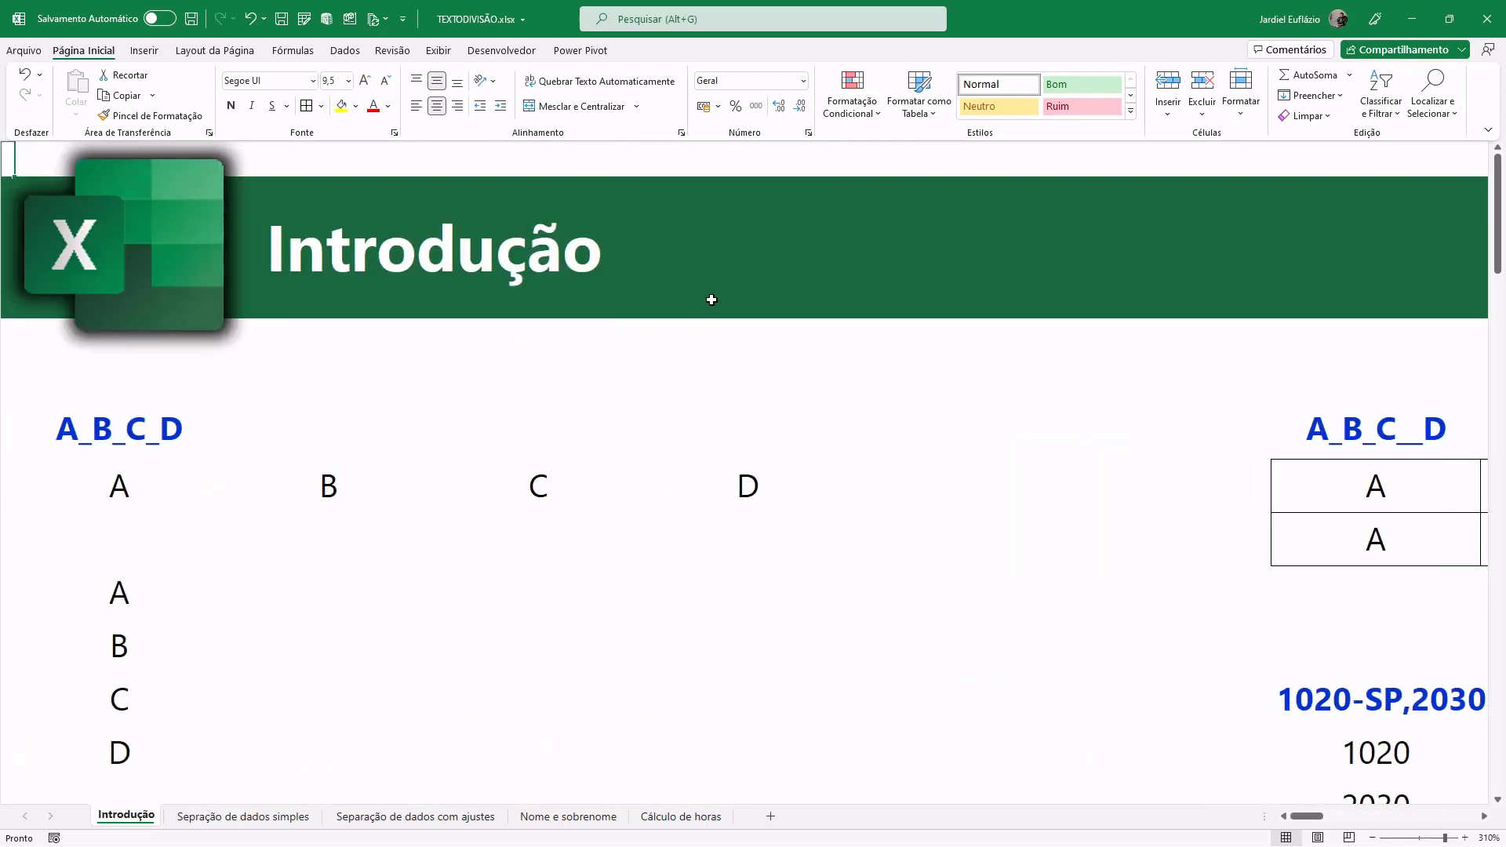
pyautogui.keyDown('ctrl'); pyautogui.scroll(-3, 726, 413); pyautogui.keyUp('ctrl')
pyautogui.keyDown('ctrl'); pyautogui.scroll(-3, 726, 412); pyautogui.keyUp('ctrl')
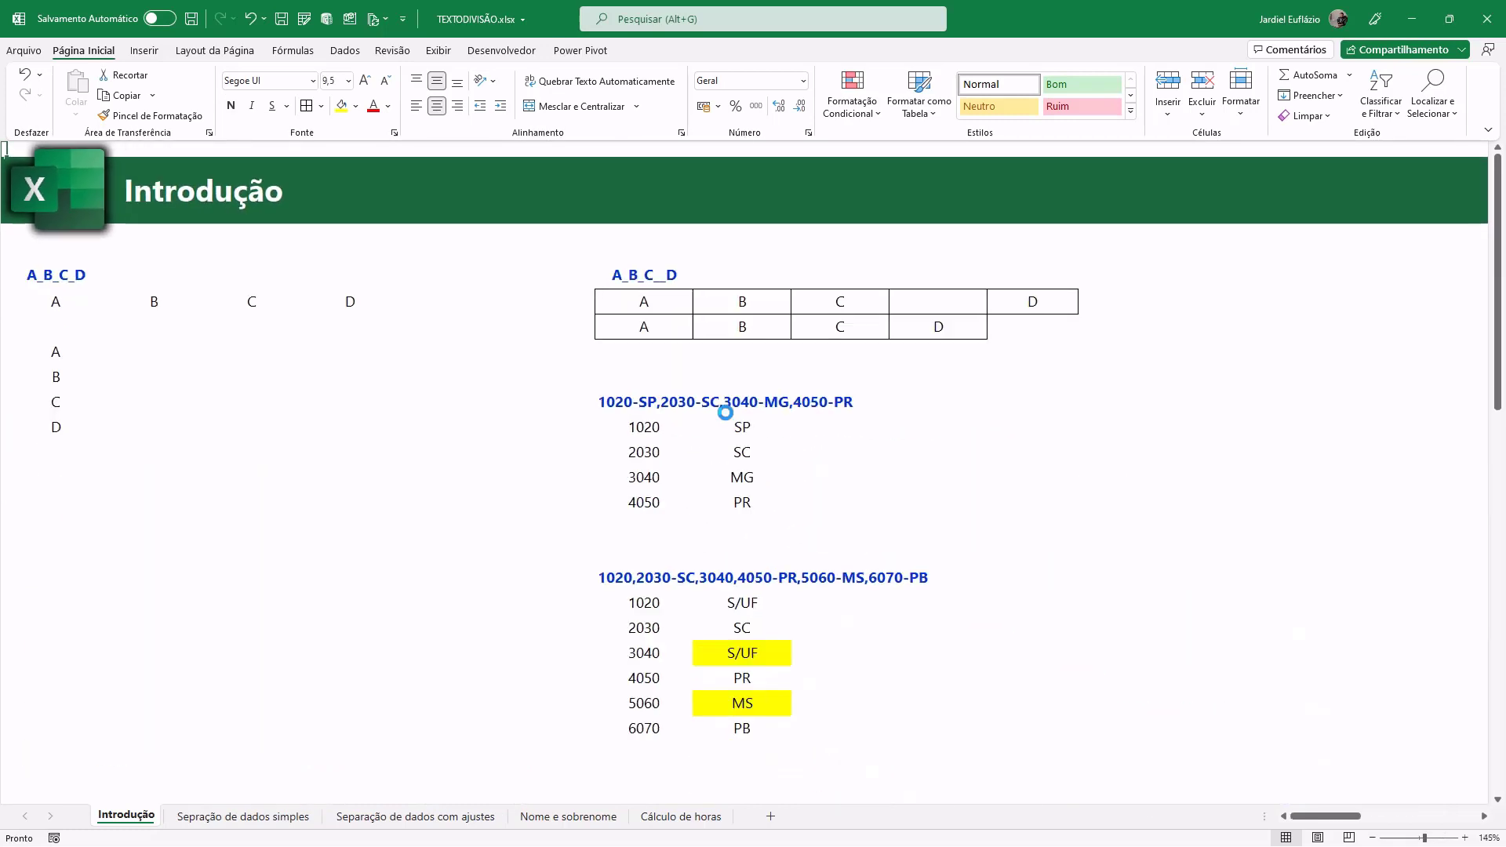
pyautogui.keyDown('ctrl'); pyautogui.scroll(-2, 725, 413); pyautogui.keyUp('ctrl')
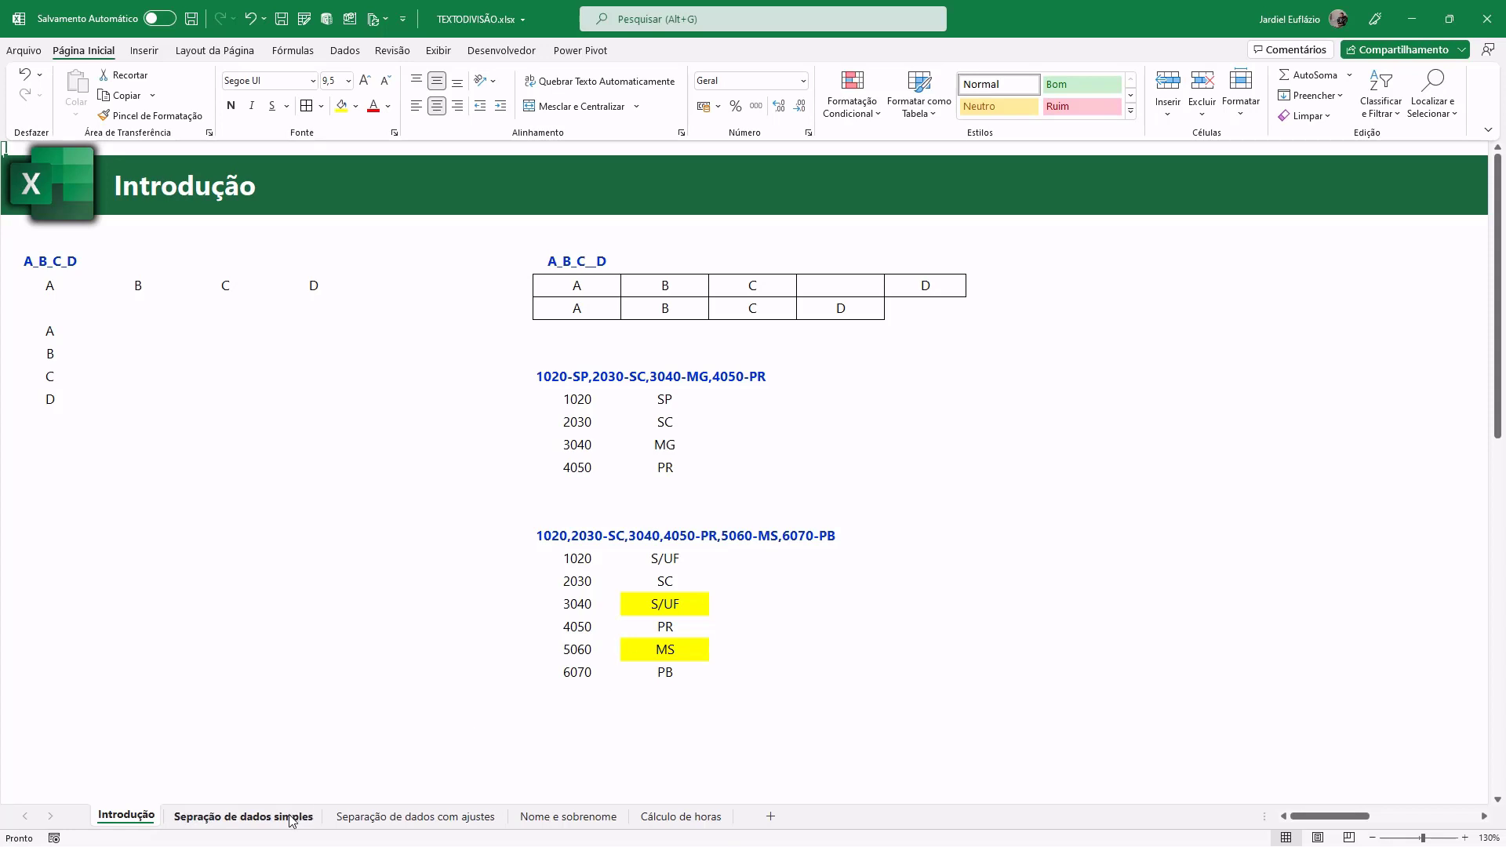
pyautogui.click(251, 816)
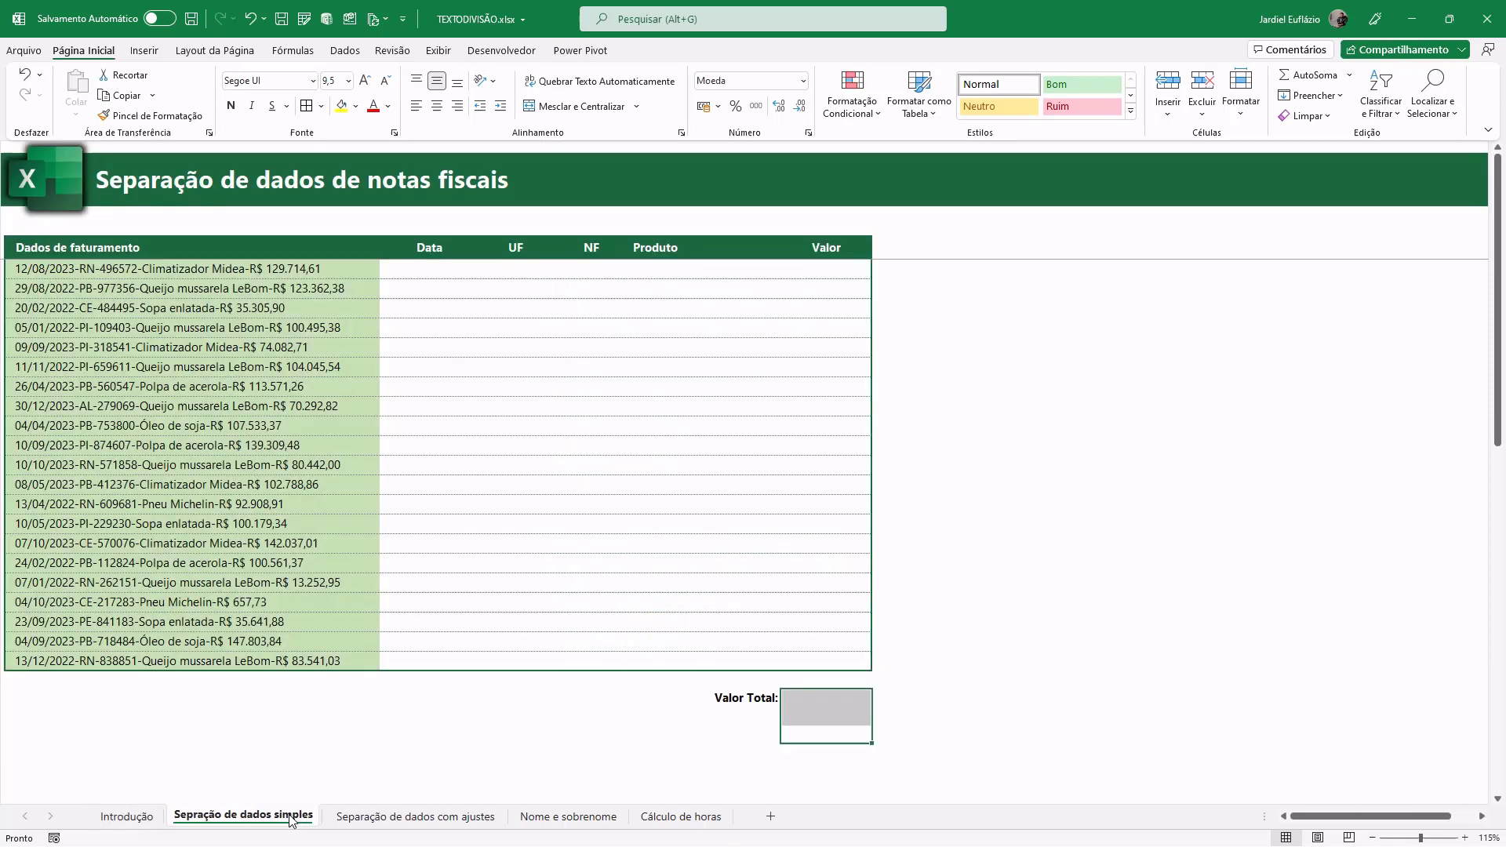
pyautogui.click(437, 269)
pyautogui.scroll(4, 502, 598)
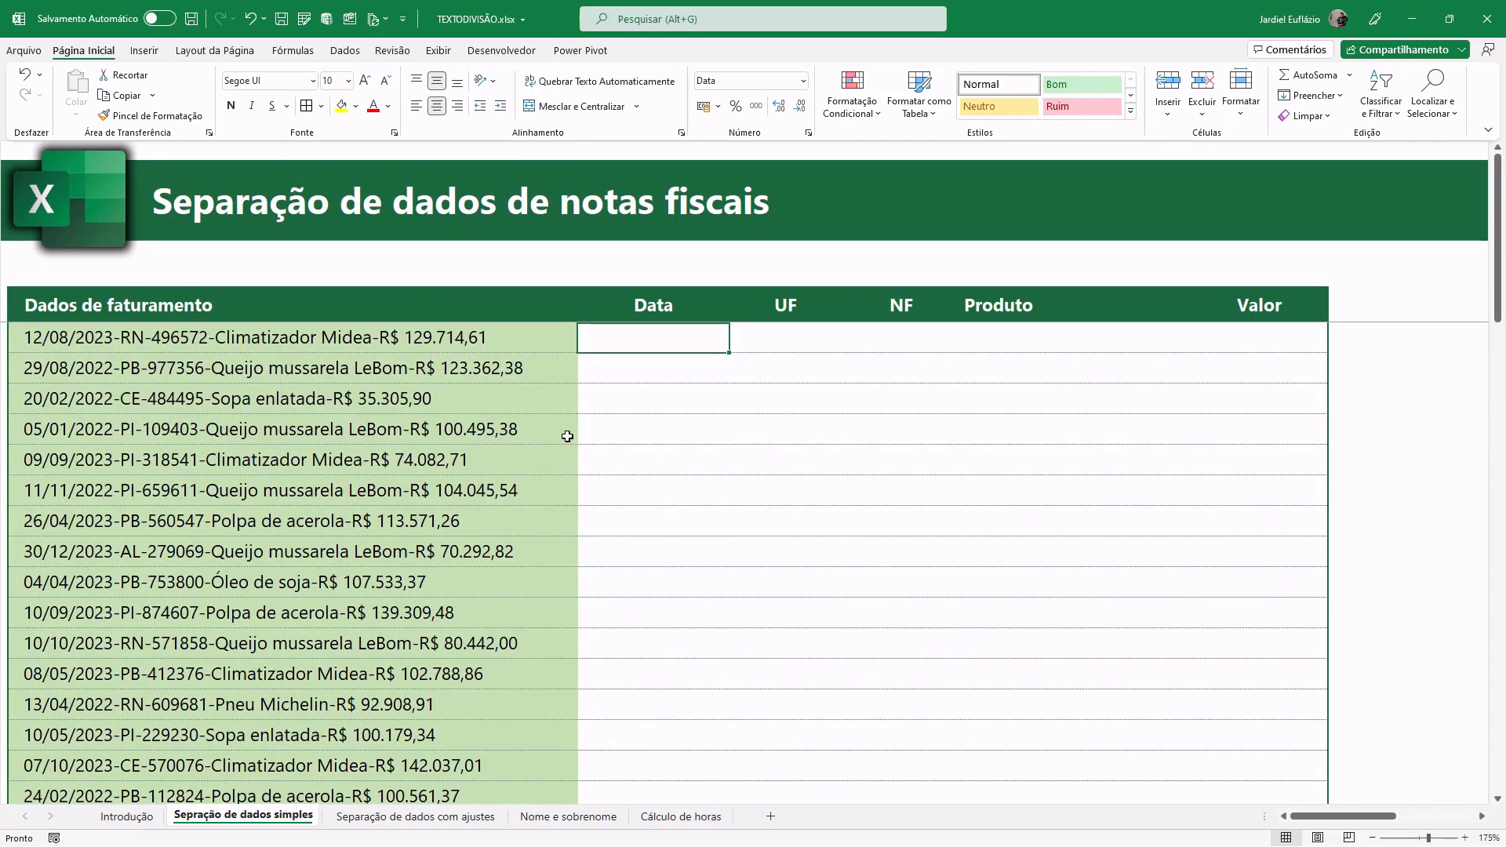
pyautogui.press('Left')
pyautogui.hotkey('ctrl', 'shift', 'Down')
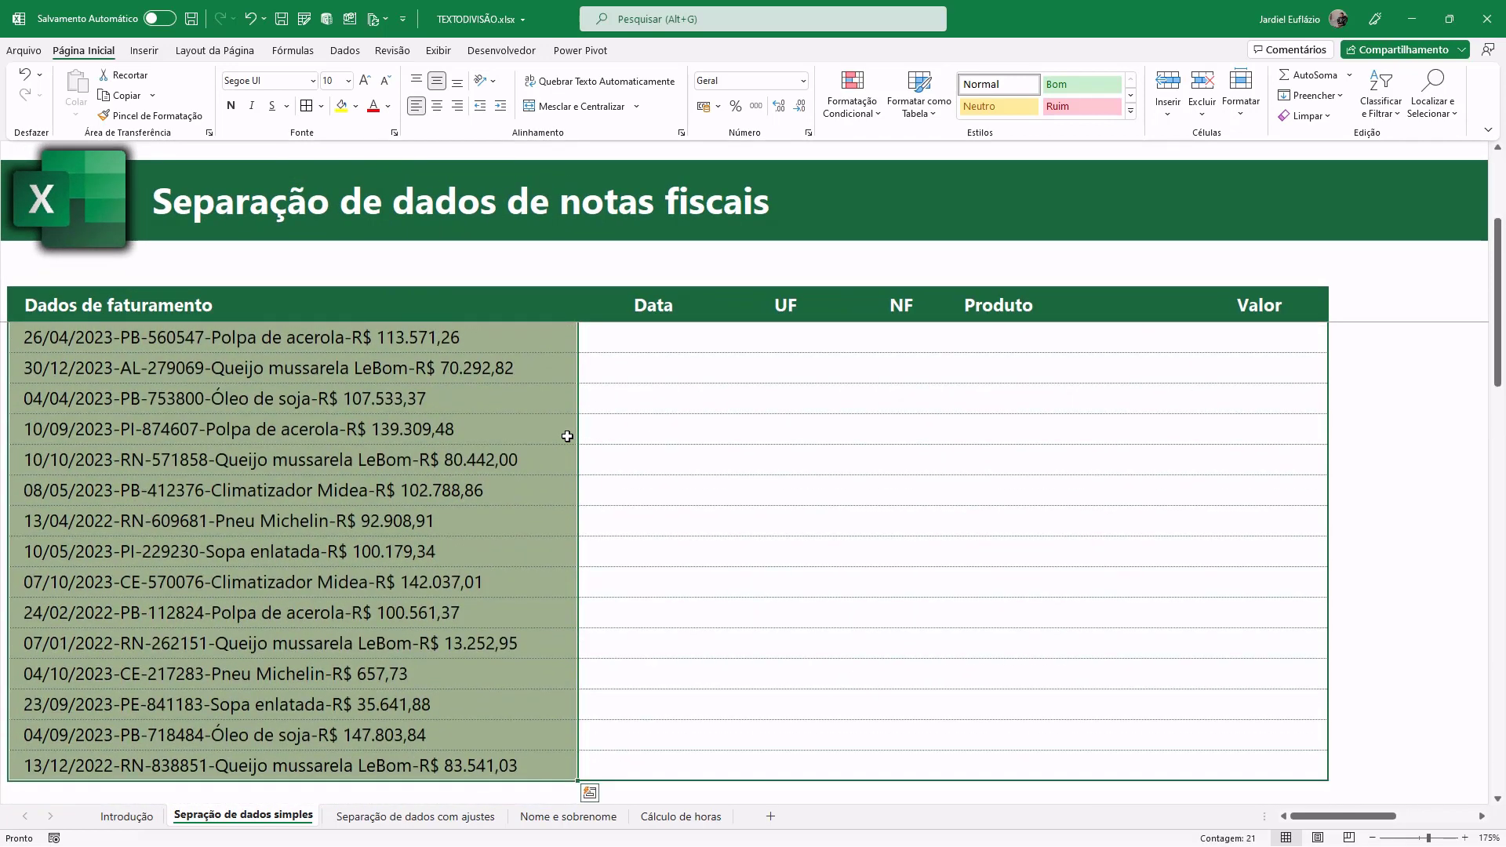
pyautogui.scroll(2, 582, 488)
pyautogui.click(820, 425)
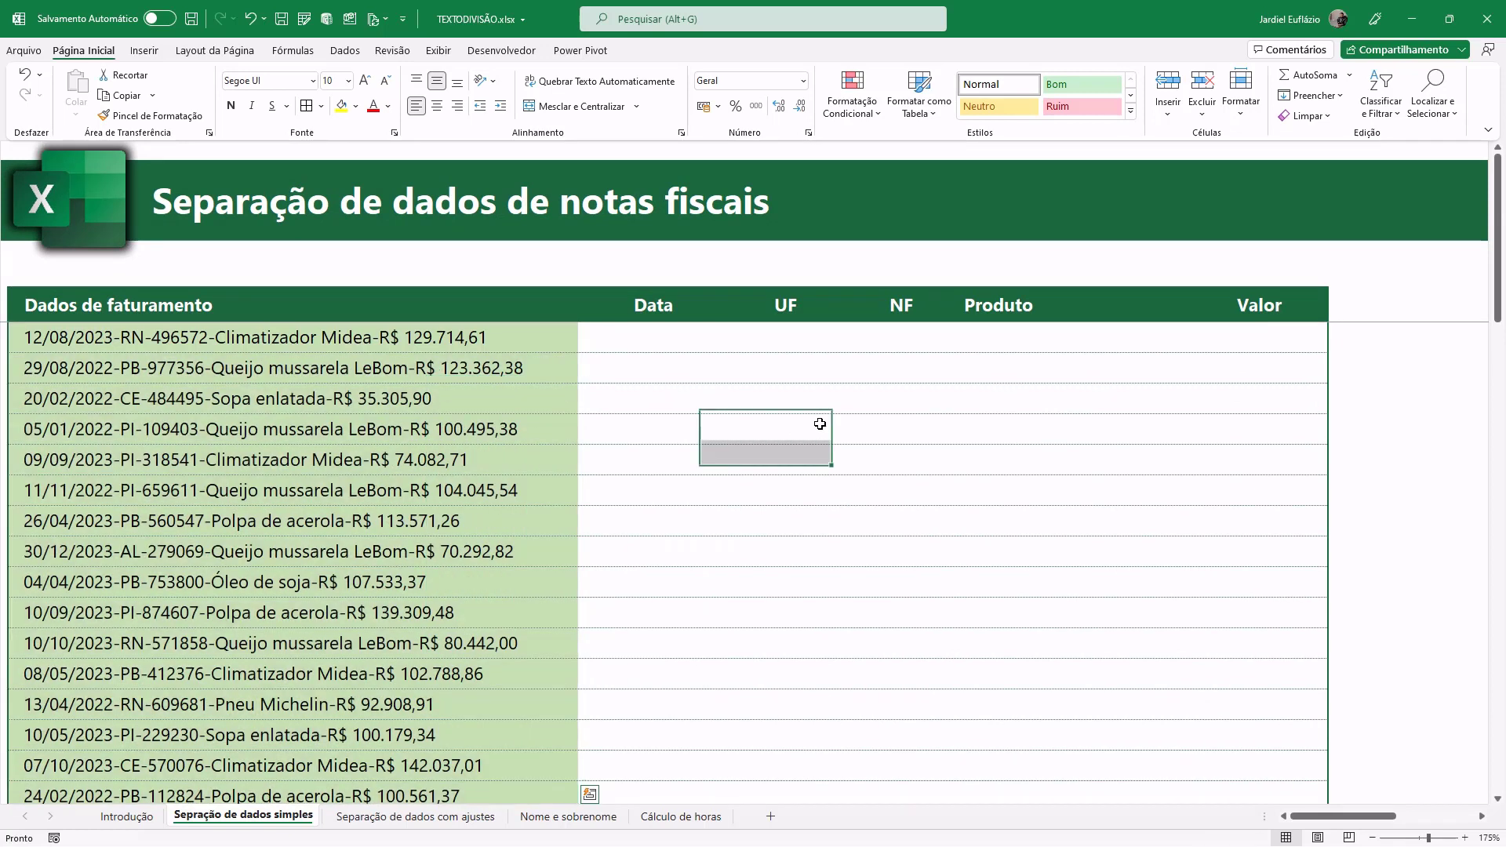
pyautogui.moveTo(638, 313); pyautogui.dragTo(1241, 521)
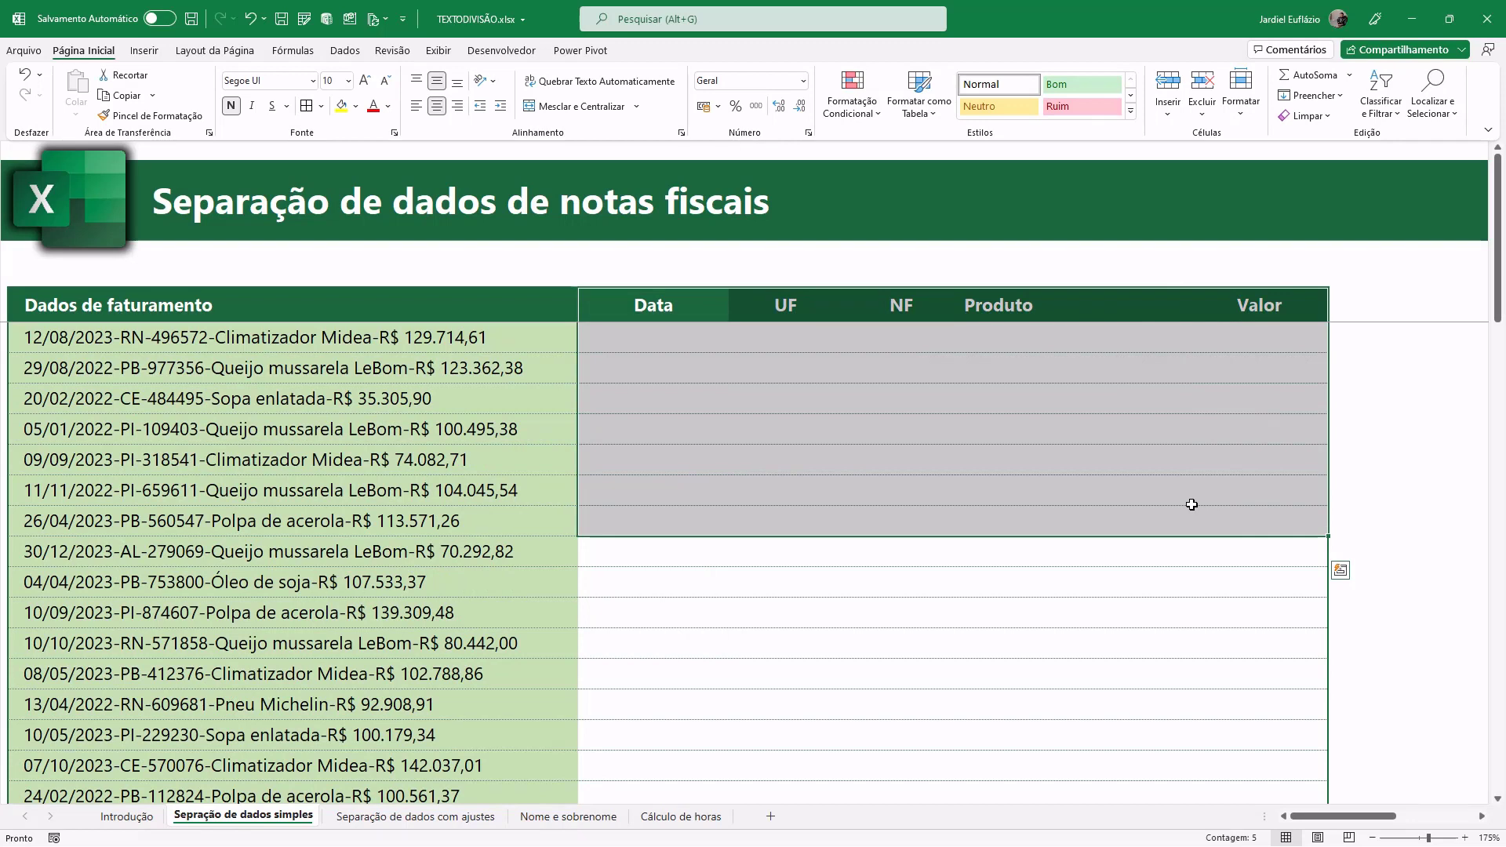
pyautogui.doubleClick(111, 337)
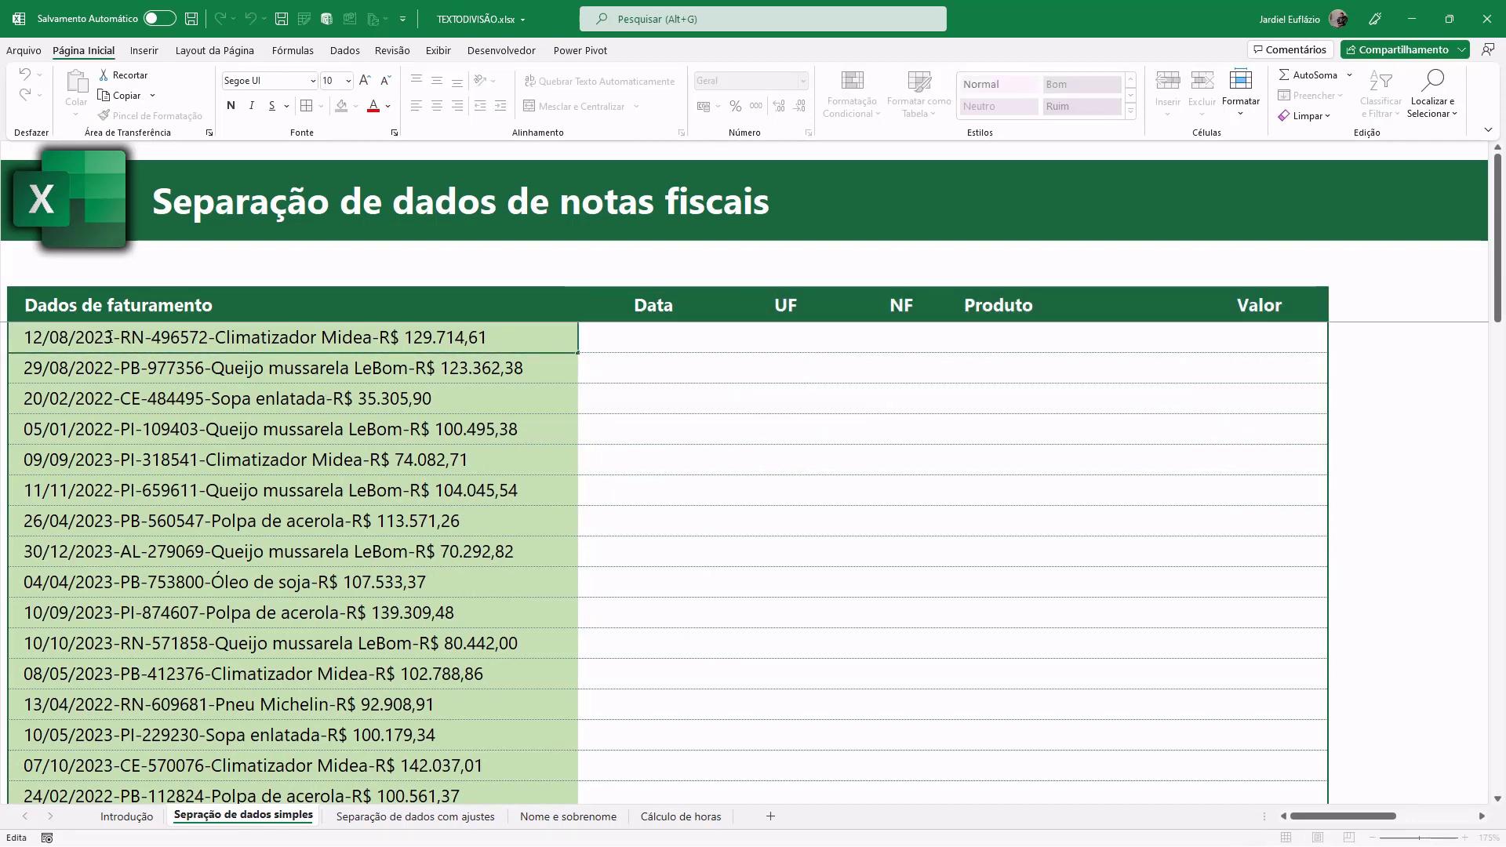
pyautogui.moveTo(111, 337); pyautogui.dragTo(24, 337)
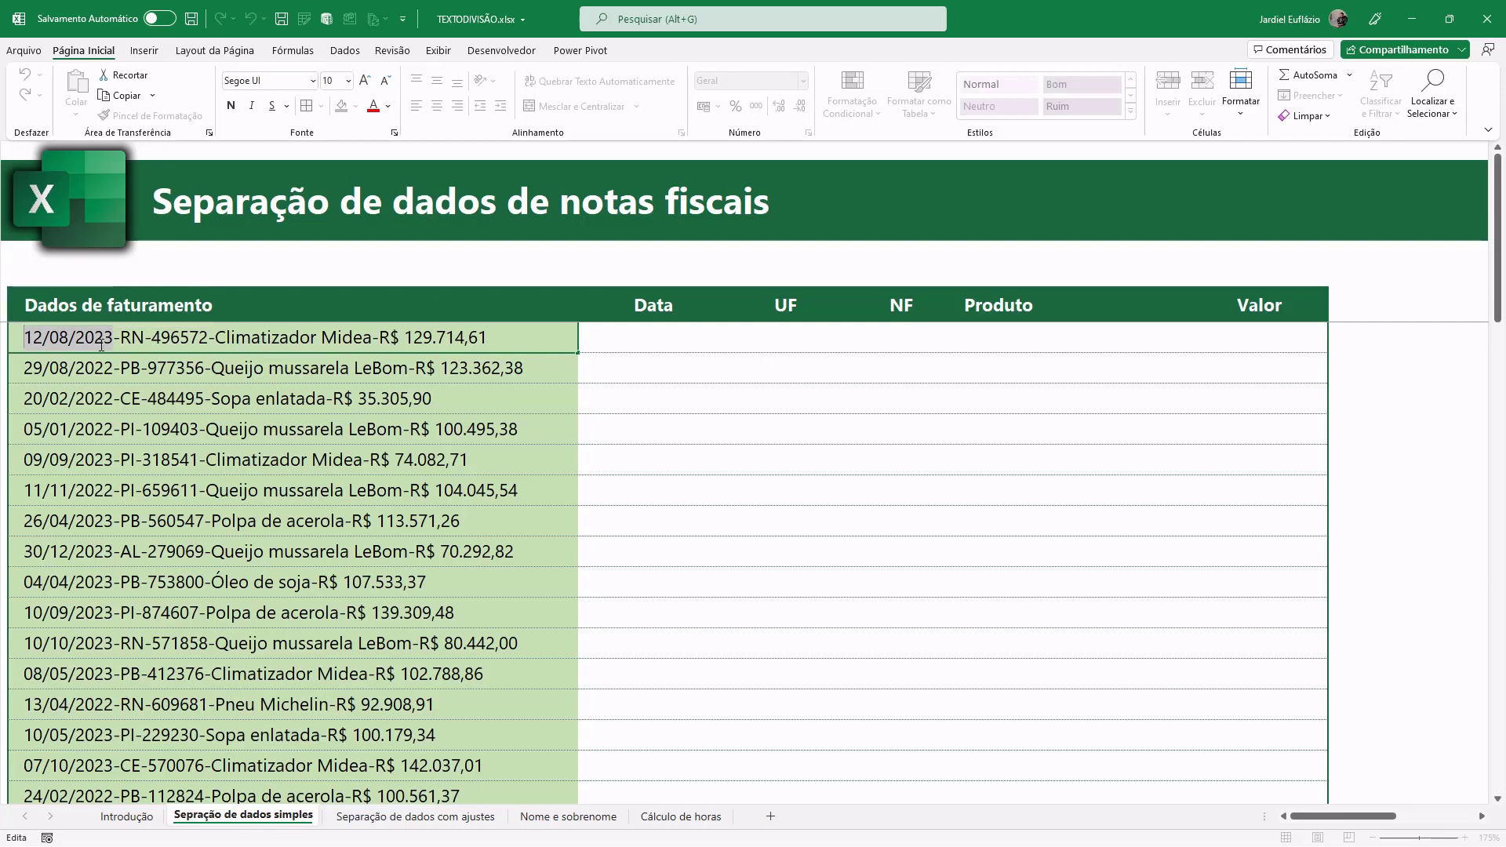
pyautogui.moveTo(120, 336); pyautogui.dragTo(145, 336)
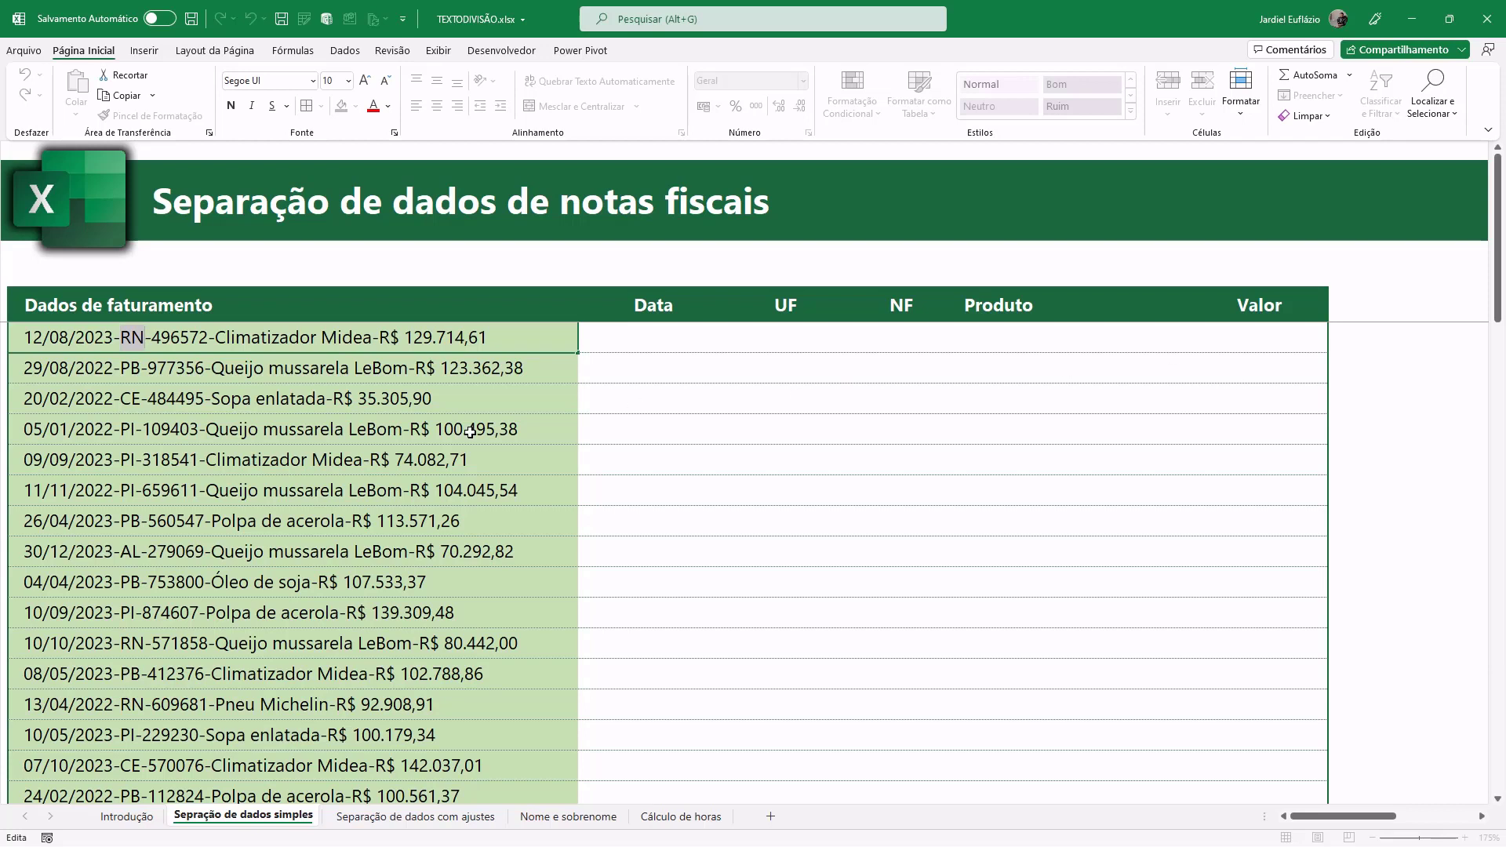
pyautogui.press('Escape')
pyautogui.doubleClick(188, 334)
pyautogui.doubleClick(387, 337)
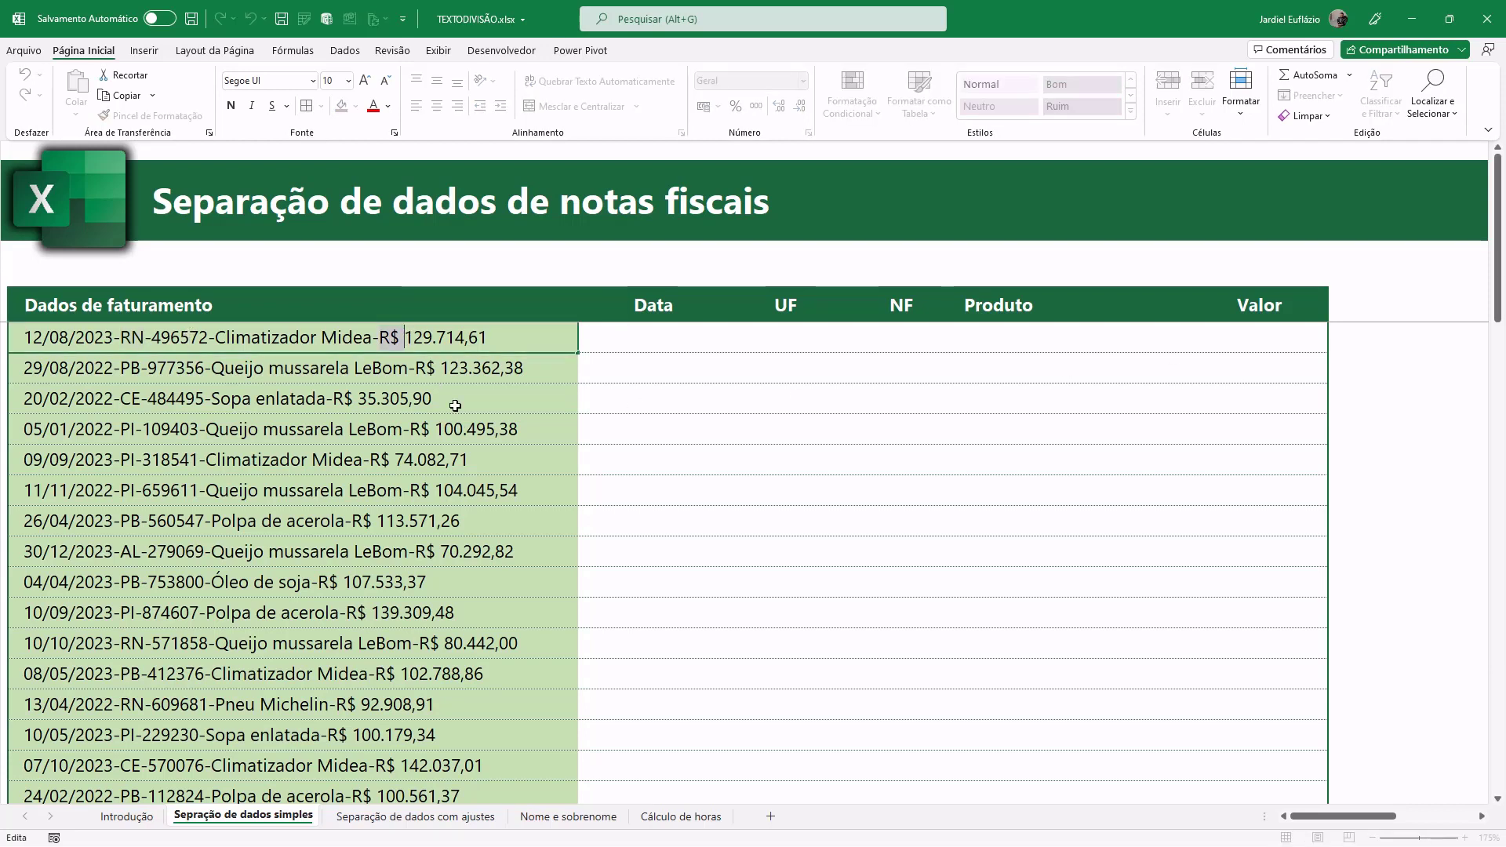
pyautogui.press('Escape')
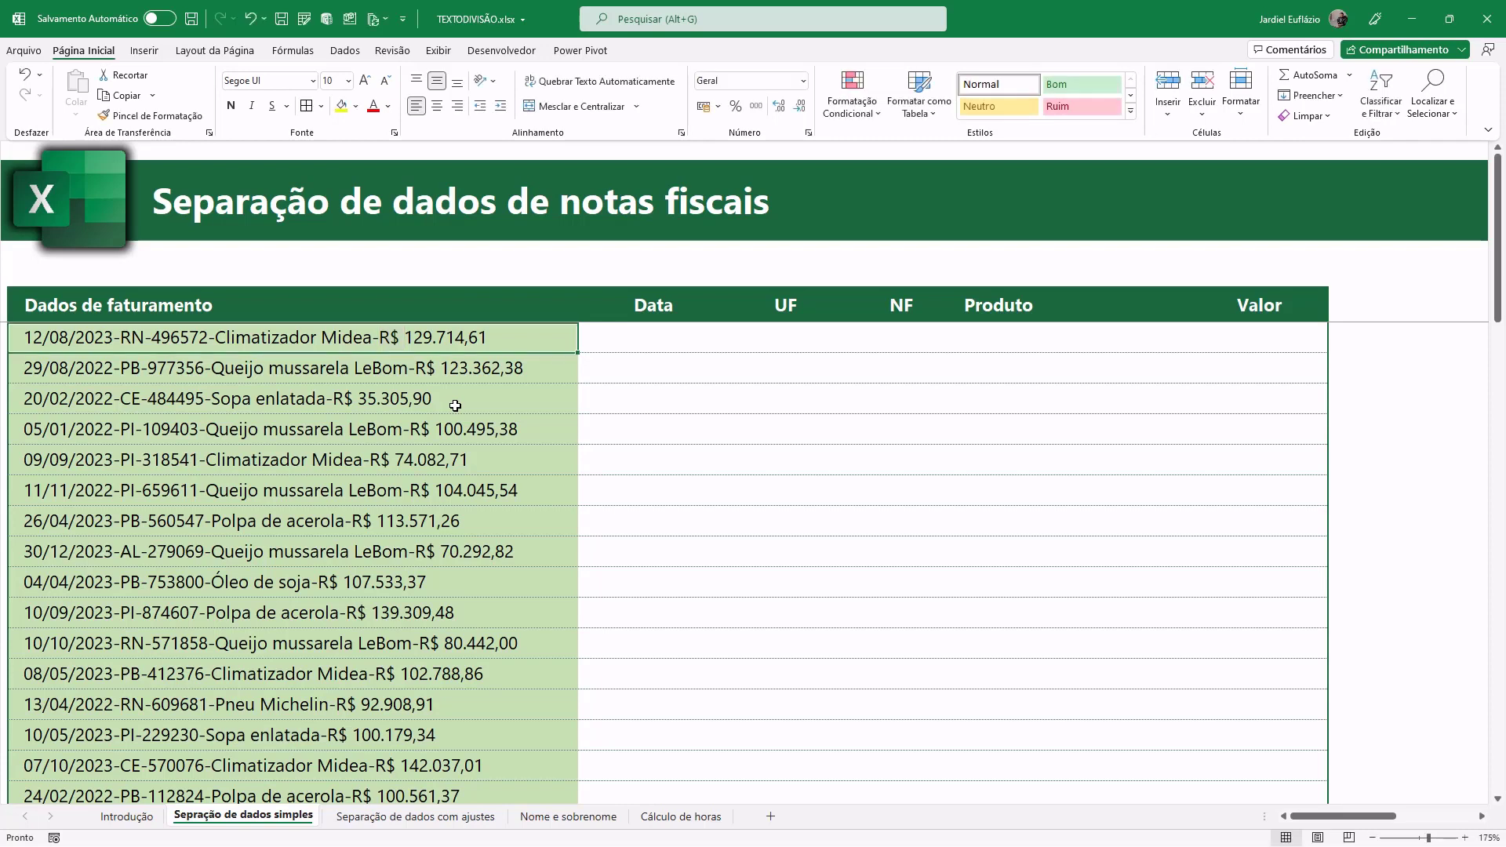
pyautogui.click(648, 334)
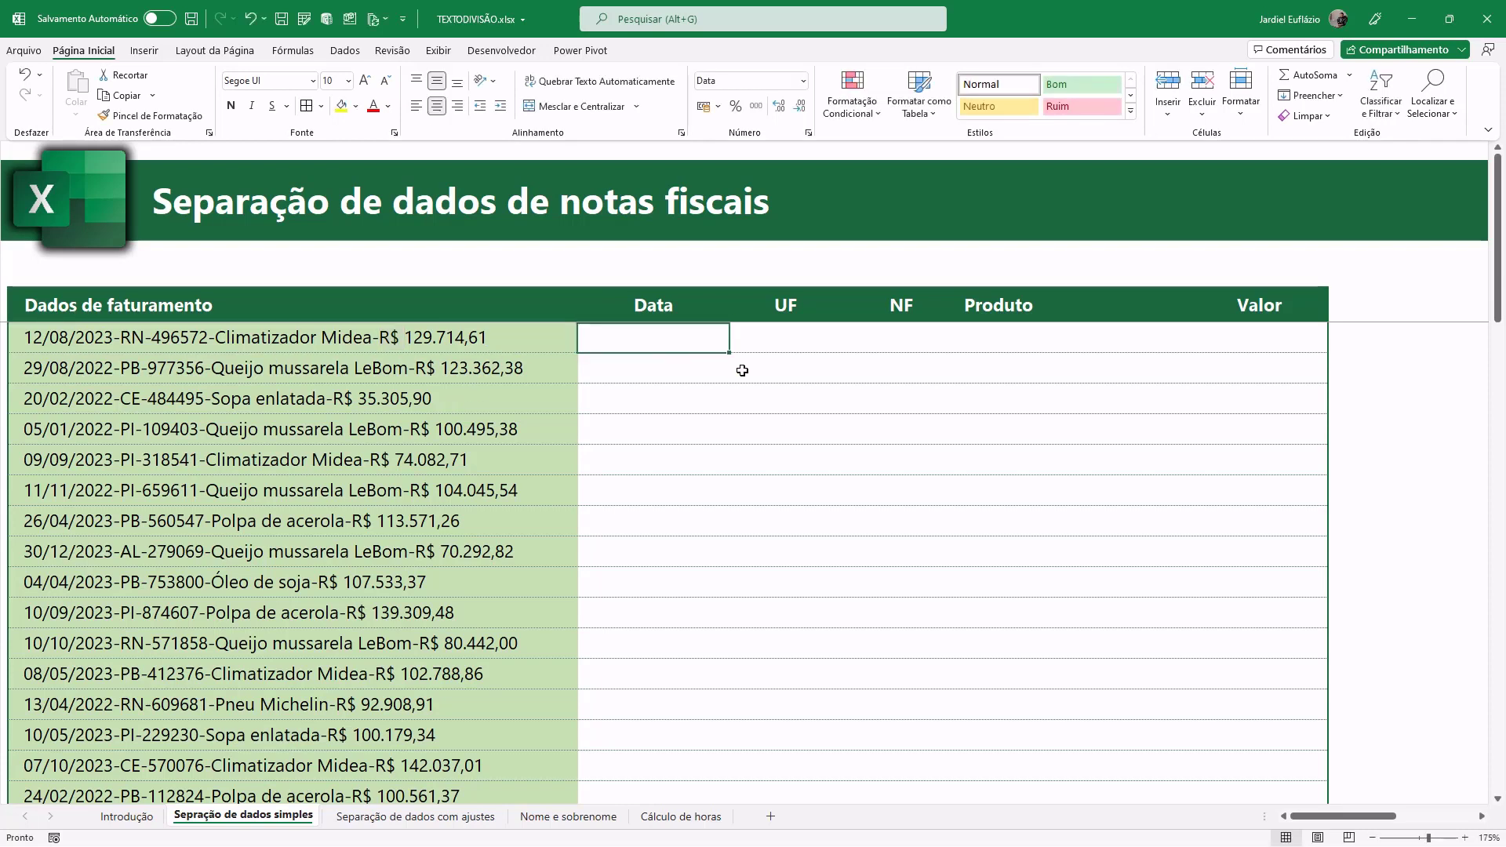
# Step: Enter =TEXTODIVISÃO(B6;"-") in C6 to split the first invoice string
pyautogui.write('=TEXTODEPOIS(')
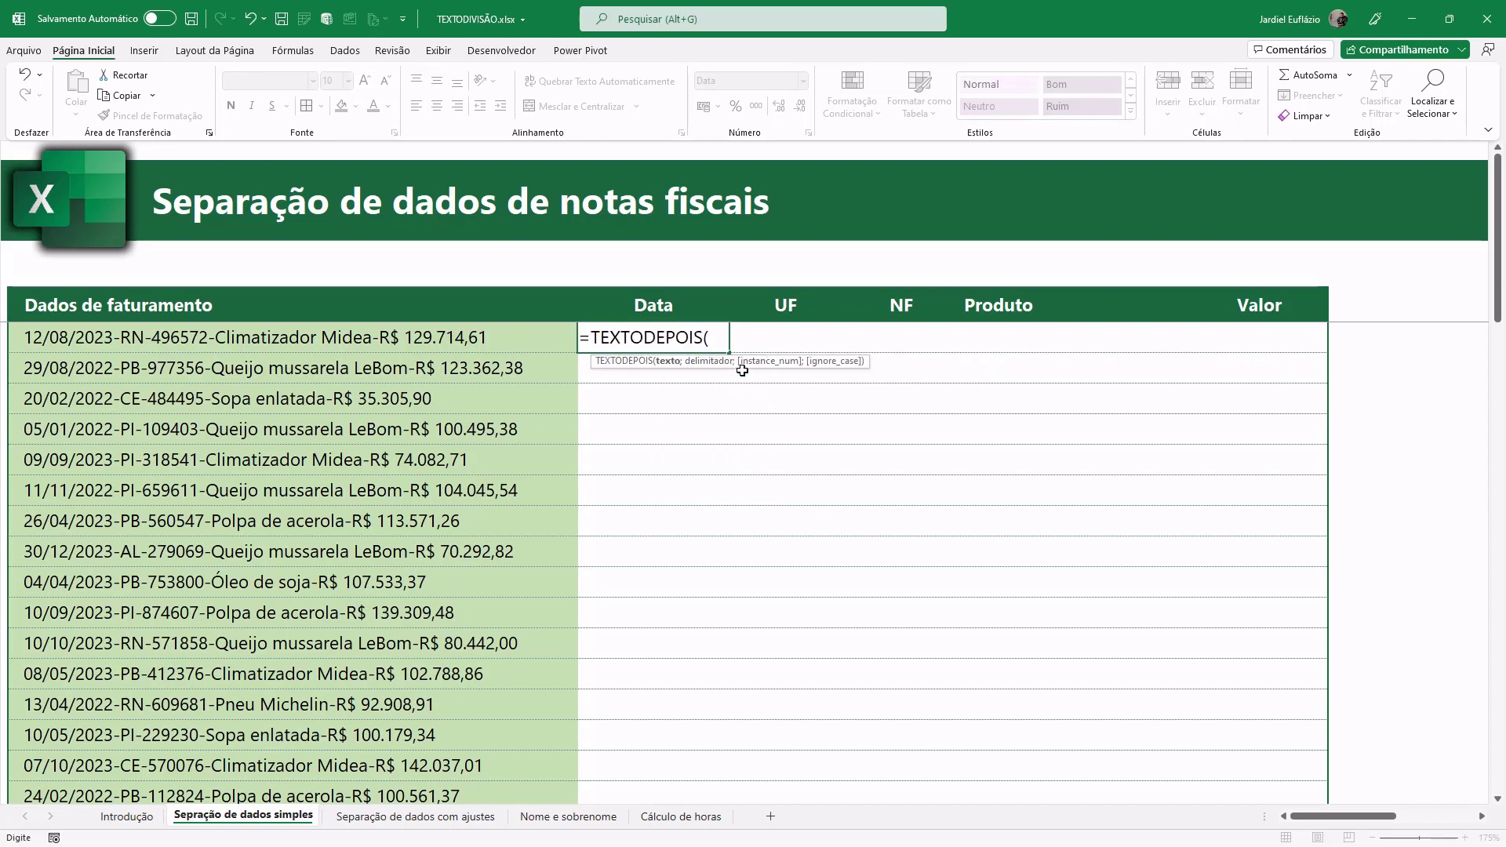
pyautogui.press('Escape')
pyautogui.write('=TE')
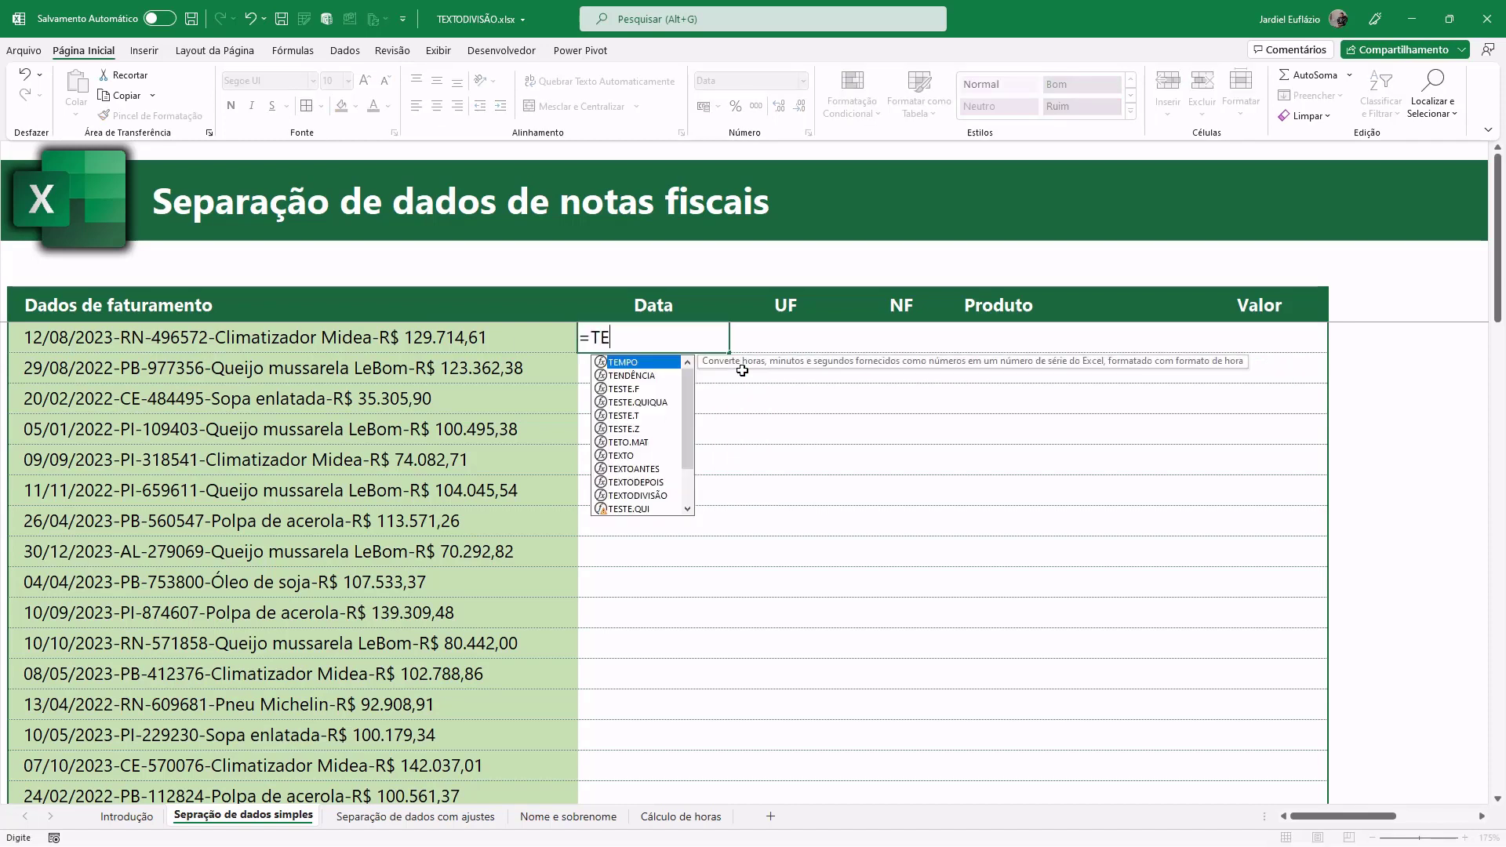
pyautogui.write('X')
pyautogui.press('Down')
pyautogui.press('Down')
pyautogui.press('Tab')
pyautogui.press('Left')
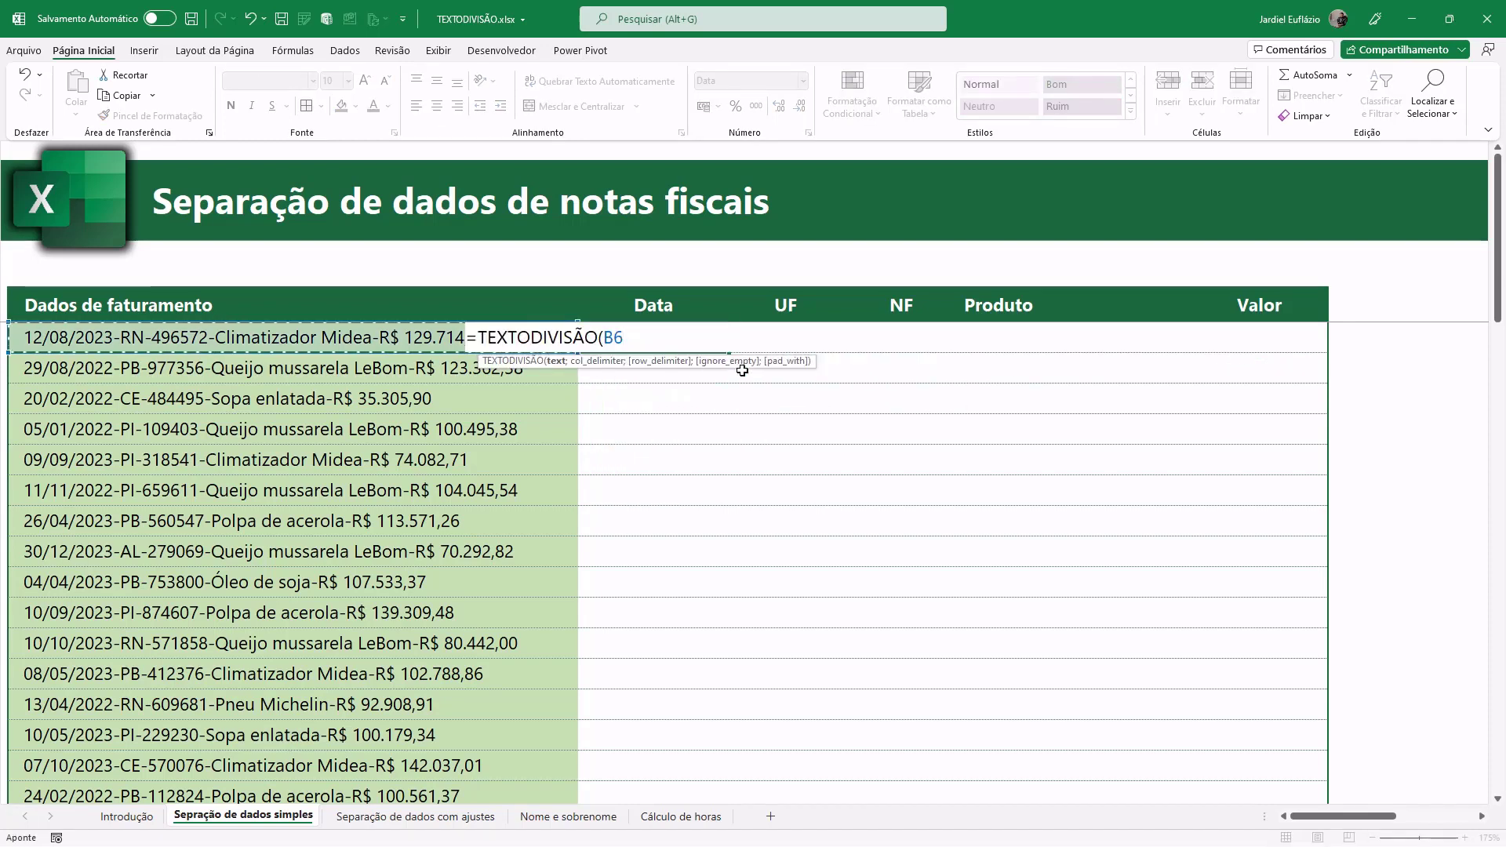
pyautogui.write(';"-')
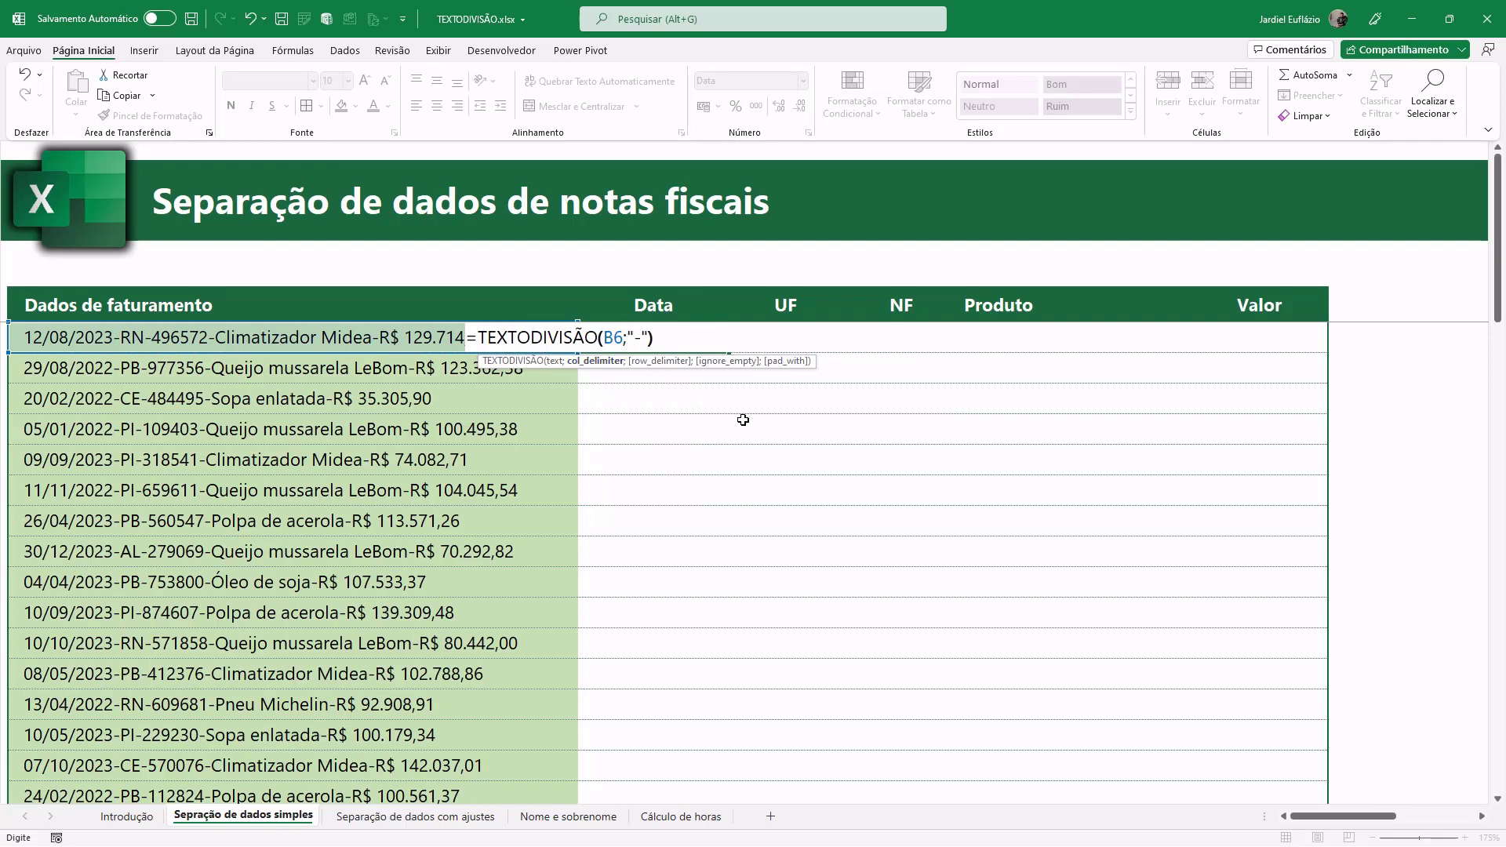
pyautogui.press('Return')
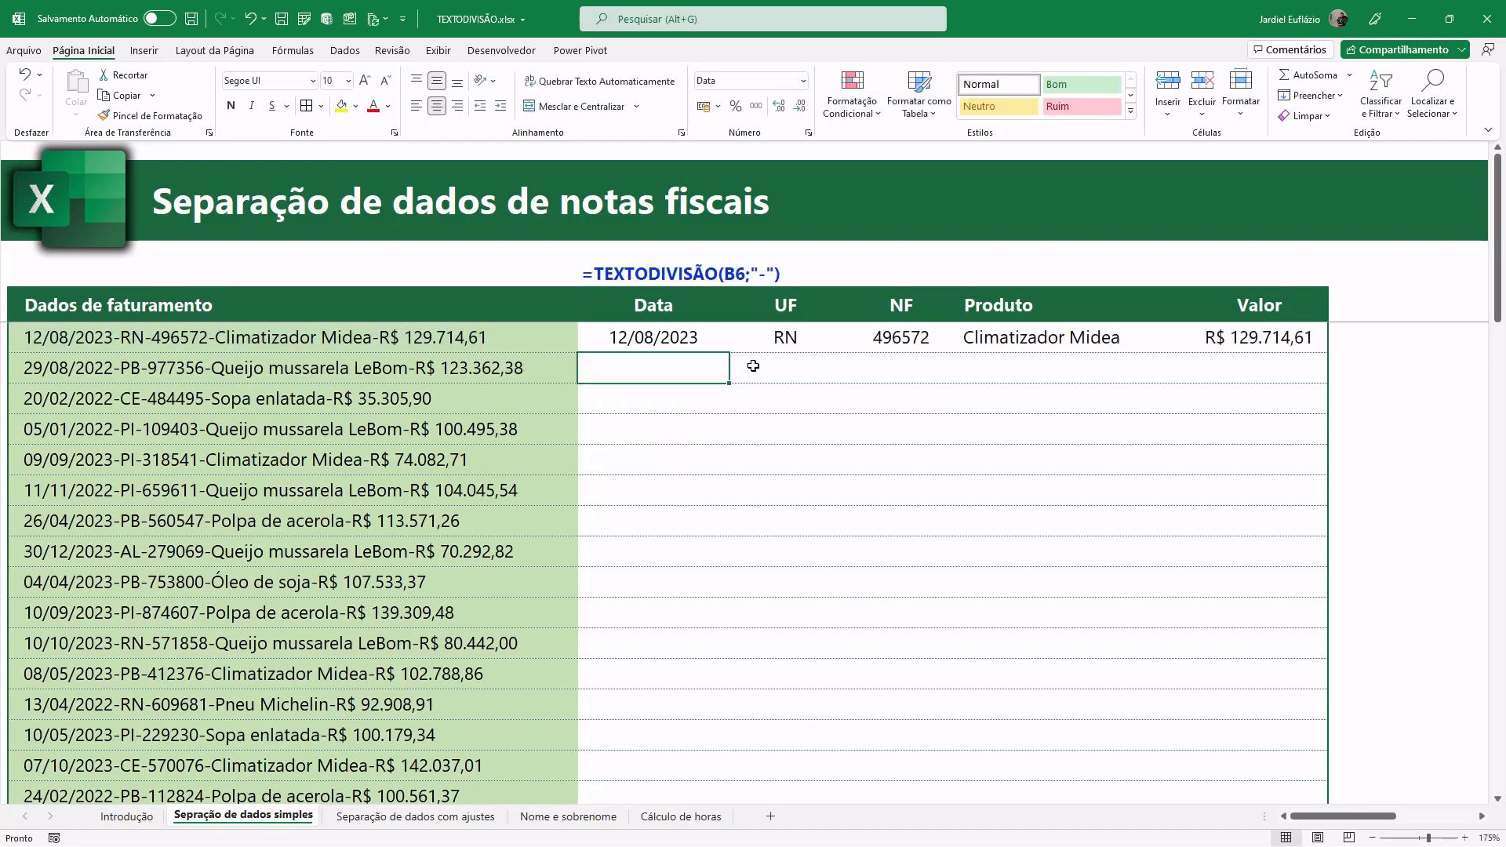
# Step: Copy the C6 split formula down to C7:C24 for every invoice line
pyautogui.press('Up')
pyautogui.hotkey('ctrl', 'c')
pyautogui.keyDown('ctrl'); pyautogui.scroll(-1, 700, 471); pyautogui.keyUp('ctrl')
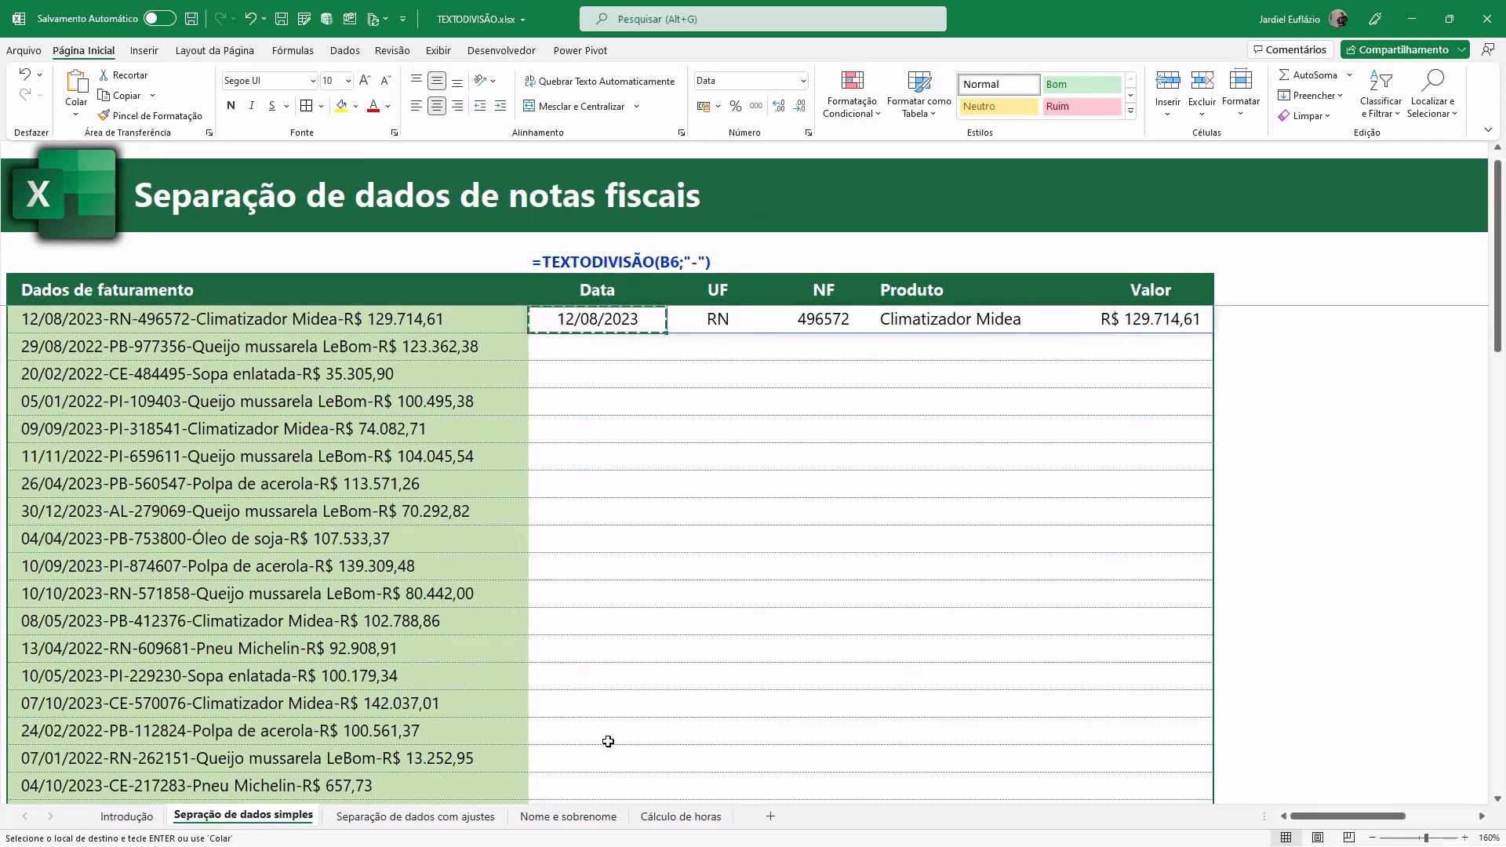
pyautogui.scroll(-2, 605, 740)
pyautogui.keyDown('shift'); pyautogui.click(583, 749); pyautogui.keyUp('shift')
pyautogui.rightClick(583, 749)
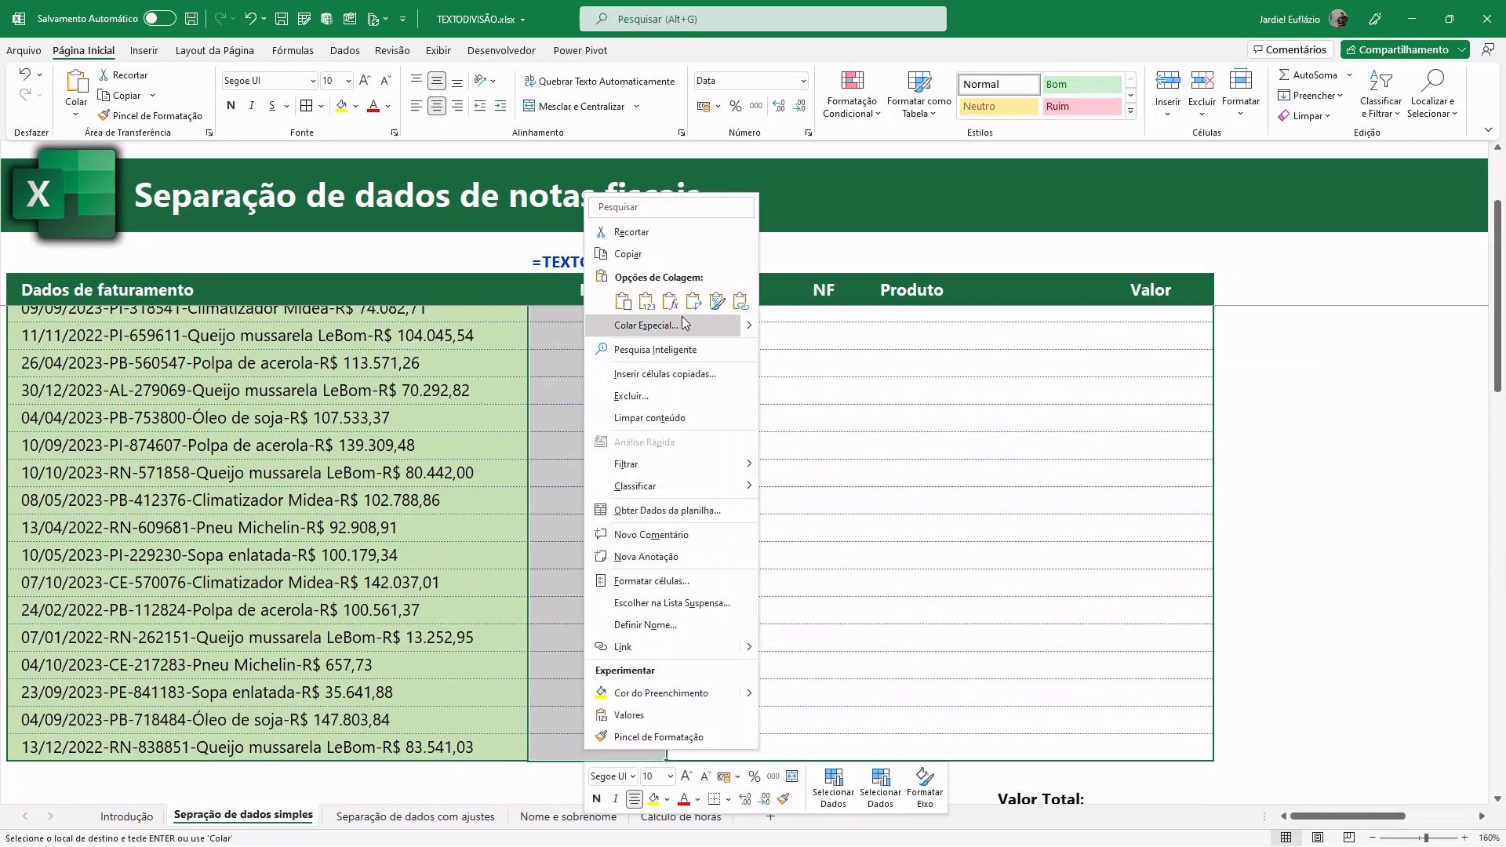
pyautogui.click(616, 202)
pyautogui.click(645, 449)
pyautogui.keyDown('ctrl'); pyautogui.scroll(-1, 645, 449); pyautogui.keyUp('ctrl')
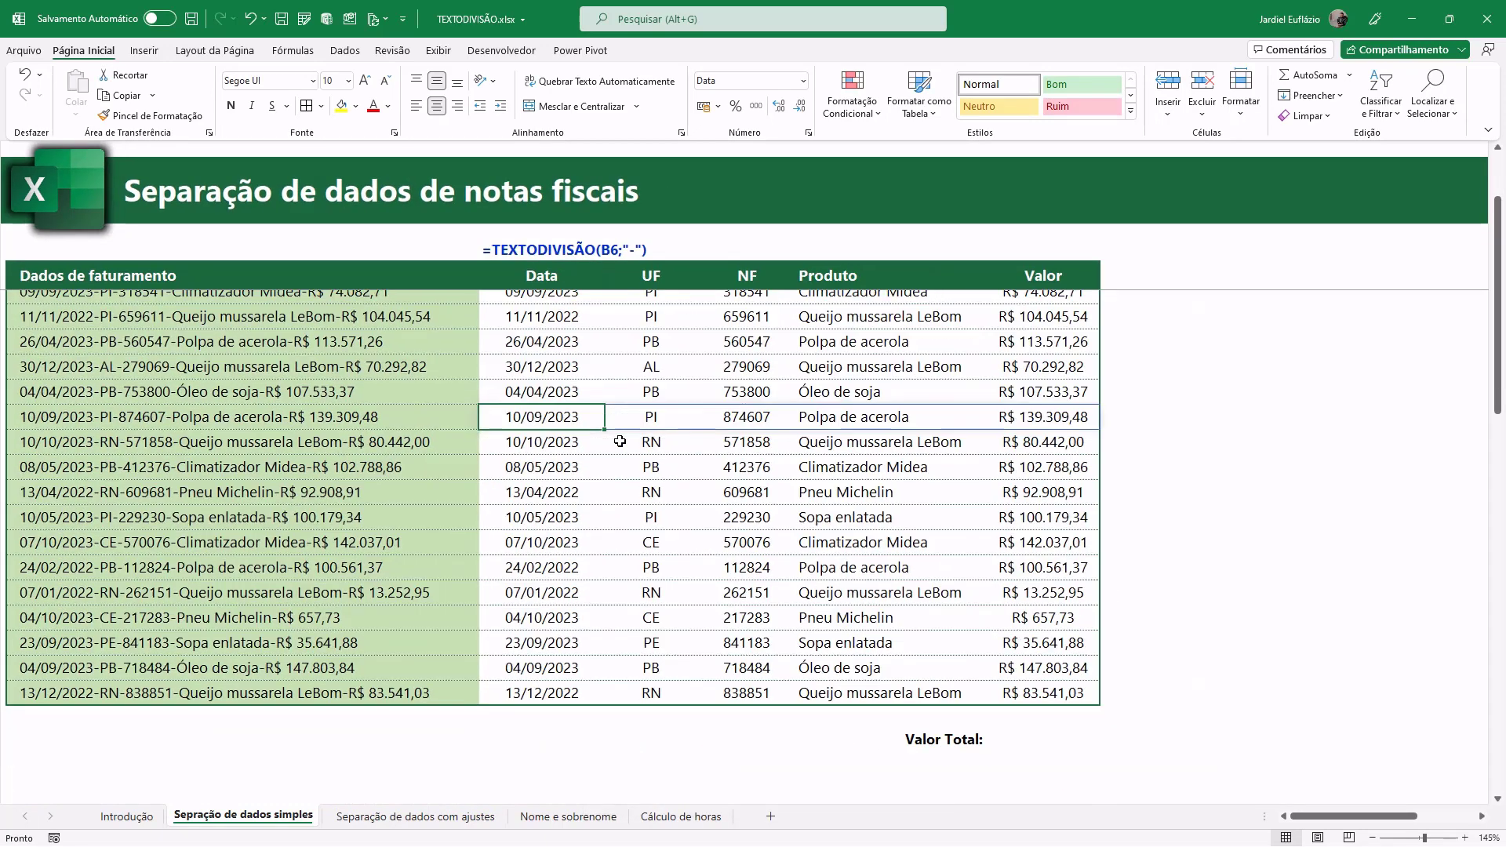
pyautogui.scroll(2, 645, 449)
pyautogui.keyDown('ctrl'); pyautogui.scroll(-1, 718, 563); pyautogui.keyUp('ctrl')
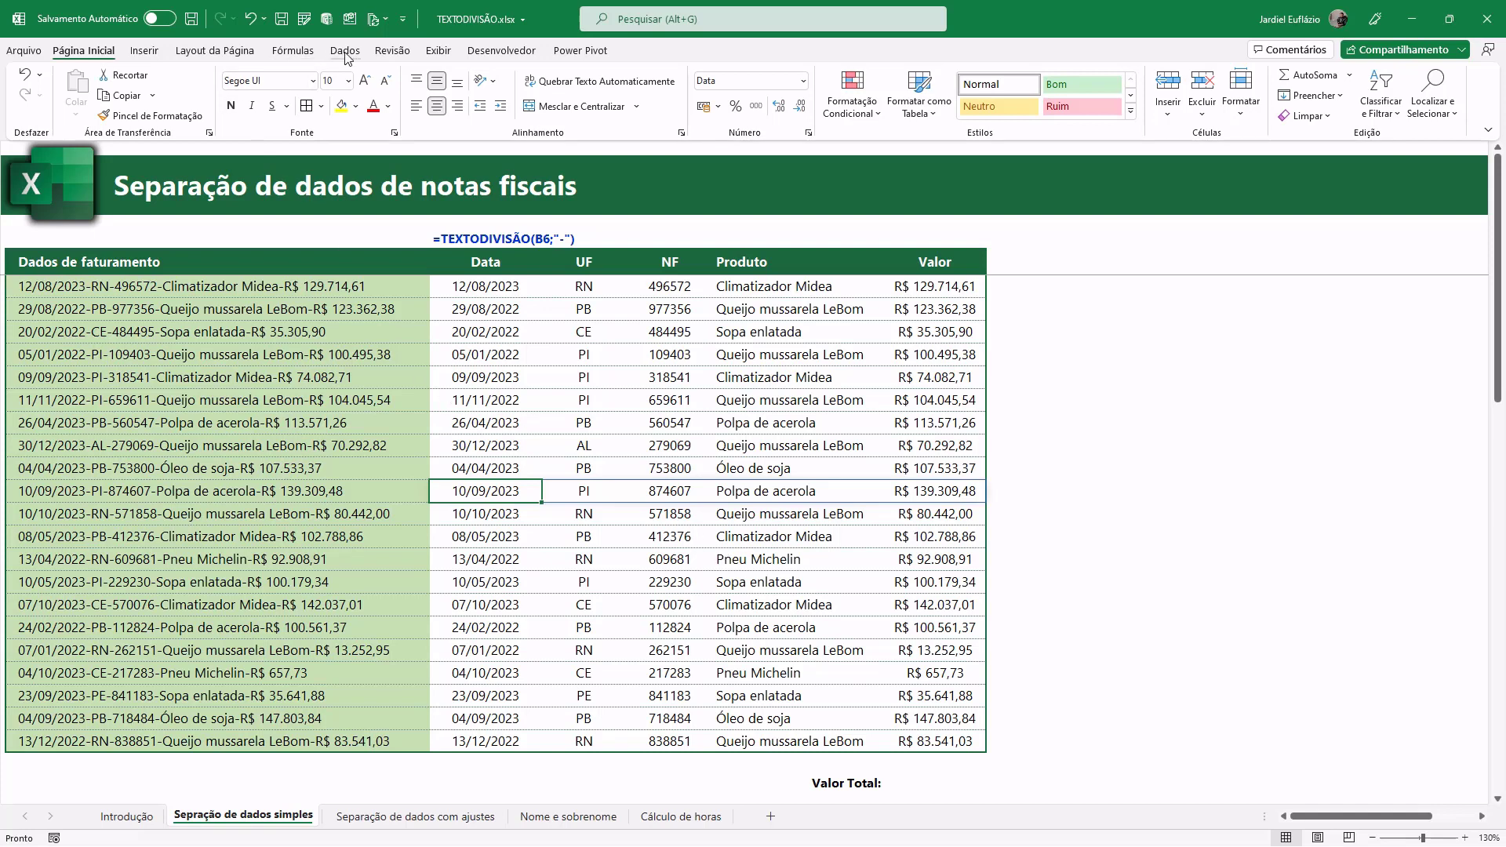
# Step: Locate TEXTODIVISÃO in the Fórmulas Texto function list, then select the Data and Valor ranges
pyautogui.click(314, 52)
pyautogui.click(282, 102)
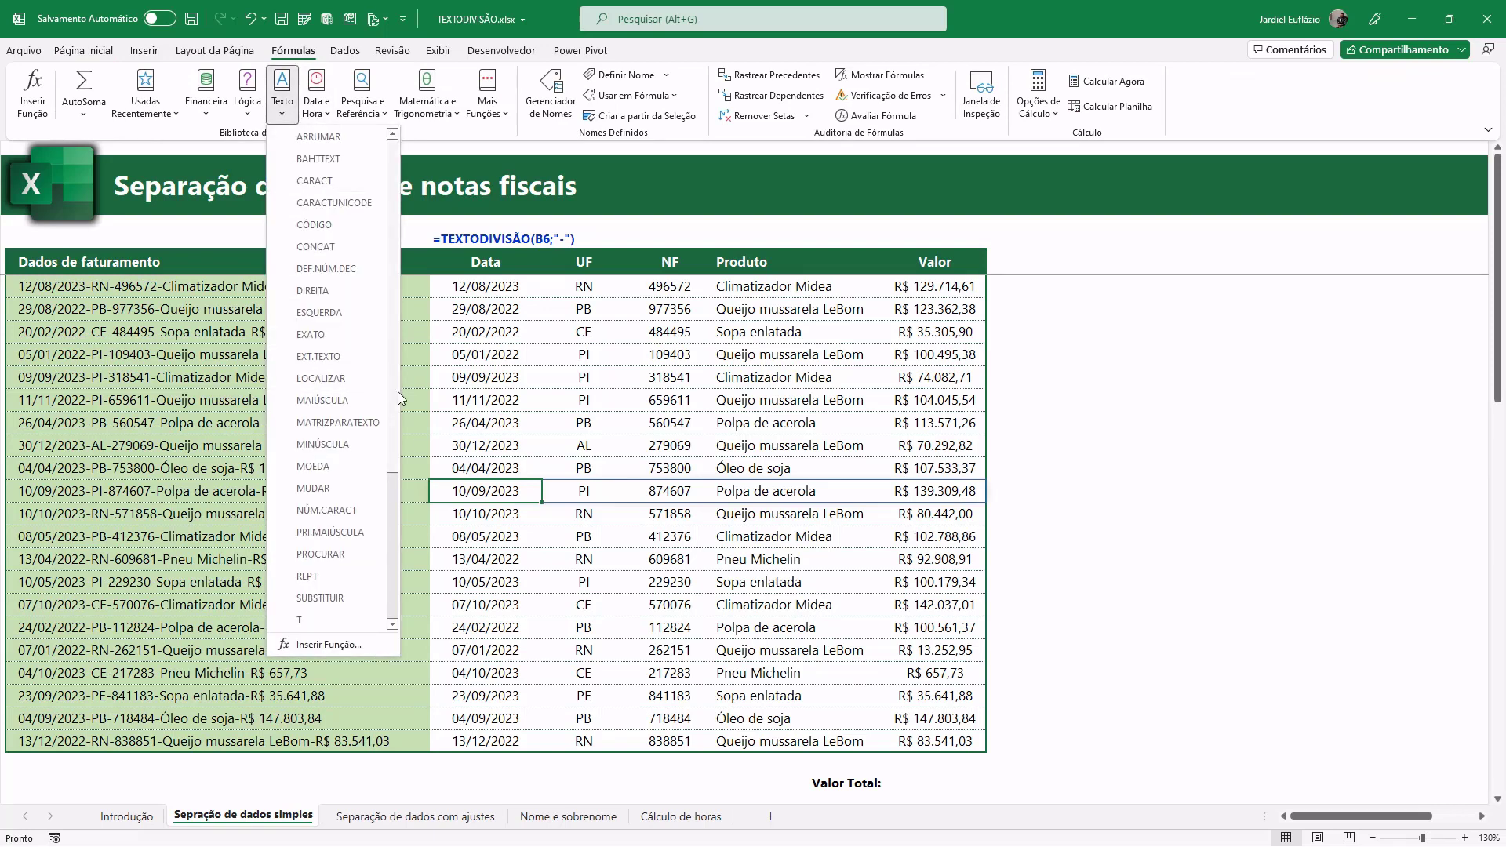
pyautogui.moveTo(398, 393); pyautogui.dragTo(395, 562)
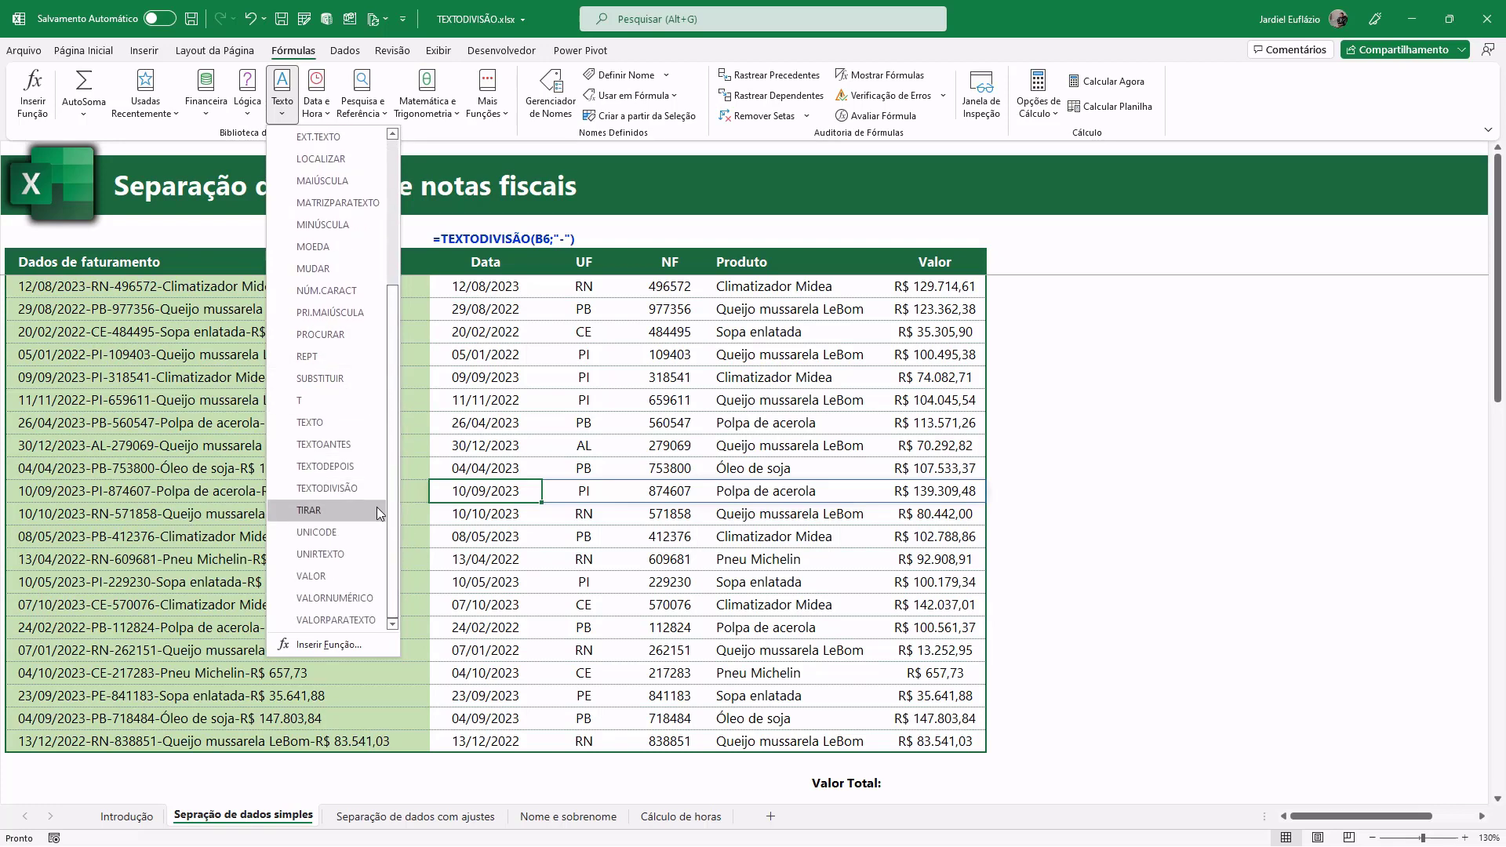
pyautogui.moveTo(327, 488)
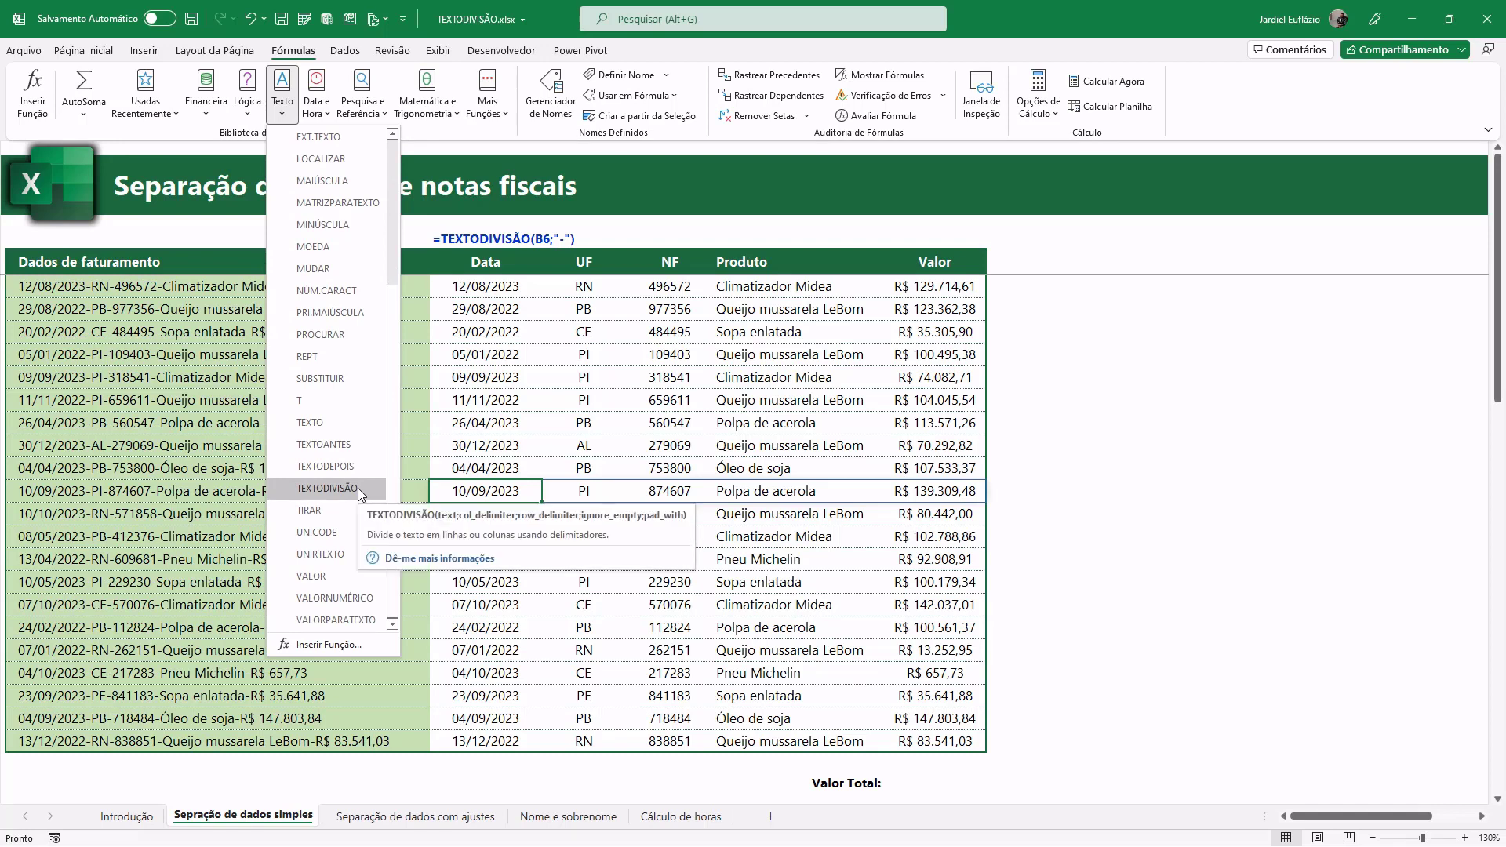
pyautogui.click(502, 406)
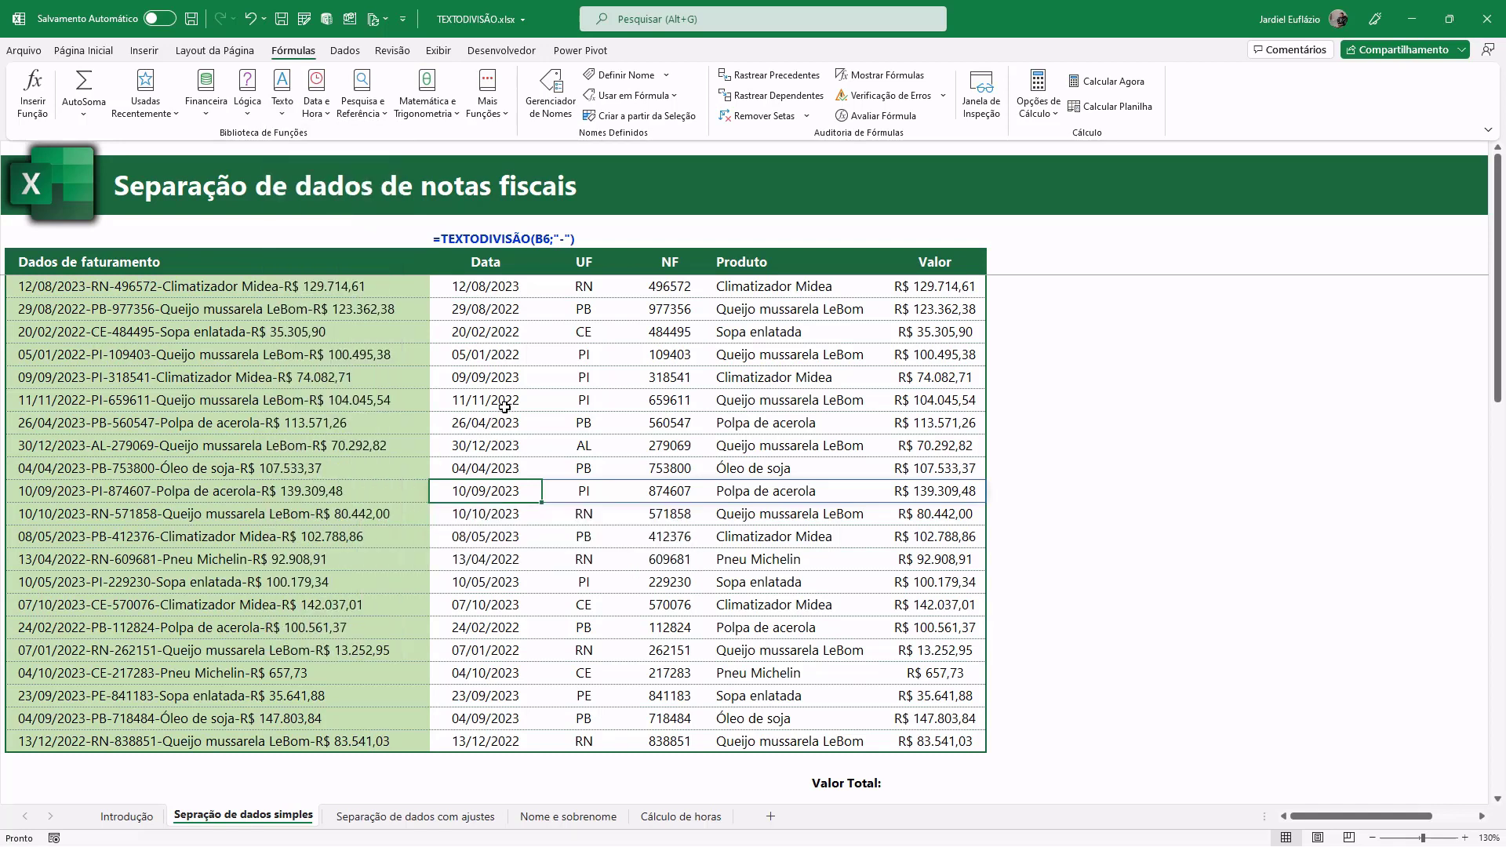
pyautogui.click(505, 402)
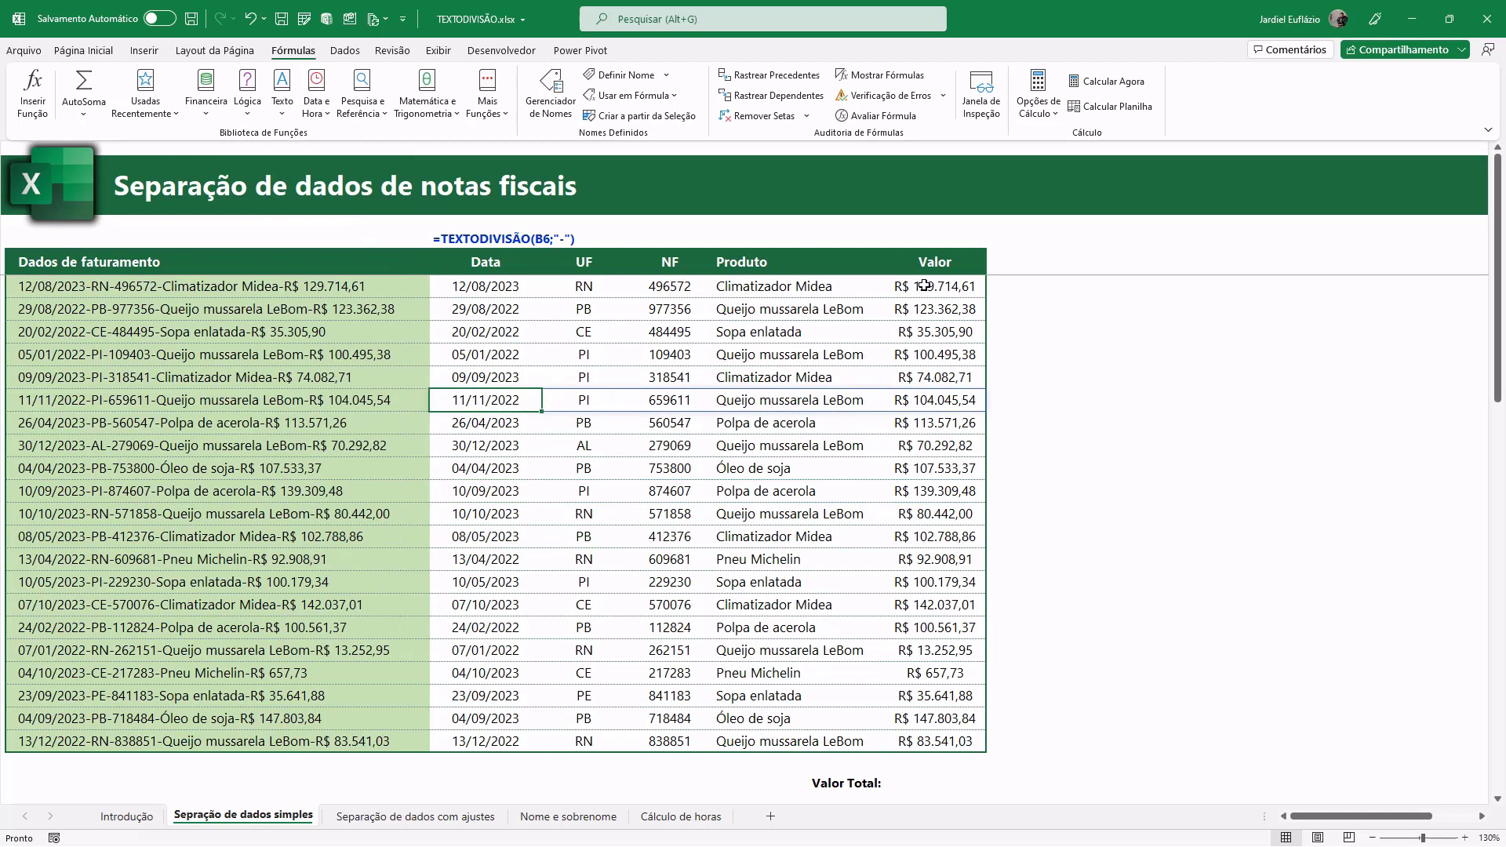
pyautogui.moveTo(925, 285); pyautogui.dragTo(938, 735)
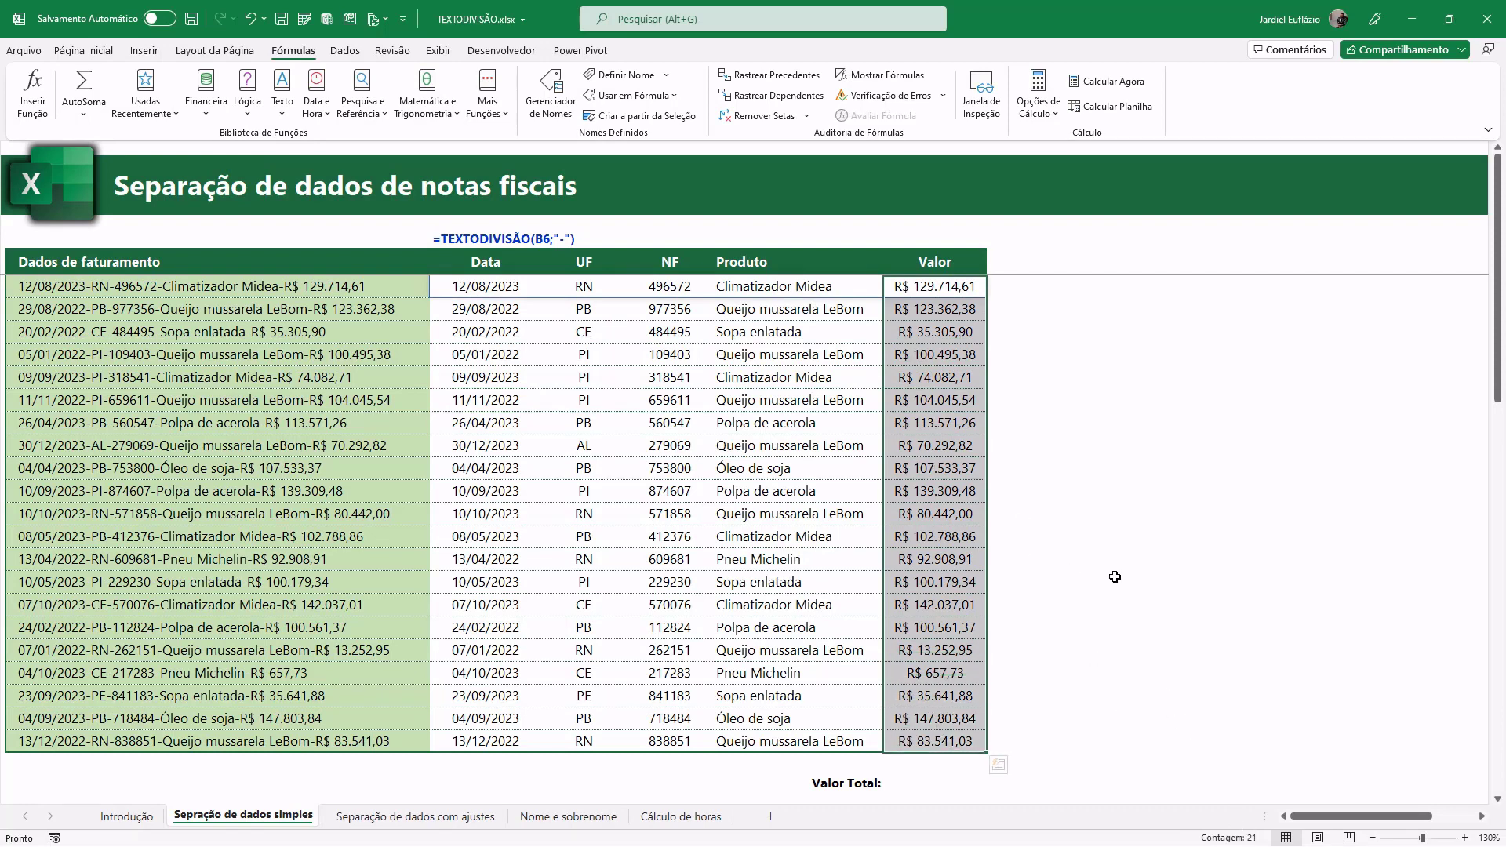
pyautogui.click(496, 288)
# Step: Turn on filters for the invoice table headers from B6 and review the Data filter's dates
pyautogui.moveTo(483, 324); pyautogui.dragTo(486, 737)
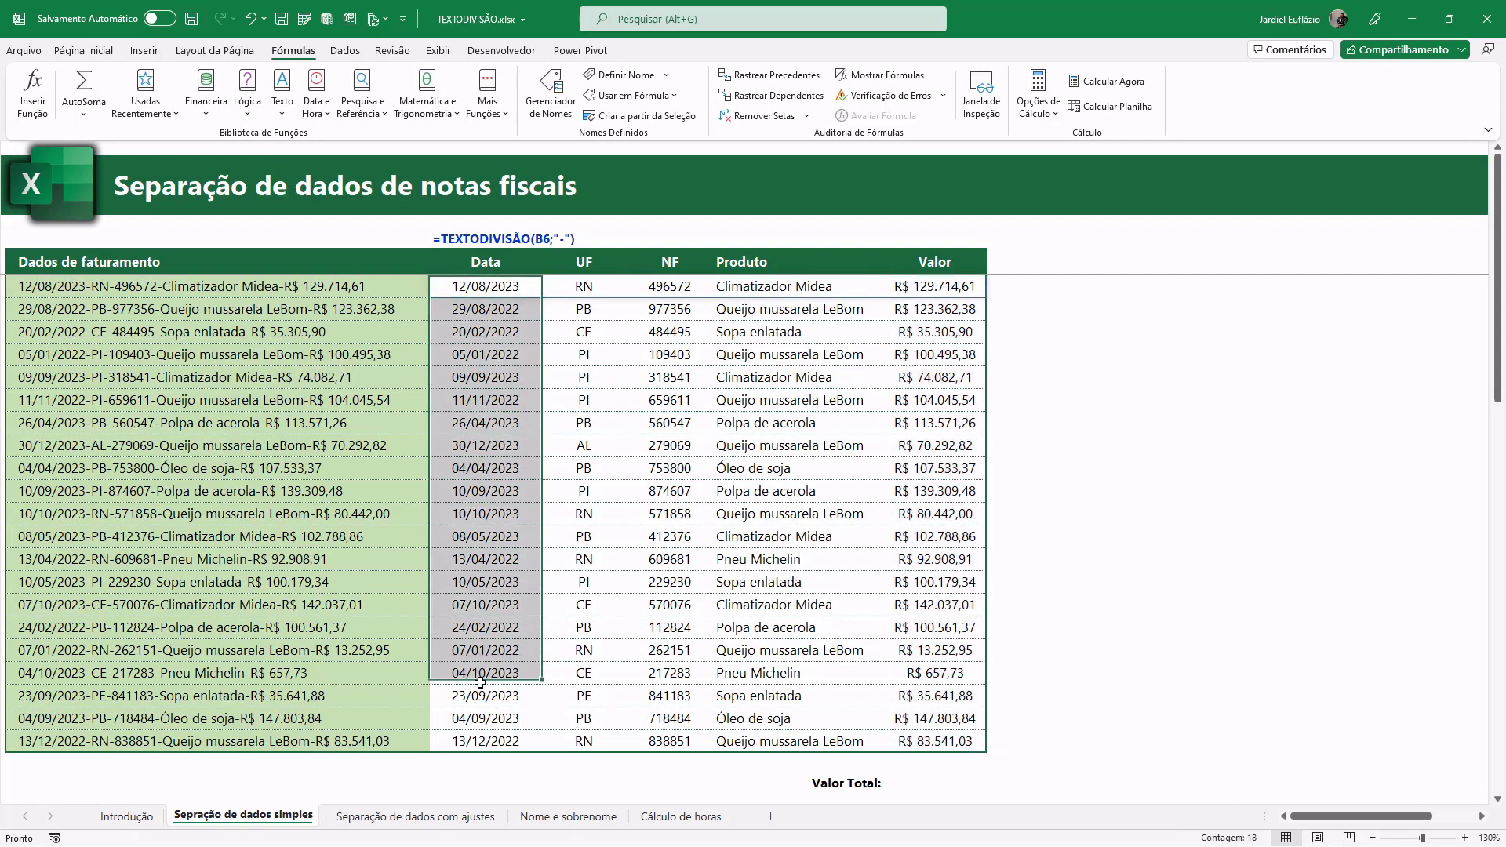
pyautogui.click(304, 284)
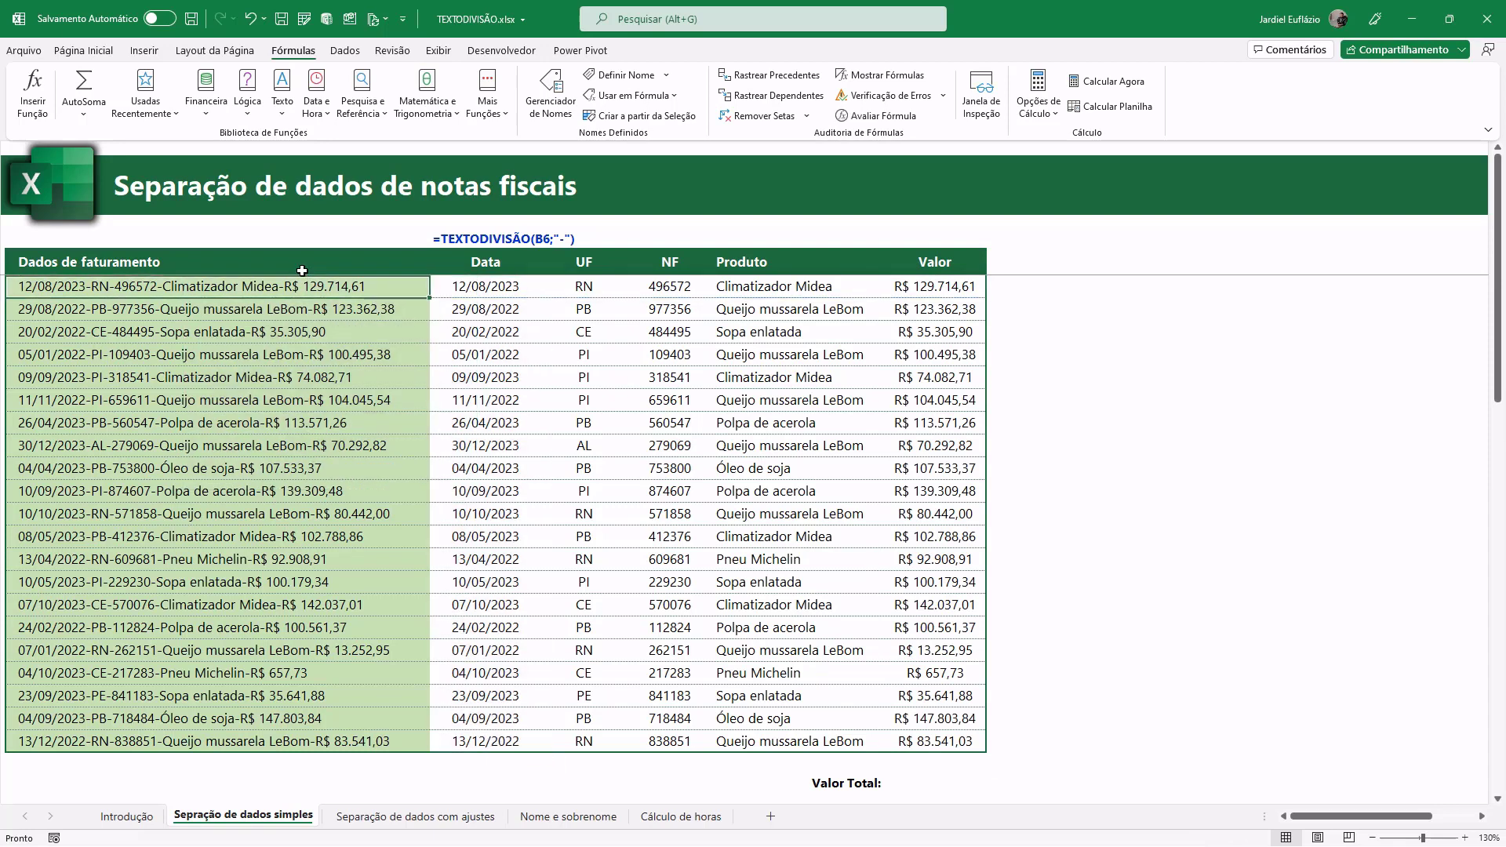
pyautogui.hotkey('ctrl', 'shift', 'l')
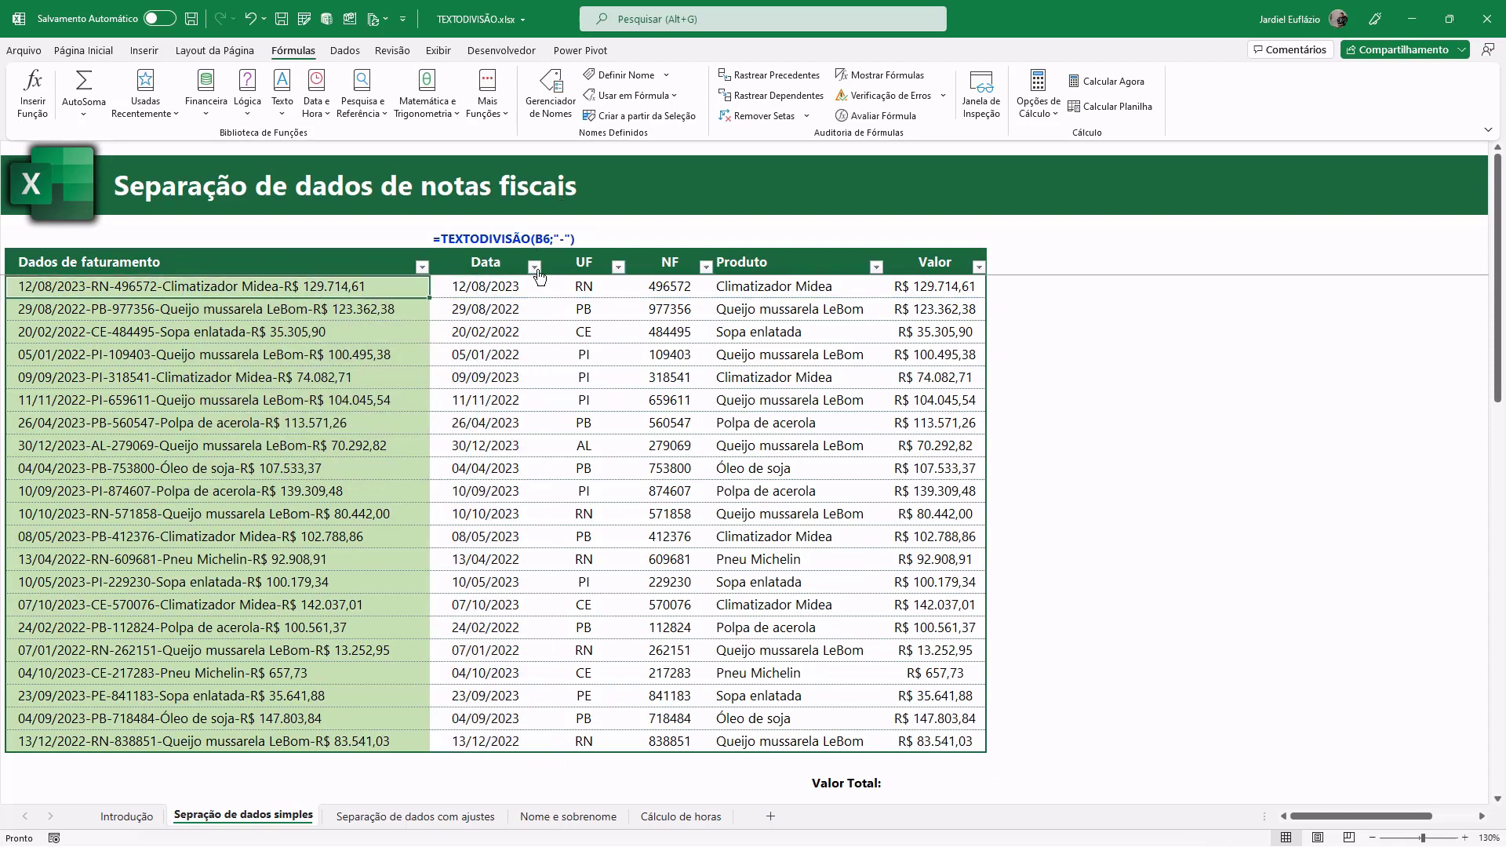
pyautogui.click(536, 268)
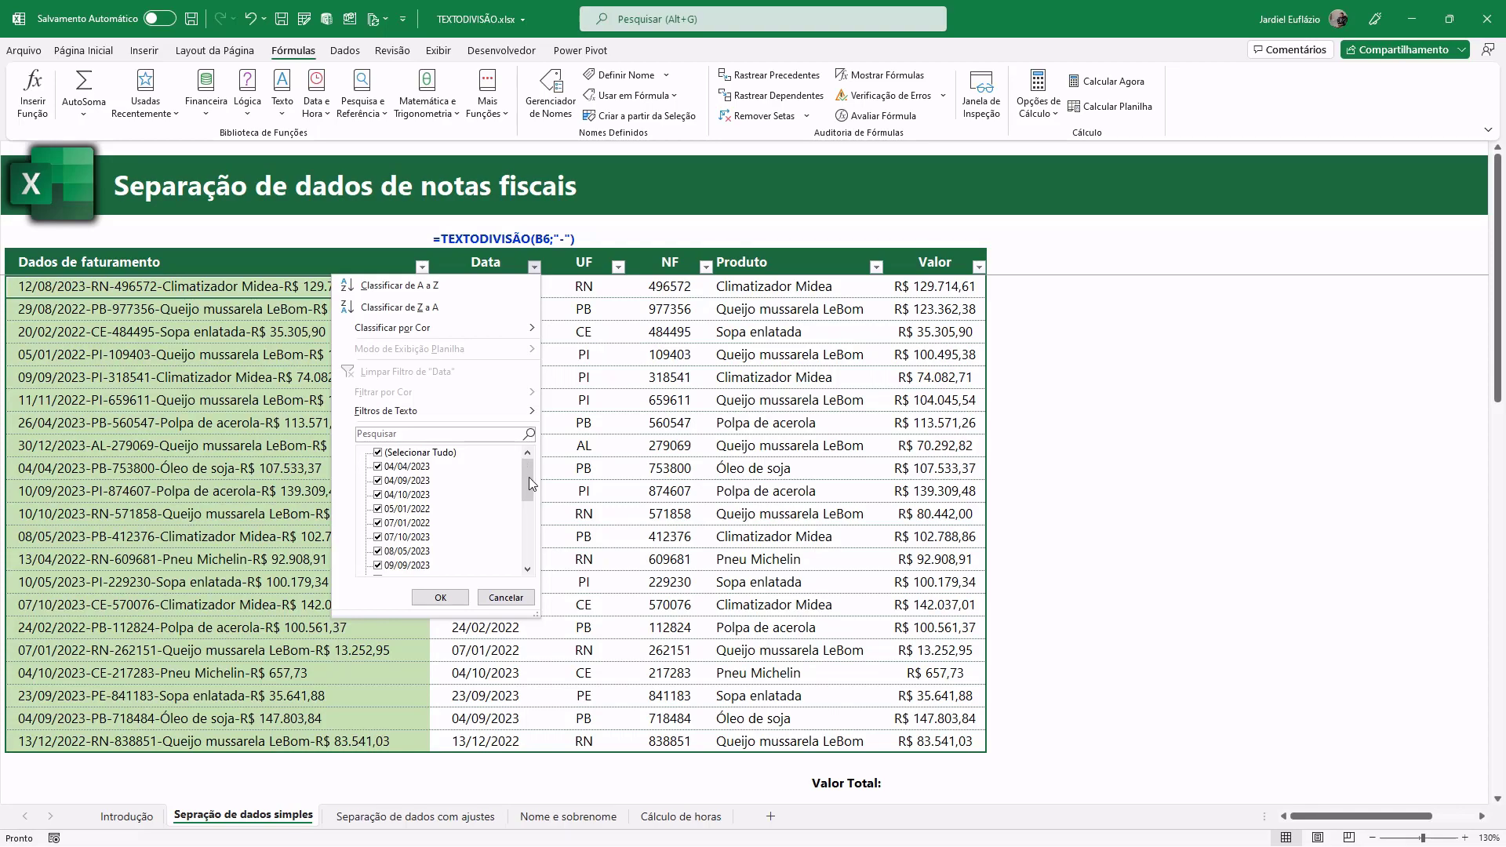
pyautogui.moveTo(527, 496); pyautogui.dragTo(529, 552)
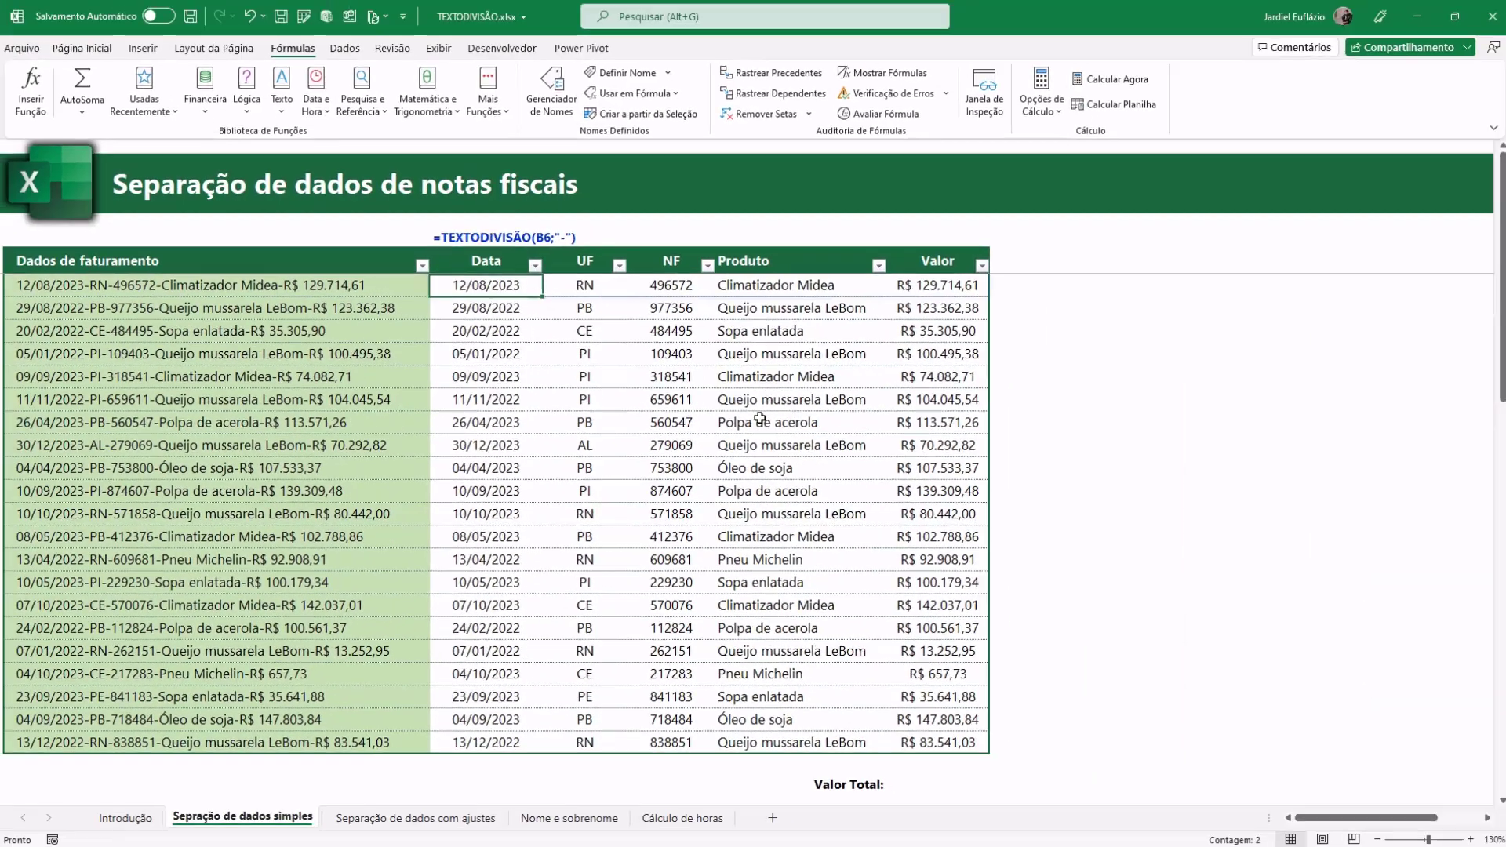
pyautogui.moveTo(485, 286)
pyautogui.mouseDown()
pyautogui.moveTo(931, 698)
pyautogui.moveTo(949, 739)
pyautogui.mouseUp()
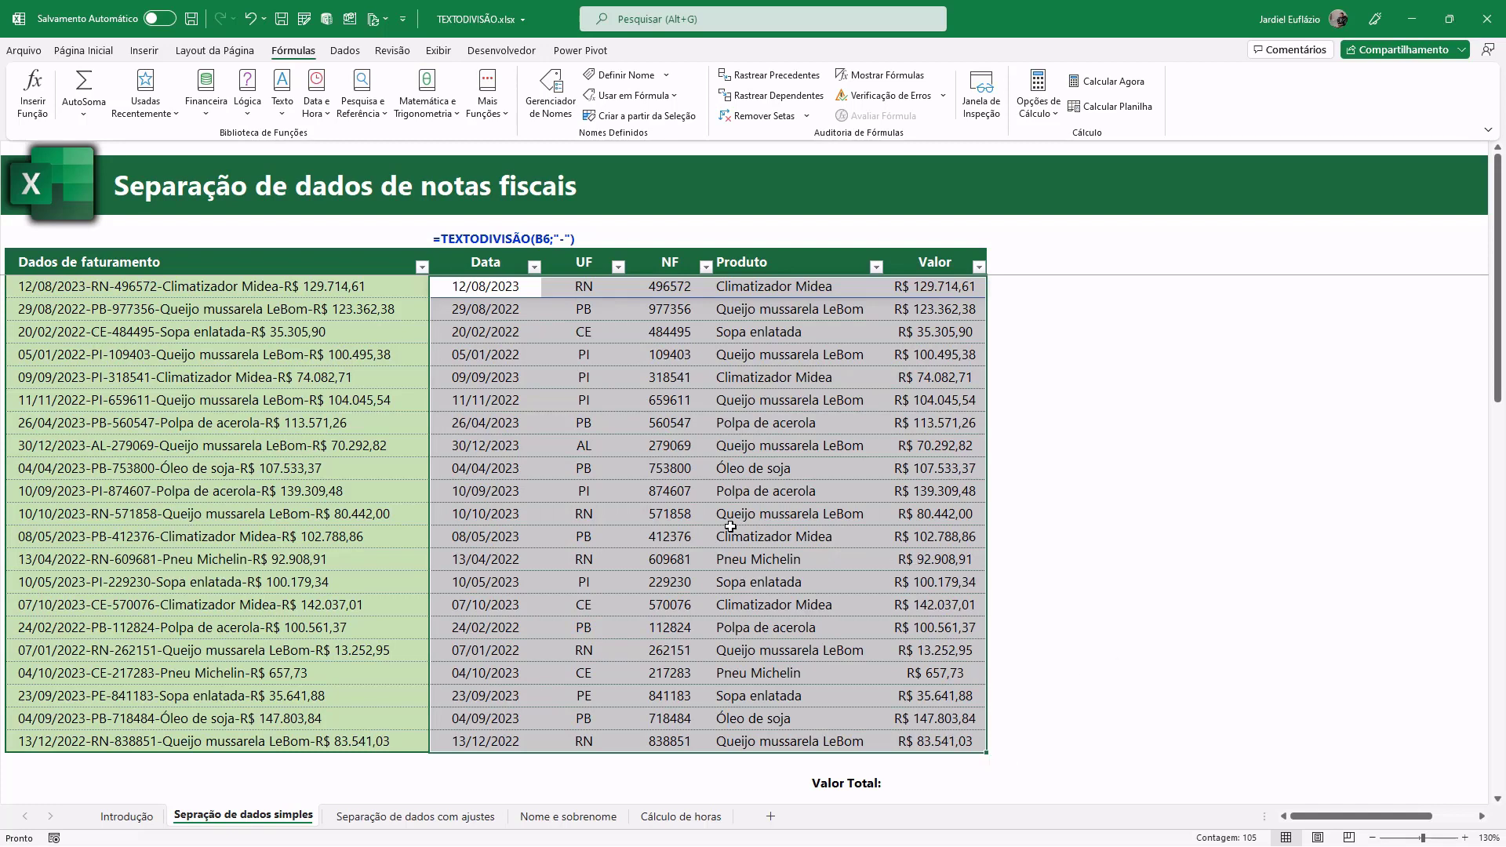
# Step: Give the NF invoice numbers the Número format, adjusting thousands separator and decimals to plain six-digit values
pyautogui.click(878, 514)
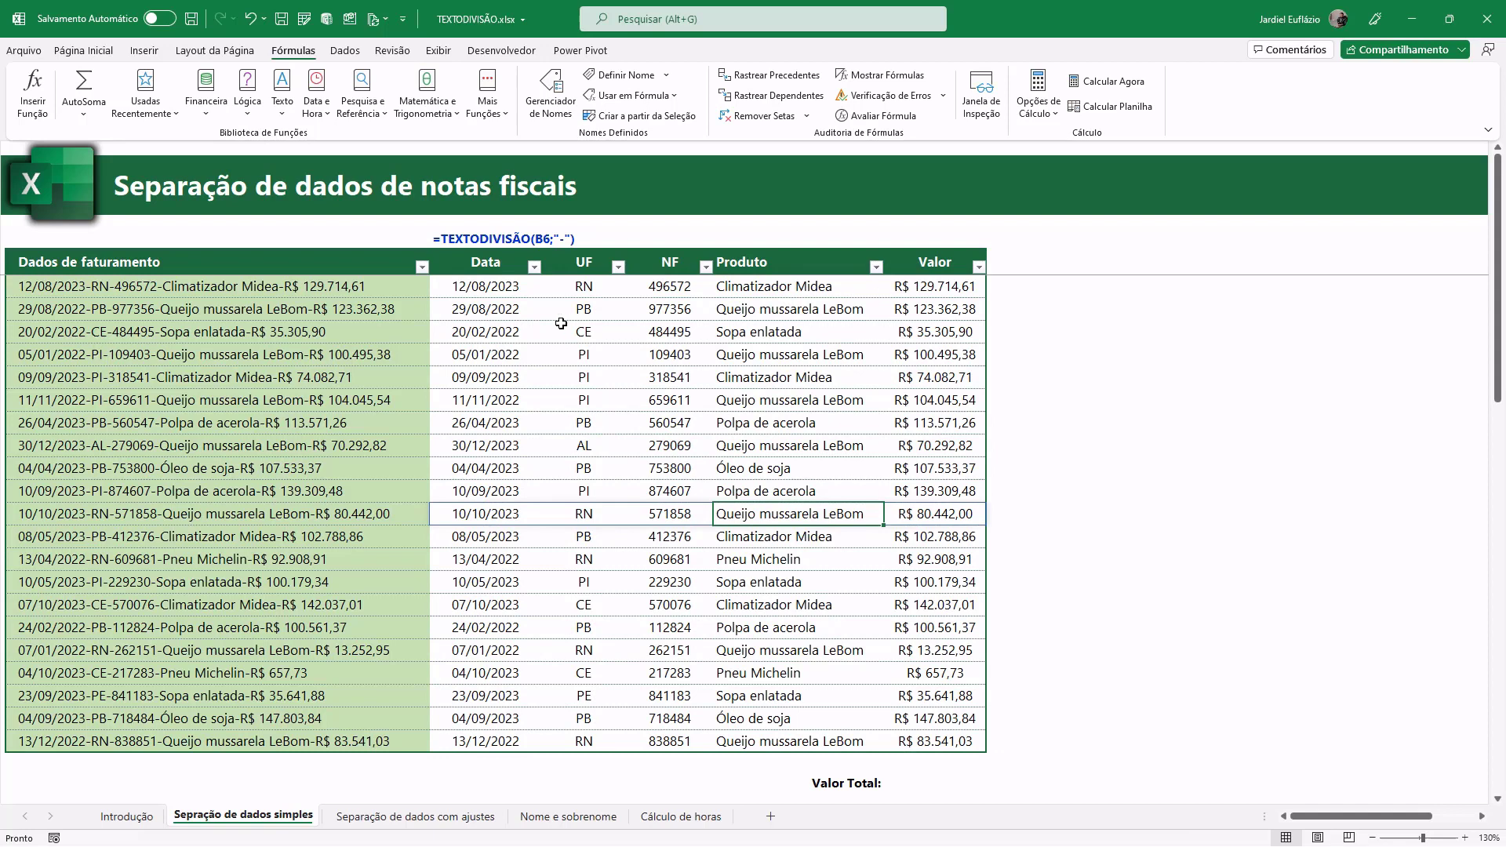
pyautogui.moveTo(669, 287); pyautogui.dragTo(679, 741)
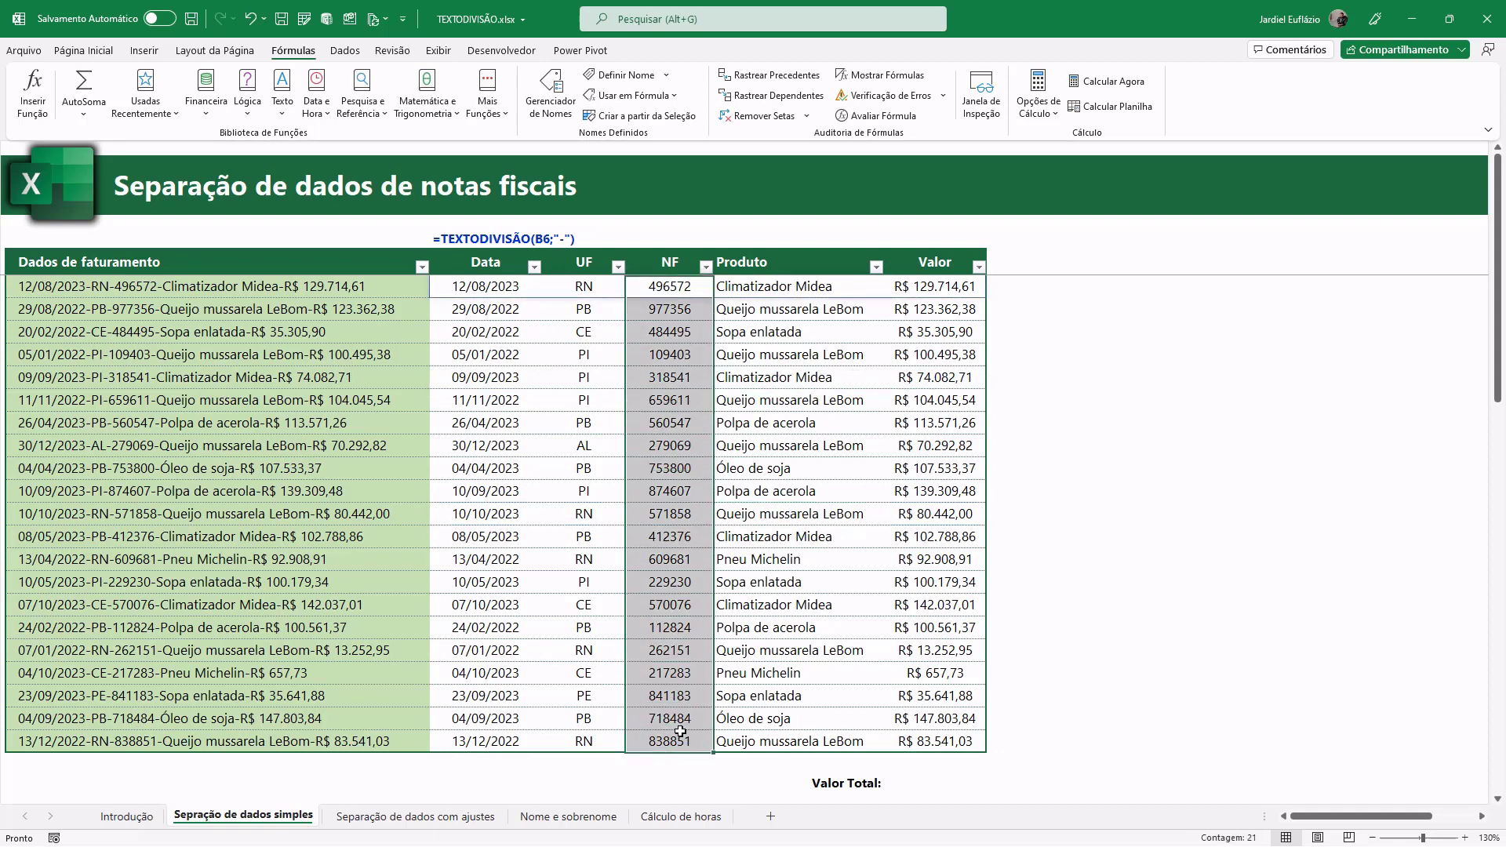
pyautogui.click(86, 50)
pyautogui.click(804, 81)
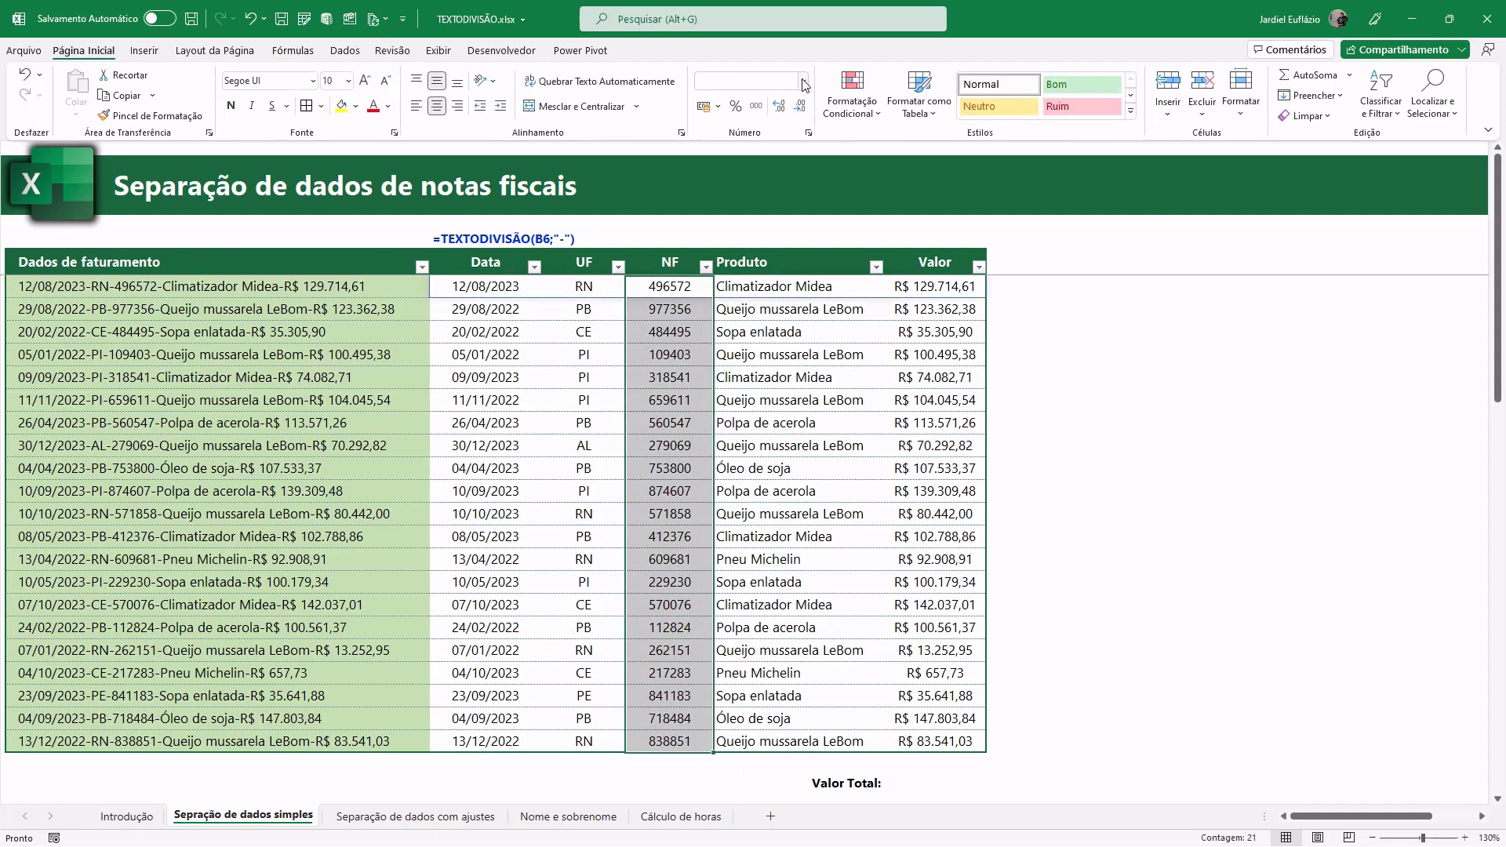
pyautogui.click(757, 149)
pyautogui.click(808, 132)
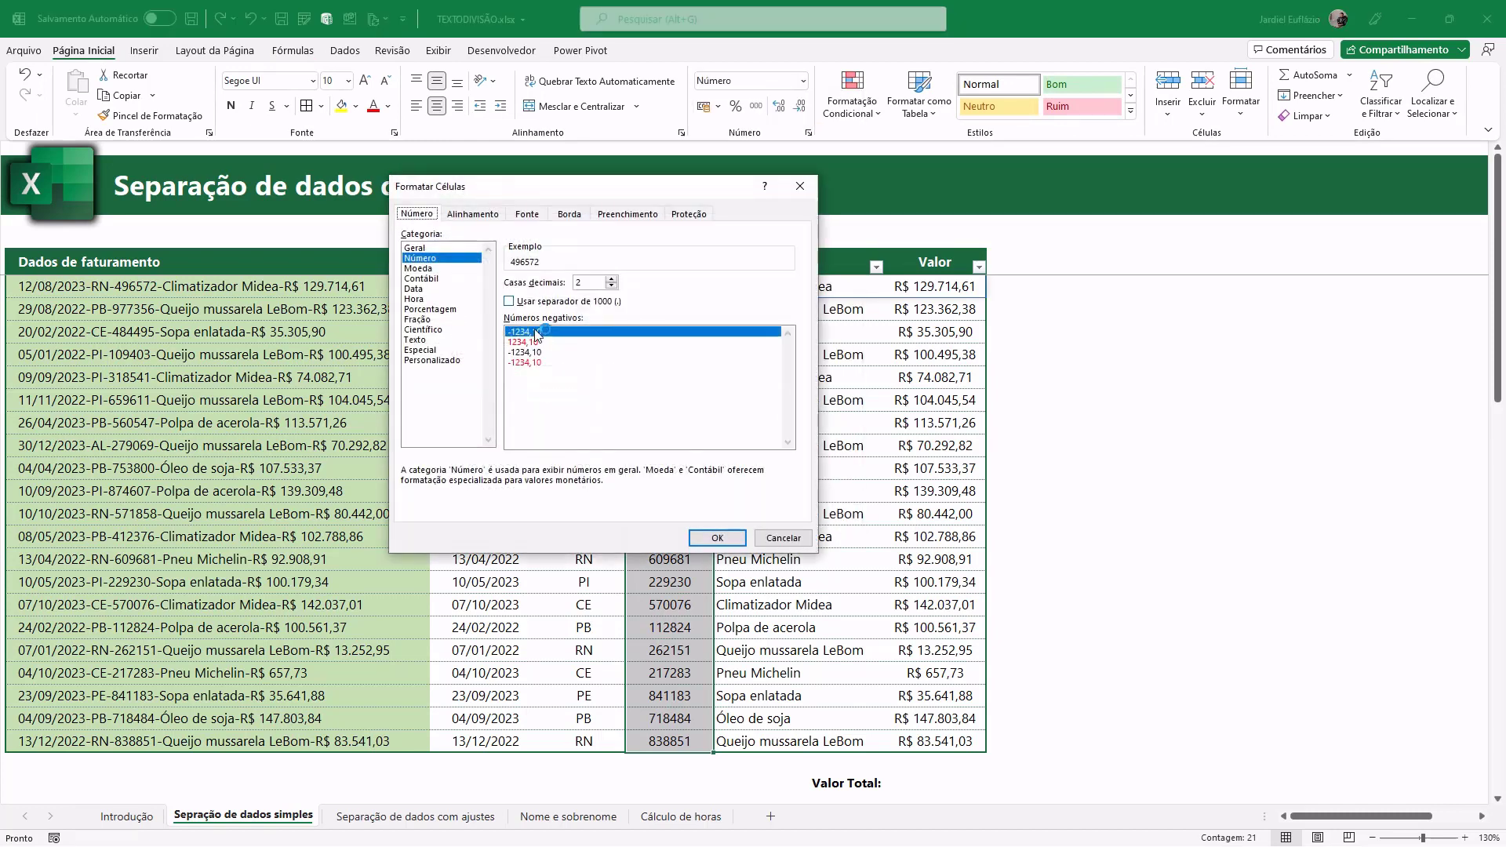
pyautogui.click(569, 302)
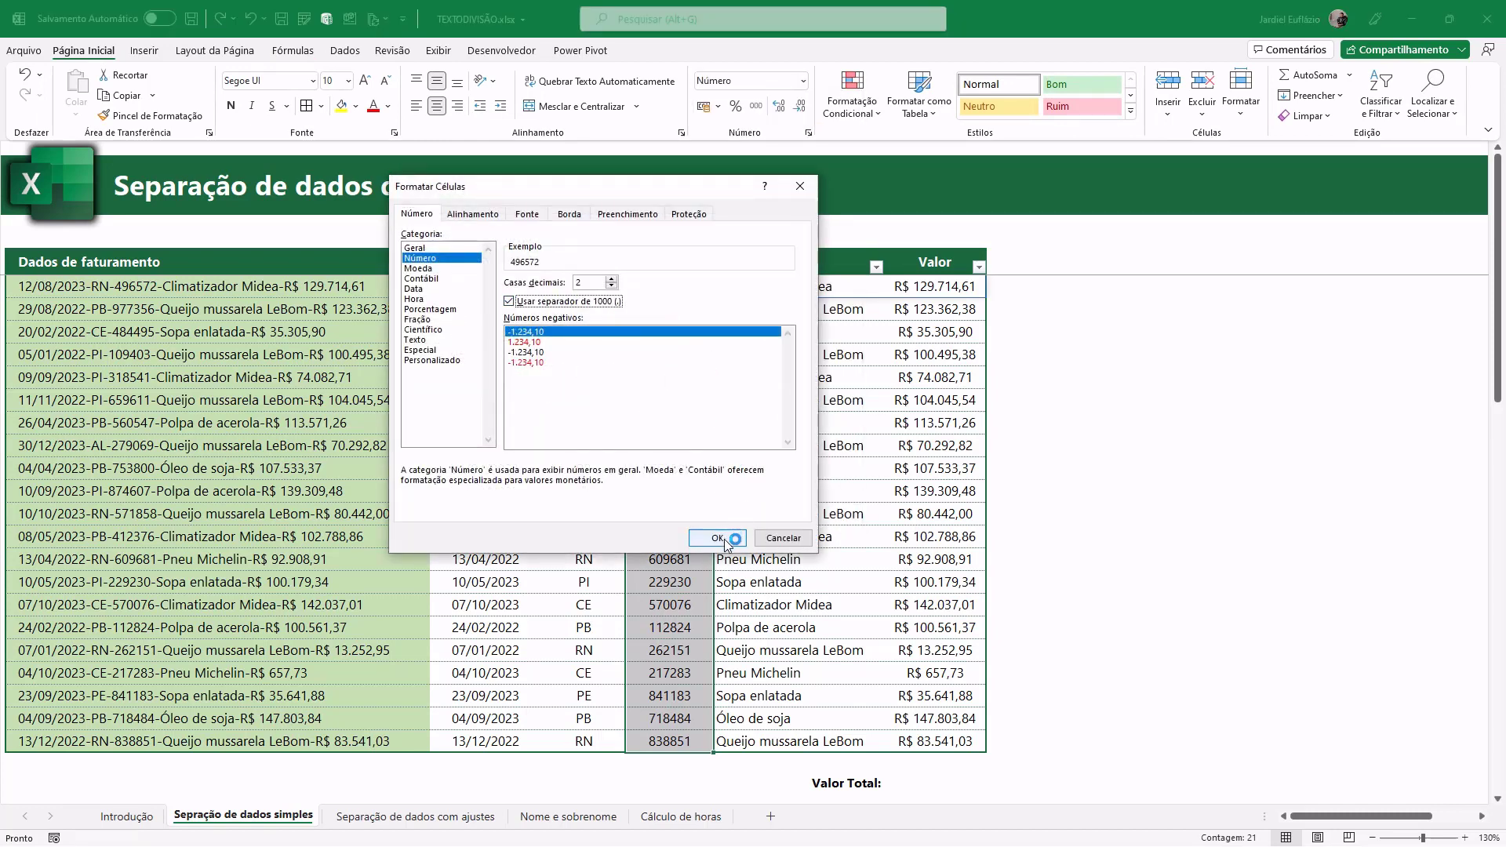
pyautogui.click(612, 287)
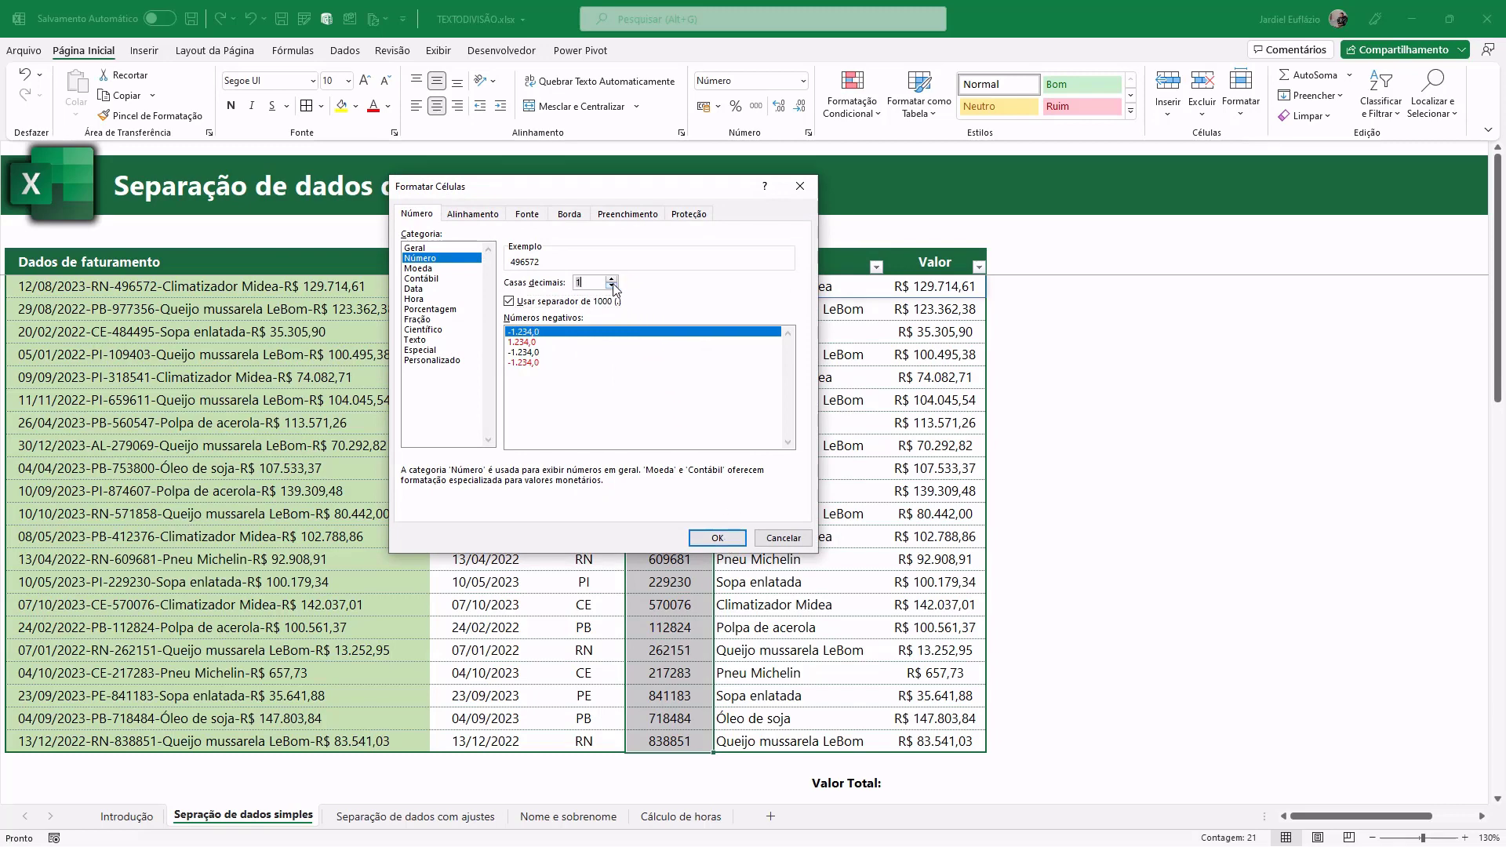
pyautogui.click(717, 537)
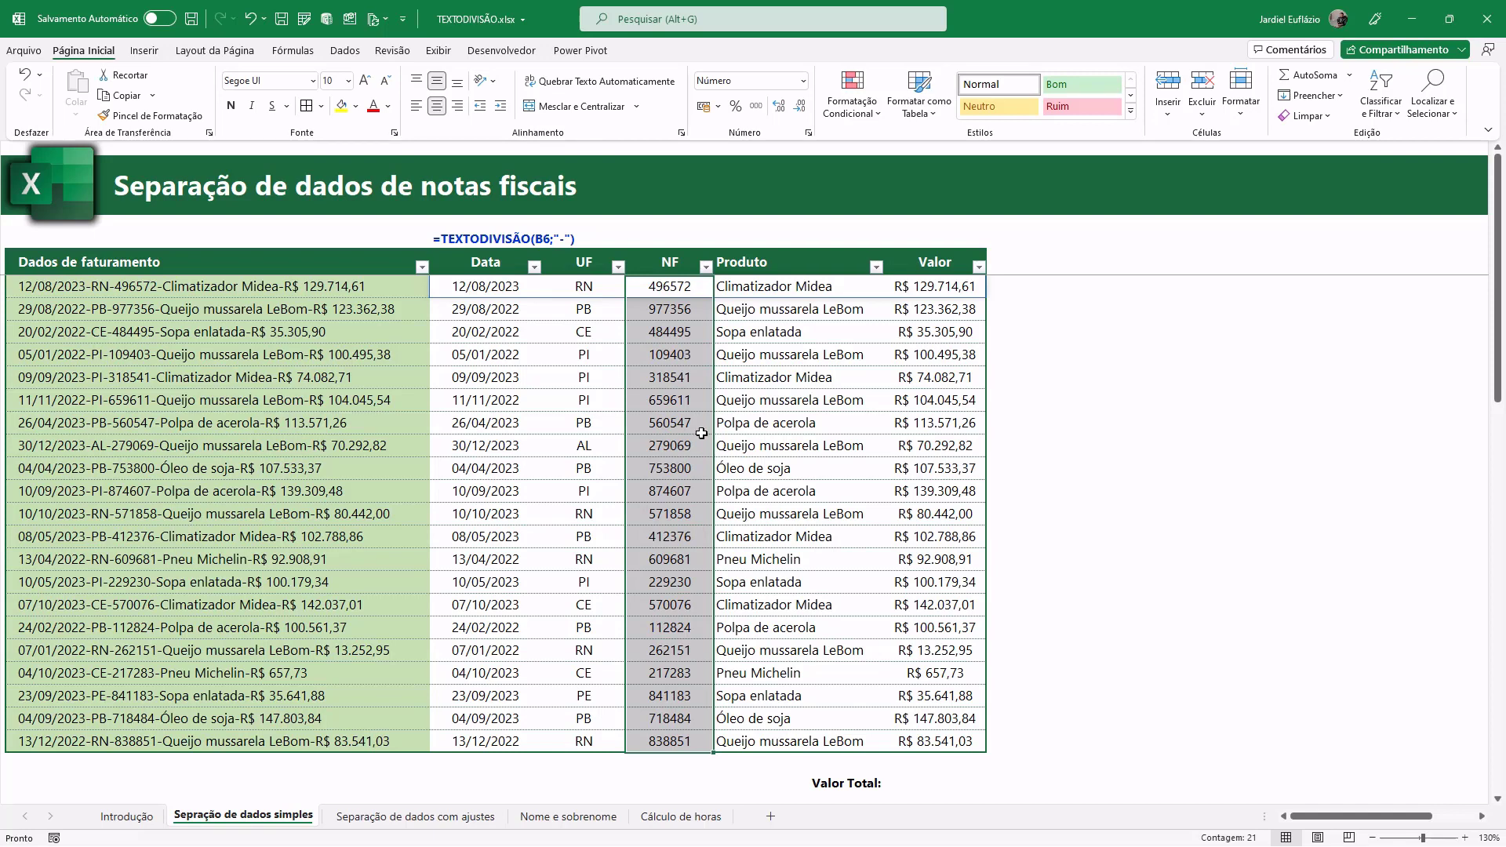
# Step: Enter =SOMA(G6:G26) in the Valor Total cell to sum the Valor column
pyautogui.scroll(-1, 701, 433)
pyautogui.scroll(1, 698, 443)
pyautogui.scroll(-2, 698, 443)
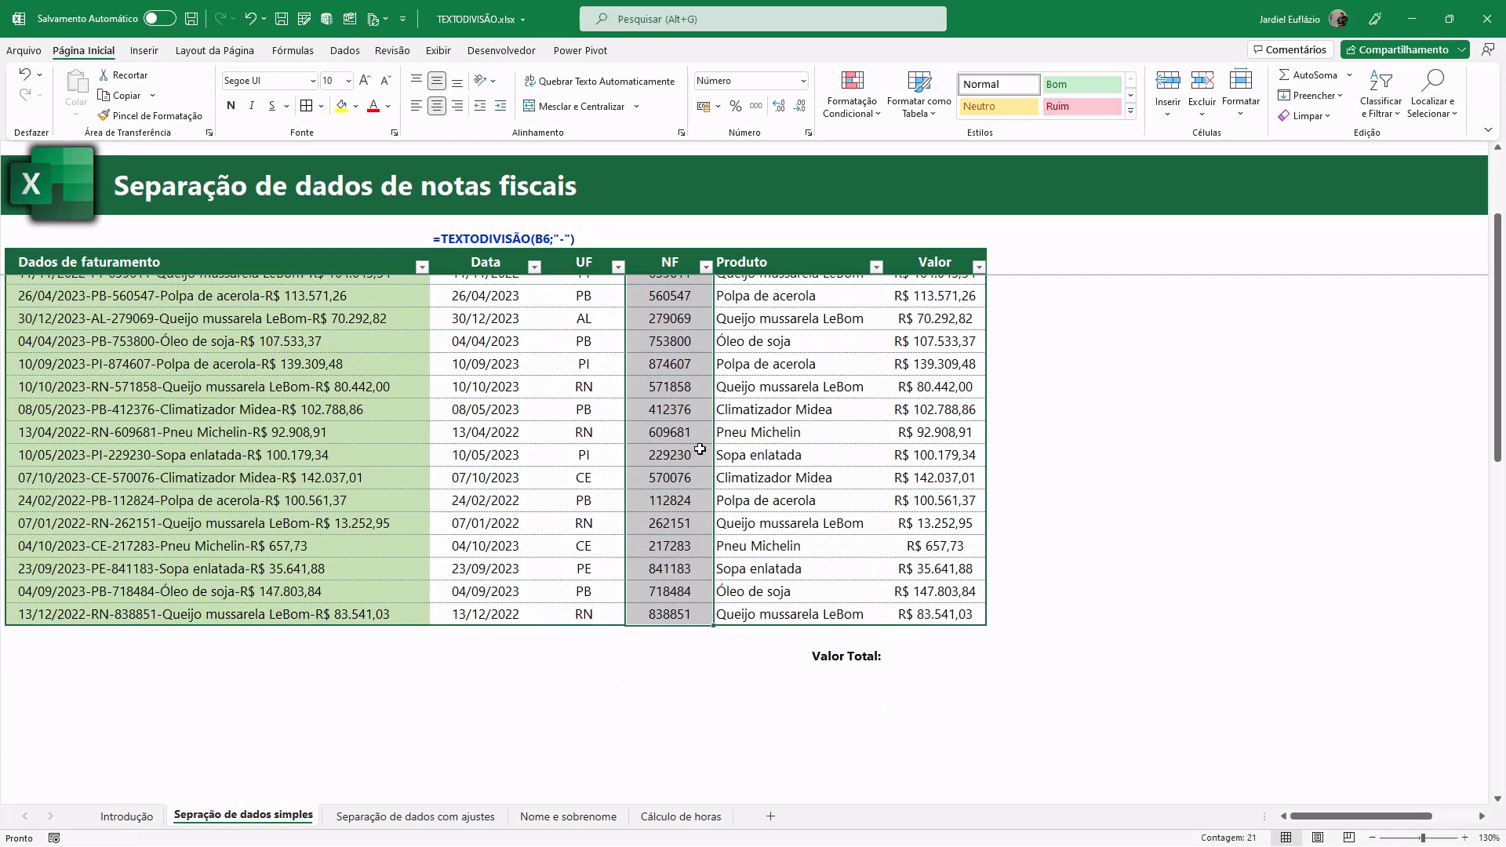
pyautogui.click(932, 655)
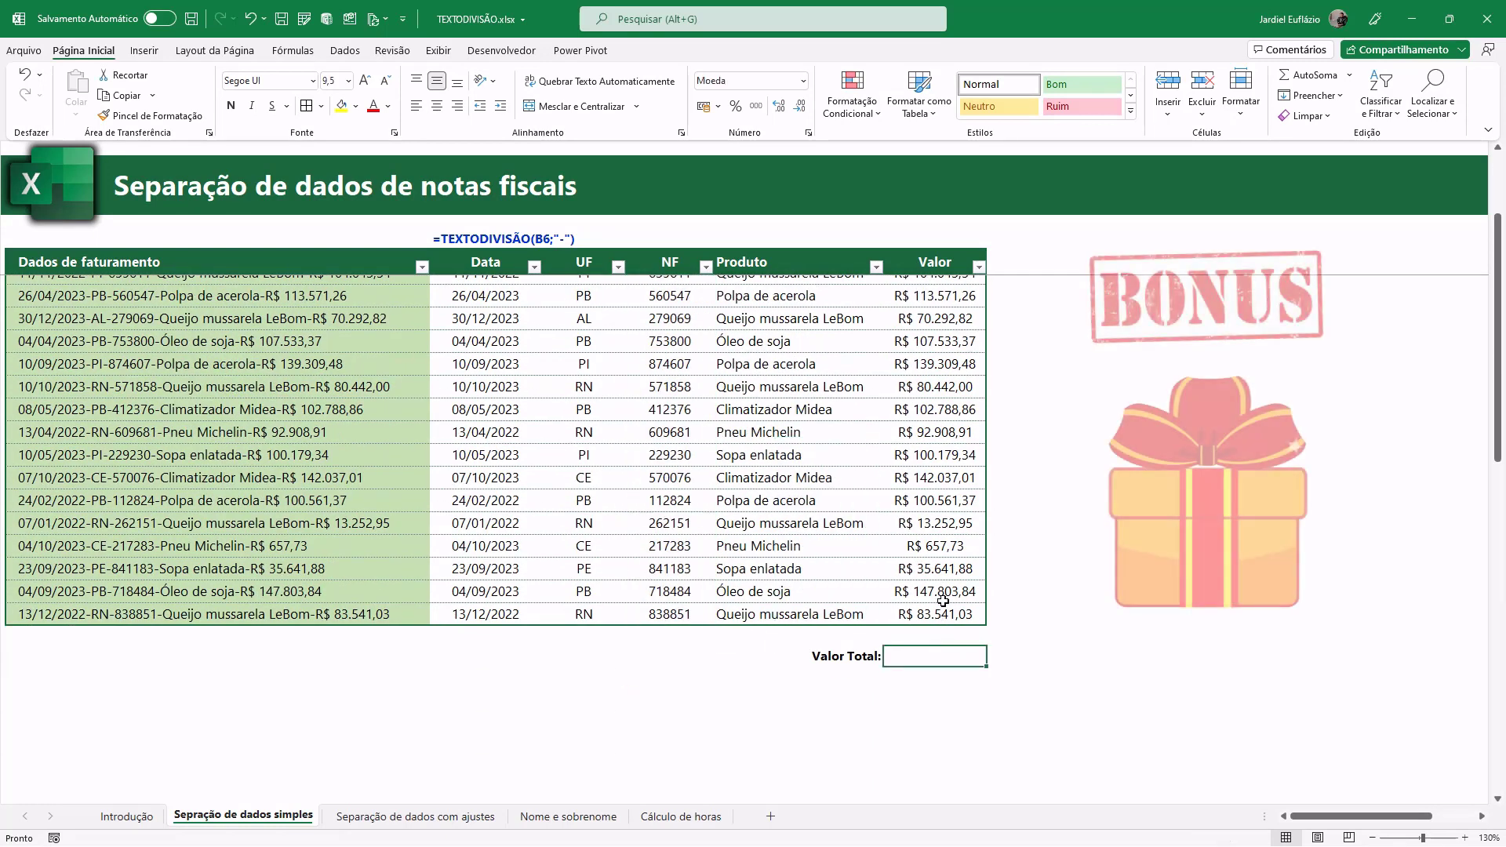
pyautogui.scroll(2, 934, 376)
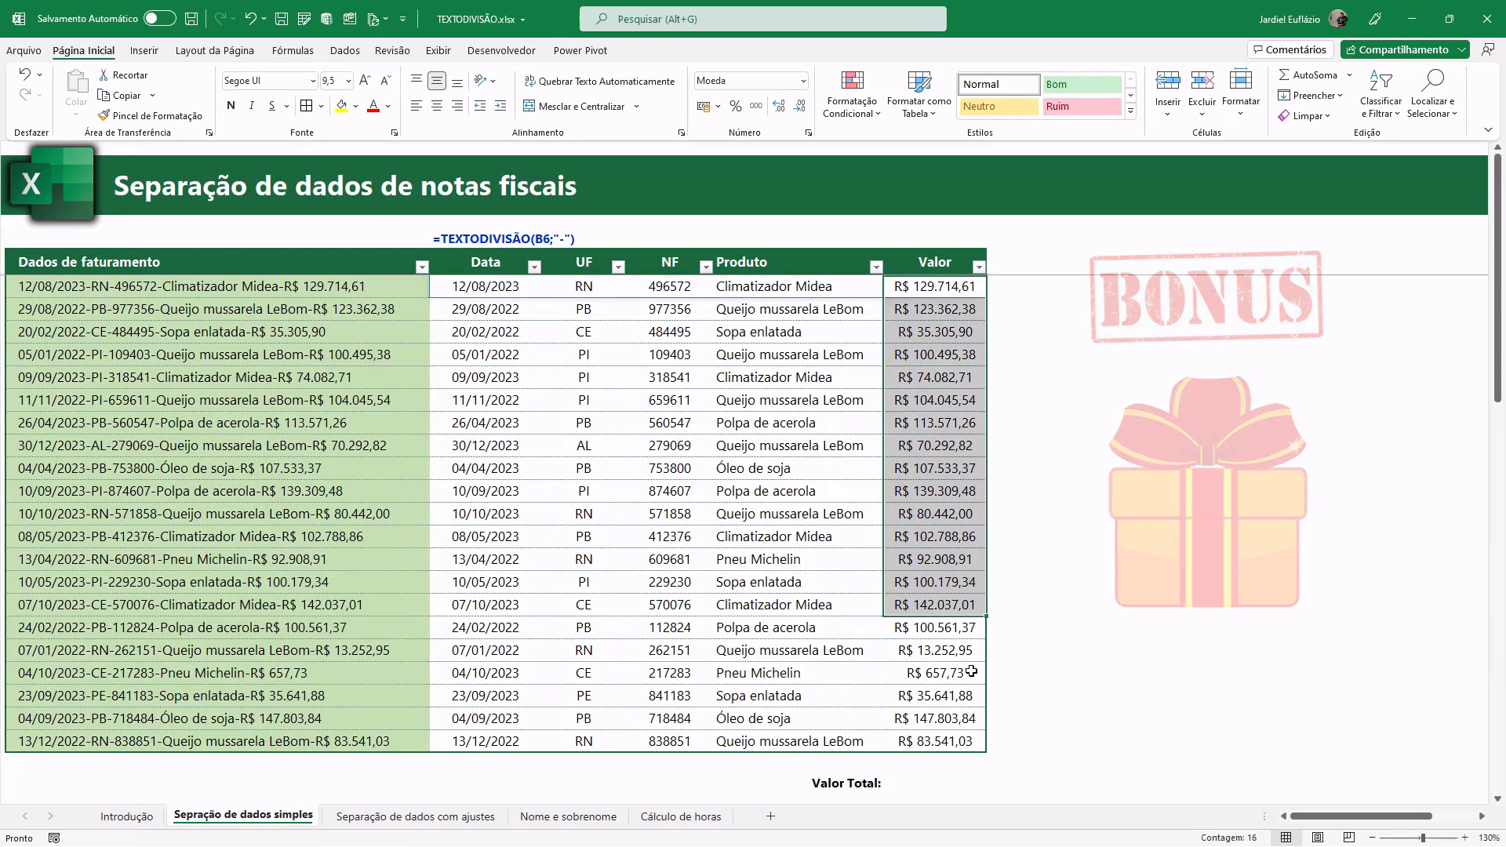
pyautogui.moveTo(932, 291); pyautogui.dragTo(933, 742)
pyautogui.scroll(-2, 937, 692)
pyautogui.click(944, 667)
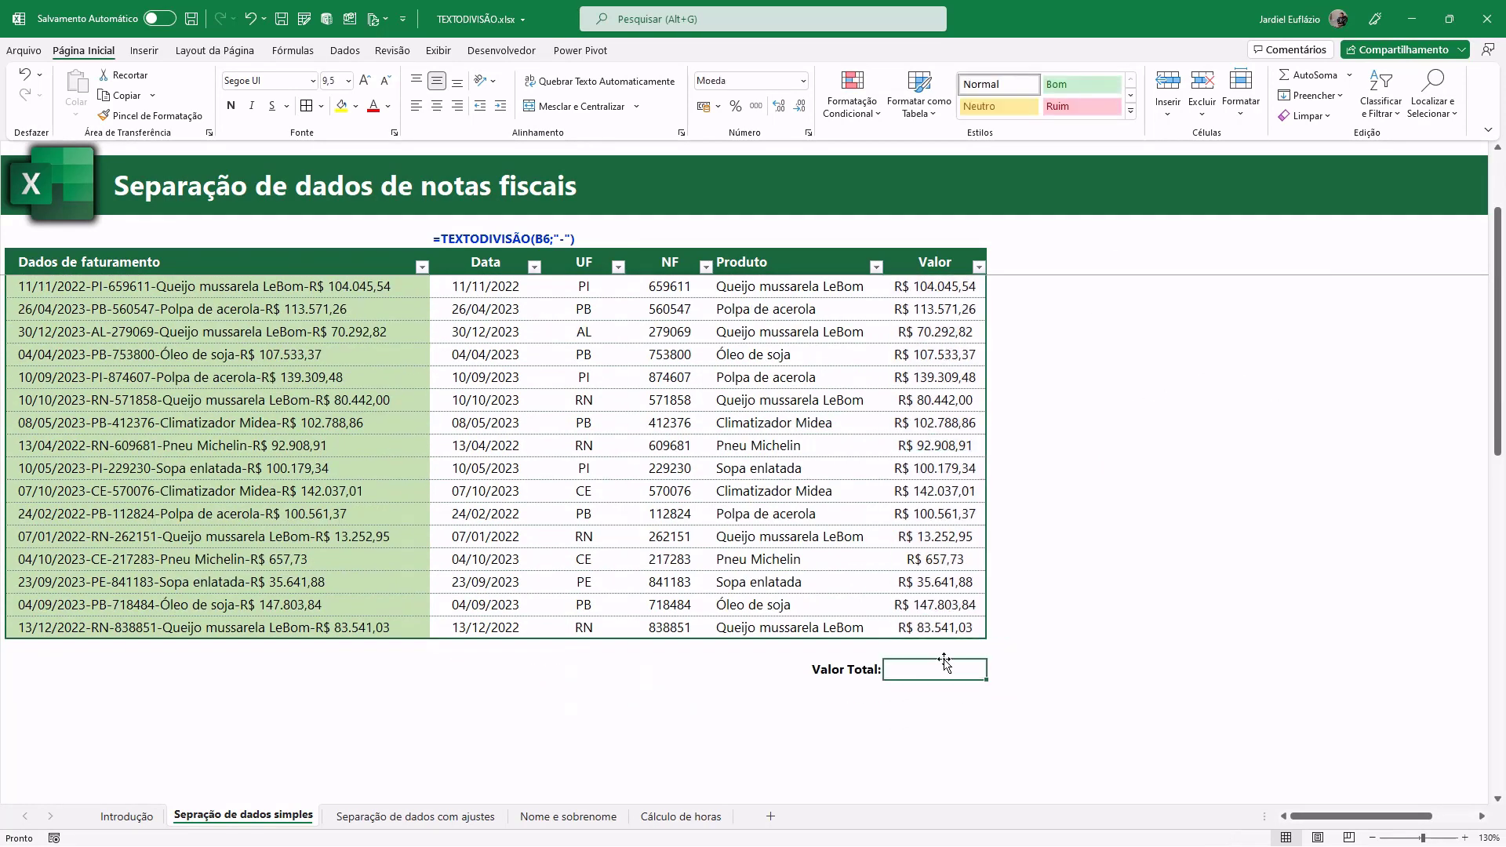
pyautogui.write('=soma(')
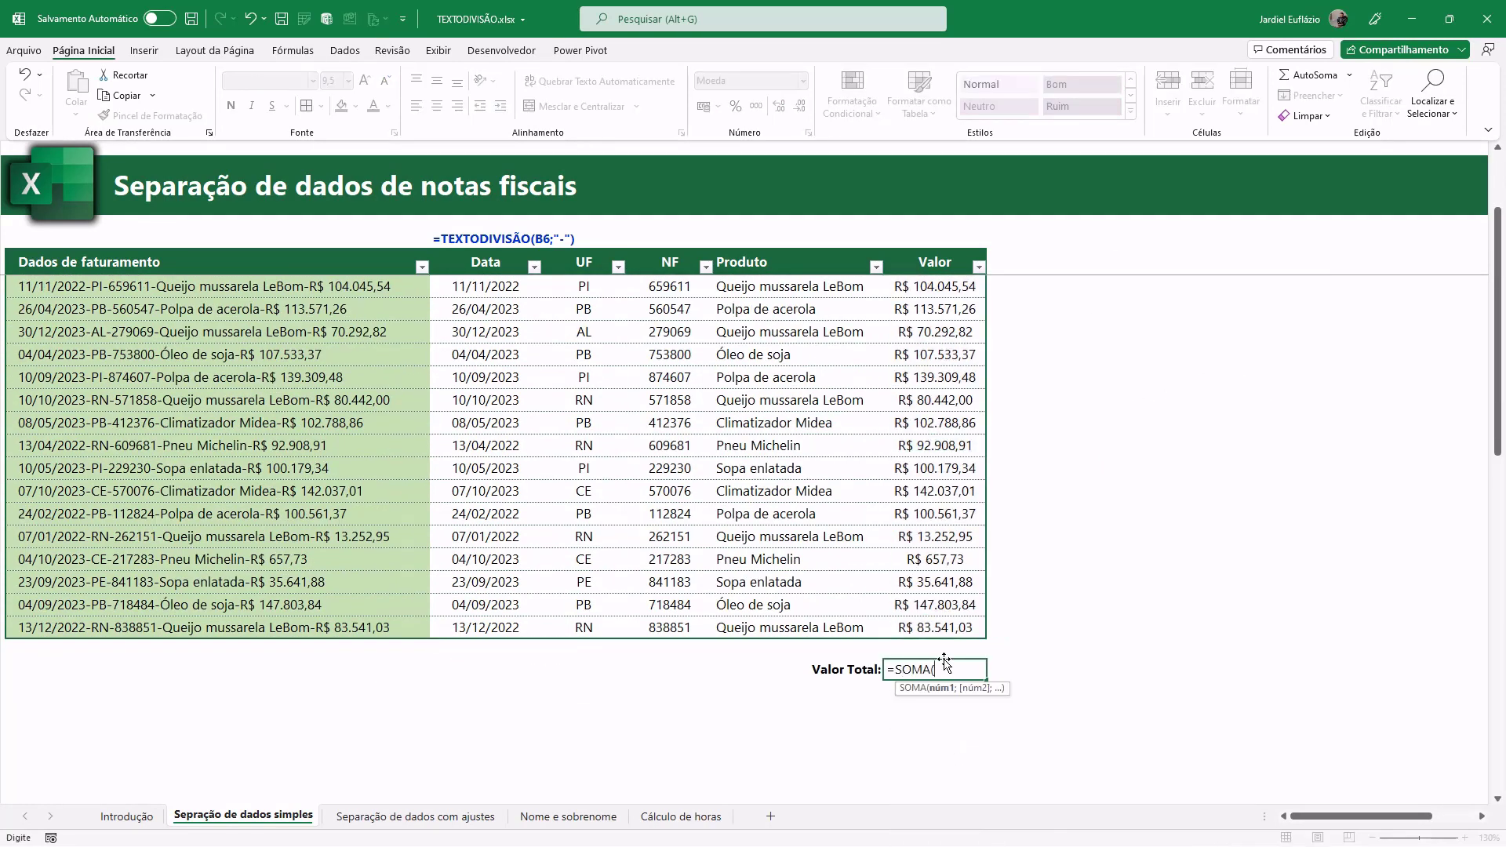
pyautogui.press('Up')
pyautogui.press('Up')
pyautogui.hotkey('ctrl', 'shift', 'Up')
pyautogui.press('Return')
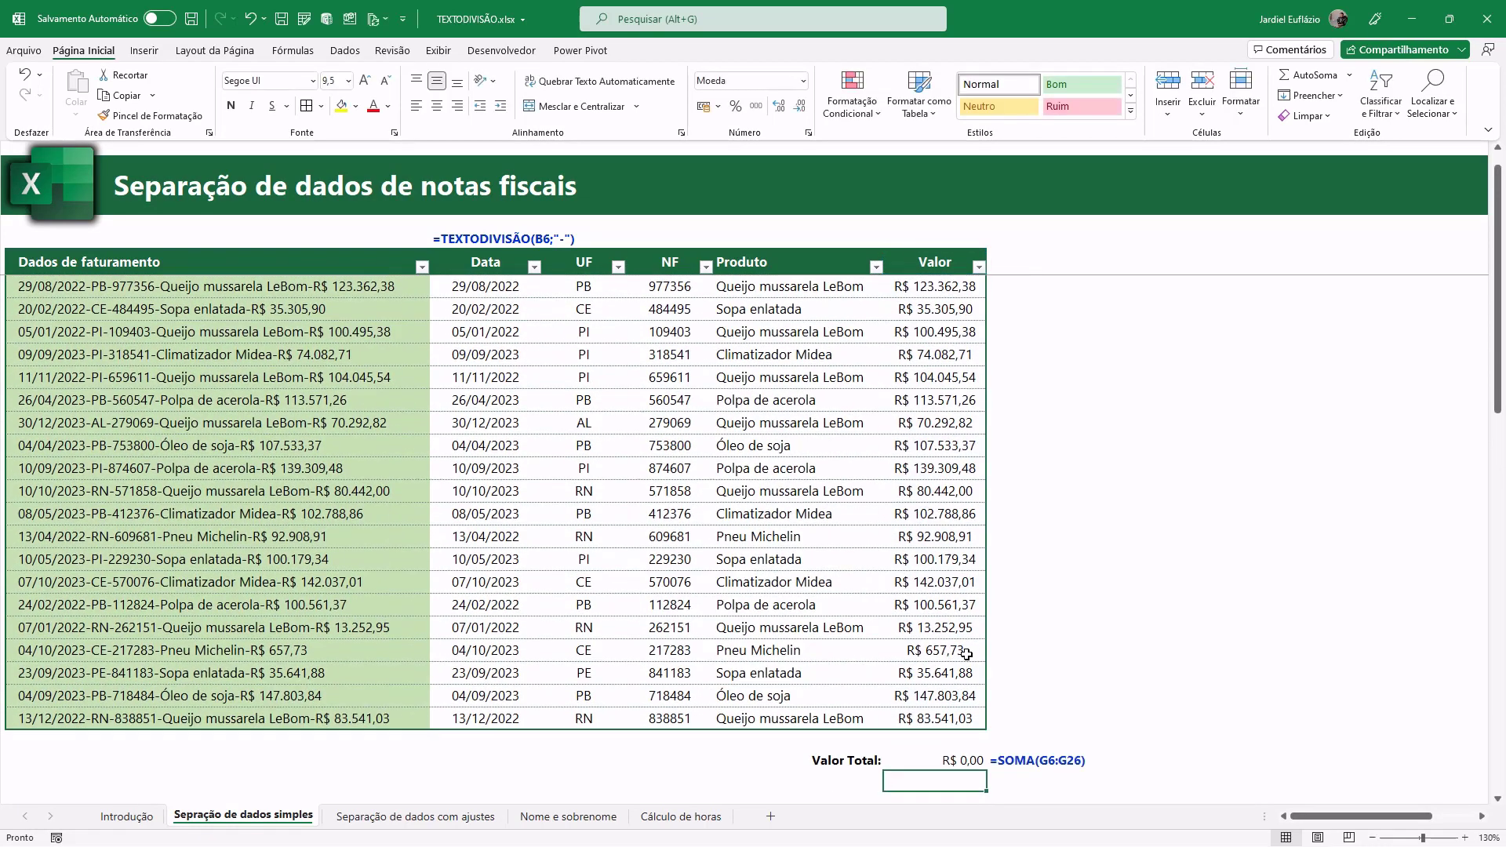
# Step: Switch the Valor Total cell from currency to Número format, showing 0,00
pyautogui.scroll(-3, 968, 652)
pyautogui.click(933, 522)
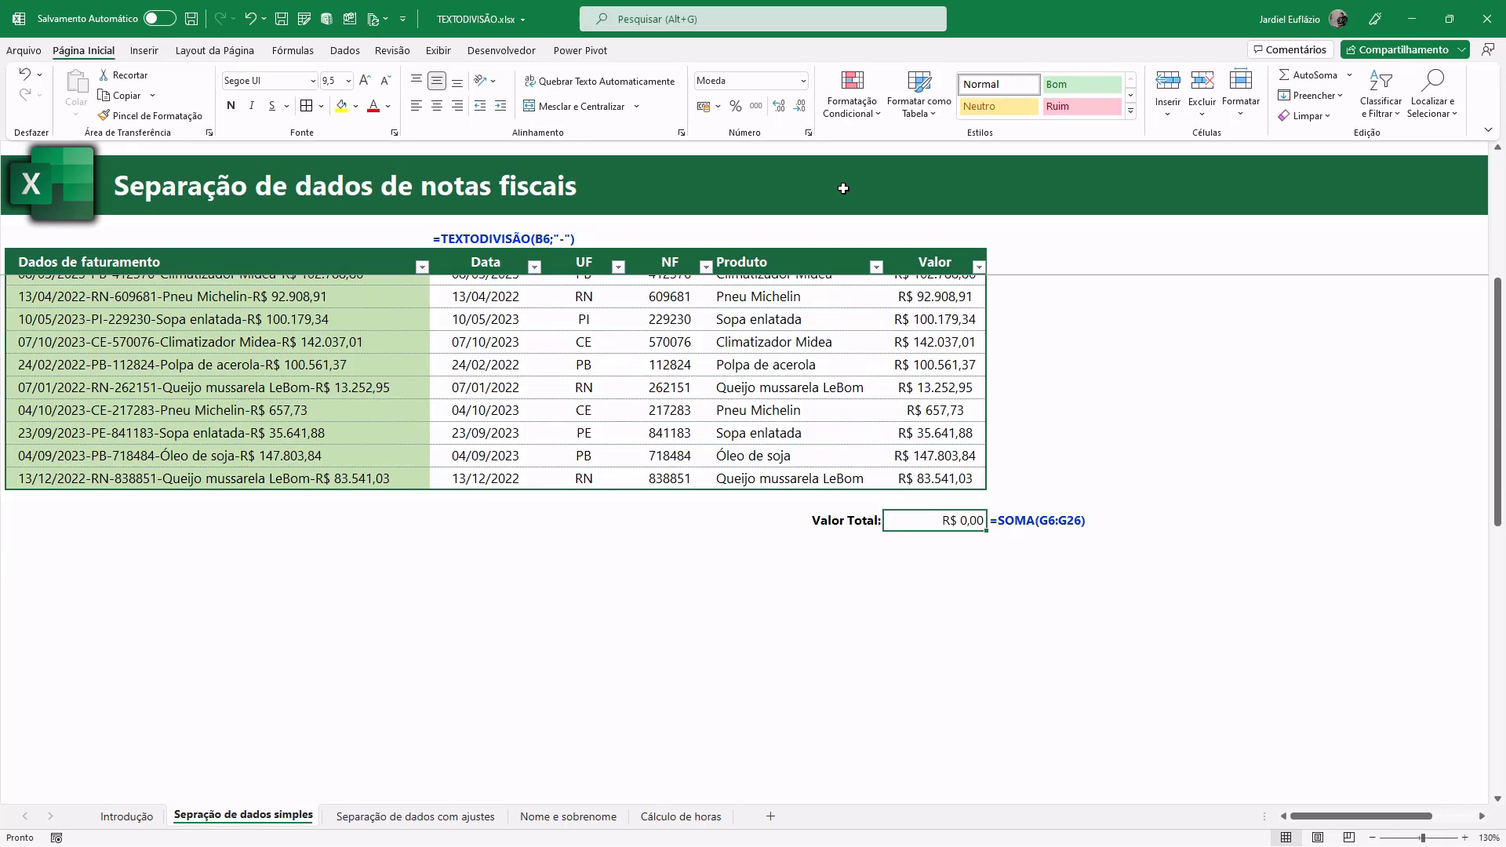
pyautogui.hotkey('ctrl', 'shift', '1')
pyautogui.scroll(2, 967, 468)
pyautogui.scroll(2, 967, 469)
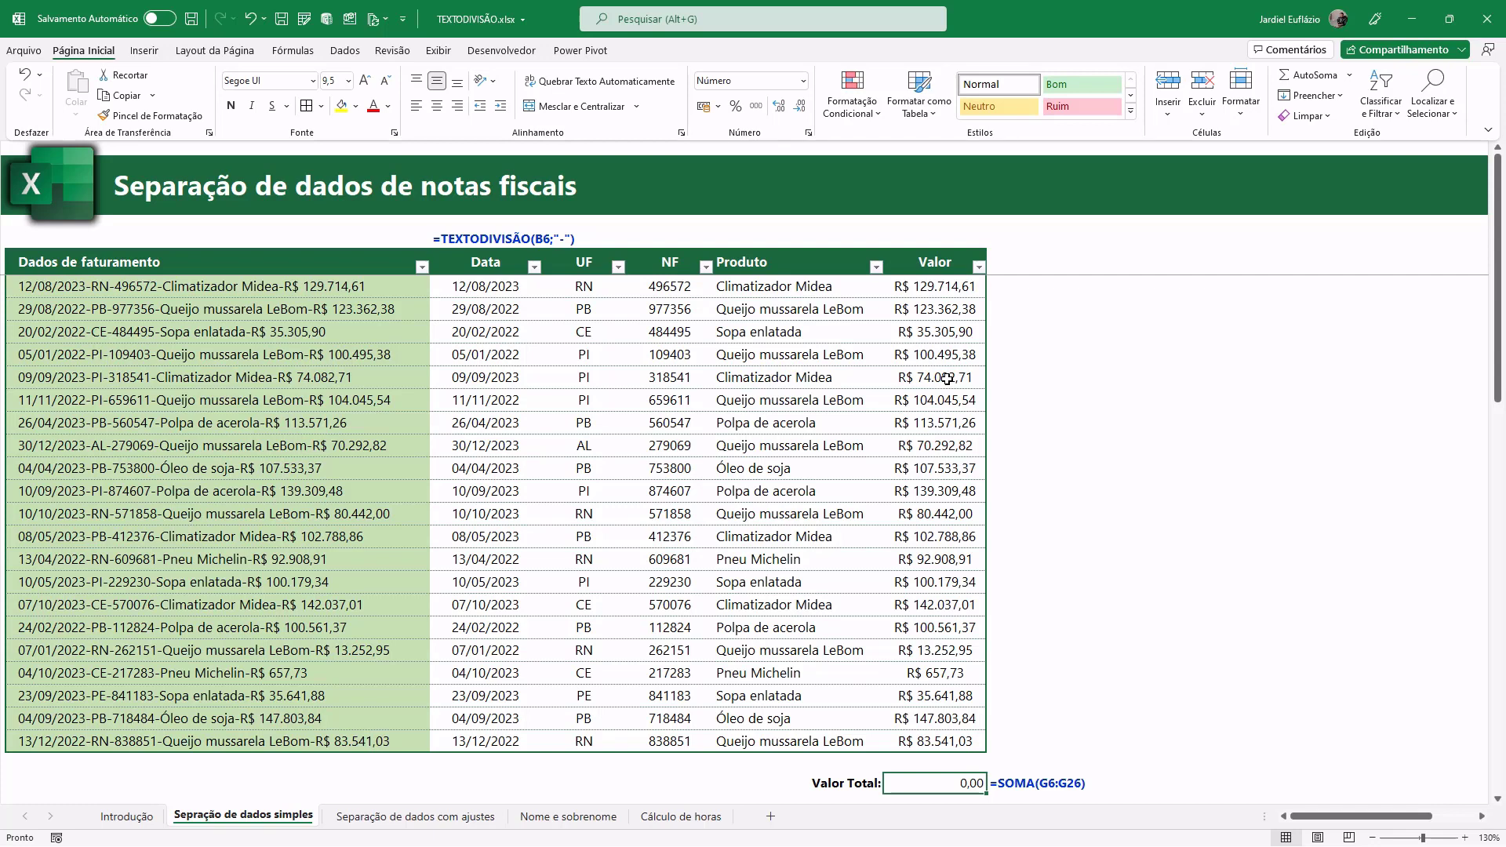
pyautogui.scroll(-2, 947, 379)
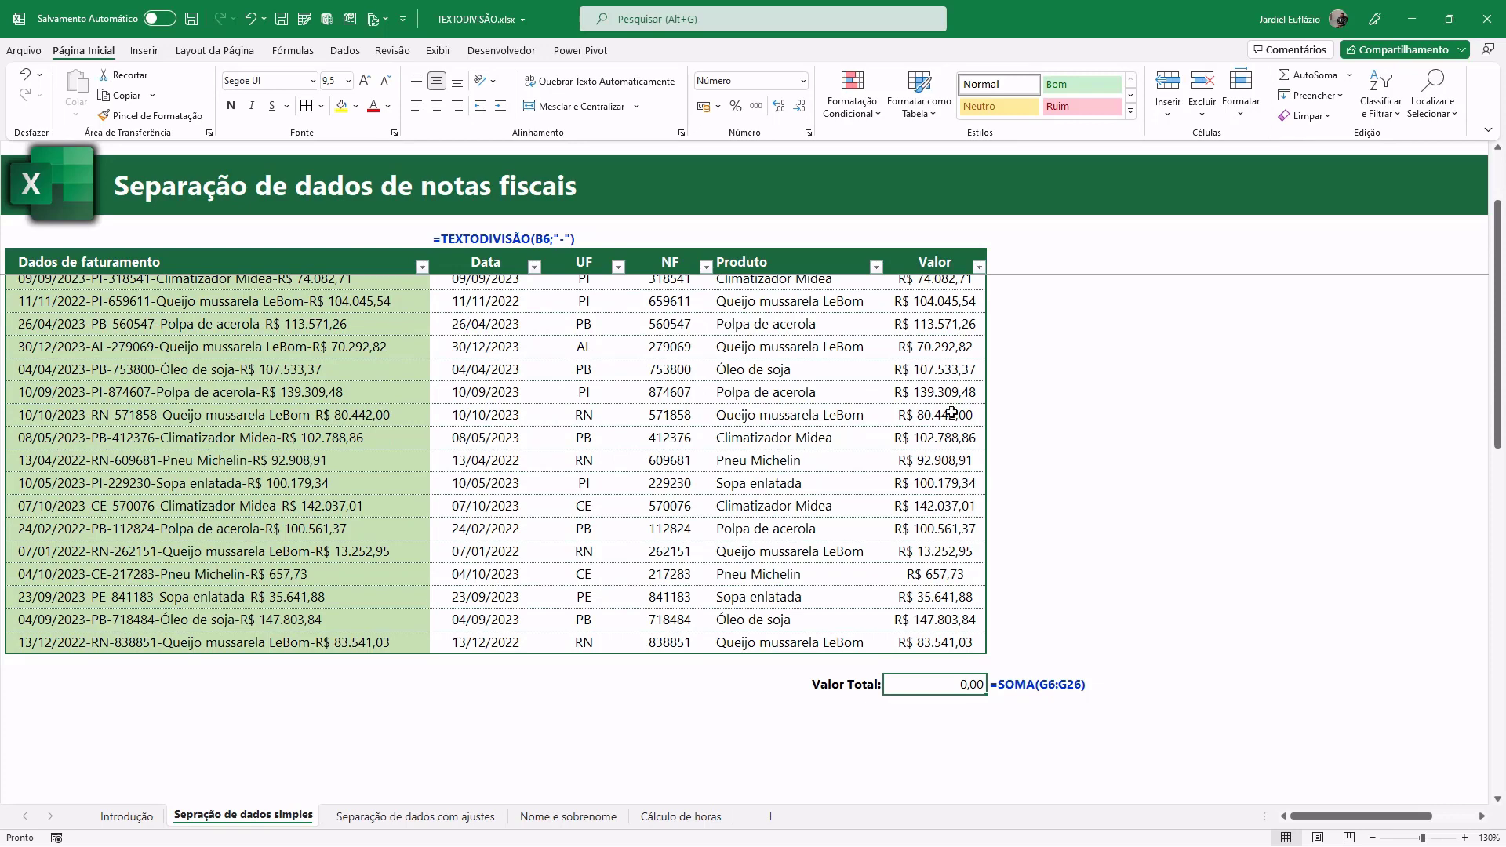
pyautogui.scroll(1, 946, 610)
pyautogui.scroll(-1, 937, 549)
pyautogui.scroll(-2, 941, 549)
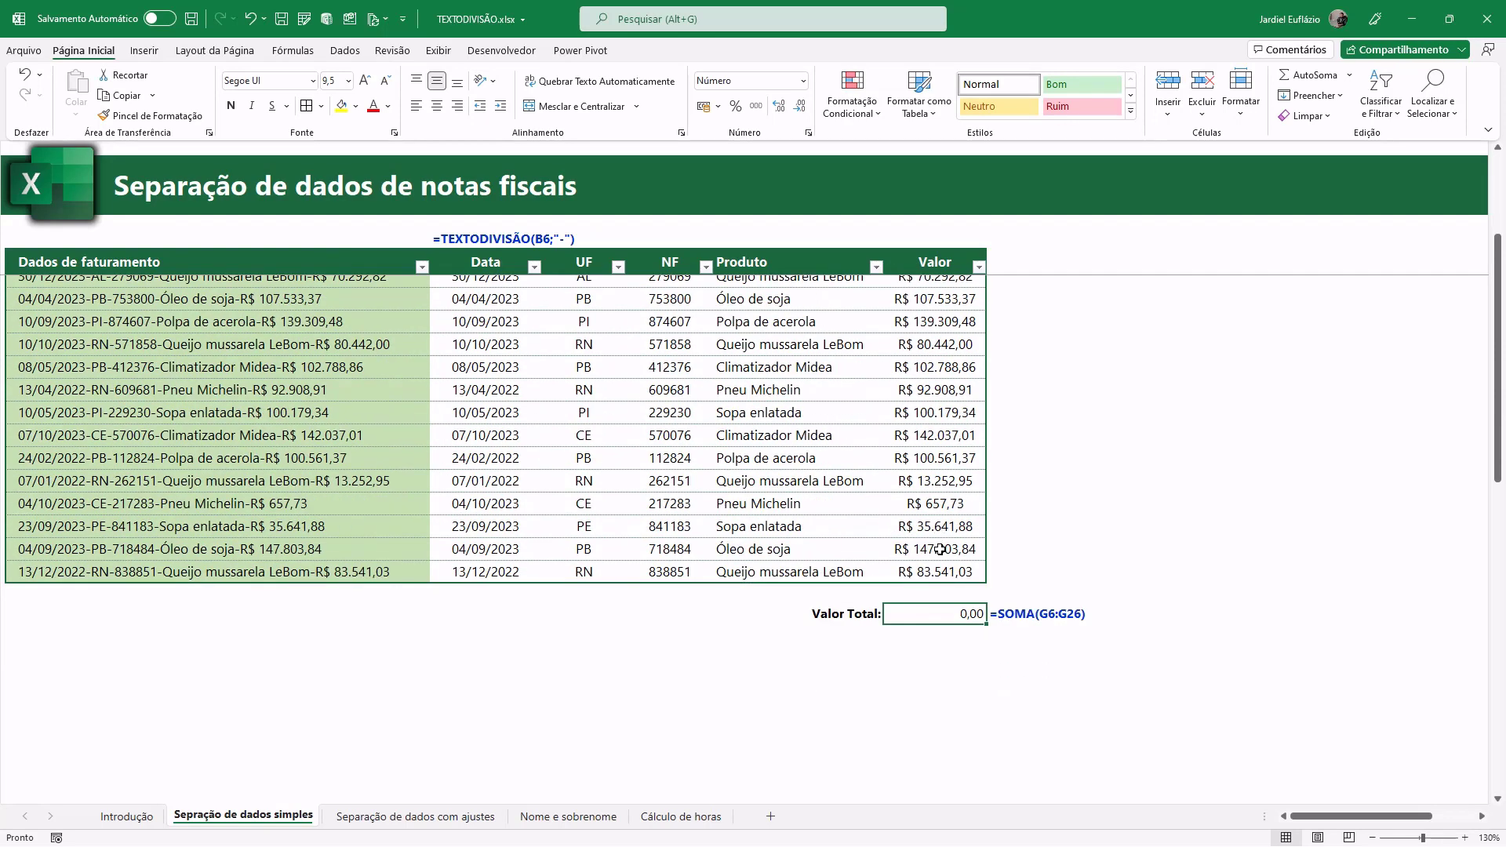
# Step: Enter =SUBSTITUIR(G6:G26;"R$ ";"") in the Valor Total cell to strip "R$ " from the Valor column
pyautogui.write('=SUBSTITUIR(')
pyautogui.press('Up')
pyautogui.hotkey('ctrl', 'shift', 'Up')
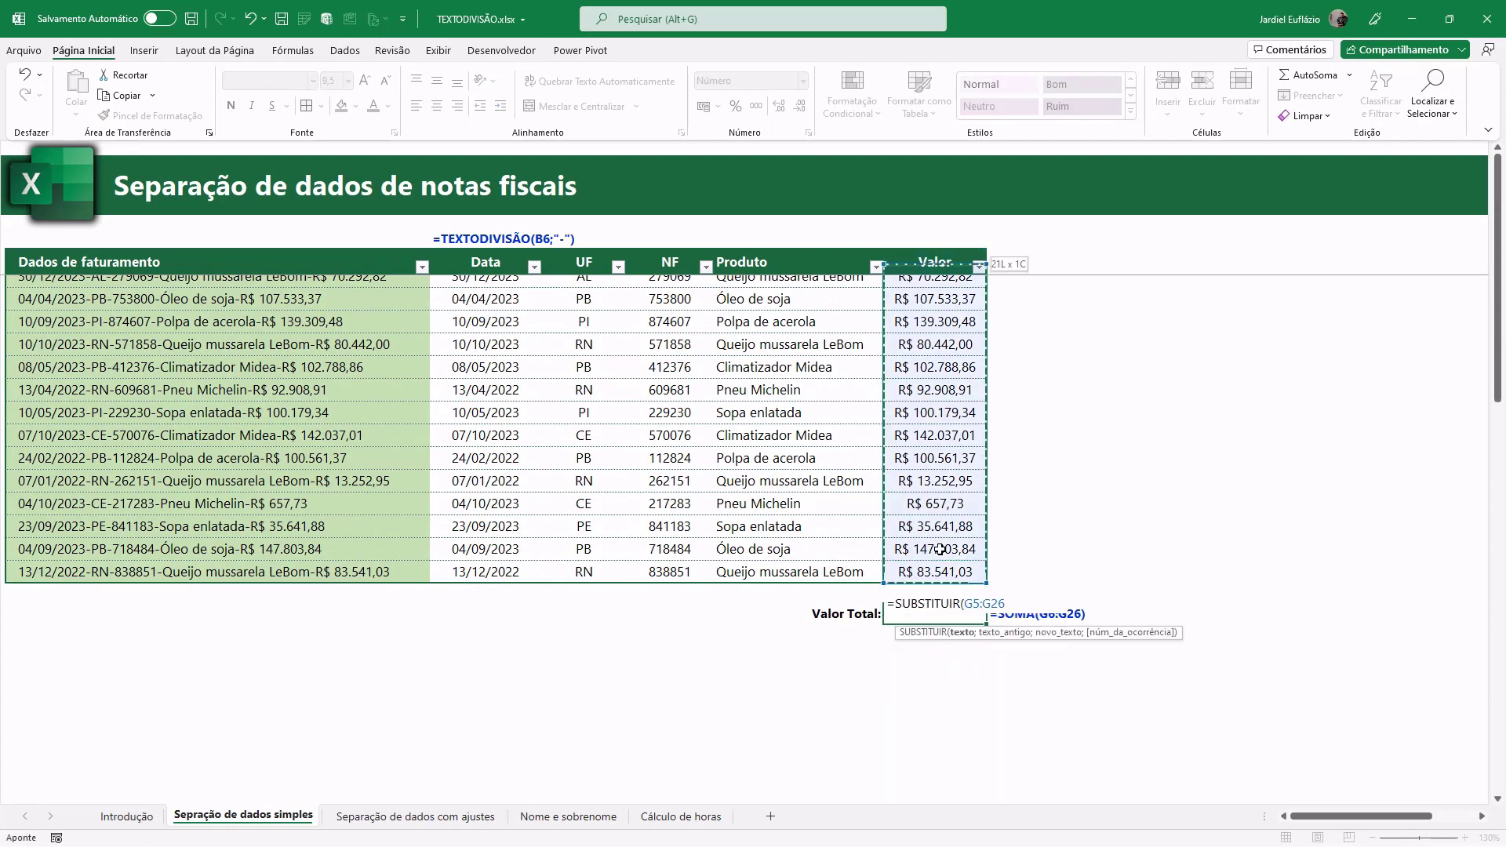
pyautogui.hotkey('shift', 'Down')
pyautogui.scroll(-2, 1065, 536)
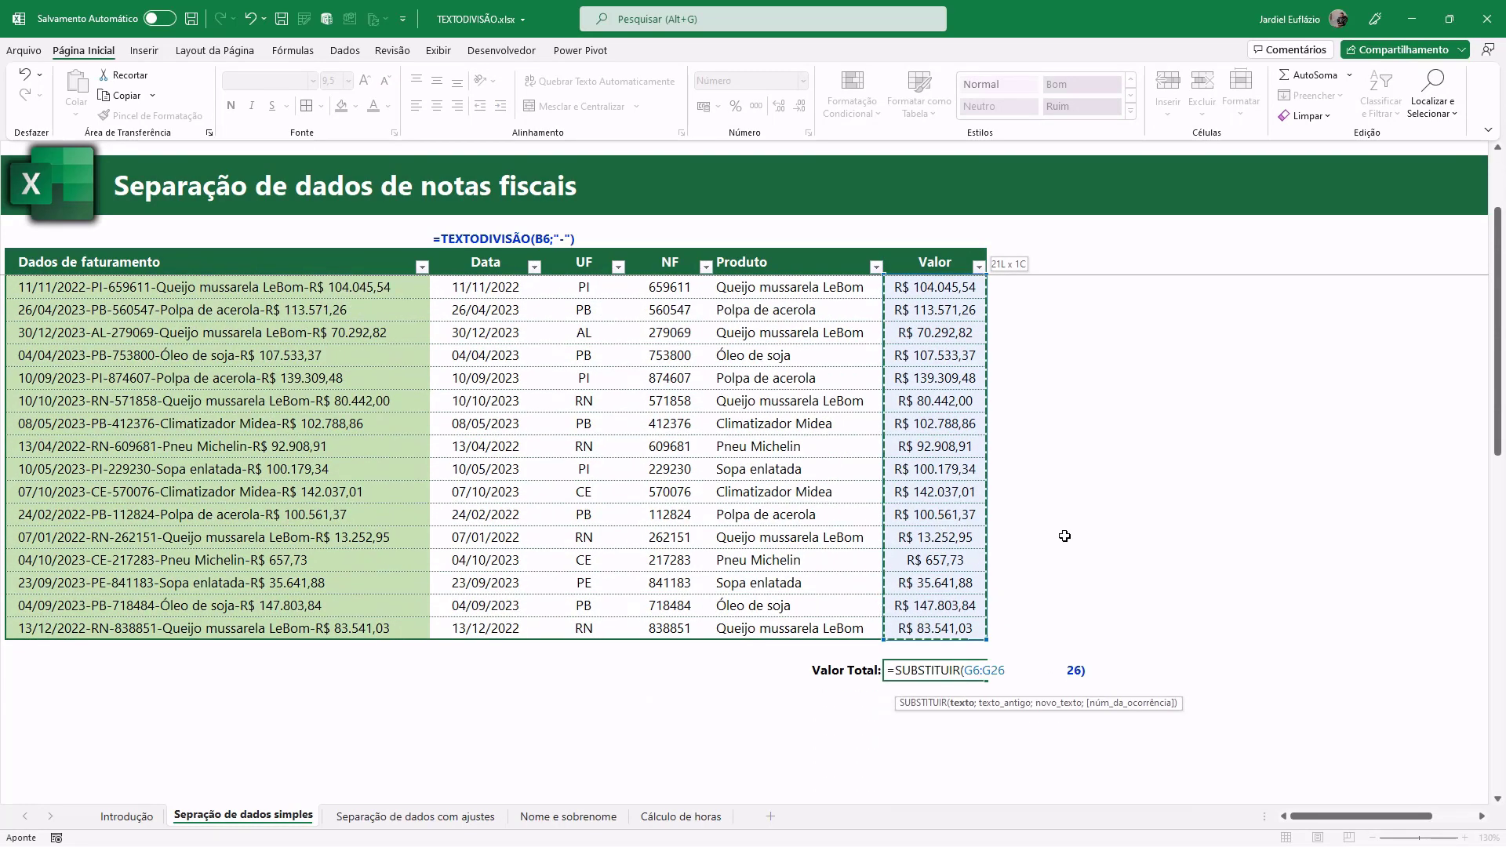
pyautogui.write(';"r$')
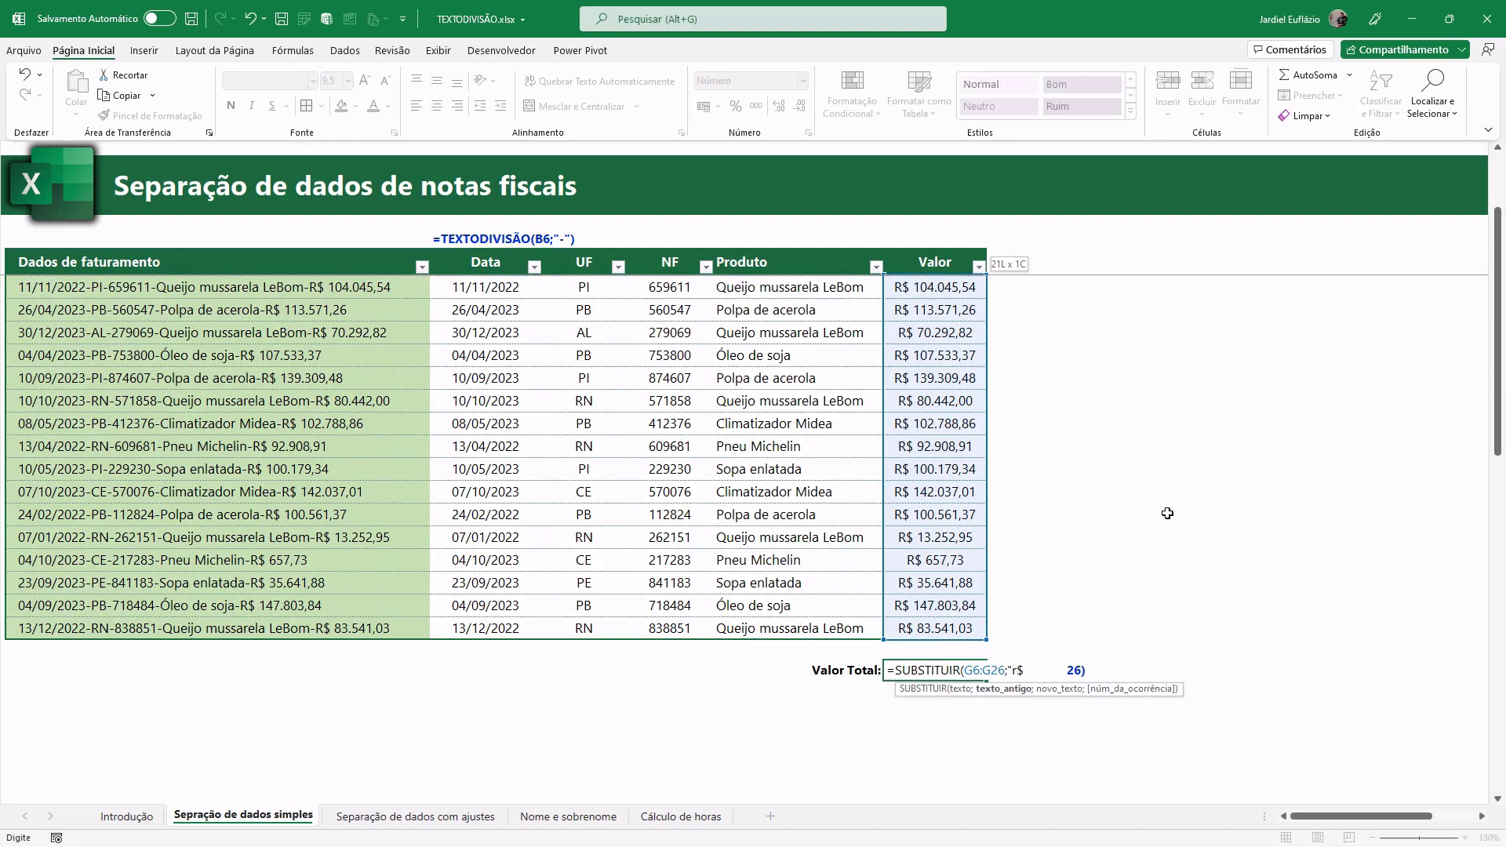
pyautogui.press('BackSpace')
pyautogui.press('BackSpace')
pyautogui.press('BackSpace')
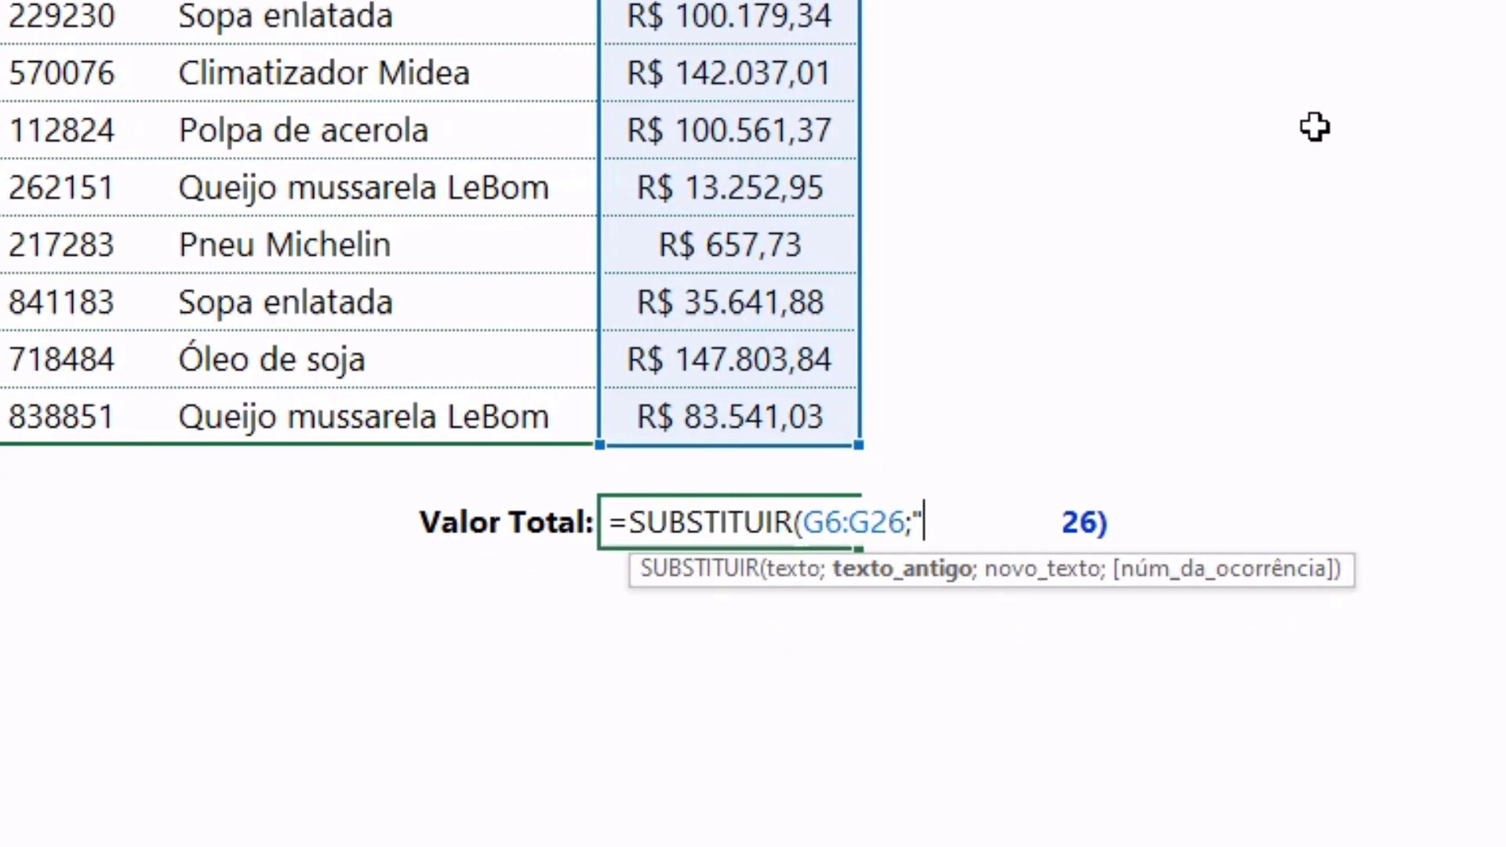
pyautogui.write('R$')
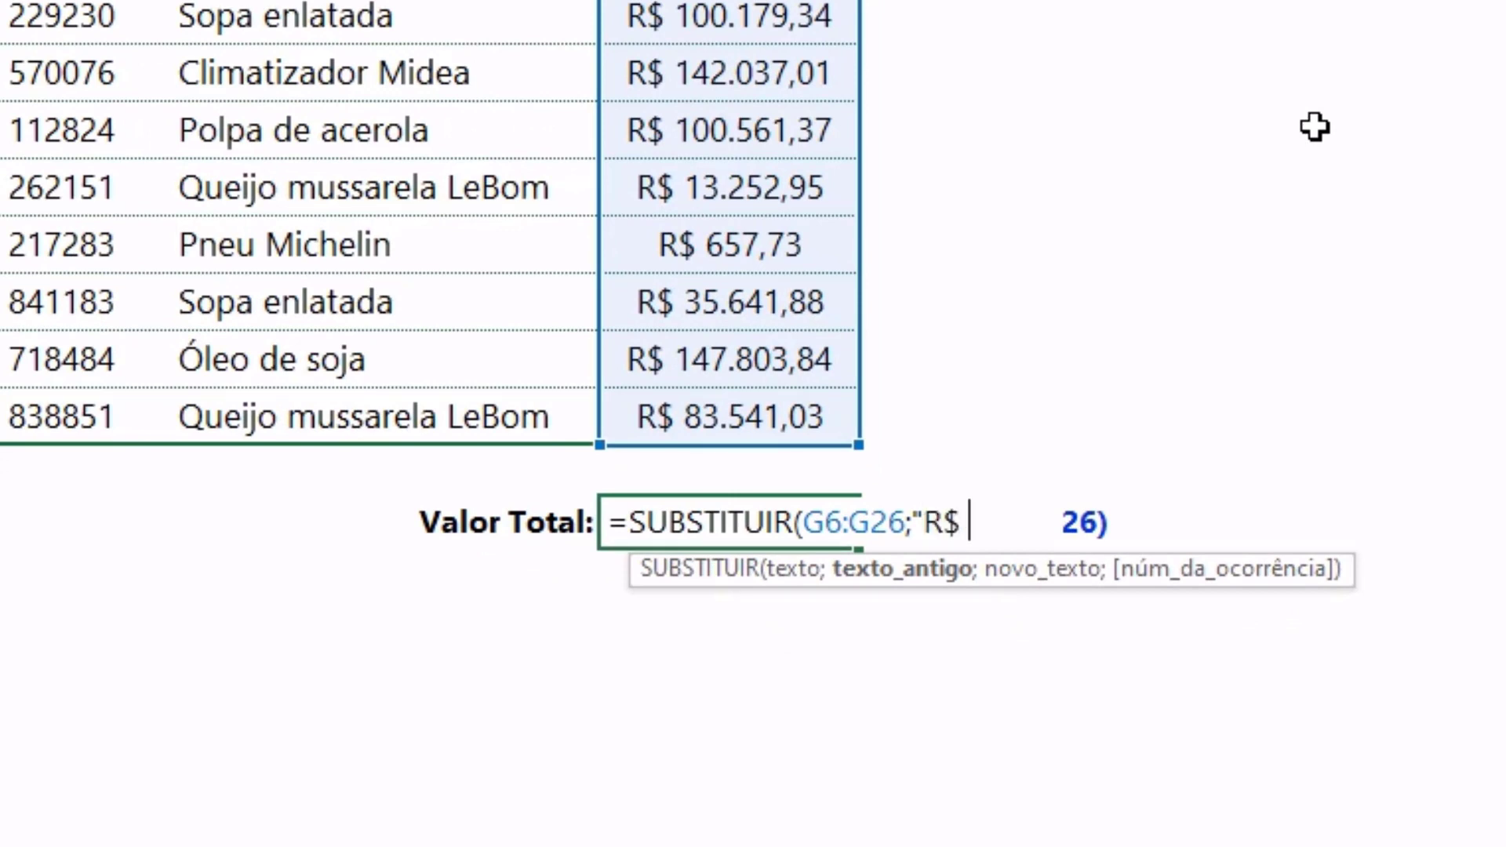
pyautogui.write(' ";""')
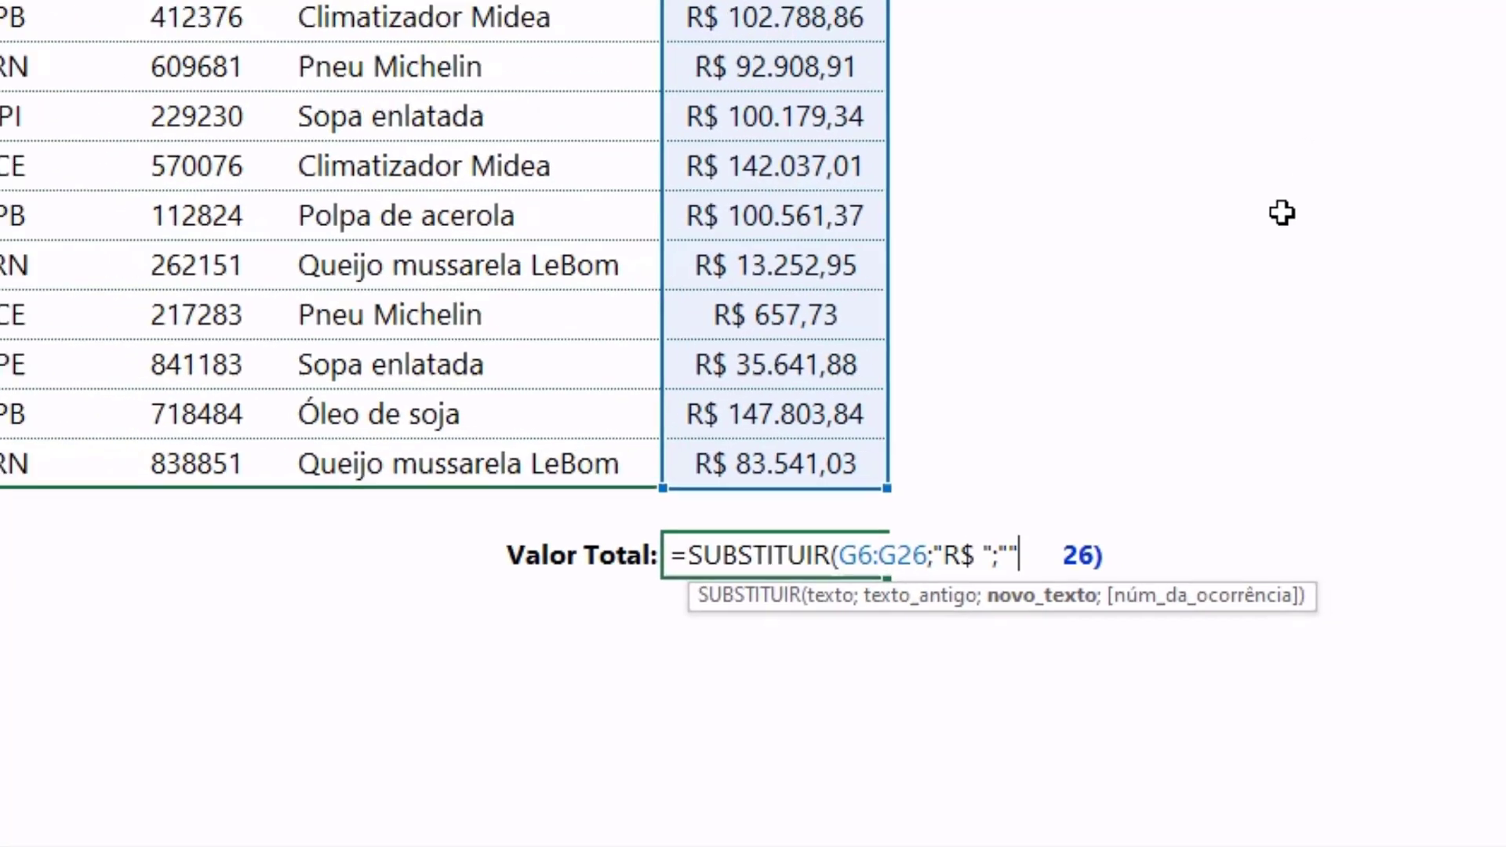
pyautogui.press('Return')
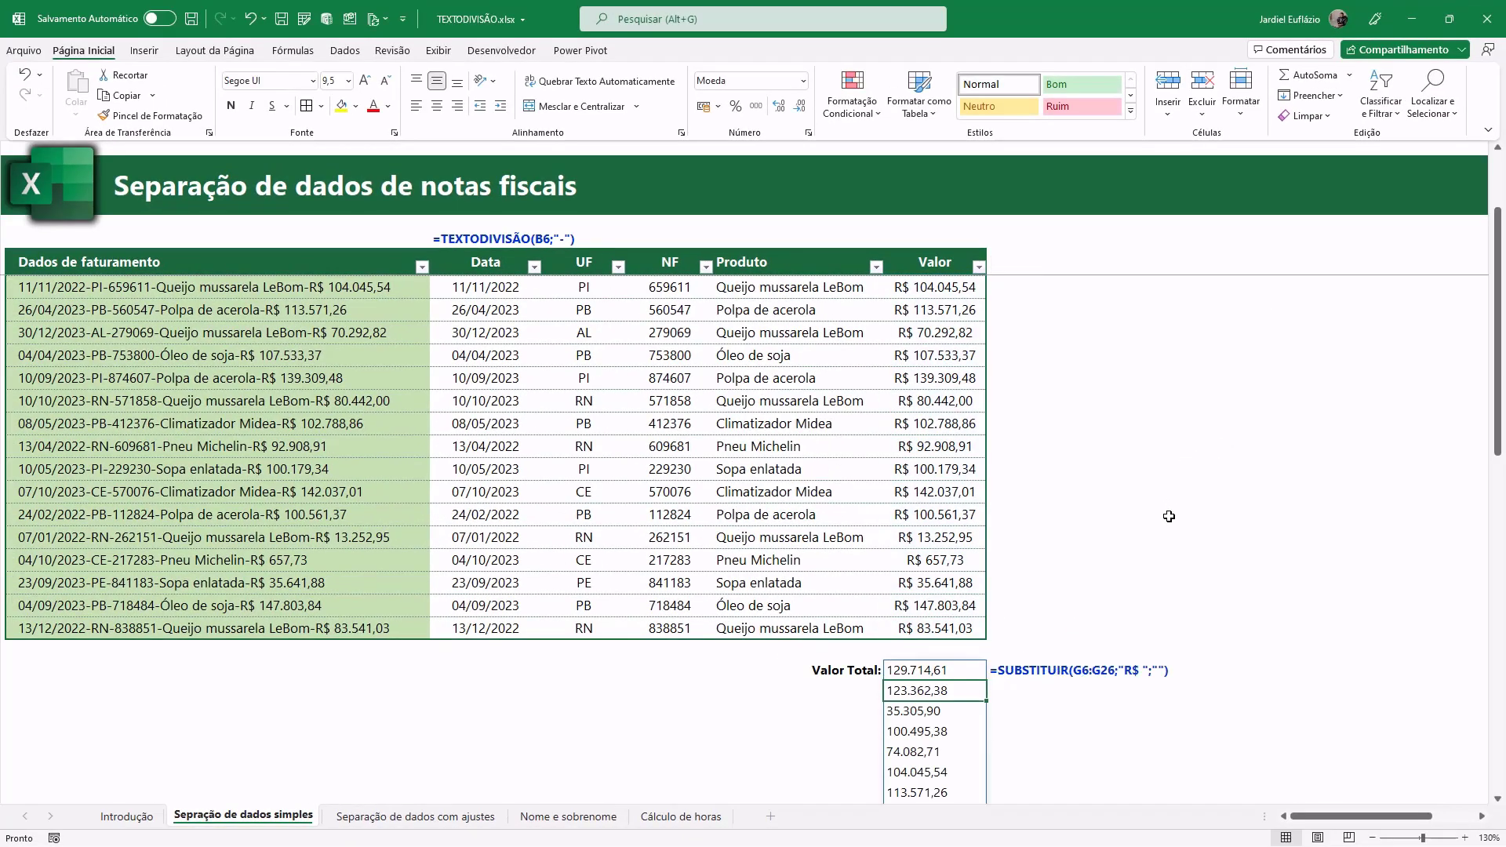
# Step: Select the 21 spilled plain values, from 129.714,61 down to 83.541,03
pyautogui.scroll(-1, 1169, 516)
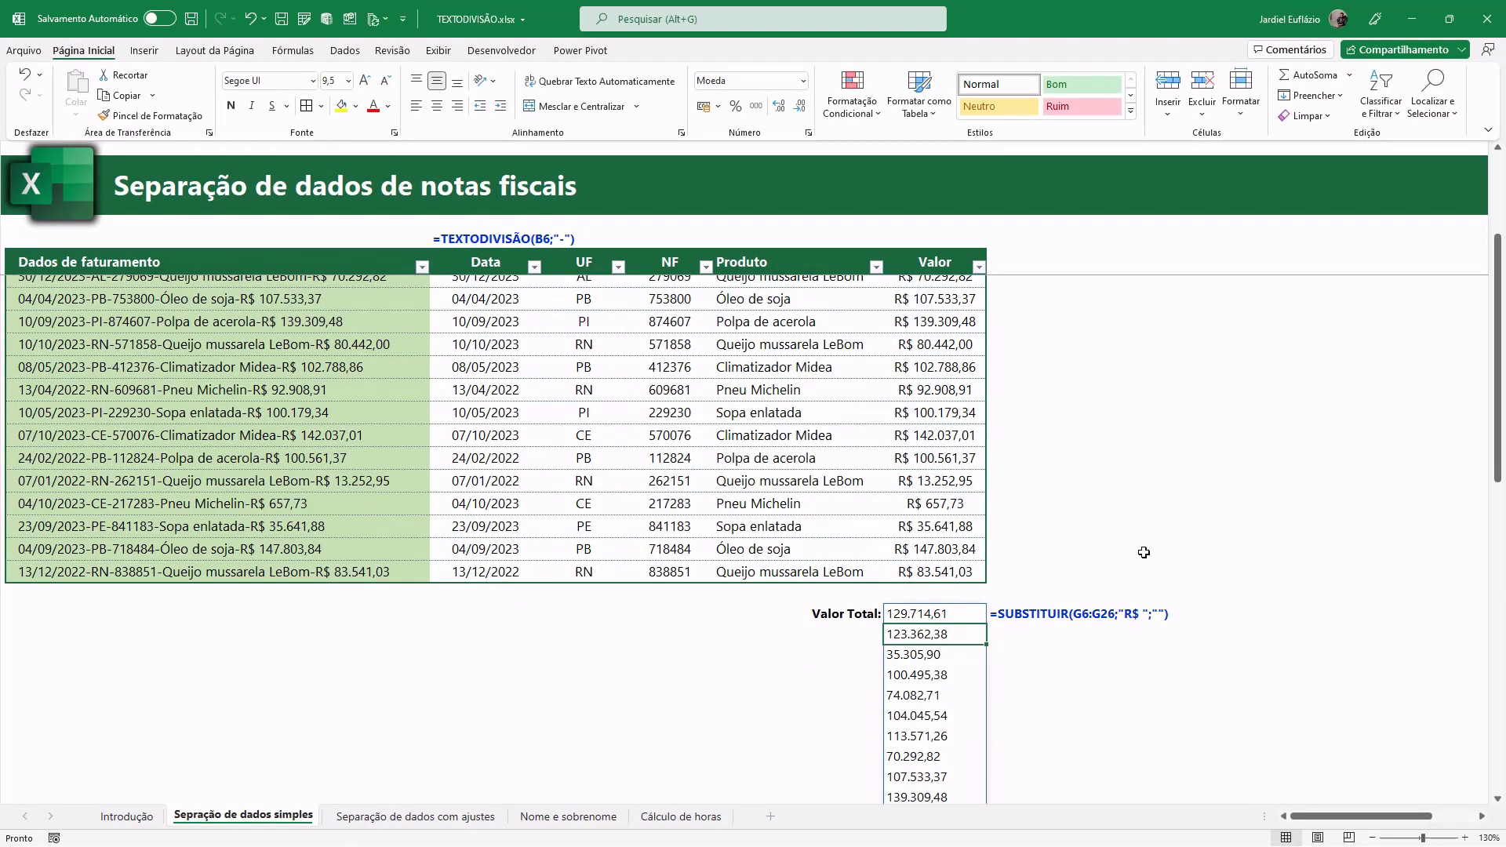
pyautogui.scroll(-3, 1169, 516)
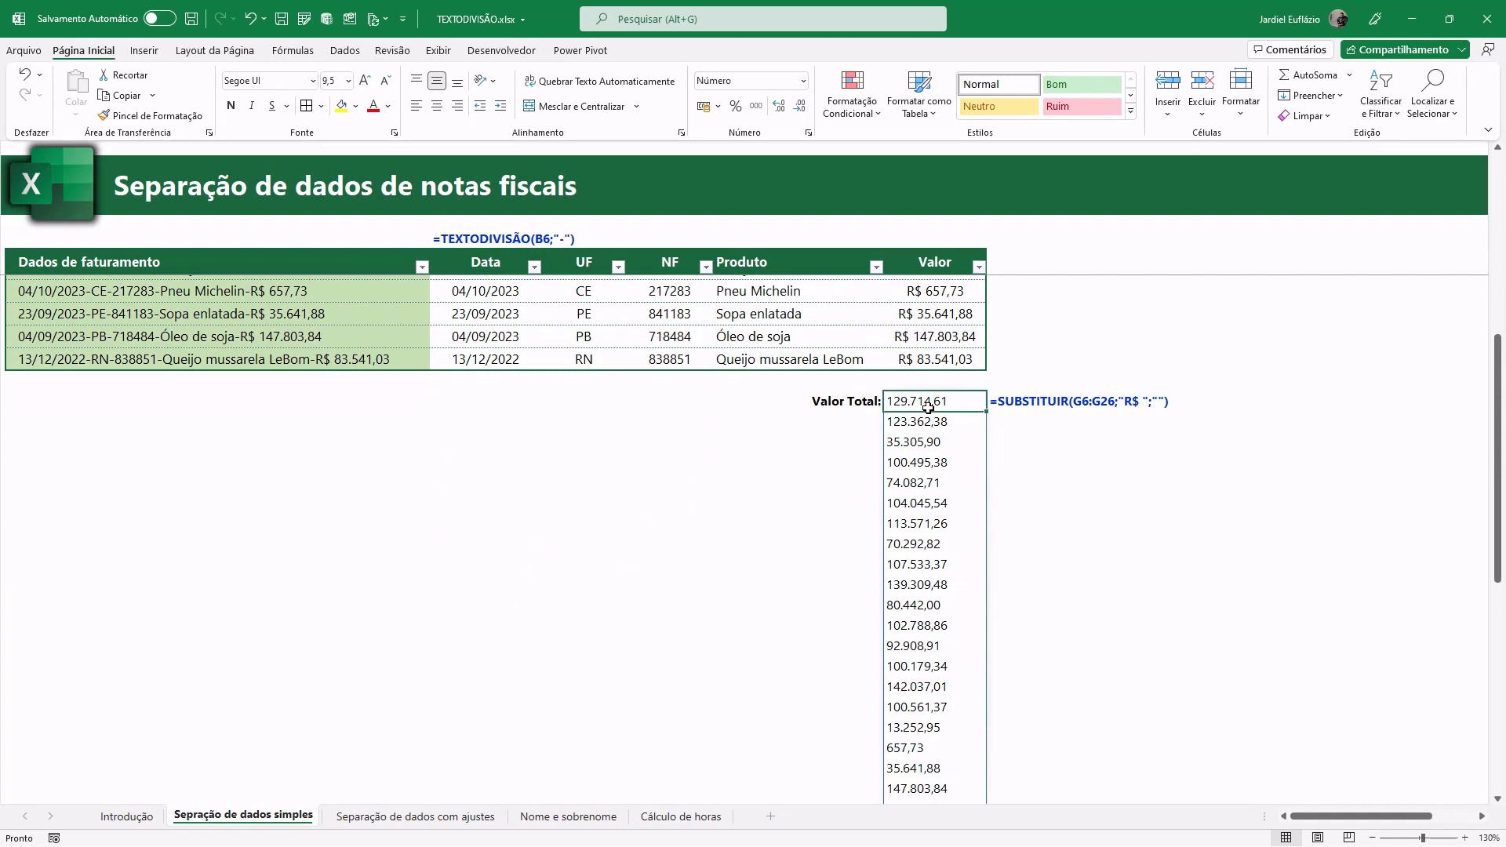
pyautogui.moveTo(929, 405); pyautogui.dragTo(938, 672)
pyautogui.scroll(-2, 932, 498)
pyautogui.scroll(2, 938, 644)
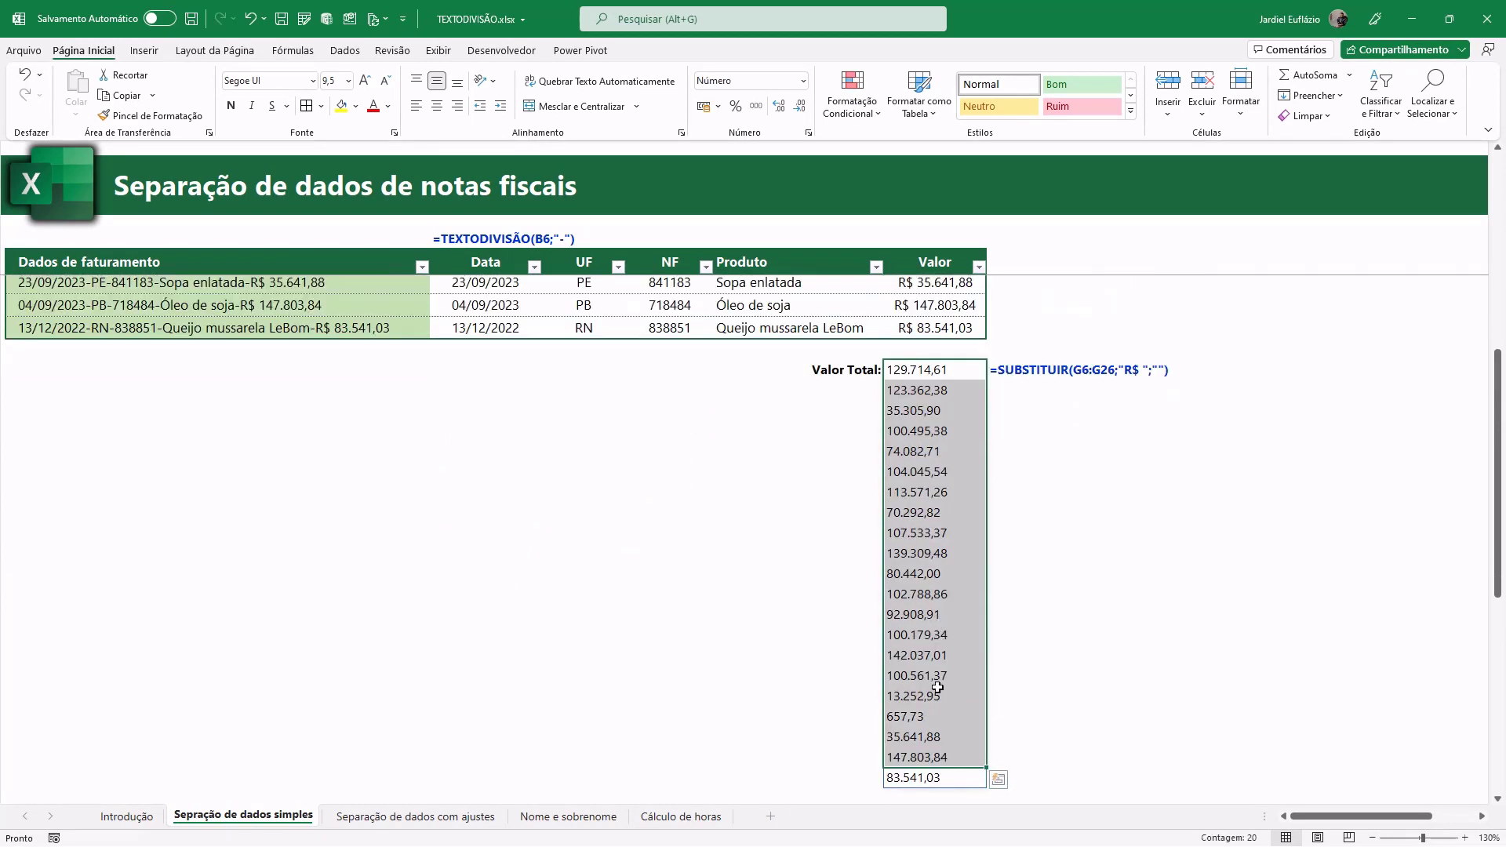
pyautogui.scroll(-1, 948, 736)
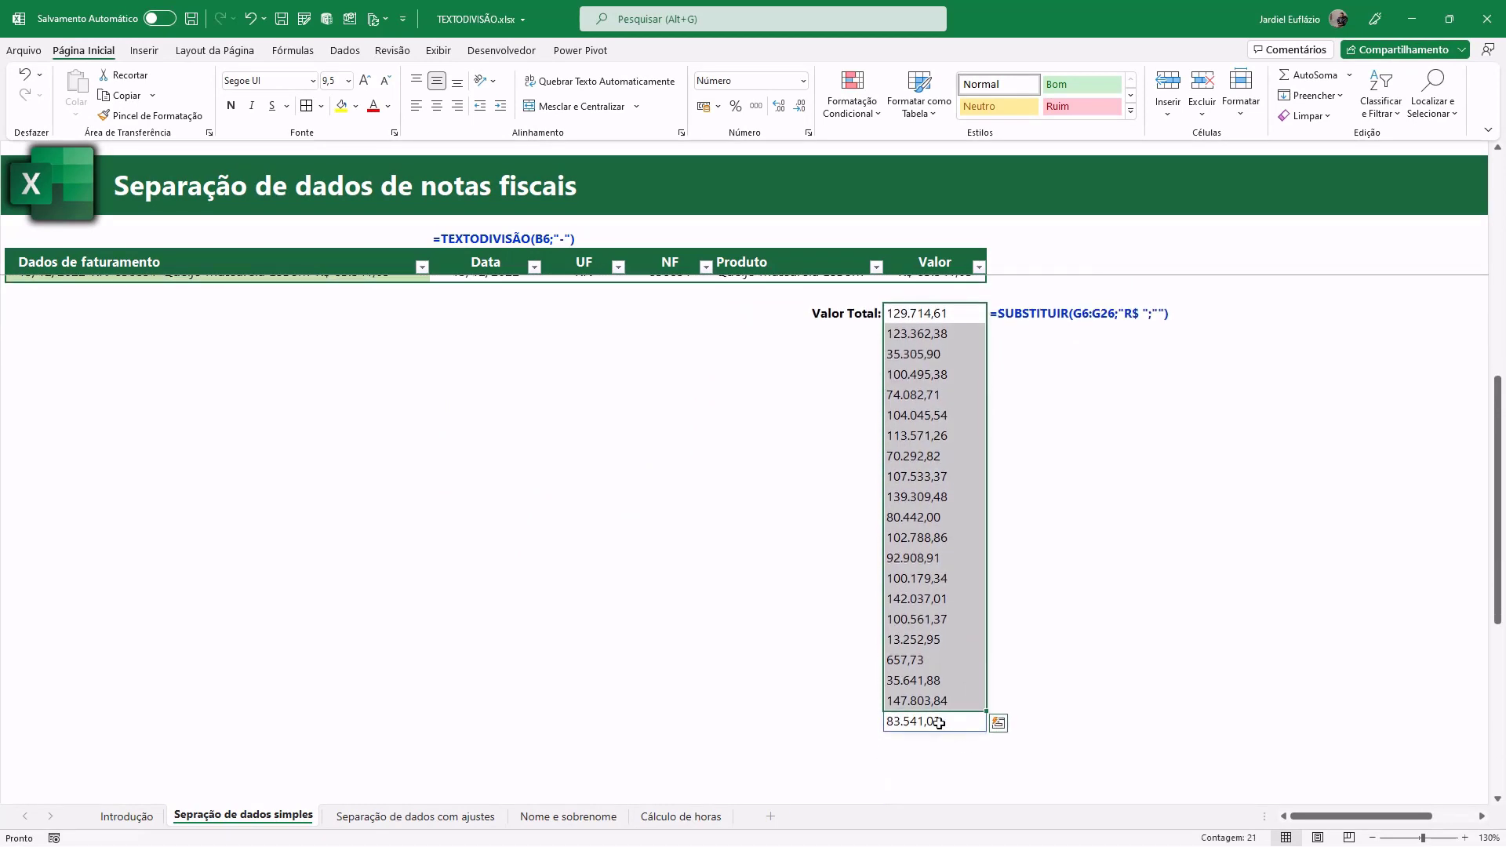
pyautogui.keyDown('shift'); pyautogui.click(942, 720); pyautogui.keyUp('shift')
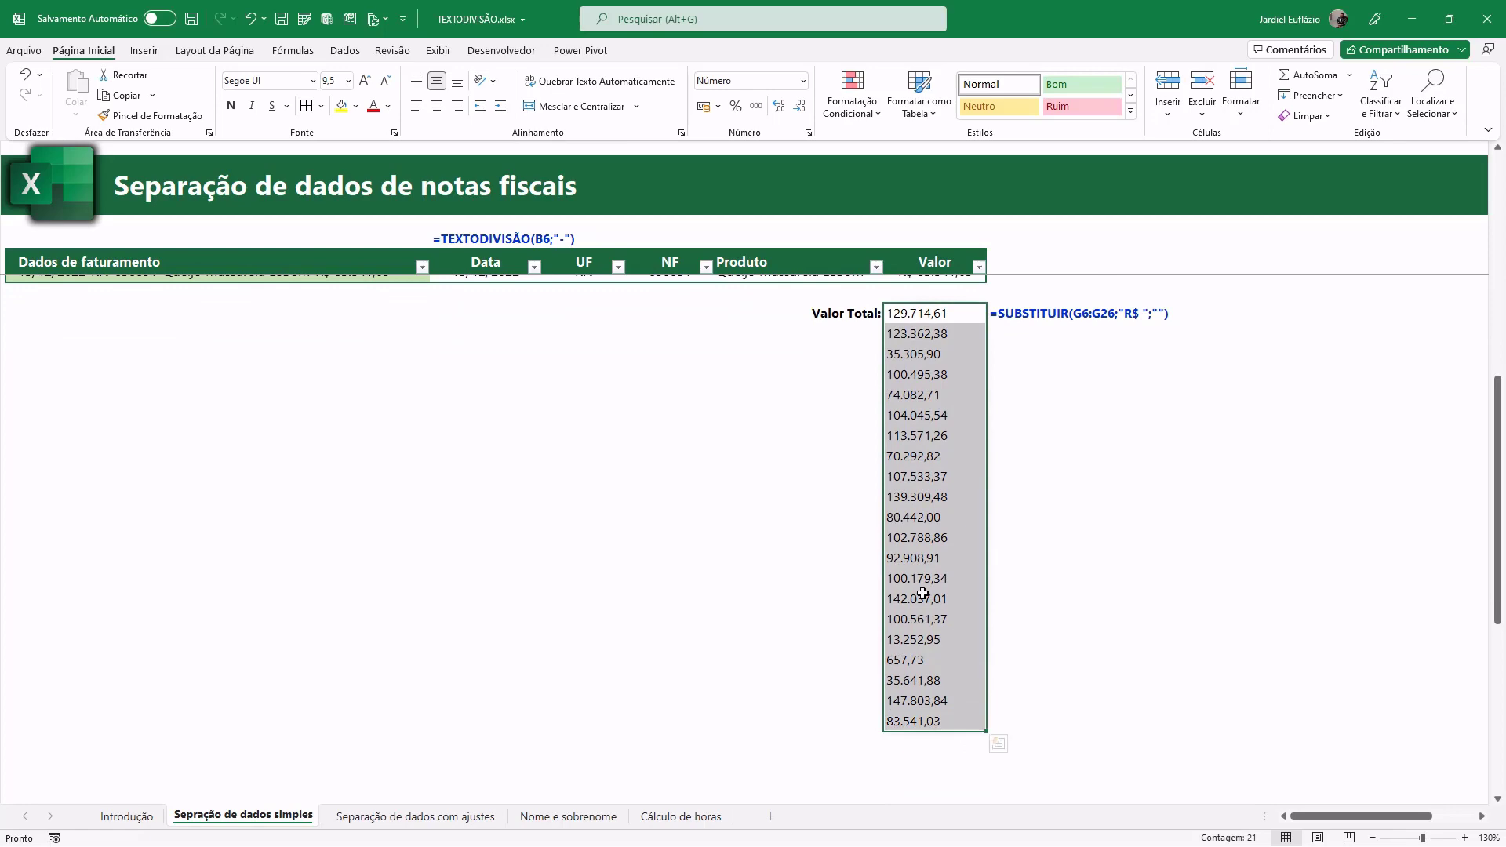
pyautogui.scroll(4, 924, 581)
pyautogui.scroll(3, 924, 588)
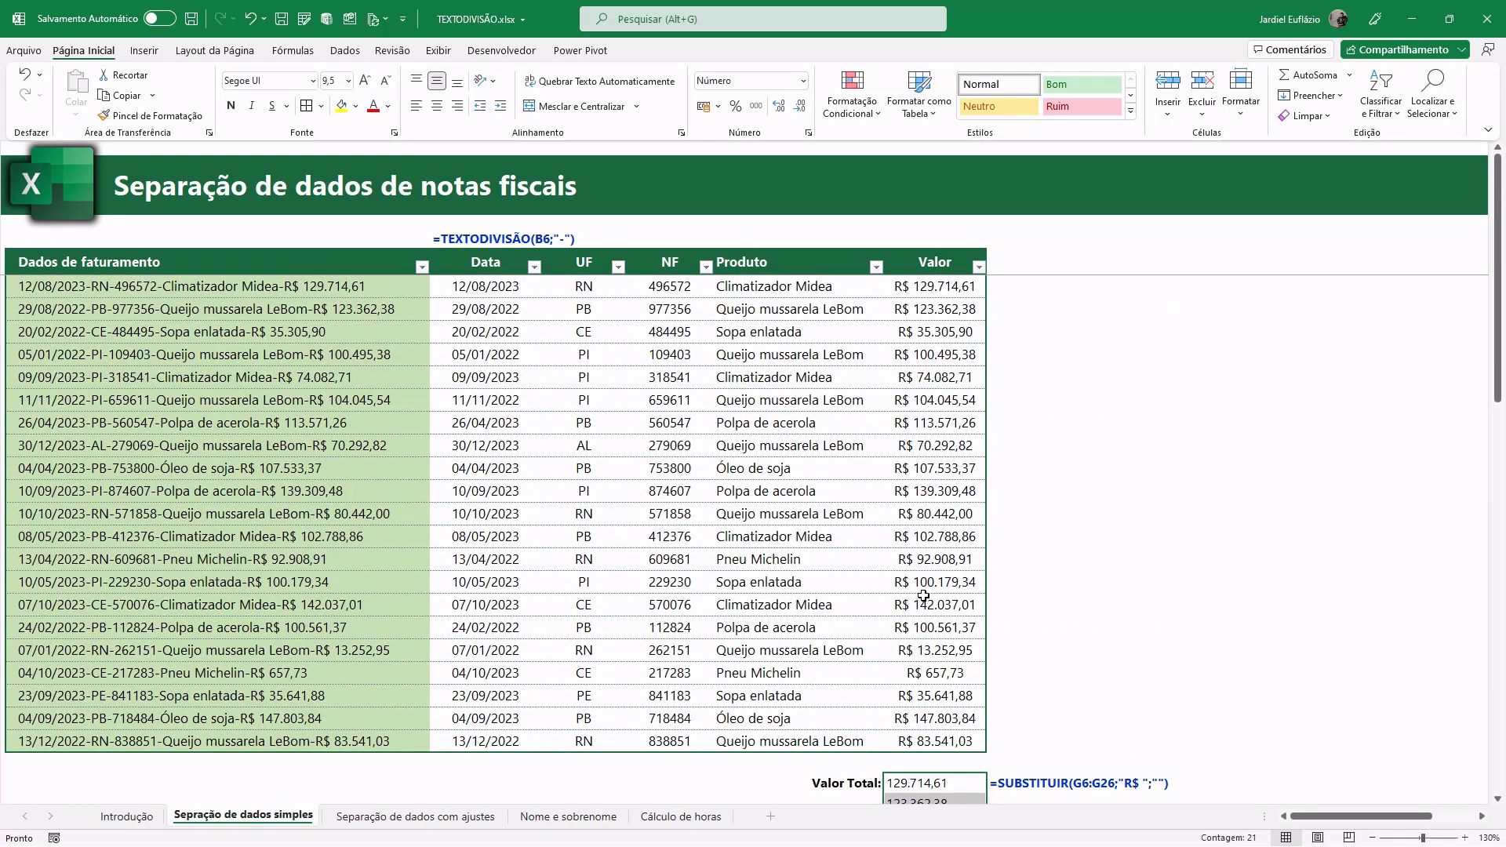
pyautogui.scroll(-3, 924, 596)
pyautogui.scroll(-1, 919, 580)
pyautogui.scroll(-1, 918, 569)
pyautogui.scroll(-1, 917, 559)
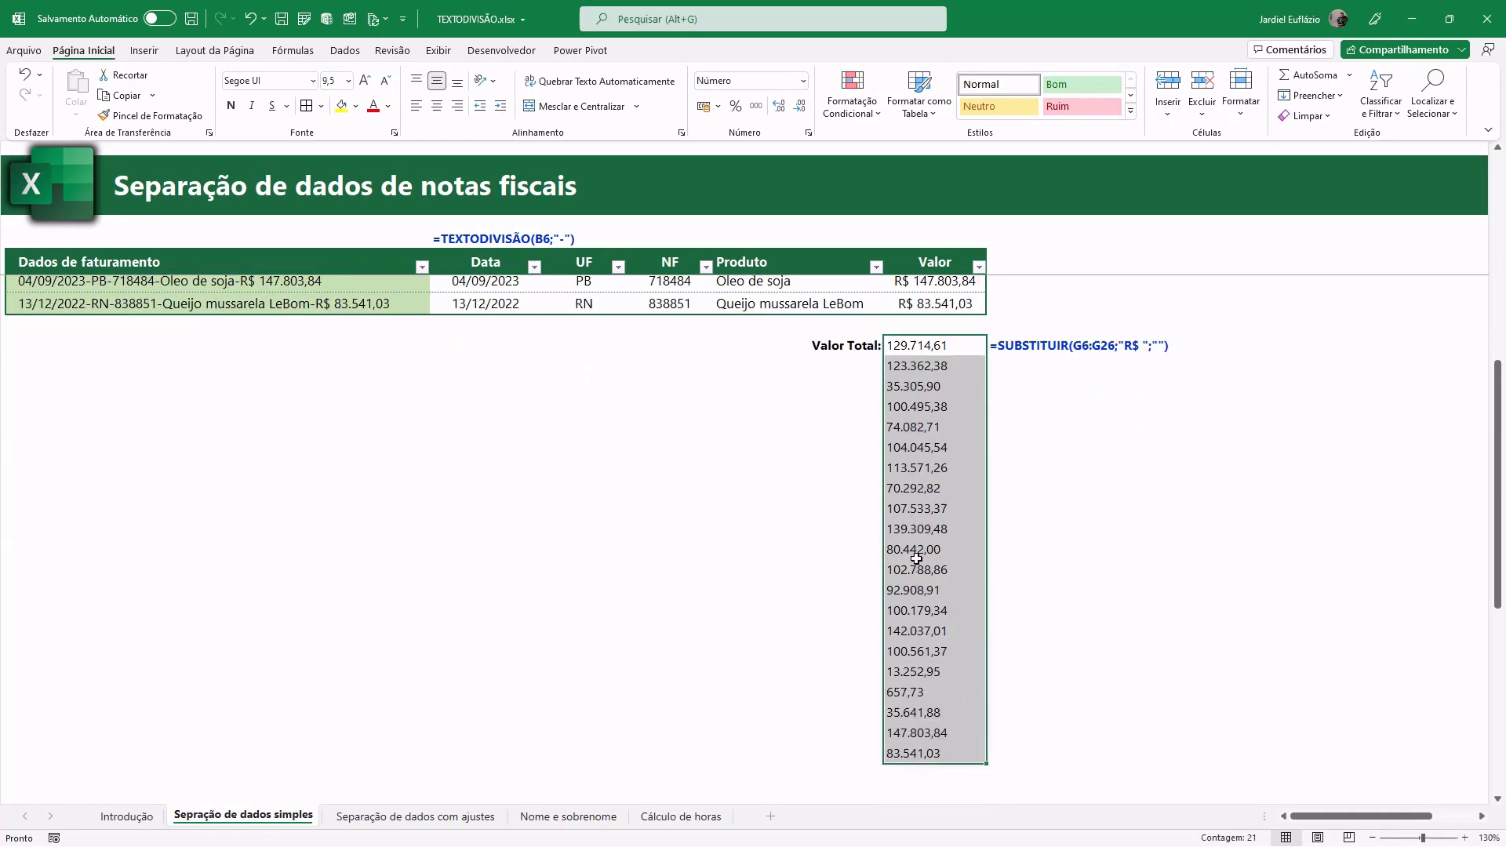
pyautogui.scroll(-1, 917, 559)
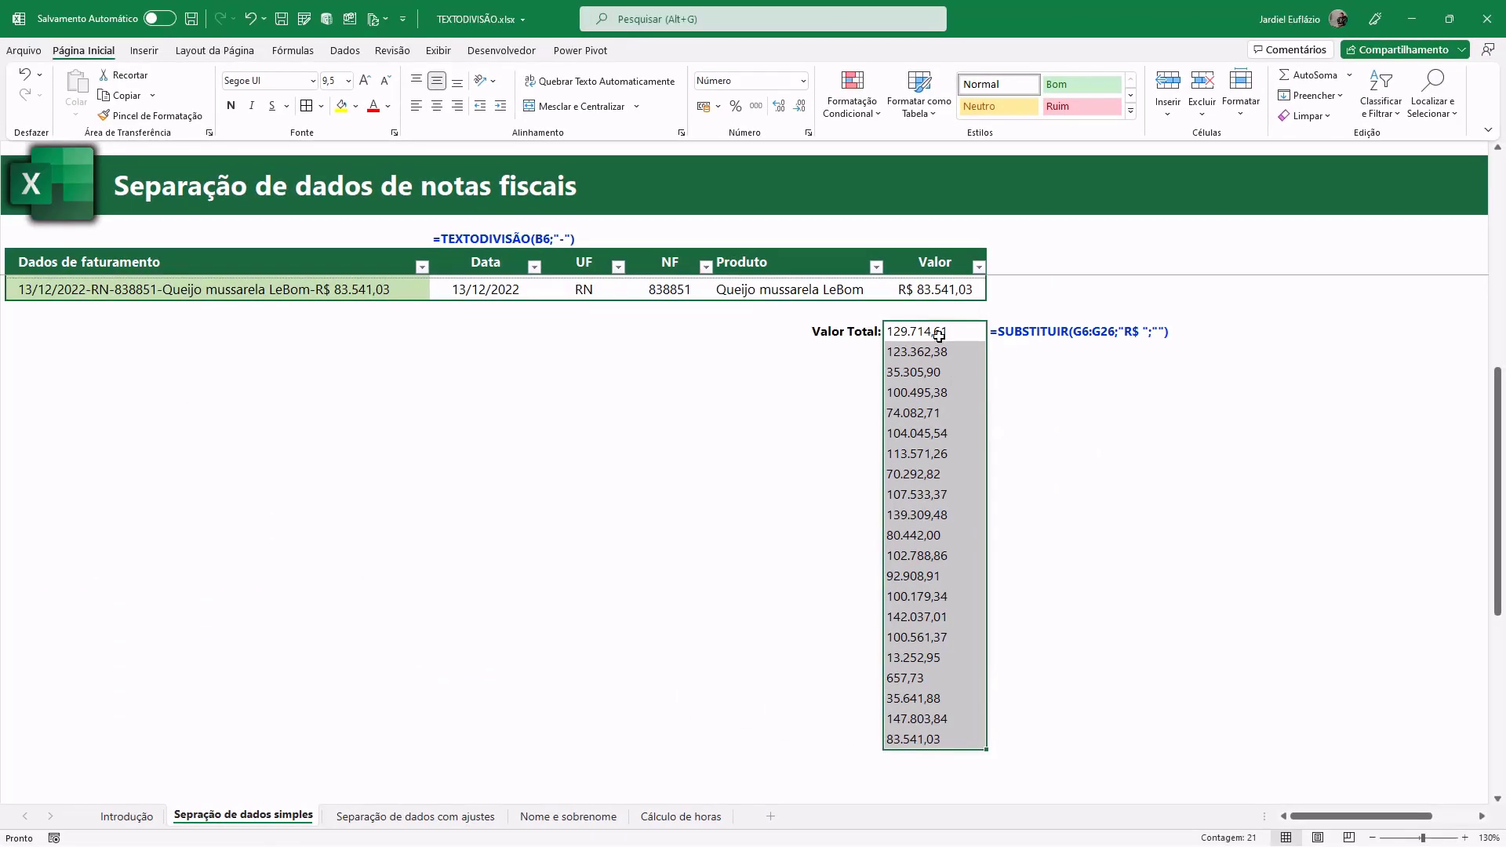
# Step: Append +0 to the Valor Total SUBSTITUIR formula so the spilled amounts become currency numbers like R$ 123.362,38
pyautogui.click(939, 335)
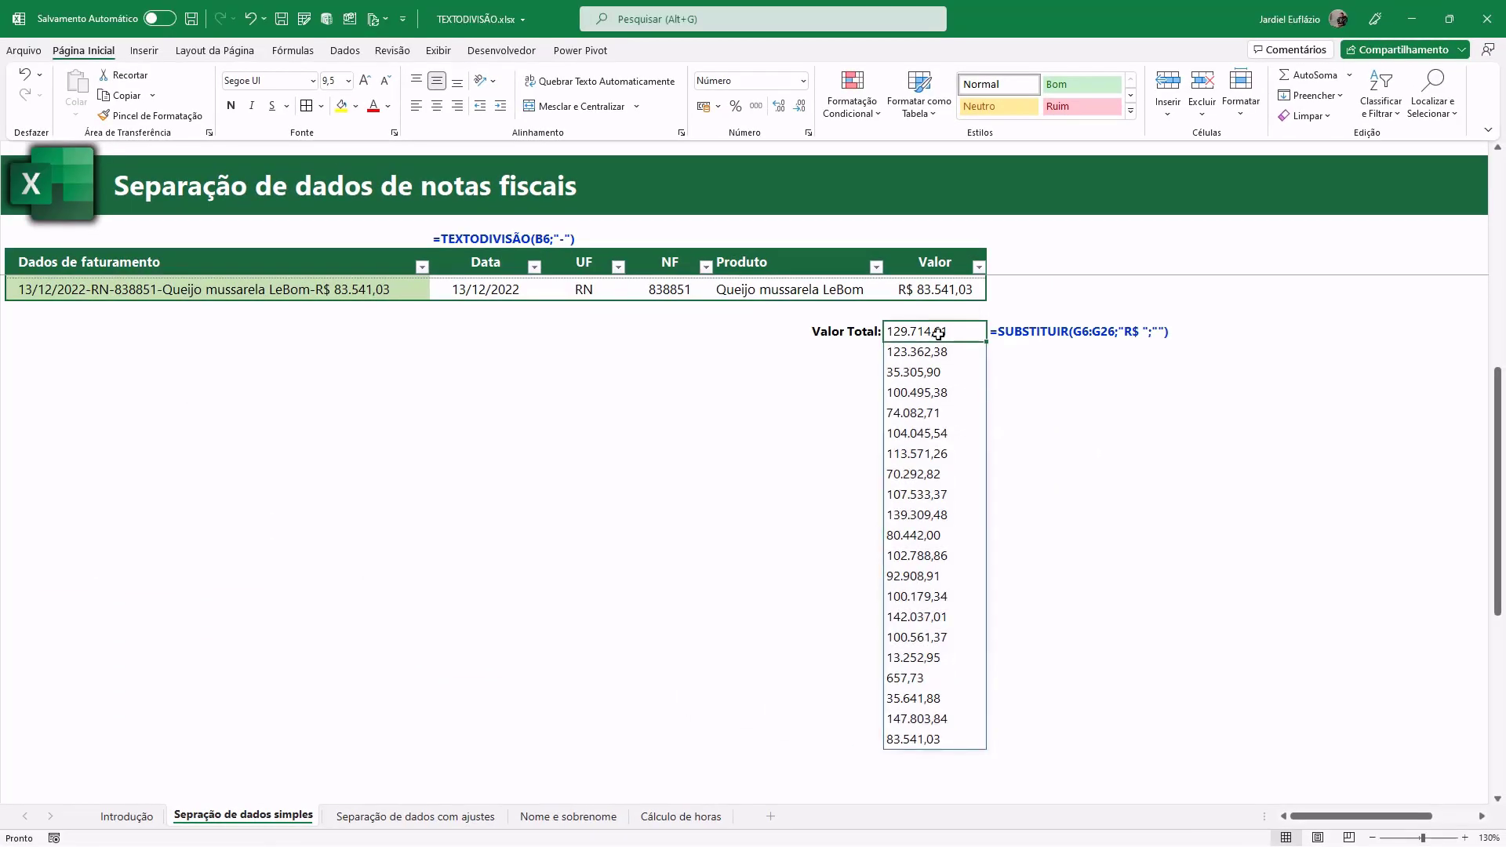
pyautogui.doubleClick(939, 334)
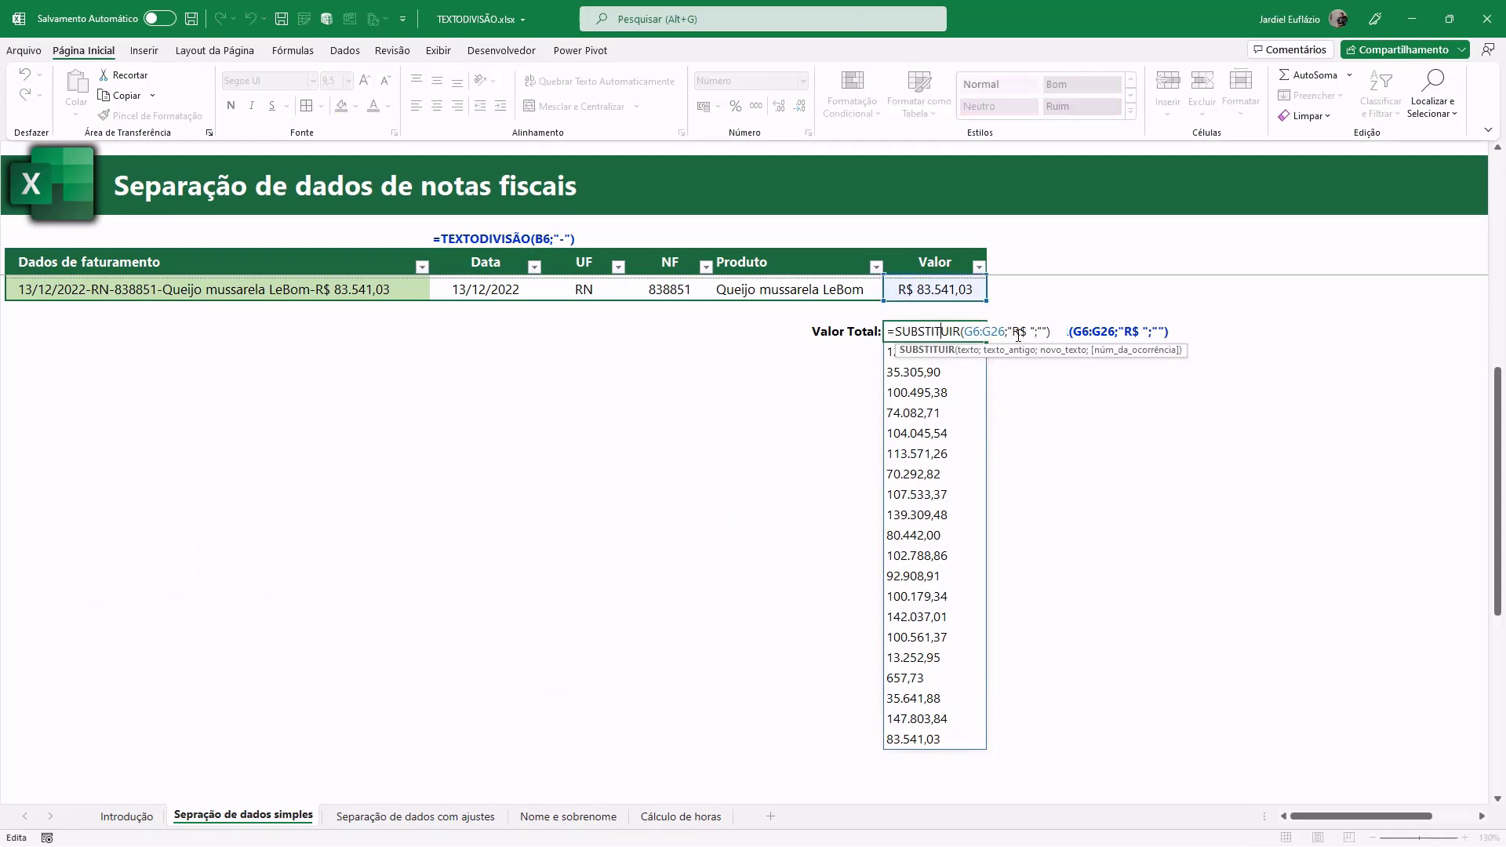
pyautogui.write('+')
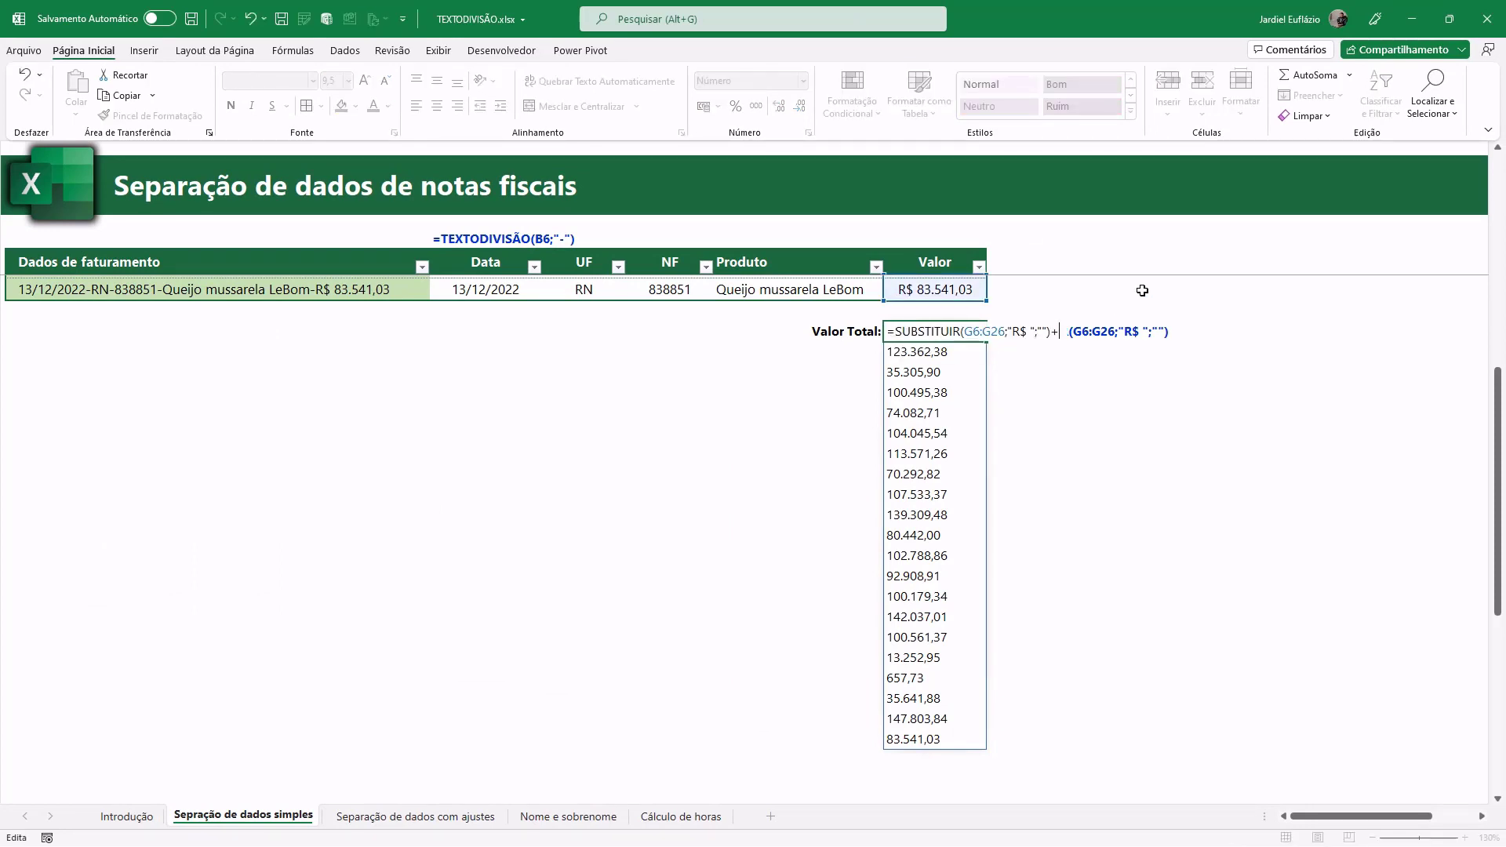
pyautogui.write('0')
pyautogui.press('Return')
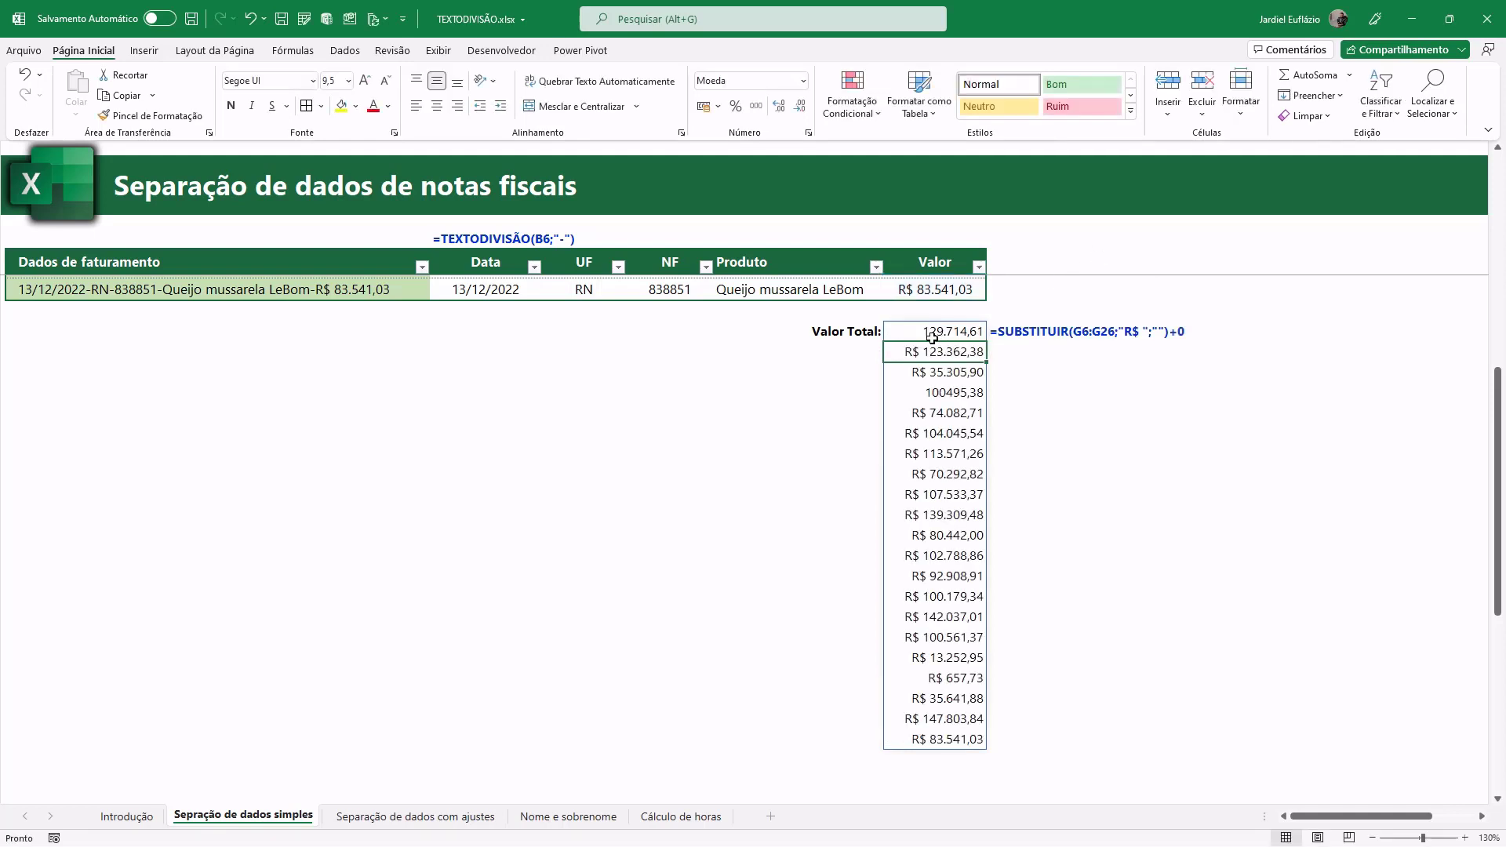
pyautogui.moveTo(923, 331); pyautogui.dragTo(920, 741)
pyautogui.doubleClick(965, 334)
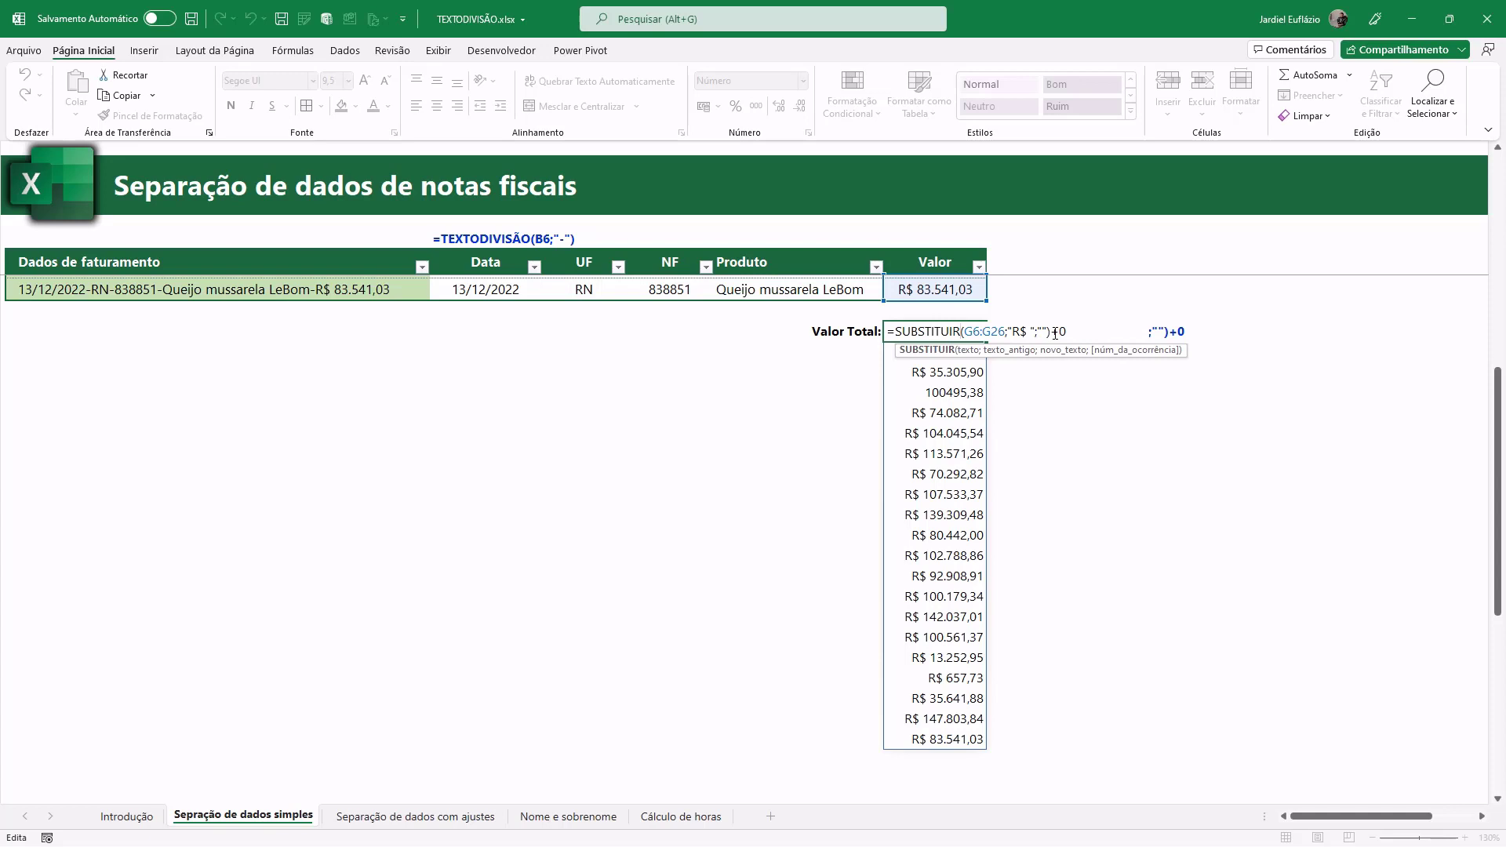
# Step: Enter the SUBSTITUIR formula in Valor Total and select its spilled values to check their sum
pyautogui.press('Return')
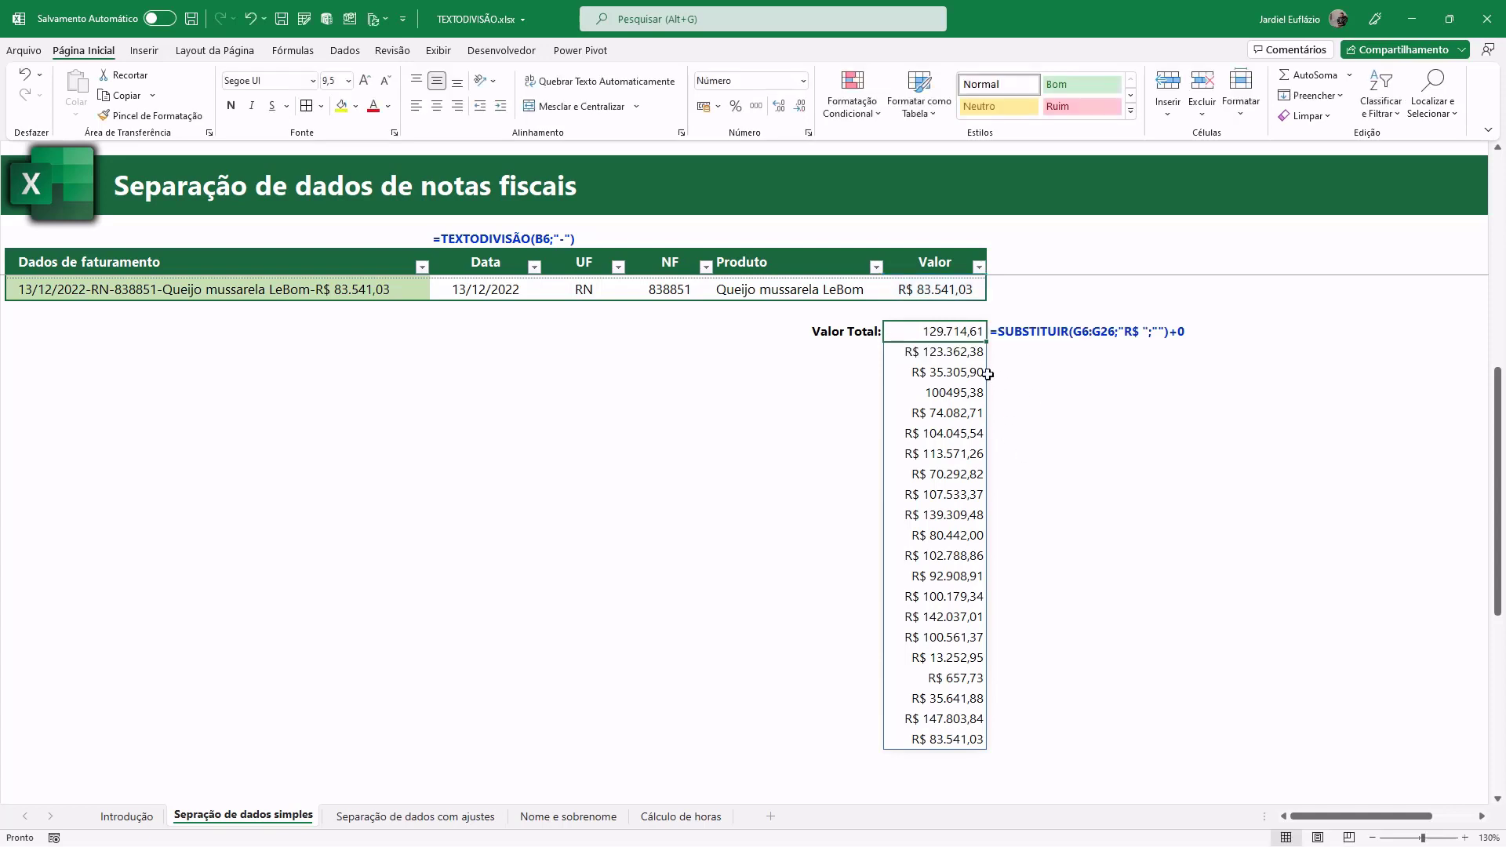
pyautogui.click(947, 334)
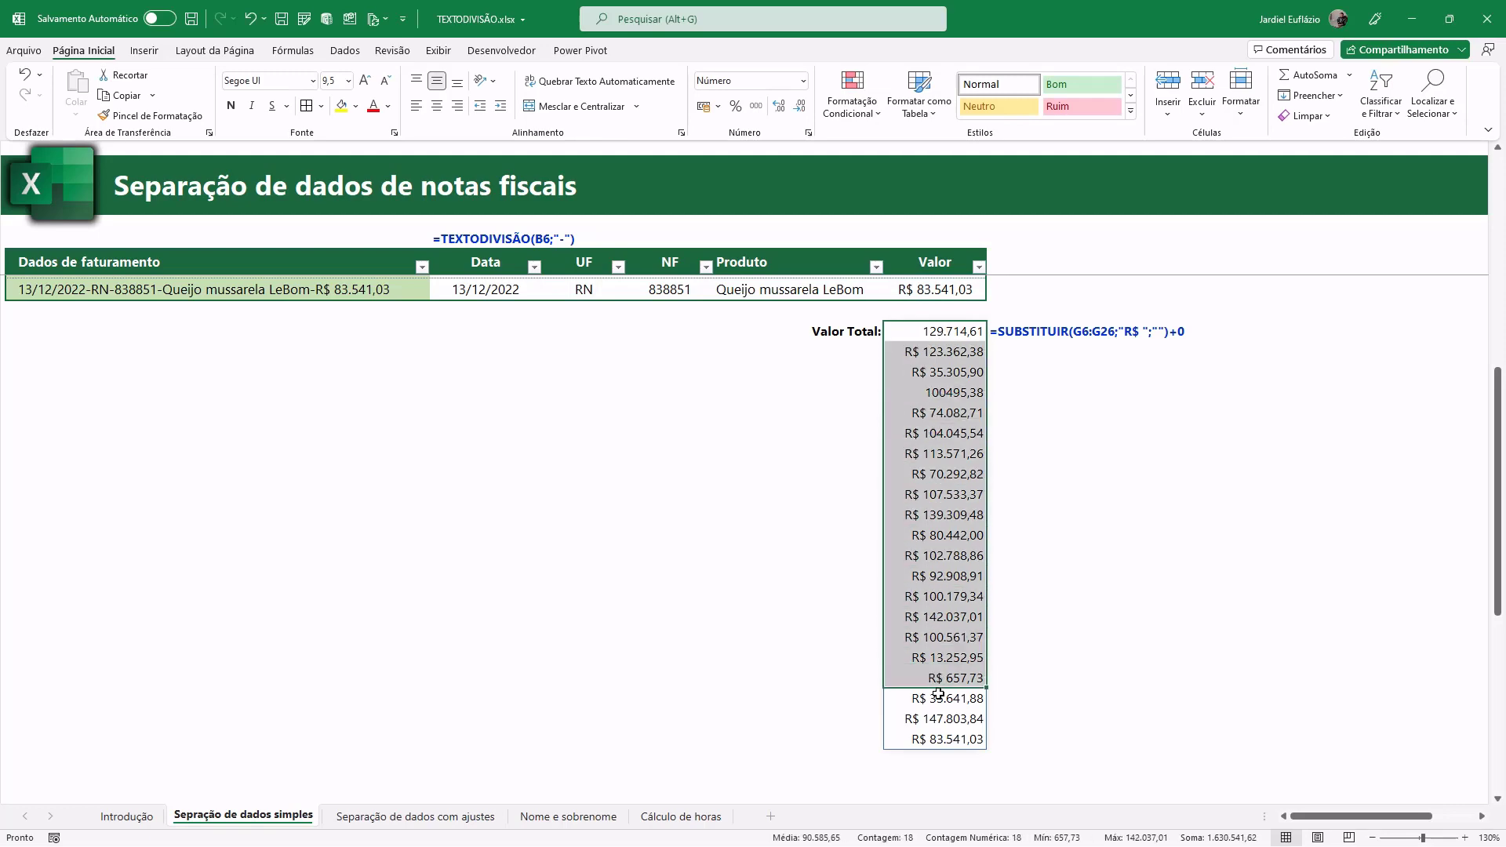
pyautogui.moveTo(944, 333); pyautogui.dragTo(942, 739)
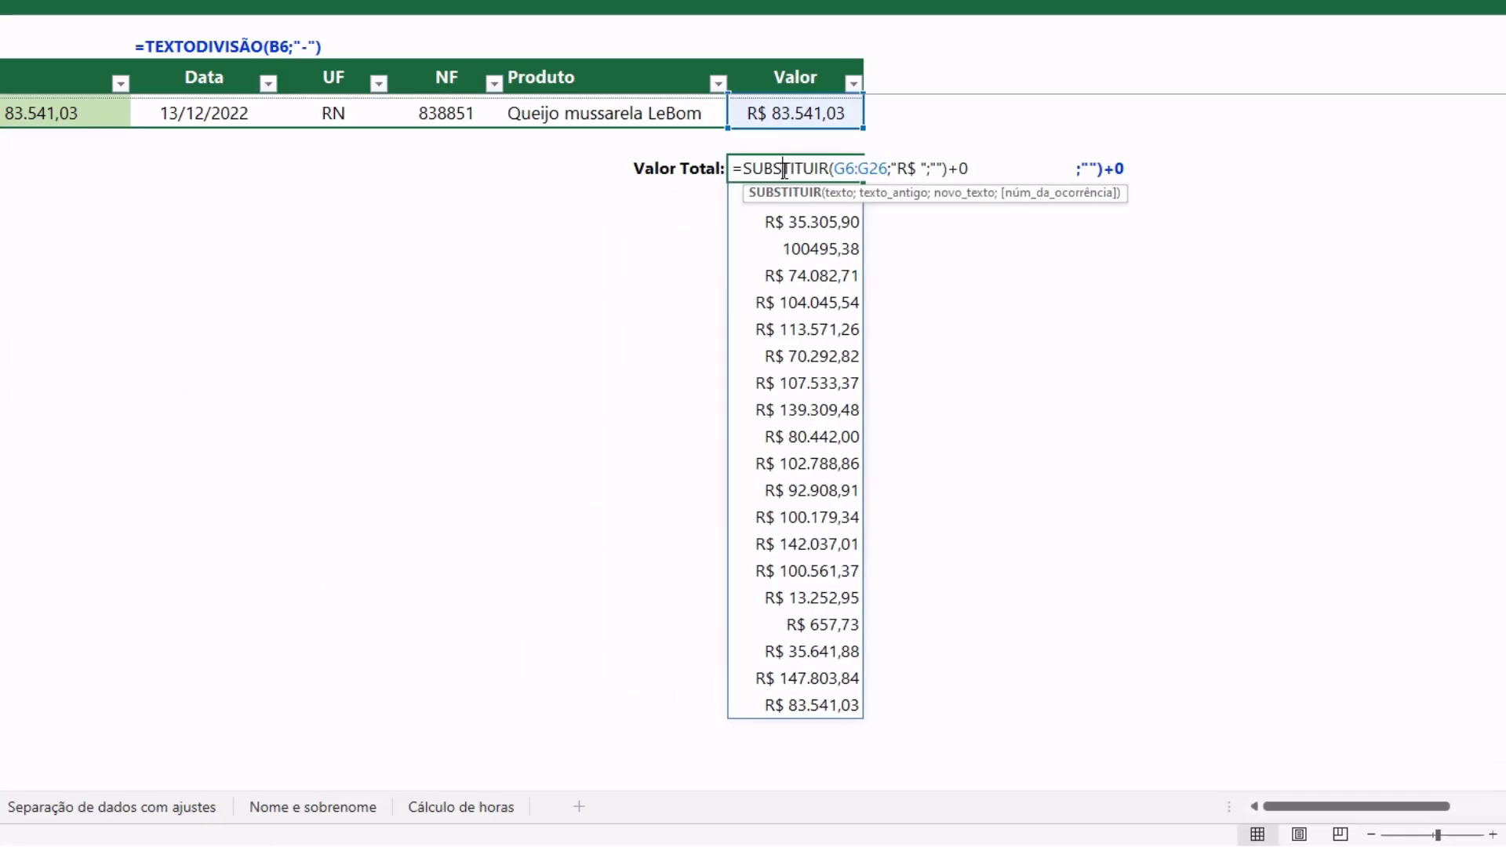
# Step: Wrap it as =SOMA(SUBSTITUIR(G6:G26;"R$ ";"")+0) so Valor Total shows 1.897.528,37
pyautogui.write('SO')
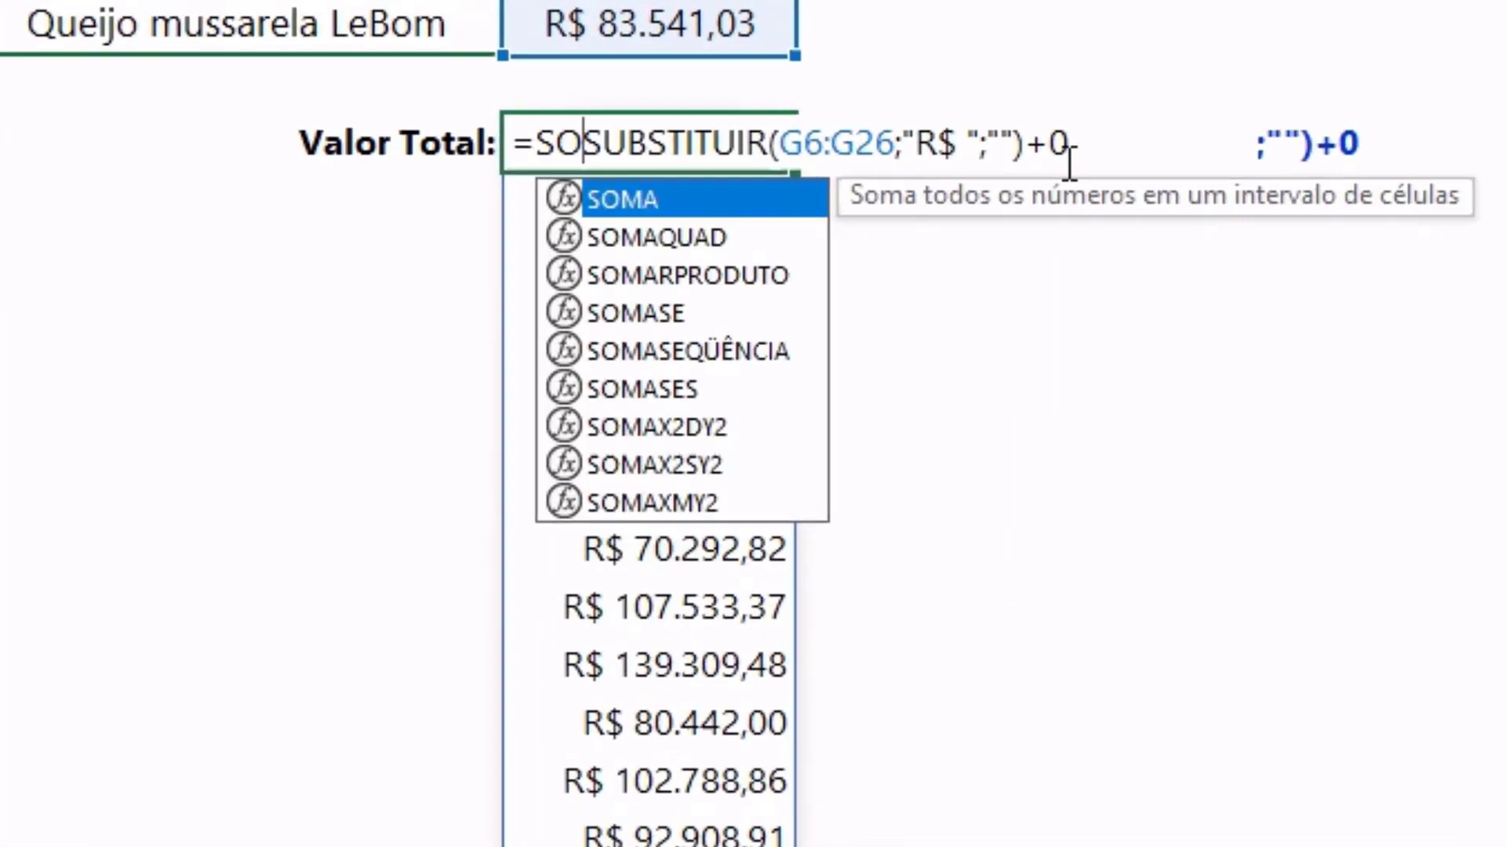
pyautogui.write('MA')
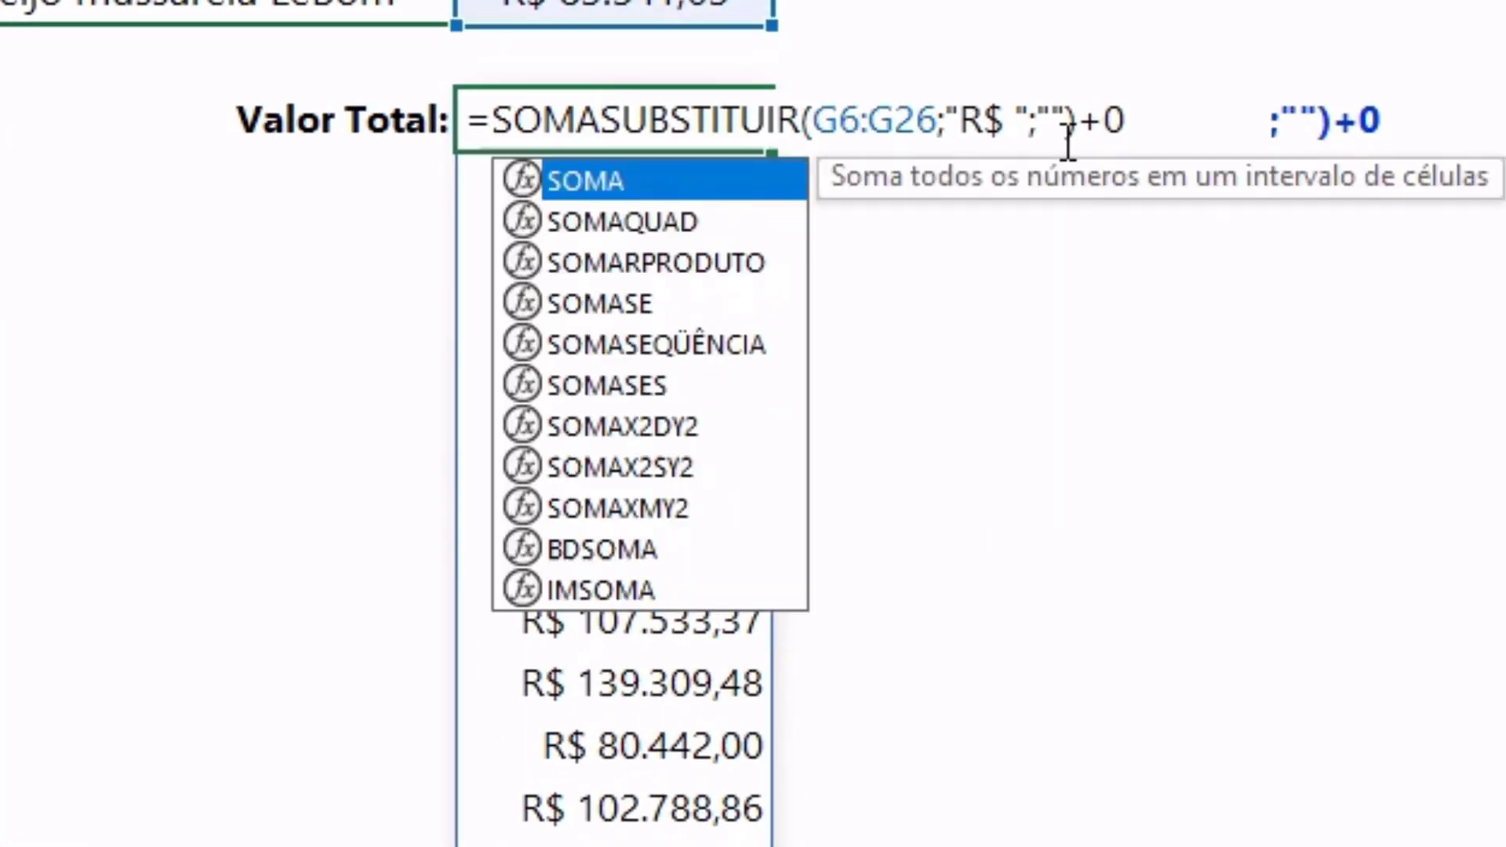
pyautogui.write('(')
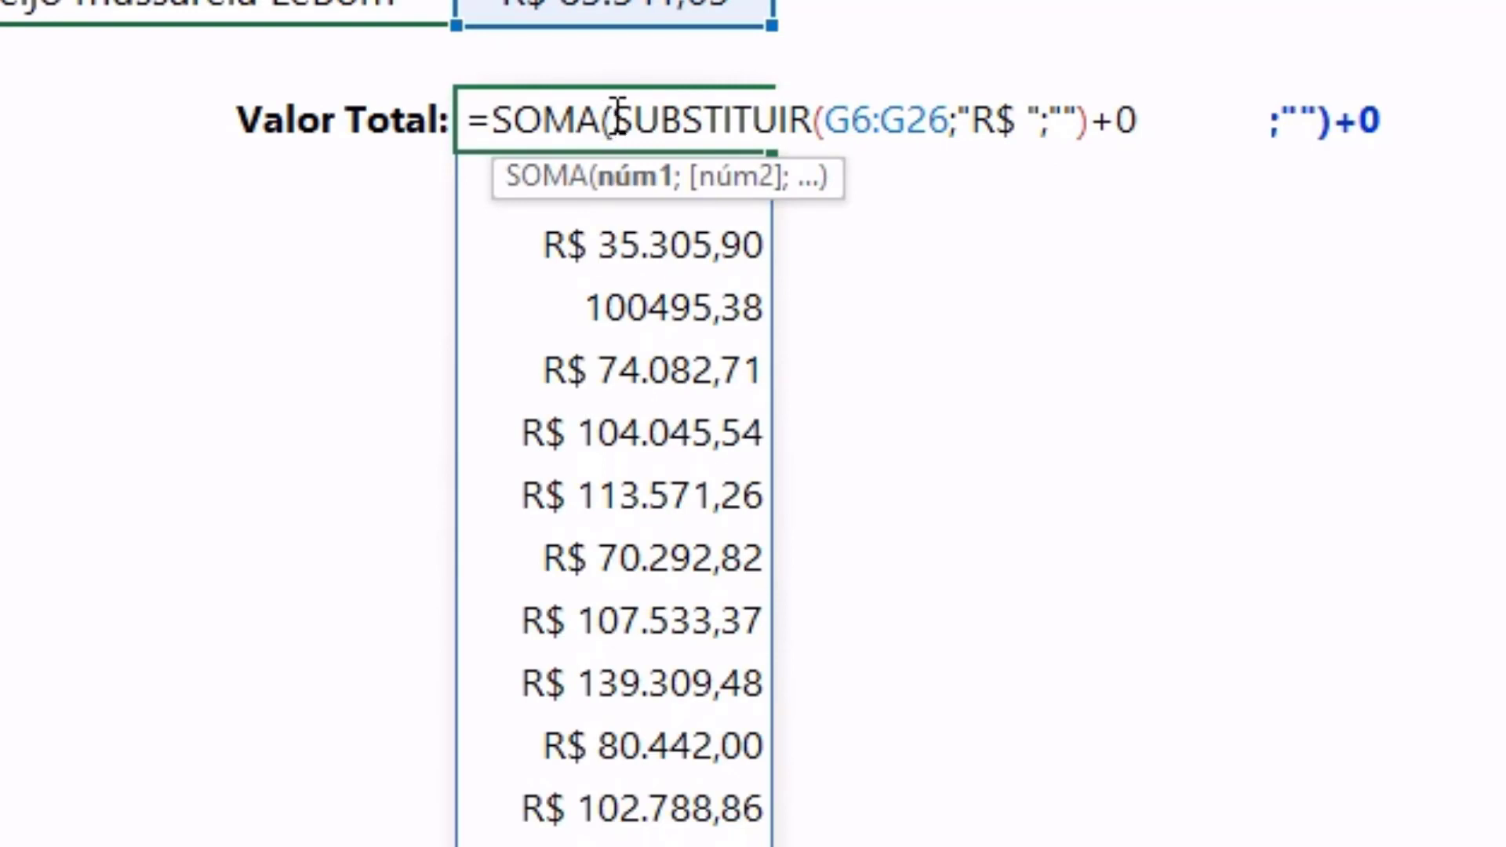
pyautogui.moveTo(612, 121); pyautogui.dragTo(1145, 121)
pyautogui.click(1146, 121)
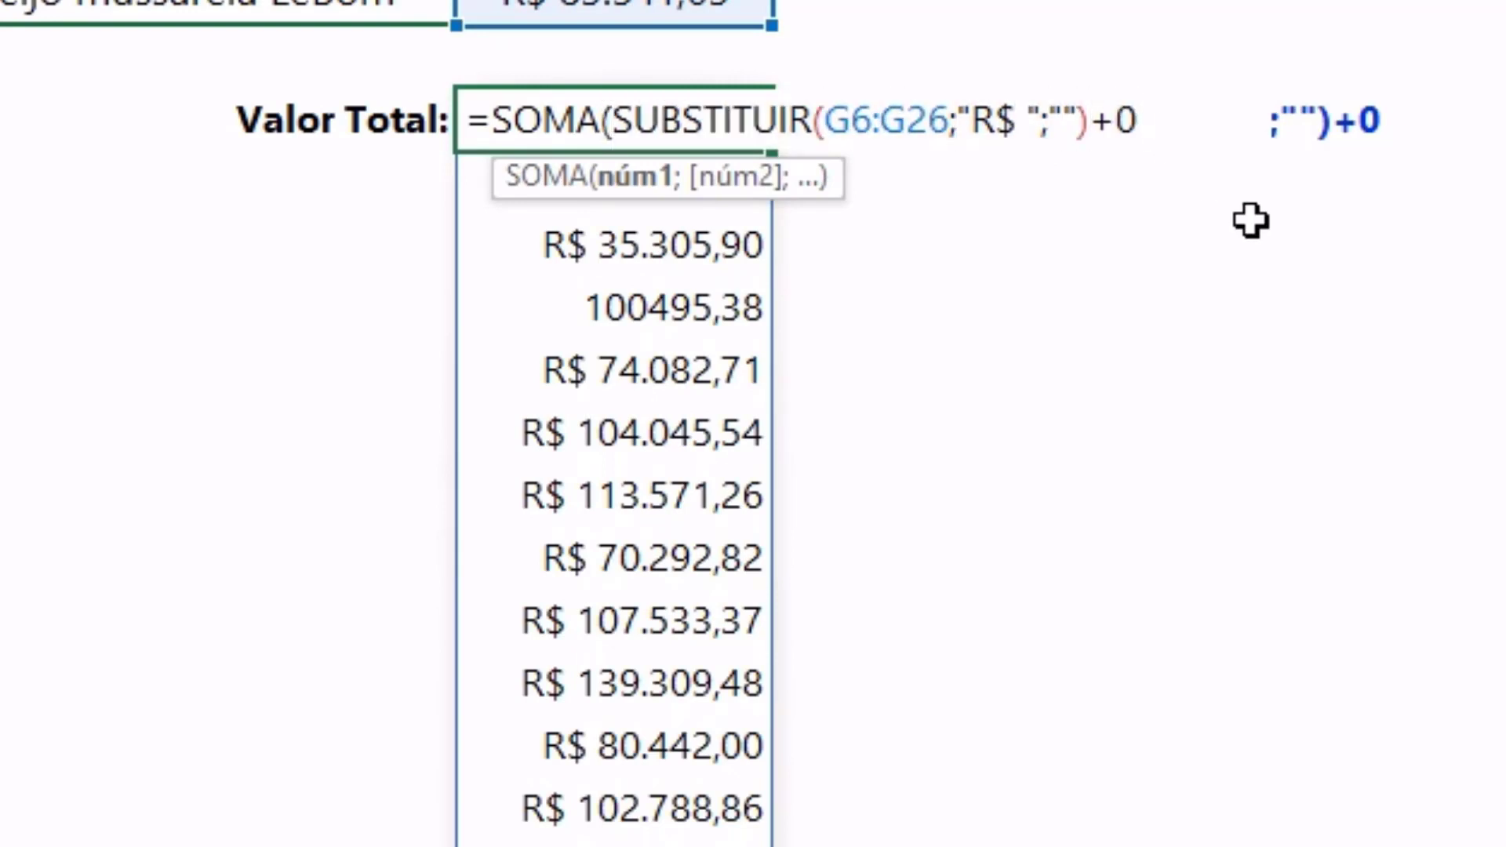
pyautogui.write(')')
pyautogui.press('Return')
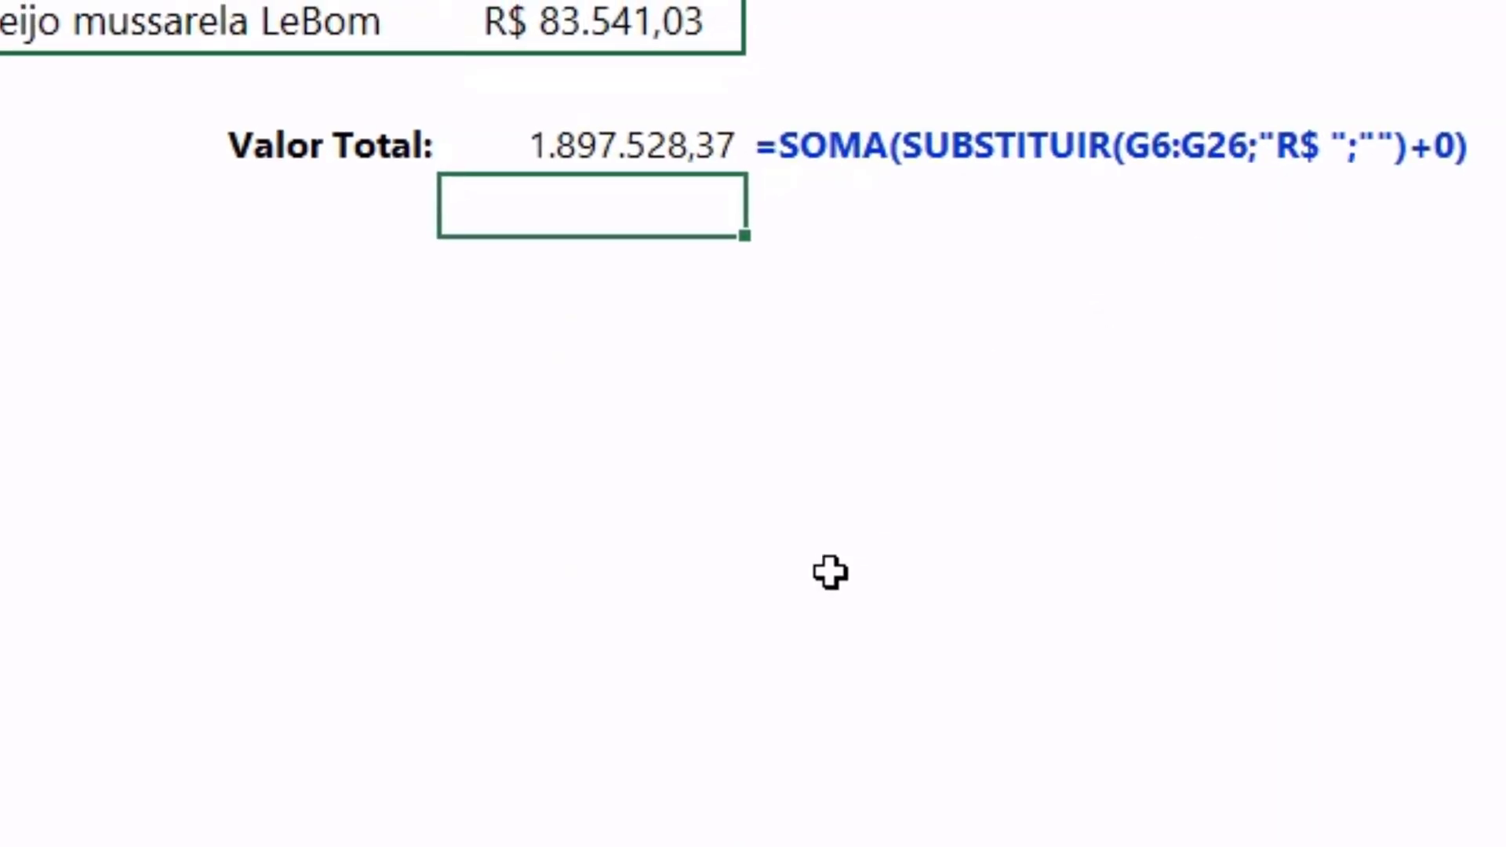
pyautogui.write('=')
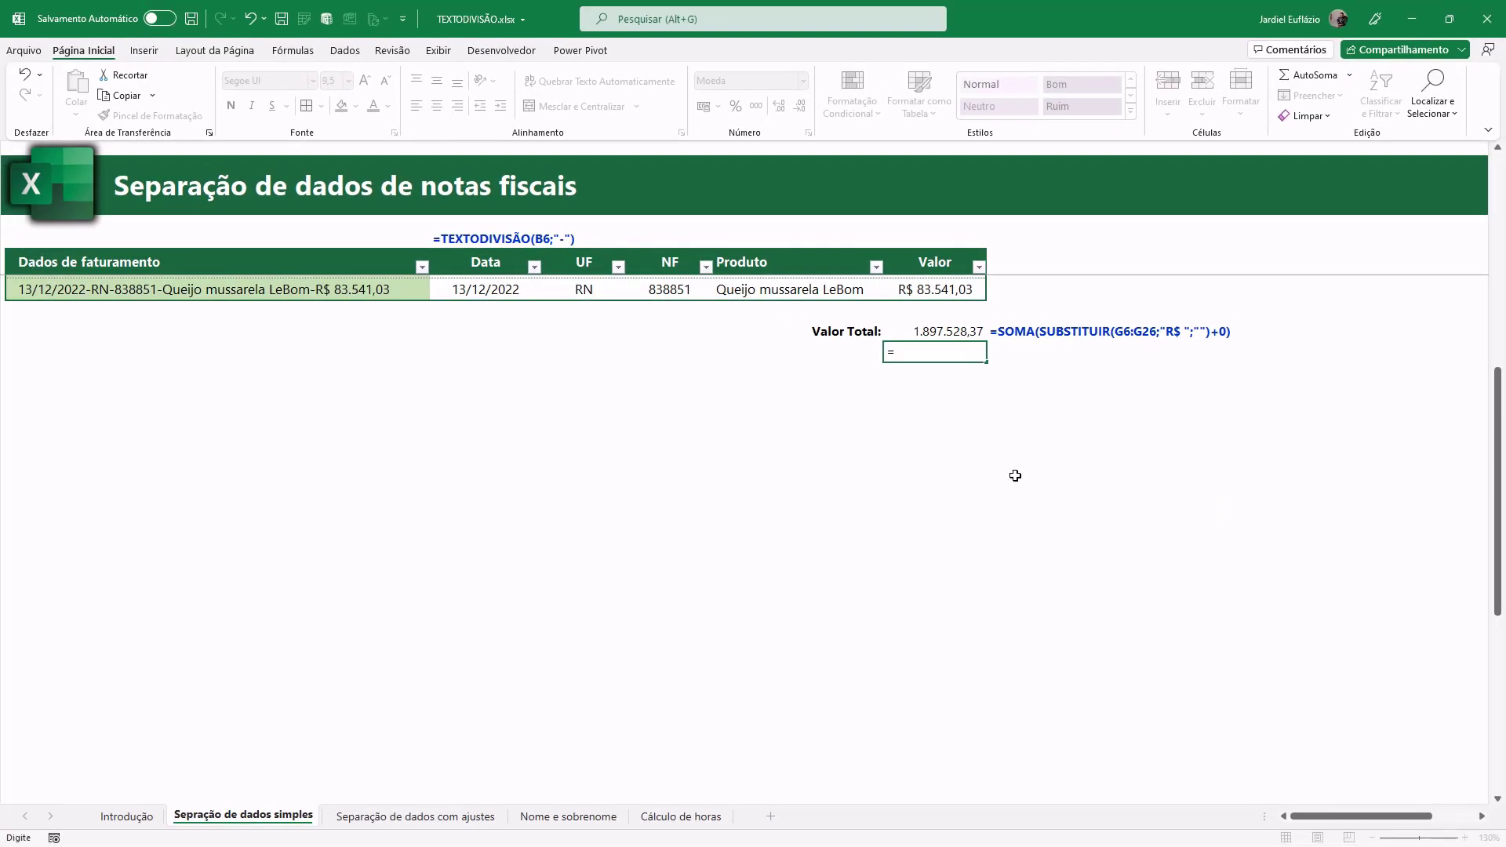
# Step: Enter =G6:G26+0 below Valor Total and format the spilled results as Número
pyautogui.moveTo(940, 284)
pyautogui.mouseDown()
pyautogui.moveTo(944, 696)
pyautogui.moveTo(1043, 723)
pyautogui.mouseUp()
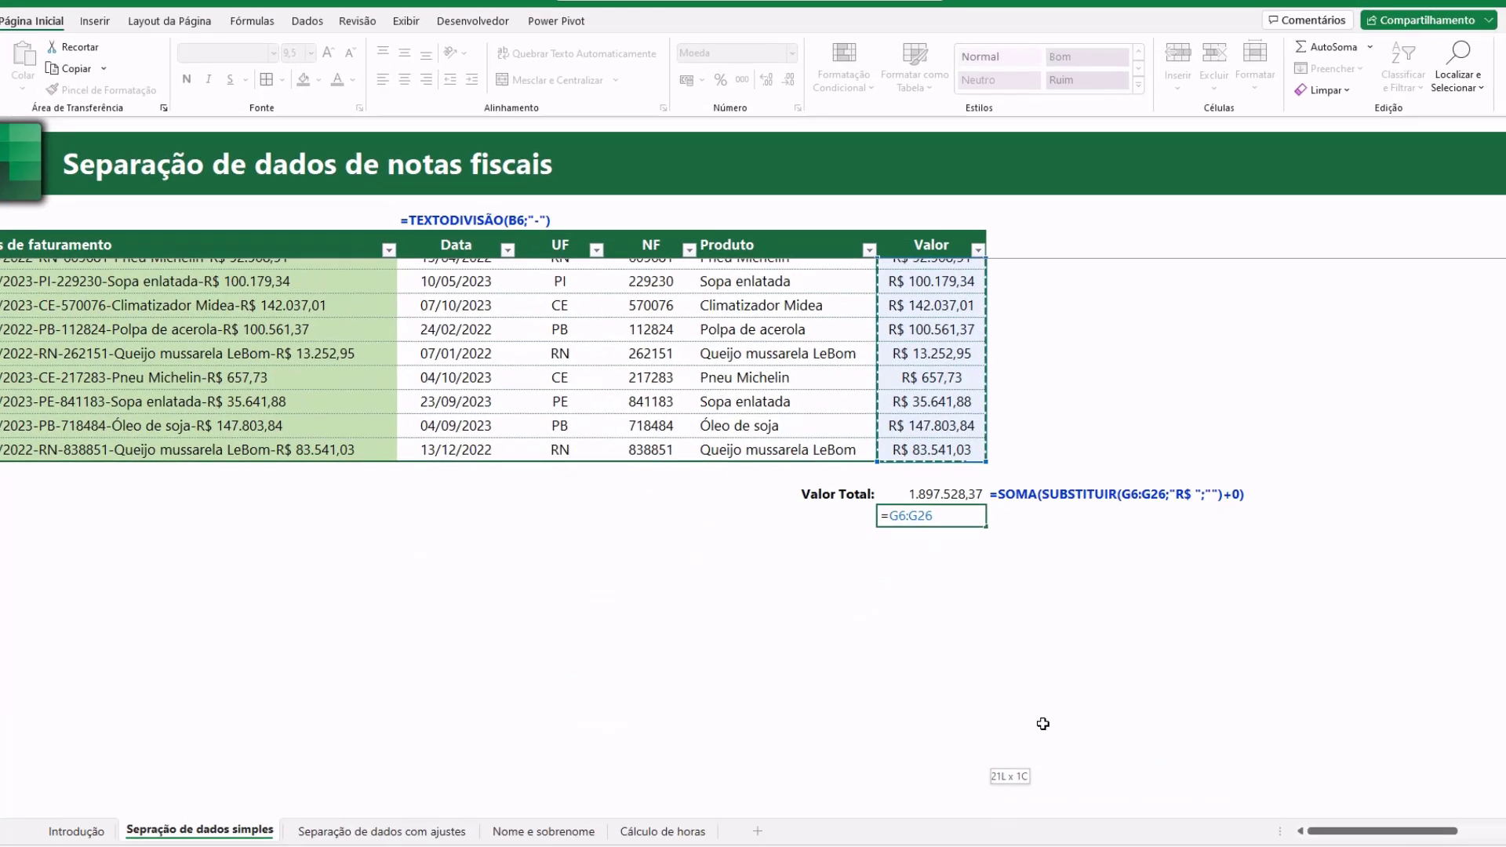
pyautogui.write('+0')
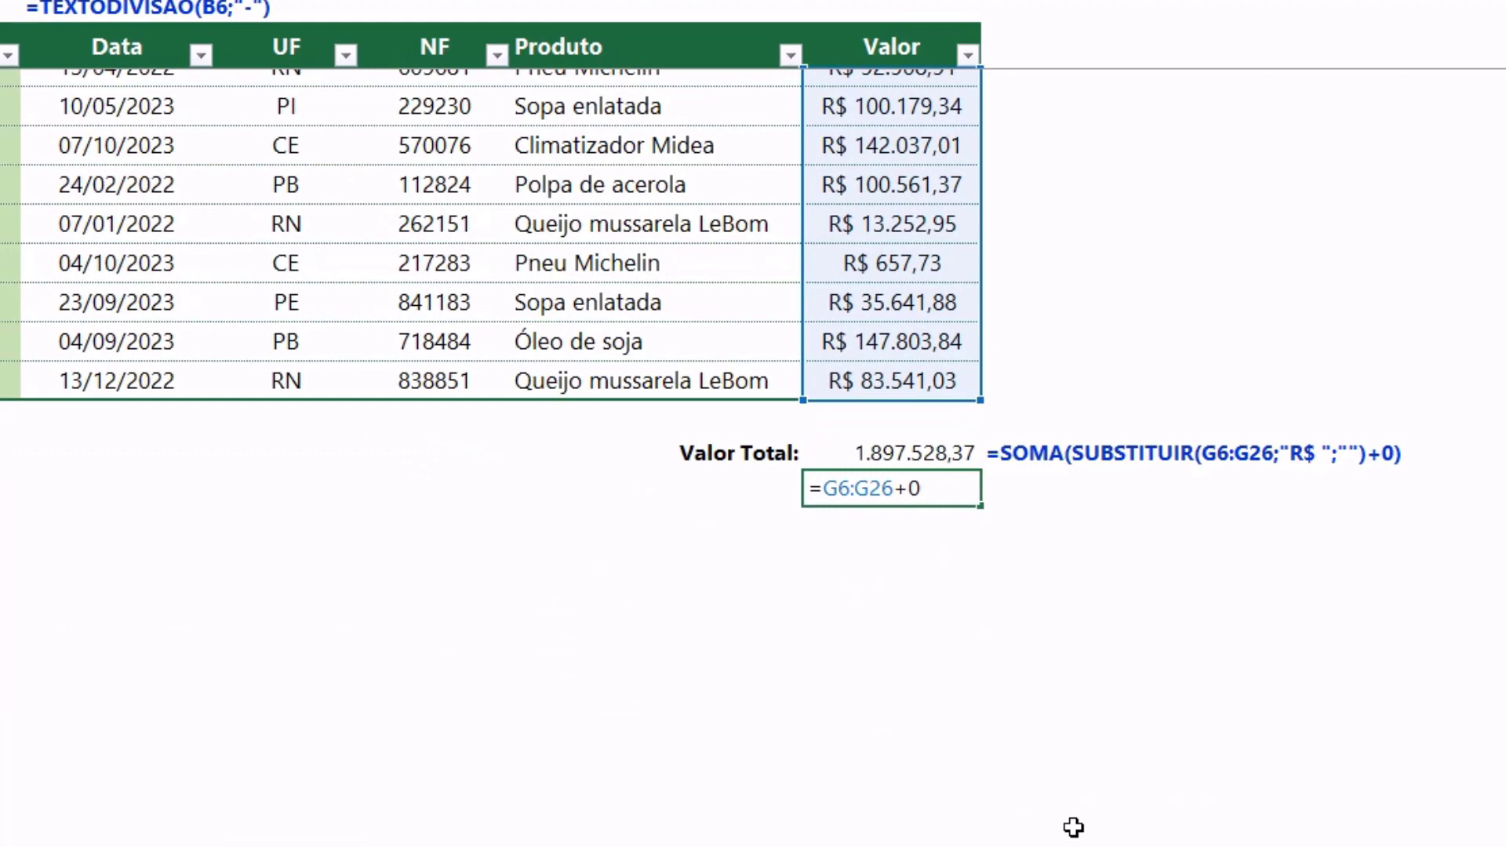
pyautogui.press('Return')
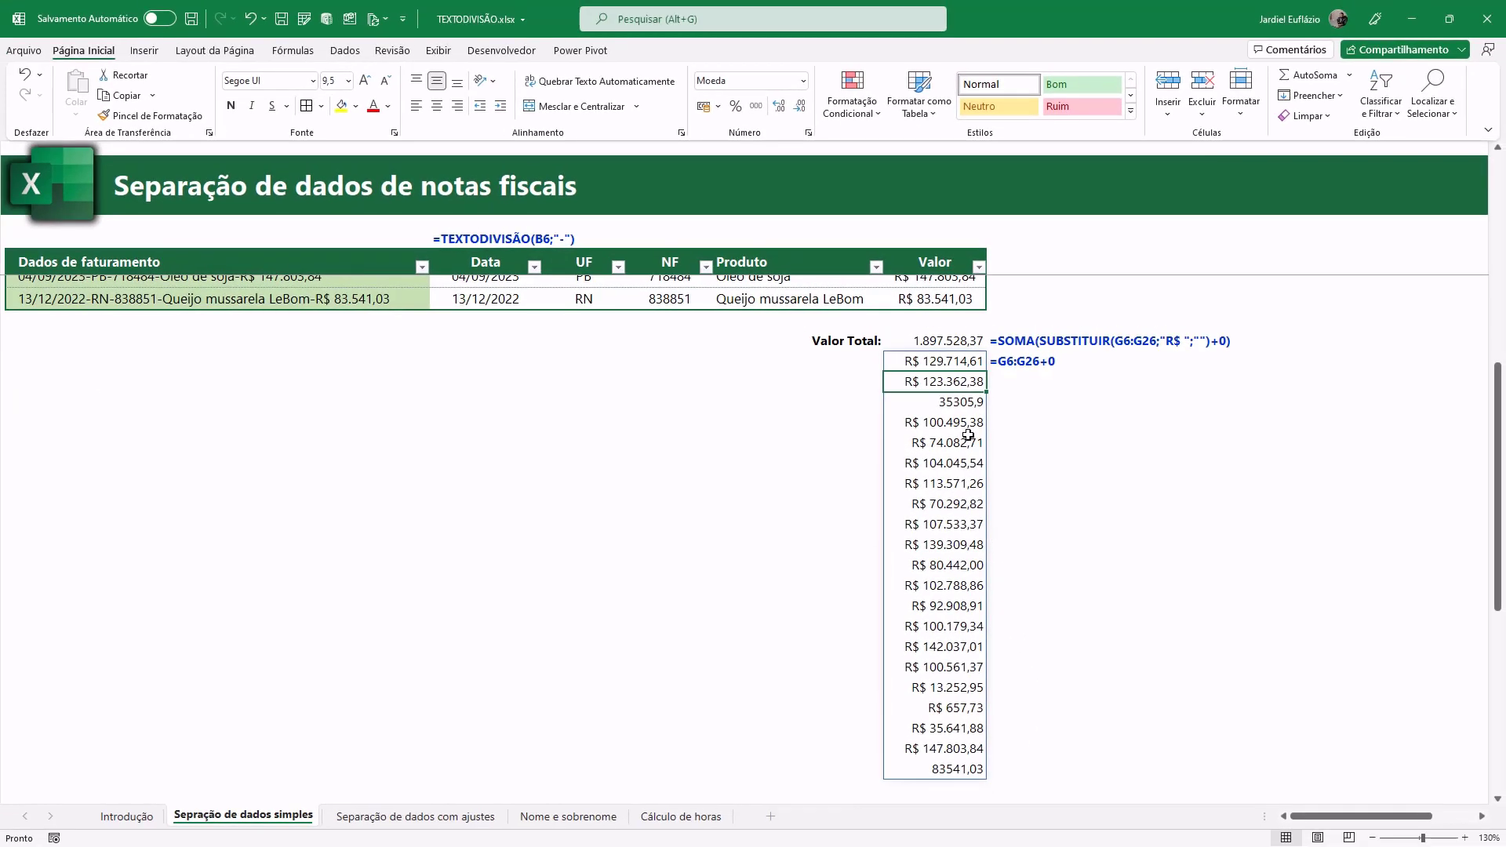
pyautogui.moveTo(945, 363); pyautogui.dragTo(952, 768)
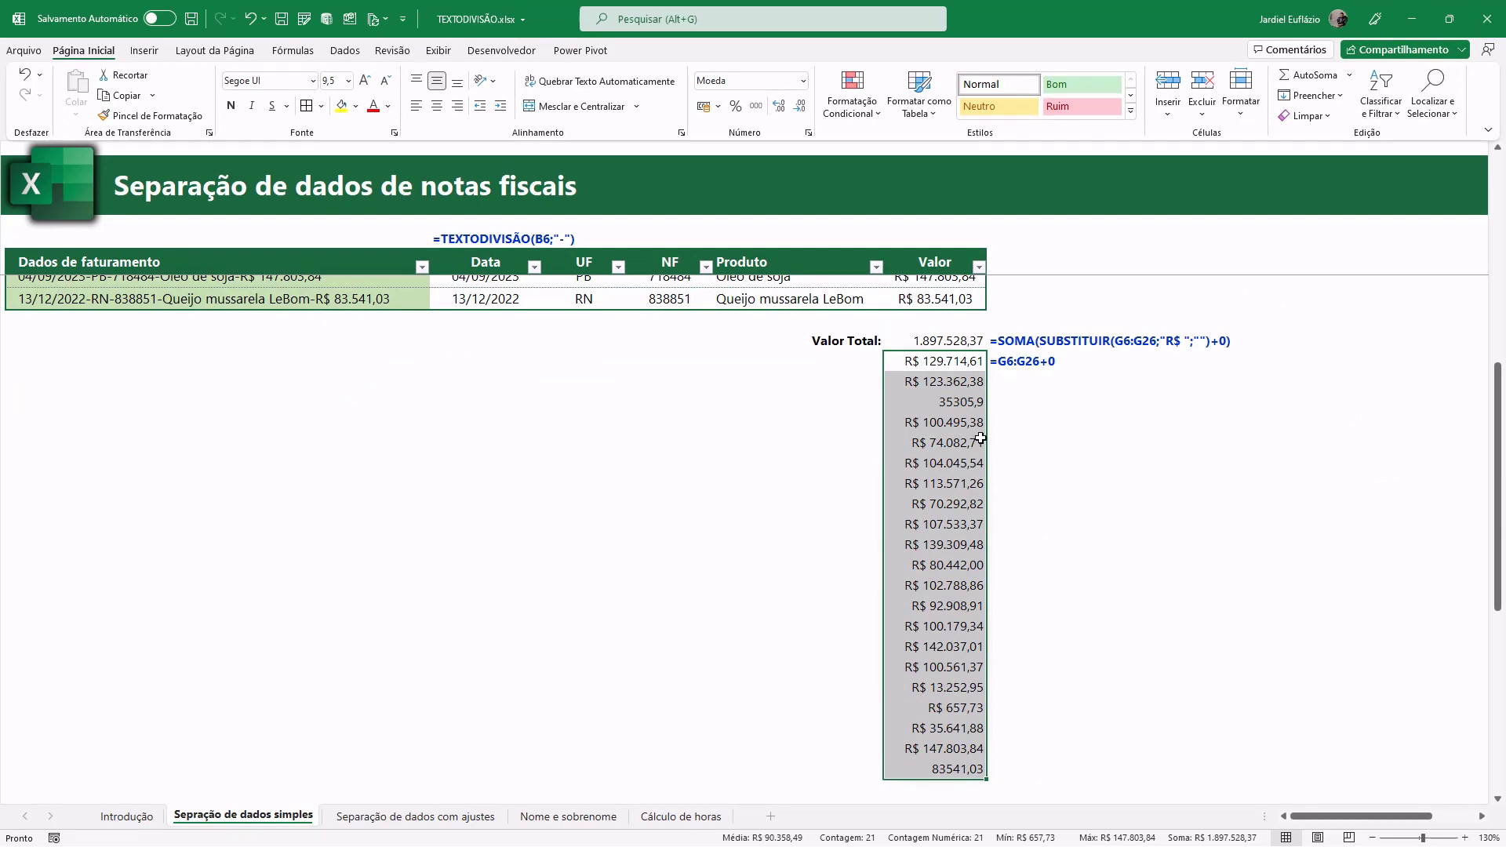
pyautogui.hotkey('ctrl', 'shift', '1')
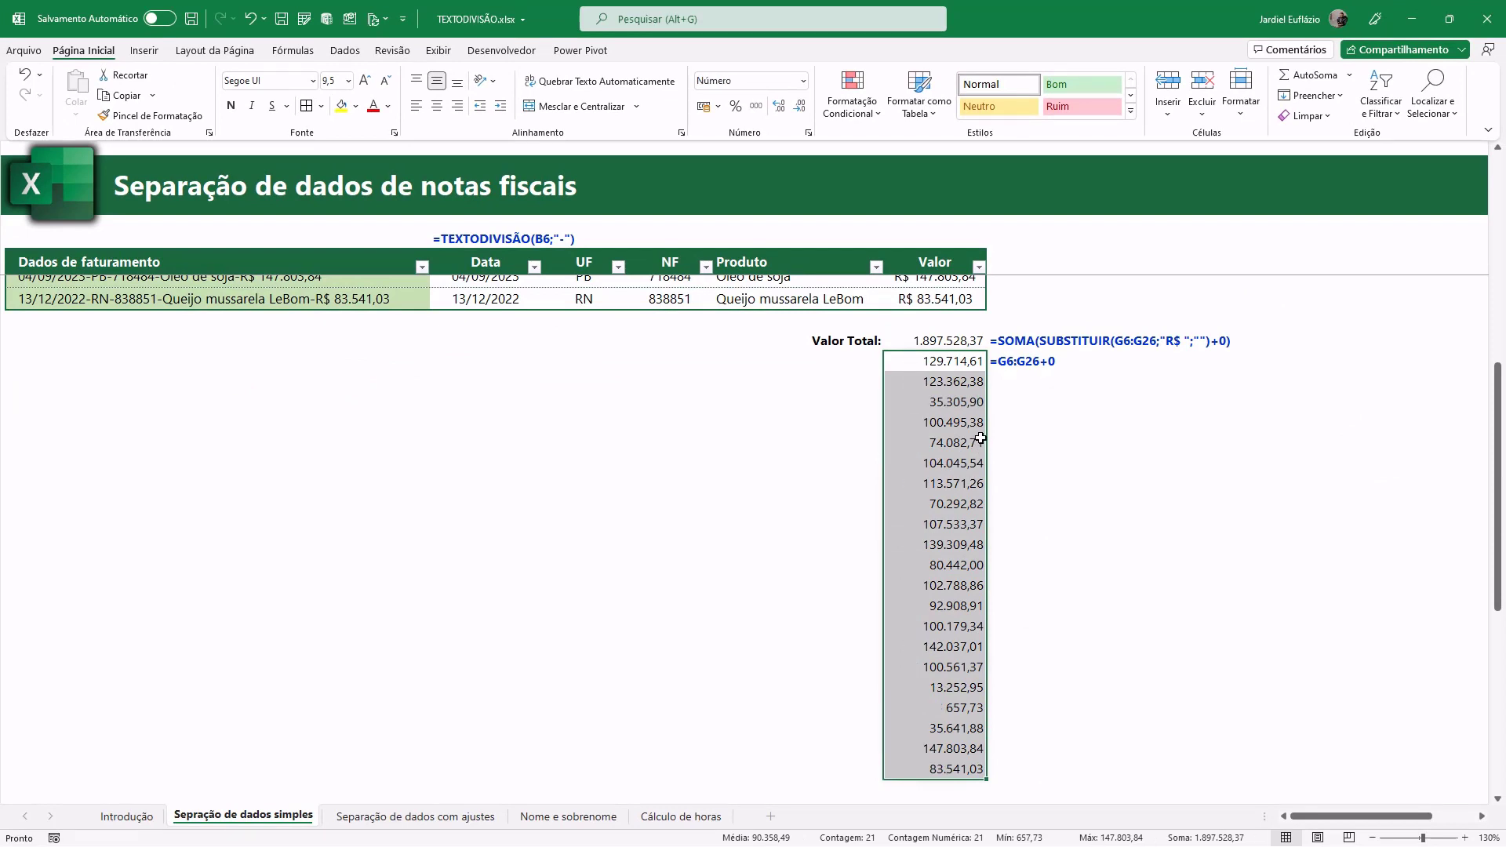
# Step: Turn that formula into =SOMA(G6:G26+0), returning 1.897.528,37
pyautogui.doubleClick(907, 361)
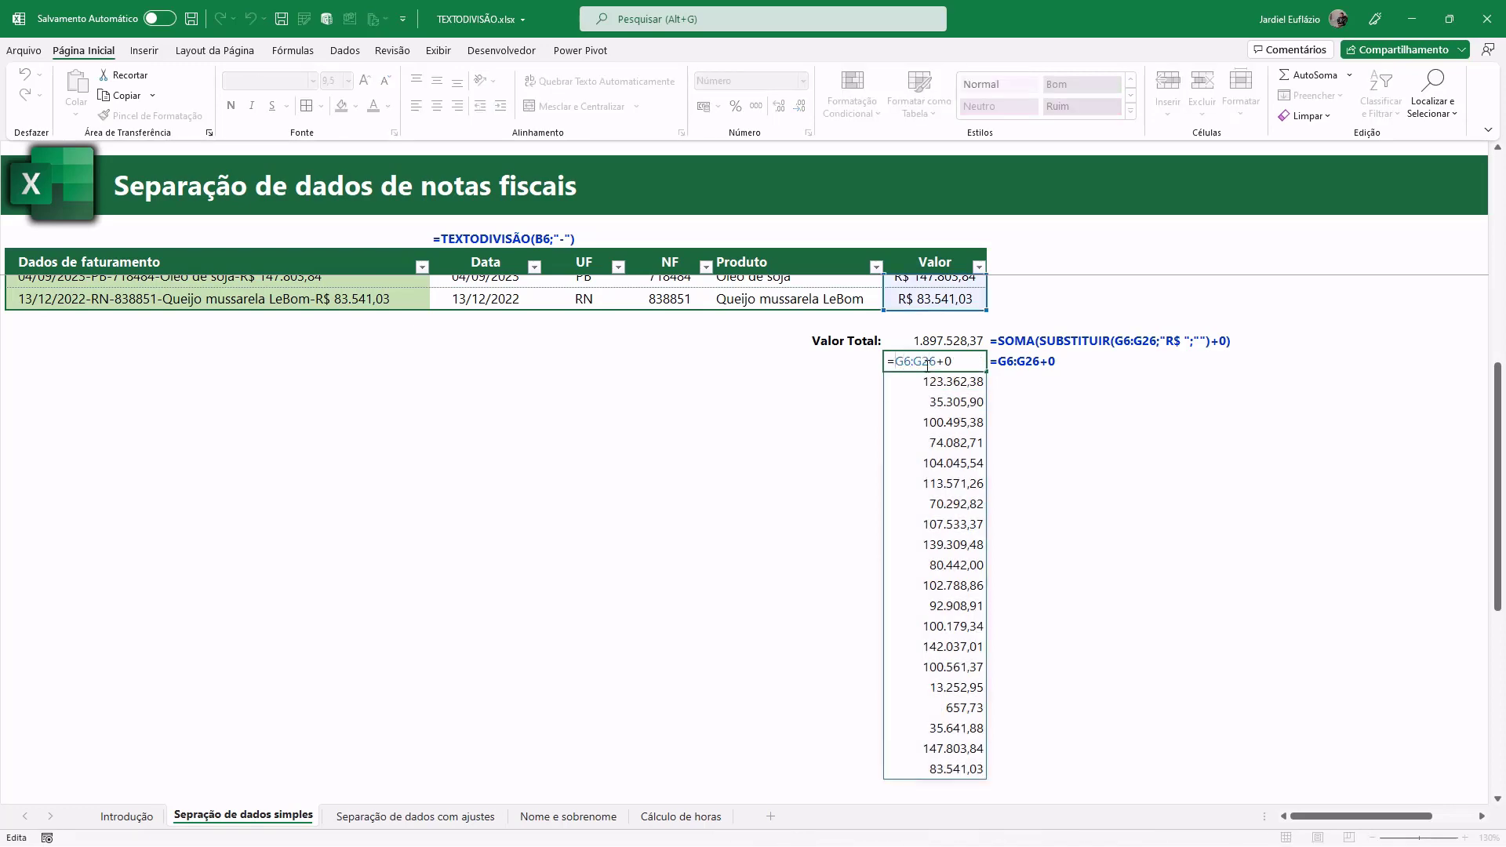
pyautogui.write('SOM')
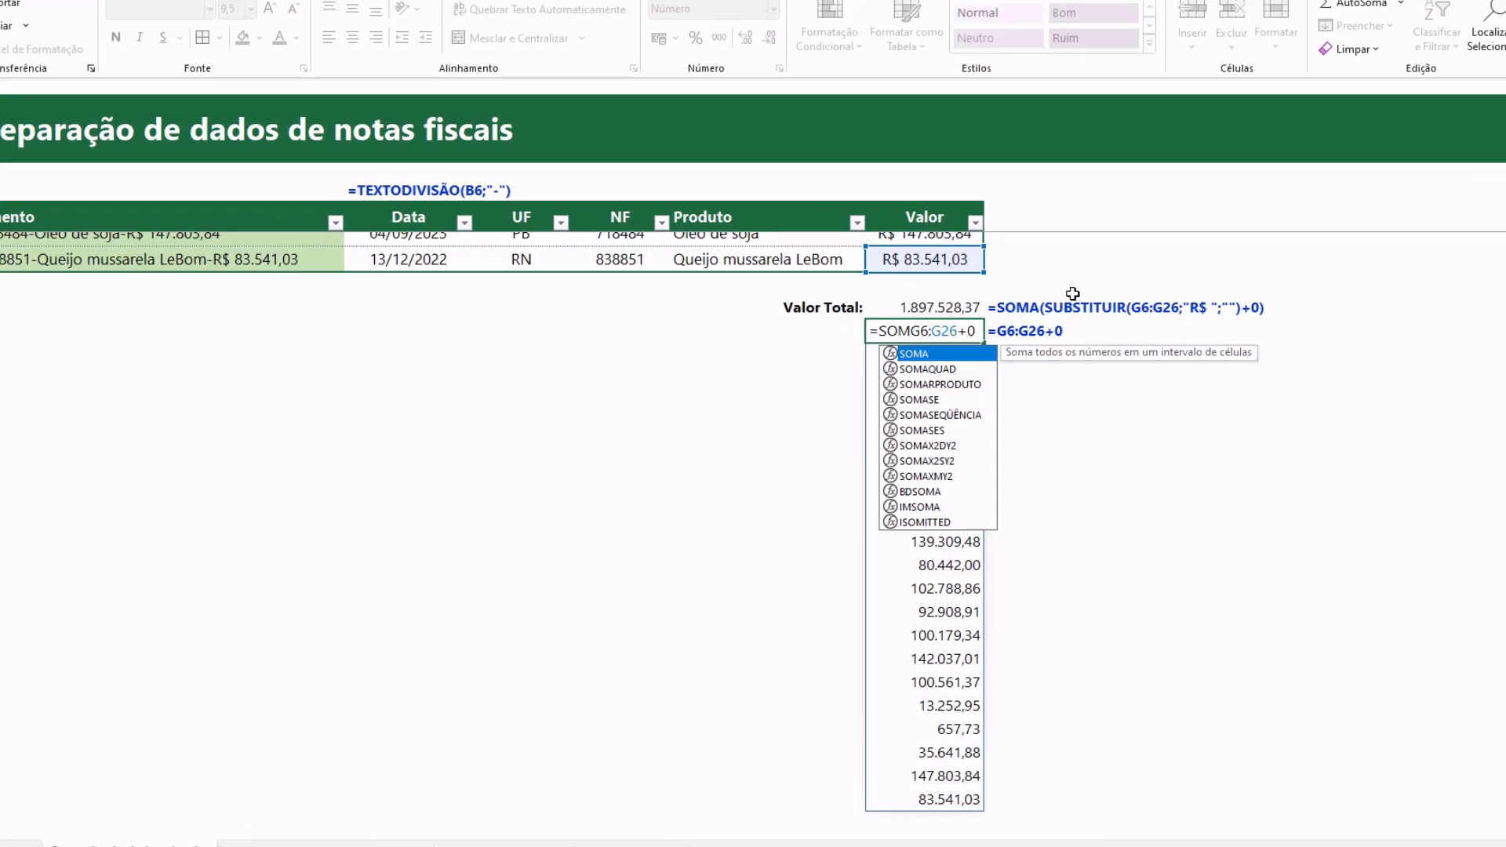
pyautogui.write('A(')
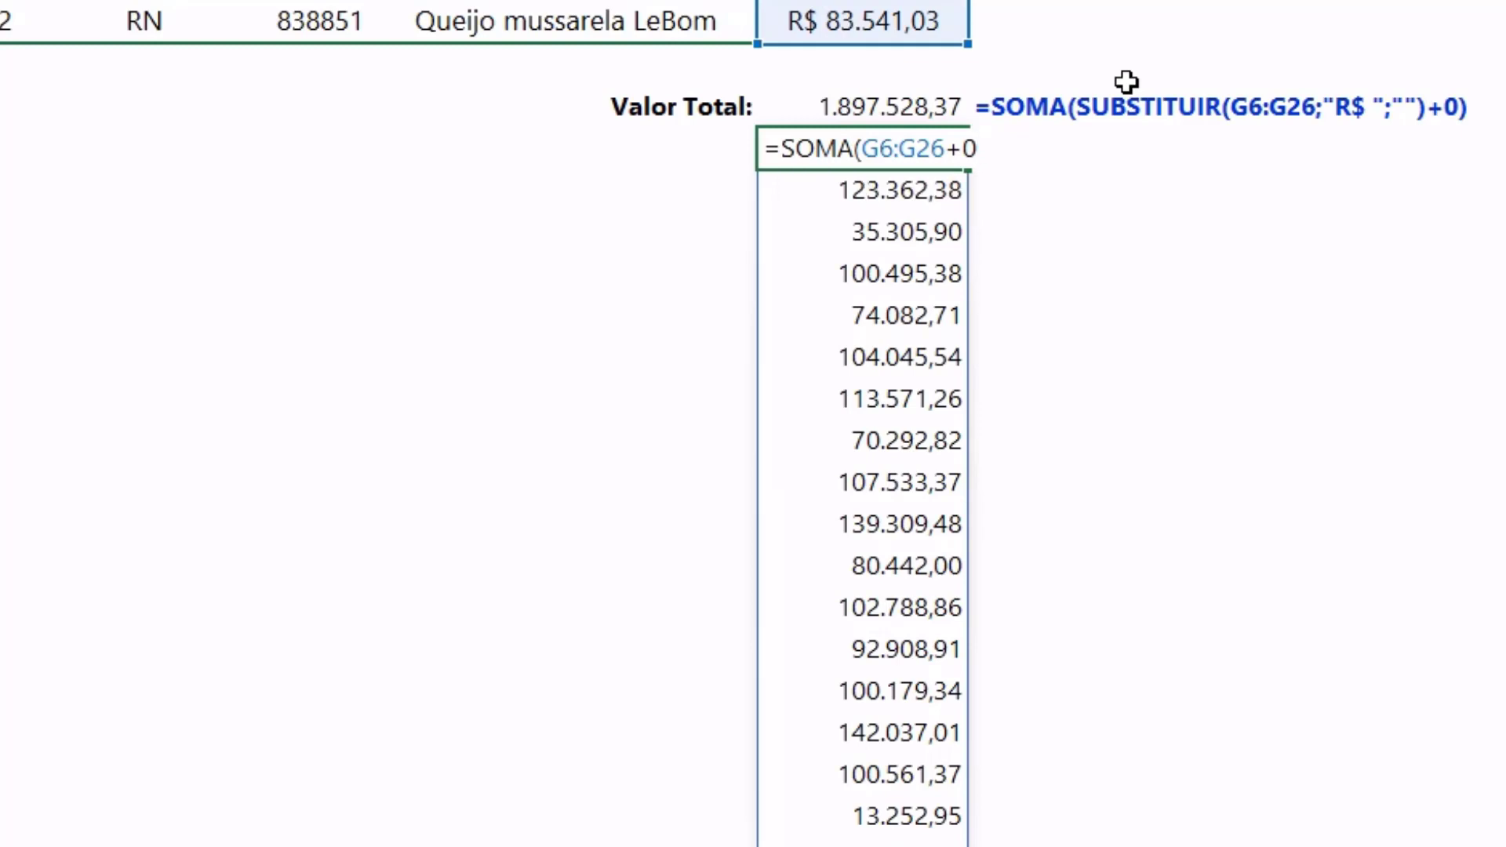
pyautogui.write(')')
pyautogui.press('Return')
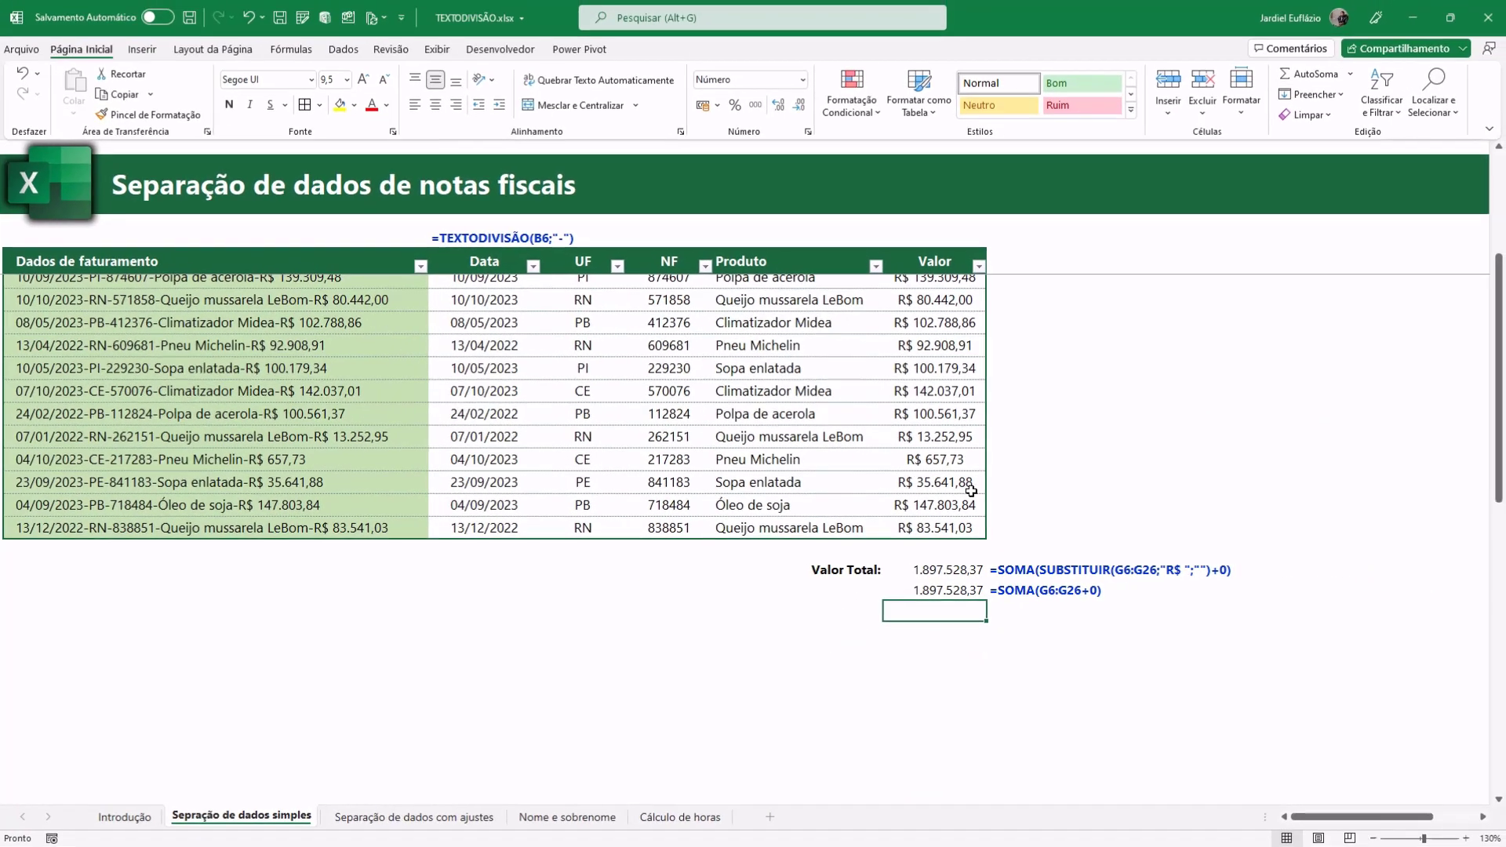
pyautogui.scroll(2, 965, 486)
pyautogui.scroll(2, 969, 494)
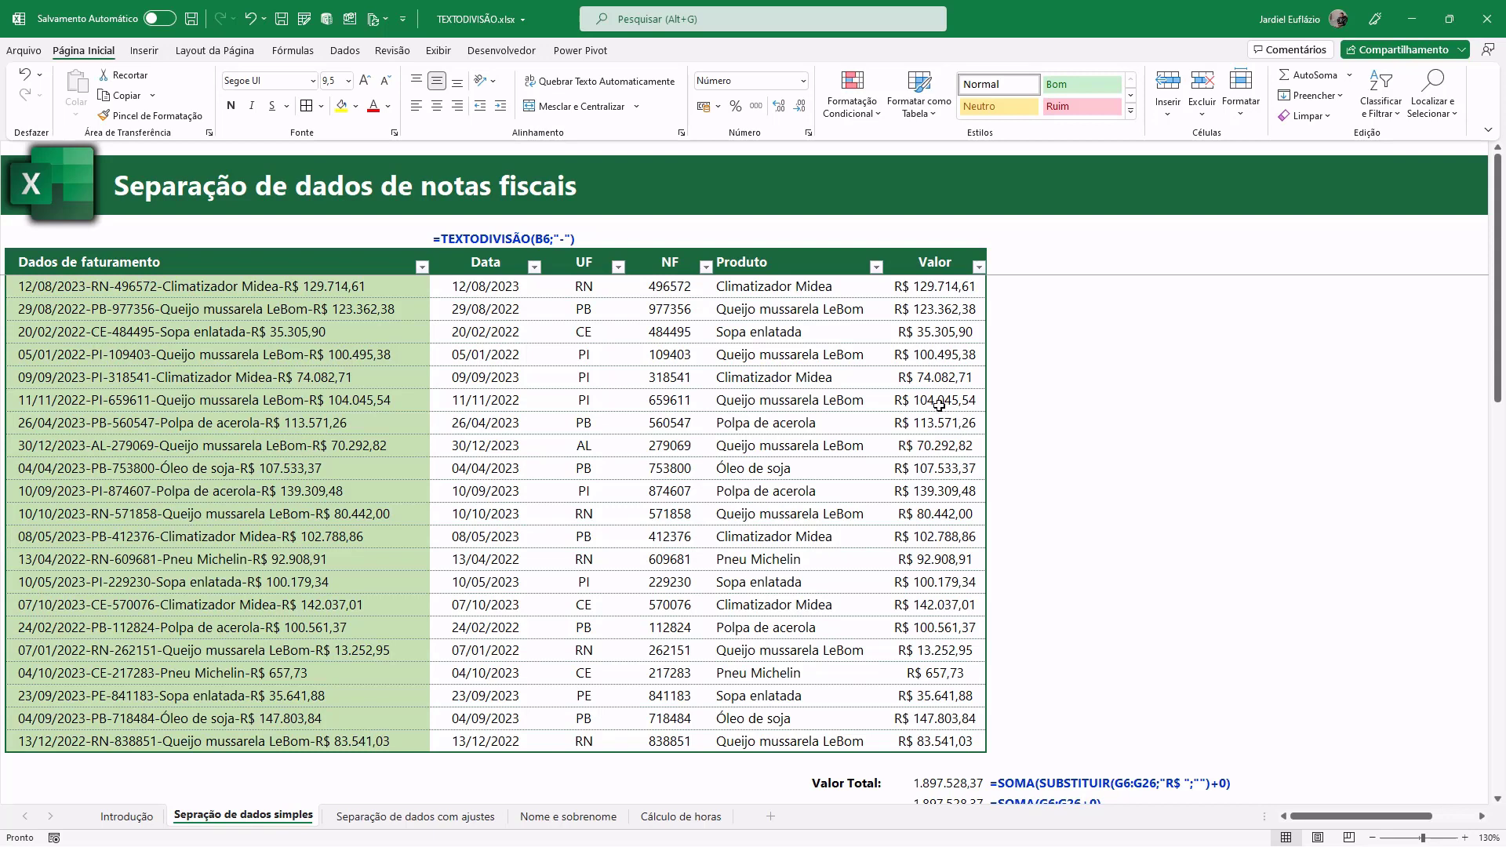
pyautogui.moveTo(934, 284); pyautogui.dragTo(977, 745)
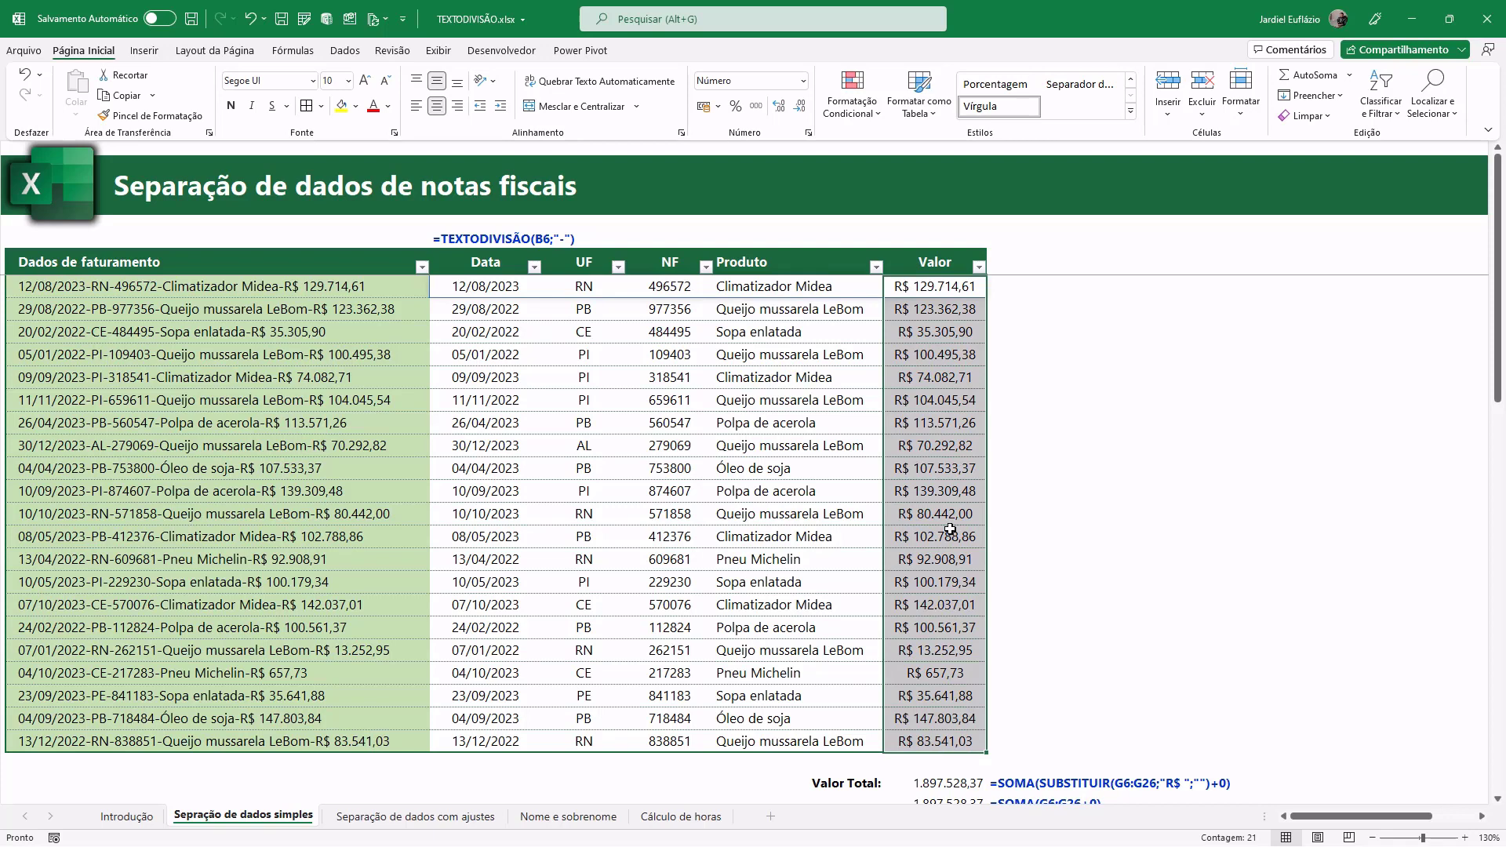
pyautogui.scroll(-2, 950, 530)
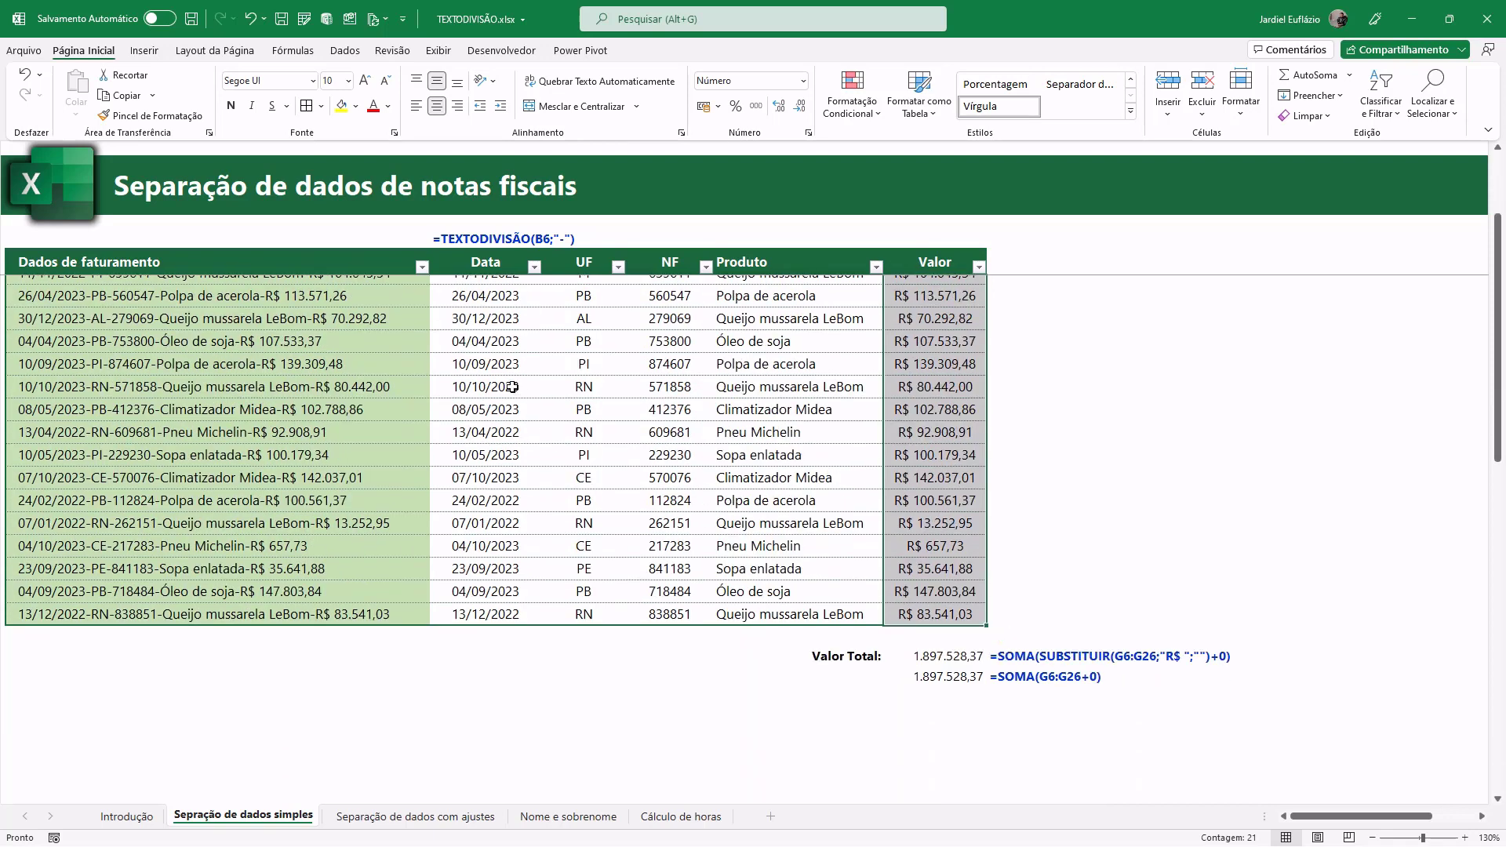
pyautogui.scroll(2, 513, 386)
pyautogui.hotkey('shift', 'Left')
pyautogui.hotkey('shift', 'Left')
pyautogui.hotkey('shift', 'Left')
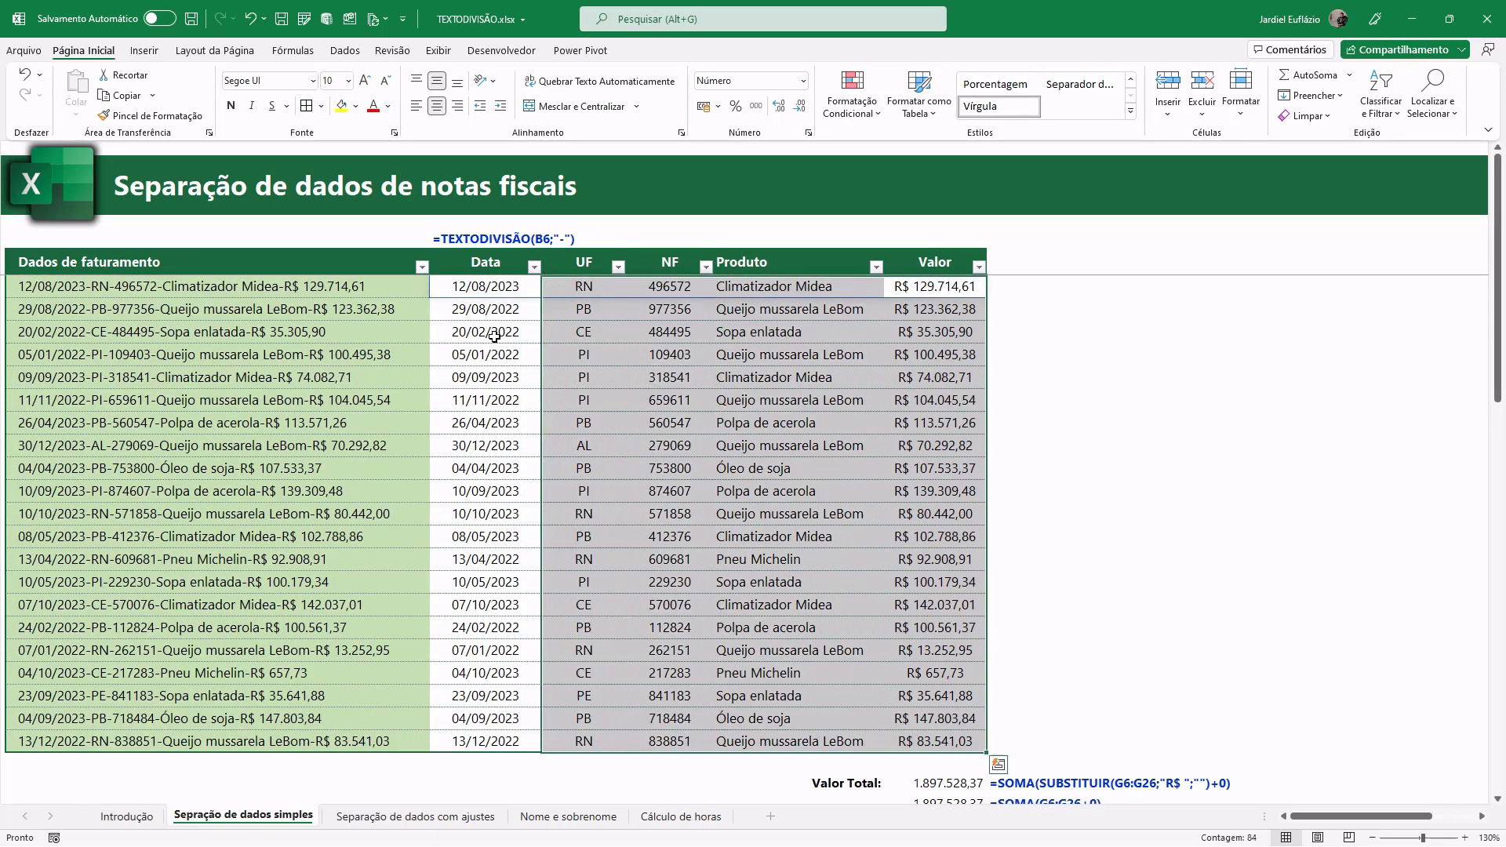
pyautogui.hotkey('shift', 'Left')
pyautogui.press('Delete')
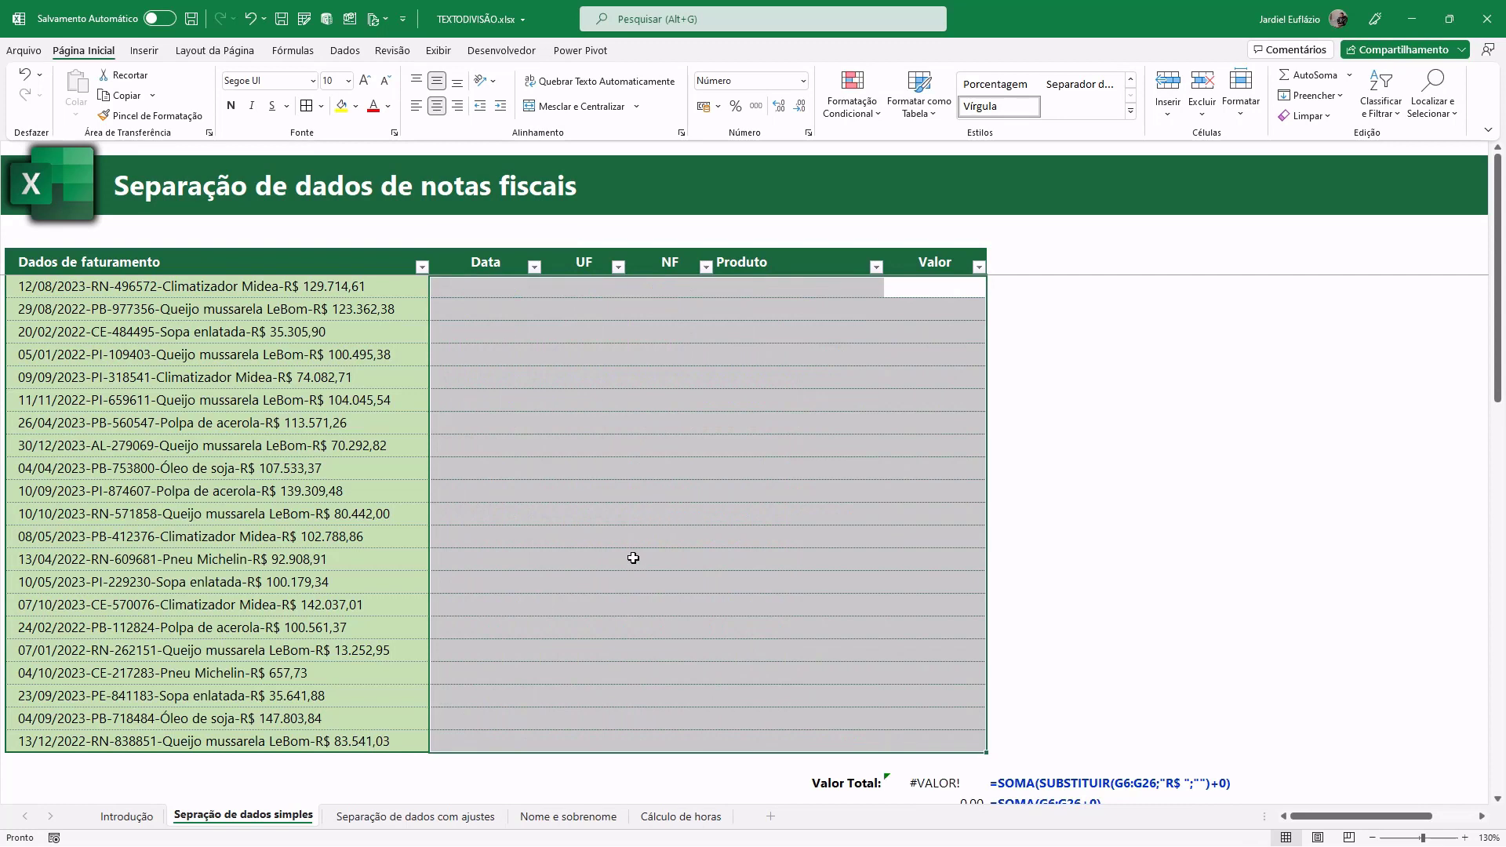
pyautogui.moveTo(271, 310); pyautogui.dragTo(282, 651)
pyautogui.scroll(-1, 788, 663)
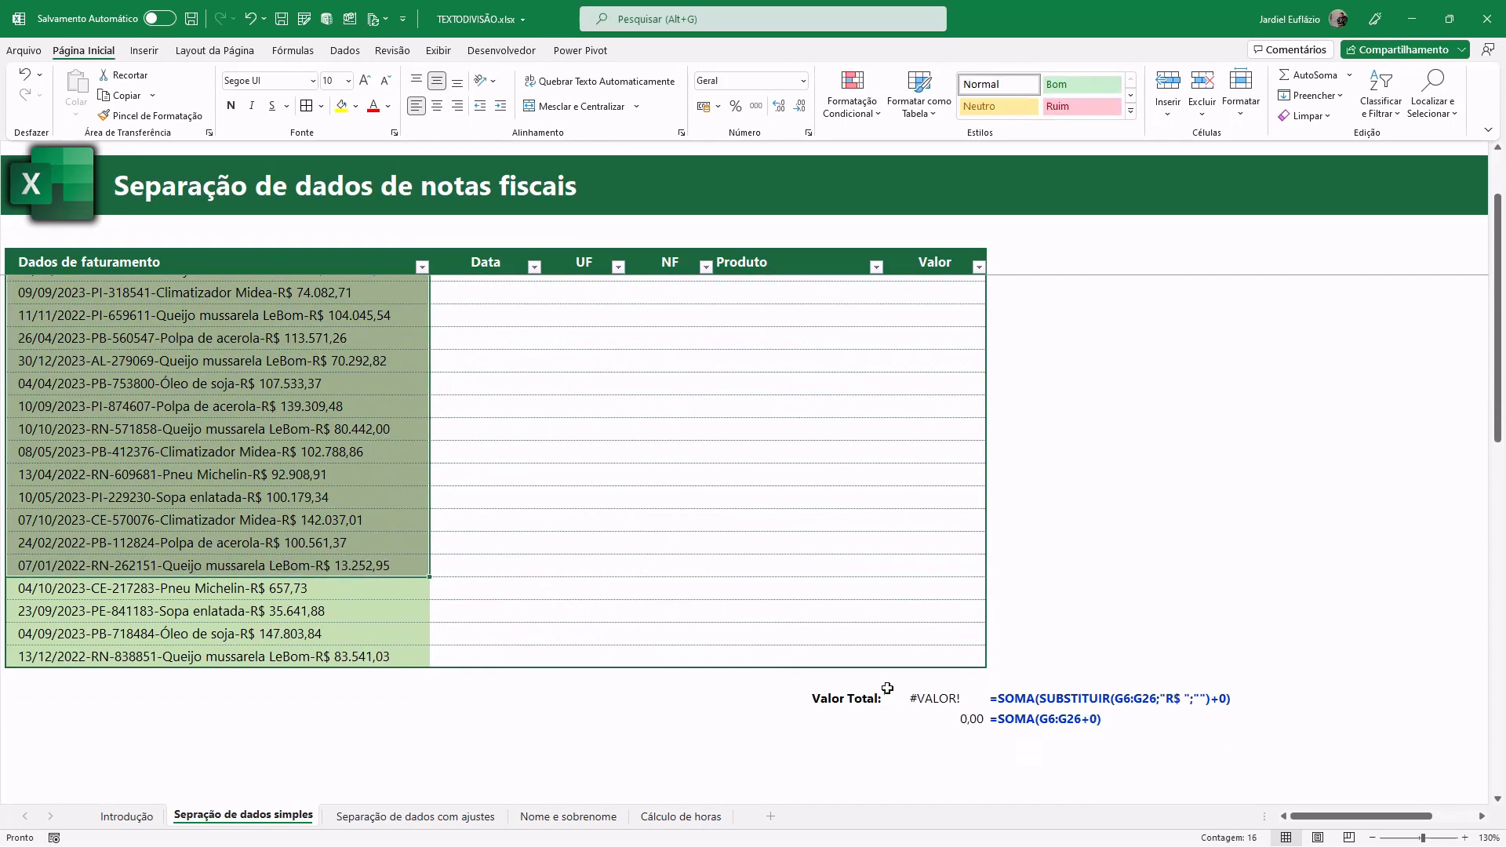
pyautogui.moveTo(948, 700); pyautogui.dragTo(949, 718)
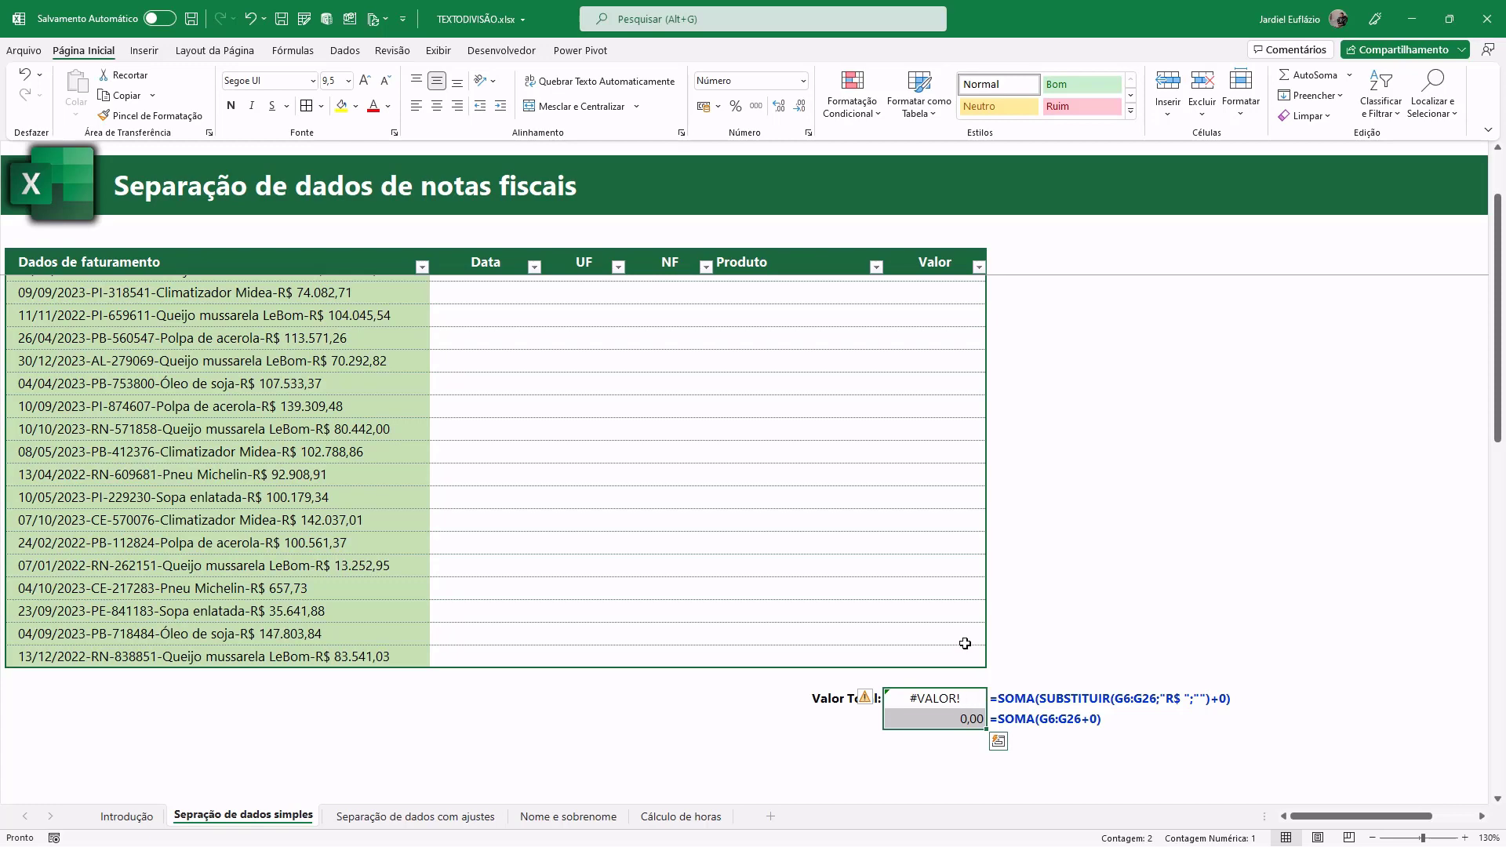
pyautogui.hotkey('ctrl', 'z')
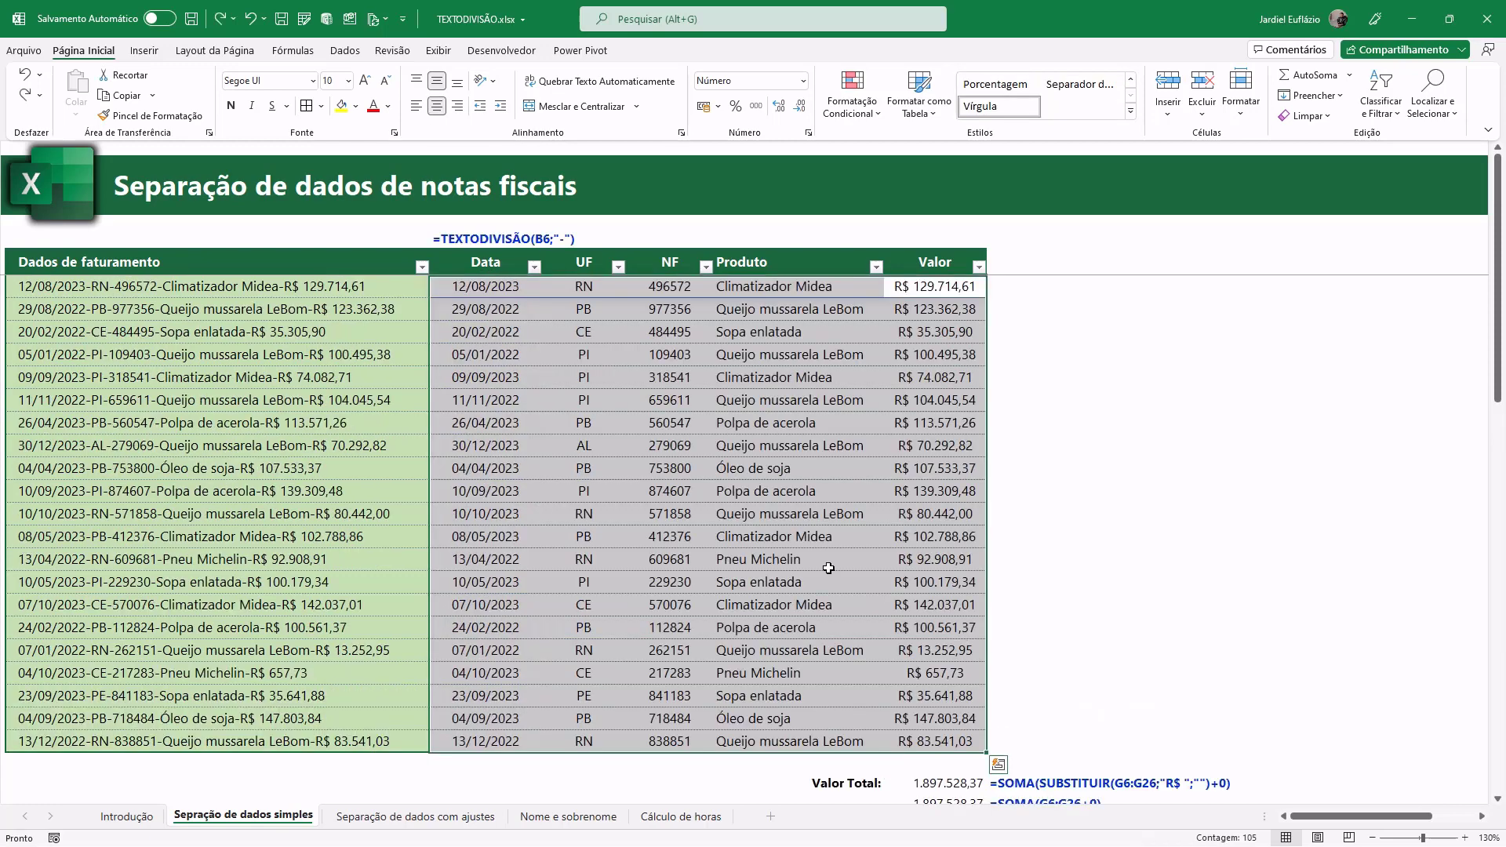
pyautogui.scroll(-2, 930, 685)
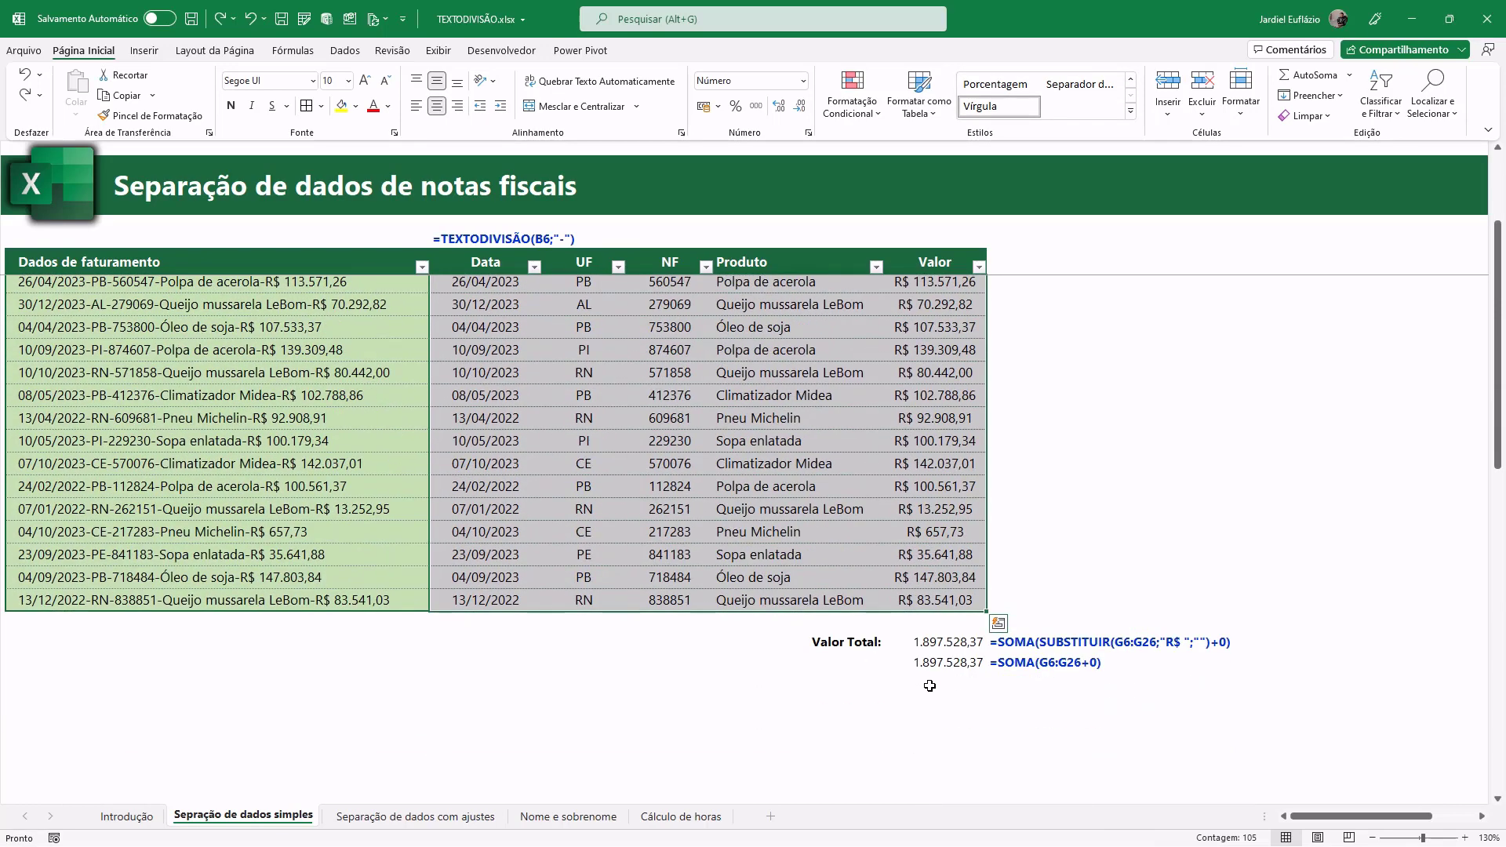
pyautogui.click(929, 685)
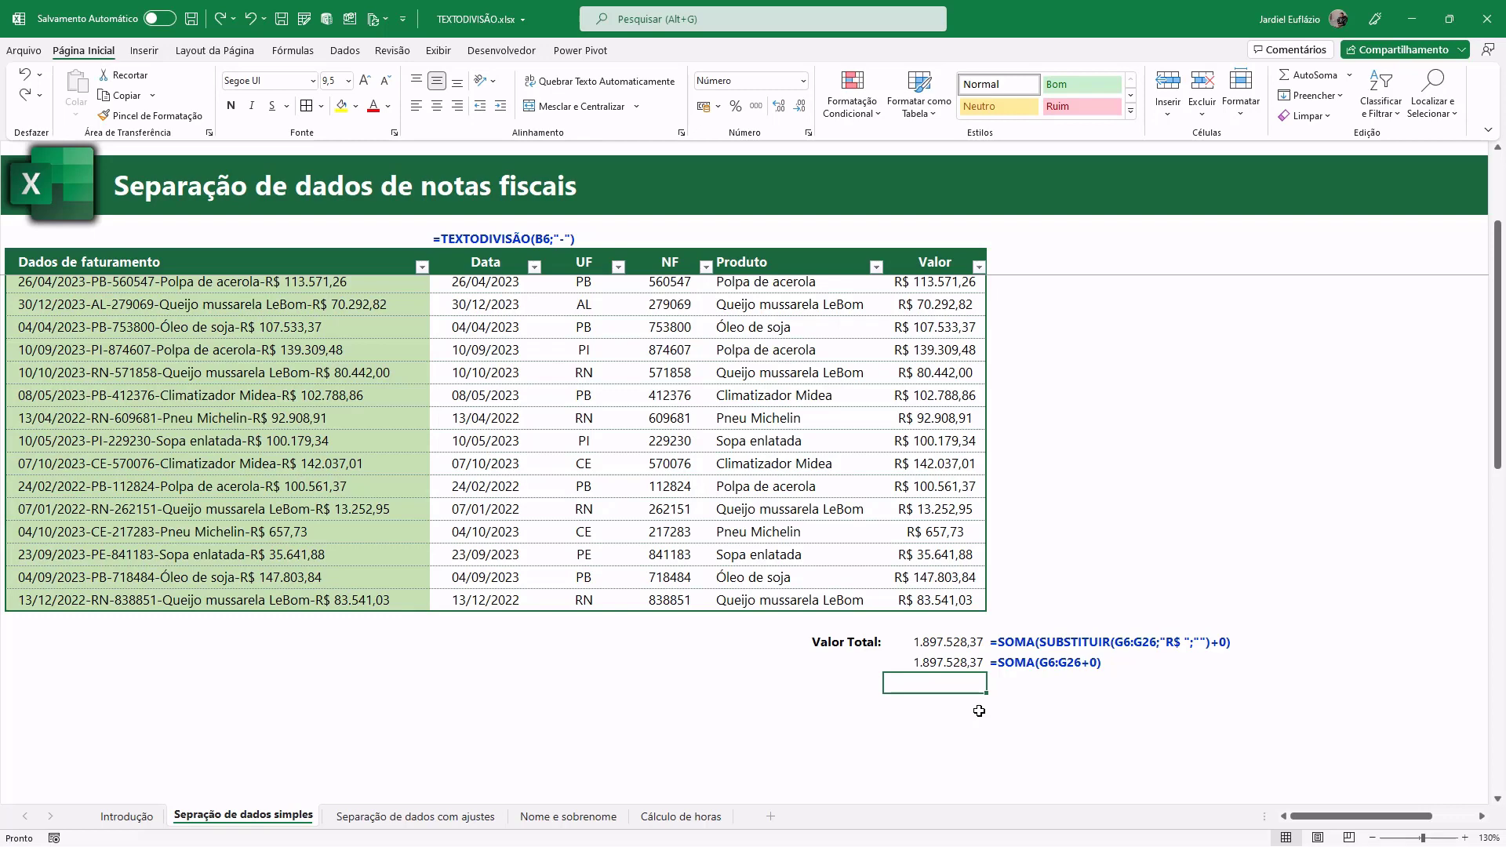
# Step: Below the totals, enter =TEXTODEPOIS(B6:B26;"R$ ") so the values spill down
pyautogui.write('=')
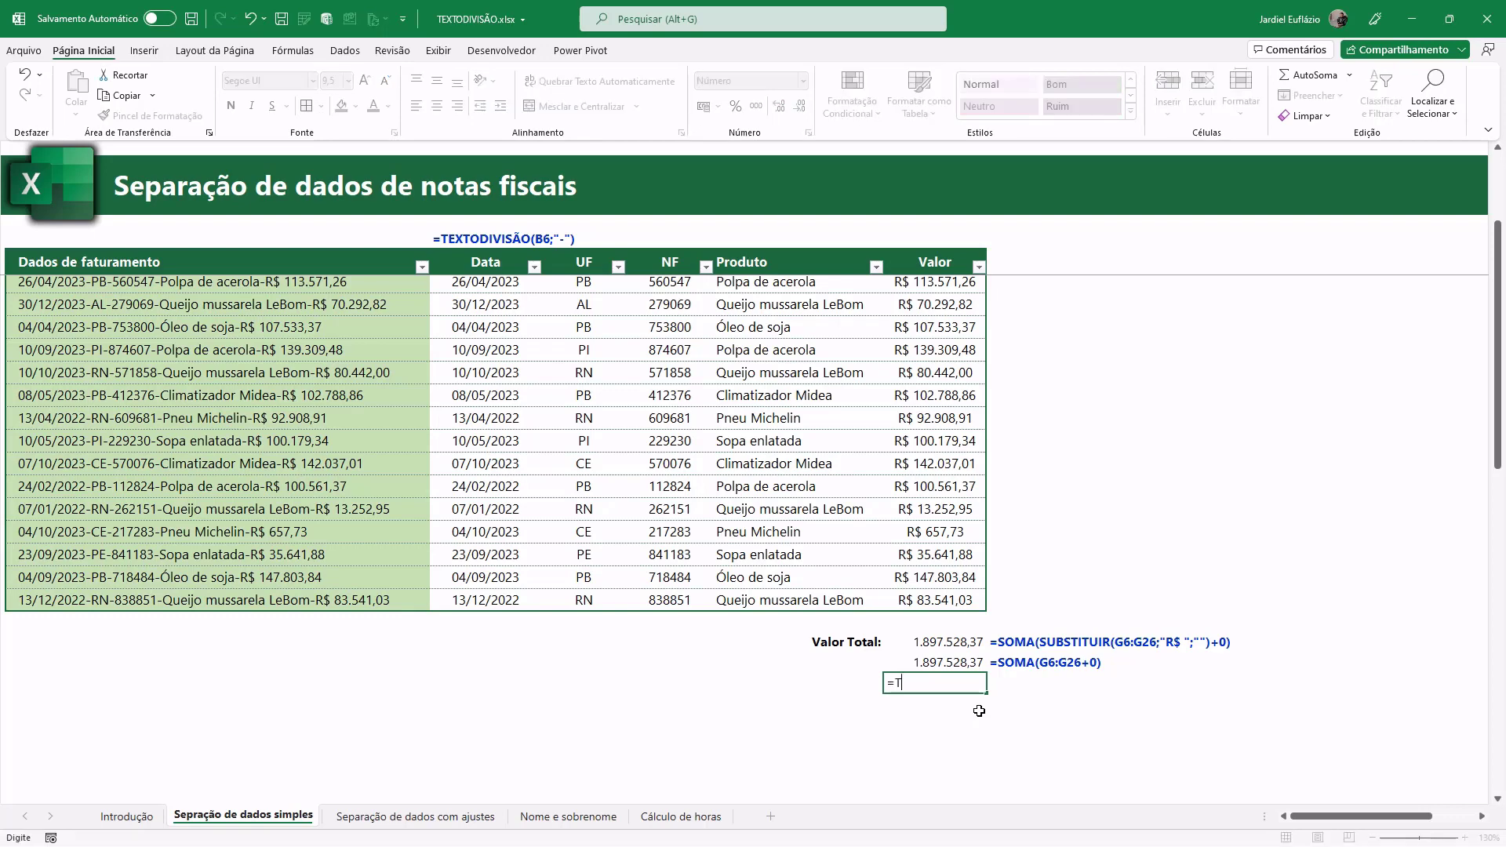
pyautogui.write('TEX')
pyautogui.press('Right')
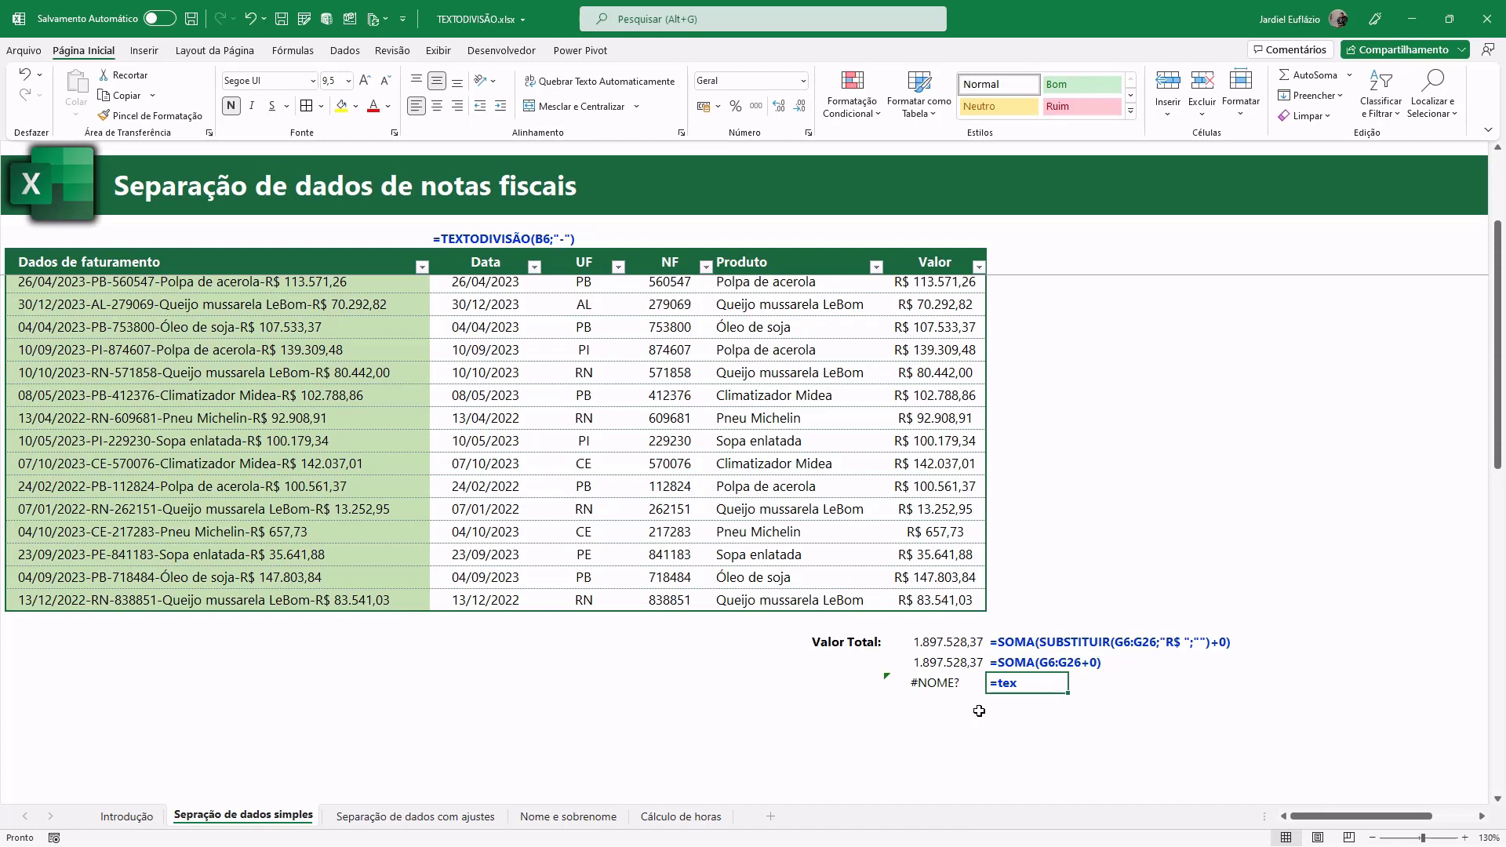
pyautogui.press('Left')
pyautogui.write('=TE')
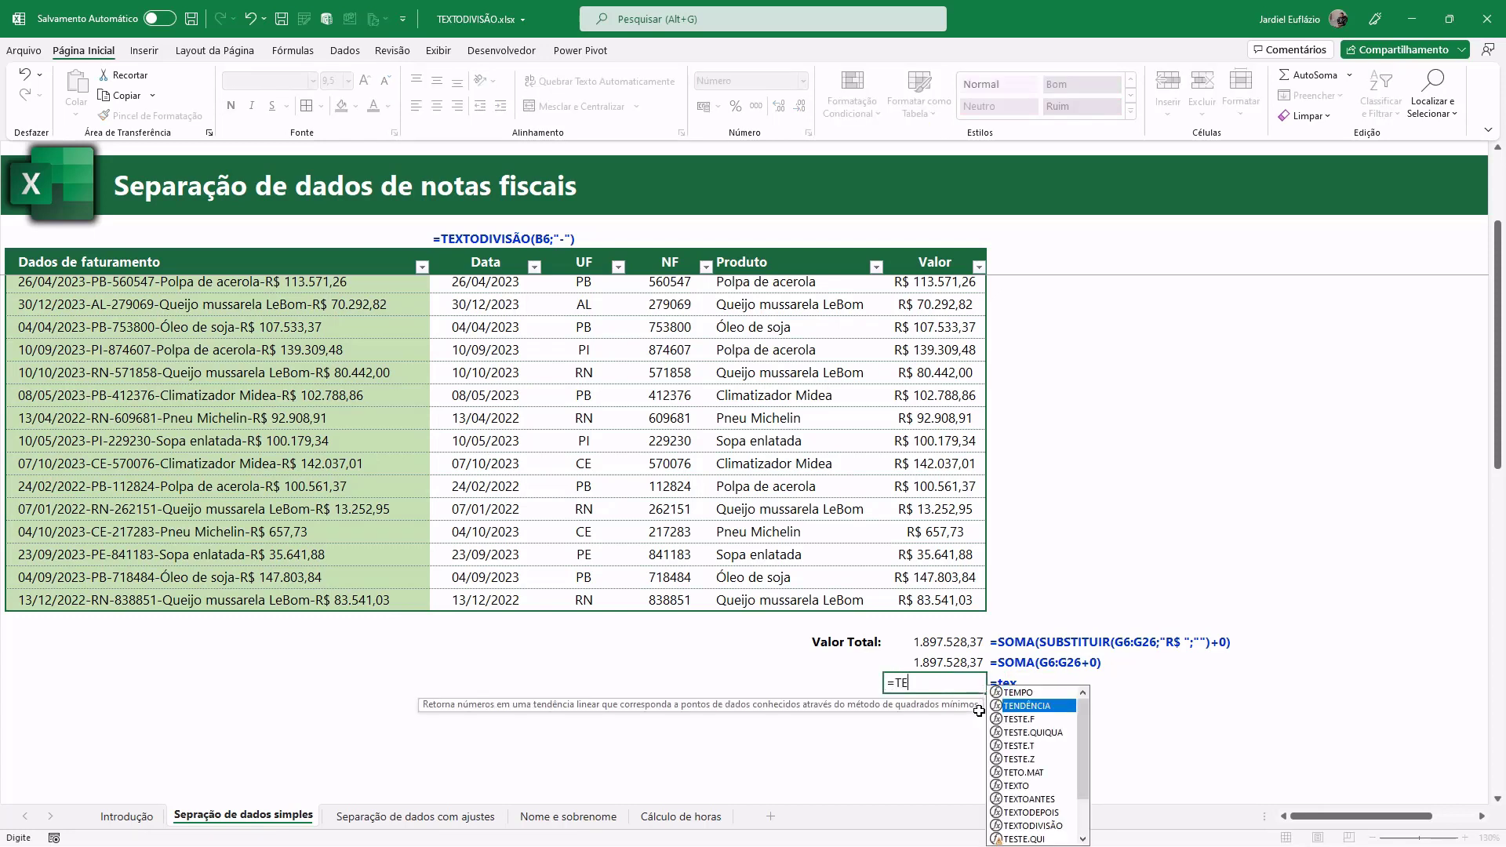
pyautogui.press('Down')
pyautogui.write('XTOD')
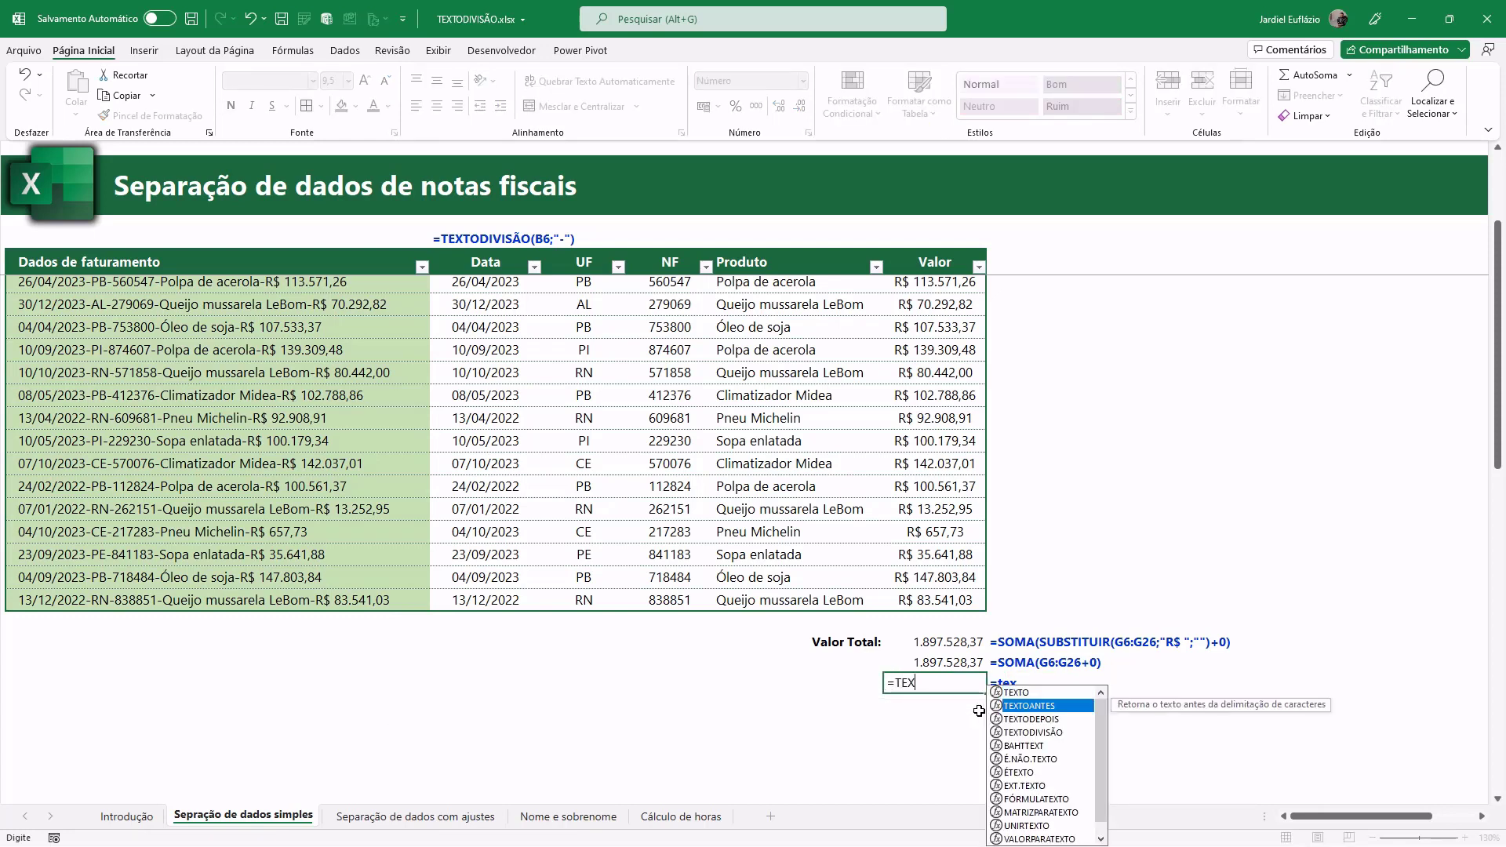
pyautogui.press('Tab')
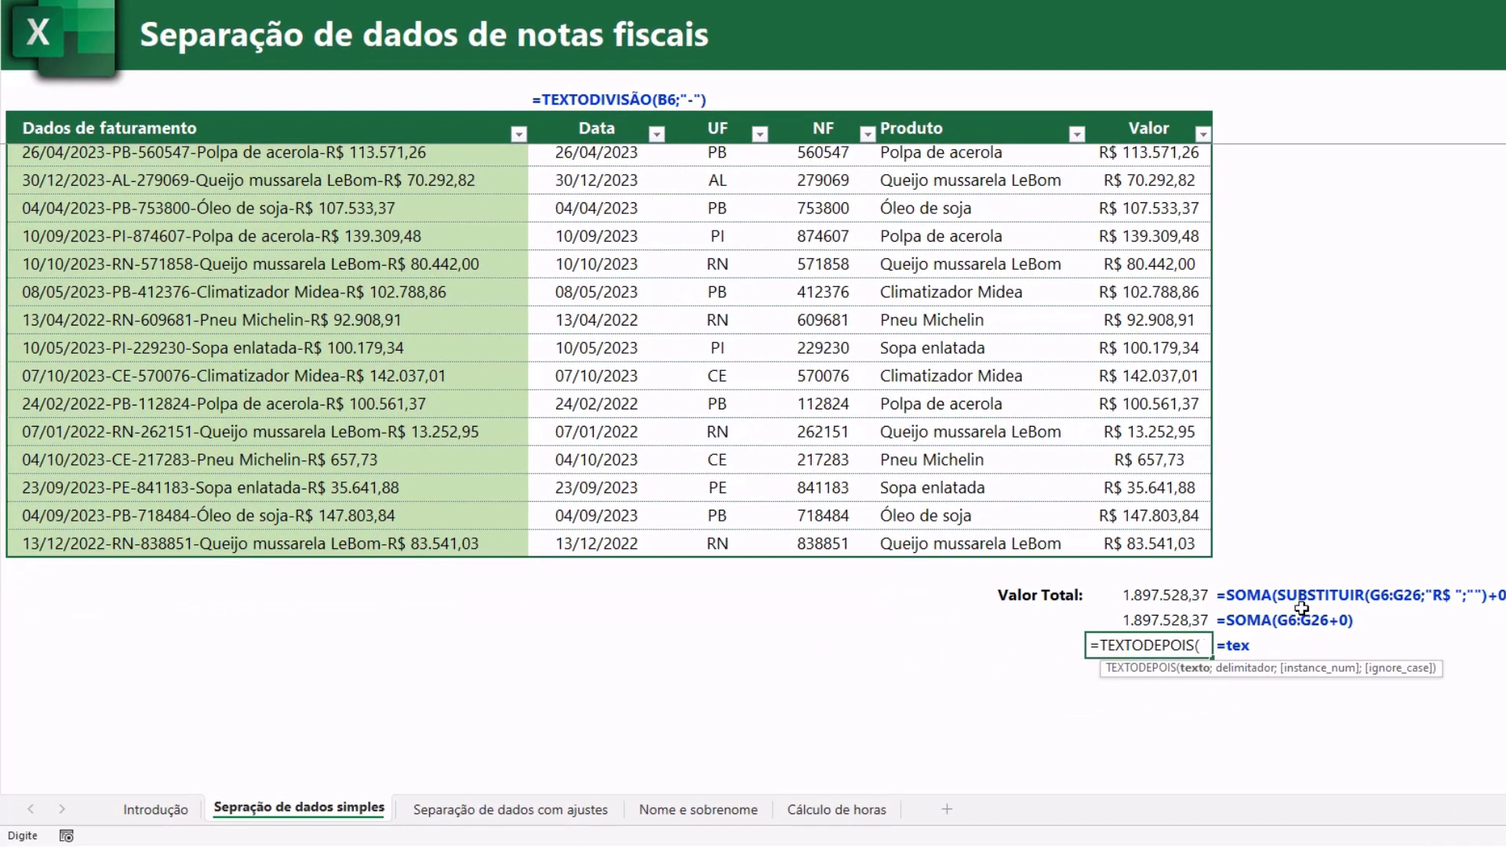
pyautogui.scroll(2, 1385, 645)
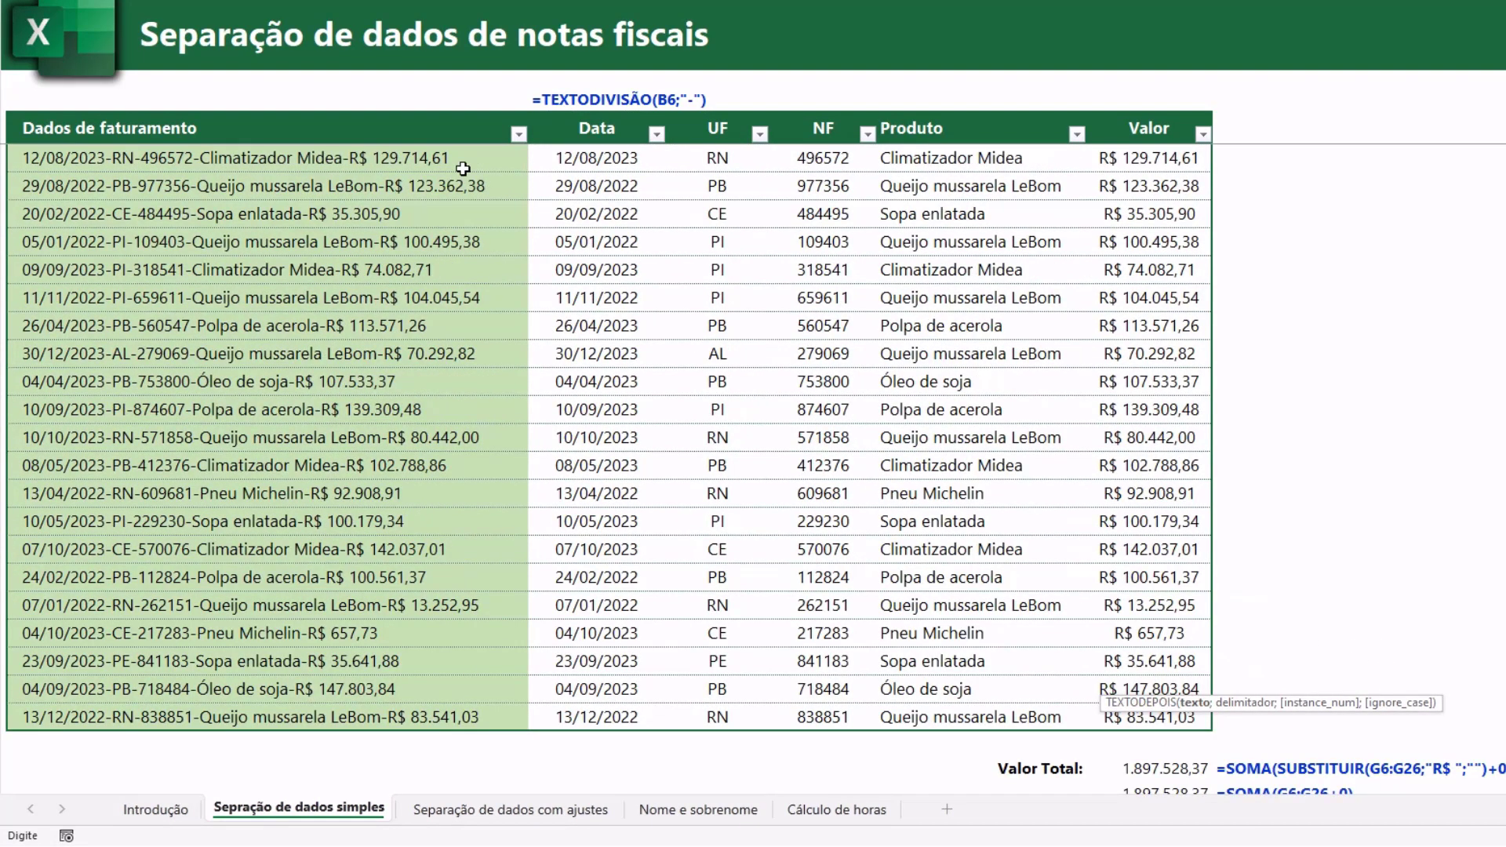
pyautogui.moveTo(463, 168); pyautogui.dragTo(480, 684)
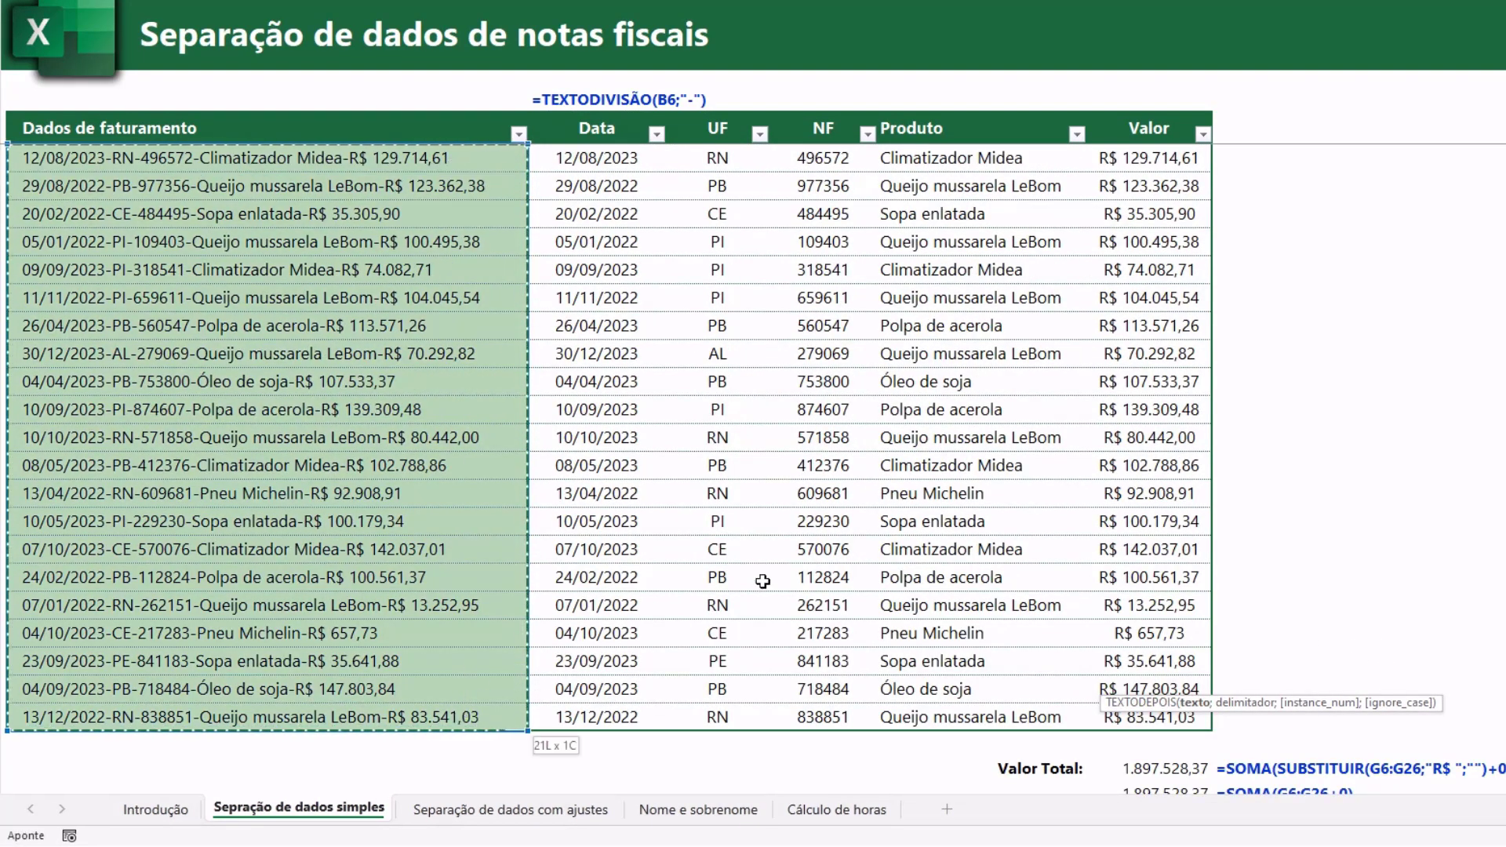
pyautogui.scroll(-3, 837, 625)
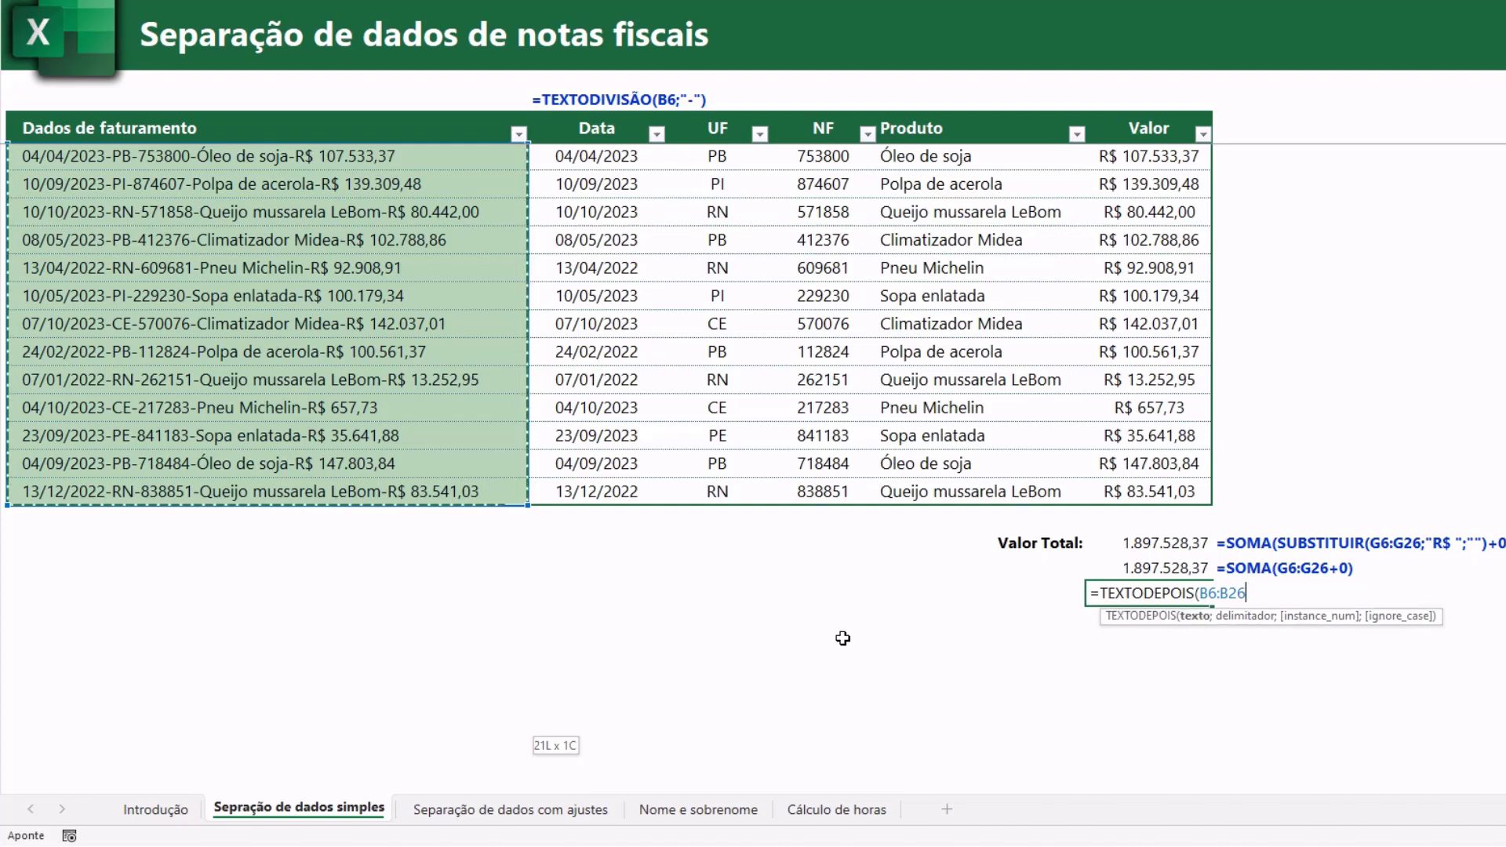
pyautogui.write(';')
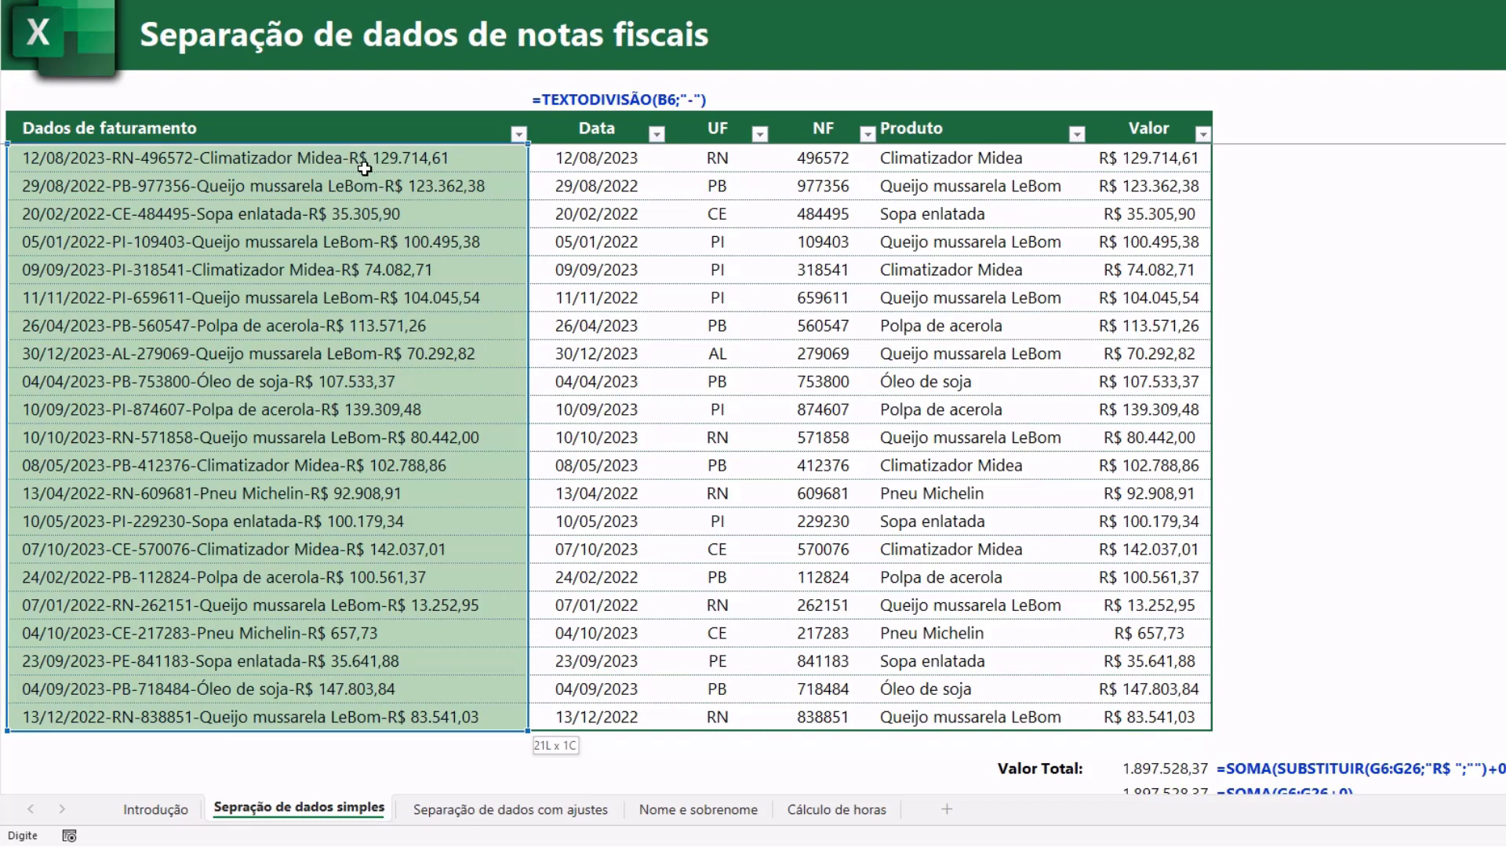
pyautogui.scroll(-1, 800, 437)
pyautogui.scroll(-1, 807, 442)
pyautogui.scroll(-1, 807, 443)
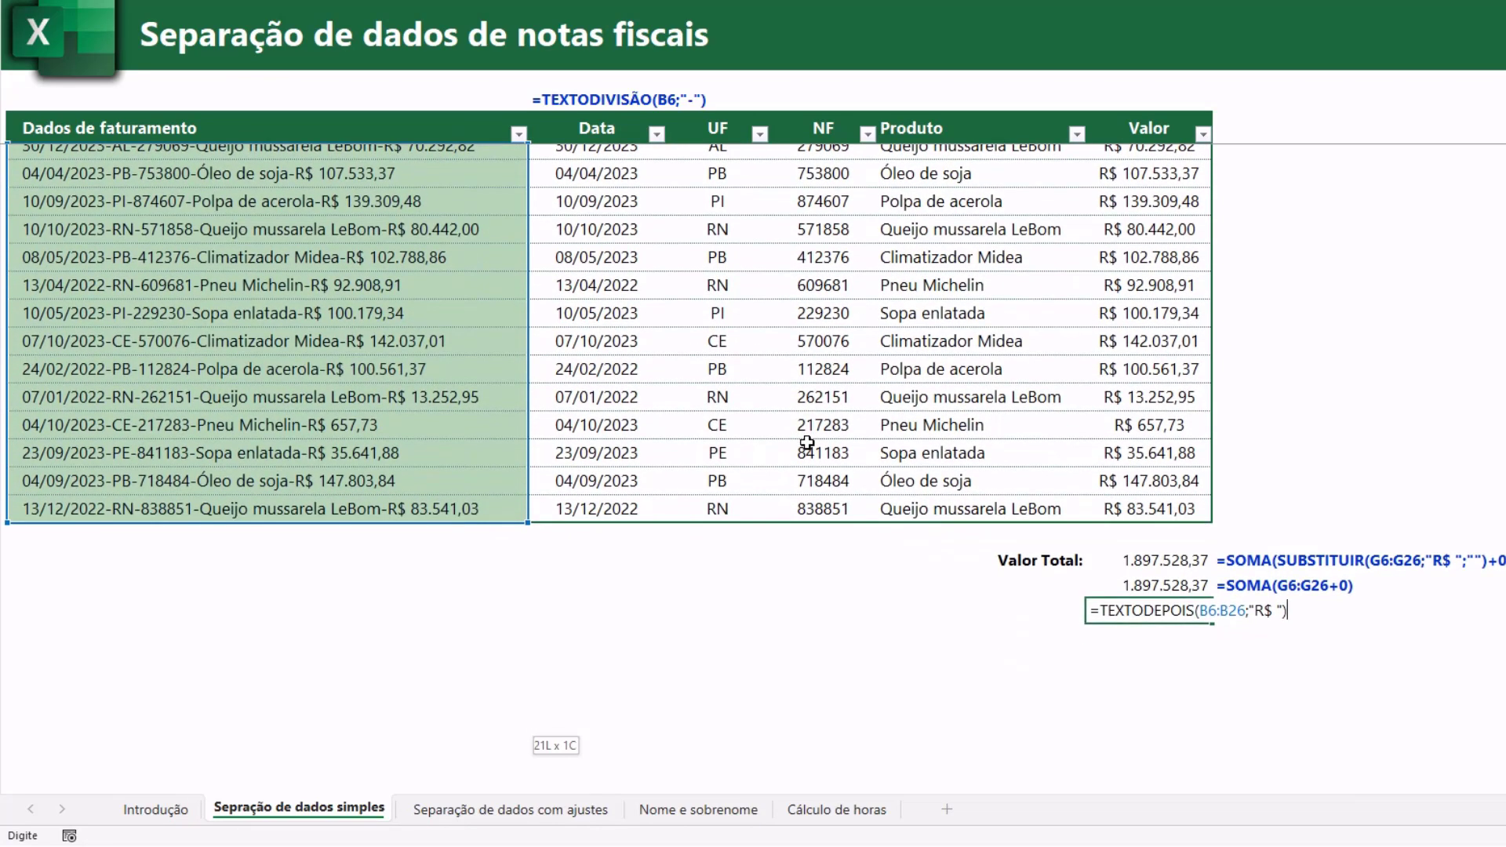
pyautogui.press('Return')
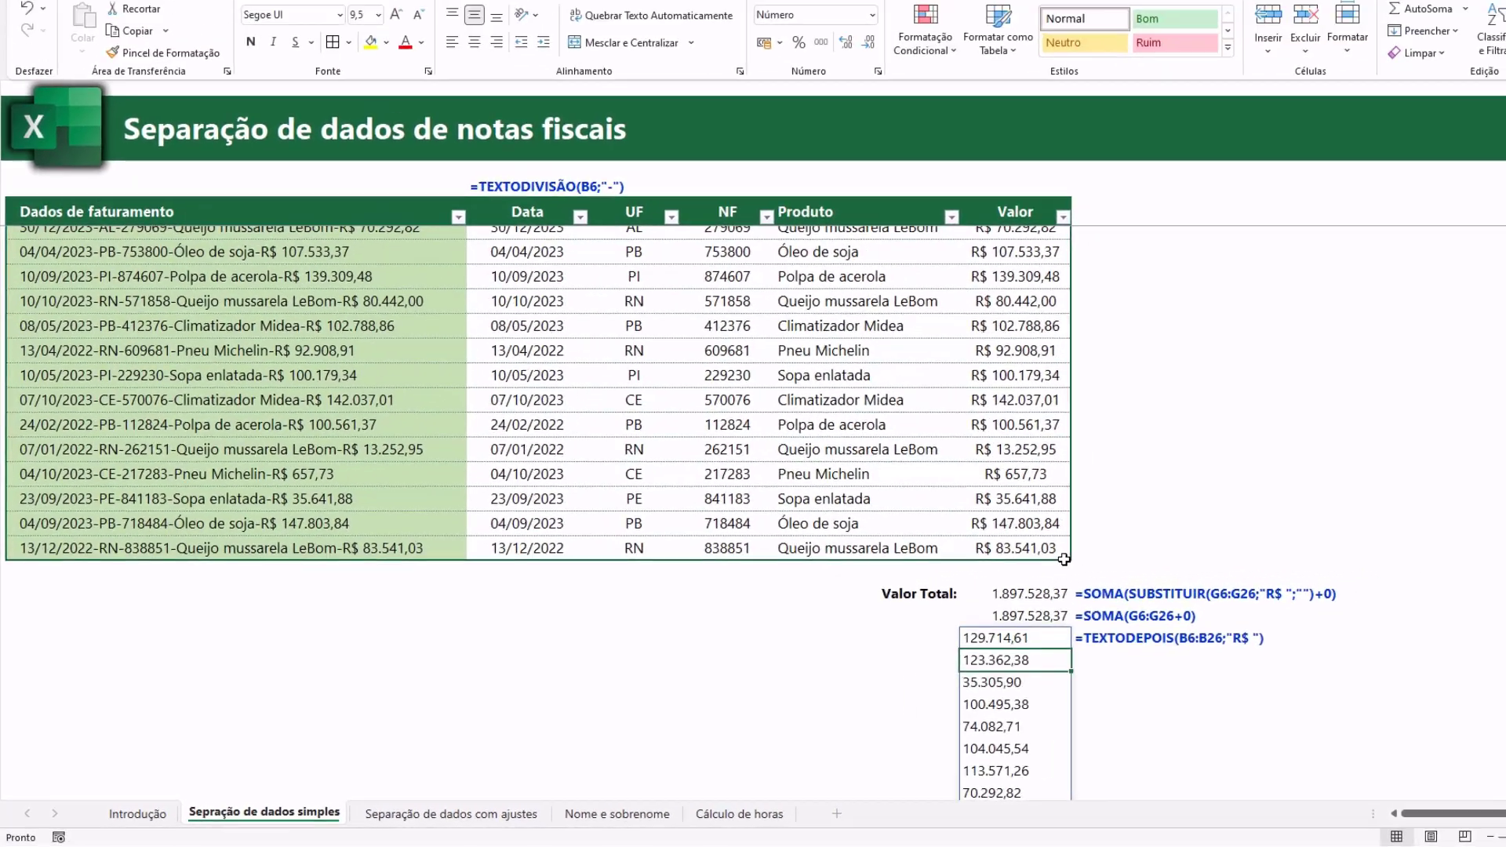
# Step: Select the spilled values down to 83.541,03
pyautogui.scroll(-2, 978, 578)
pyautogui.scroll(-1, 980, 582)
pyautogui.scroll(-1, 979, 582)
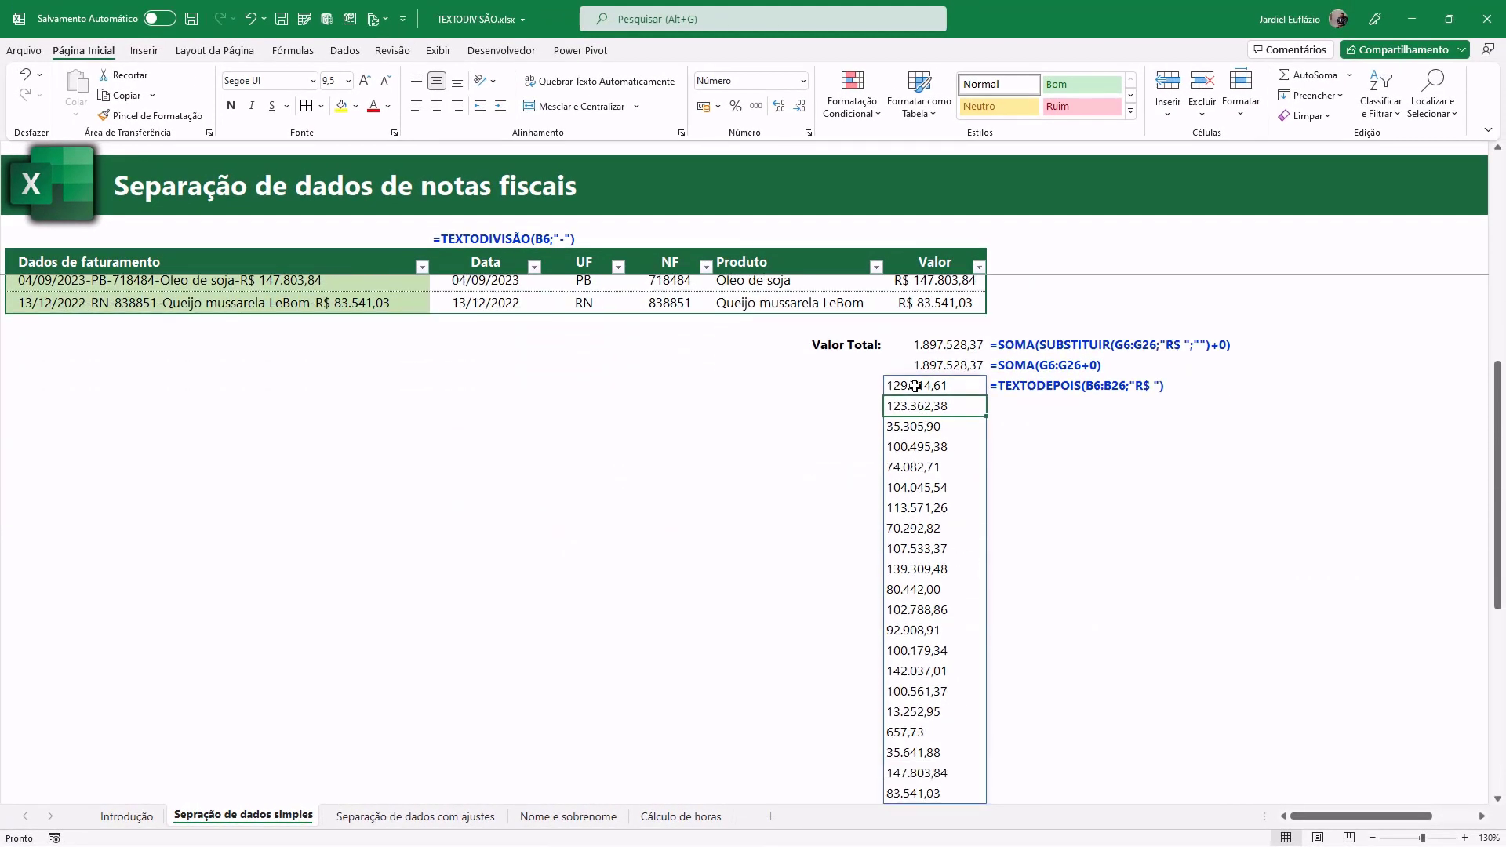
pyautogui.moveTo(915, 385); pyautogui.dragTo(918, 630)
pyautogui.scroll(-3, 926, 682)
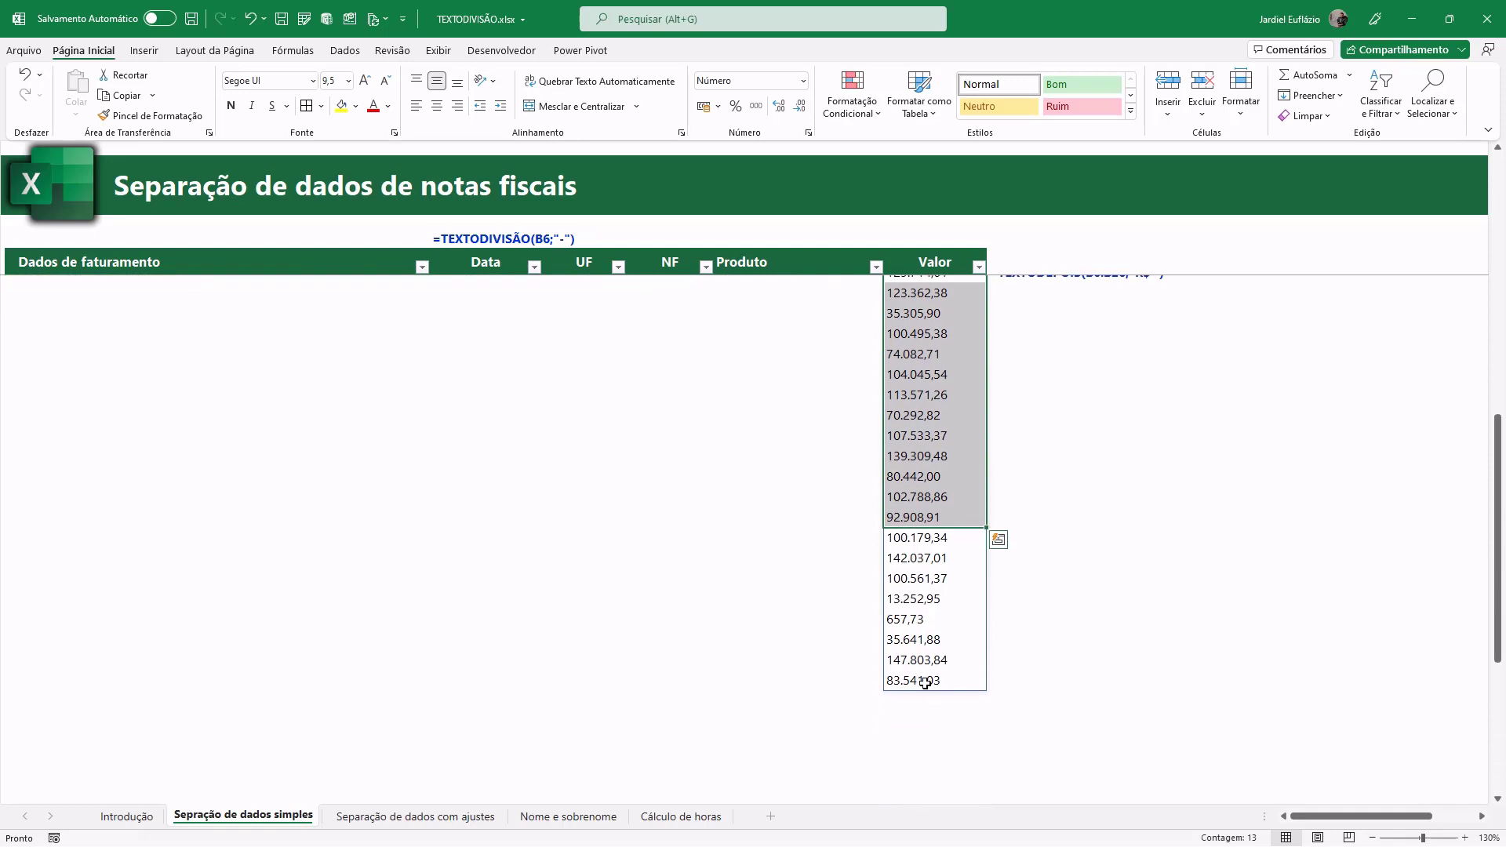
pyautogui.keyDown('shift'); pyautogui.click(926, 682); pyautogui.keyUp('shift')
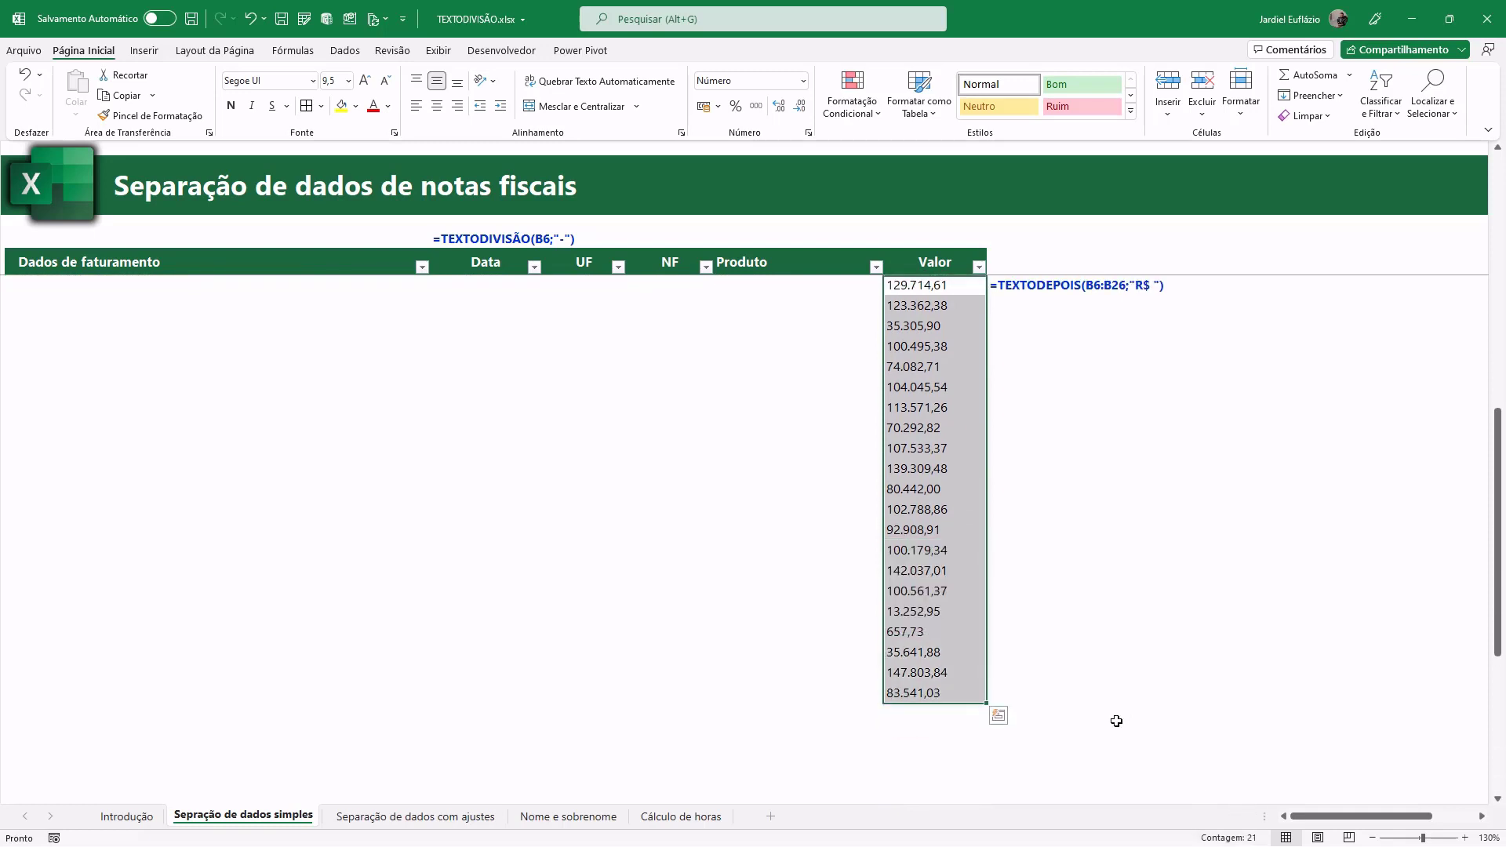
pyautogui.scroll(4, 998, 715)
# Step: Wrap it as =SOMA(0+TEXTODEPOIS(B6:B26;"R$ ")), totalling 1.897.528,37
pyautogui.doubleClick(910, 546)
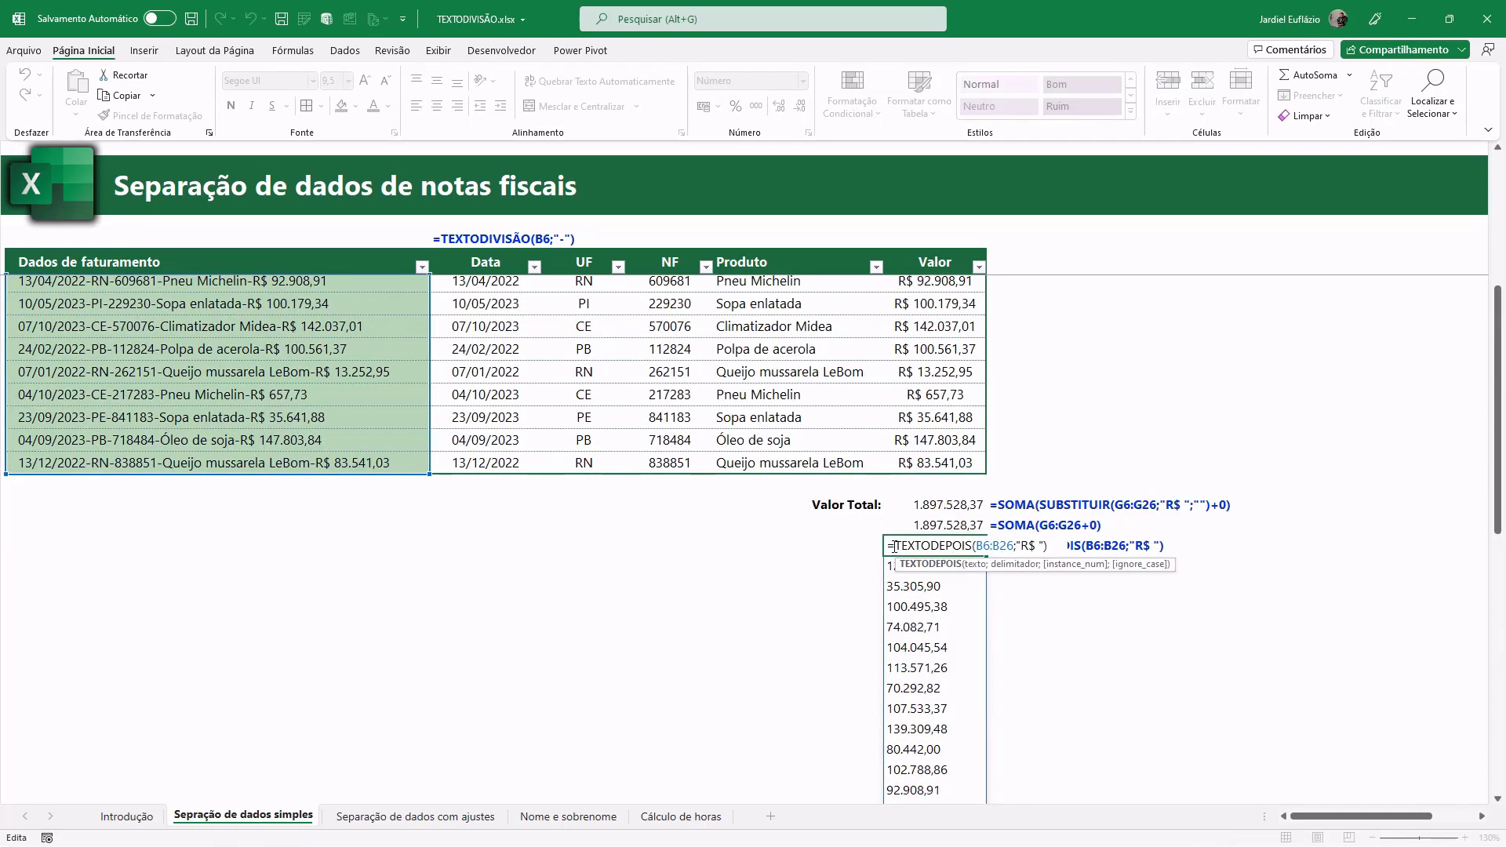
pyautogui.write('0+')
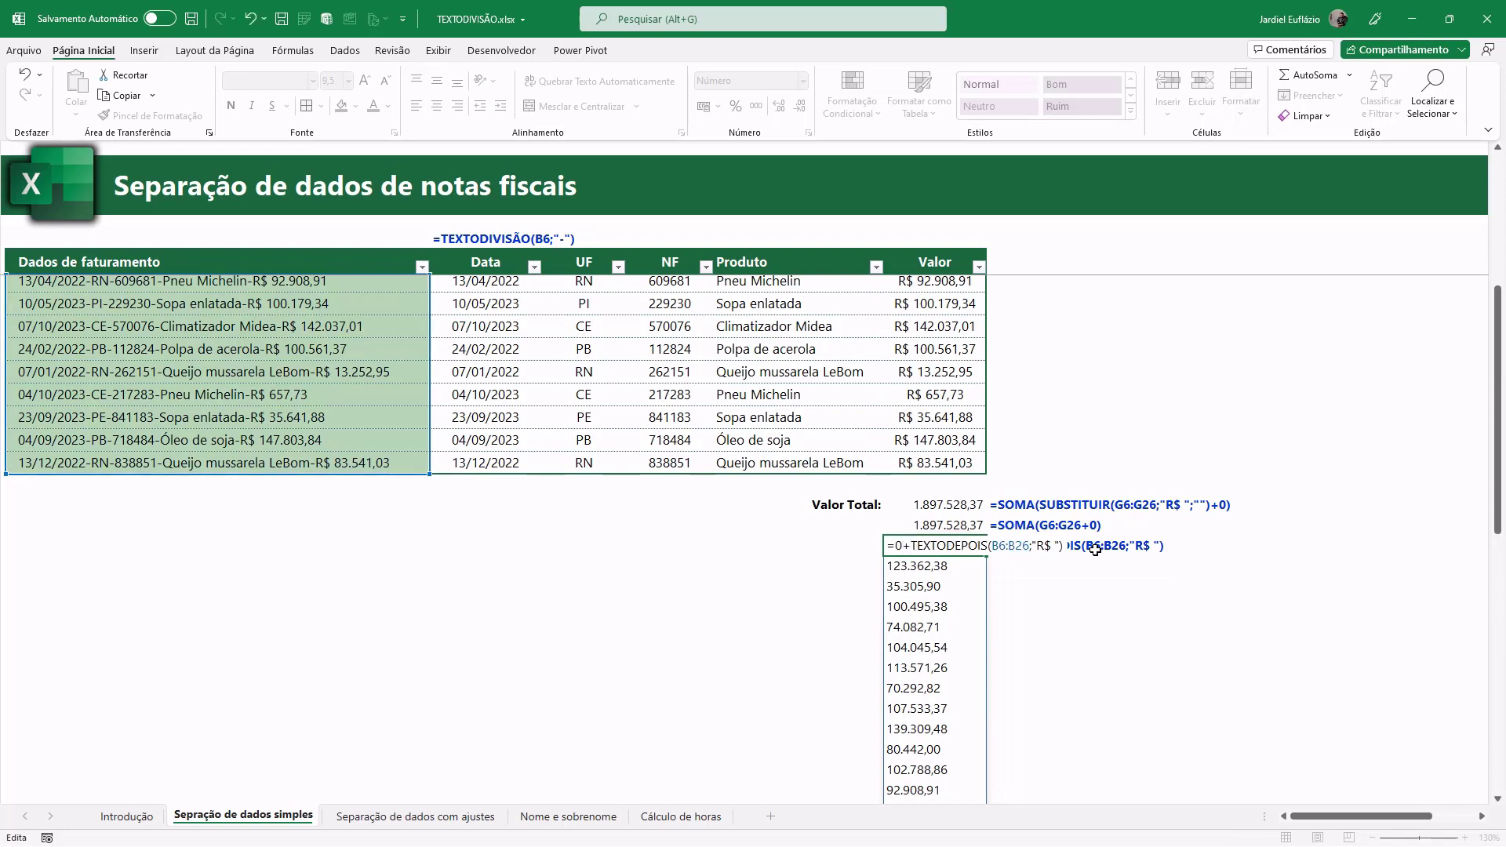
pyautogui.click(898, 547)
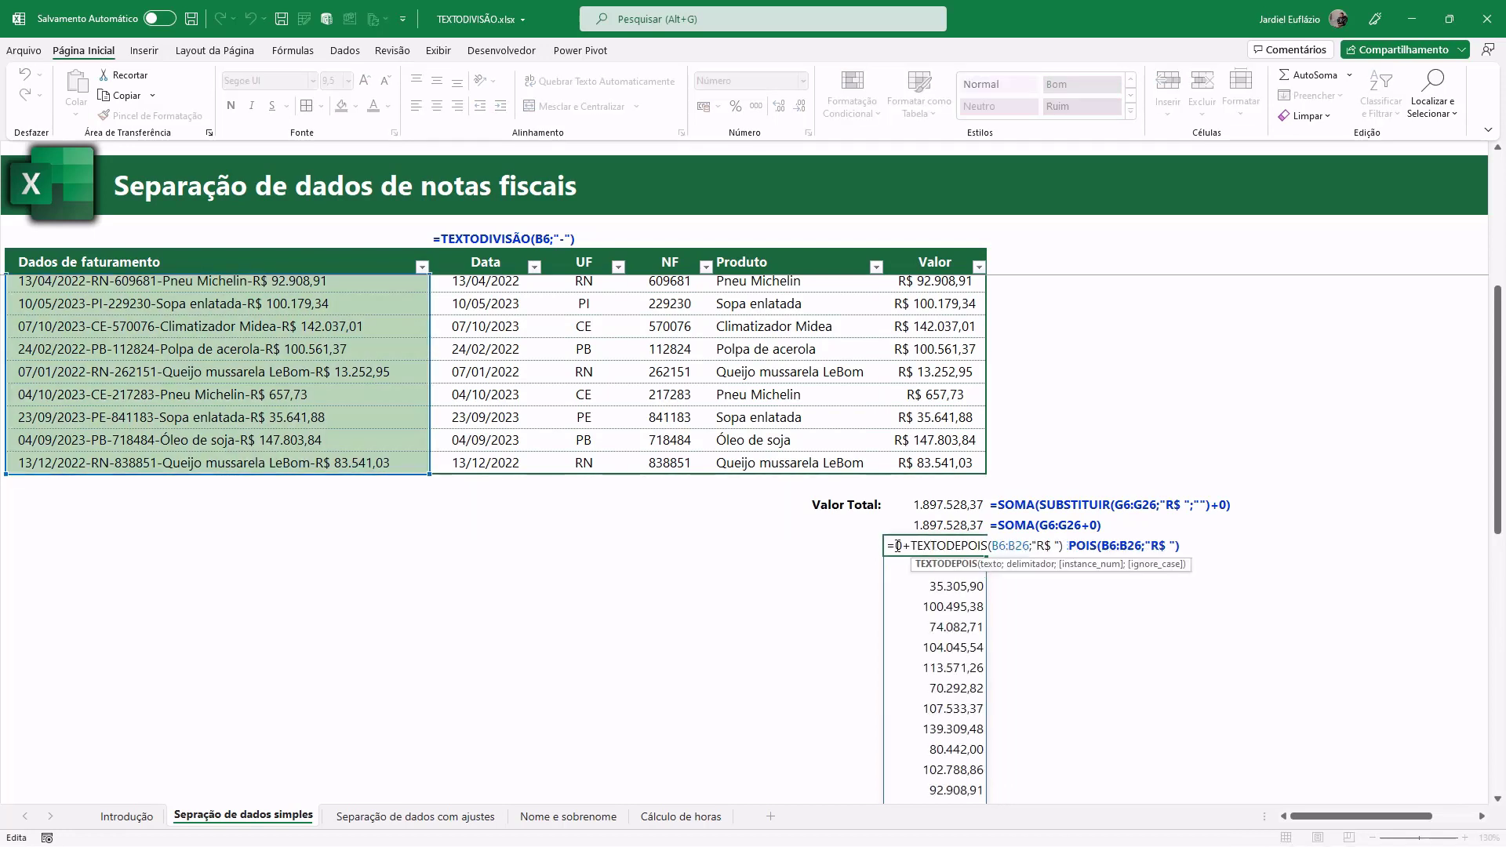
pyautogui.write('SOMA(')
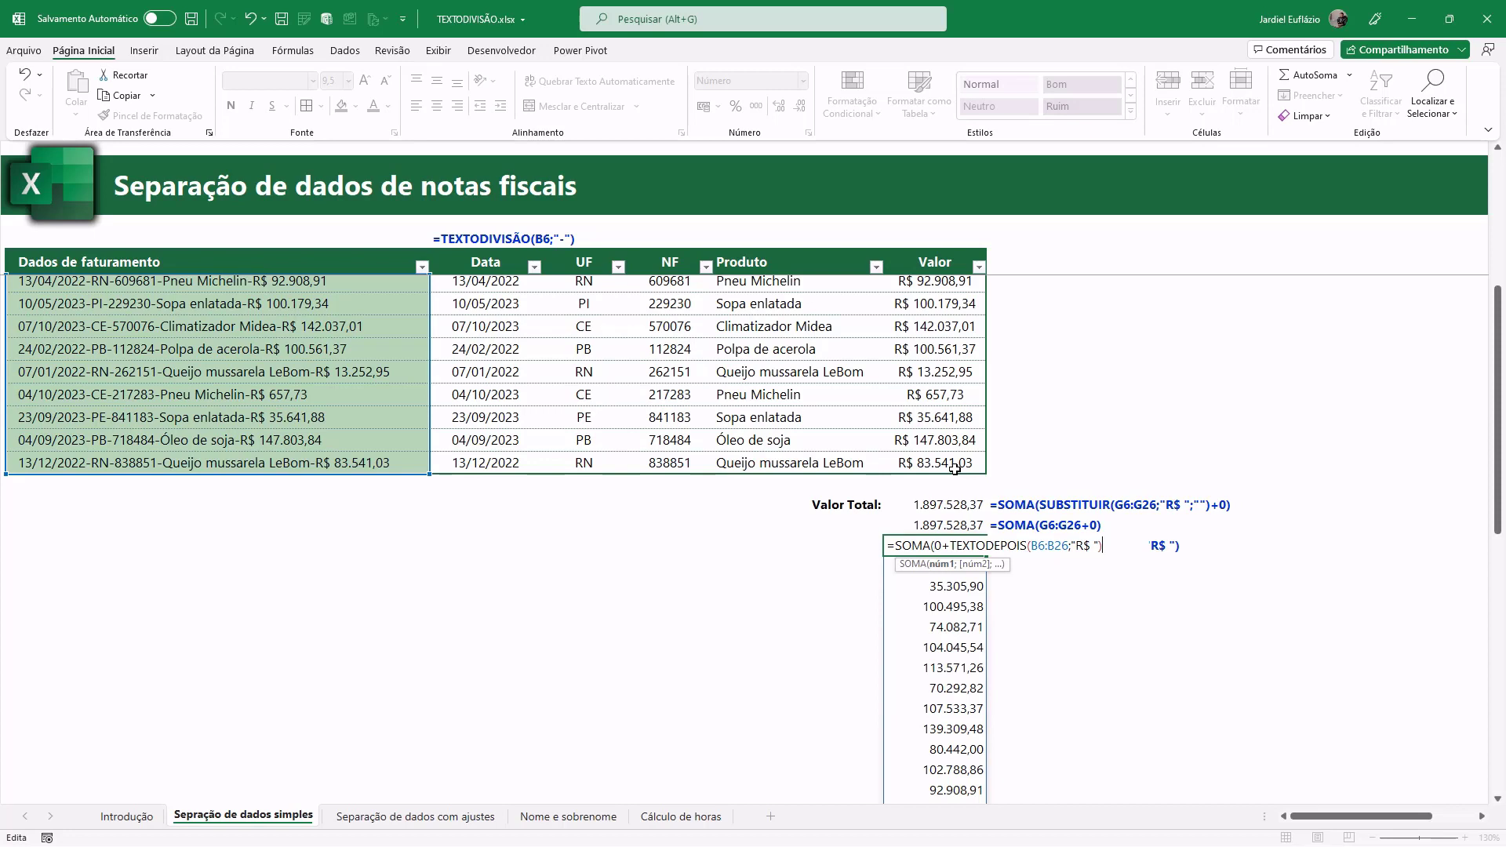
pyautogui.write(')')
pyautogui.press('Return')
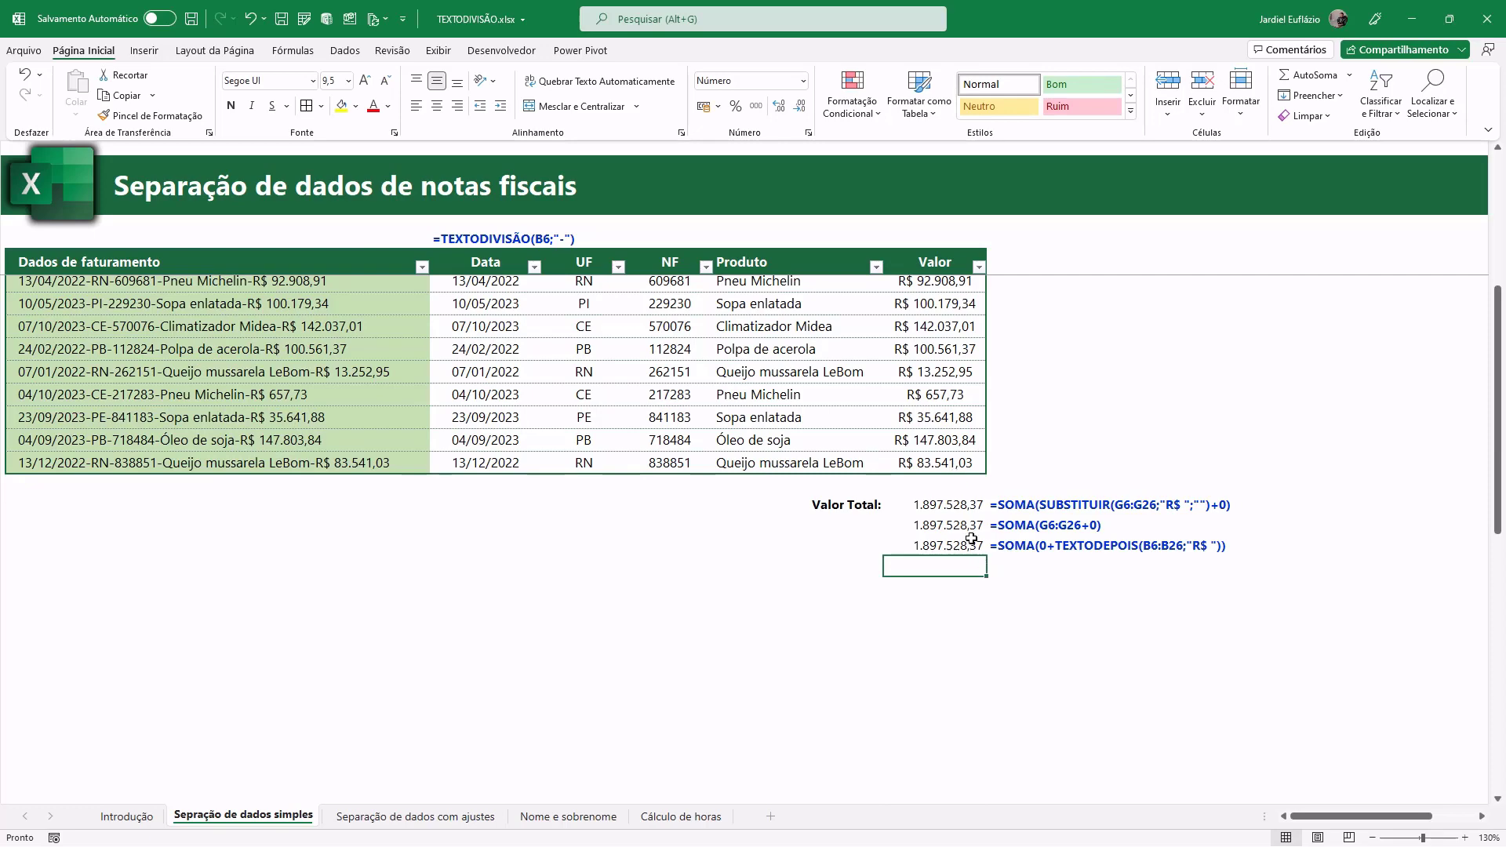
pyautogui.moveTo(954, 508); pyautogui.dragTo(954, 541)
pyautogui.click(518, 463)
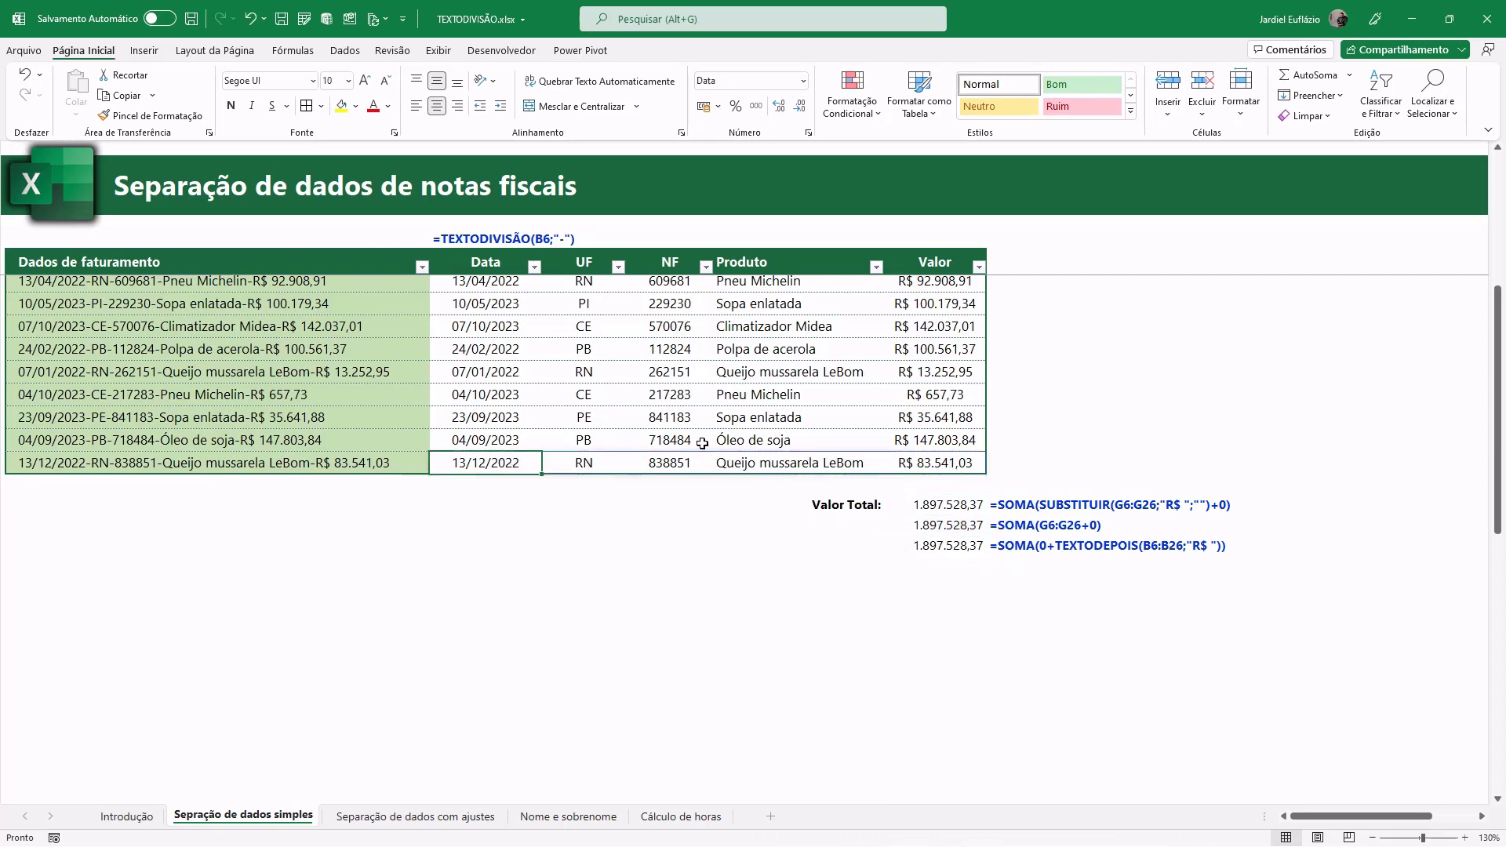
pyautogui.scroll(4, 850, 417)
pyautogui.keyDown('shift'); pyautogui.click(908, 291); pyautogui.keyUp('shift')
pyautogui.press('Delete')
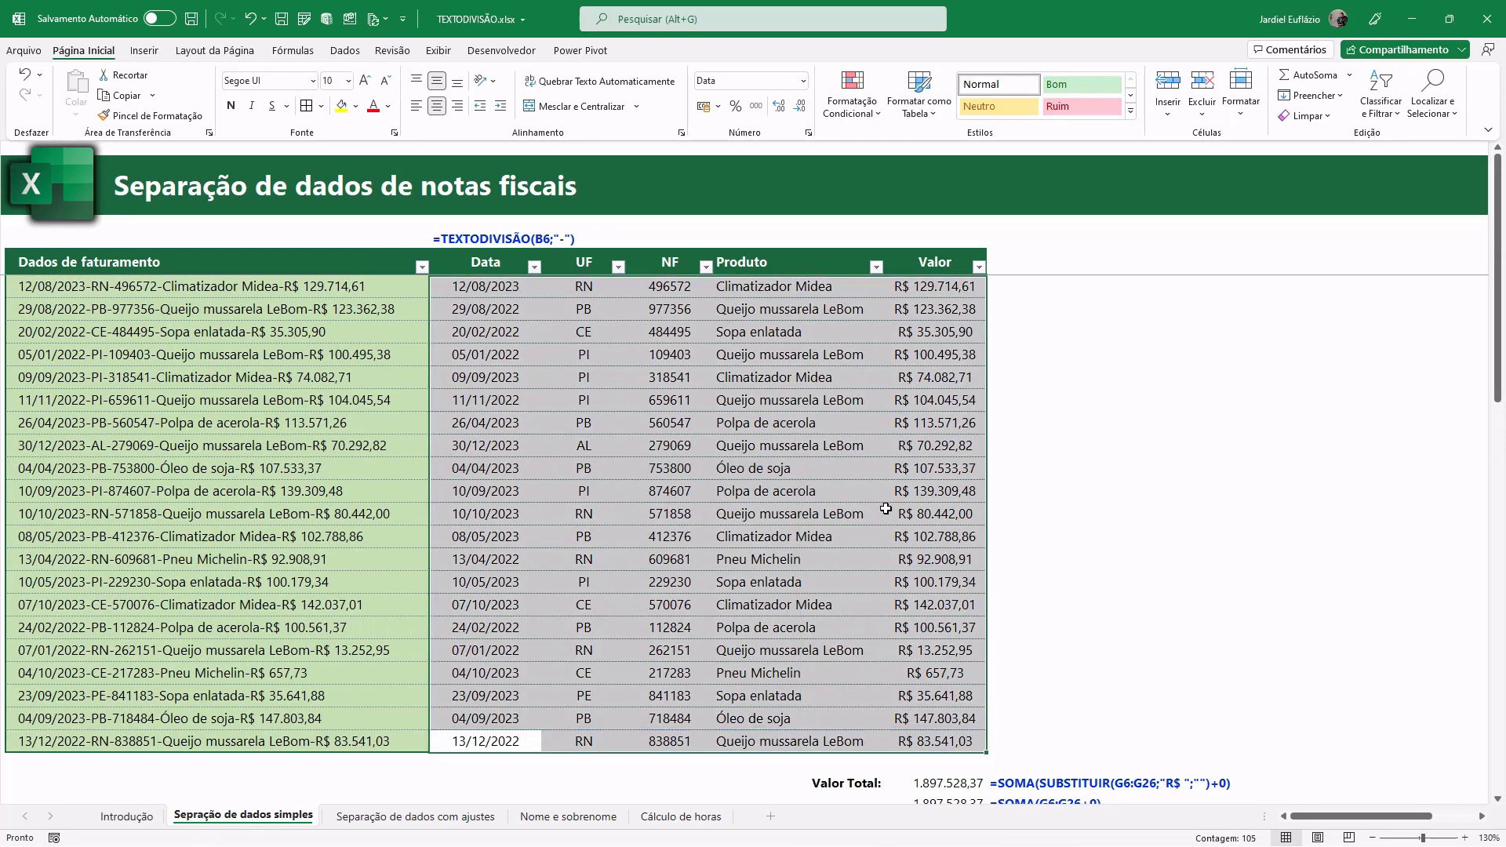
pyautogui.scroll(-4, 884, 506)
pyautogui.click(954, 572)
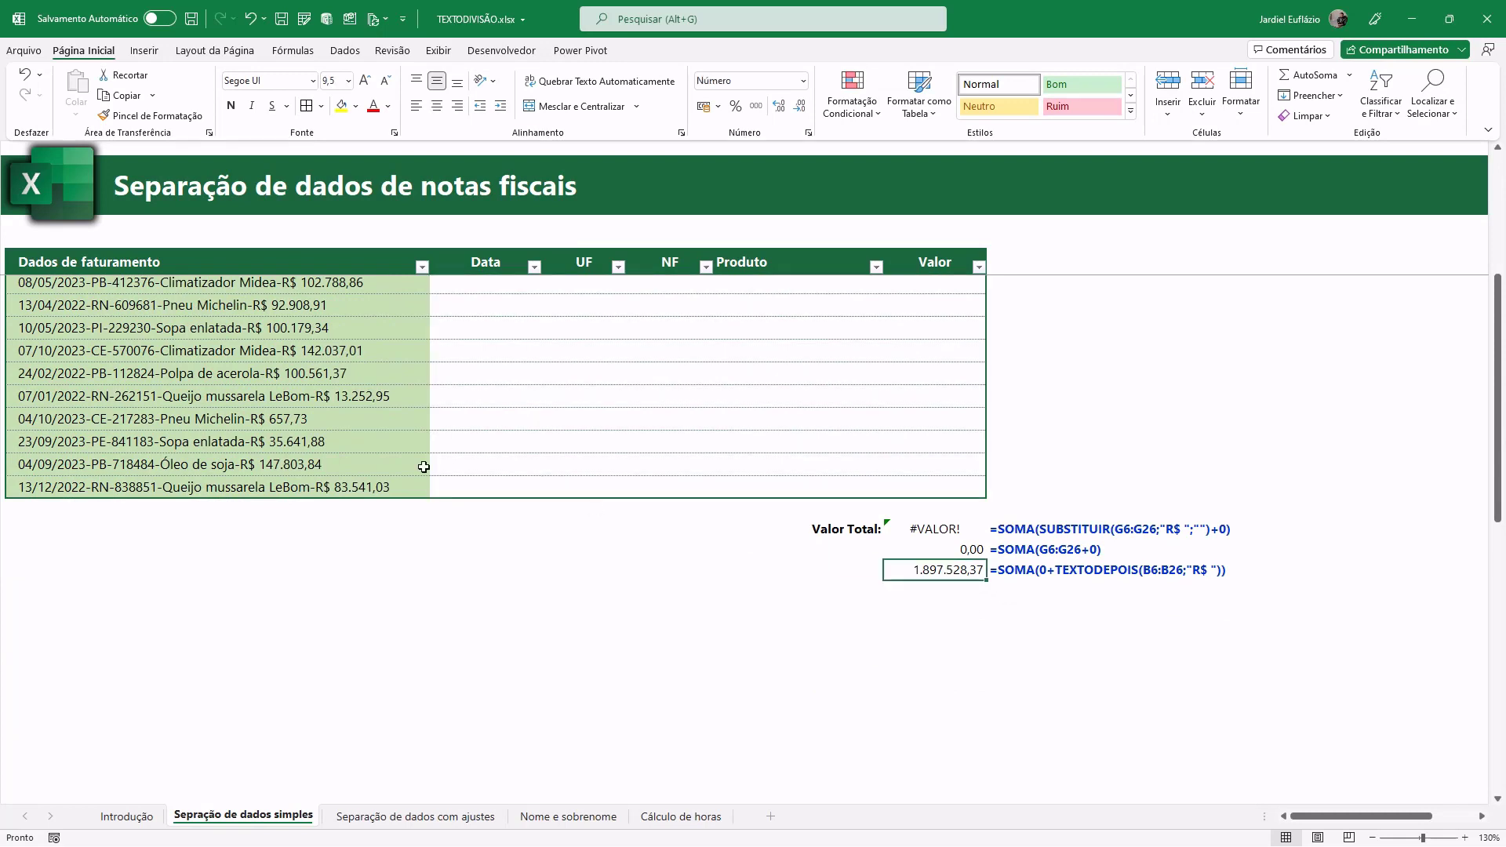
pyautogui.doubleClick(911, 571)
pyautogui.press('Escape')
pyautogui.hotkey('ctrl', 'z')
pyautogui.scroll(4, 1037, 667)
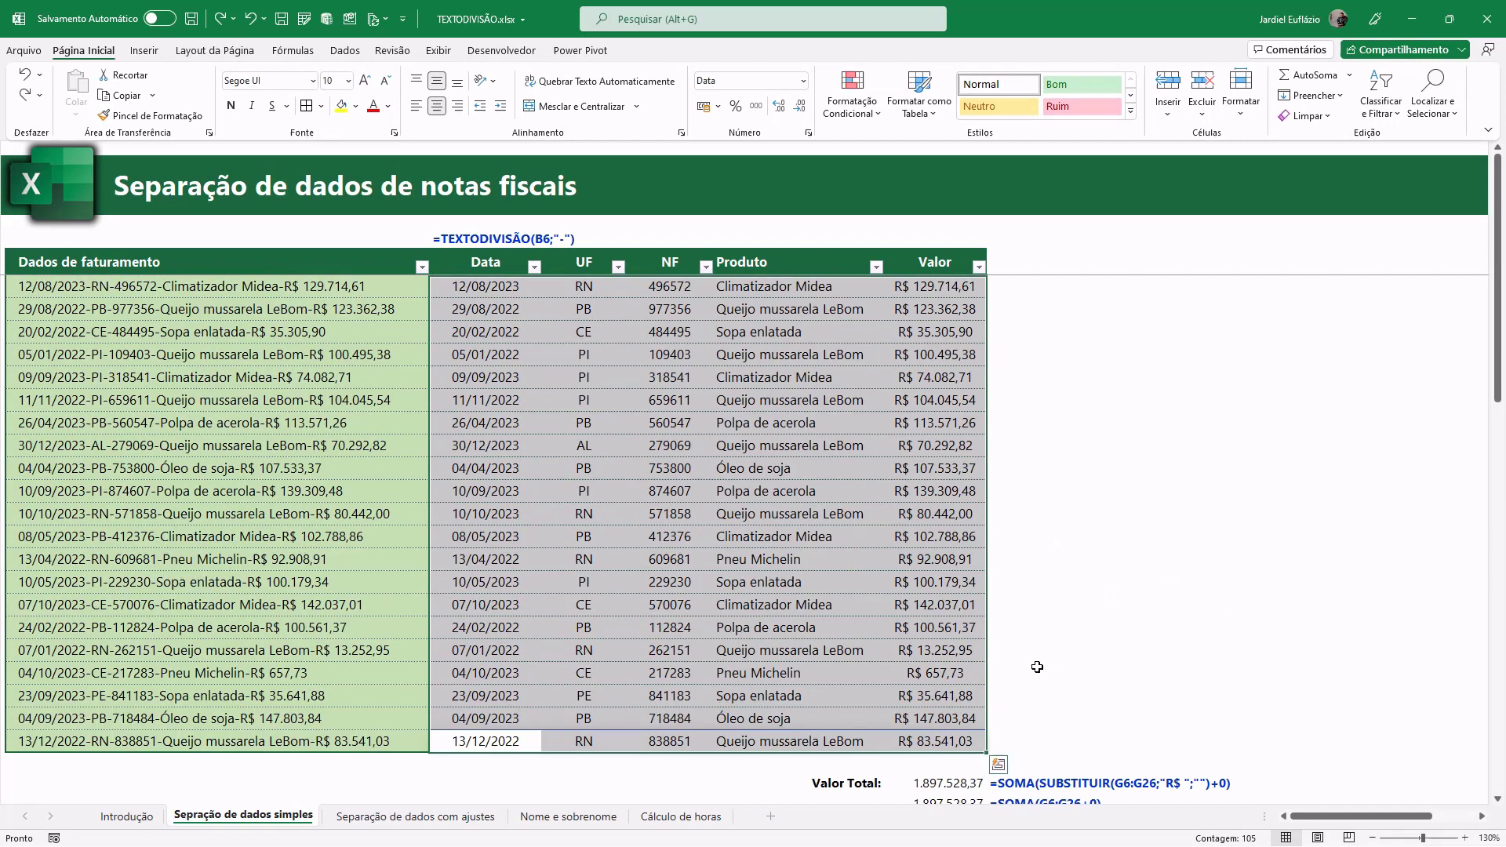
pyautogui.click(1056, 292)
pyautogui.scroll(-2, 1044, 528)
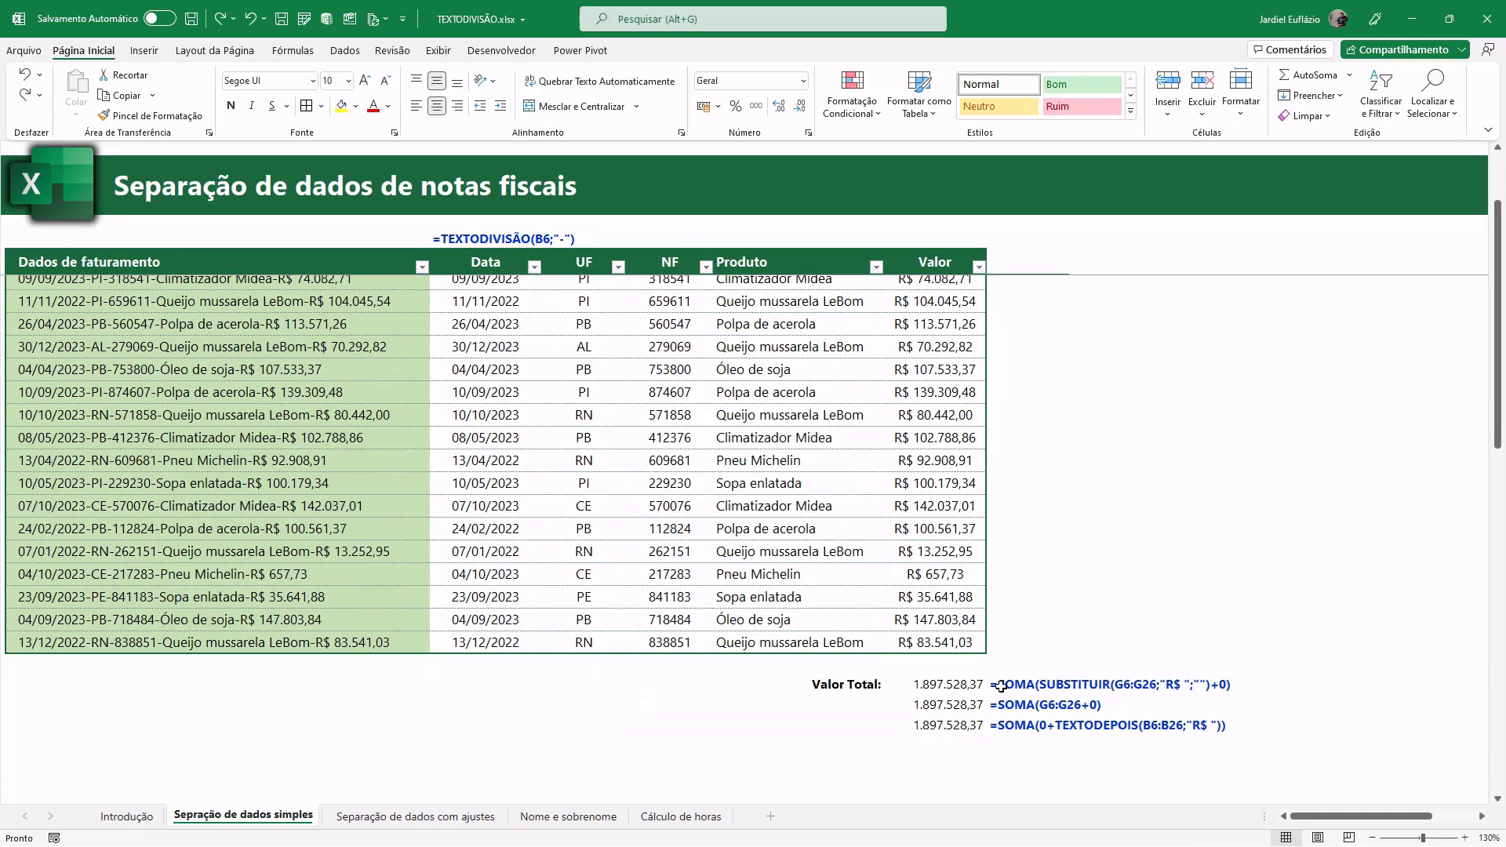
pyautogui.doubleClick(961, 723)
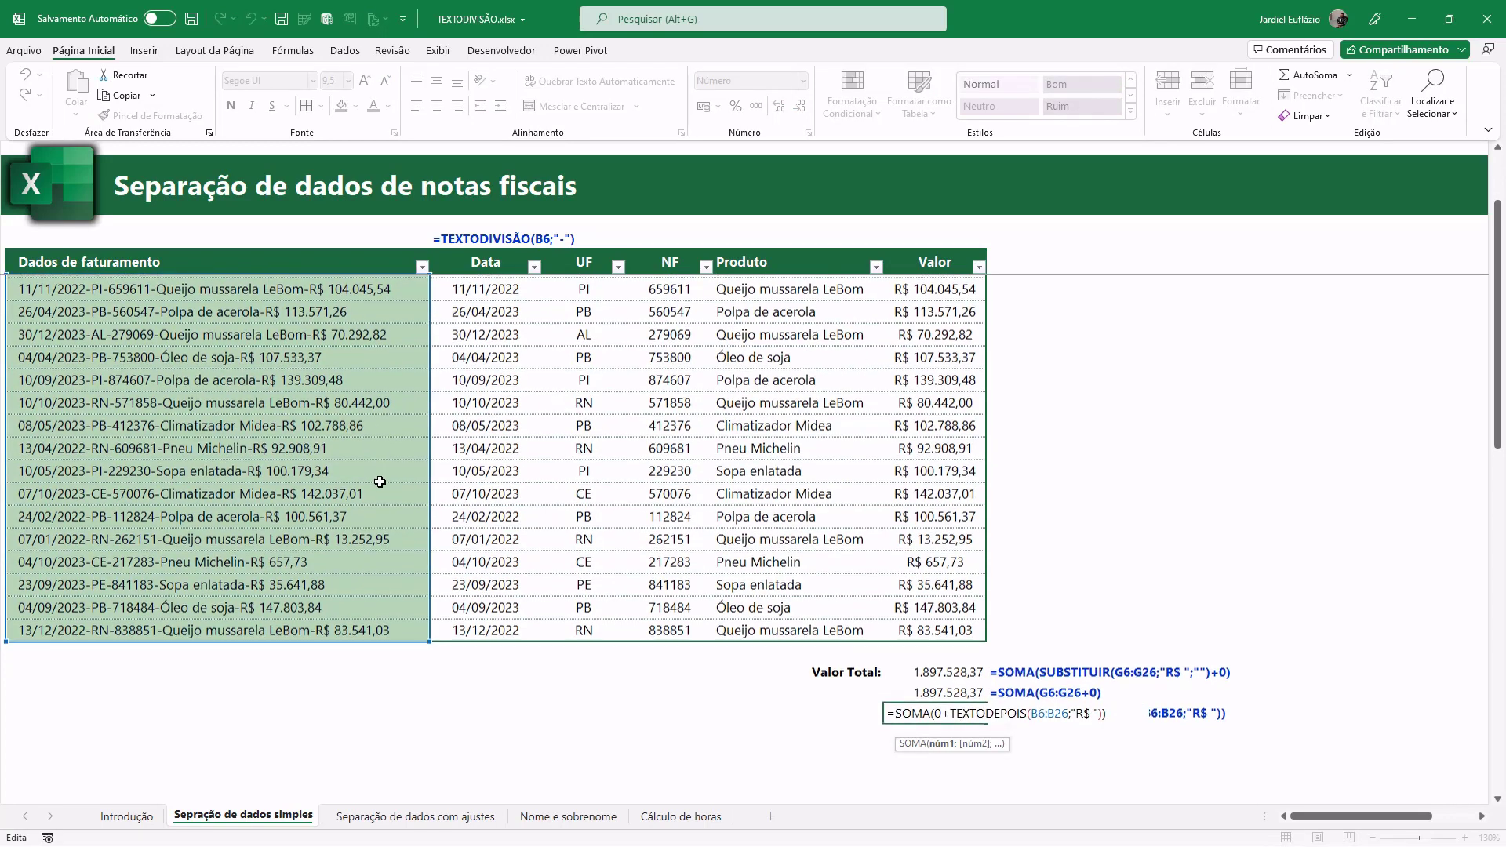
pyautogui.scroll(2, 377, 423)
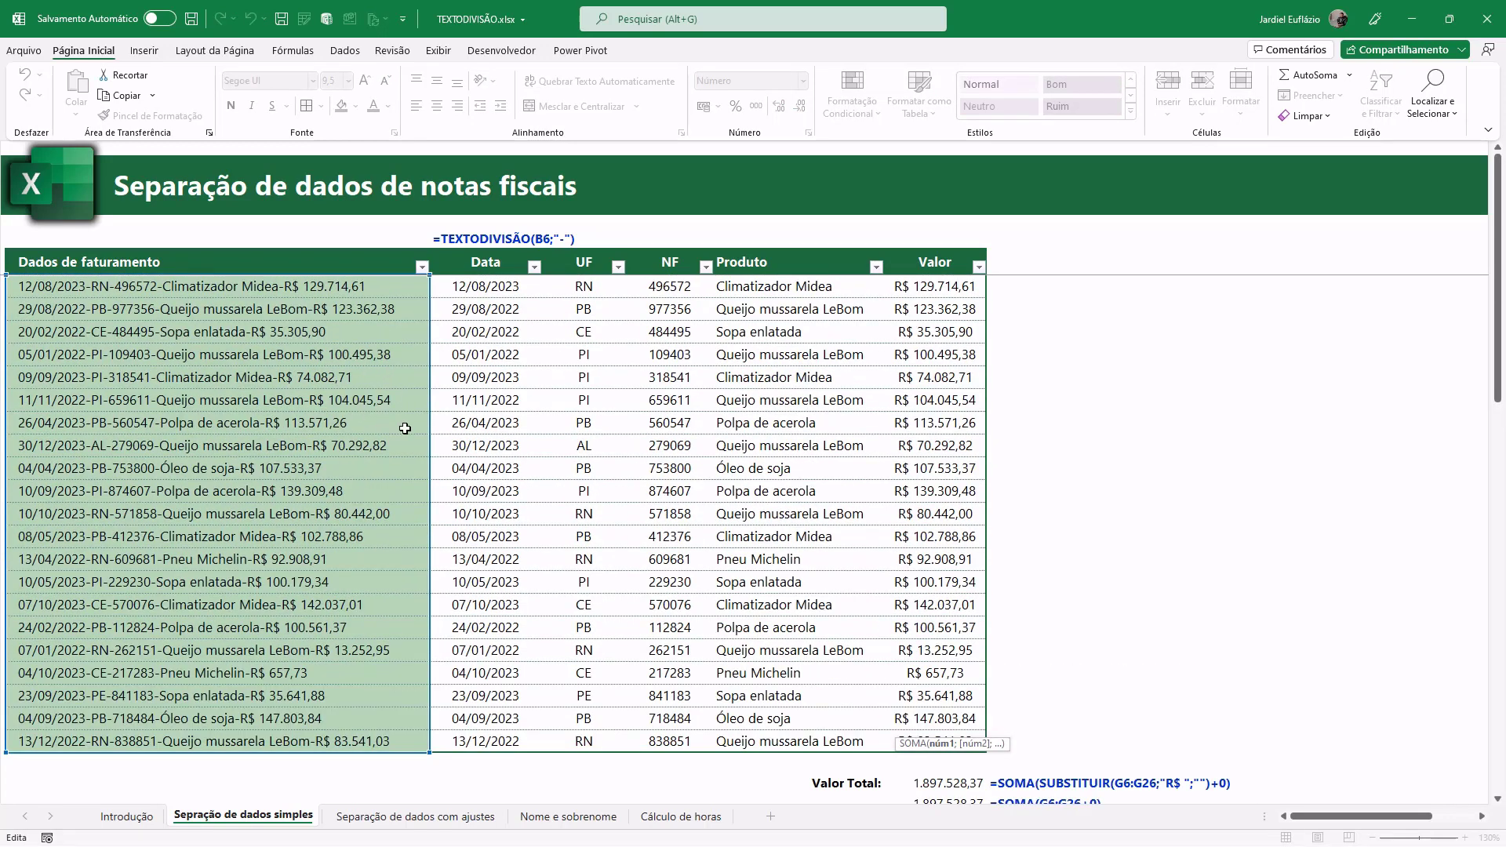
pyautogui.press('Escape')
pyautogui.scroll(1, 428, 485)
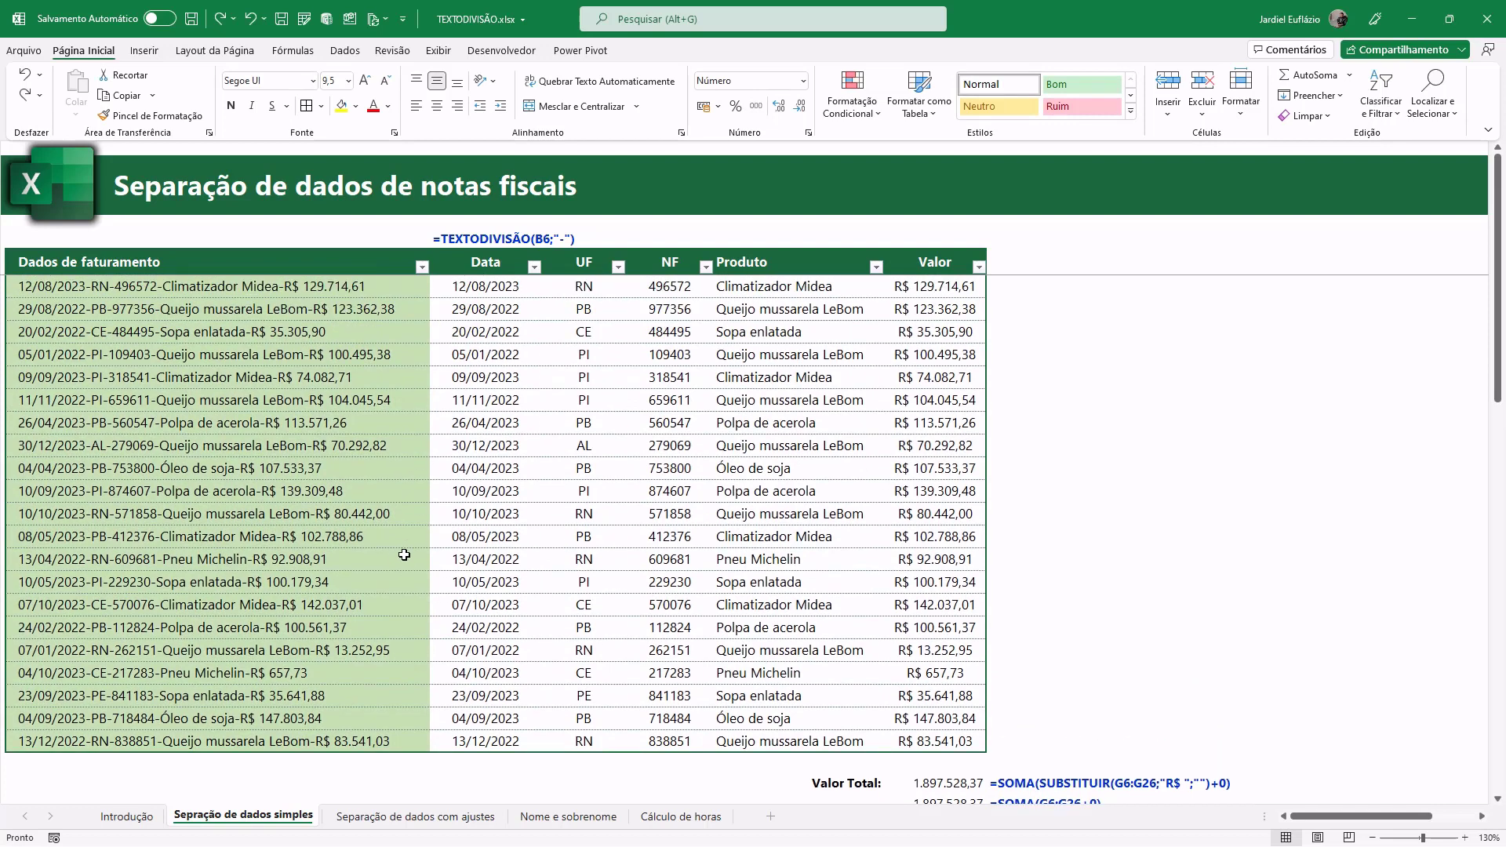
pyautogui.click(508, 294)
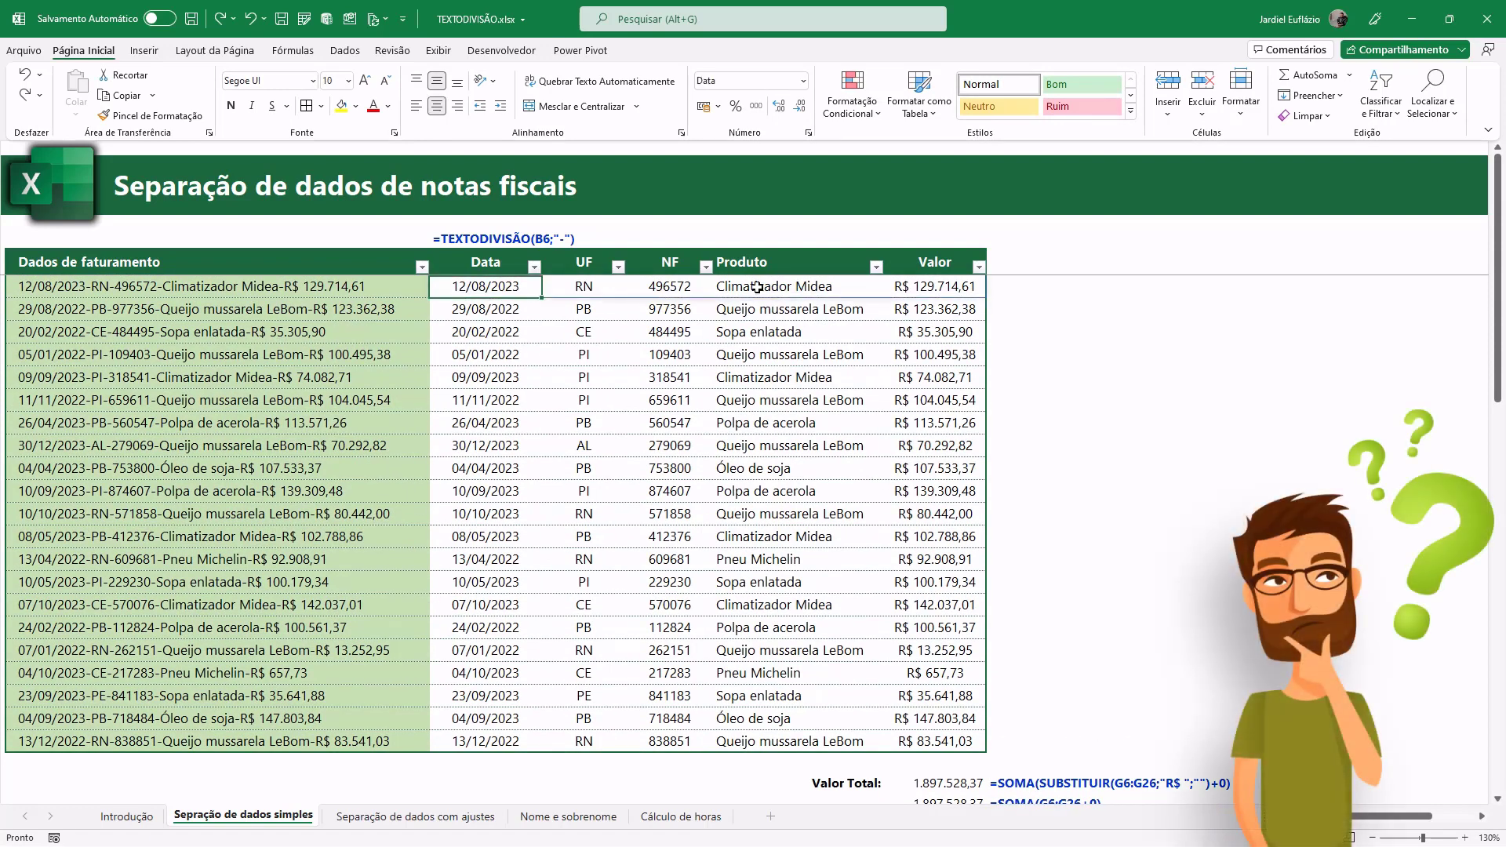
# Step: Step down the Data rows, inspecting each row's TEXTODIVISÃO formula without changes
pyautogui.press('F2')
pyautogui.press('Down')
pyautogui.press('F2')
pyautogui.press('Down')
pyautogui.press('F2')
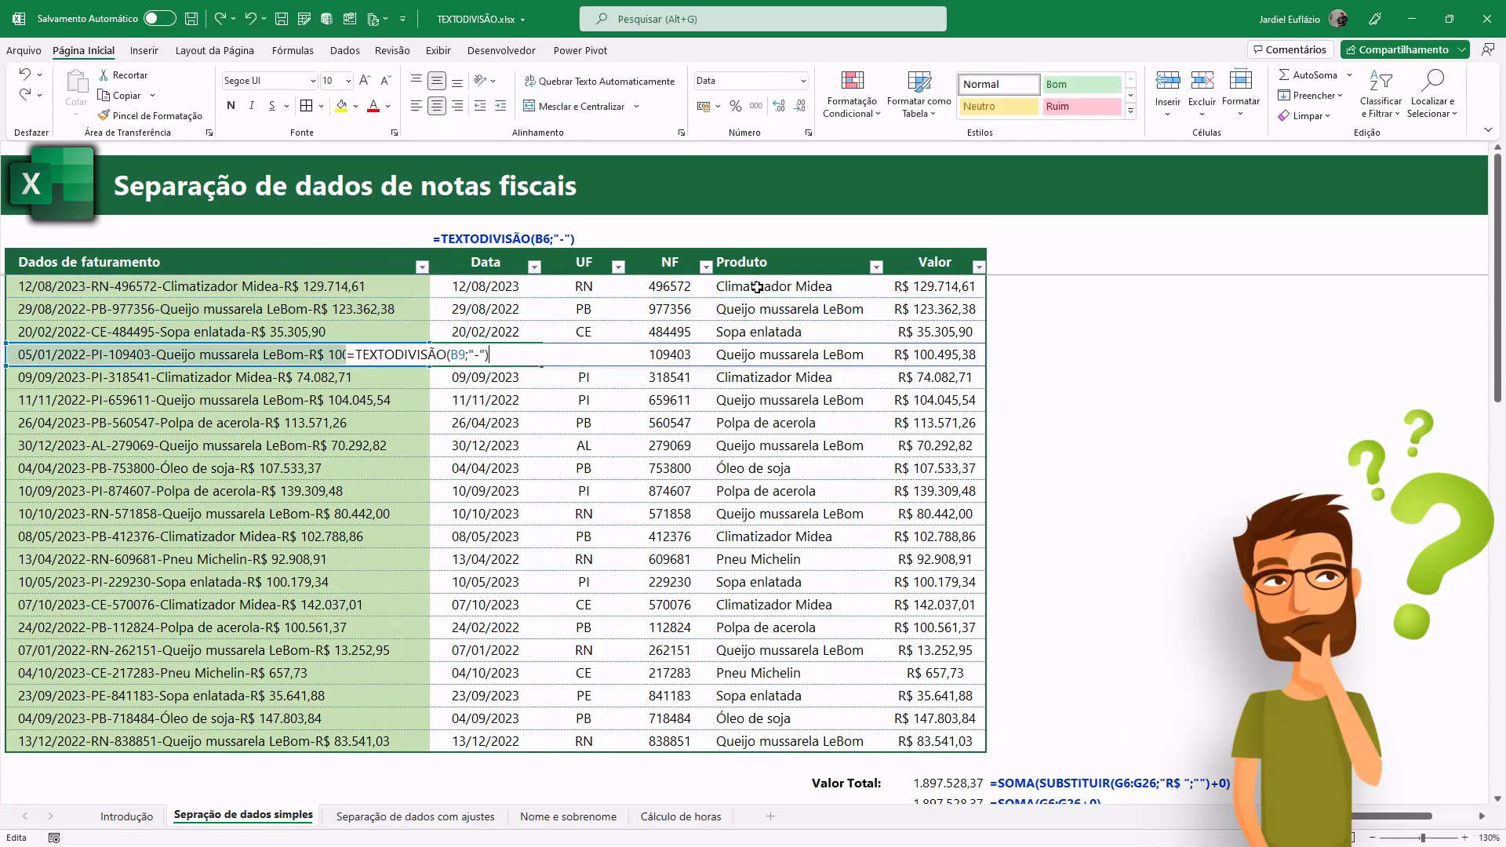
pyautogui.press('Down')
pyautogui.press('F2')
pyautogui.press('Escape')
pyautogui.press('Down')
pyautogui.press('F2')
pyautogui.press('Escape')
pyautogui.press('Down')
pyautogui.press('F2')
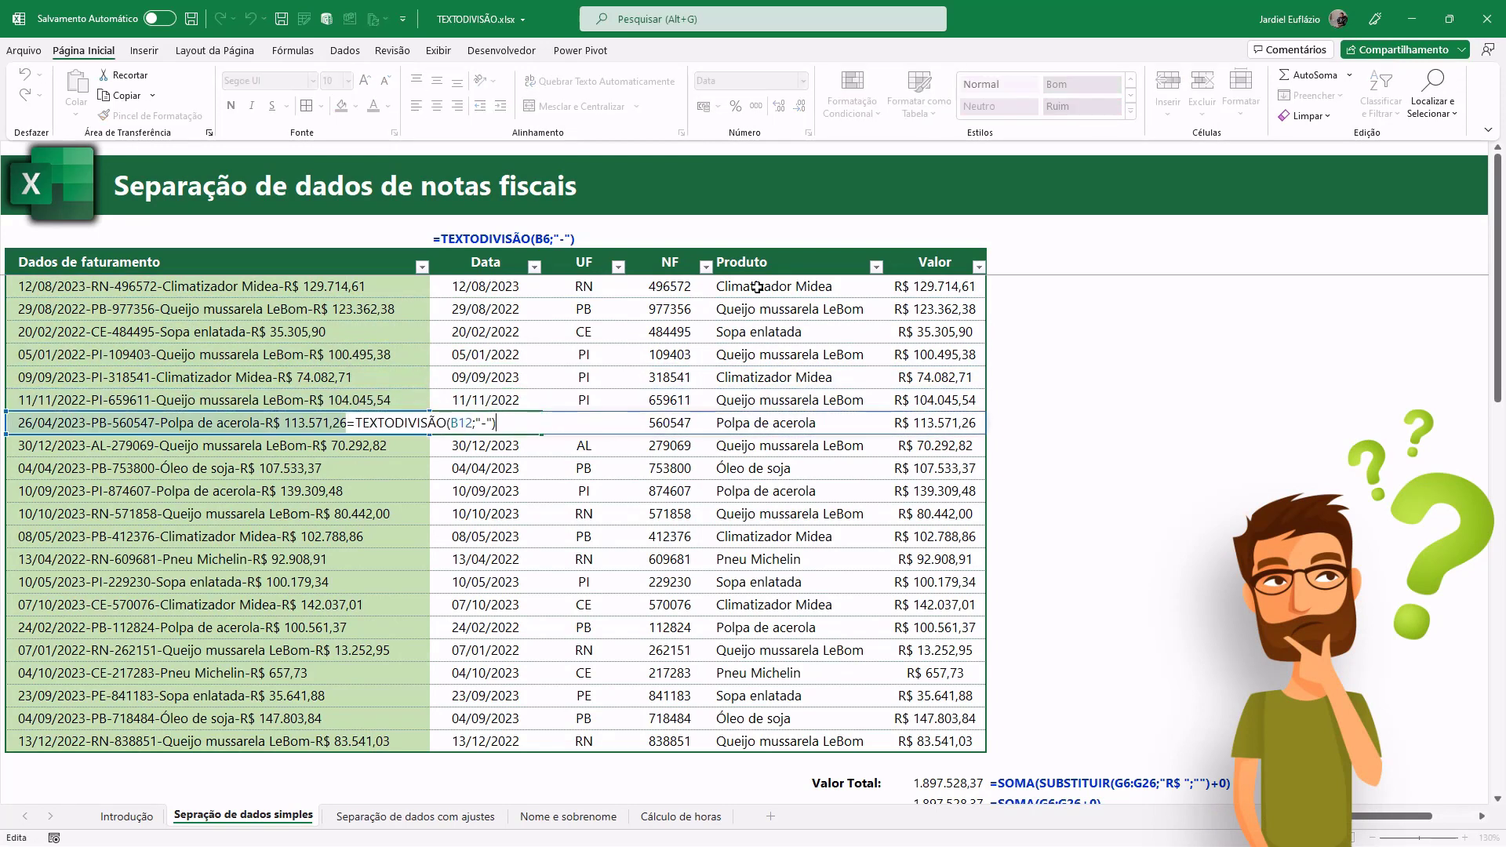
pyautogui.press('Escape')
# Step: Beside row 6, enter =TEXTODIVISÃO(B6:B26;"-") and select the spilled dates
pyautogui.click(1099, 286)
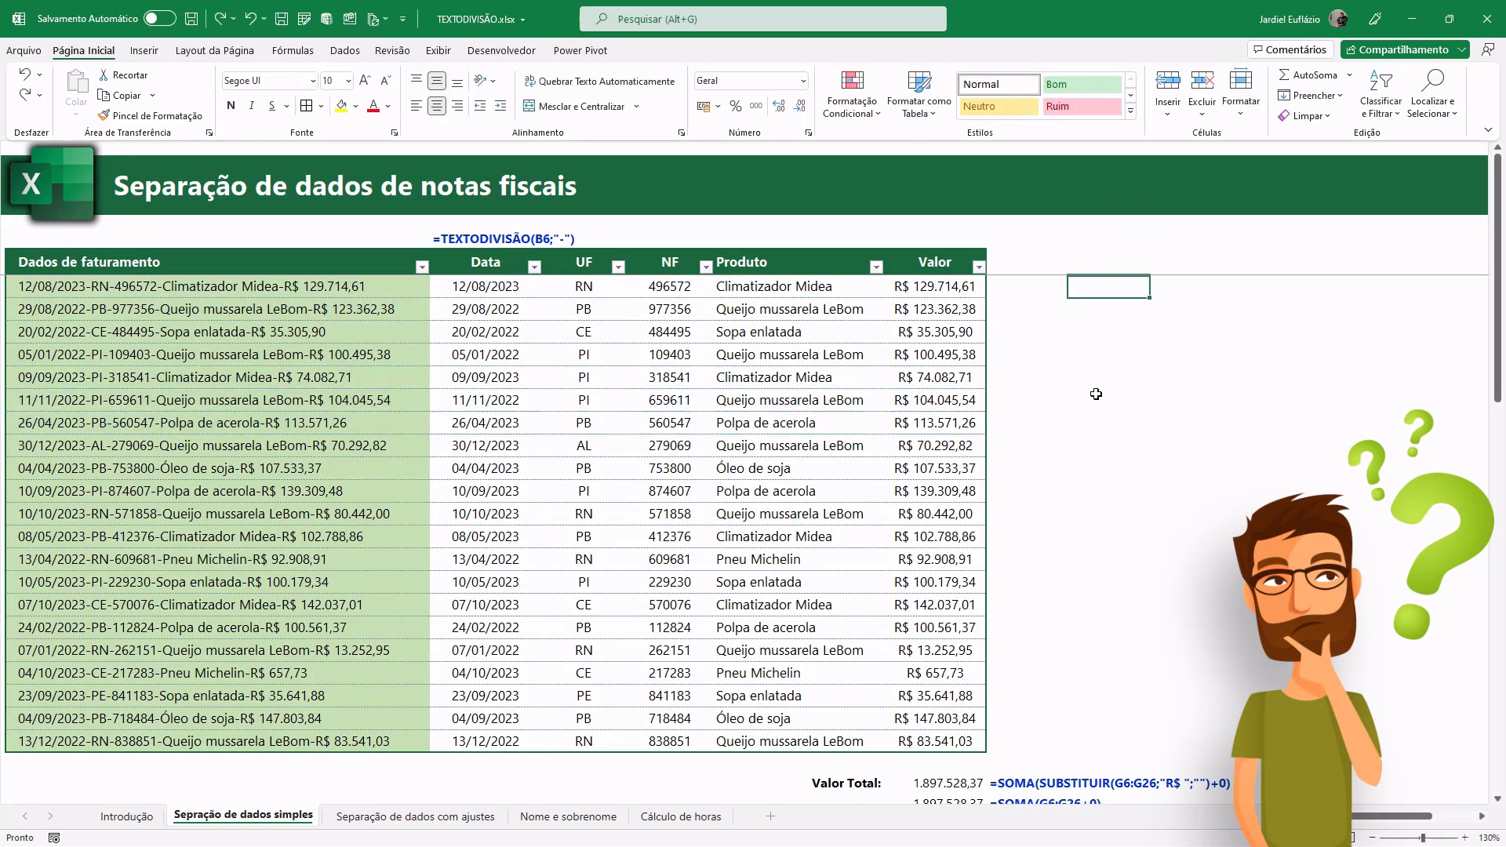
pyautogui.write('=TEX')
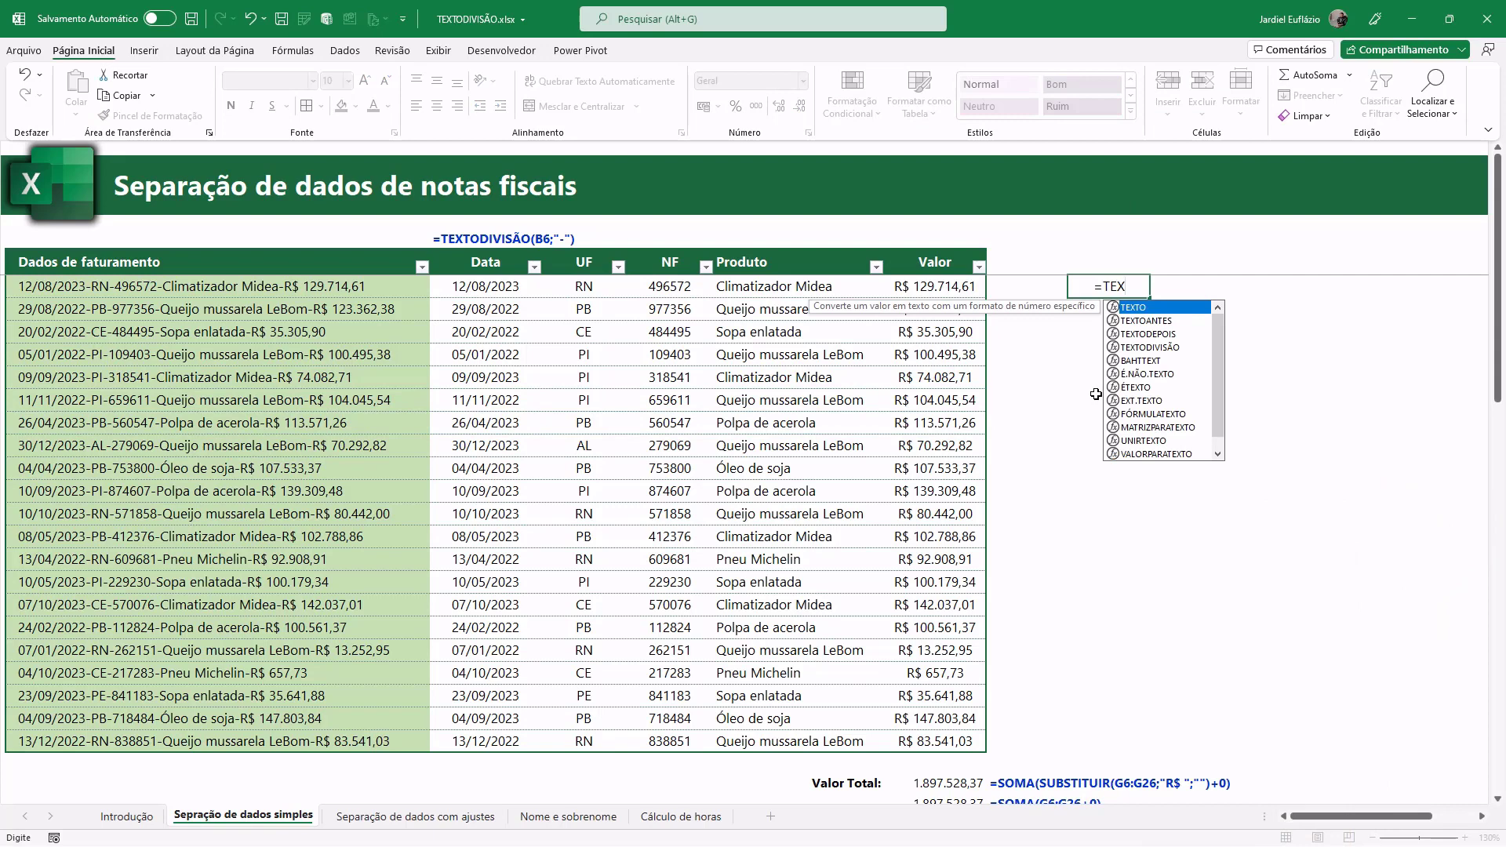
pyautogui.press('Down')
pyautogui.press('Down')
pyautogui.press('Down')
pyautogui.press('Tab')
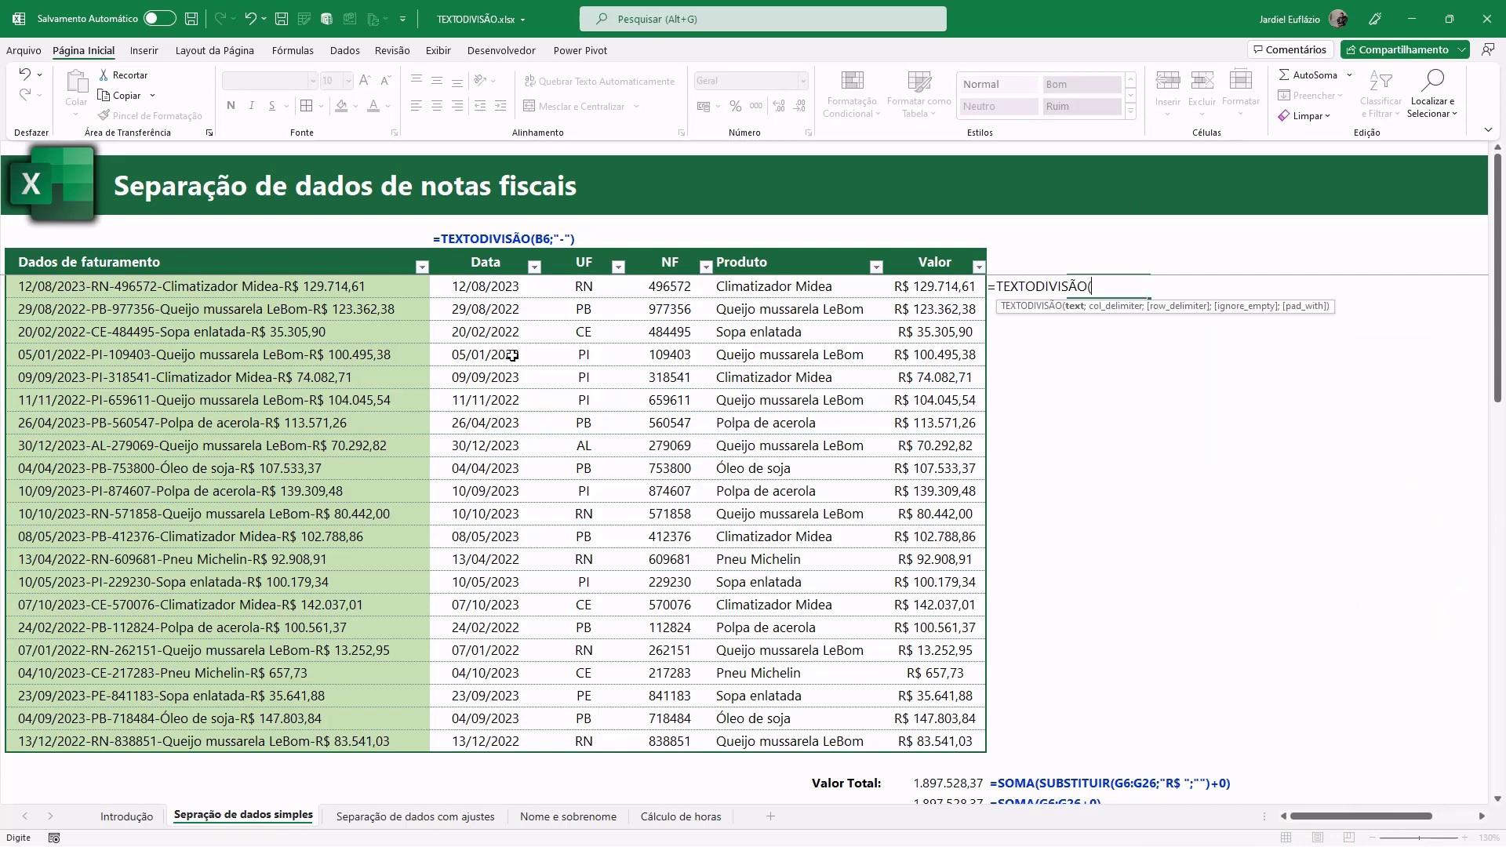
pyautogui.moveTo(402, 289); pyautogui.dragTo(382, 735)
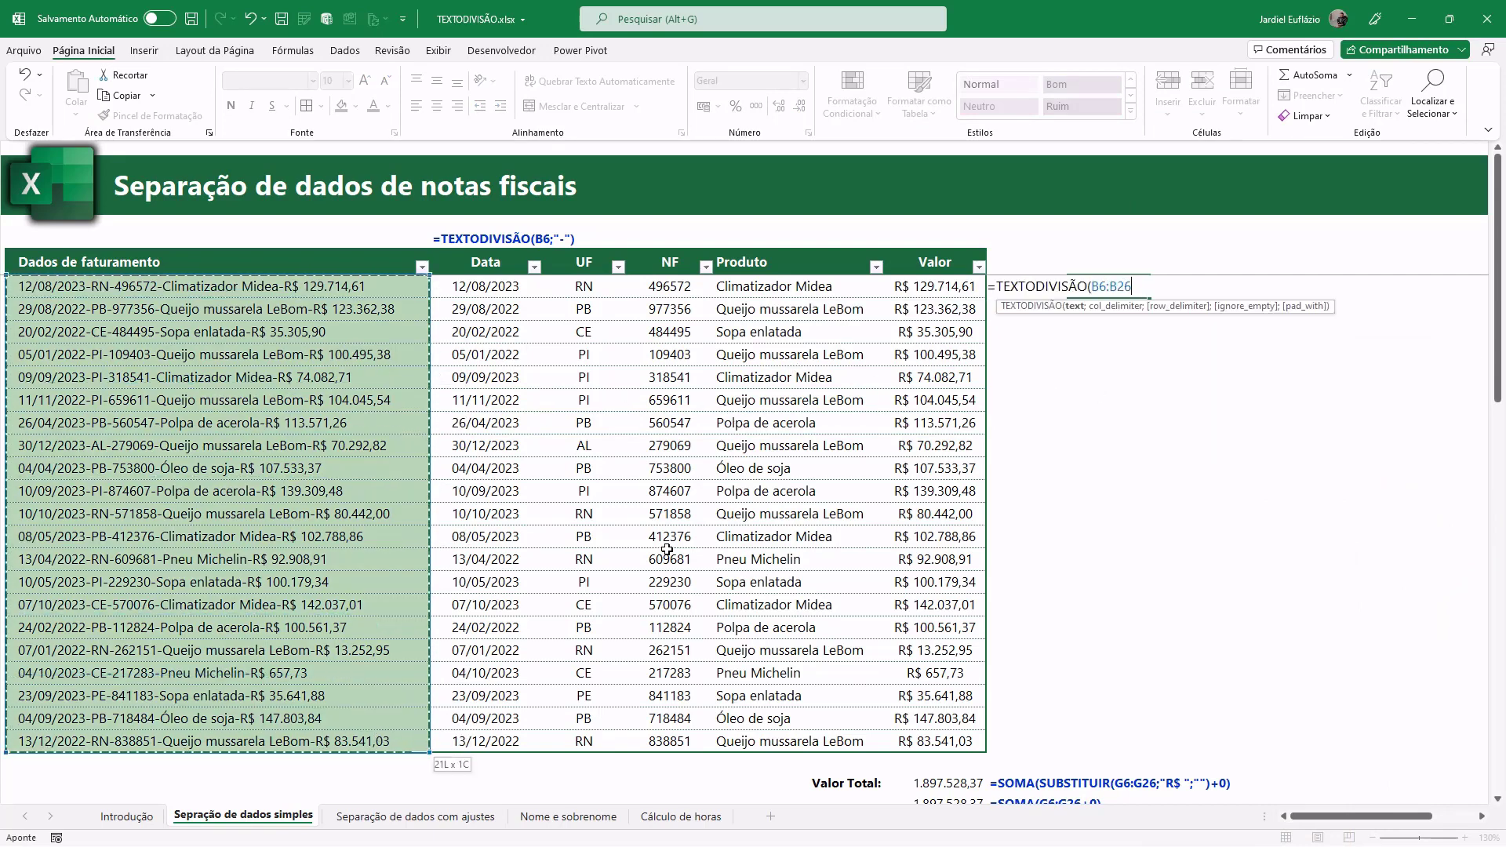
pyautogui.write(';"-"')
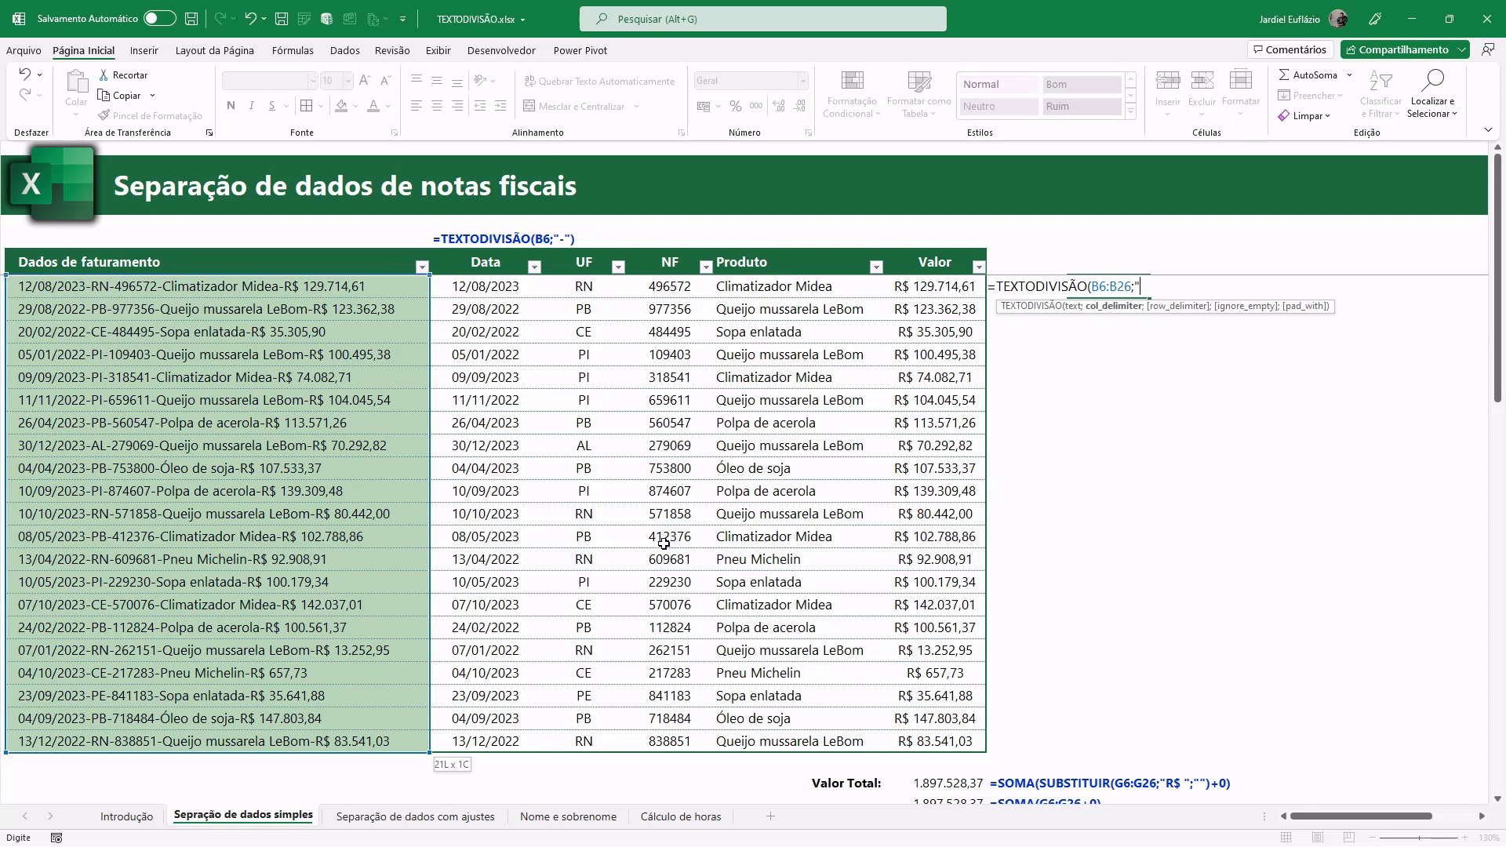
pyautogui.write(')')
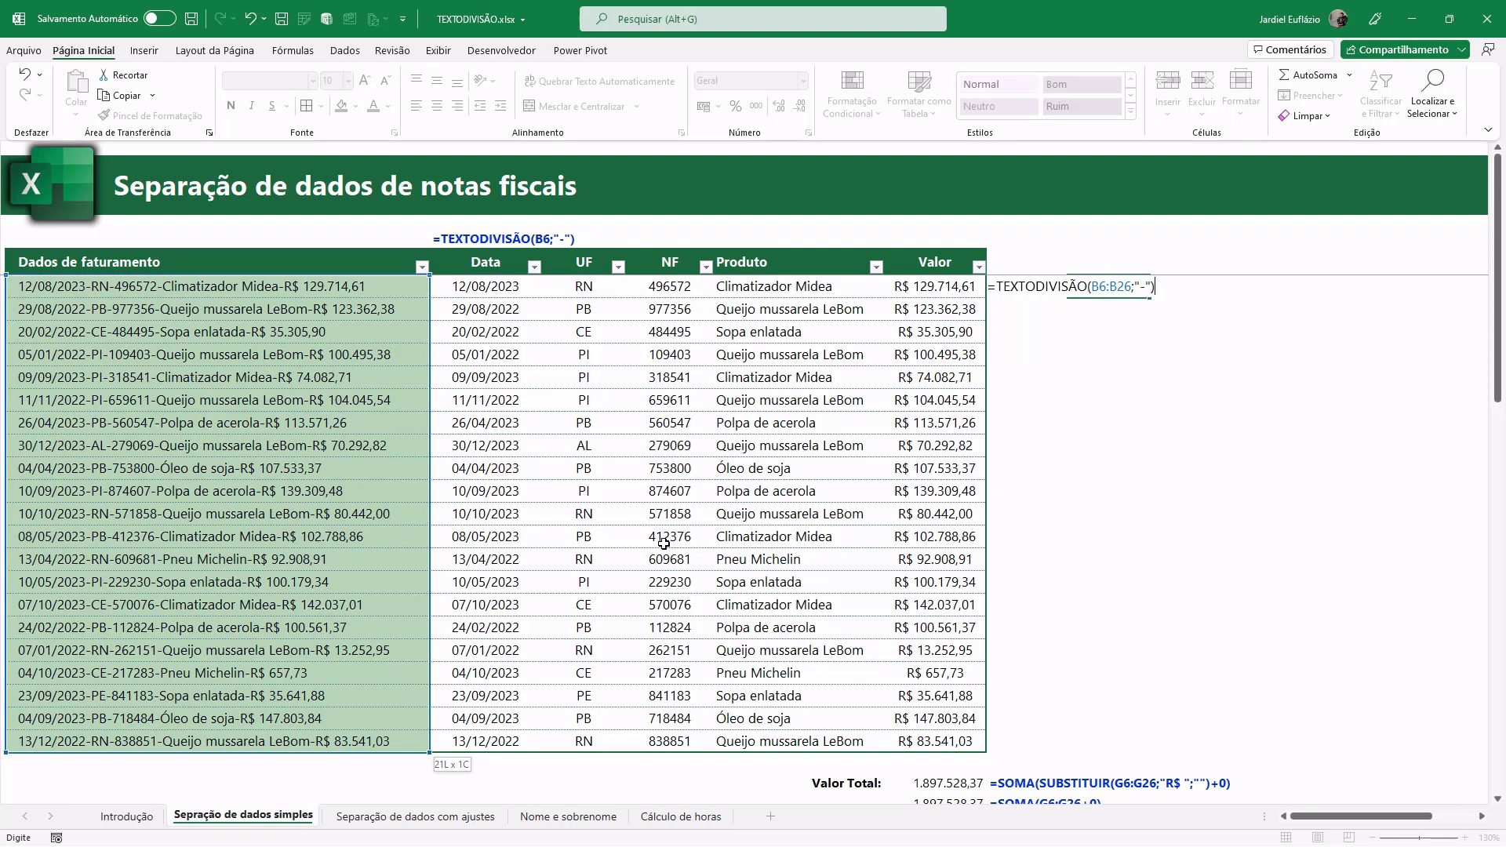
pyautogui.press('Return')
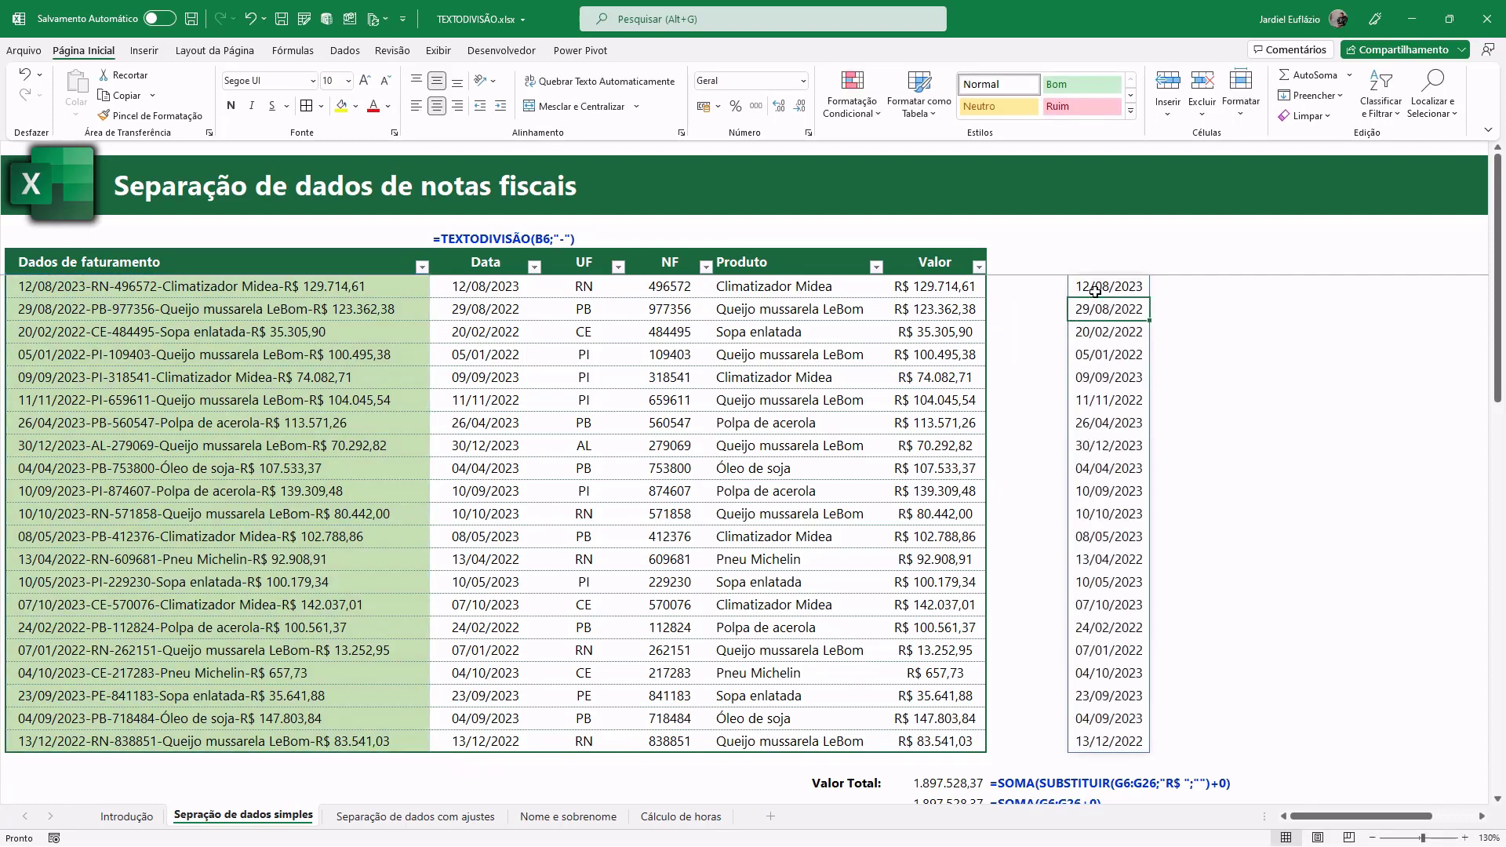
pyautogui.moveTo(1095, 291); pyautogui.dragTo(1086, 738)
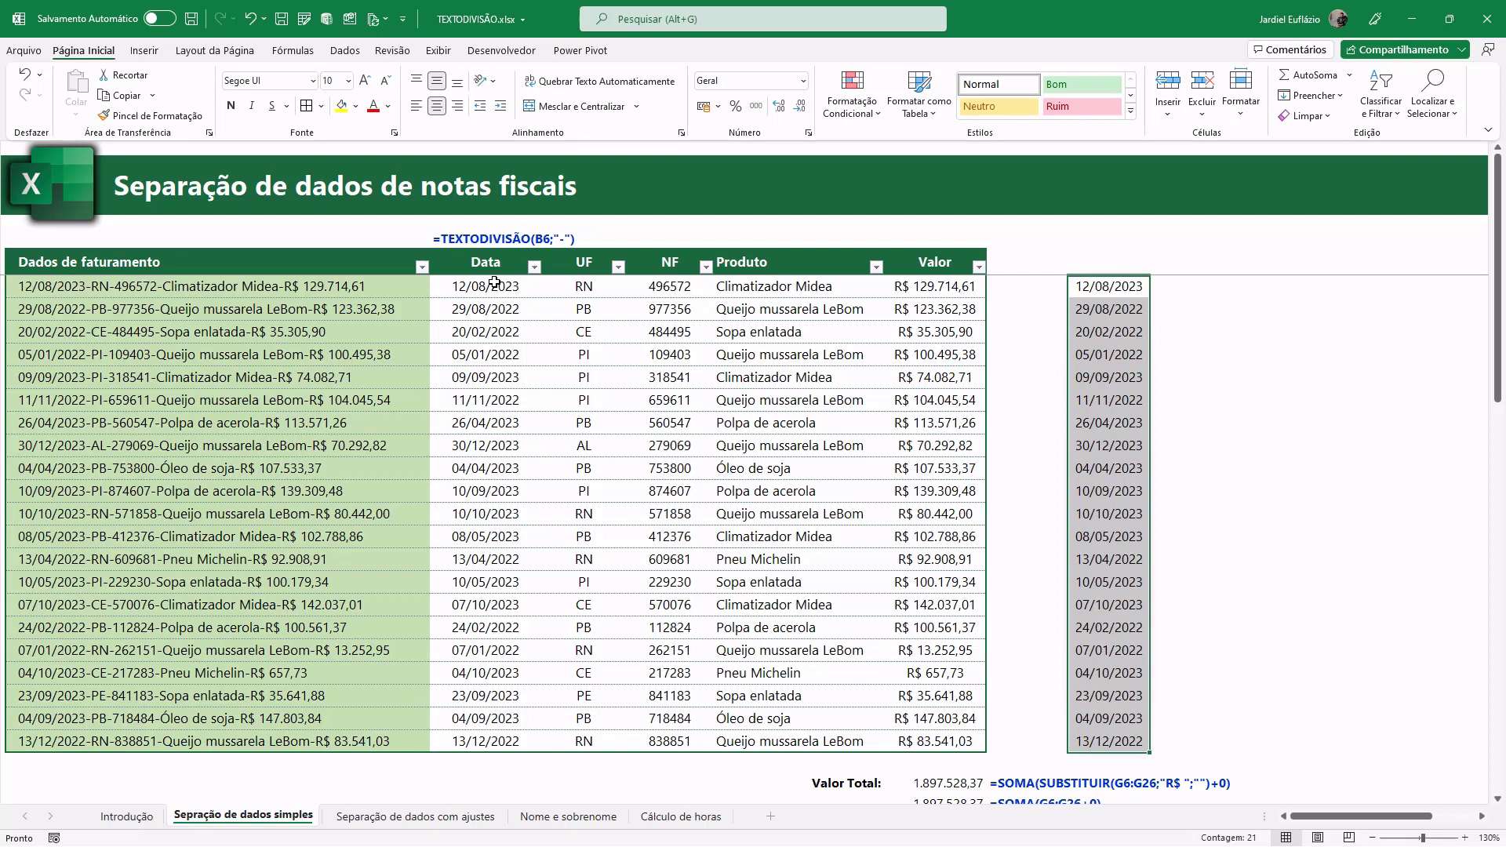
pyautogui.doubleClick(1102, 292)
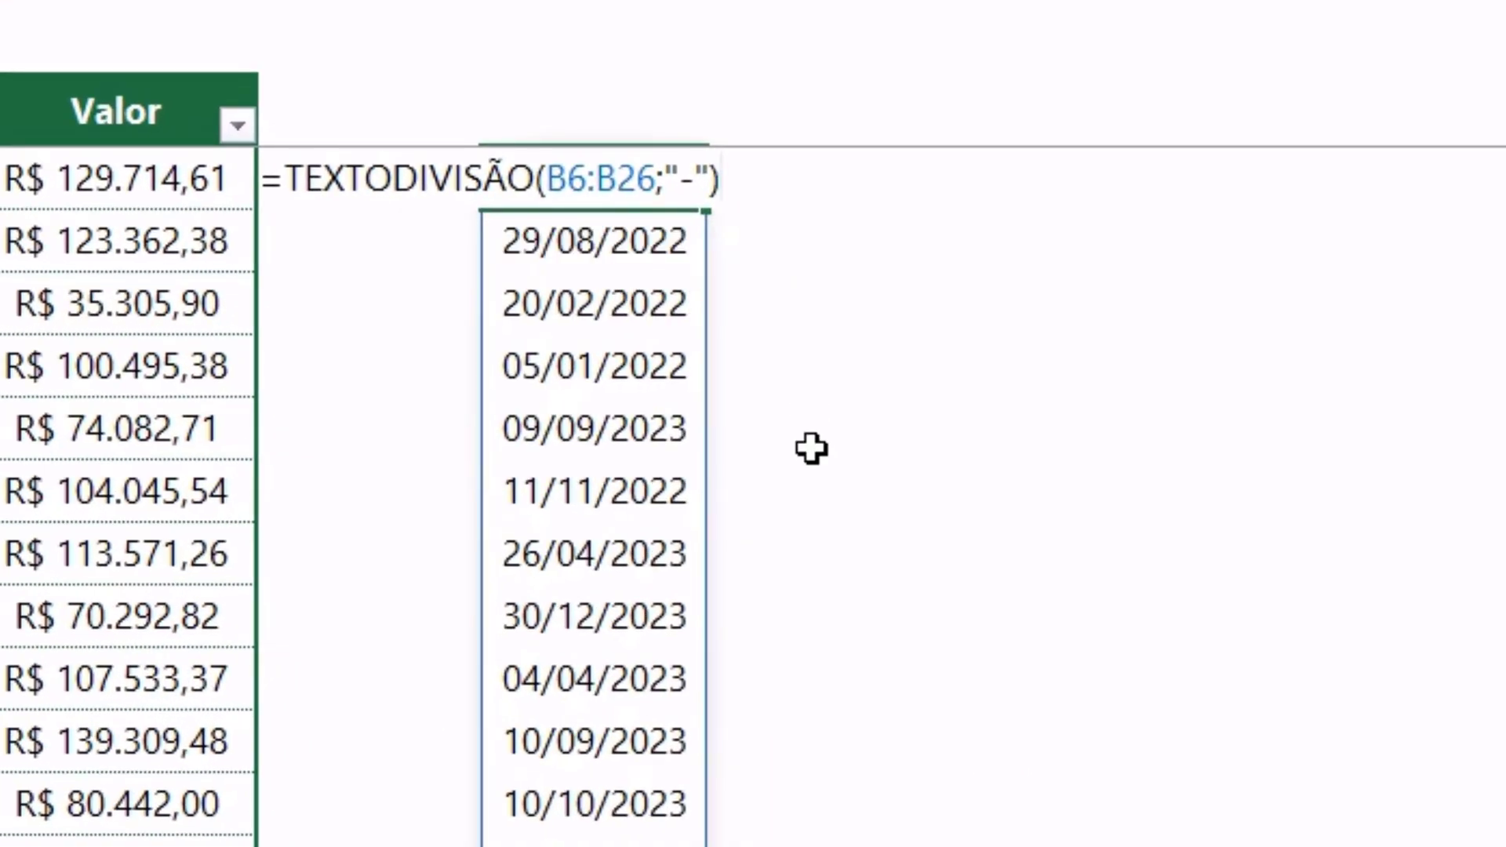
pyautogui.press('F9')
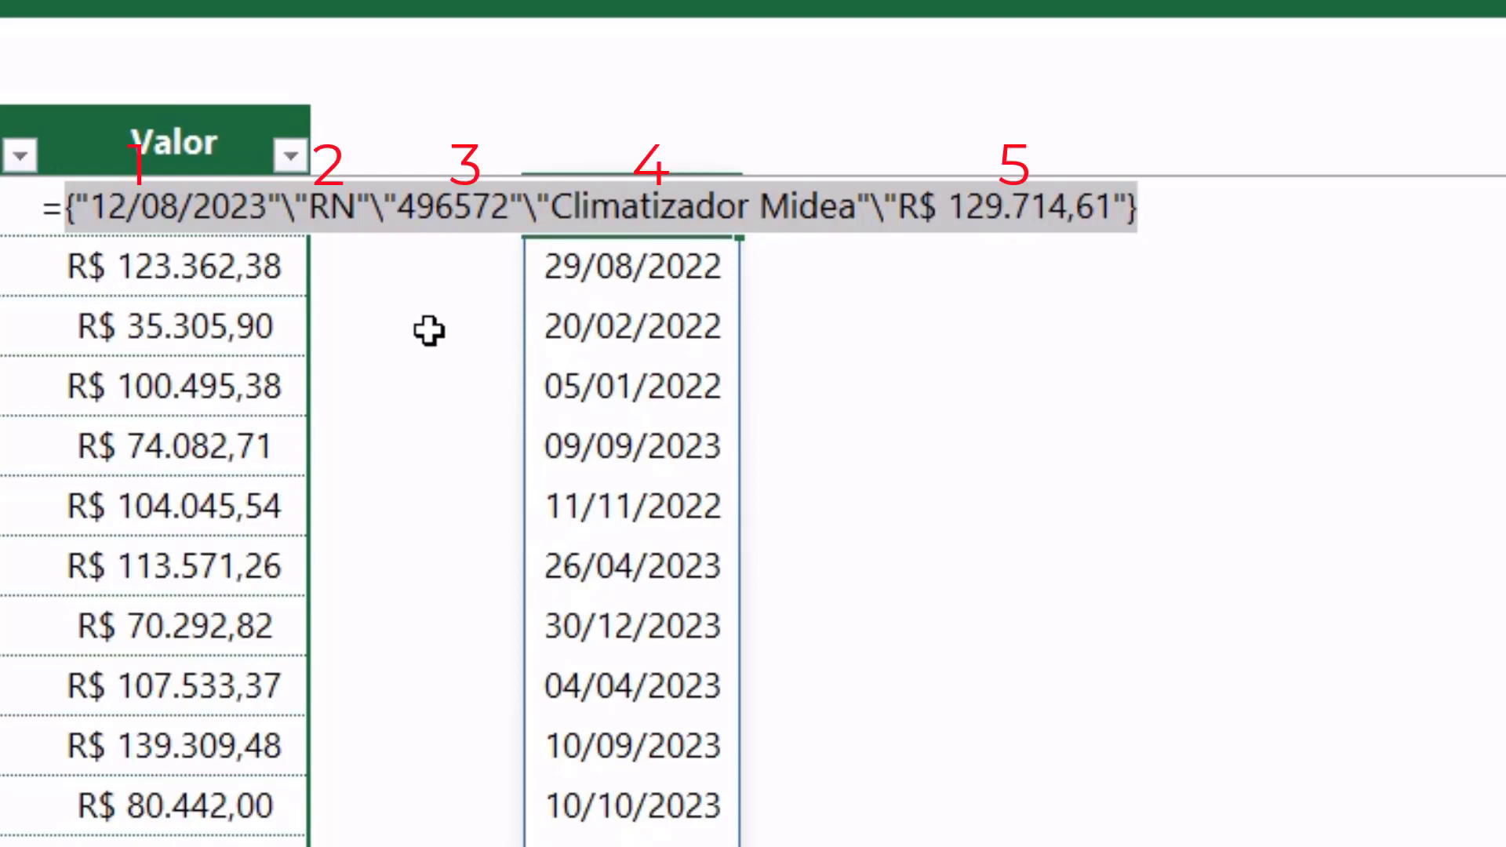
pyautogui.moveTo(110, 208); pyautogui.dragTo(196, 208)
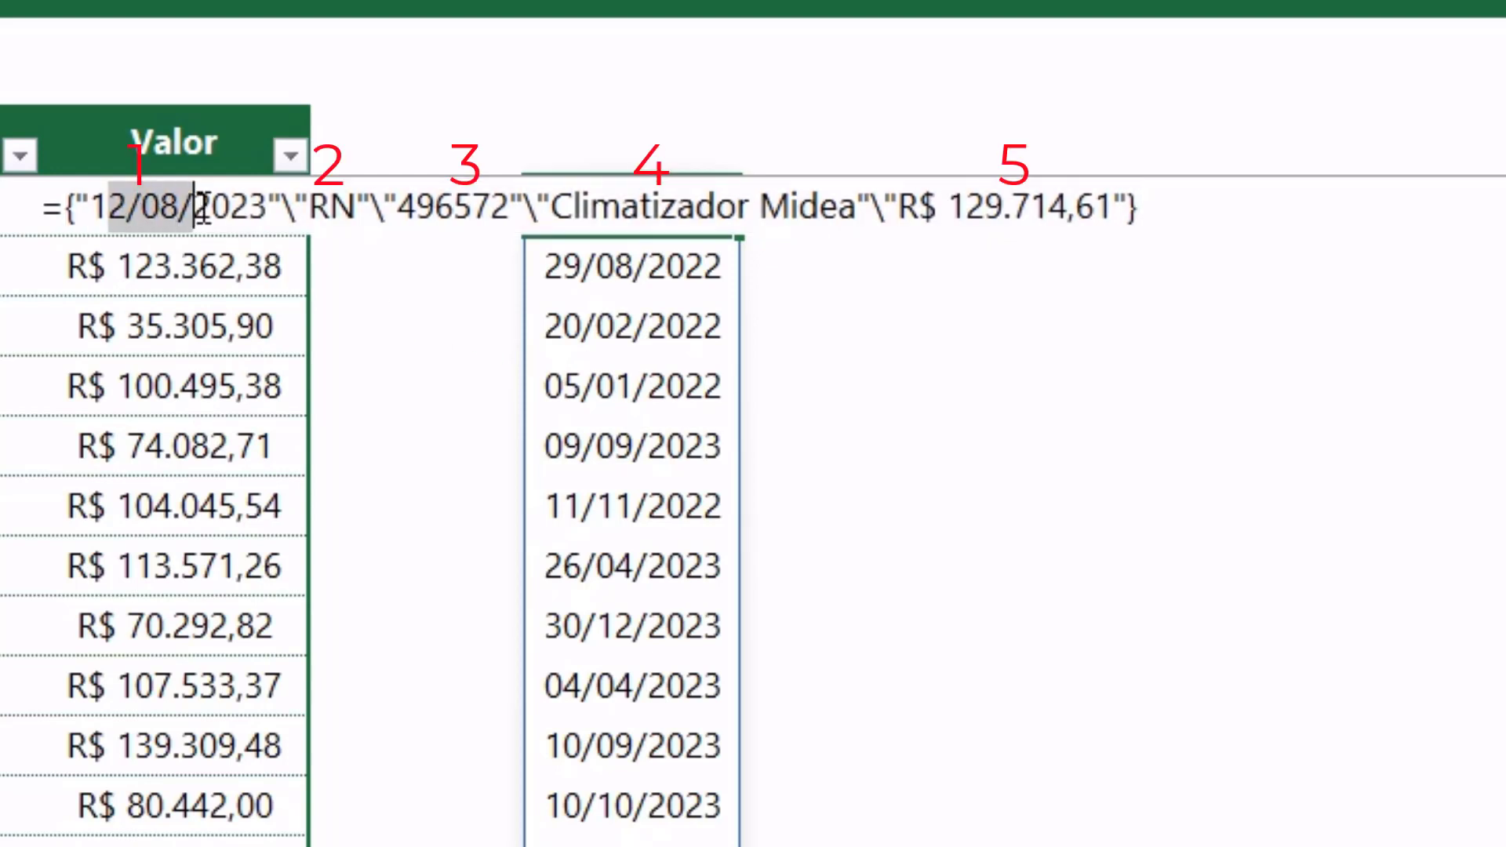
pyautogui.click(287, 209)
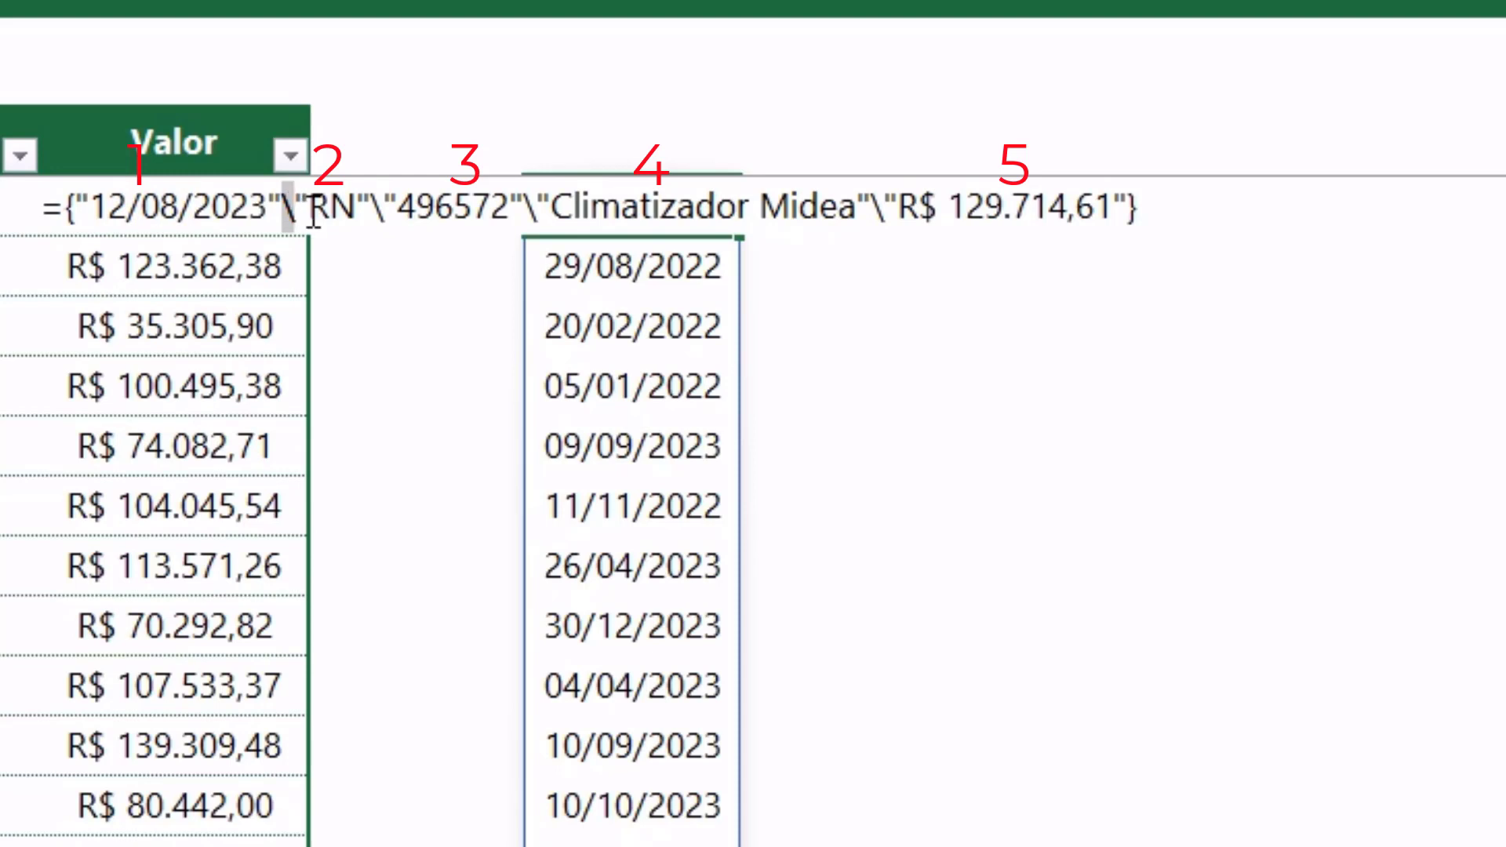
pyautogui.moveTo(308, 208); pyautogui.dragTo(790, 209)
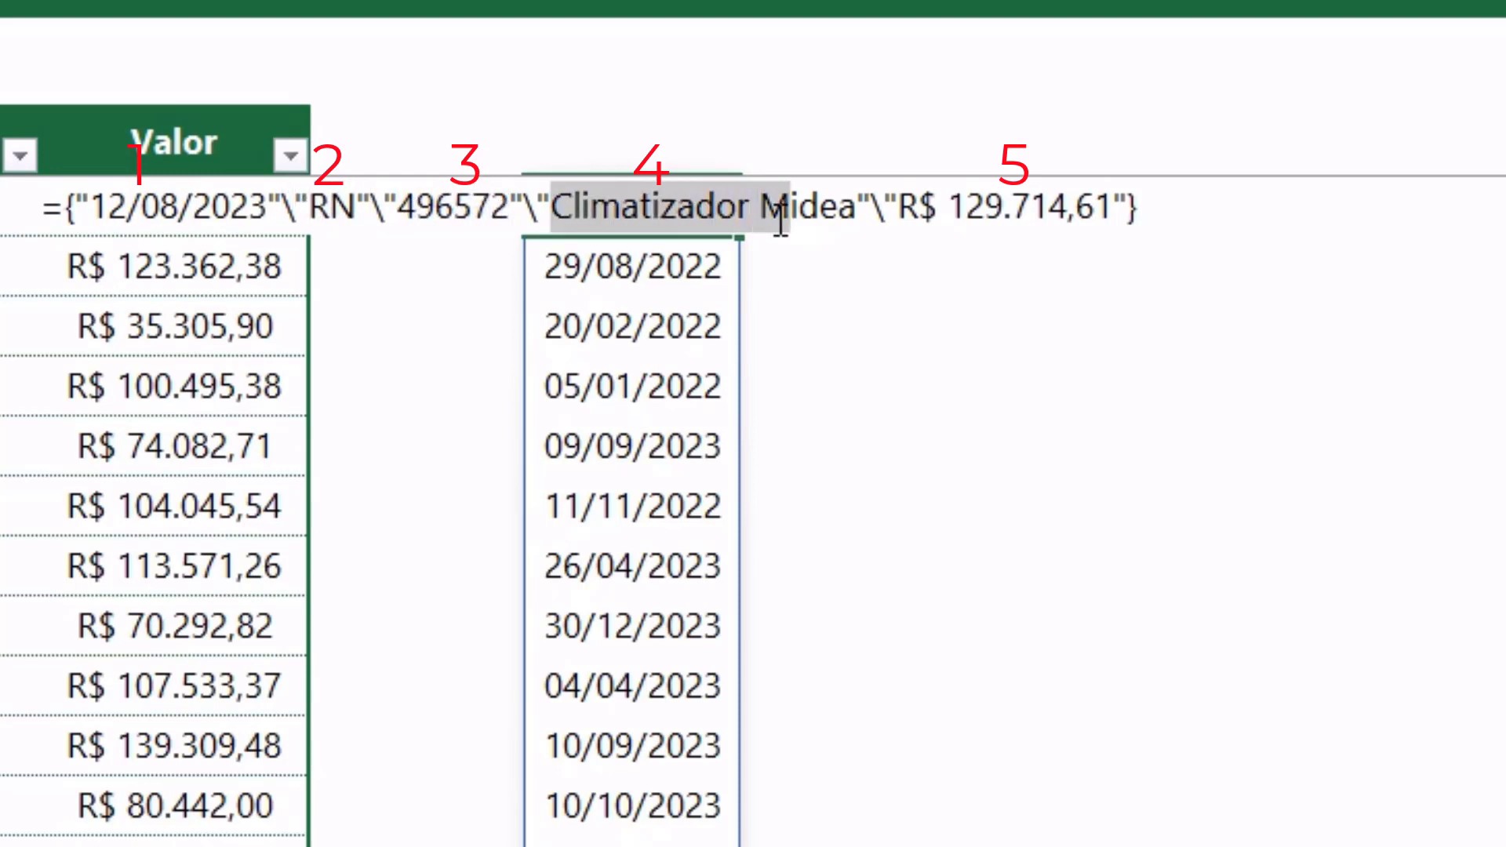
pyautogui.moveTo(898, 209); pyautogui.dragTo(1075, 209)
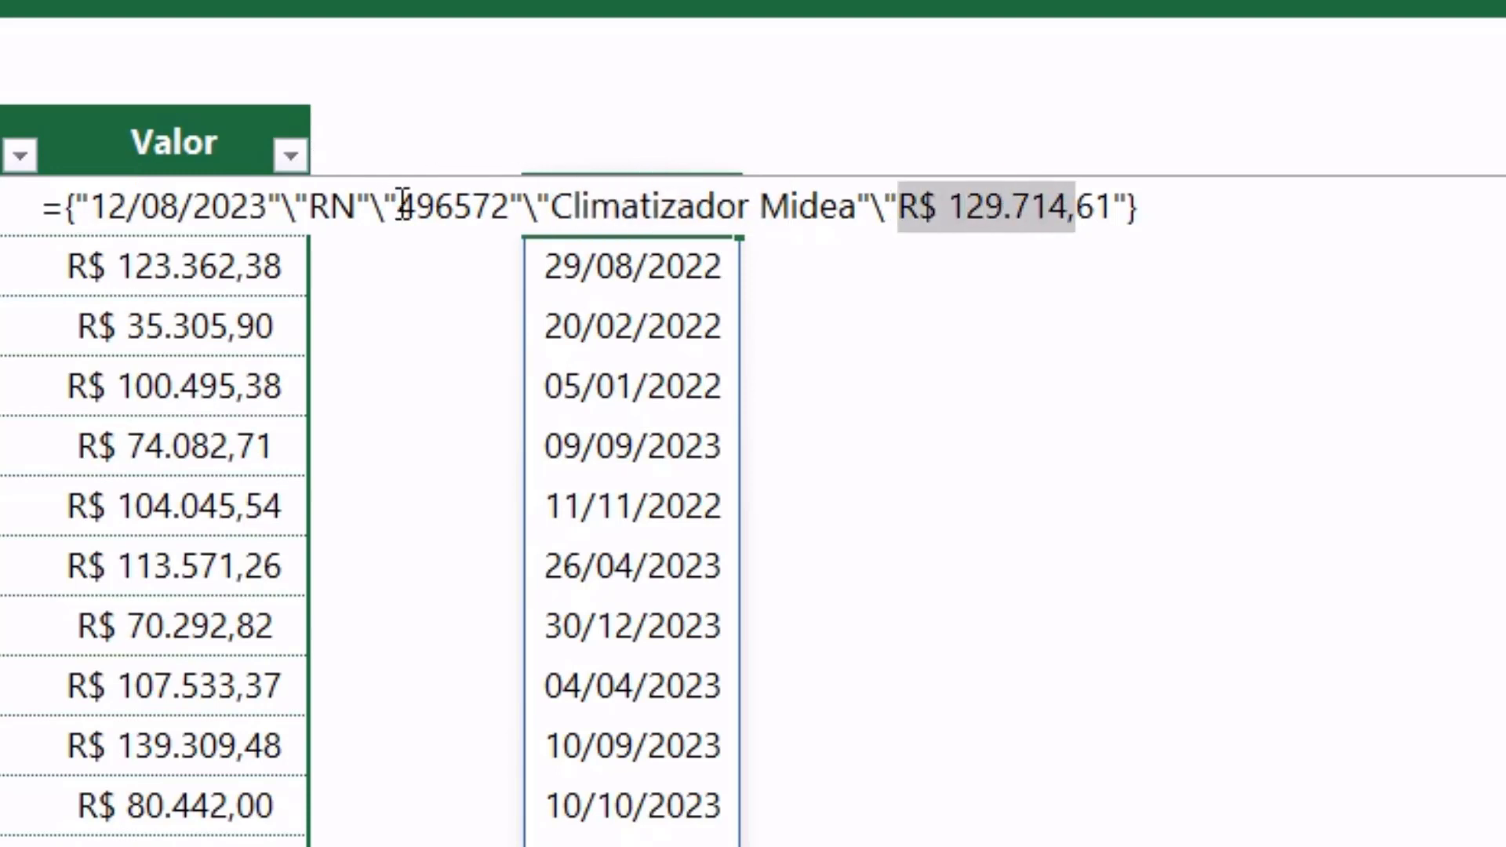
pyautogui.moveTo(383, 209); pyautogui.dragTo(400, 208)
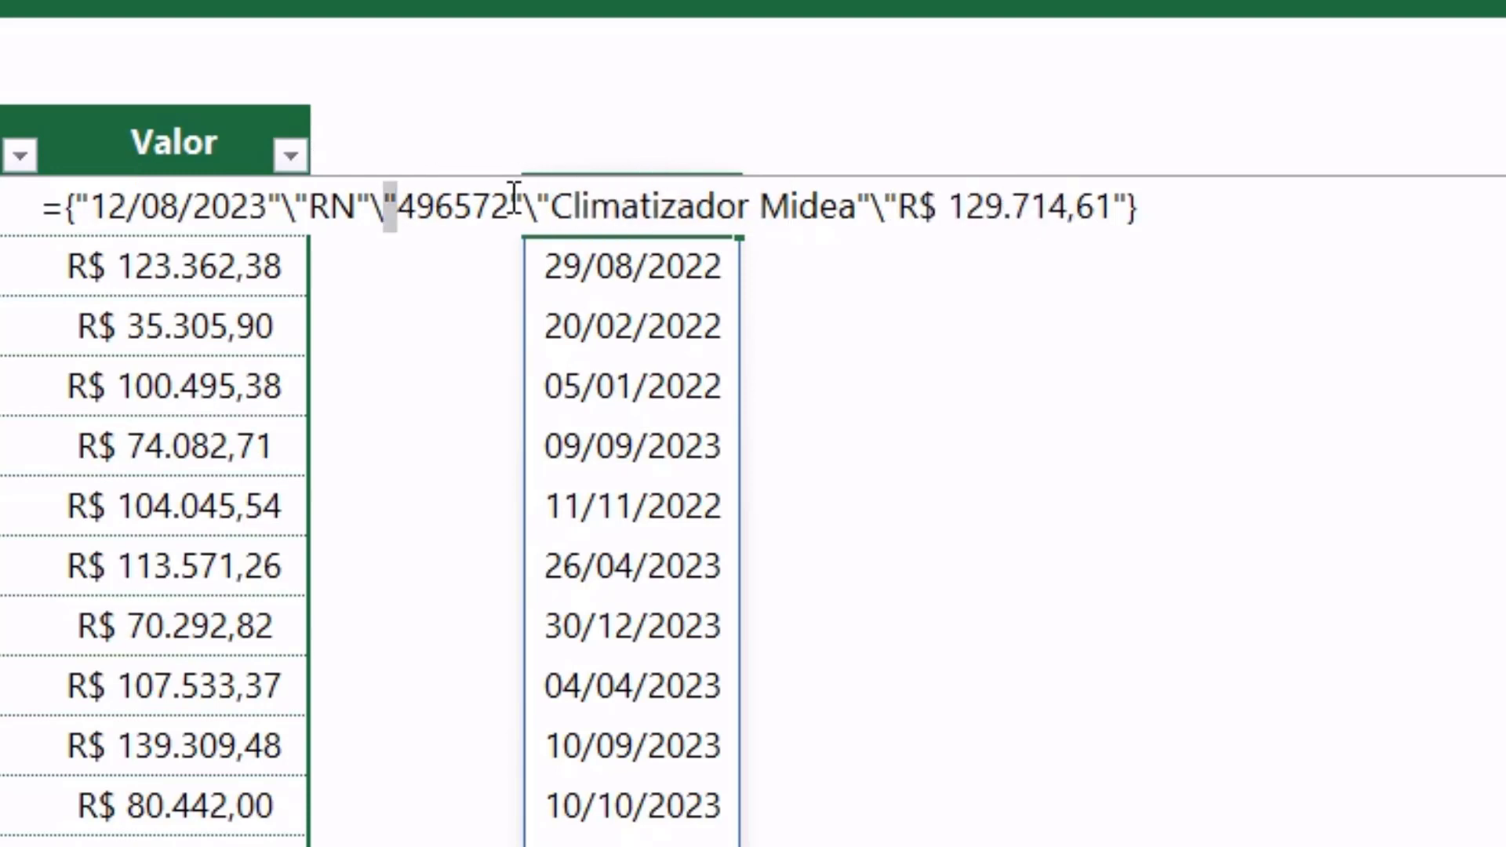
pyautogui.hotkey('ctrl', 'z')
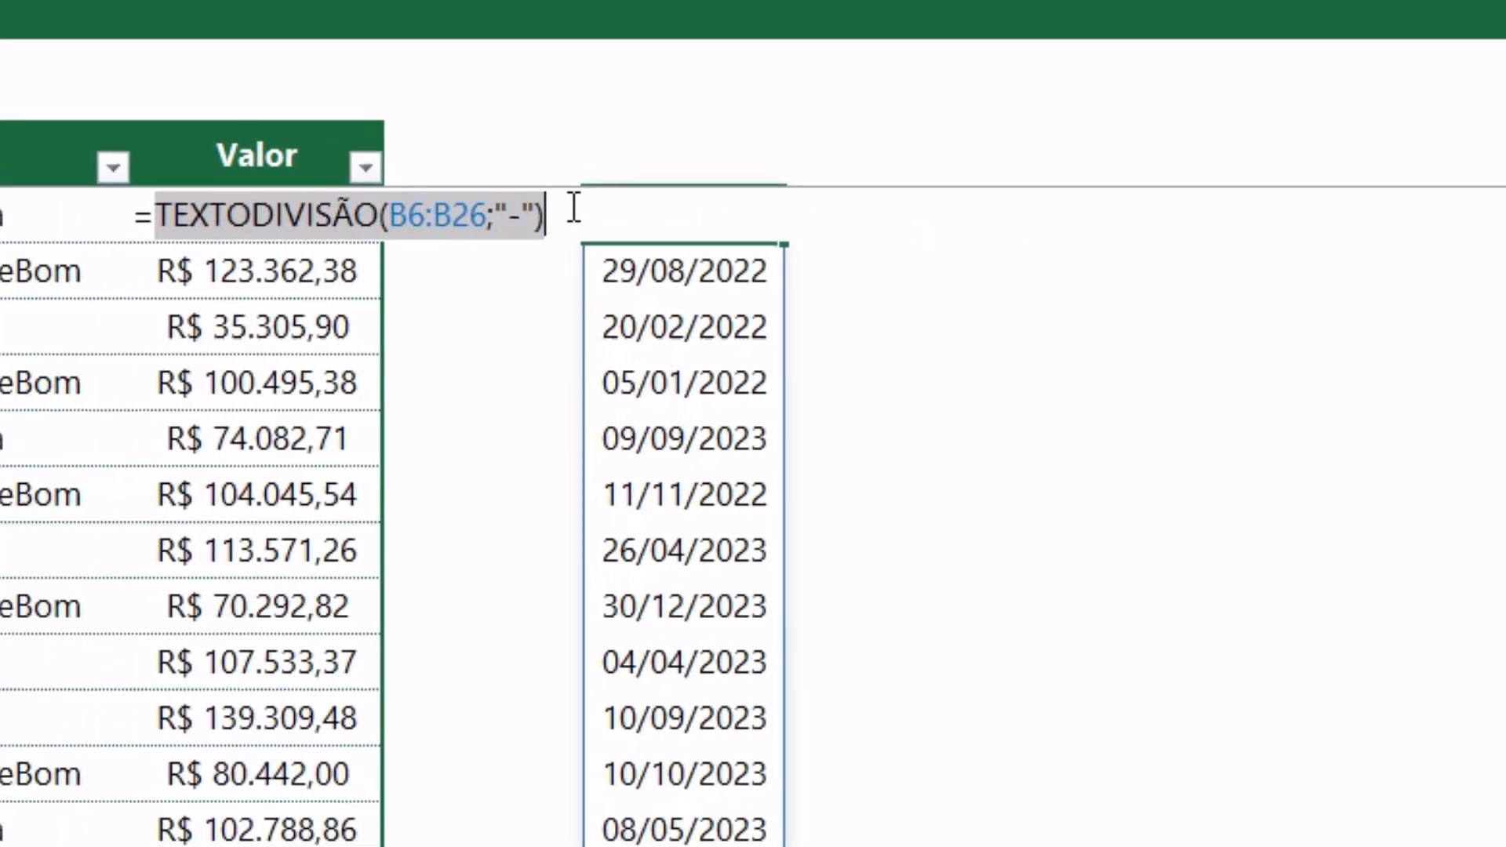
pyautogui.press('Return')
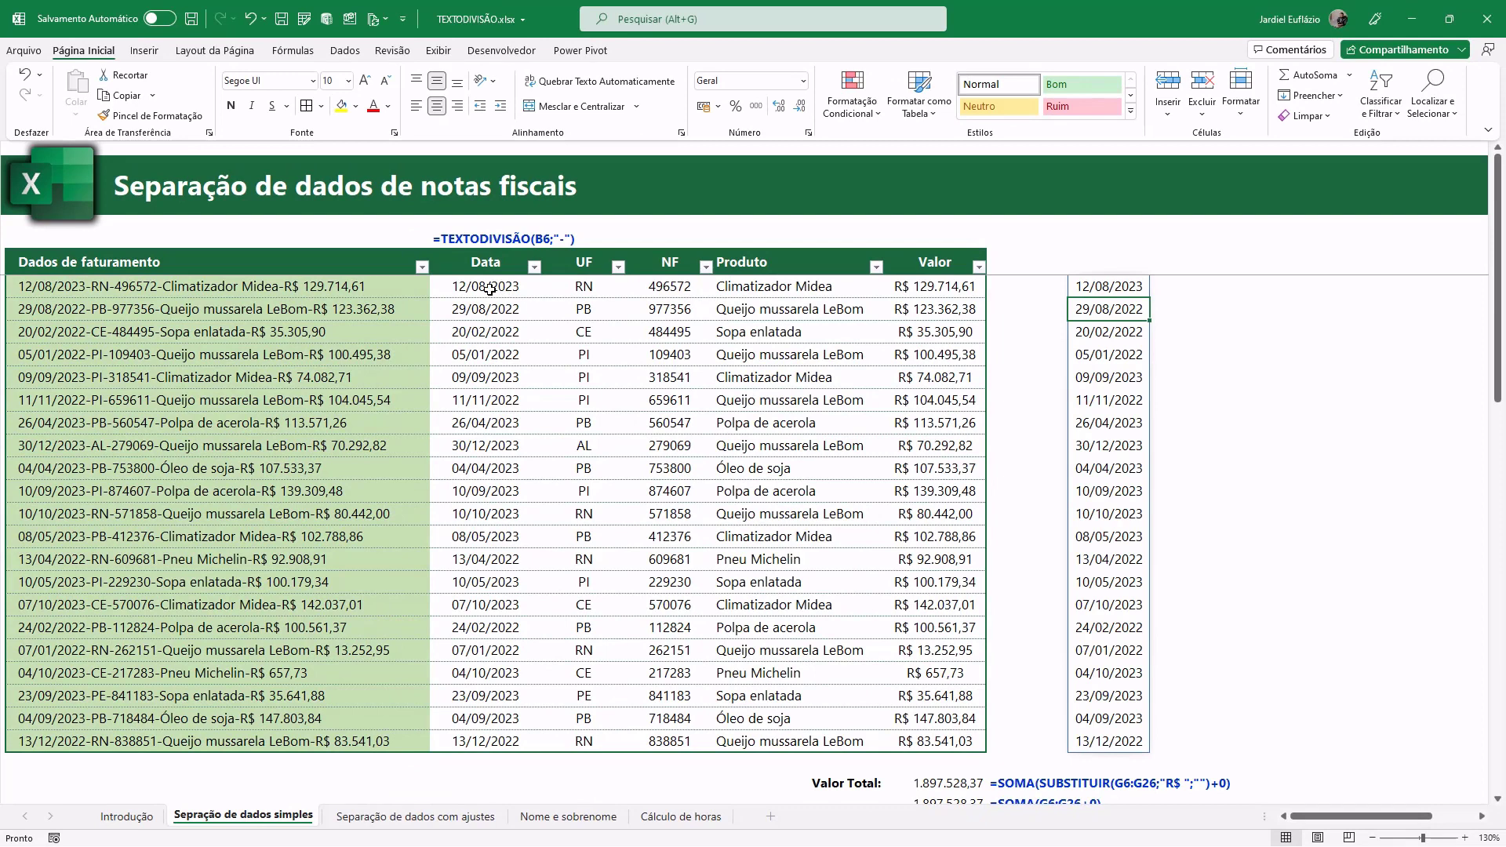
# Step: Select the split Data-through-Valor columns and the spilled date column to compare them
pyautogui.moveTo(492, 289); pyautogui.dragTo(960, 738)
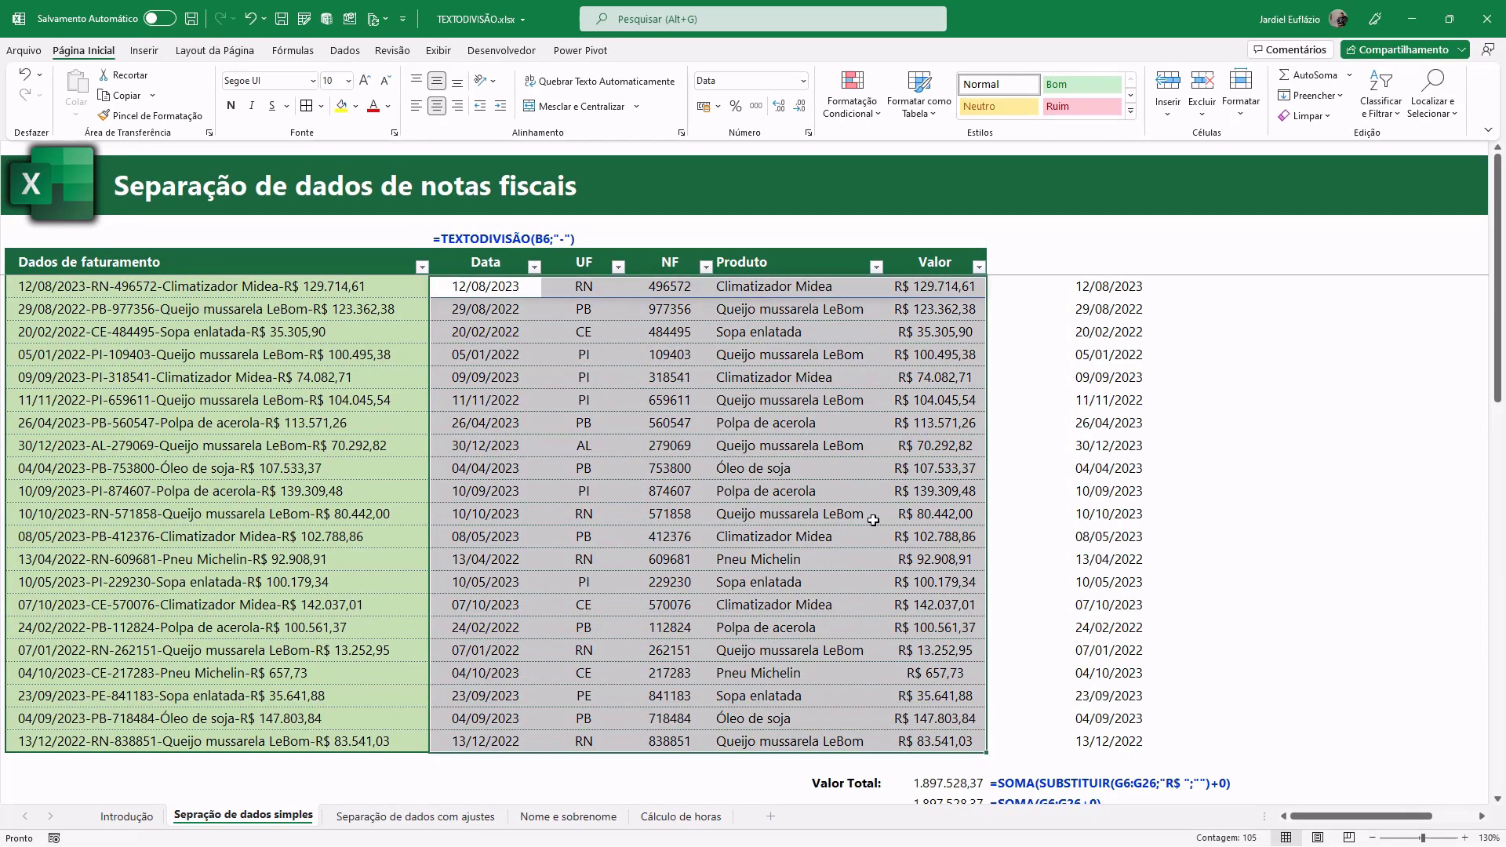
pyautogui.click(1102, 287)
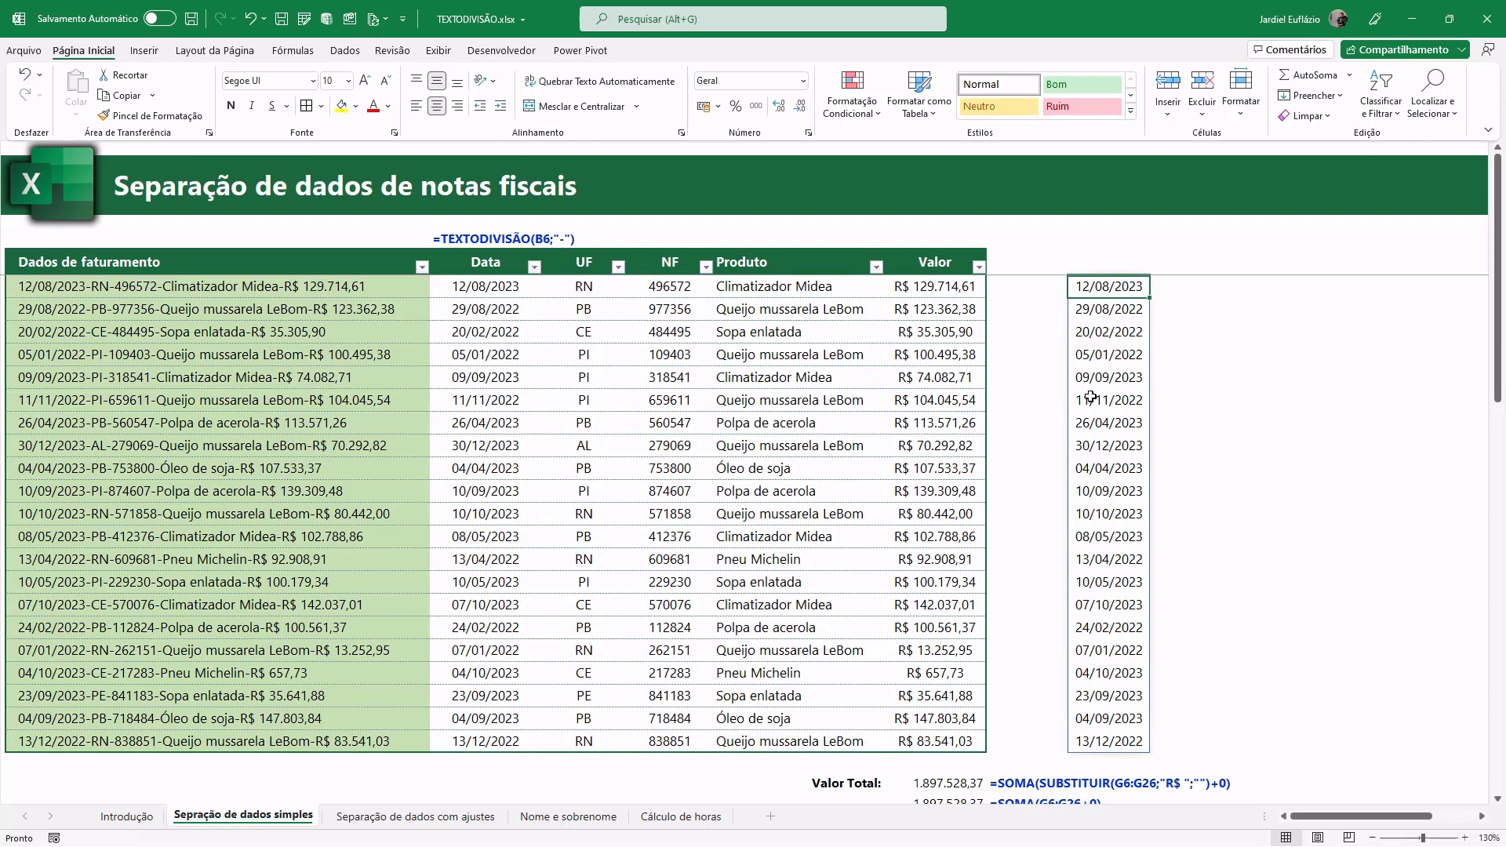
pyautogui.click(1189, 421)
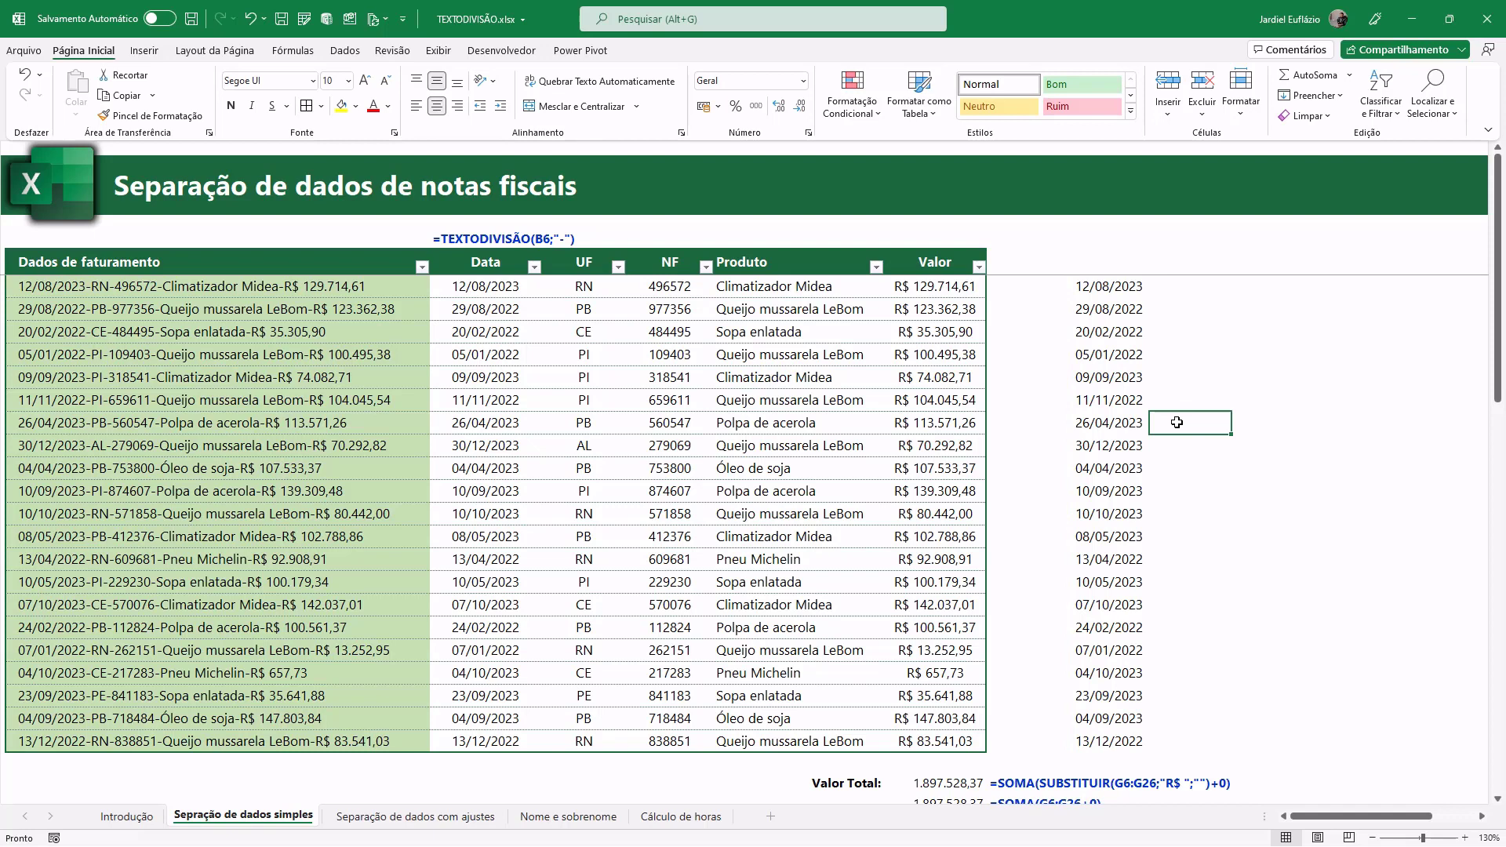
pyautogui.moveTo(480, 286); pyautogui.dragTo(941, 741)
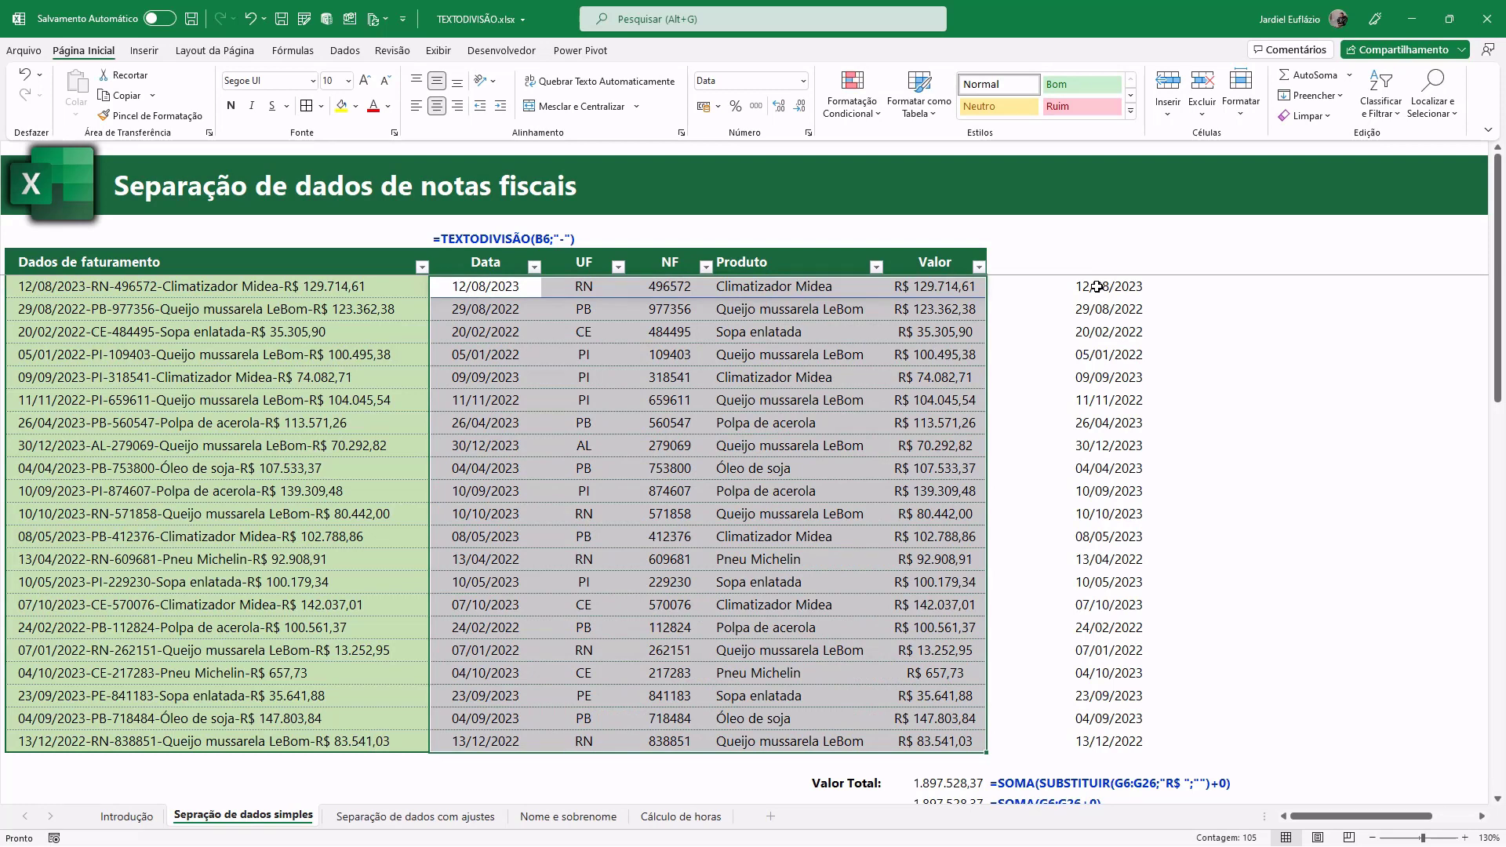
pyautogui.scroll(-1, 1057, 510)
pyautogui.scroll(1, 1057, 509)
pyautogui.click(517, 287)
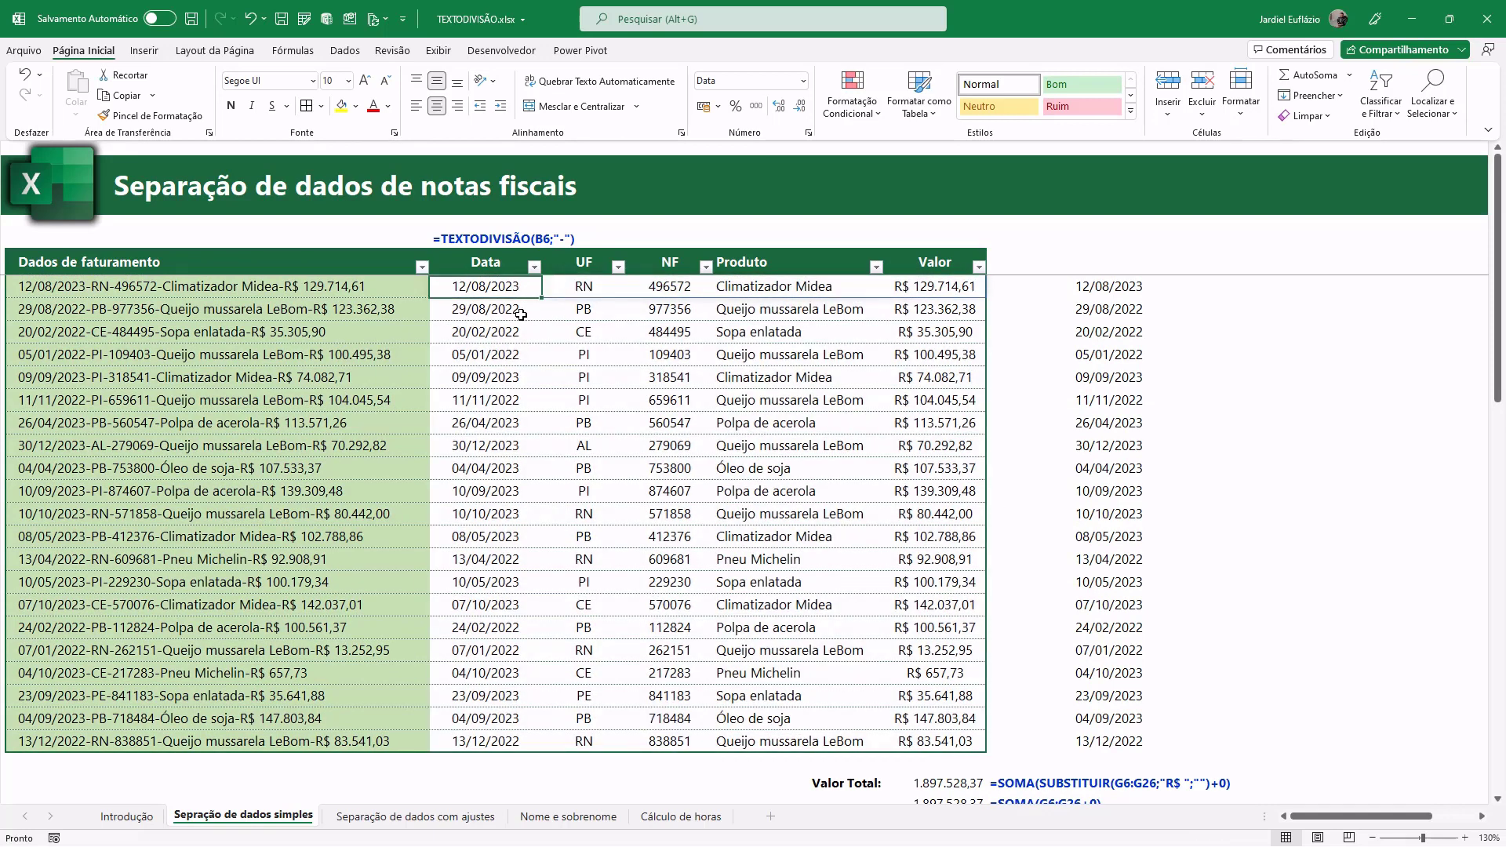
# Step: Clear the spilled date column and select the Dados de faturamento entries
pyautogui.moveTo(1109, 286); pyautogui.dragTo(1106, 745)
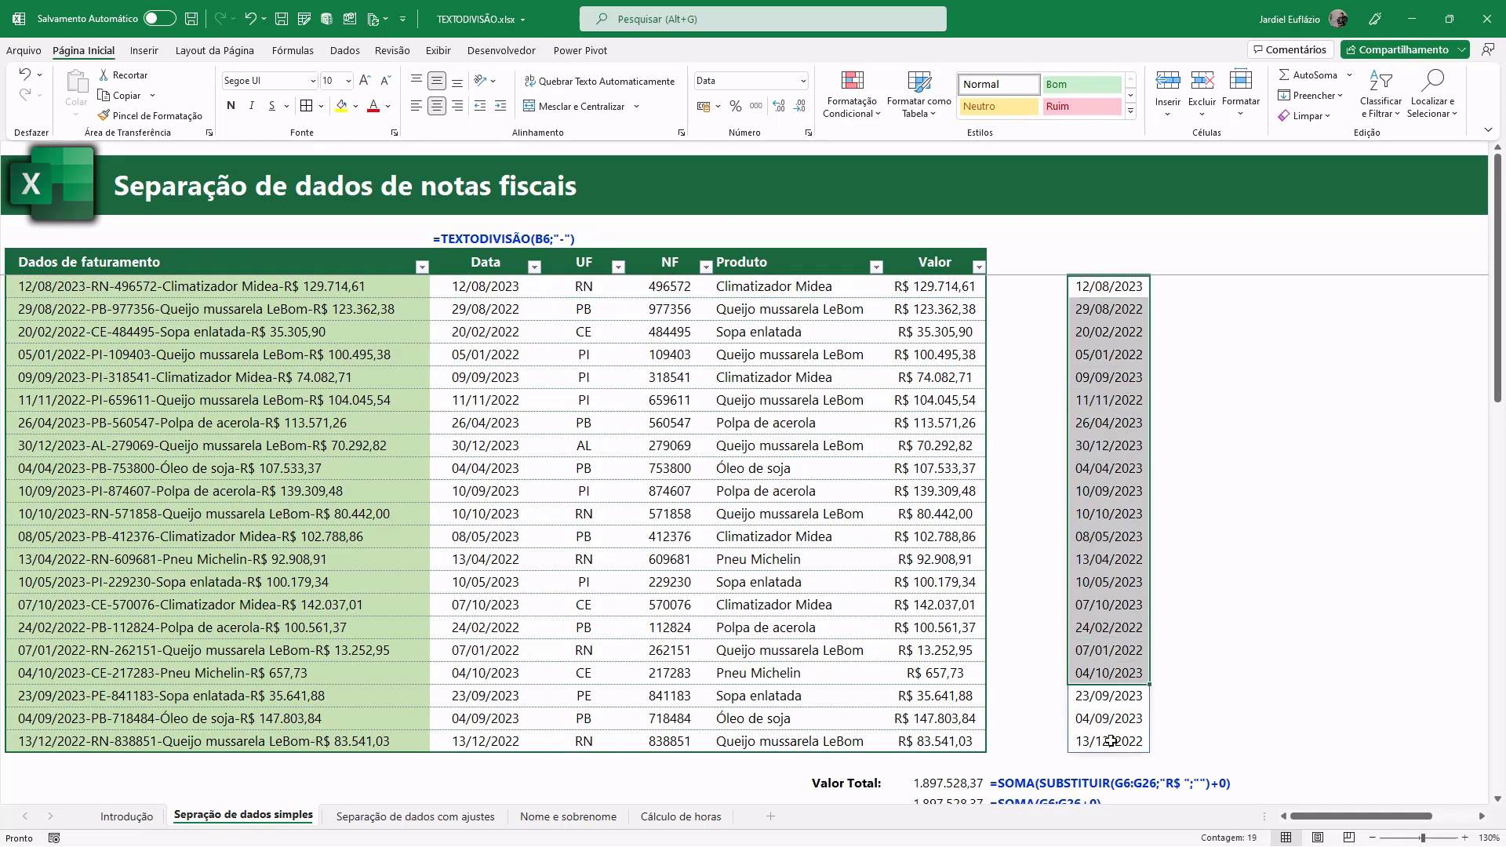
pyautogui.hotkey('ctrl', 'z')
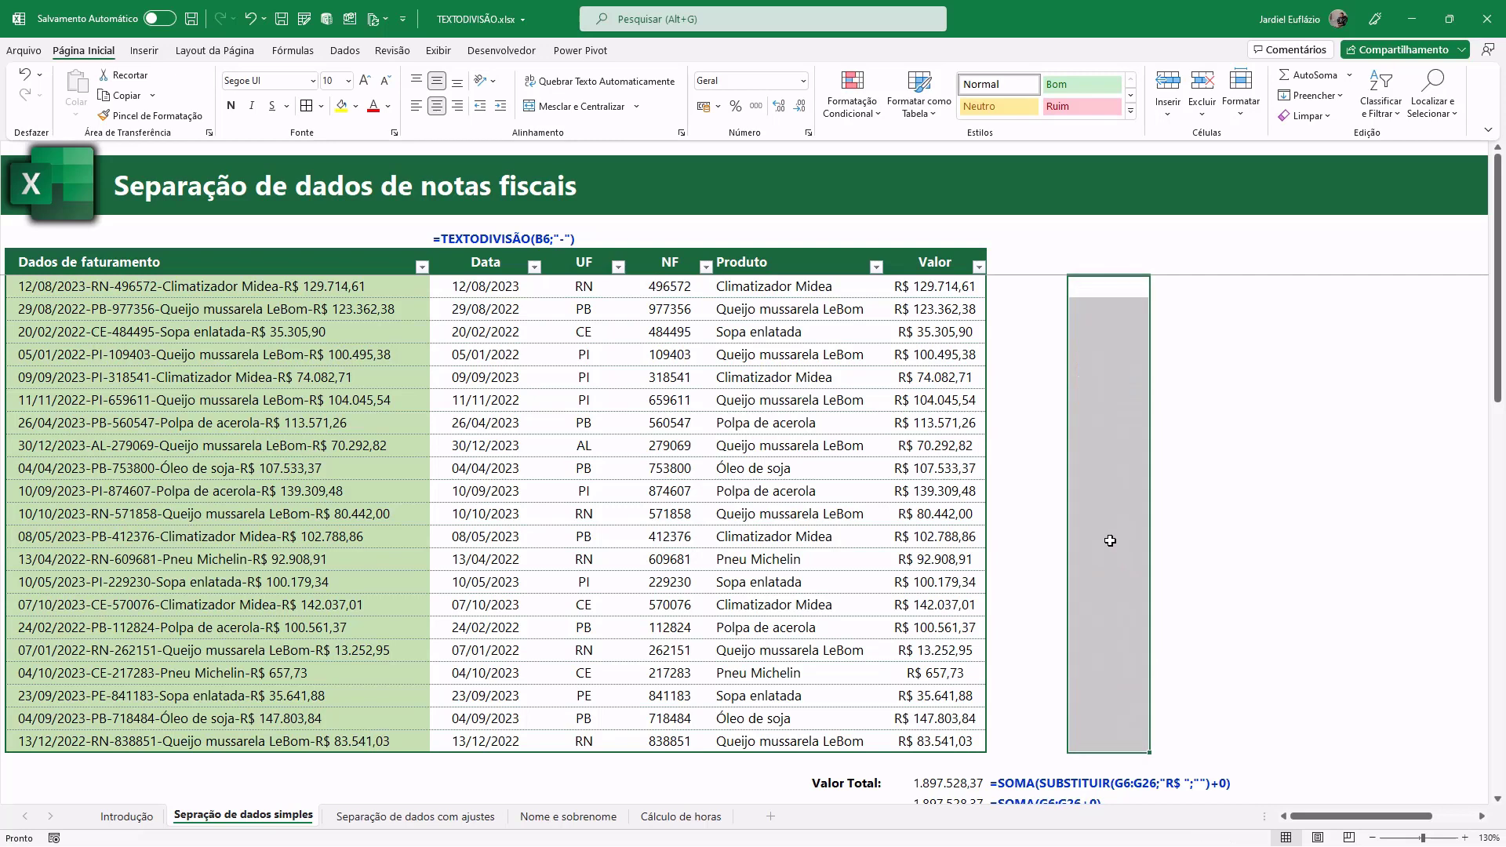
pyautogui.click(499, 289)
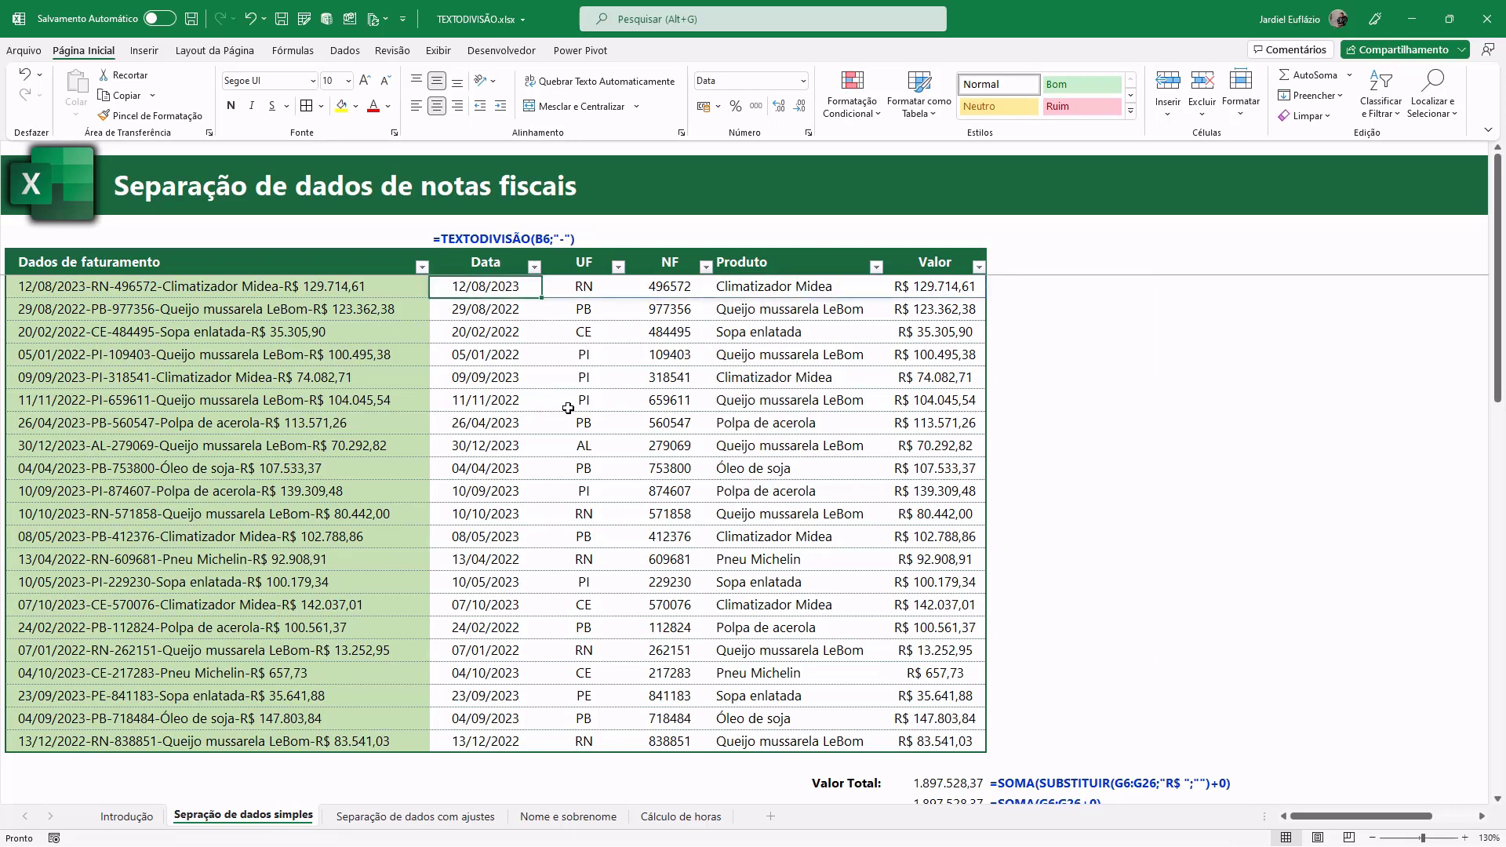
pyautogui.moveTo(146, 287); pyautogui.dragTo(257, 740)
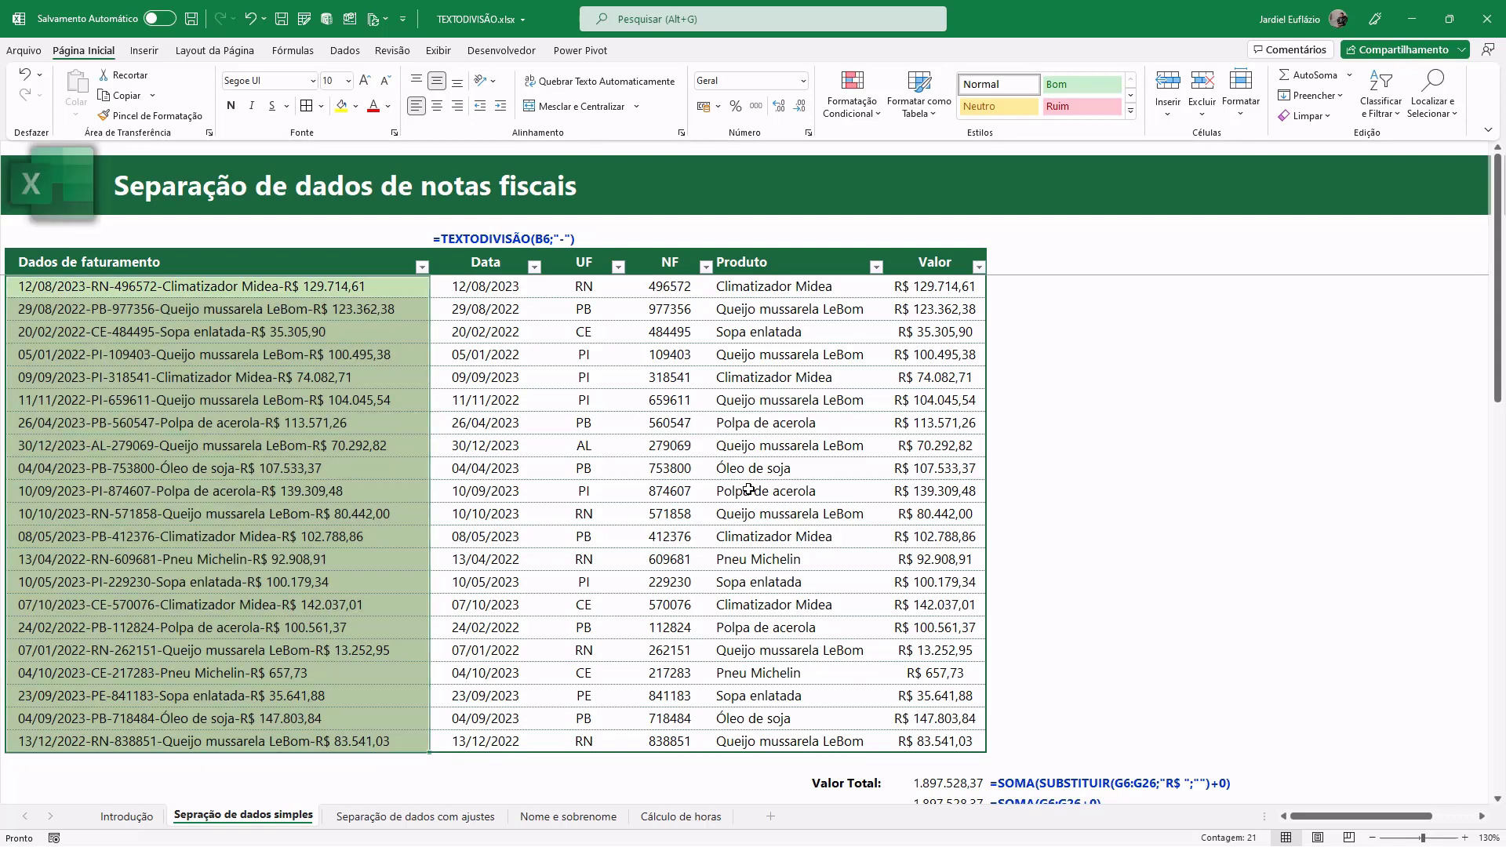
# Step: Go to the Separação de dados simples sheet and edit the first billing entry in B6
pyautogui.hotkey('ctrl', 'pagedown')
pyautogui.hotkey('ctrl', 'pageup')
pyautogui.hotkey('ctrl', 'pageup')
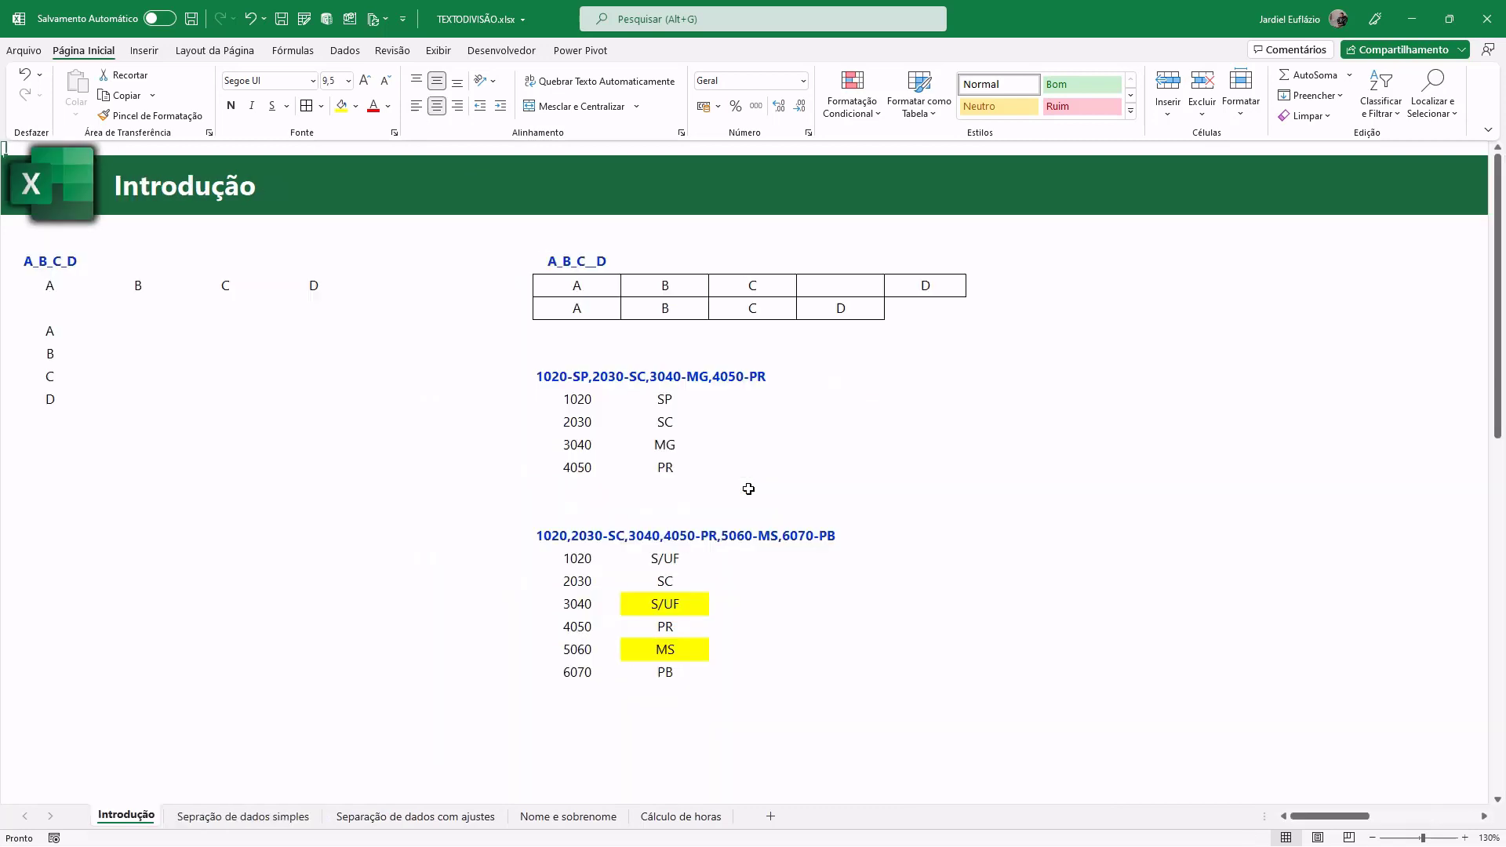
pyautogui.scroll(-1, 779, 504)
pyautogui.scroll(1, 725, 418)
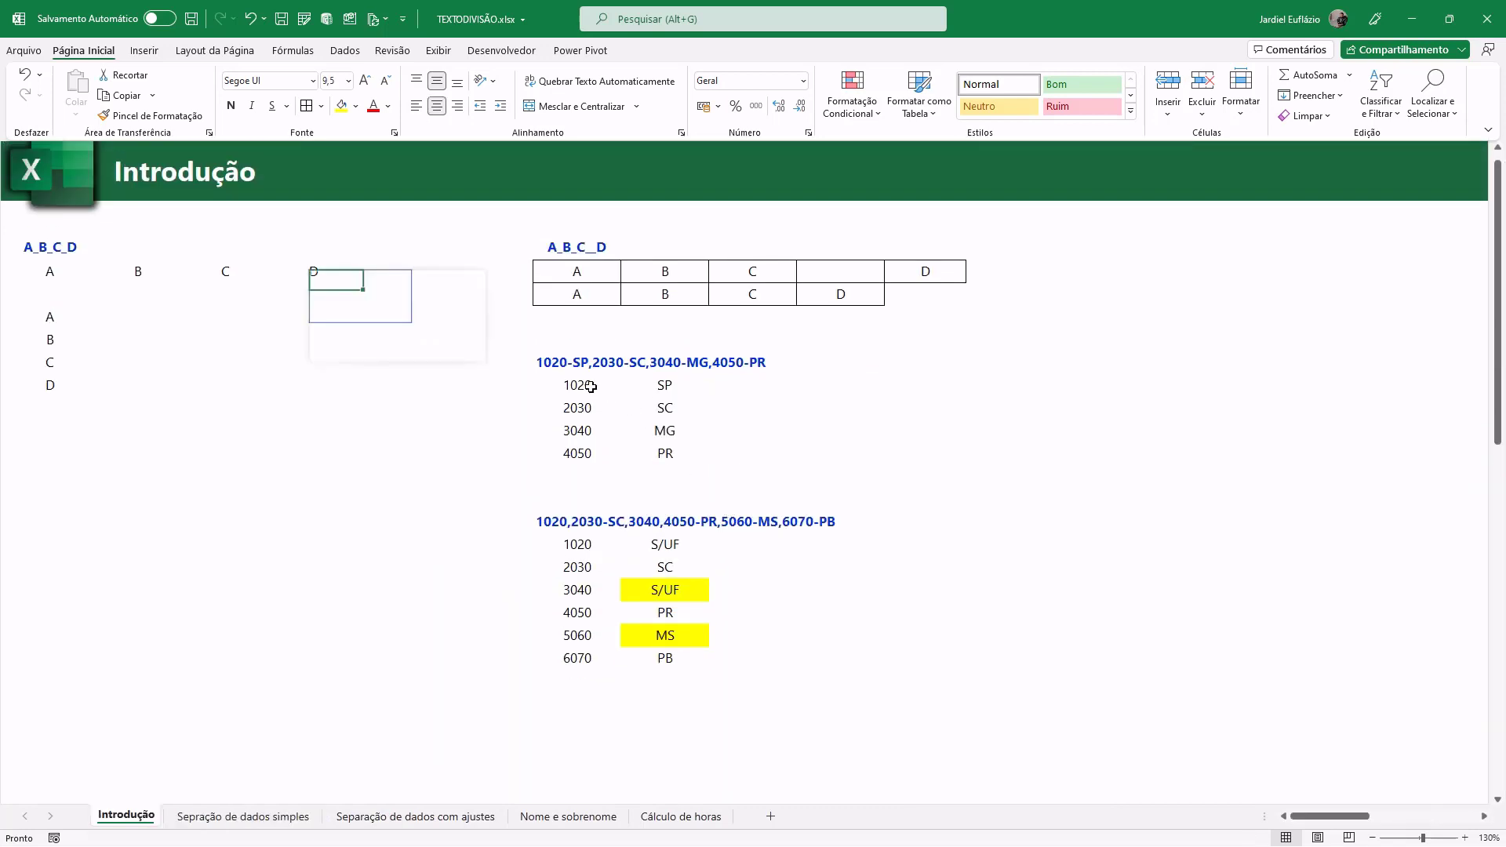
pyautogui.moveTo(592, 386); pyautogui.dragTo(670, 448)
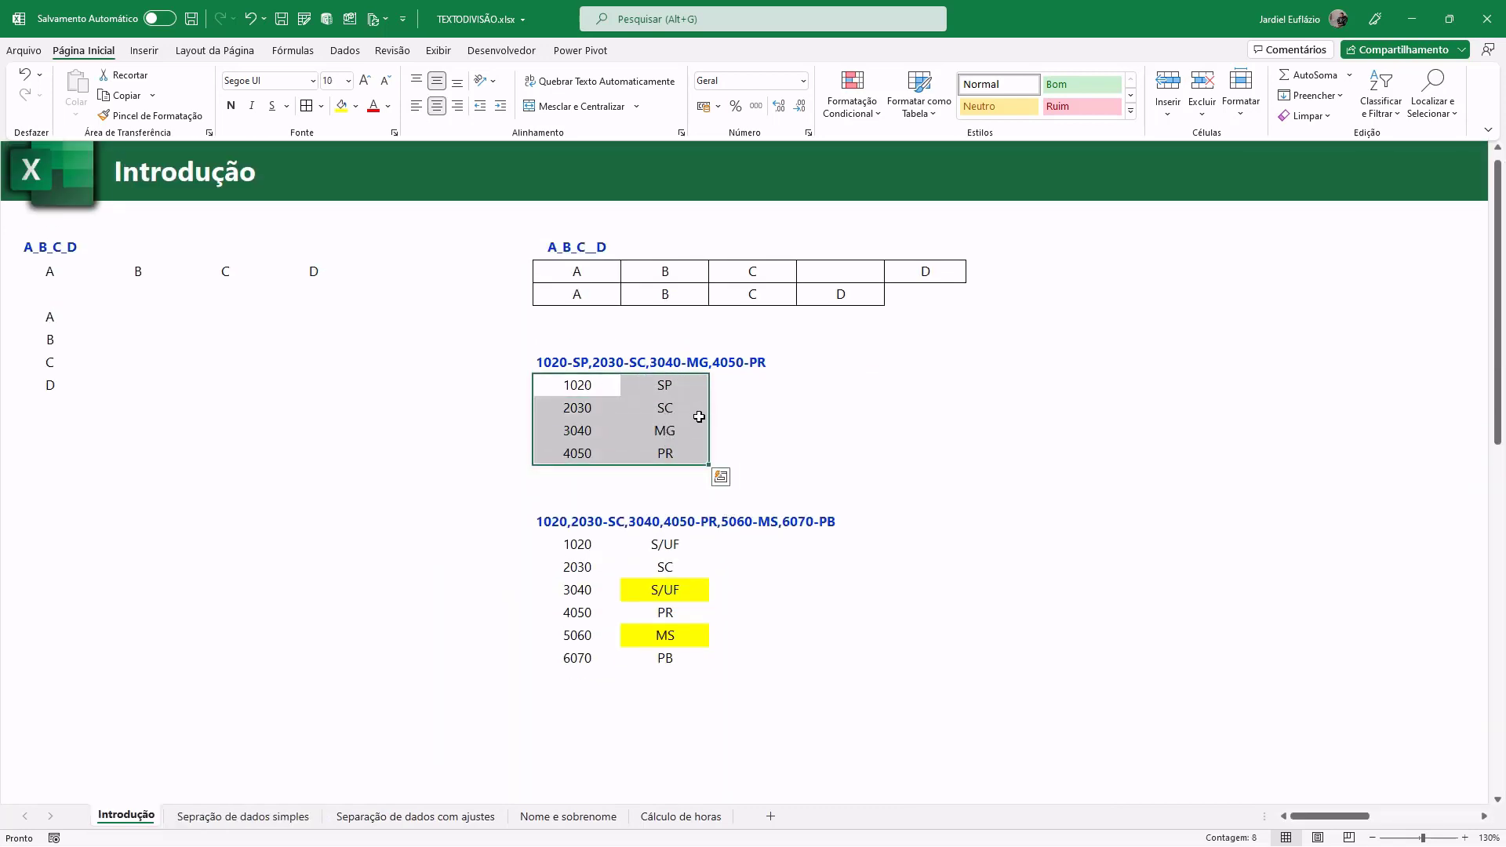
pyautogui.hotkey('ctrl', 'pagedown')
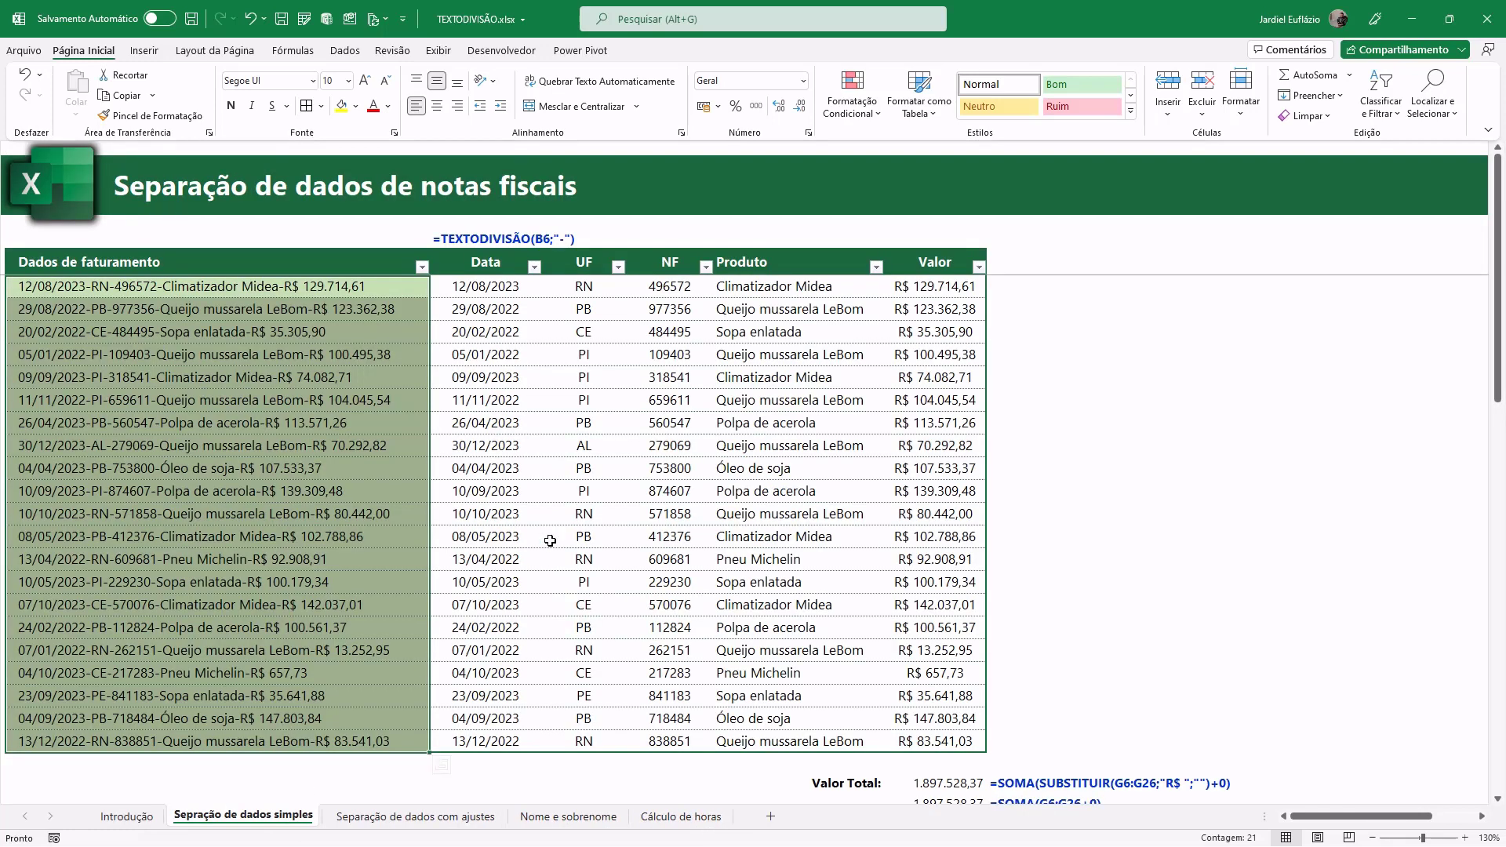
pyautogui.doubleClick(392, 290)
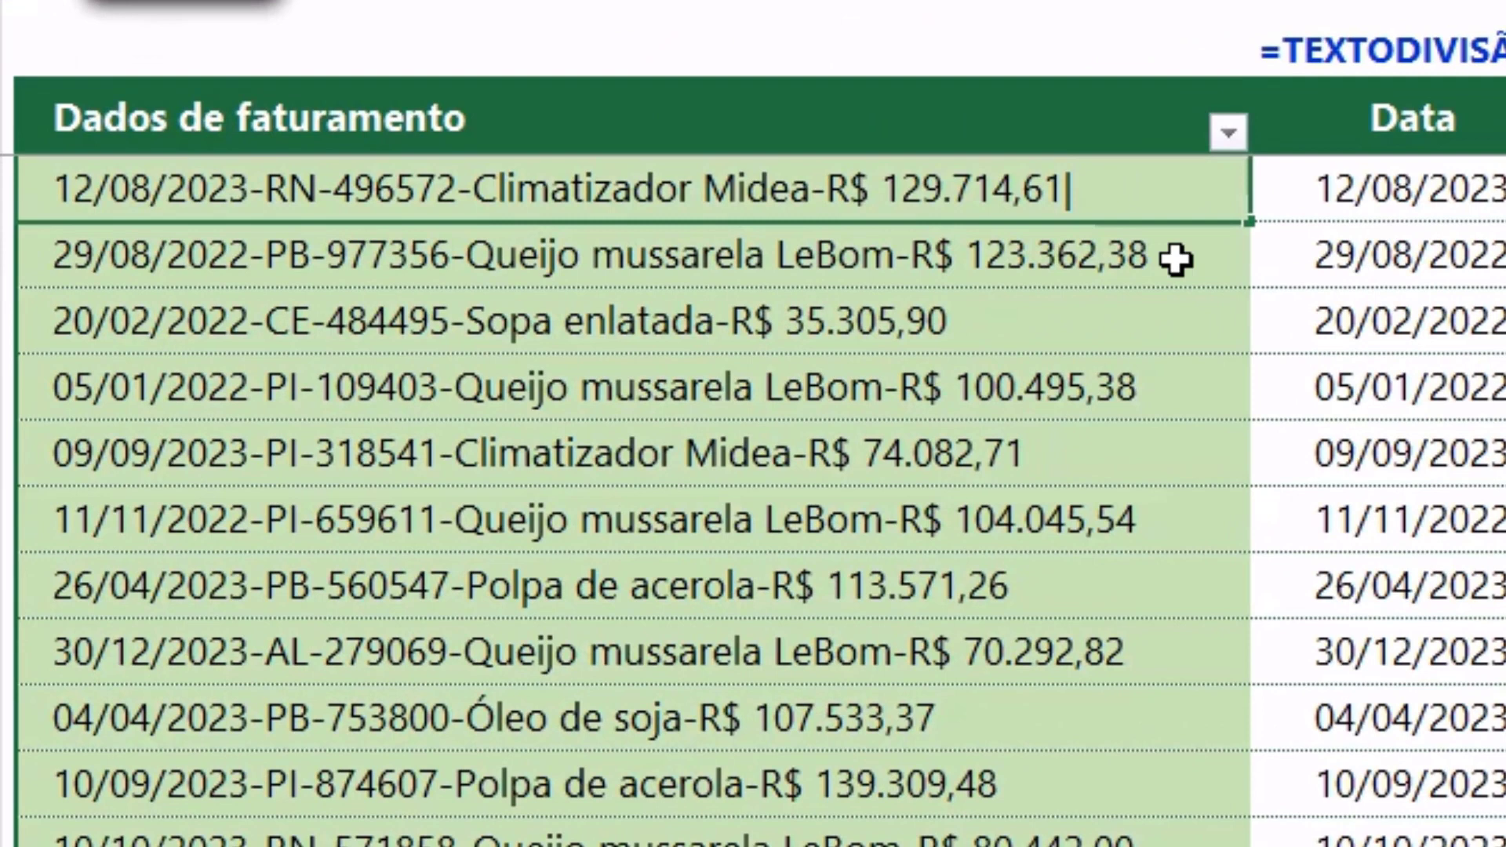
pyautogui.doubleClick(399, 310)
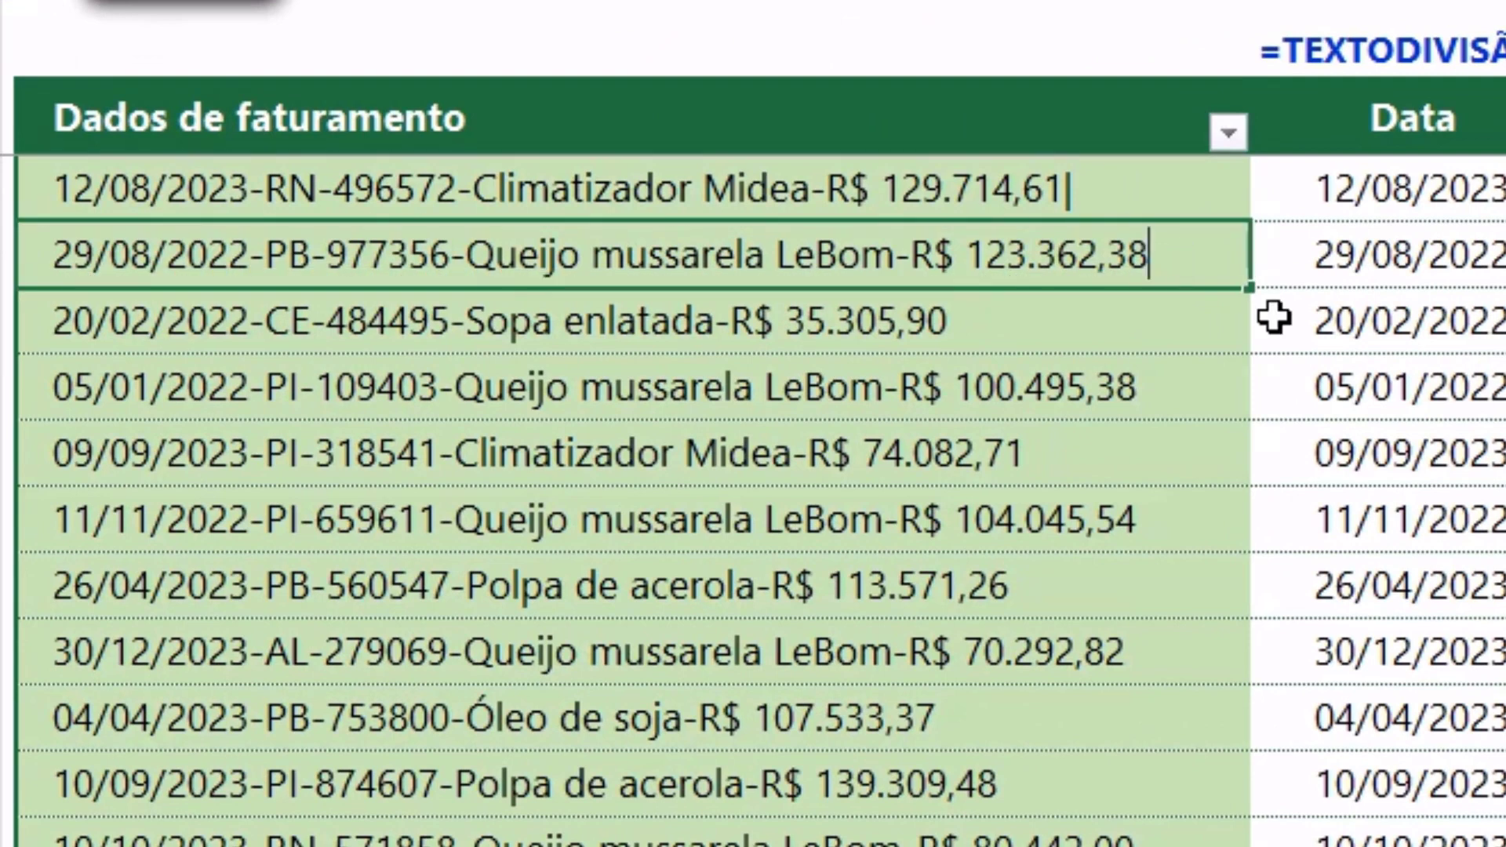
pyautogui.write('|')
pyautogui.doubleClick(1198, 337)
pyautogui.write('|')
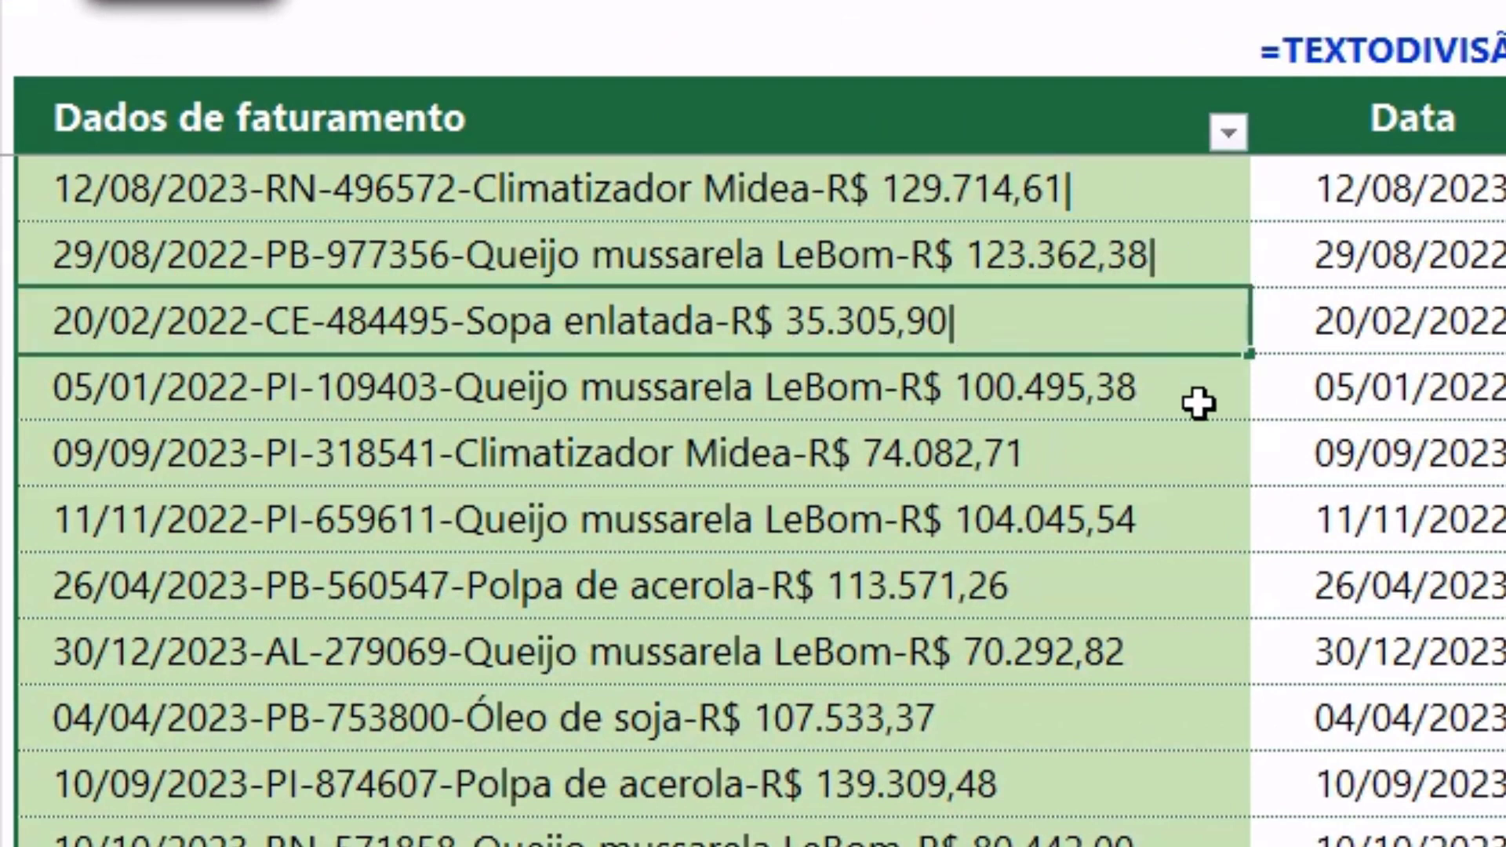
pyautogui.doubleClick(1198, 404)
pyautogui.write('|')
pyautogui.doubleClick(1207, 455)
pyautogui.write('|')
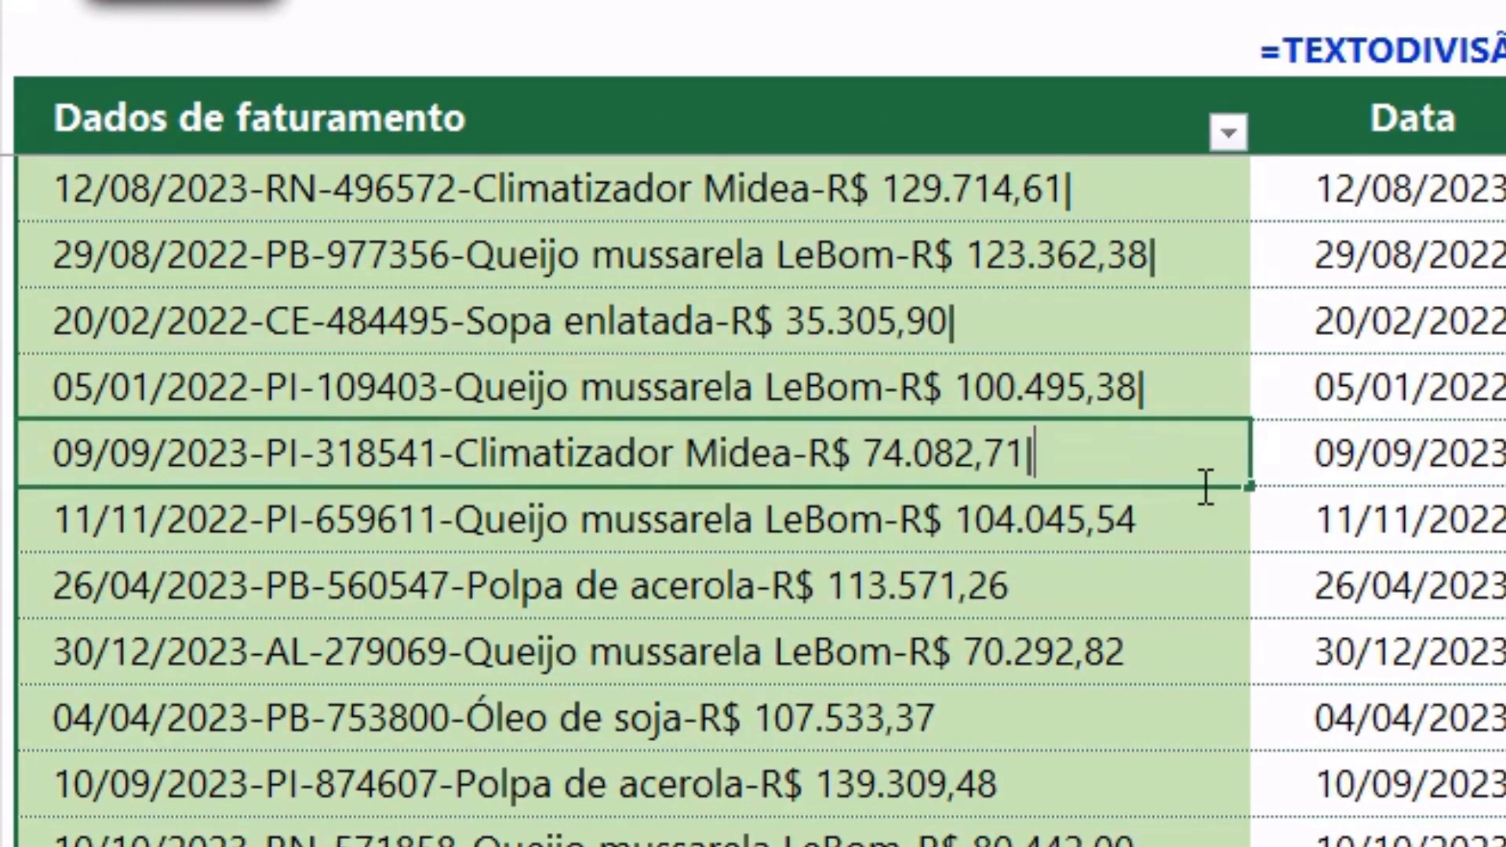
pyautogui.doubleClick(1146, 521)
pyautogui.write('|')
pyautogui.doubleClick(1086, 585)
pyautogui.write('|')
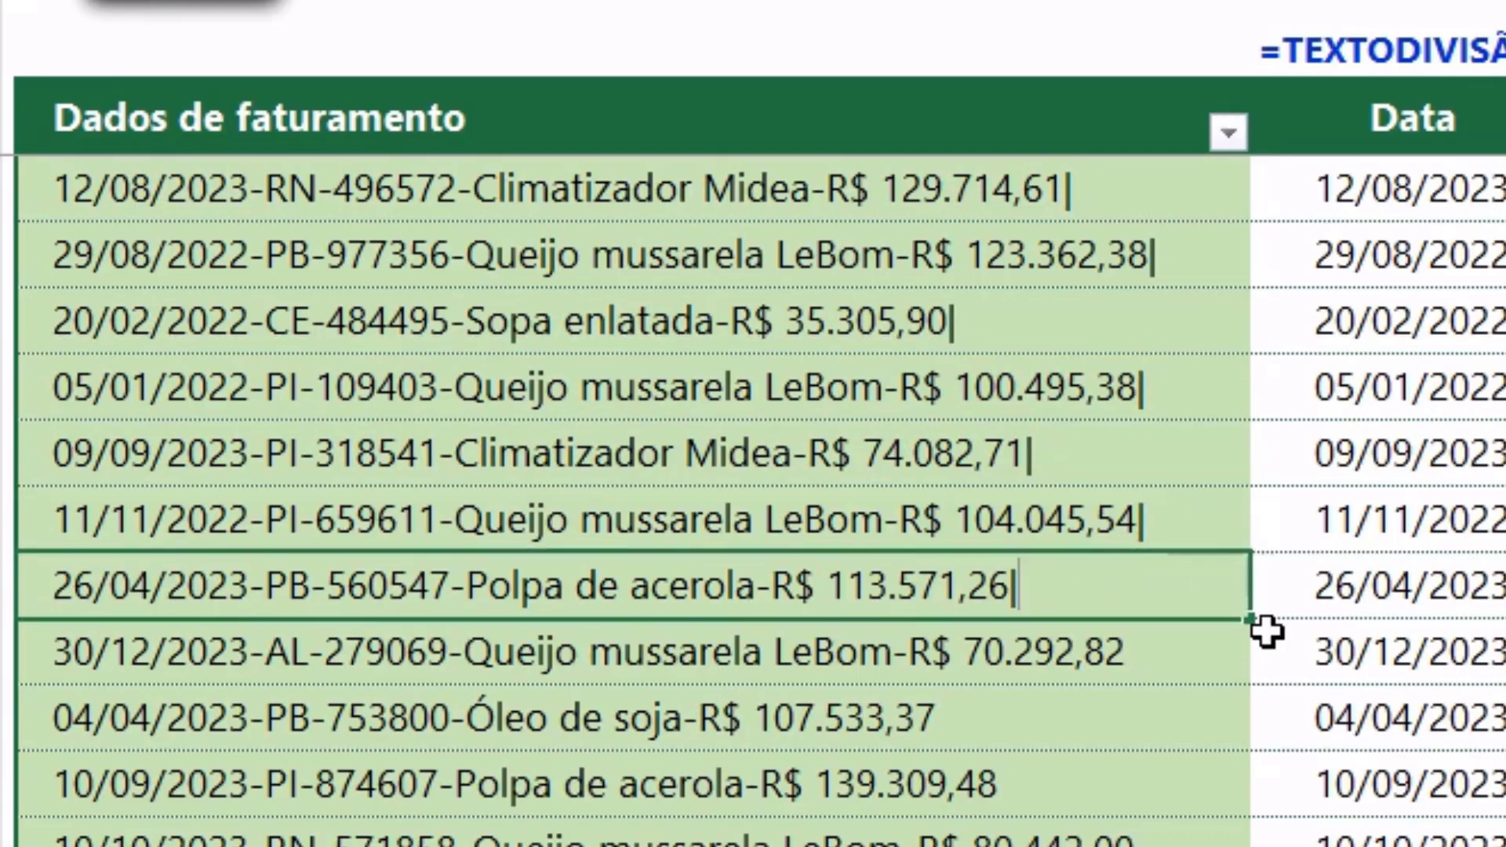
pyautogui.click(1201, 789)
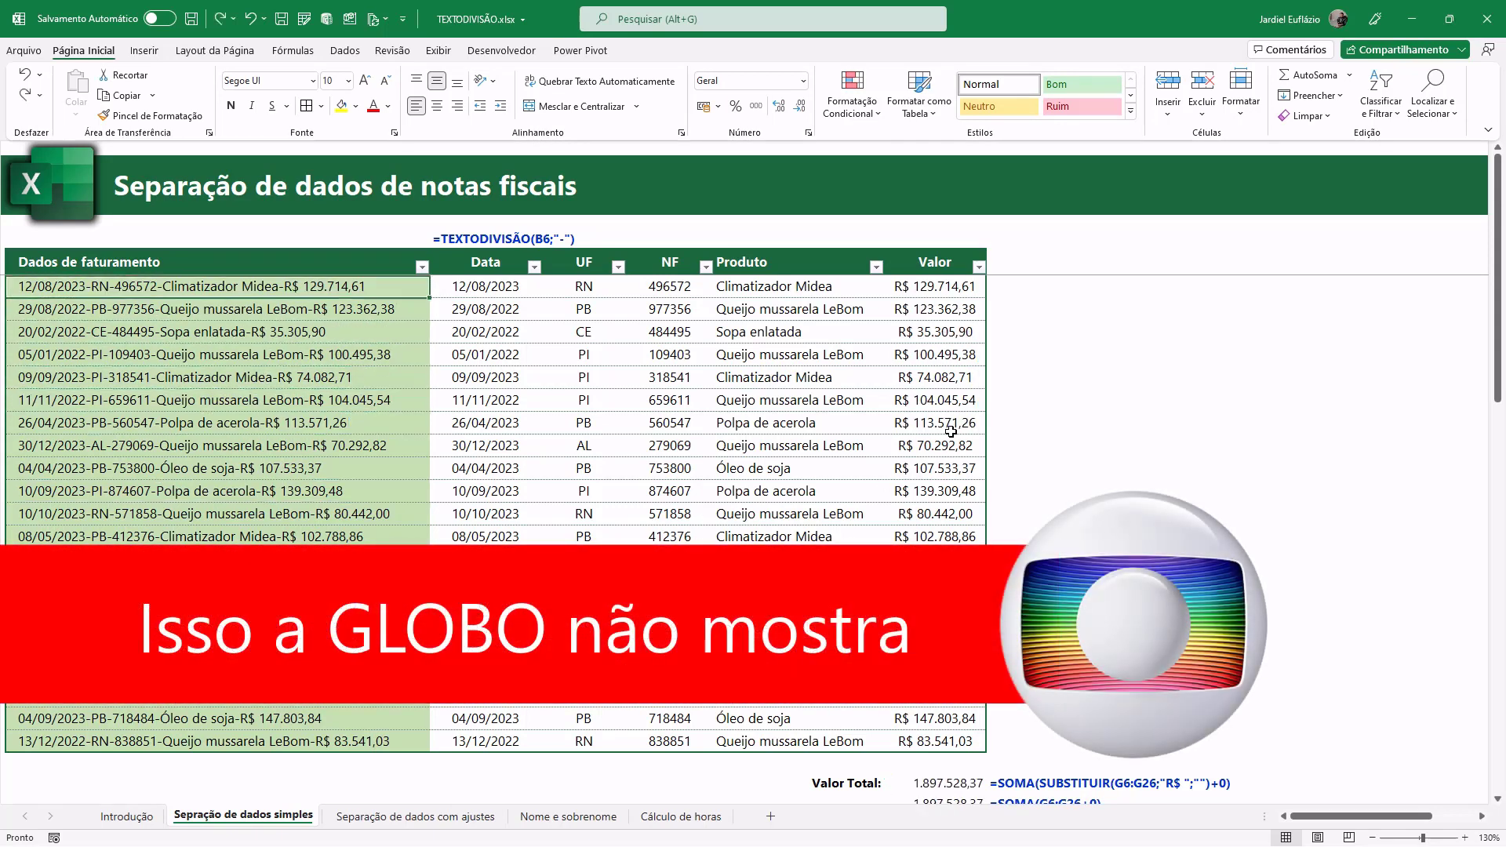
# Step: Beside Valor, enter =UNIRTEXTO("|";;B6:B26) to join all billing entries
pyautogui.click(1053, 291)
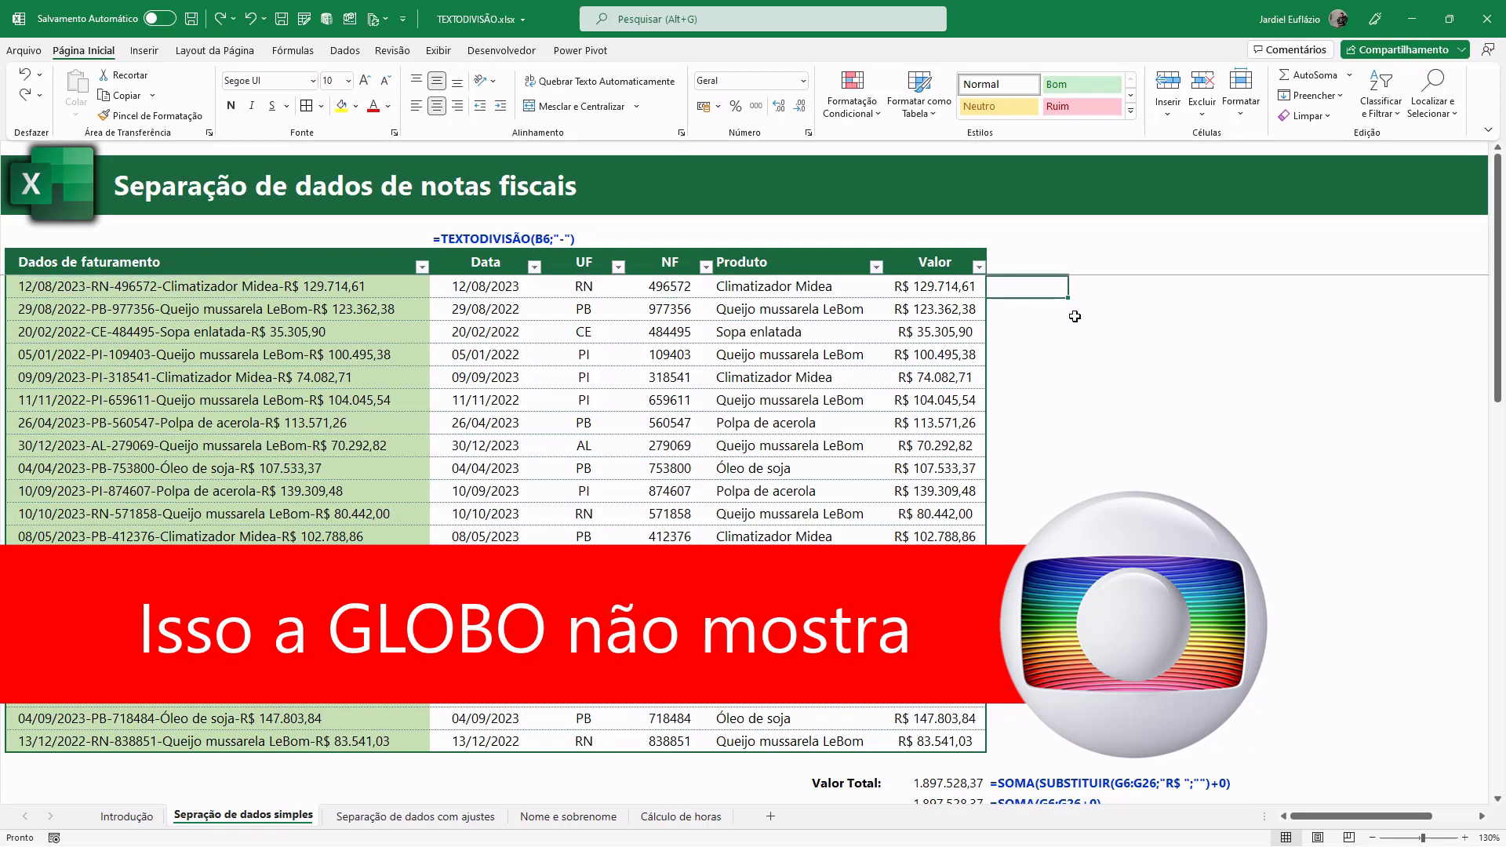
pyautogui.write('=UNI')
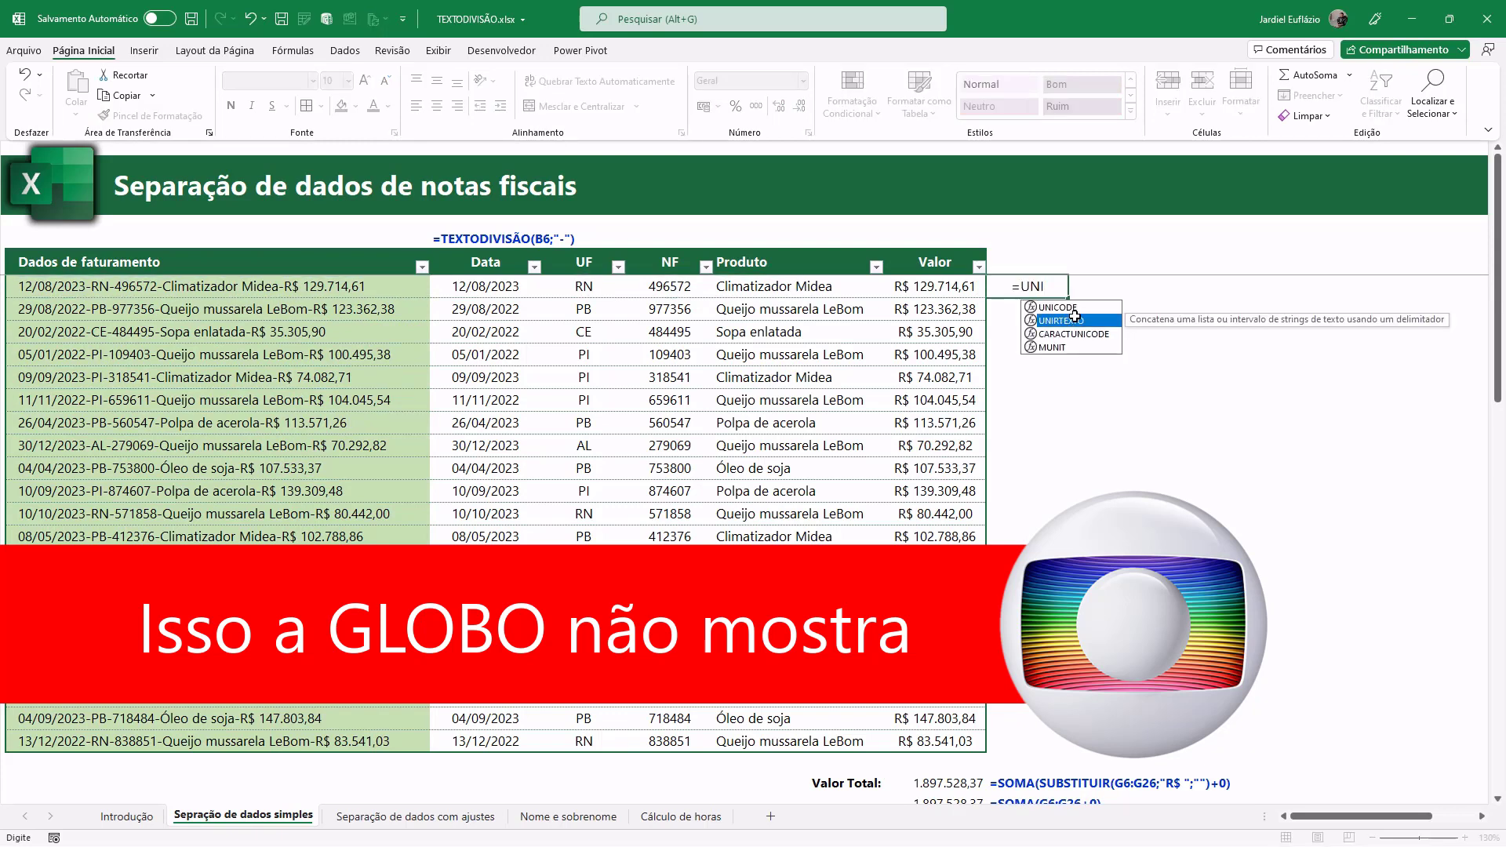
pyautogui.doubleClick(1075, 315)
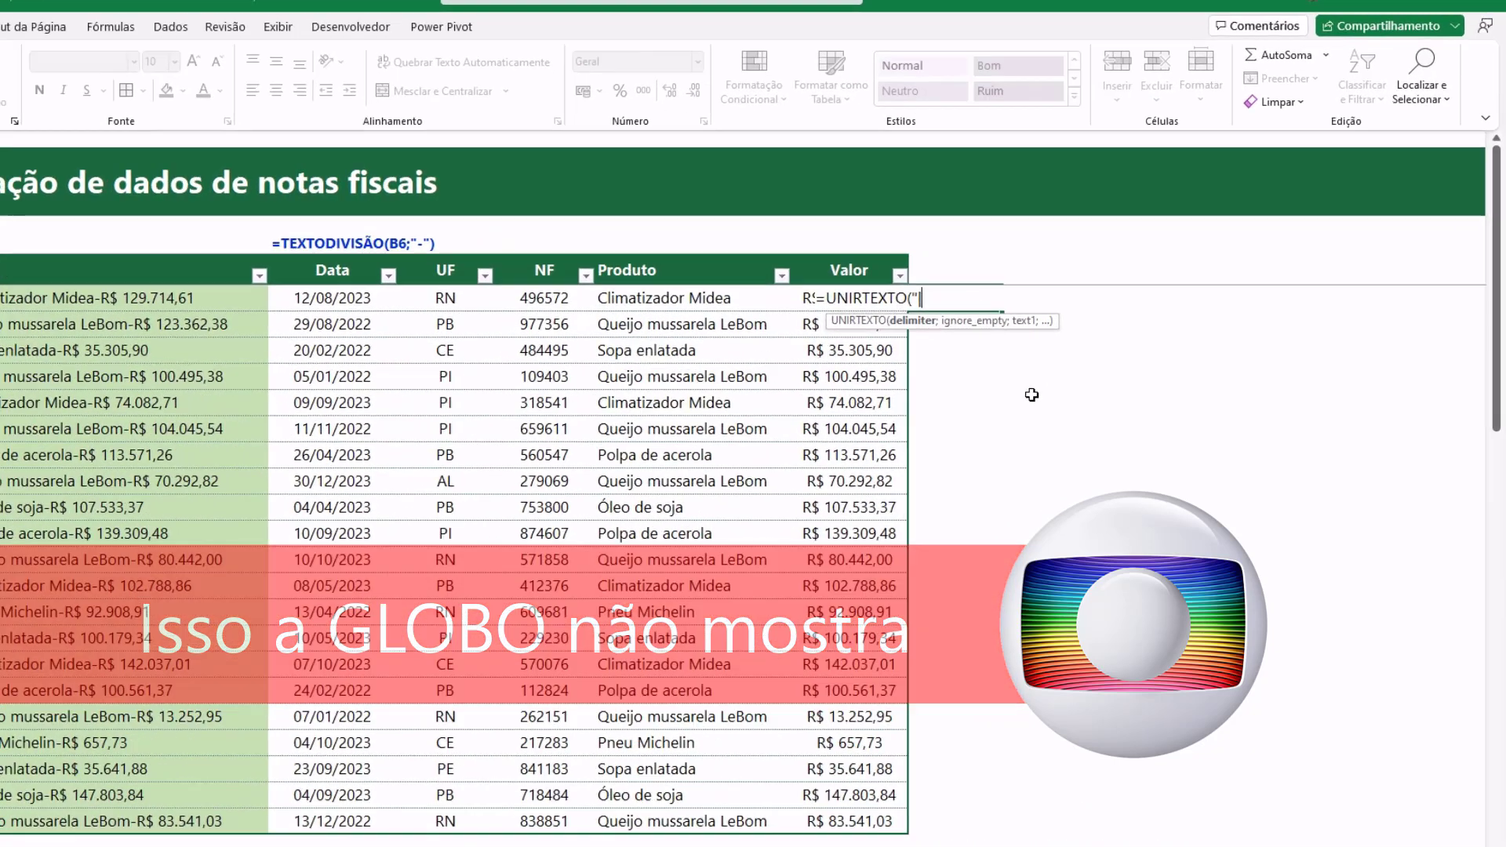
pyautogui.write('|"')
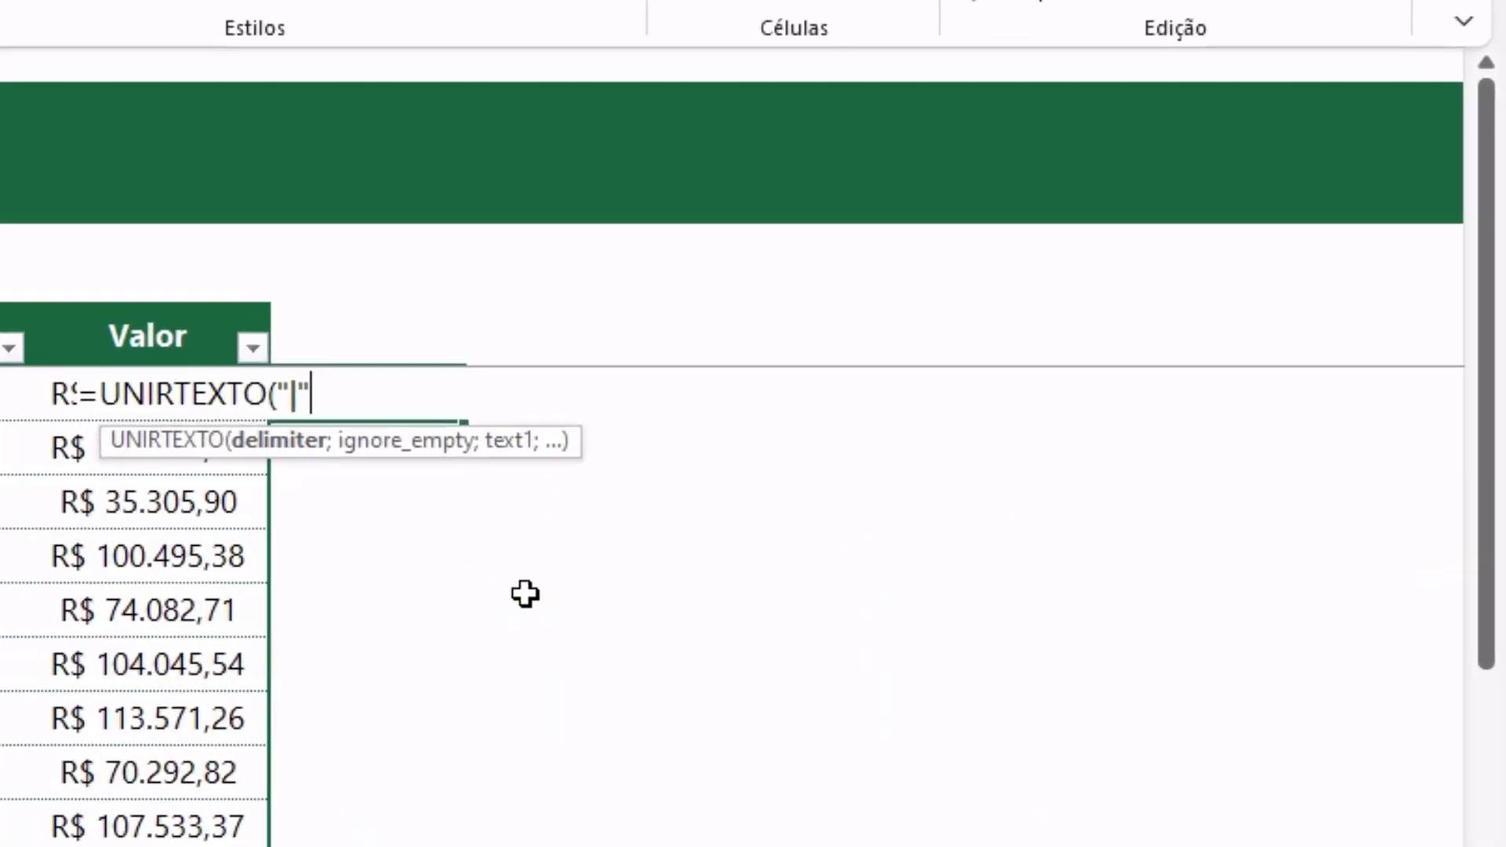
pyautogui.write(';;')
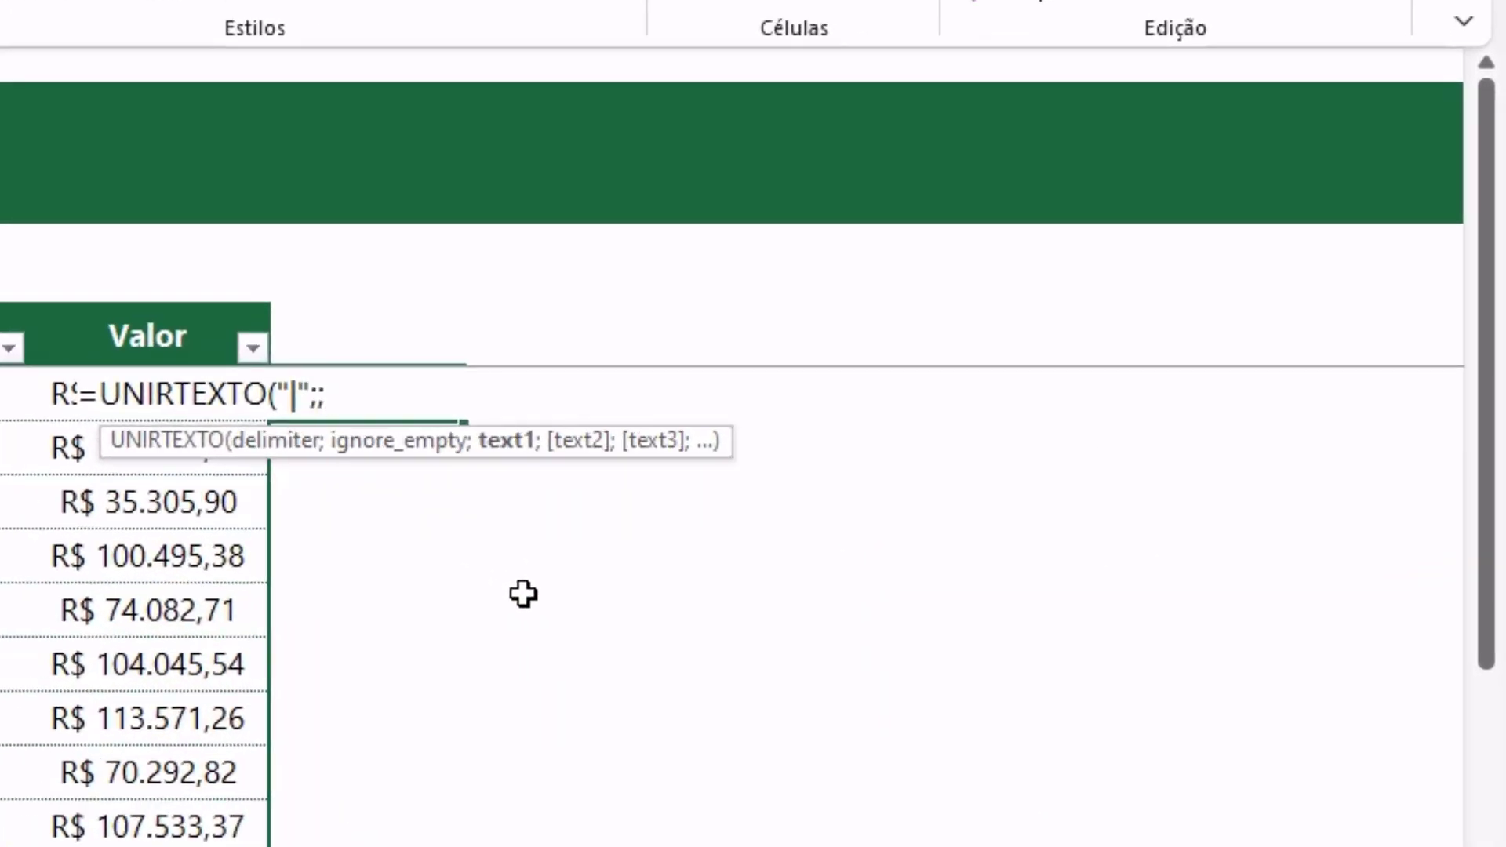
pyautogui.moveTo(354, 286); pyautogui.dragTo(354, 736)
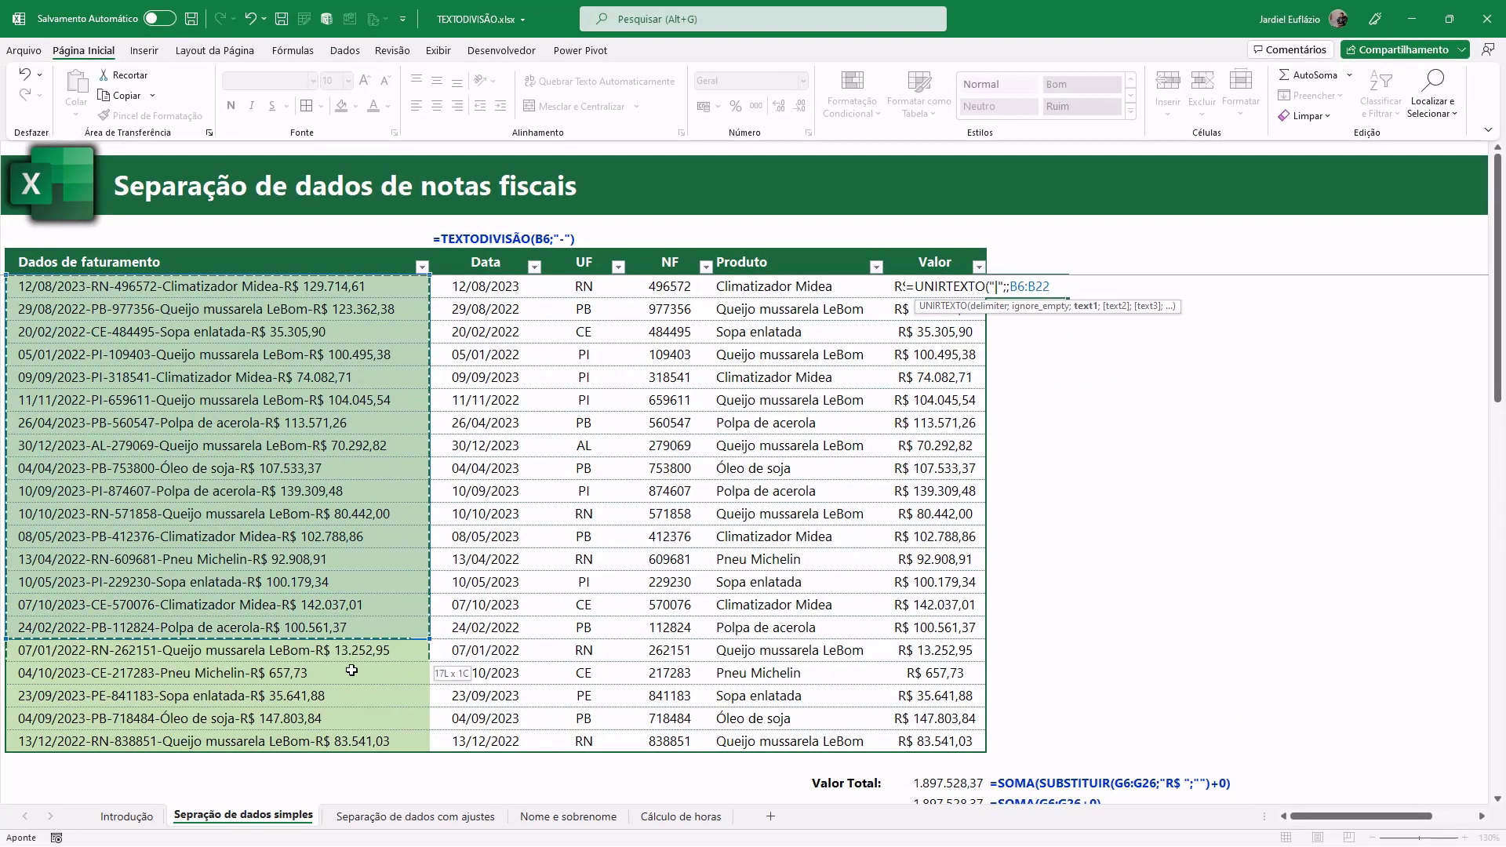
pyautogui.press('Return')
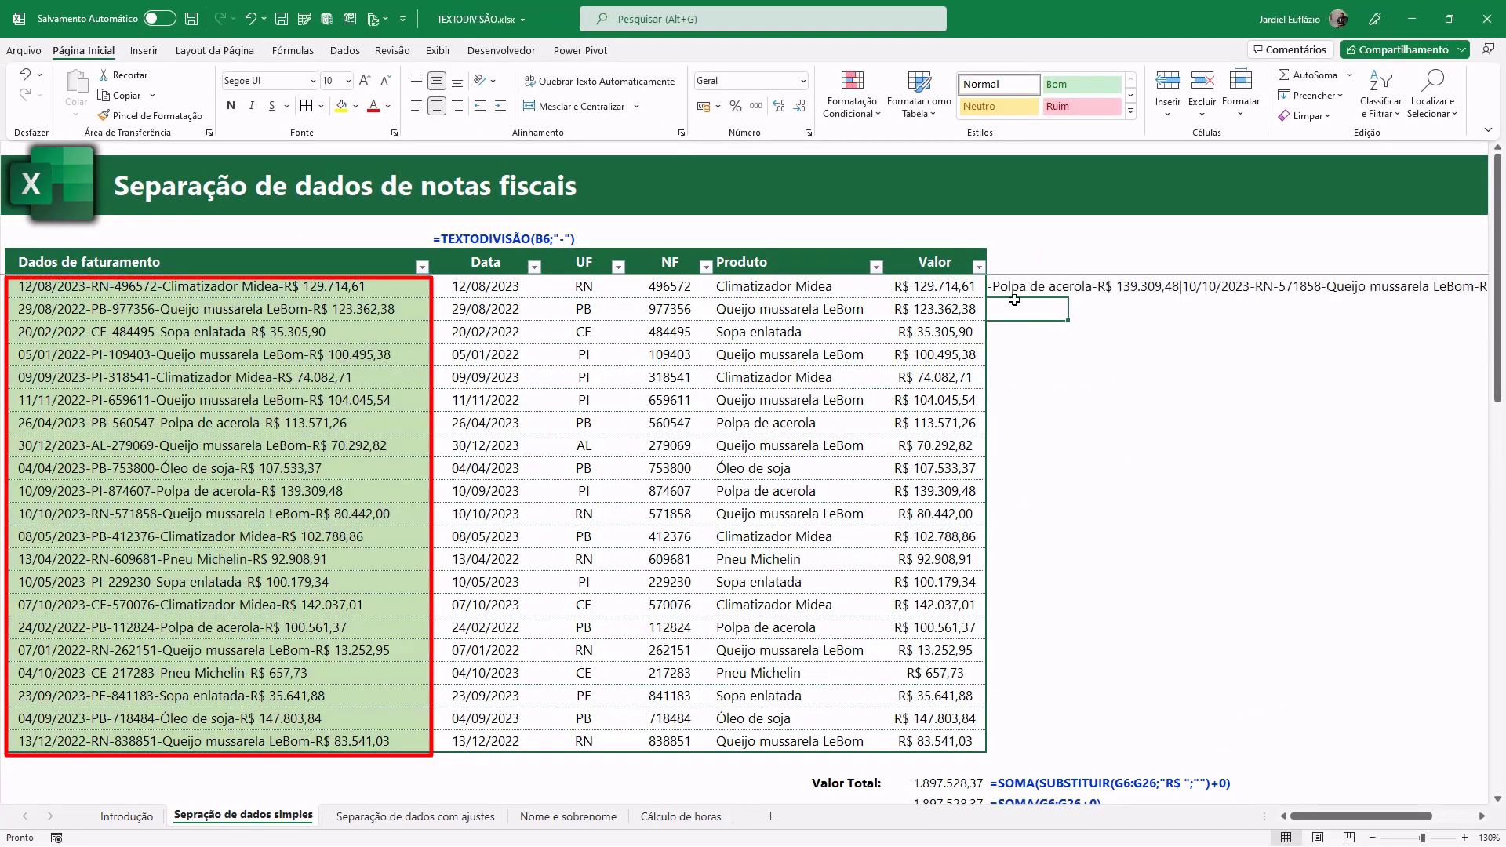
# Step: Move across the row to view the joined text running rightward
pyautogui.click(1013, 292)
pyautogui.press('Right')
pyautogui.press('Right')
pyautogui.press('Right')
pyautogui.press('Right')
pyautogui.press('Right')
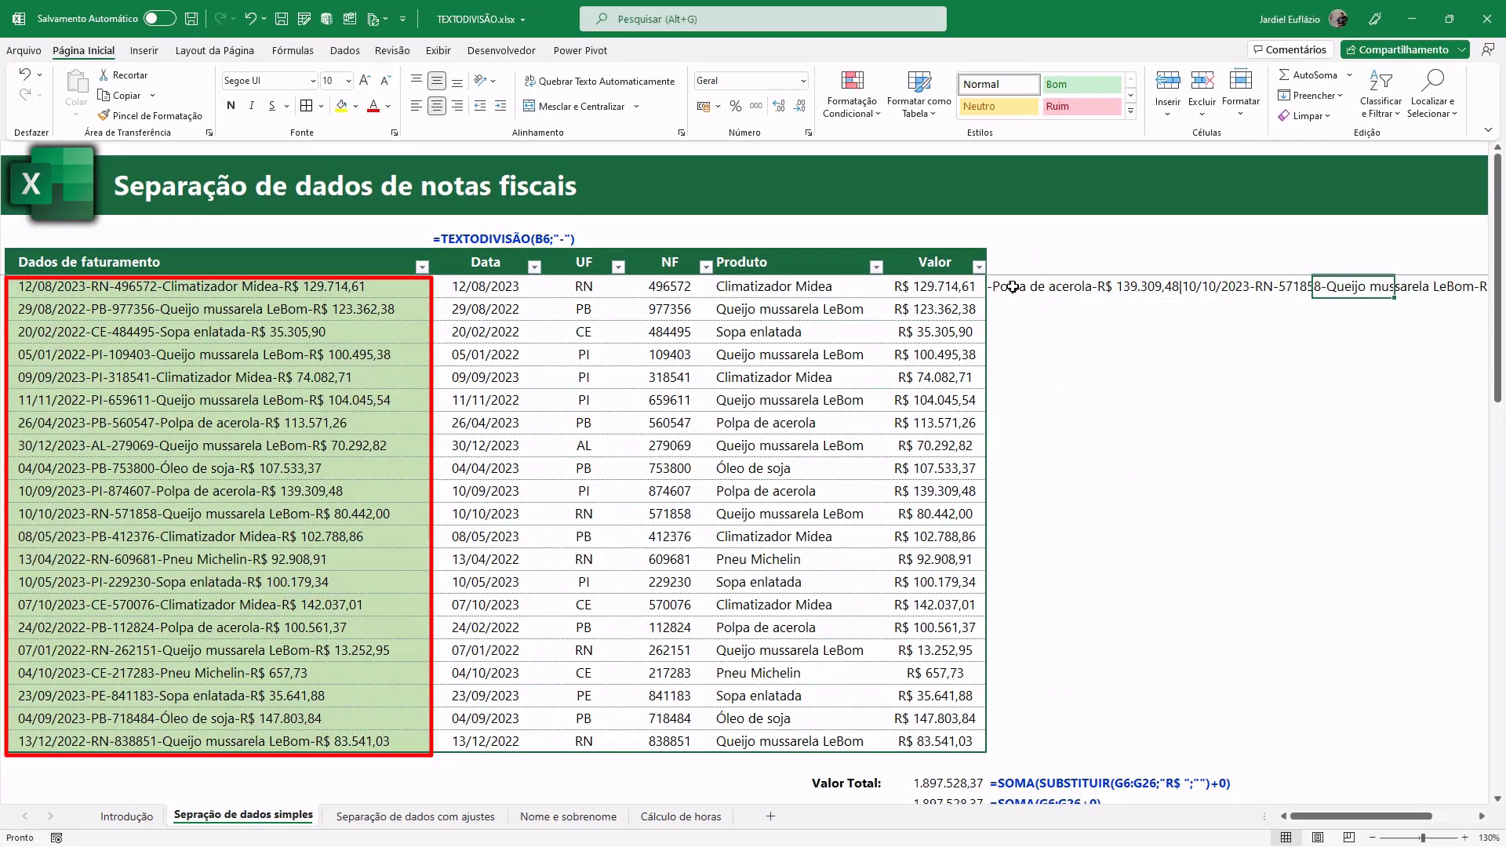
pyautogui.press('Right')
pyautogui.press('Right')
pyautogui.press('Right')
pyautogui.press('Right')
pyautogui.press('Left')
pyautogui.press('Left')
pyautogui.press('Left')
pyautogui.press('Left')
pyautogui.press('Left')
pyautogui.press('Left')
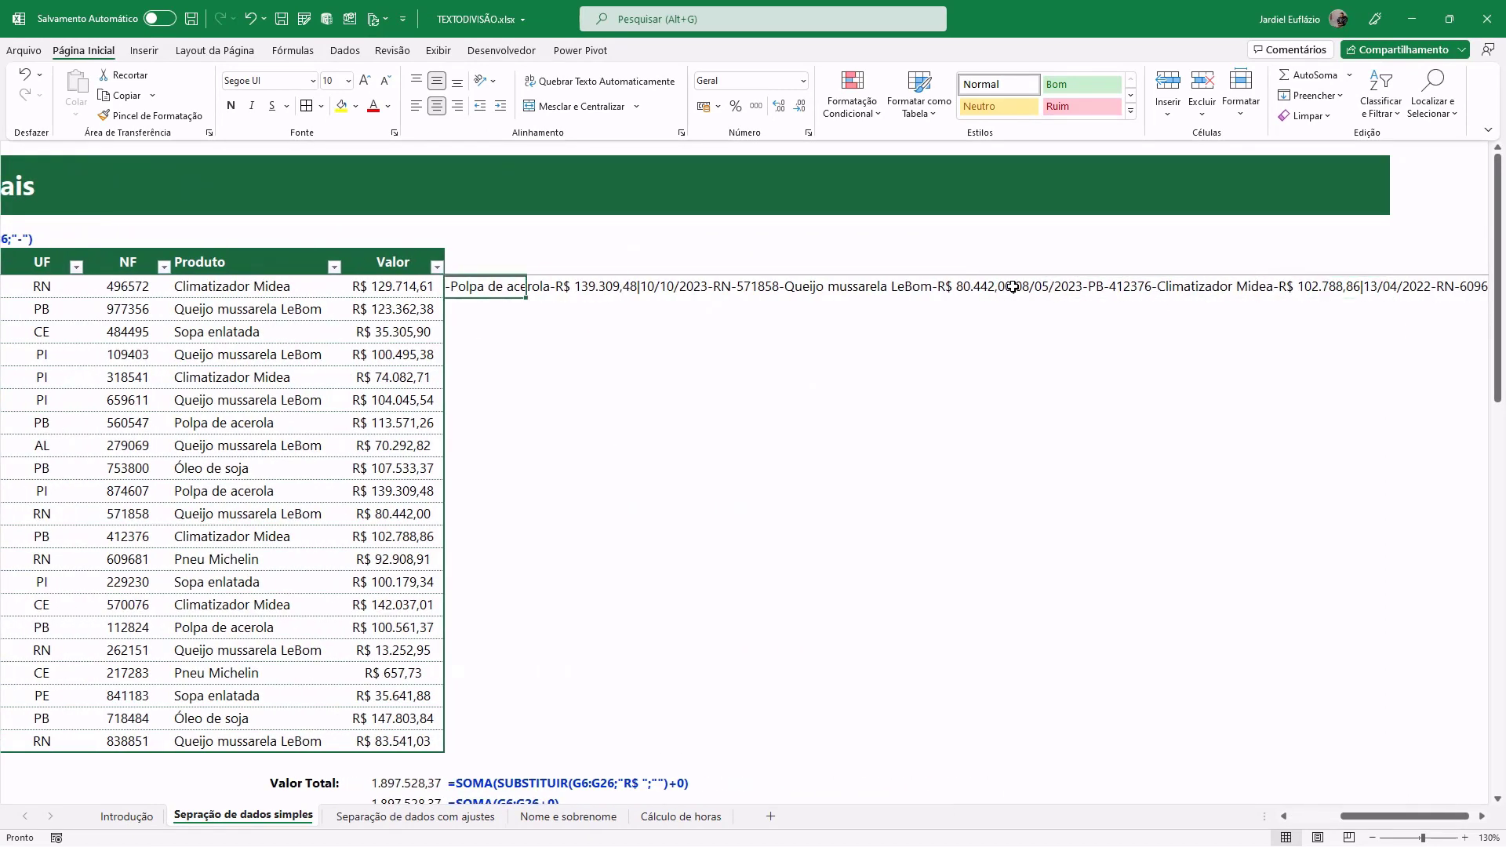
pyautogui.press('Left')
pyautogui.press('Left')
pyautogui.press('Left')
pyautogui.press('Right')
pyautogui.press('Right')
pyautogui.press('Right')
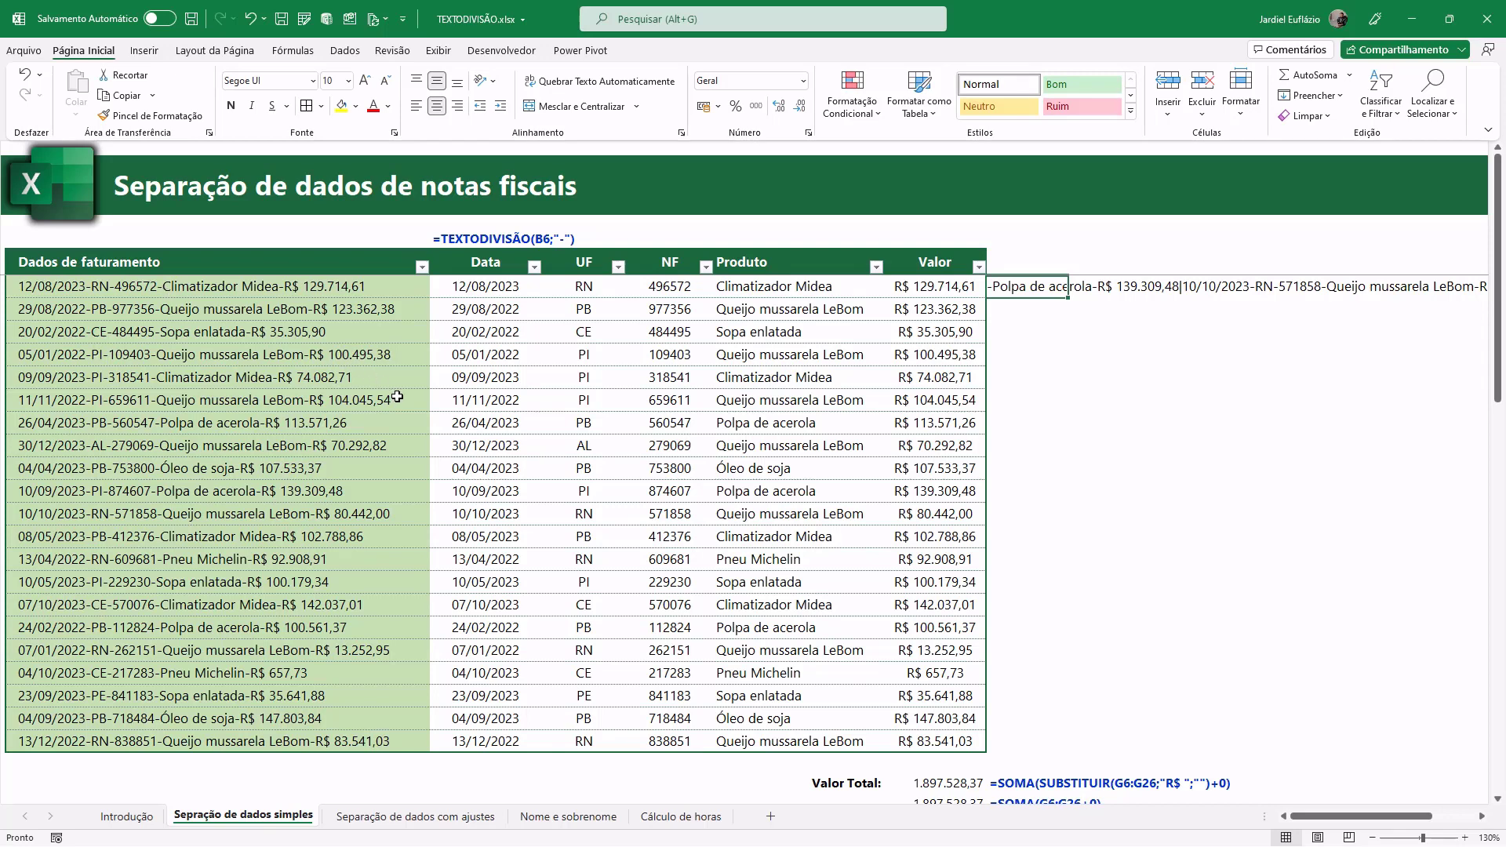
# Step: Change the joining formula to =TEXTODIVISÃO(UNIRTEXTO("|";;B6:B26);"-";"|") so all records spill
pyautogui.press('F2')
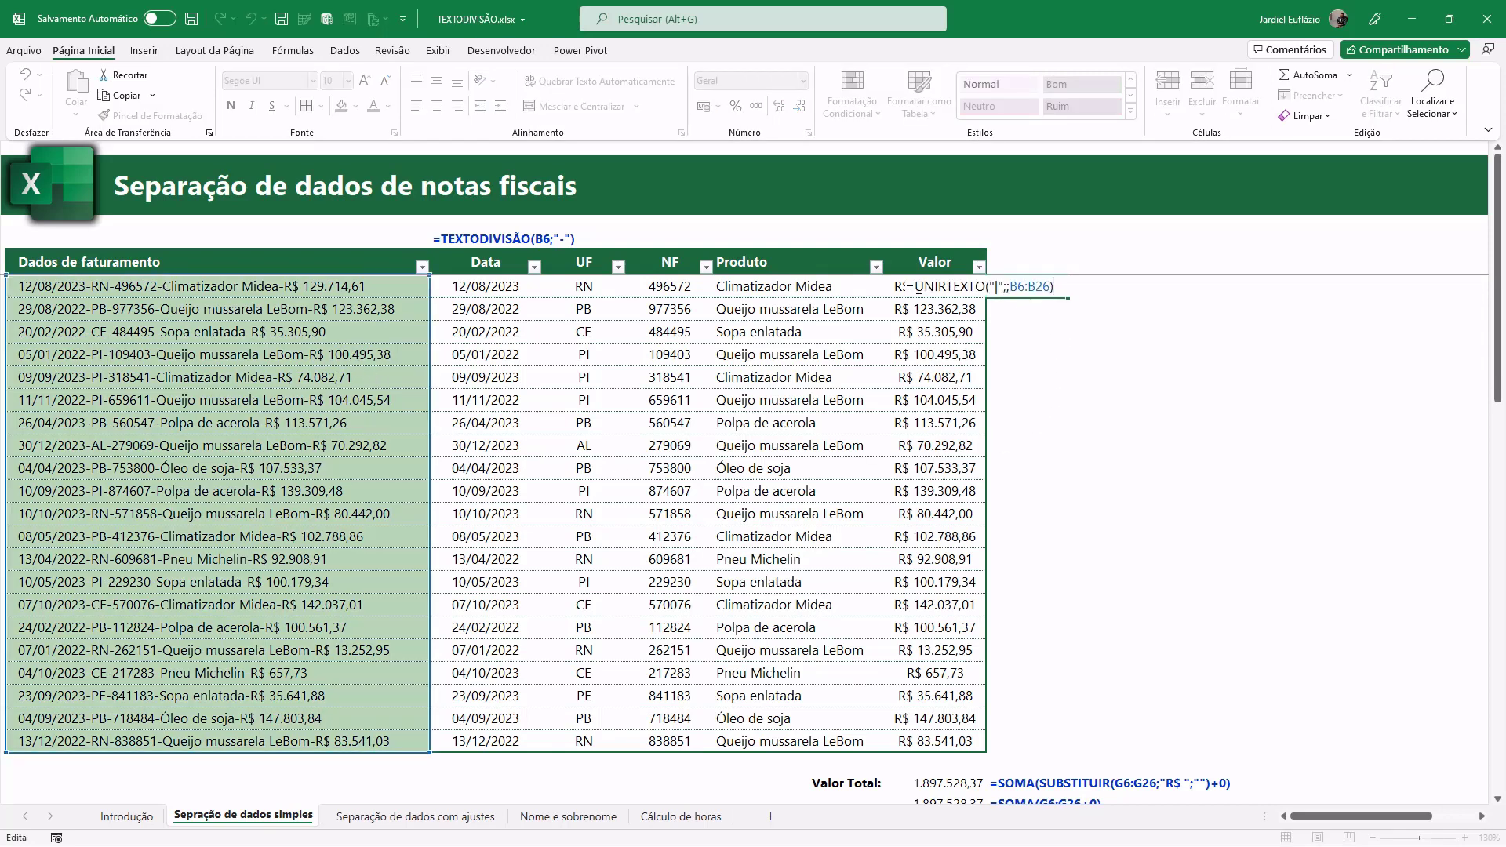
pyautogui.click(1071, 302)
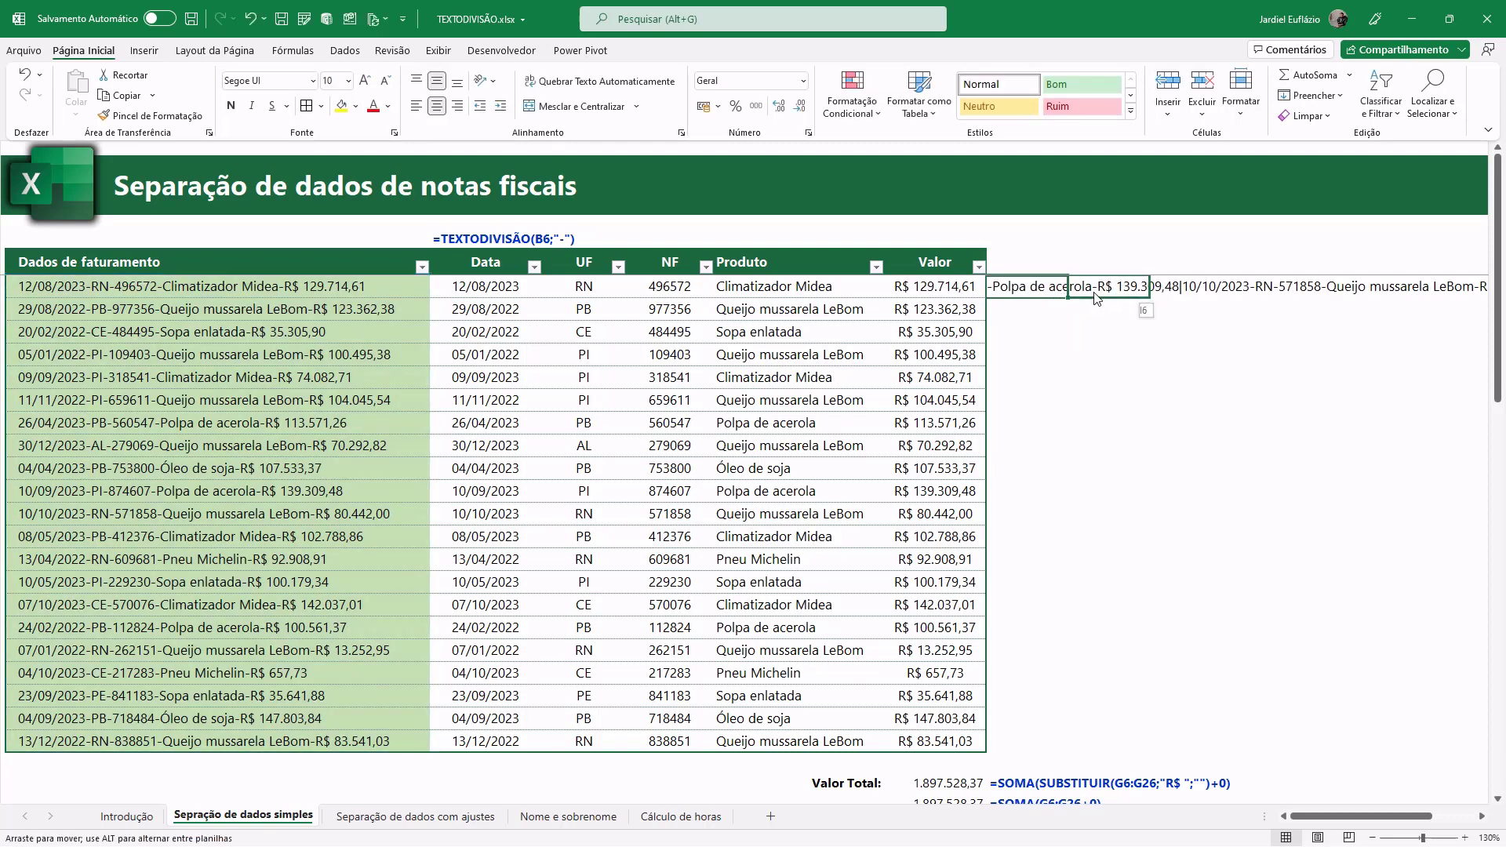
pyautogui.press('Escape')
pyautogui.press('F2')
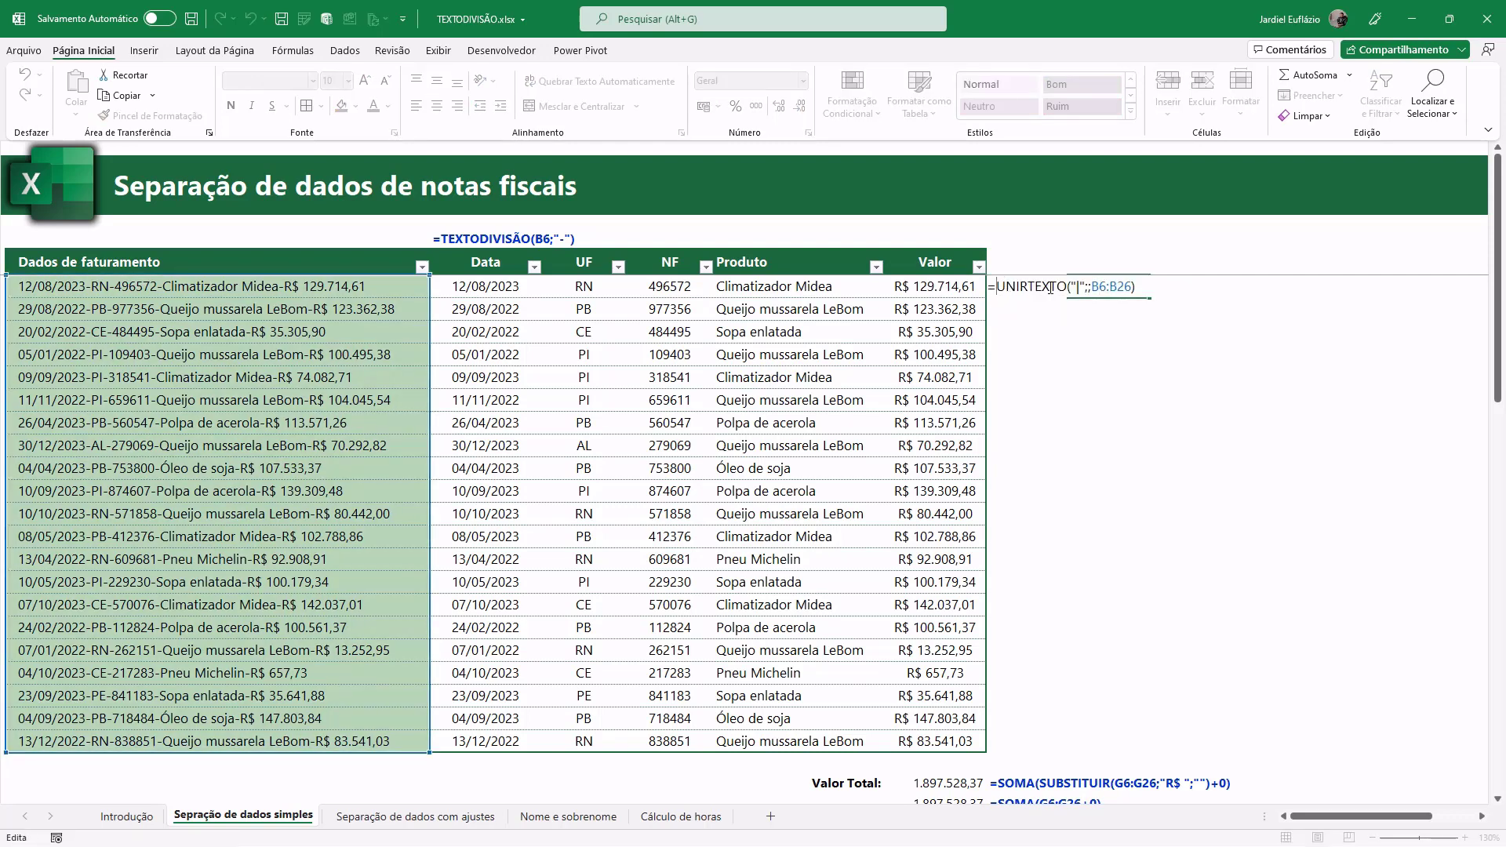
pyautogui.write('TEX')
pyautogui.press('Down')
pyautogui.press('Down')
pyautogui.press('Down')
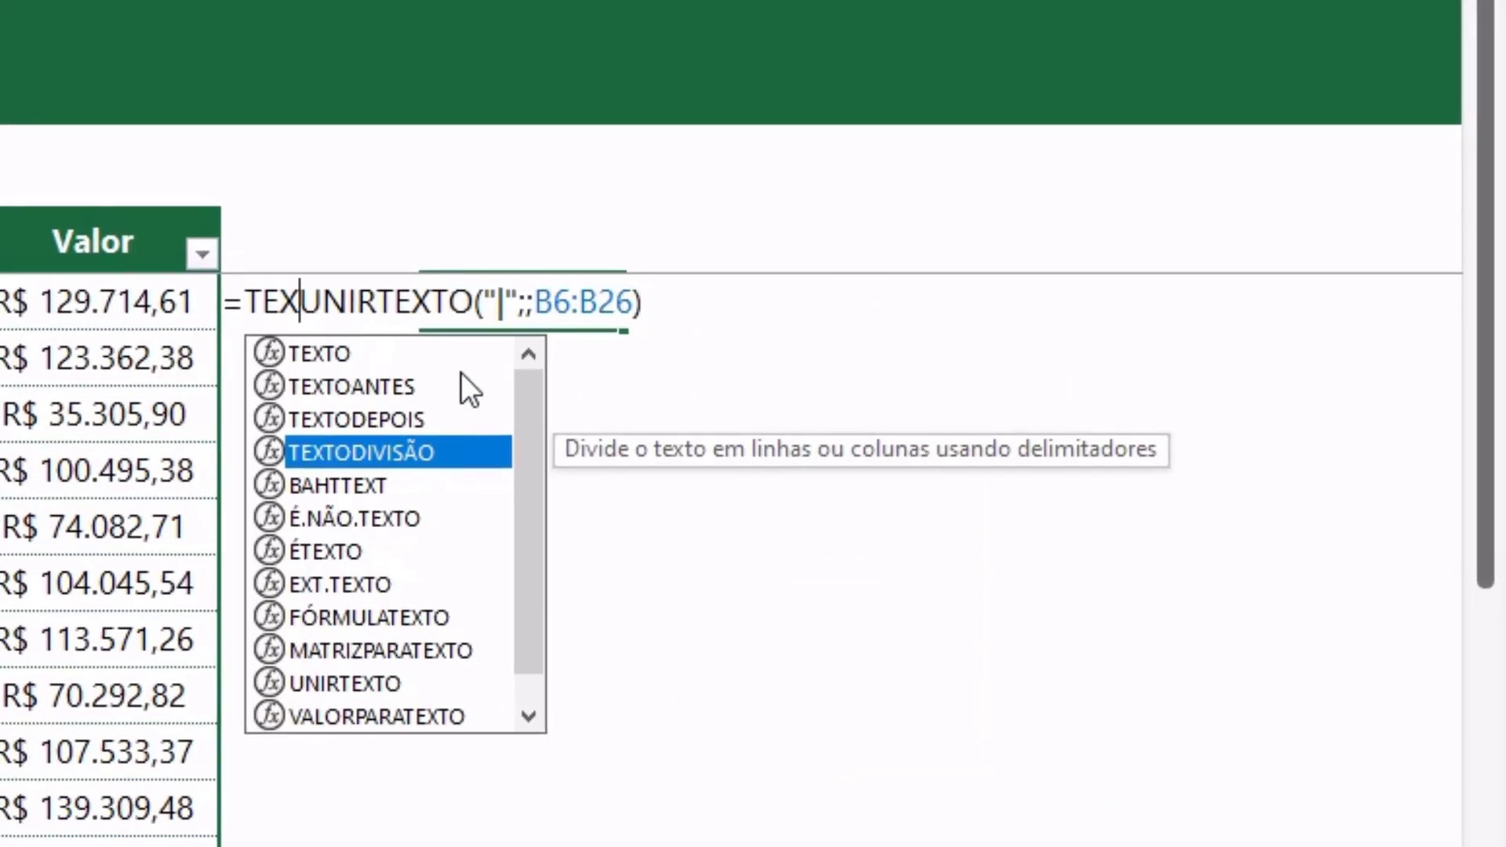
pyautogui.press('Tab')
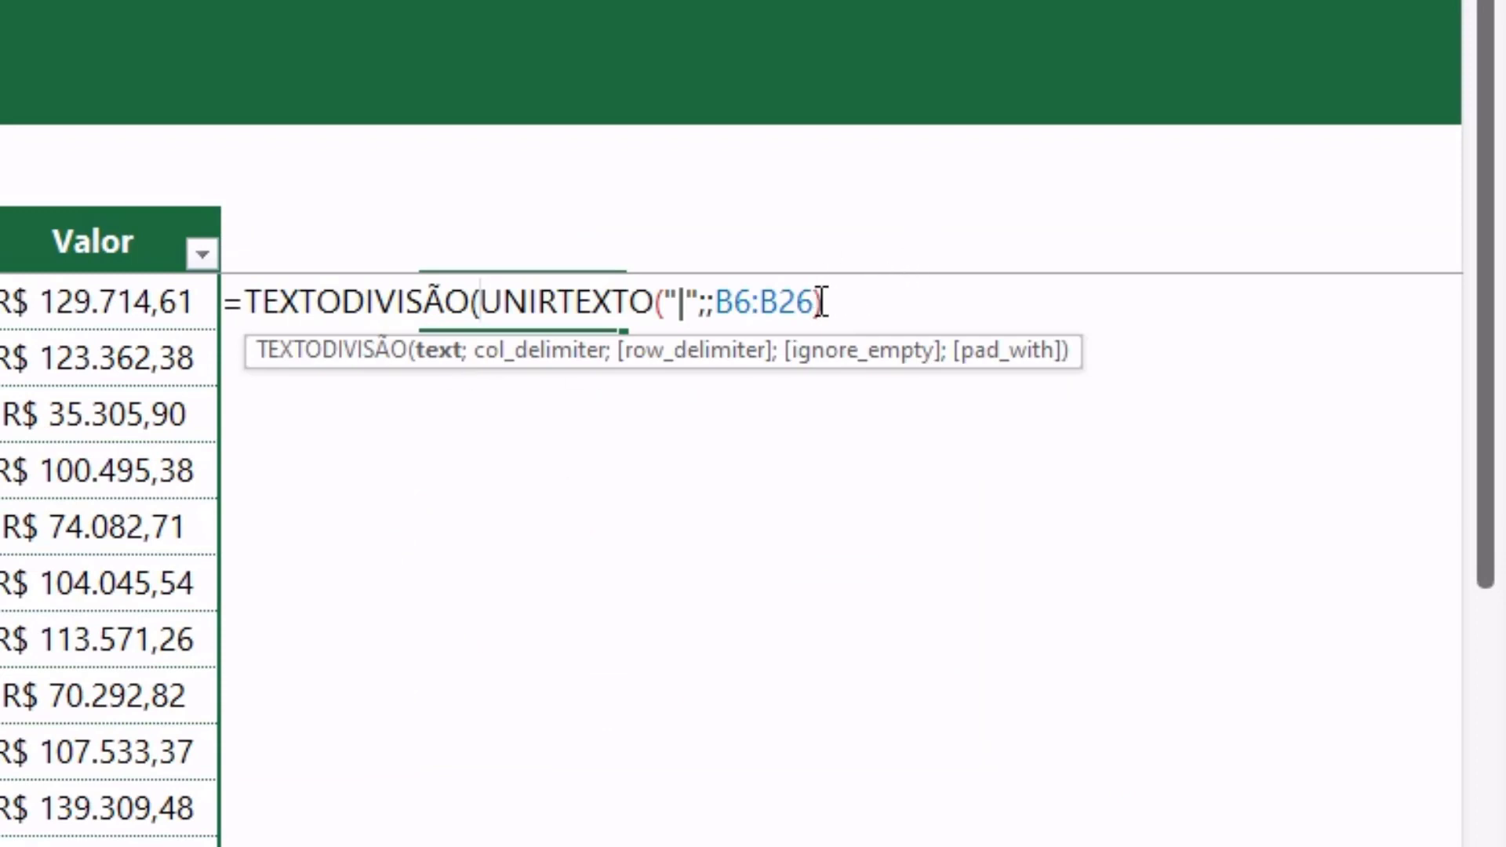
pyautogui.click(821, 302)
pyautogui.write(';')
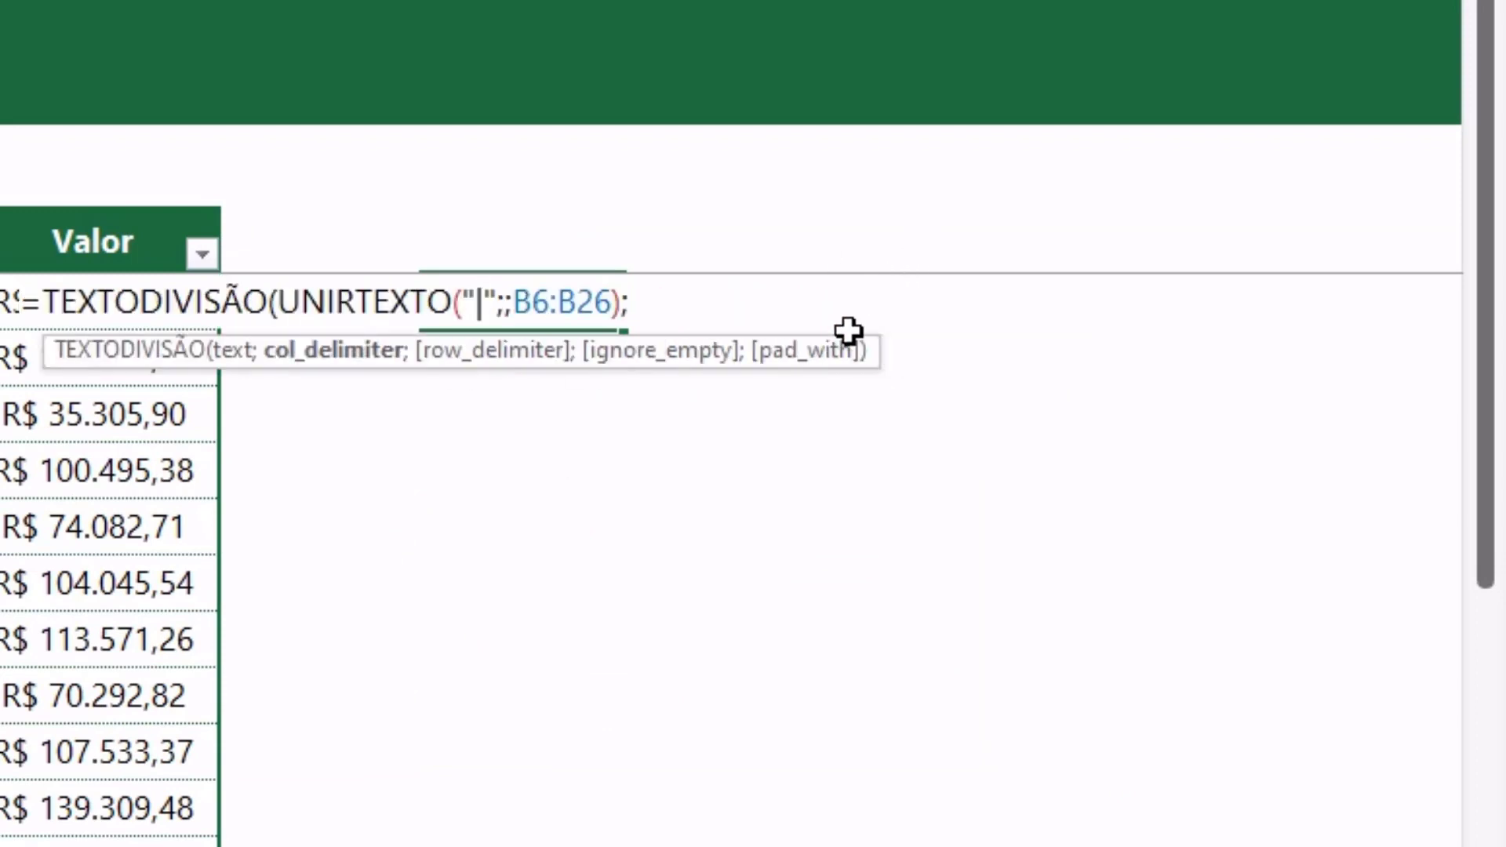
pyautogui.write('"')
pyautogui.write('-";')
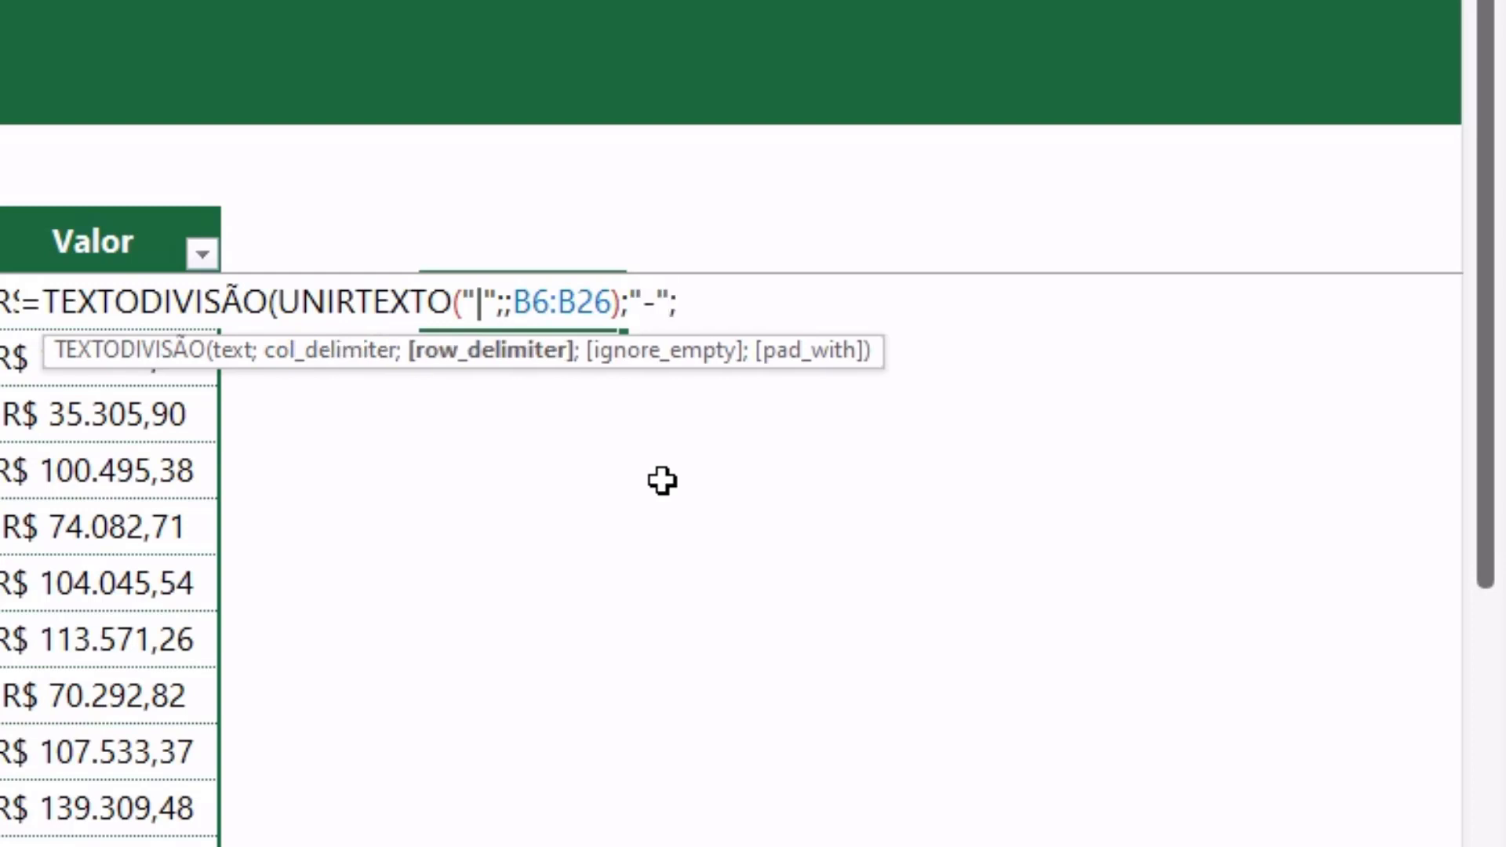
pyautogui.write('"')
pyautogui.write('|')
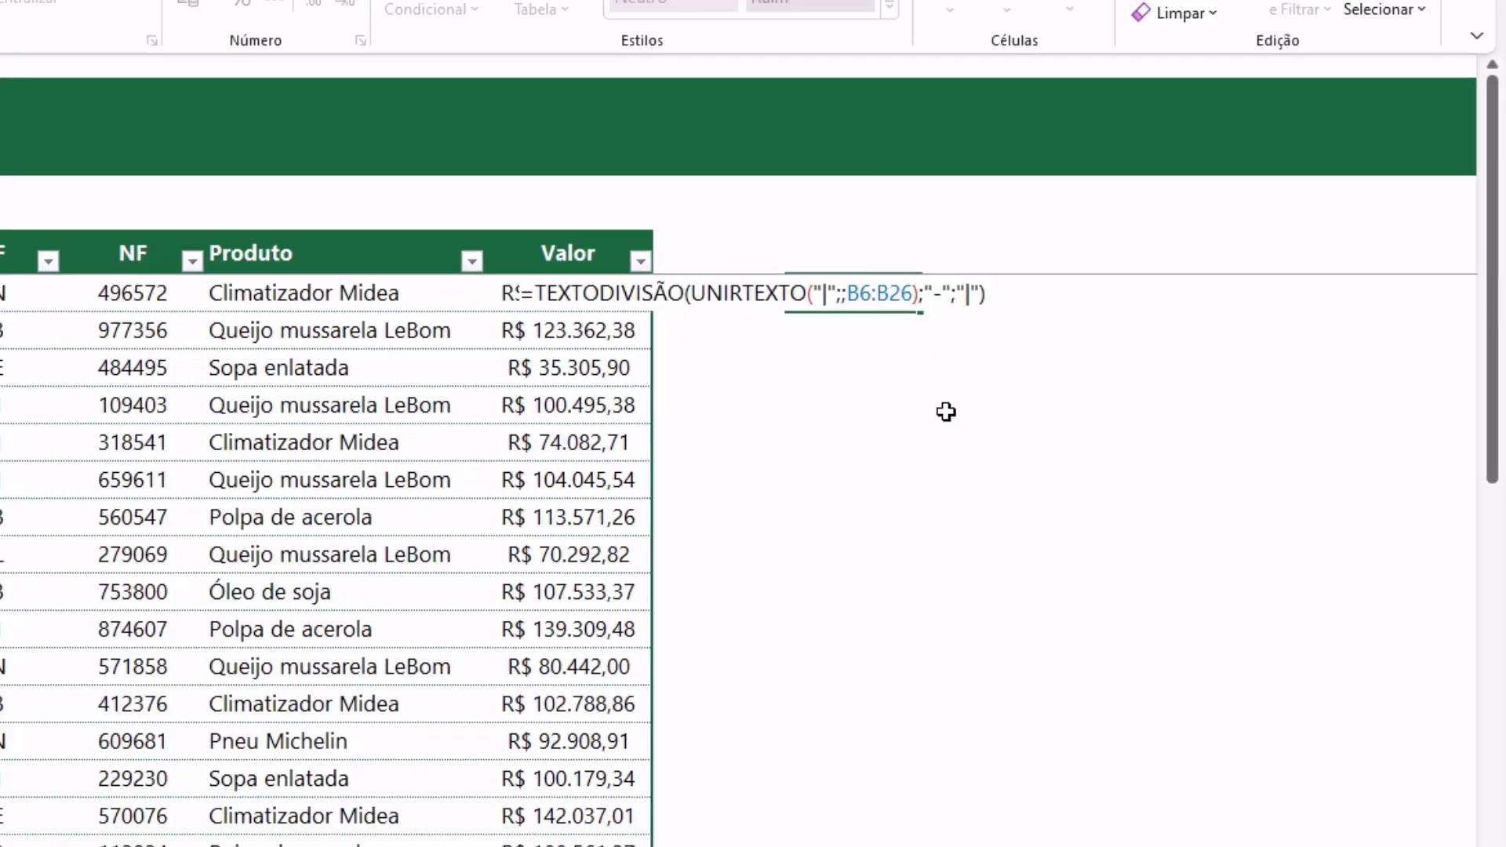
pyautogui.press('Return')
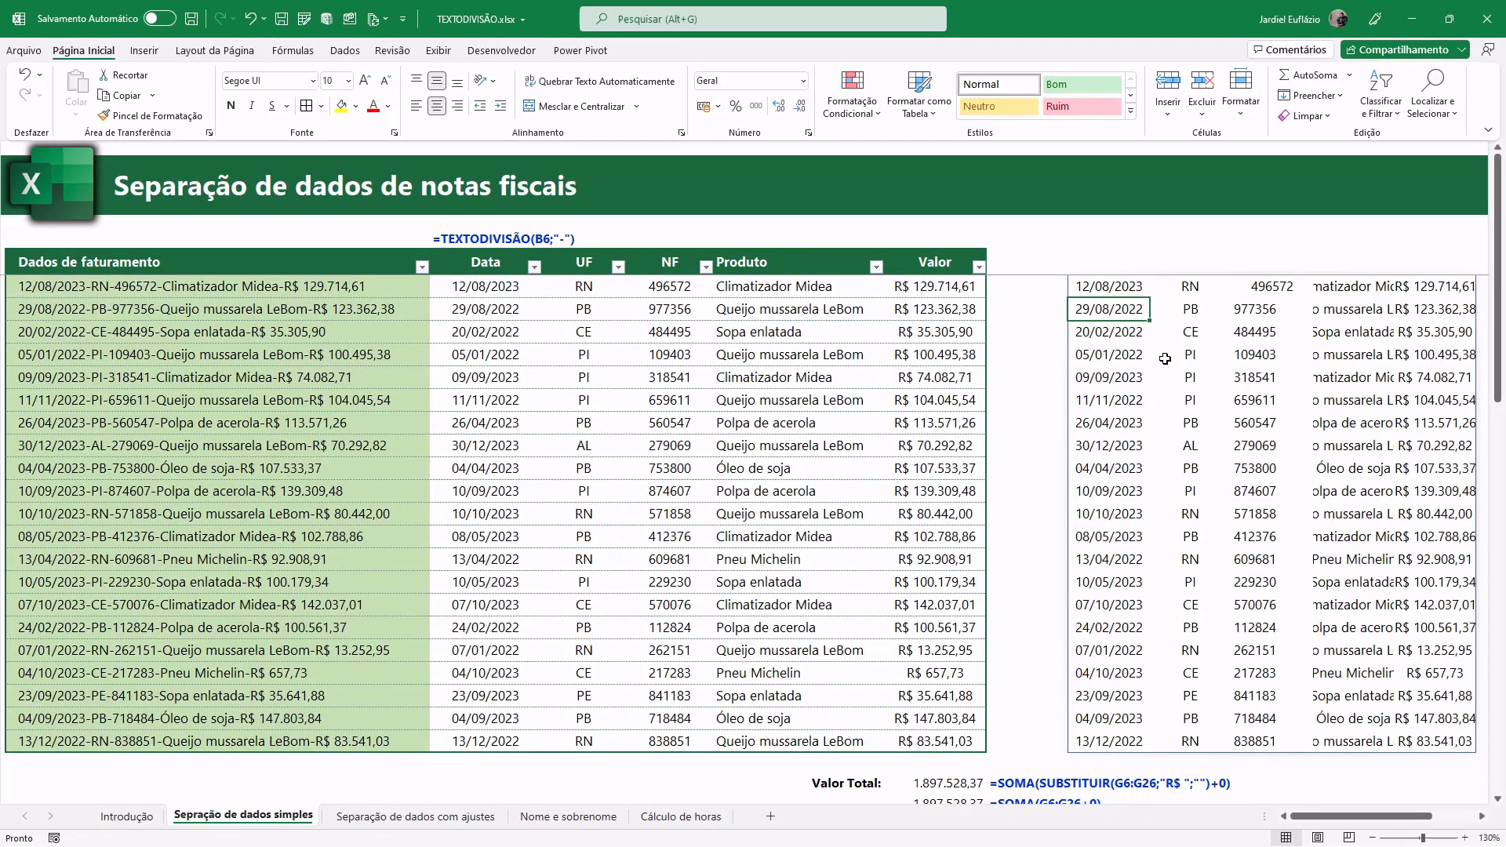
# Step: Review the spilled block's formula and leave it unchanged
pyautogui.hscroll(5, 1165, 358)
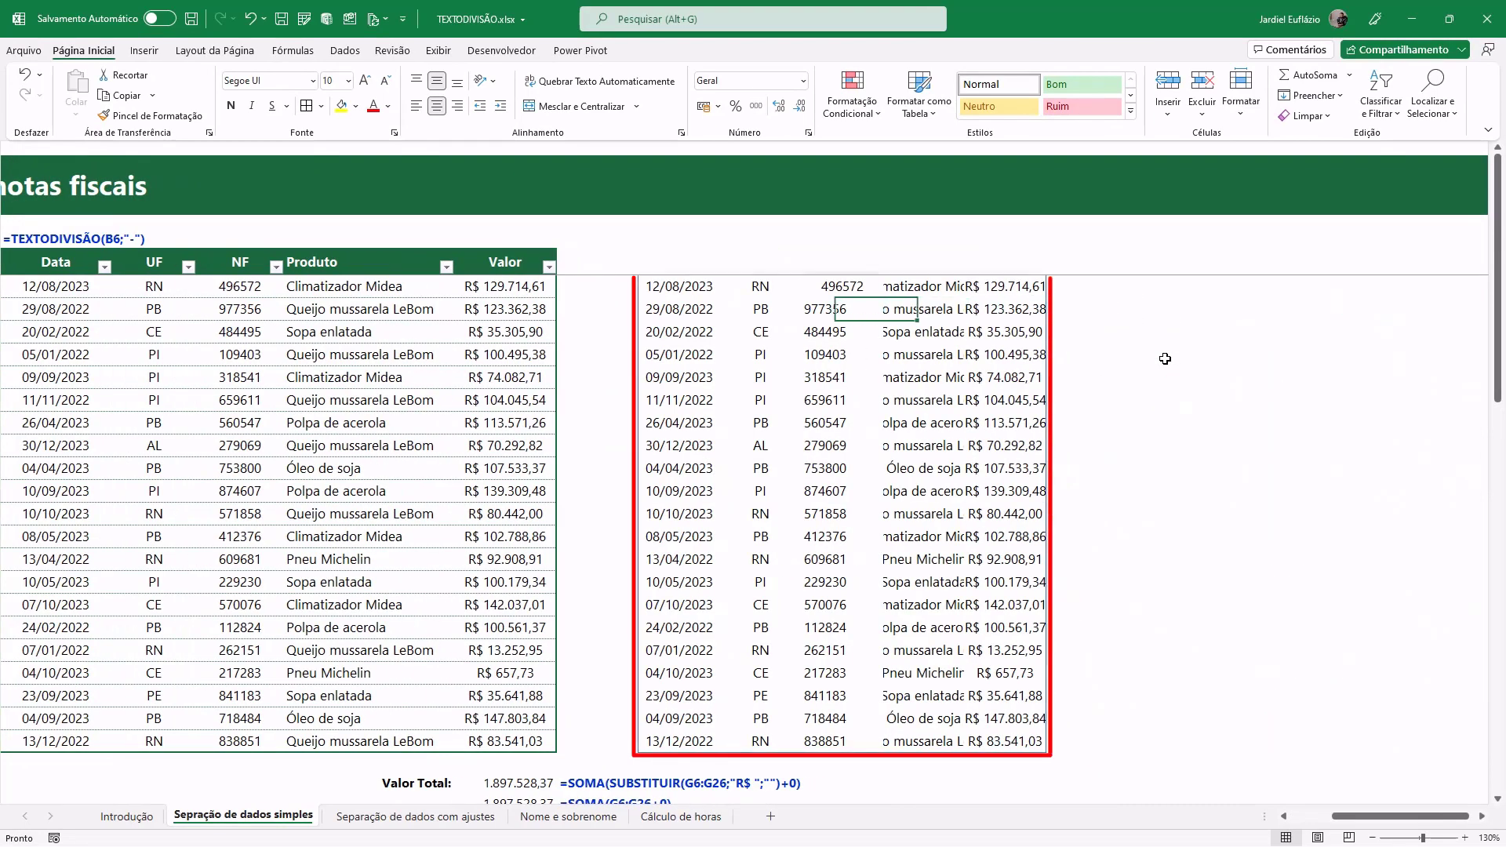
pyautogui.press('Up')
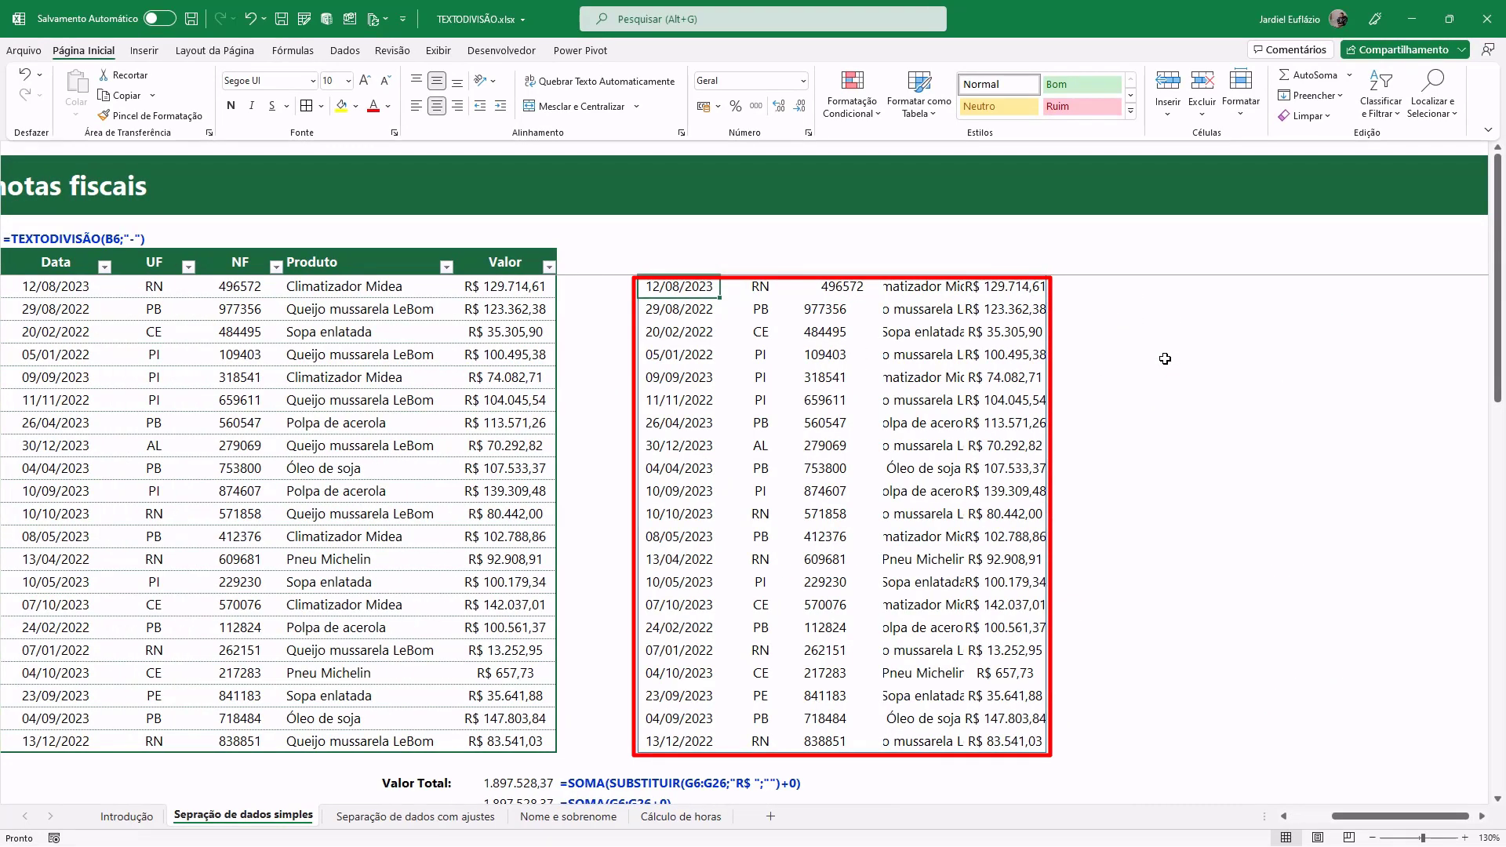
pyautogui.press('F2')
pyautogui.moveTo(769, 290)
pyautogui.mouseDown()
pyautogui.moveTo(560, 264)
pyautogui.moveTo(553, 234)
pyautogui.mouseUp()
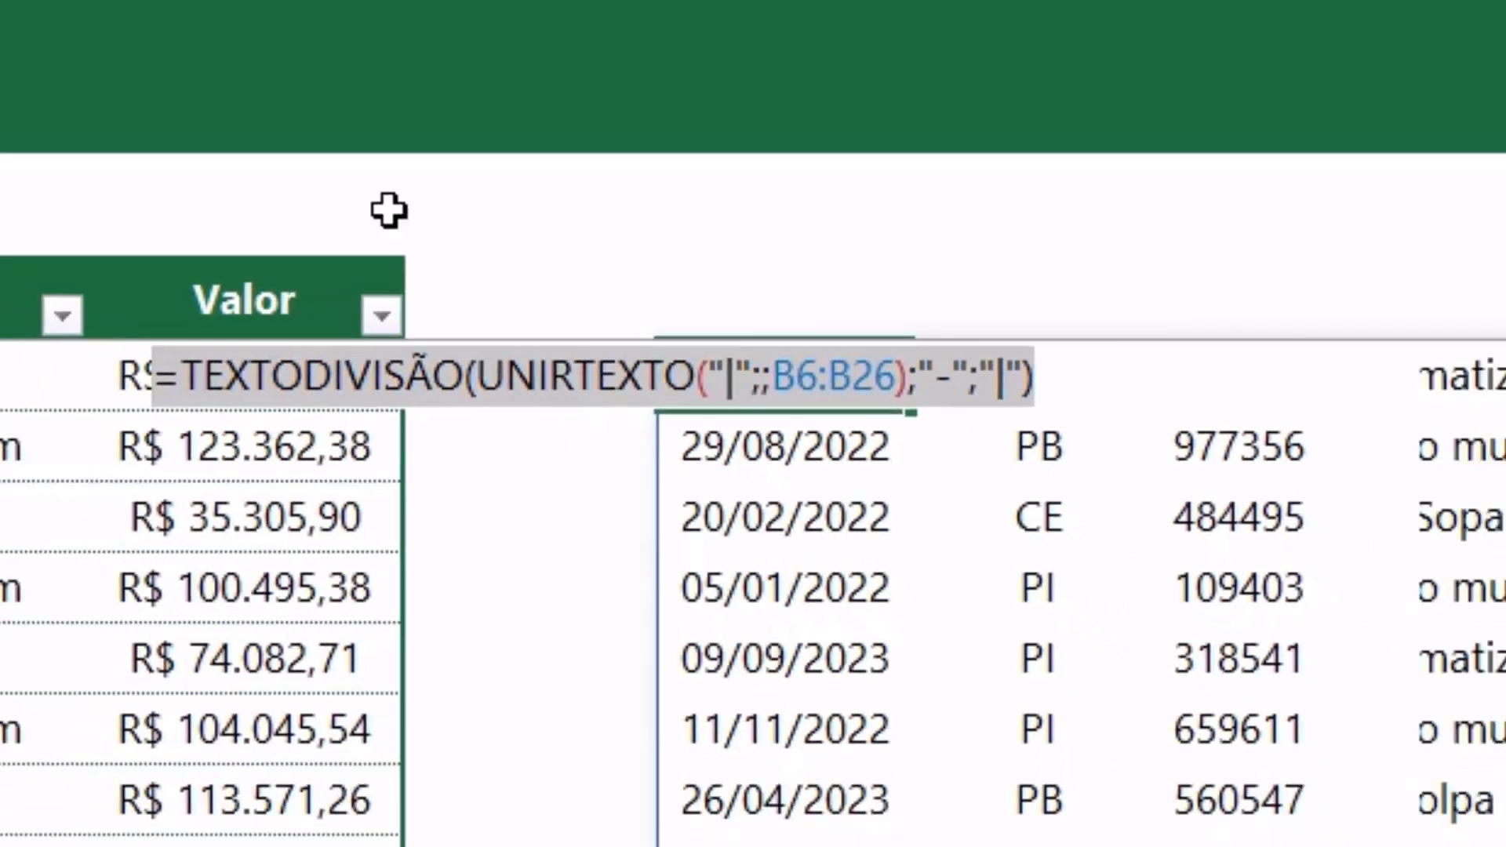
pyautogui.press('Escape')
# Step: Clear the per-row split formulas in rows 7–26 of the table
pyautogui.hscroll(-5, 560, 223)
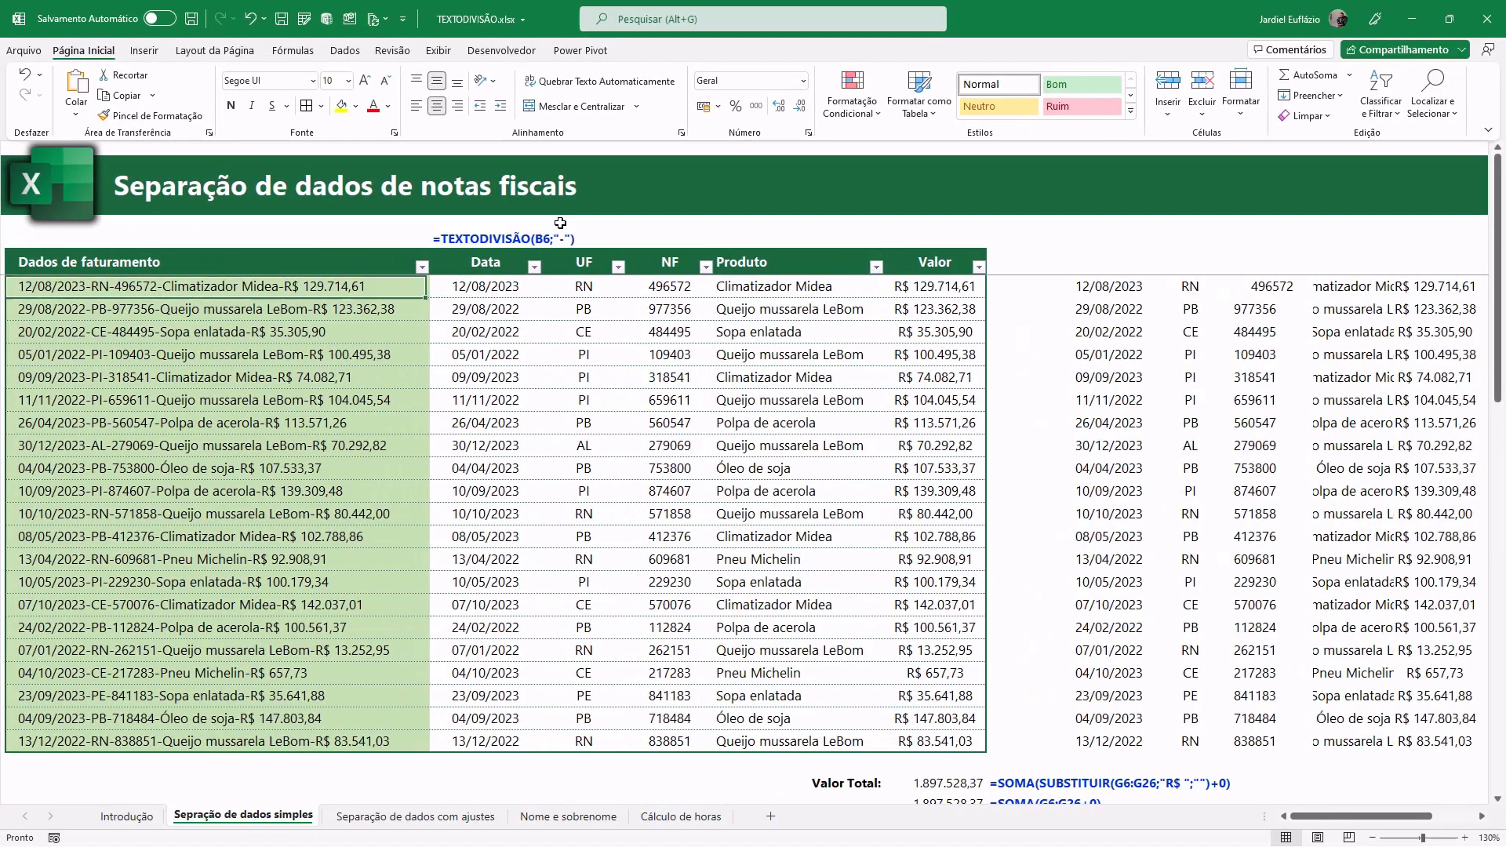
pyautogui.press('Right')
pyautogui.press('Down')
pyautogui.hotkey('ctrl', 'shift', 'Right')
pyautogui.hotkey('ctrl', 'shift', 'Down')
pyautogui.press('Delete')
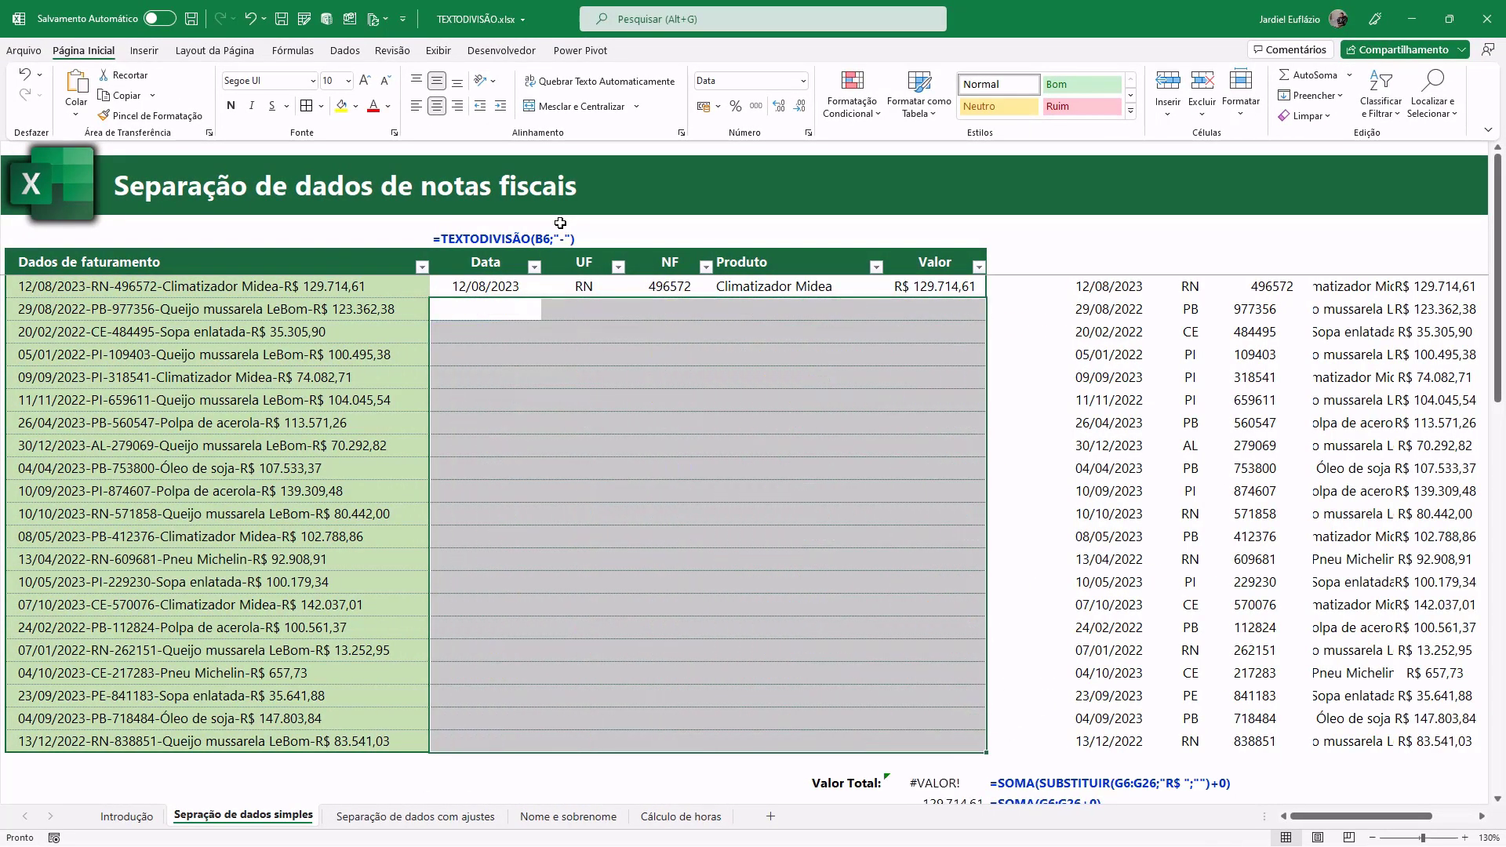
pyautogui.press('Up')
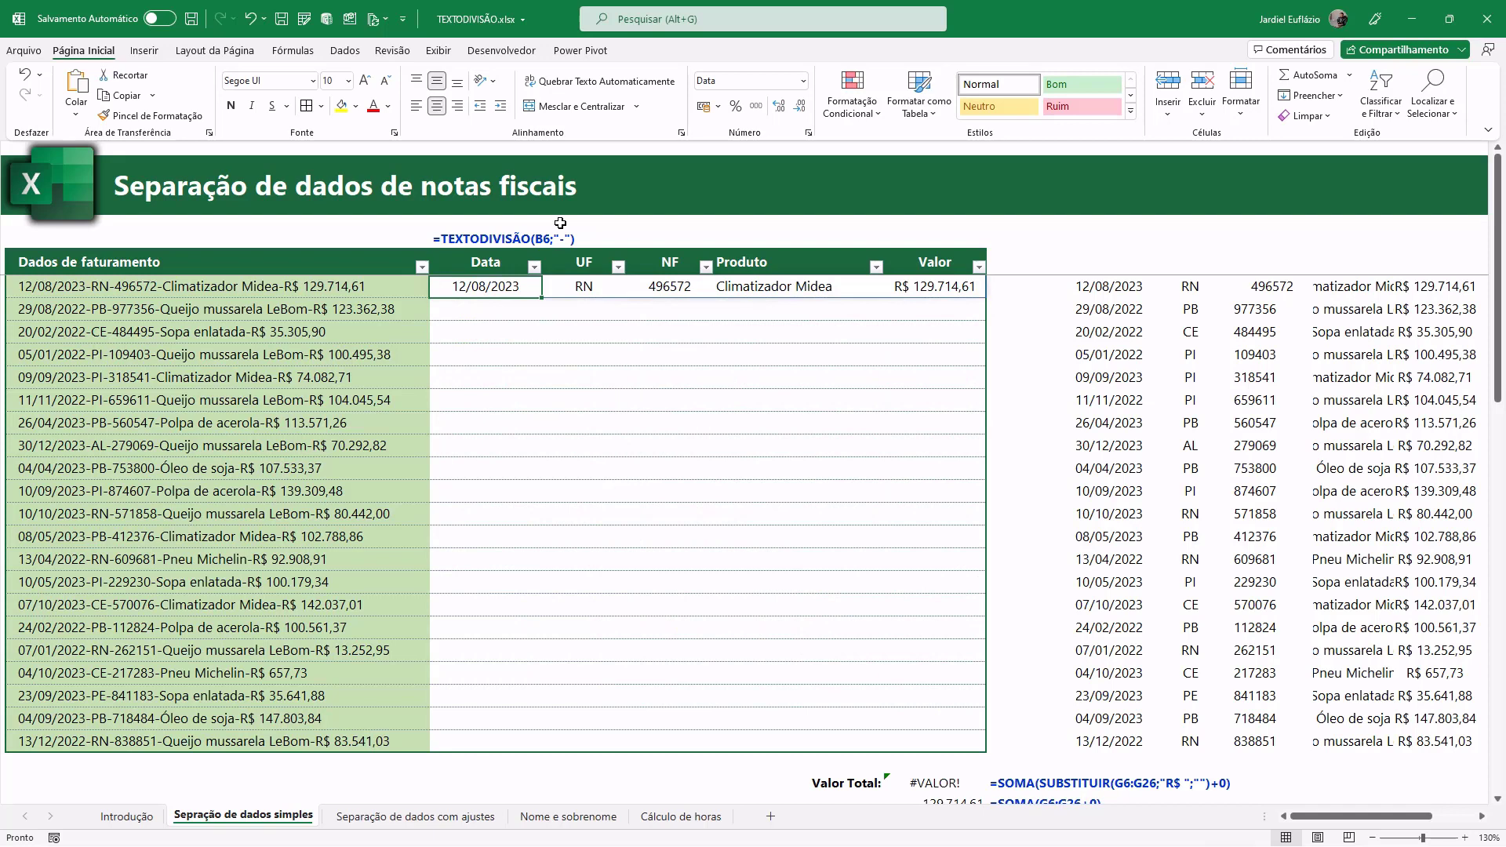
pyautogui.hotkey('ctrl', 'z')
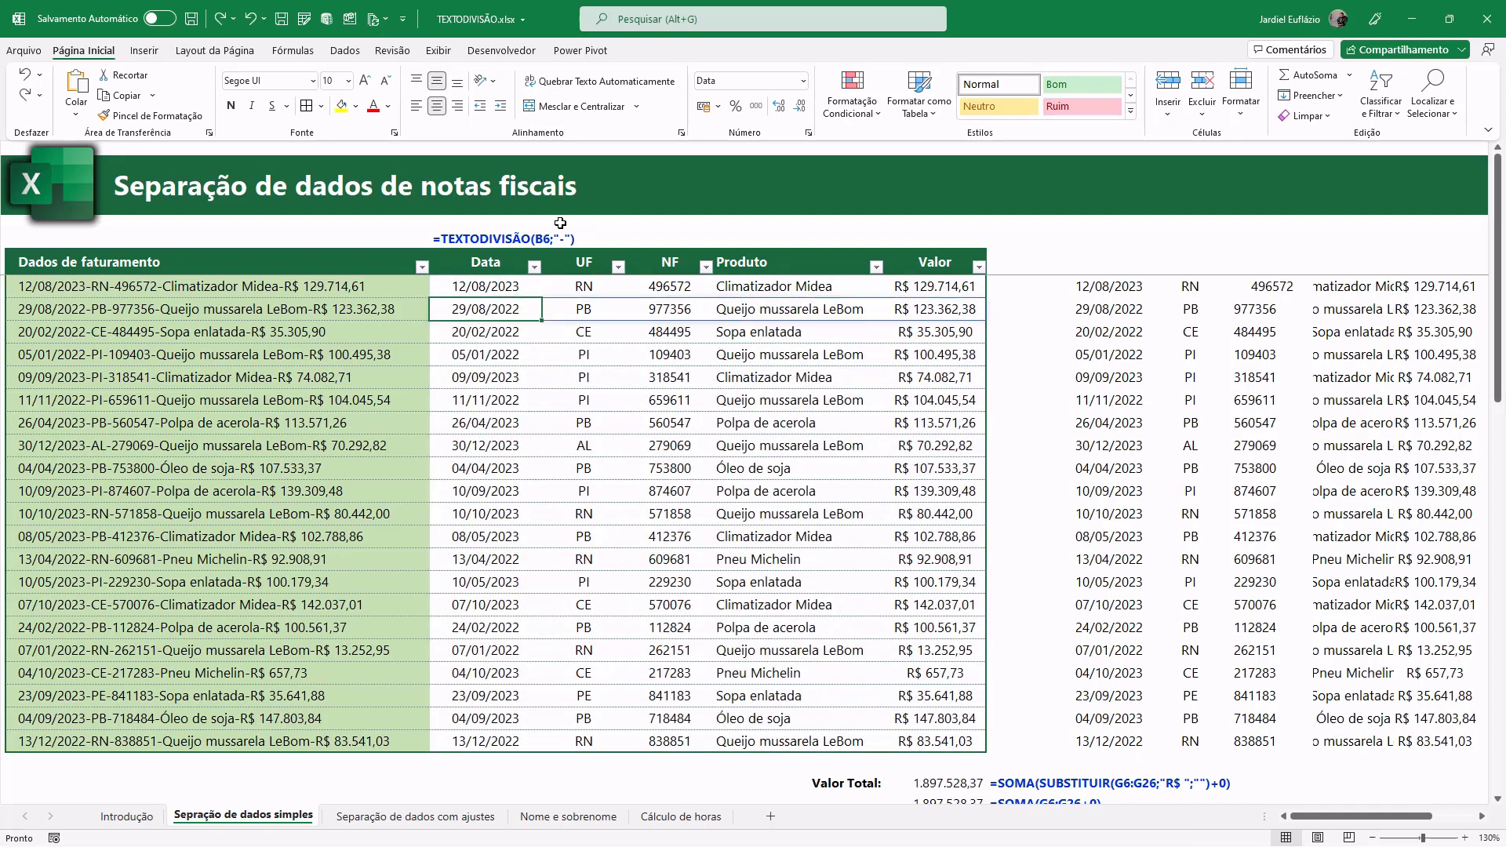
pyautogui.hotkey('ctrl', 'shift', 'Down')
pyautogui.press('Delete')
pyautogui.press('Up')
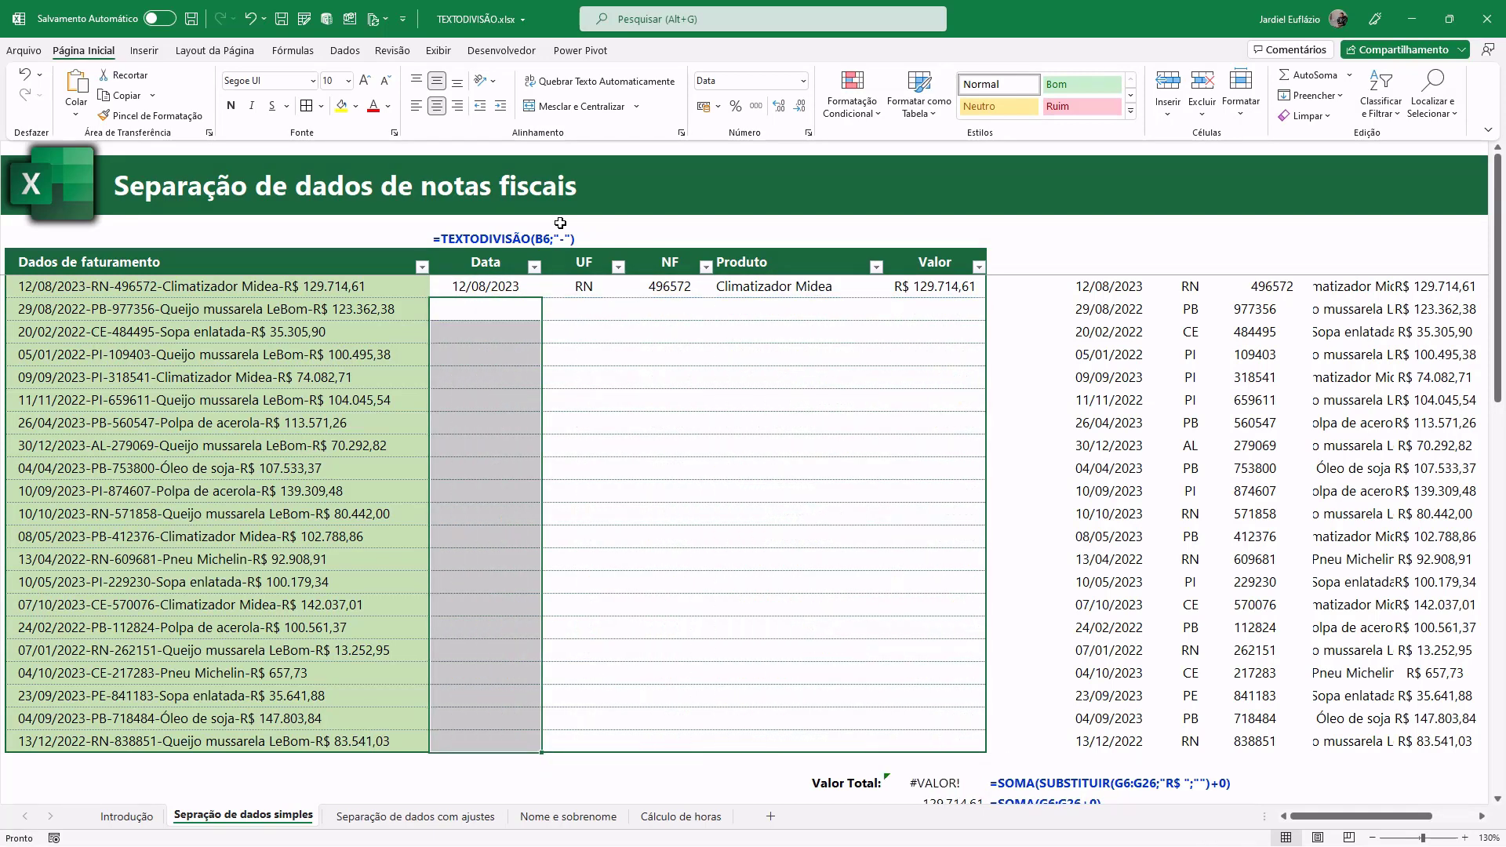
# Step: Change C6 to =TEXTODIVISÃO(UNIRTEXTO("|";;B6:B26);"-";"|") so it fills every row
pyautogui.press('F2')
pyautogui.write('UNIRTEXTO("|";;B6')
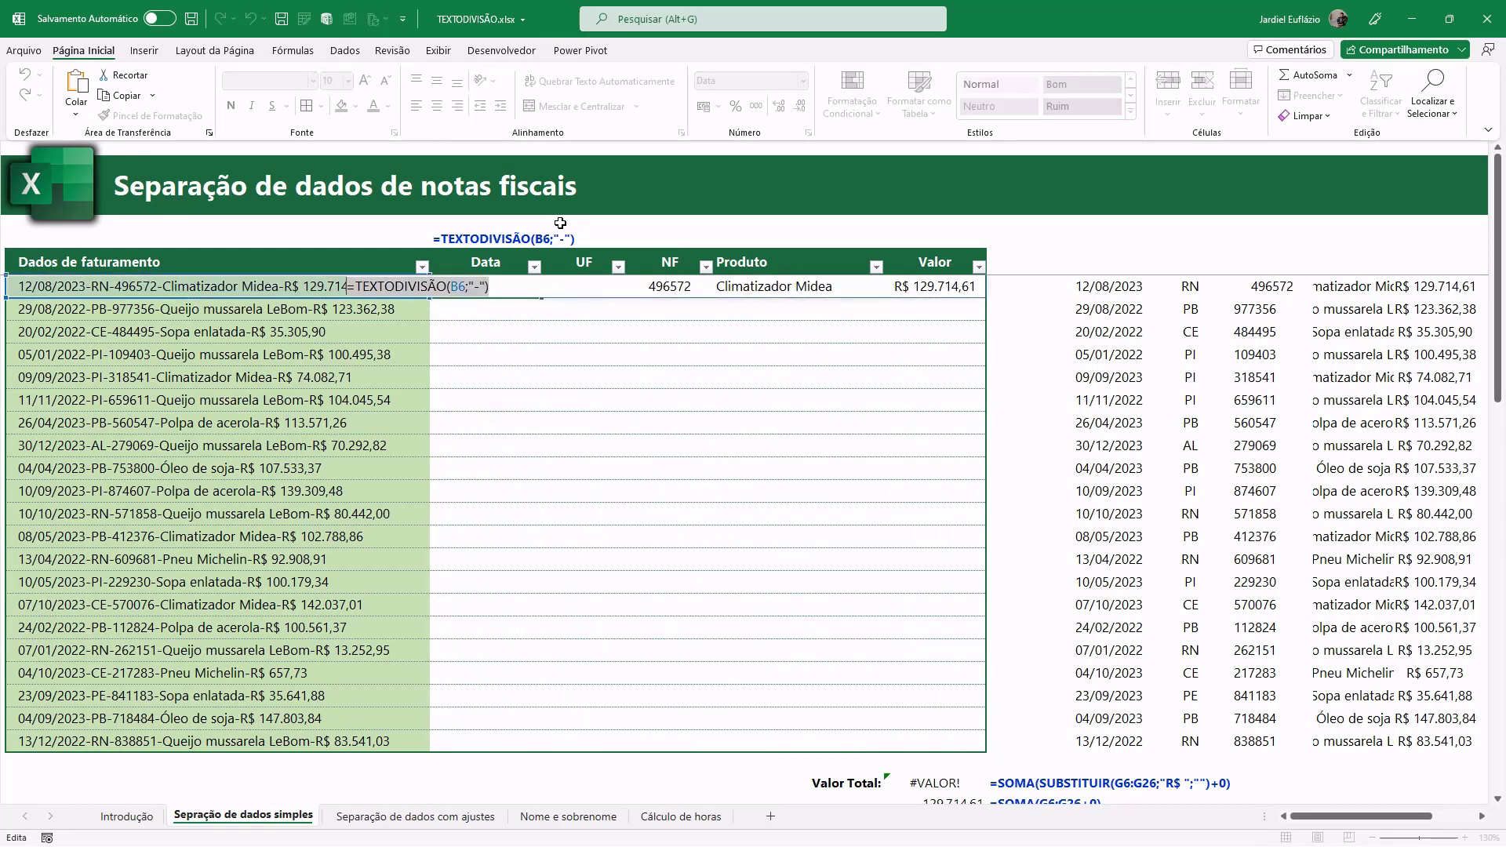
pyautogui.write(':B26);"-";"|"')
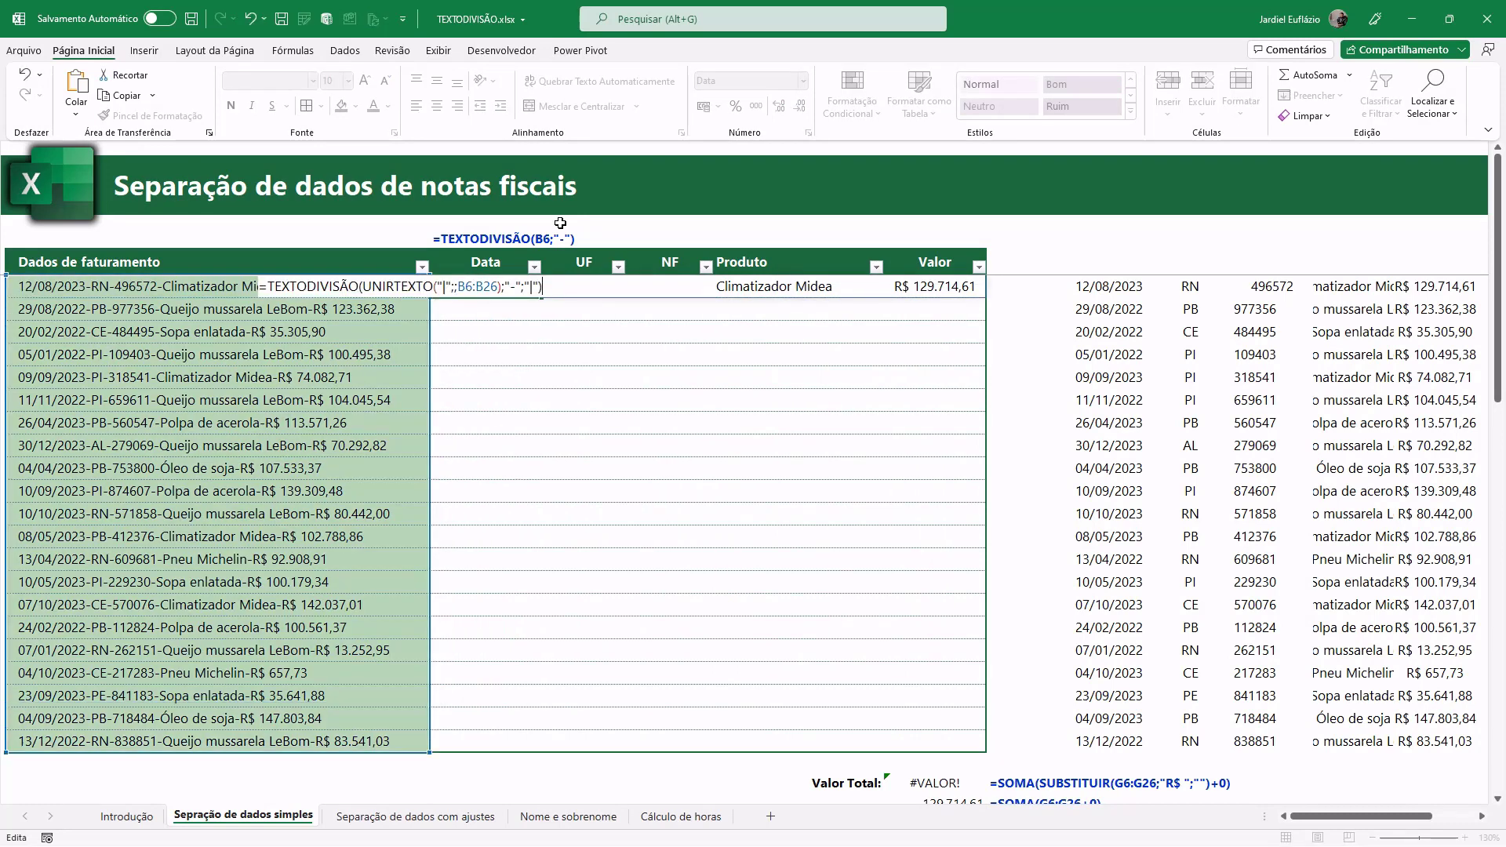
pyautogui.press('Return')
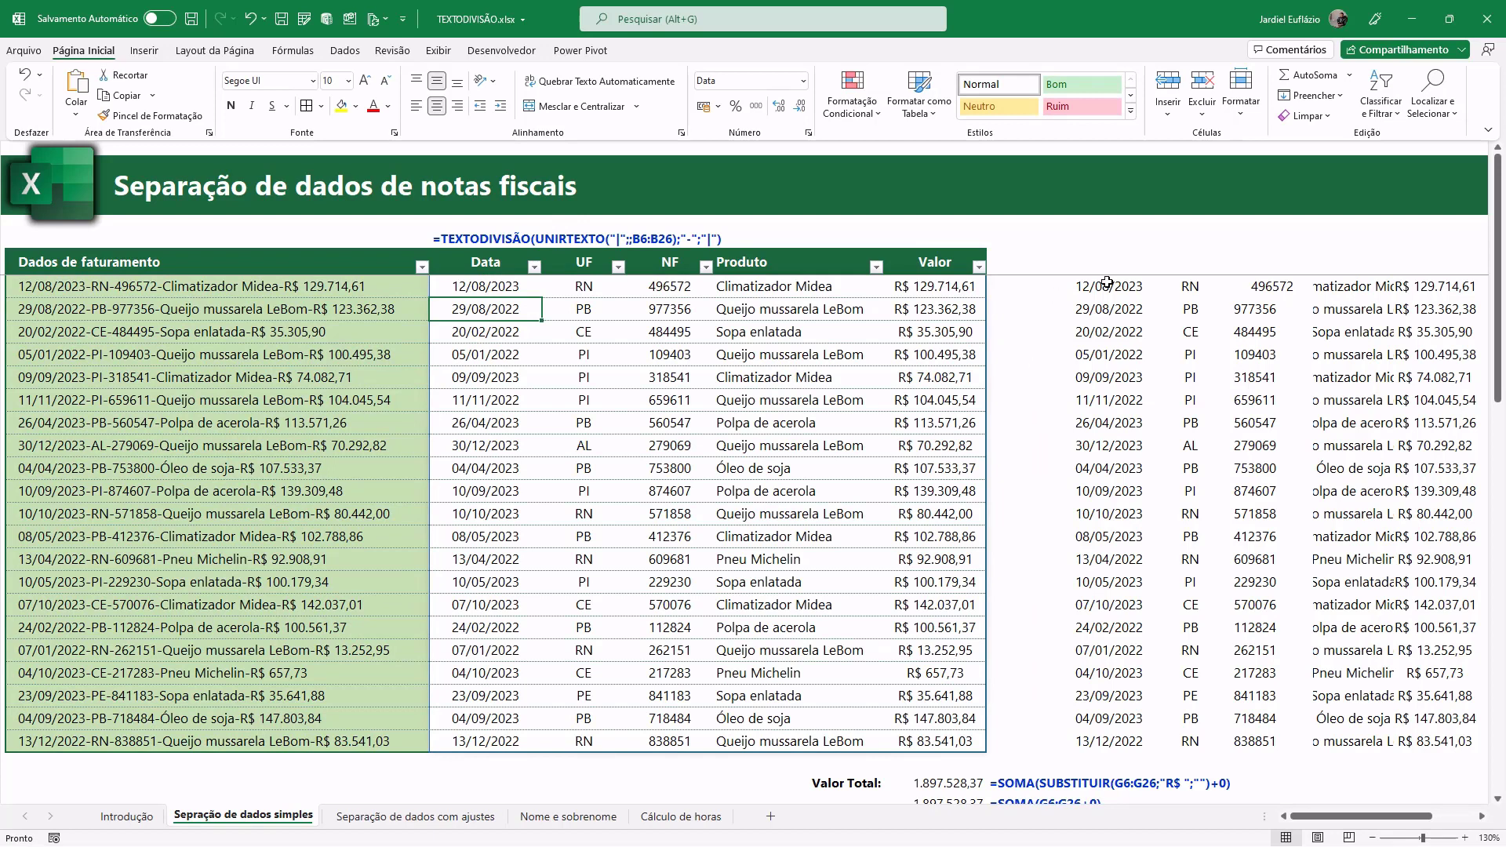
# Step: Delete the side copy of the split data and recheck C6's formula
pyautogui.click(1106, 284)
pyautogui.press('Delete')
pyautogui.click(519, 285)
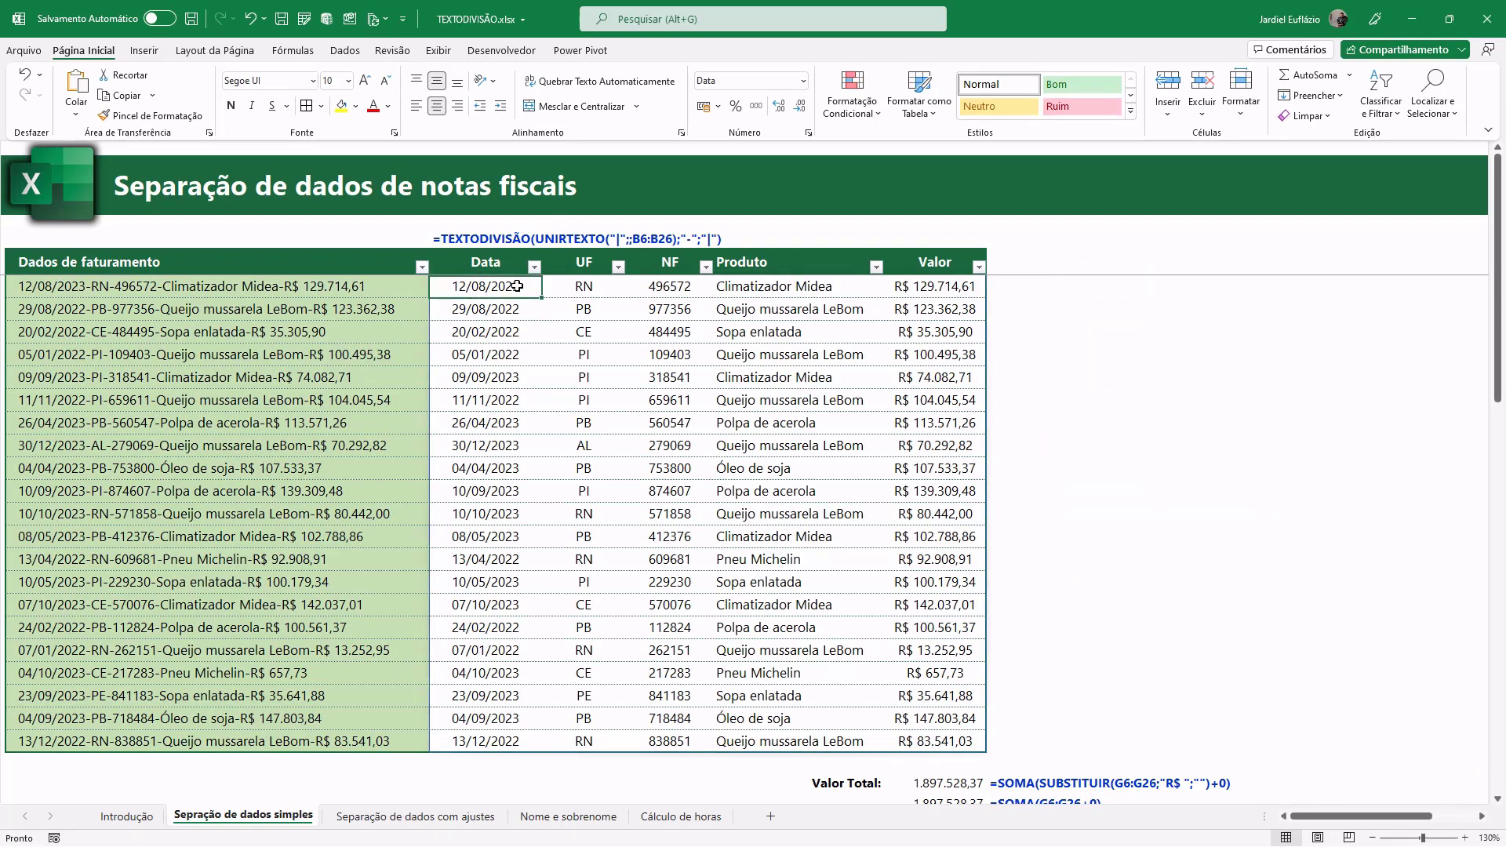
pyautogui.doubleClick(518, 286)
pyautogui.press('Escape')
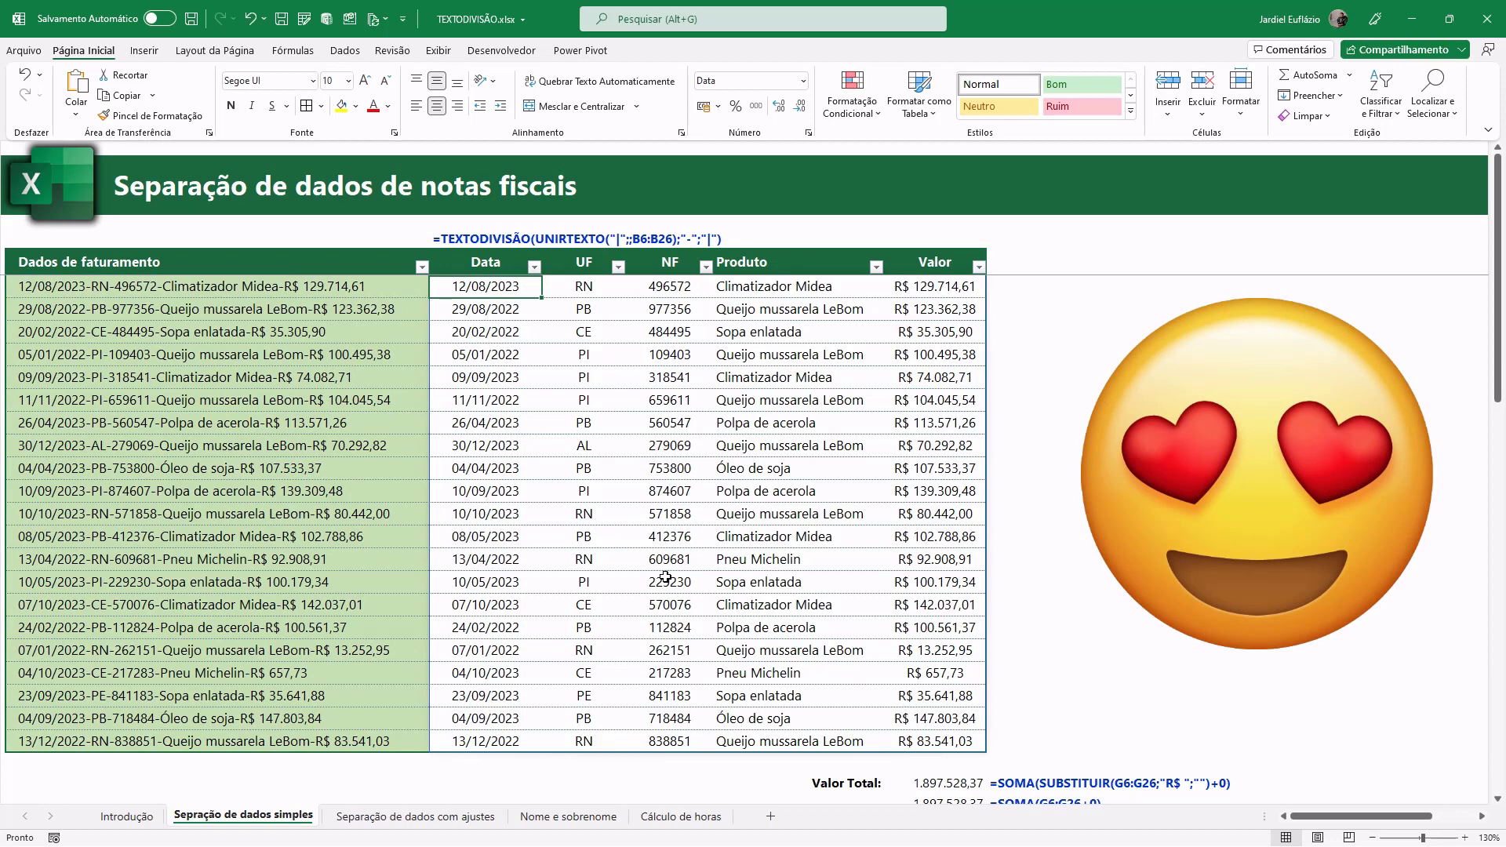
pyautogui.click(468, 239)
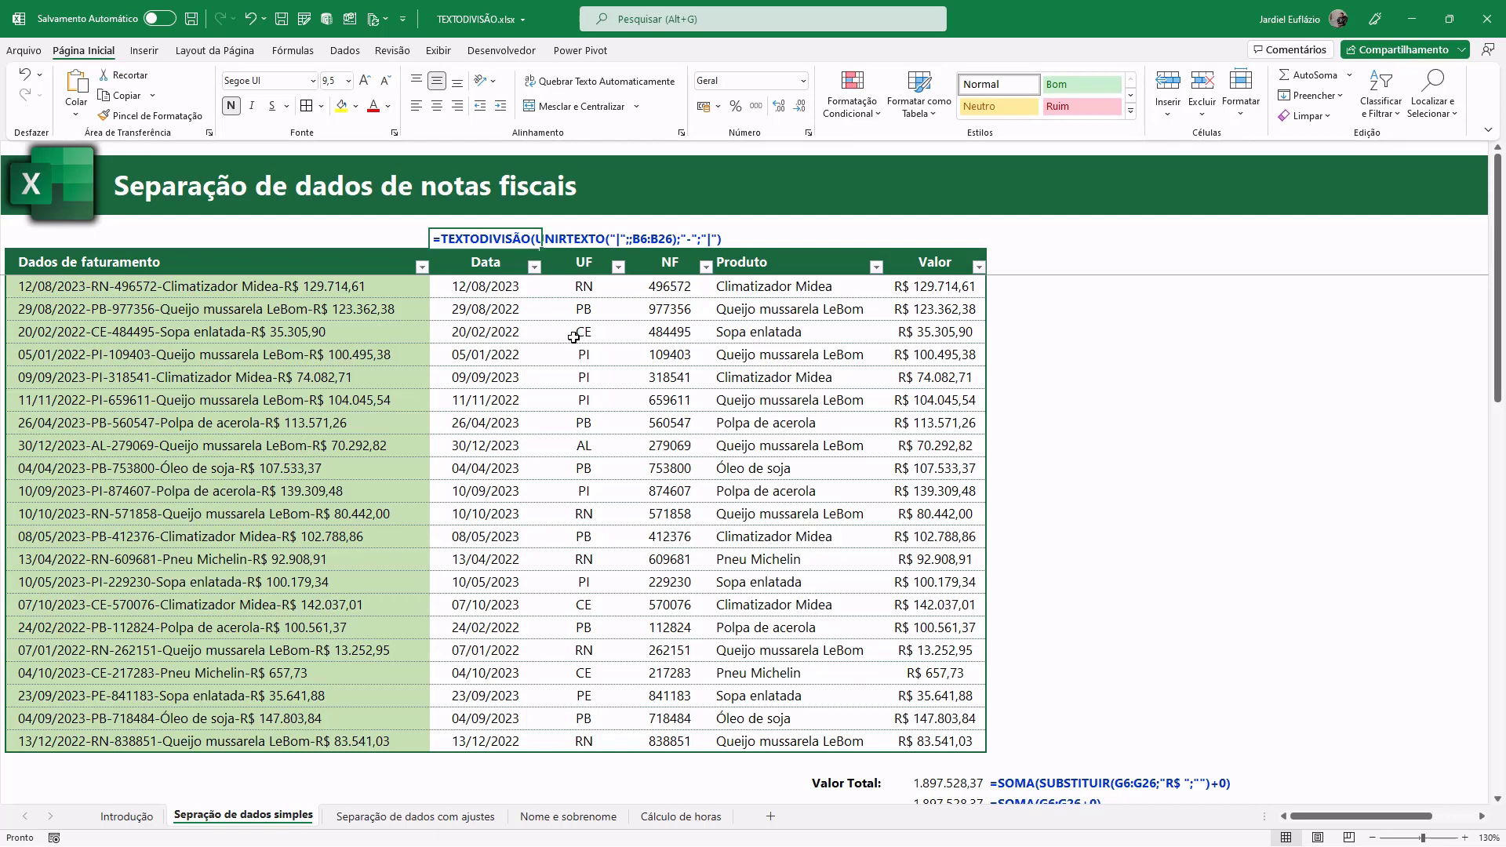
pyautogui.scroll(-1, 633, 594)
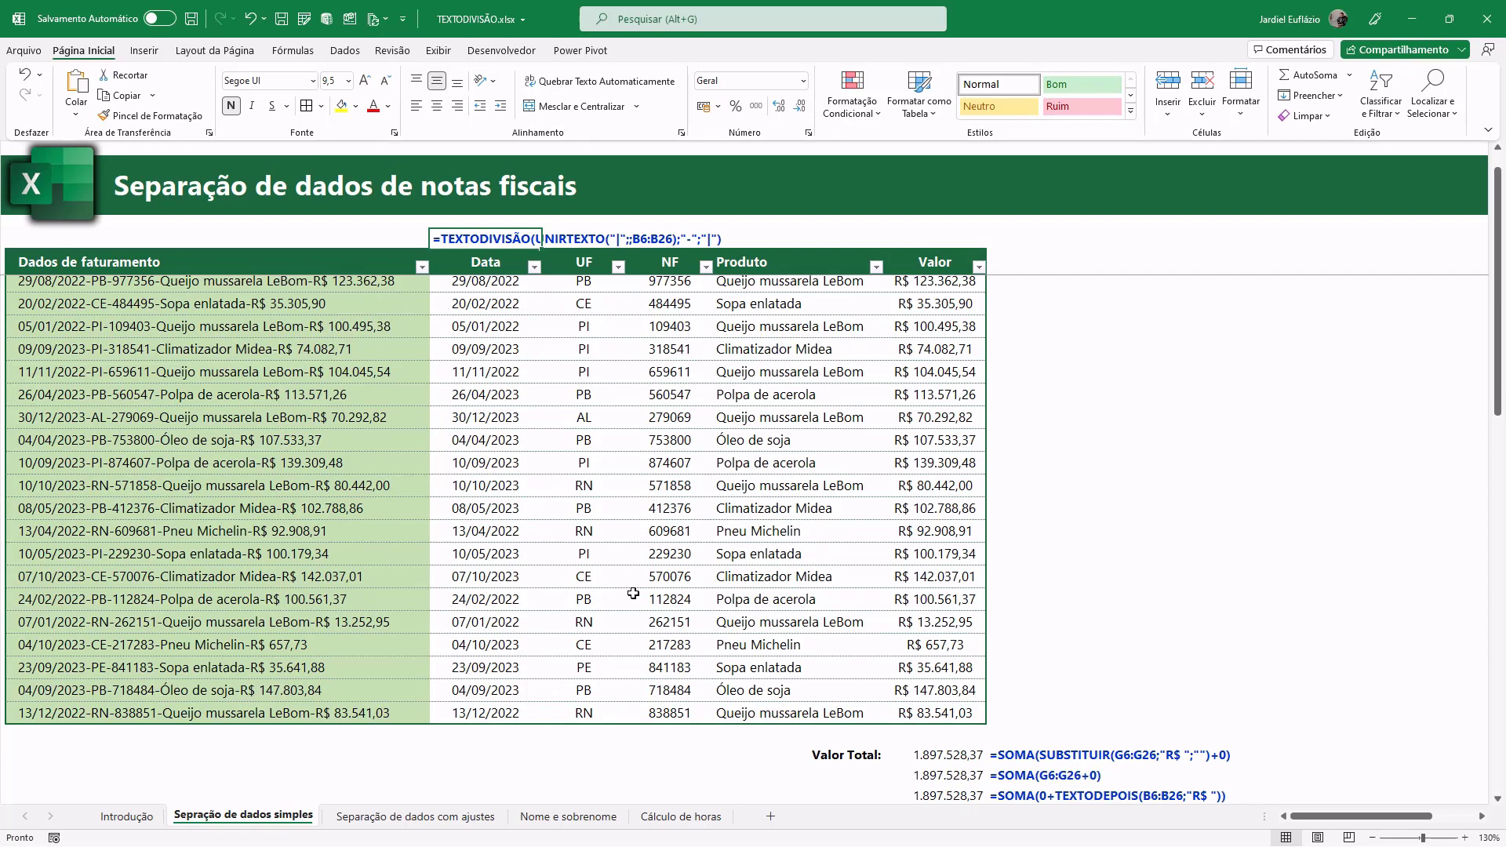
pyautogui.scroll(1, 633, 594)
pyautogui.scroll(-1, 633, 594)
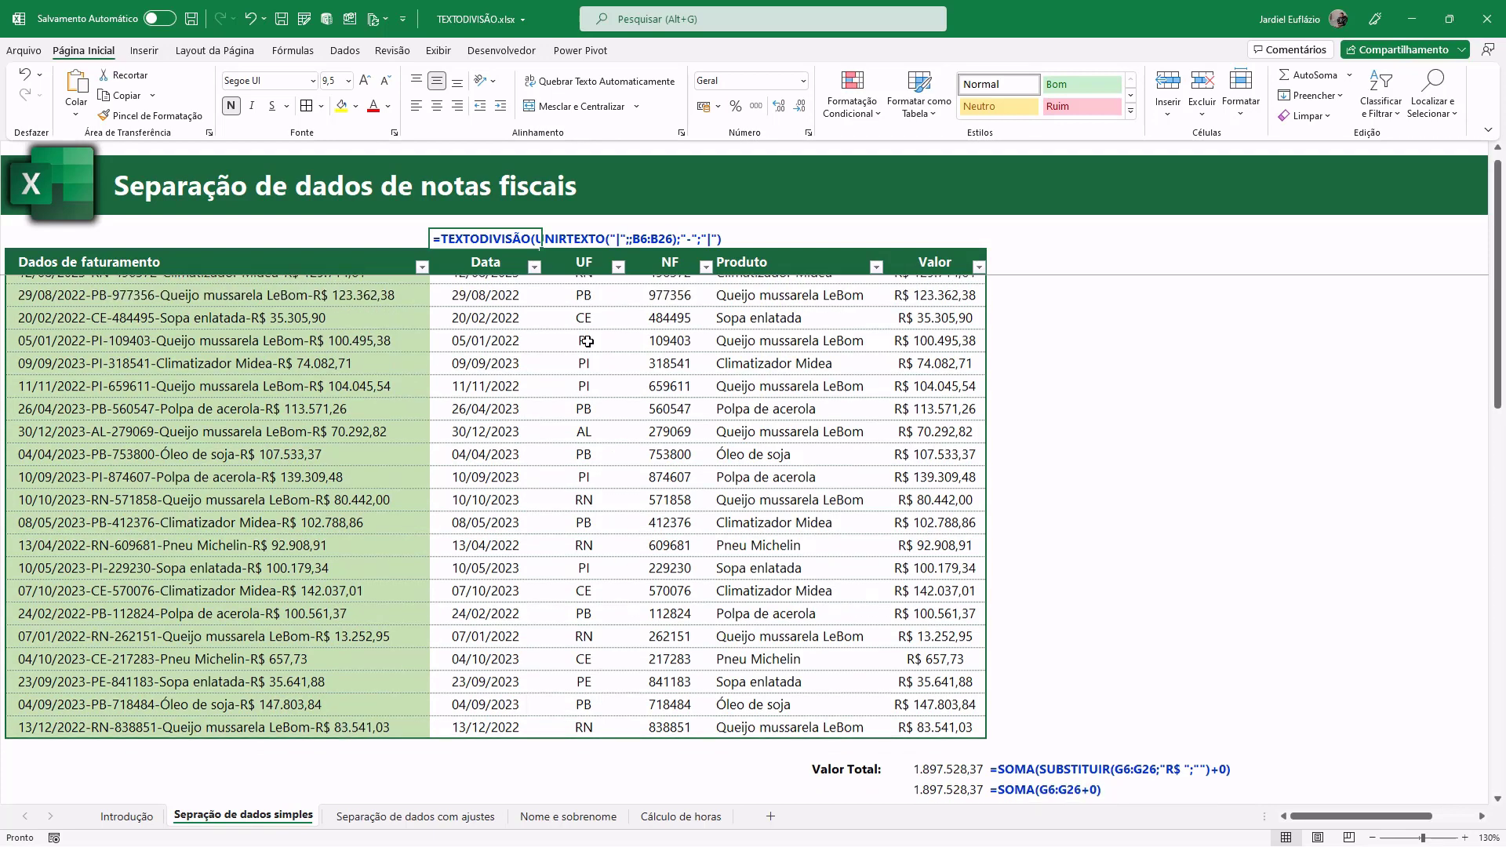
pyautogui.scroll(1, 633, 594)
pyautogui.moveTo(486, 287)
pyautogui.mouseDown()
pyautogui.moveTo(873, 442)
pyautogui.moveTo(951, 737)
pyautogui.mouseUp()
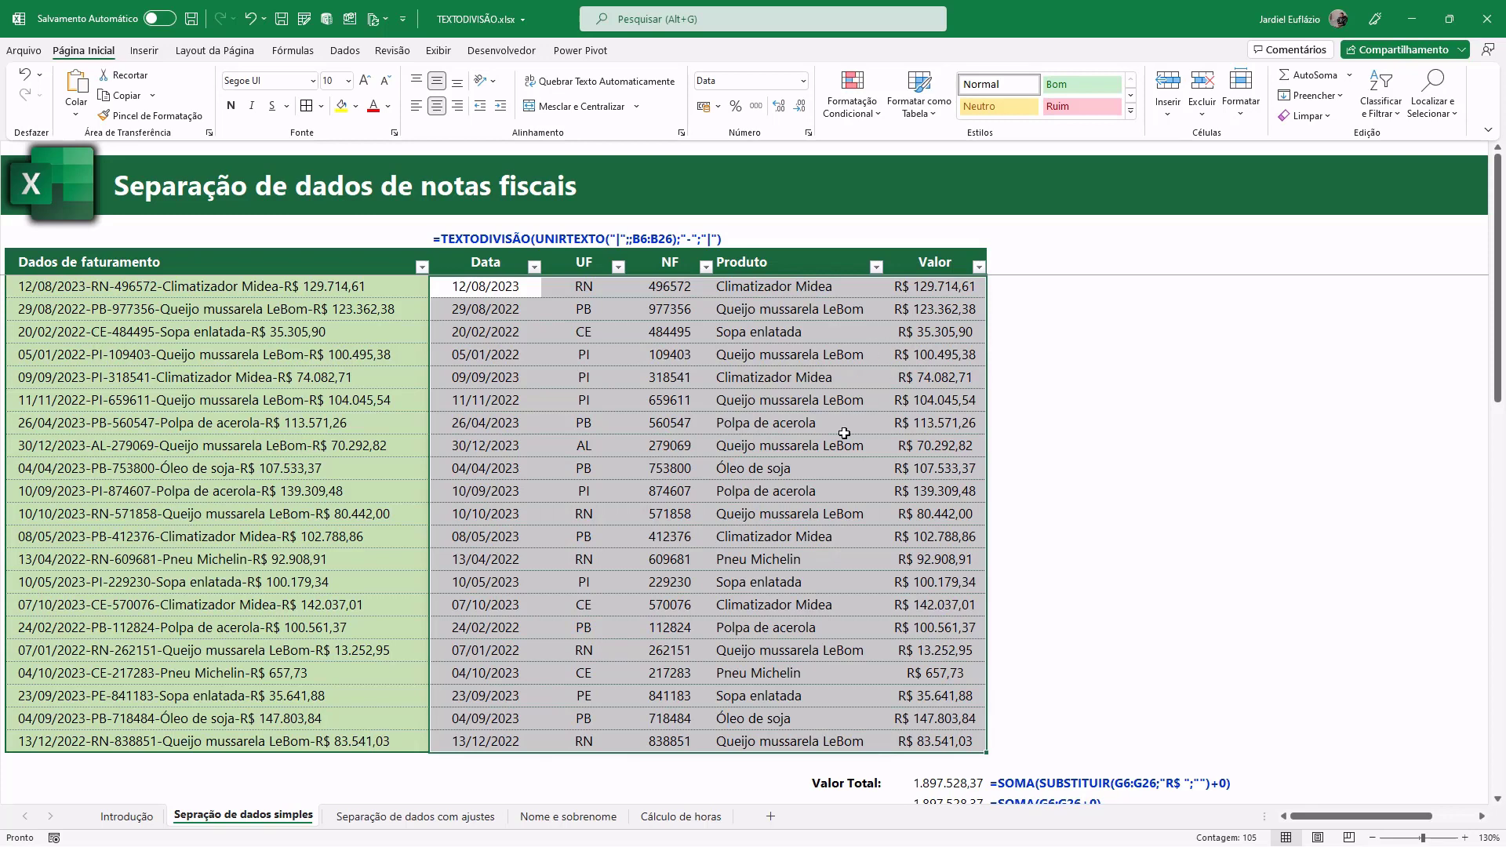
pyautogui.click(502, 285)
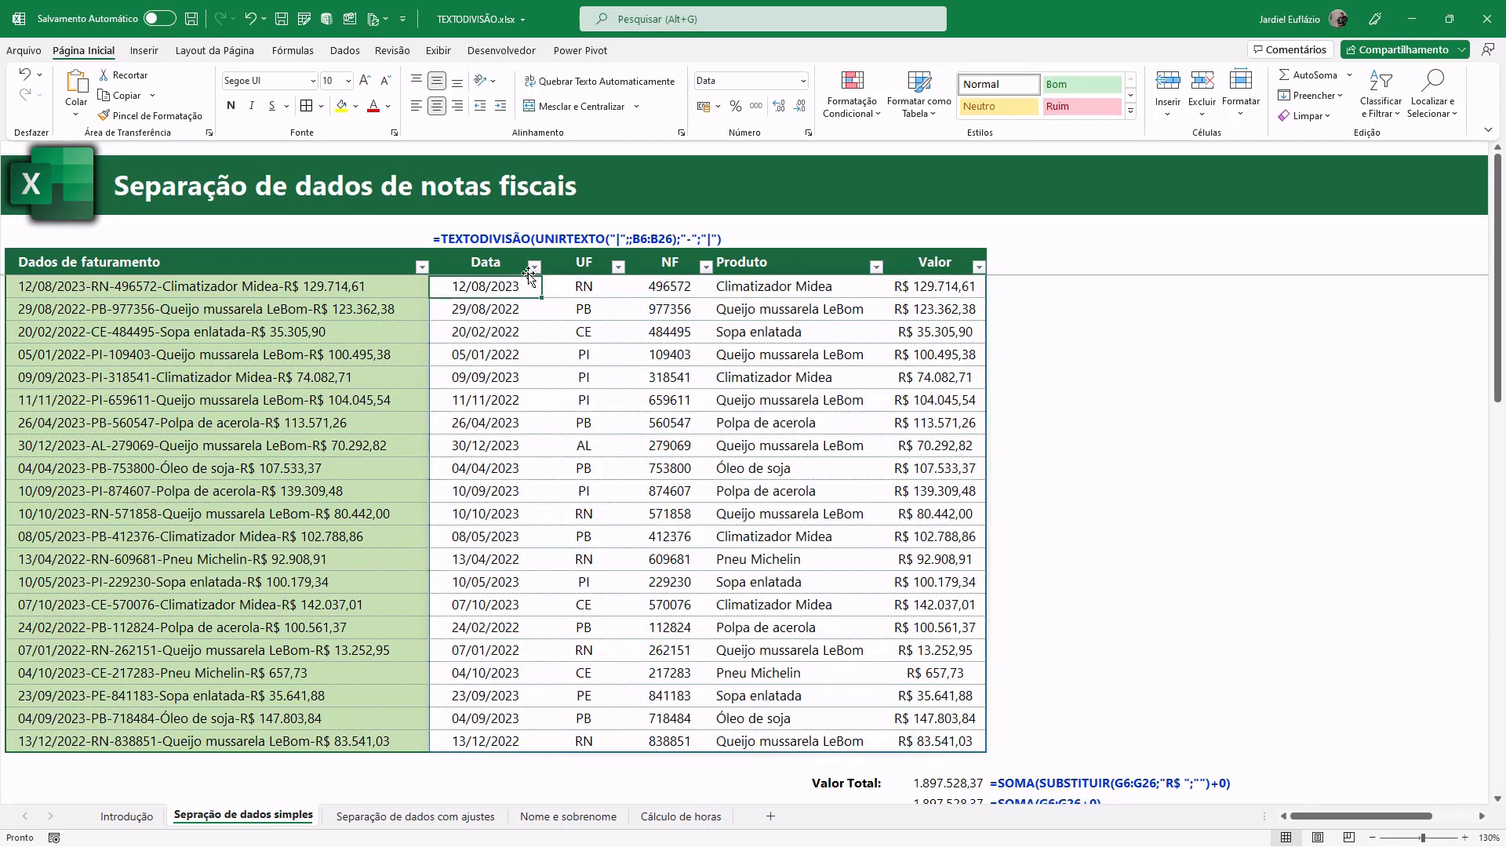
pyautogui.click(534, 267)
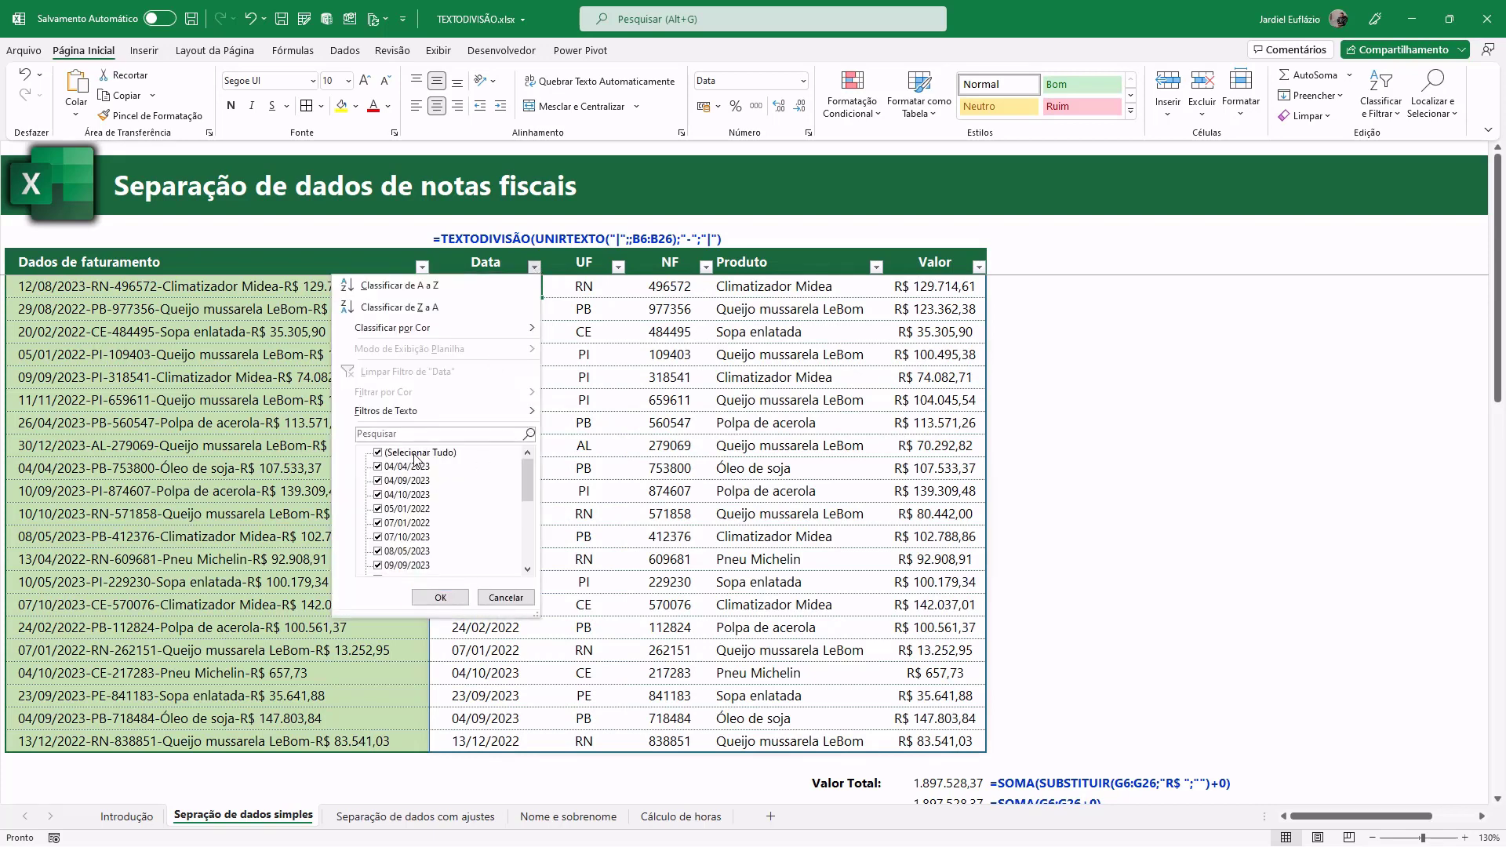
pyautogui.click(873, 392)
pyautogui.click(979, 266)
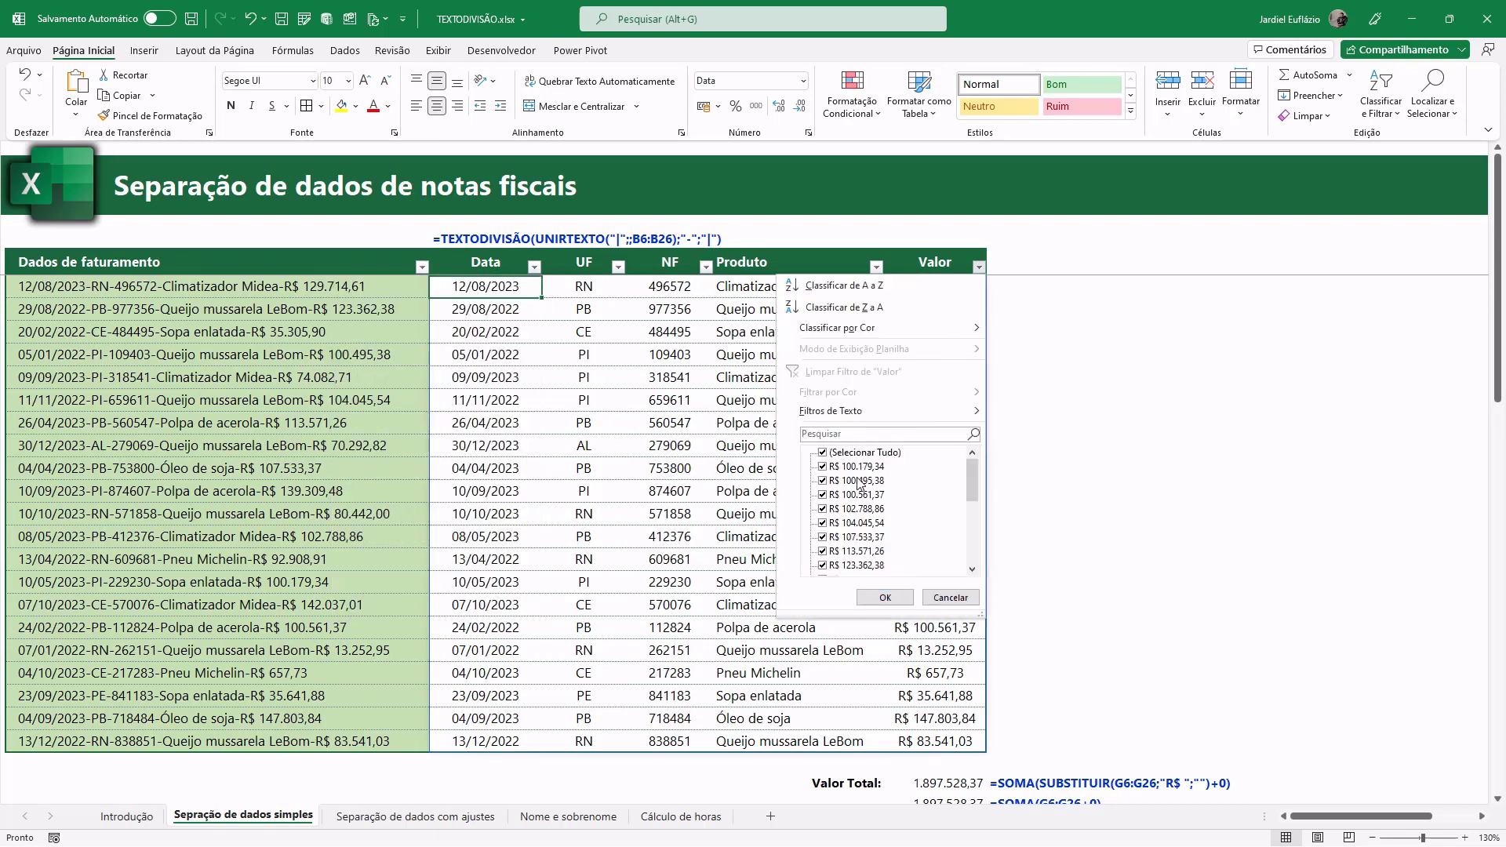
pyautogui.press('Escape')
pyautogui.moveTo(941, 288); pyautogui.dragTo(511, 741)
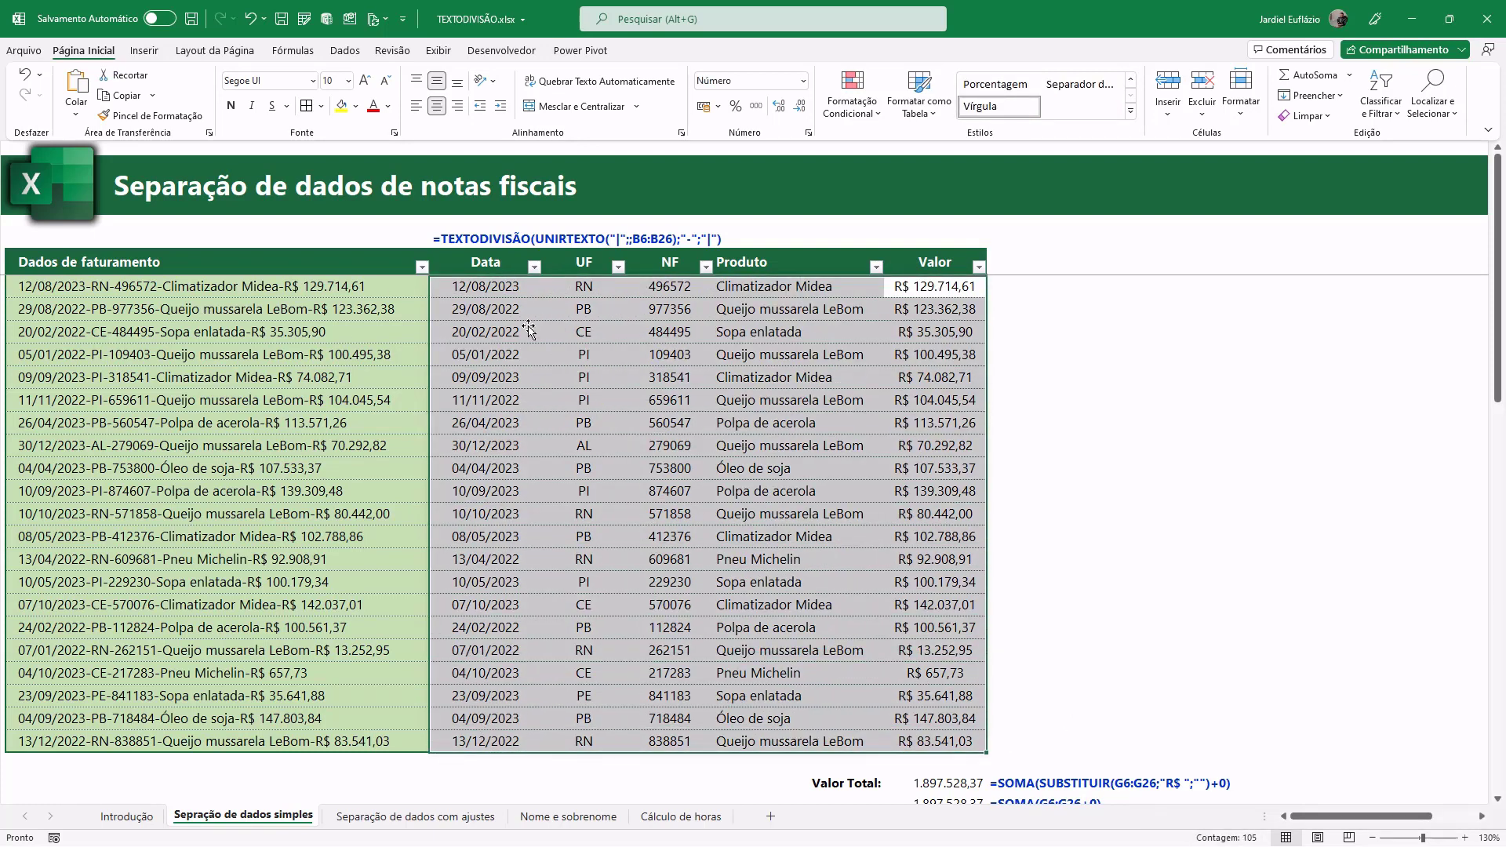
# Step: Append +0 to the TEXTODIVISÃO(UNIRTEXTO) formula in C6 to get numeric results
pyautogui.doubleClick(511, 289)
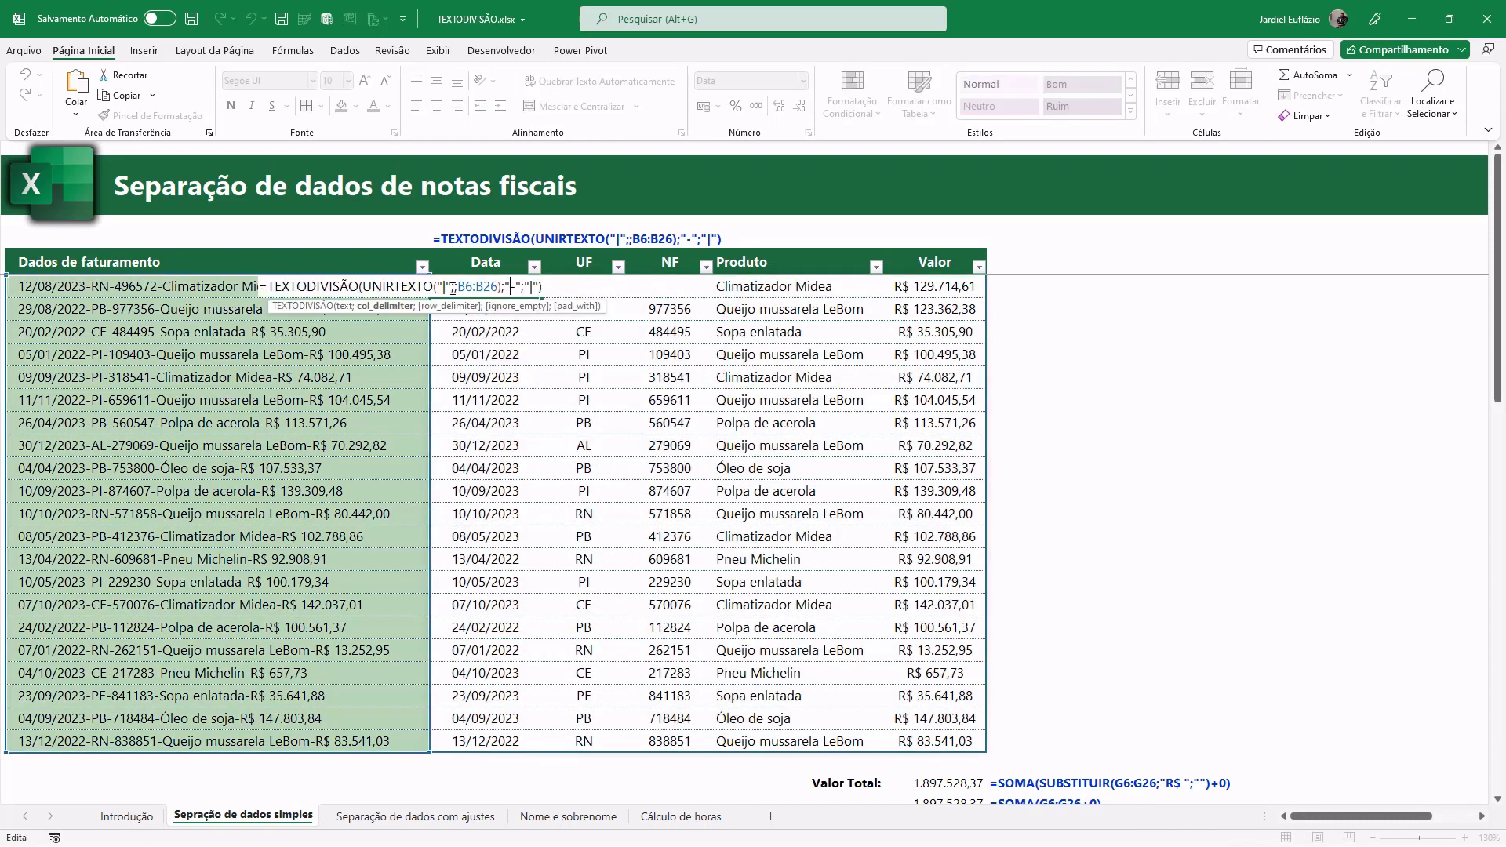
pyautogui.moveTo(268, 287); pyautogui.dragTo(570, 308)
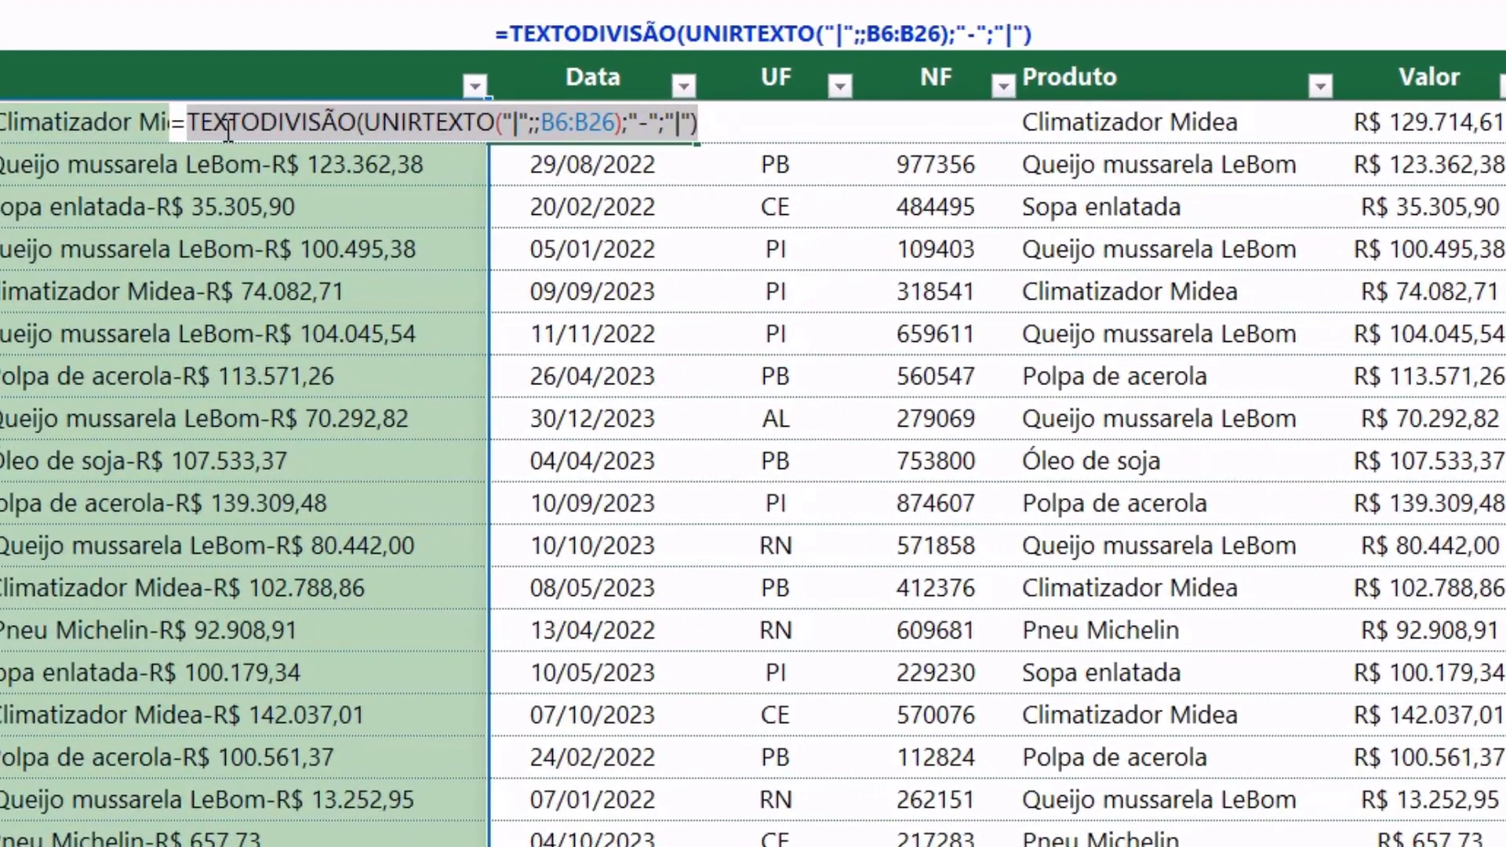
pyautogui.press('Escape')
pyautogui.doubleClick(581, 124)
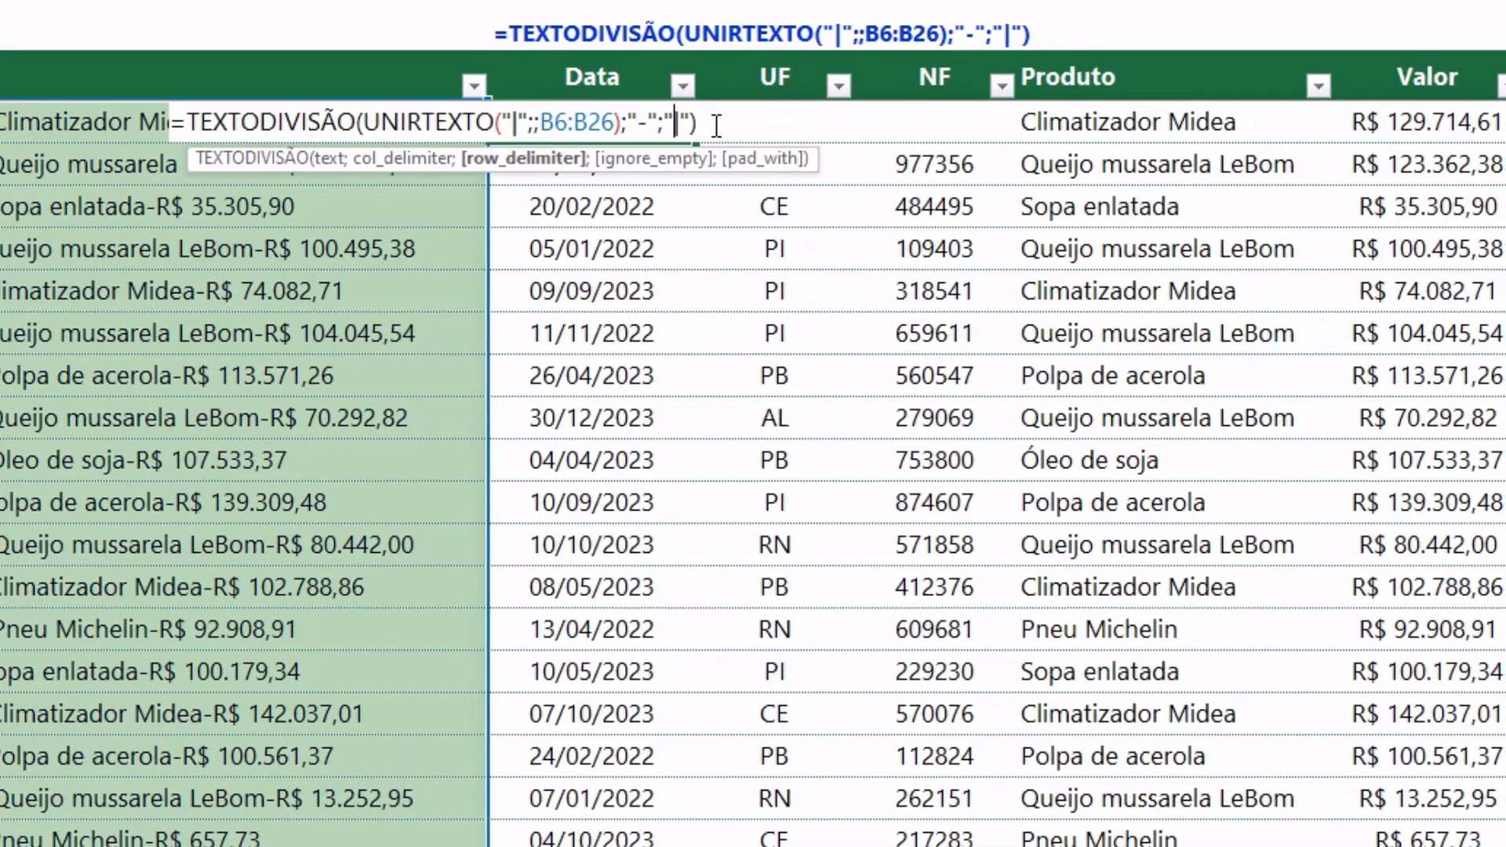
pyautogui.write('+0')
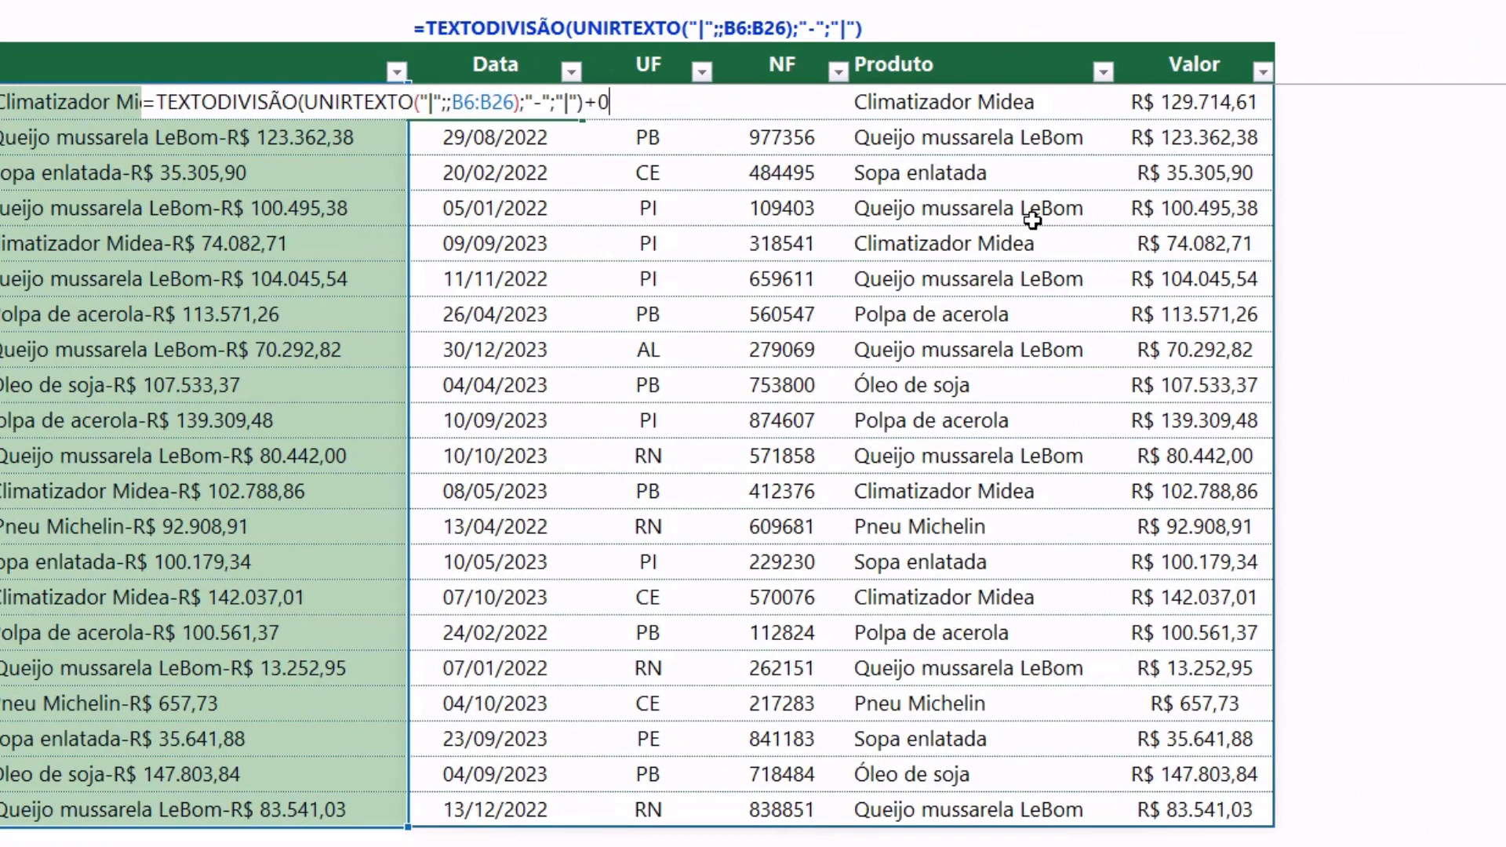
pyautogui.press('Return')
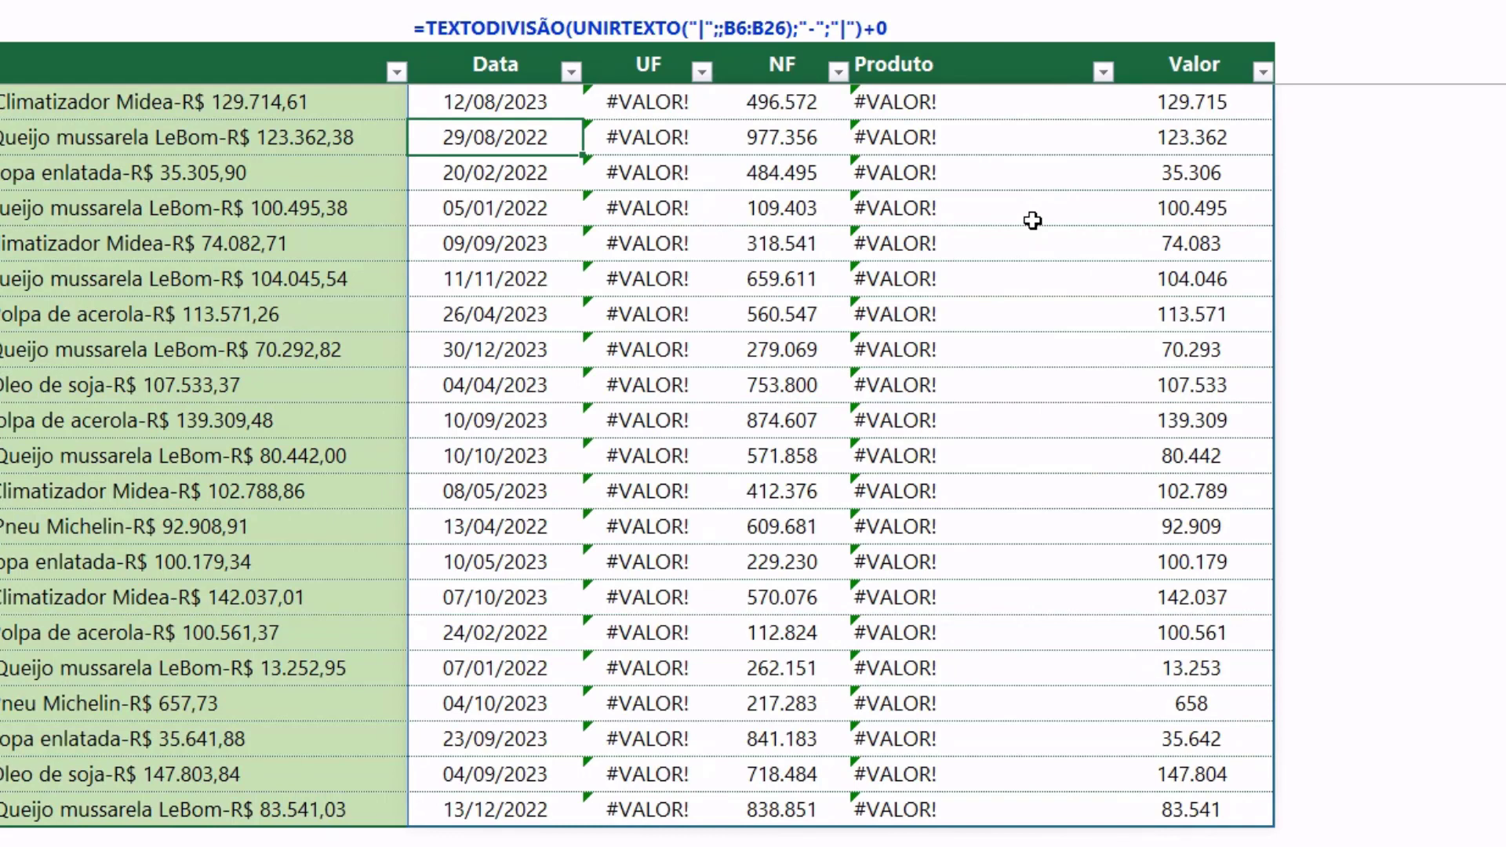
# Step: Select the Data, NF and Valor columns together
pyautogui.moveTo(529, 100); pyautogui.dragTo(522, 809)
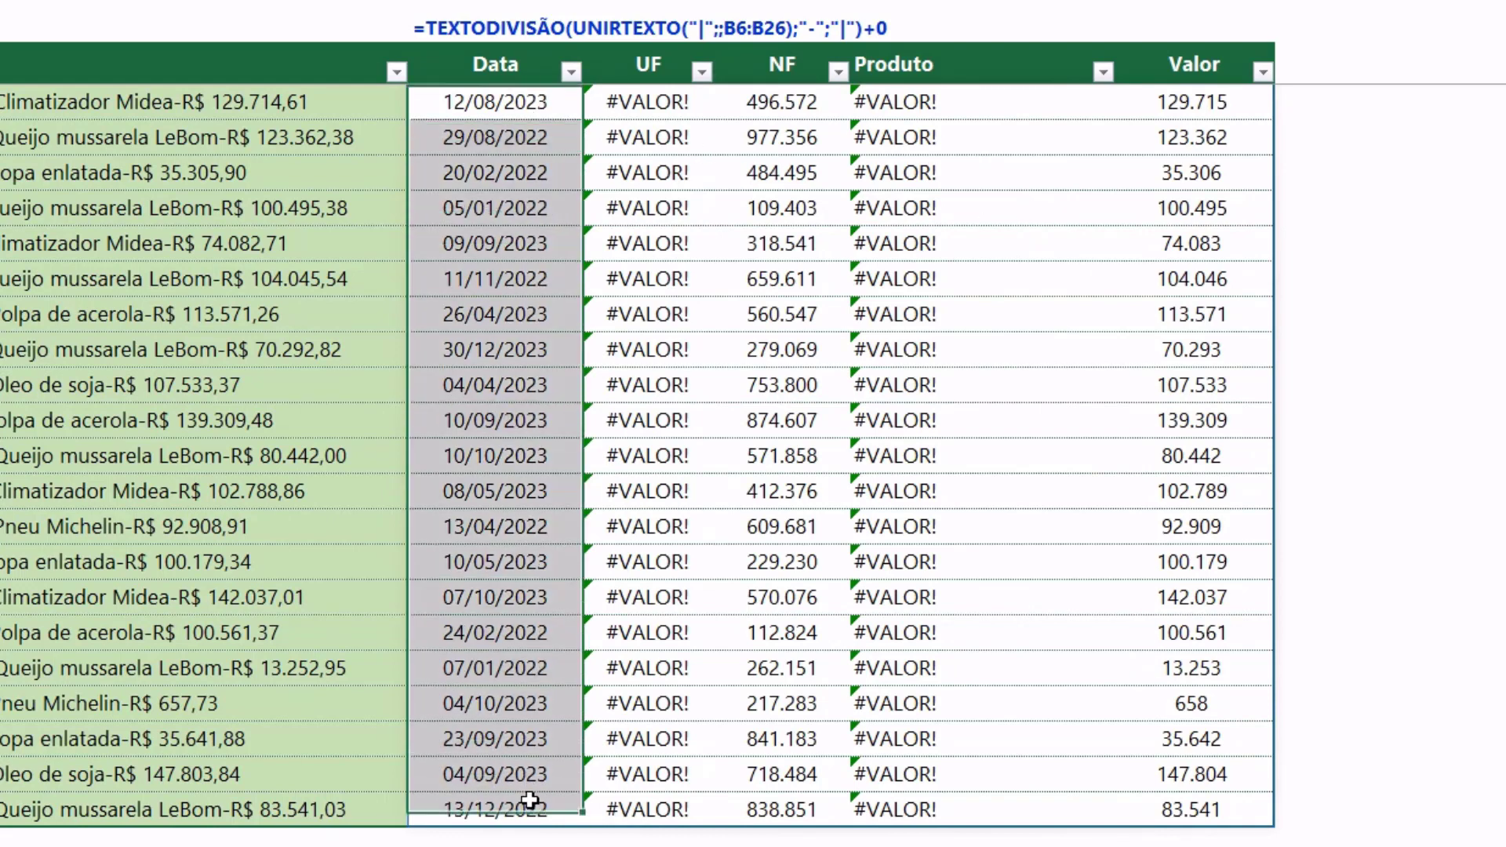
pyautogui.moveTo(783, 810); pyautogui.dragTo(783, 102)
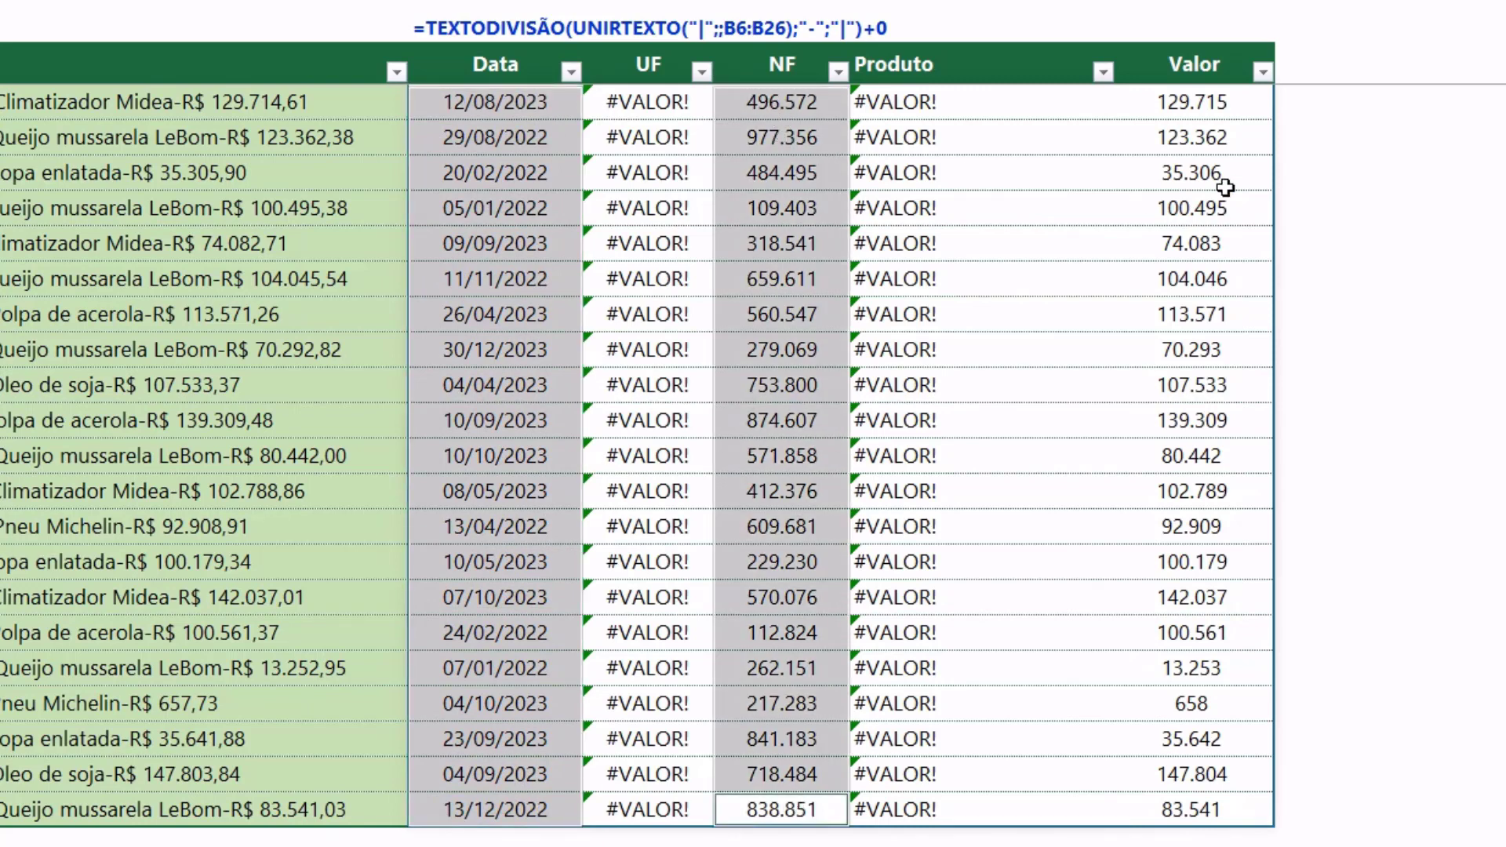
pyautogui.moveTo(1191, 106); pyautogui.dragTo(1200, 812)
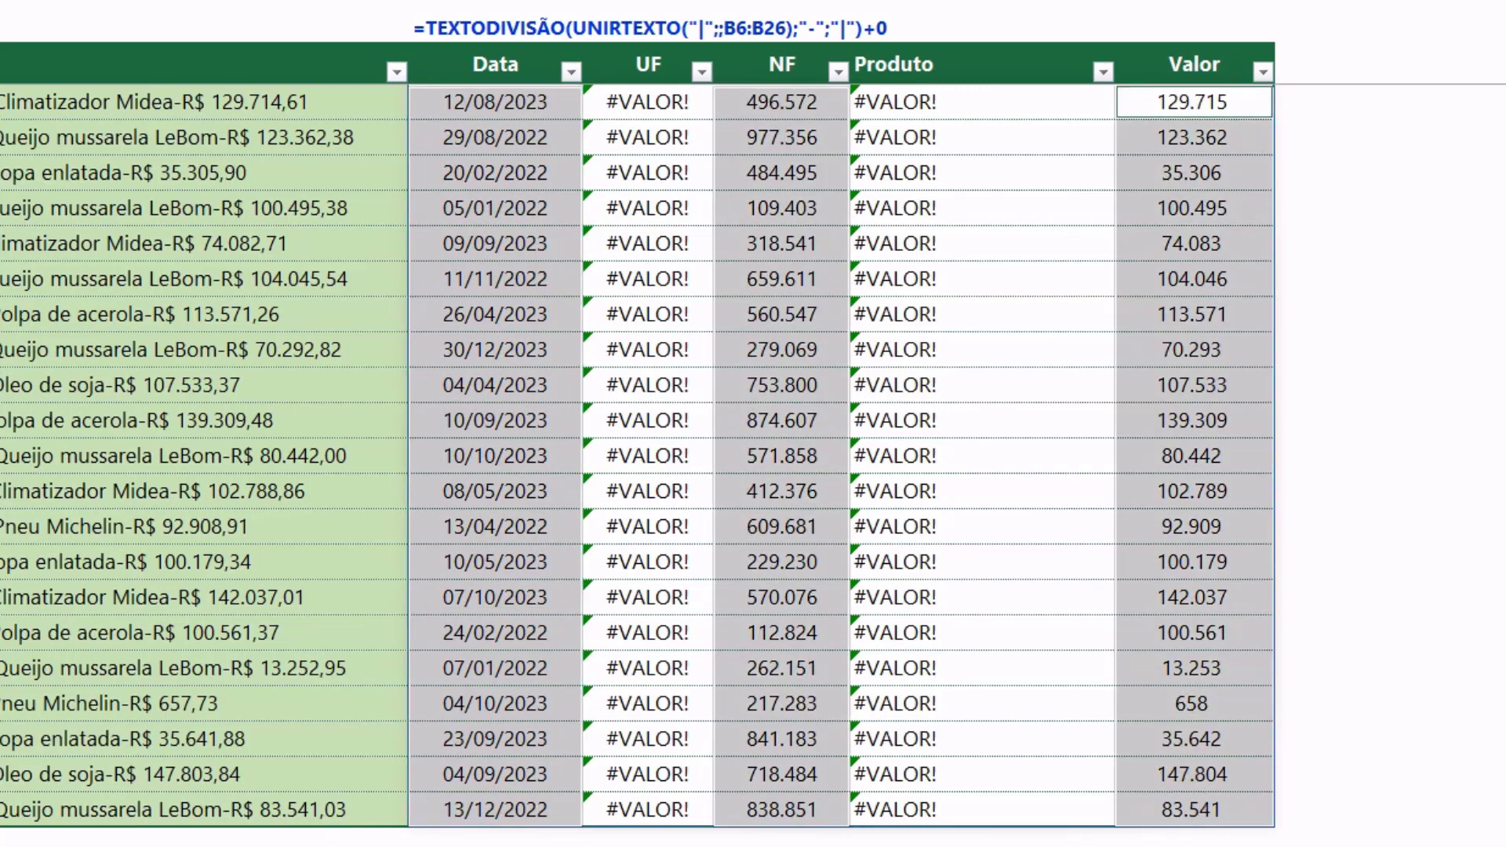
# Step: Fill the Data, NF and Valor cells yellow, then start the split formula with SEERRO(
pyautogui.press('F4')
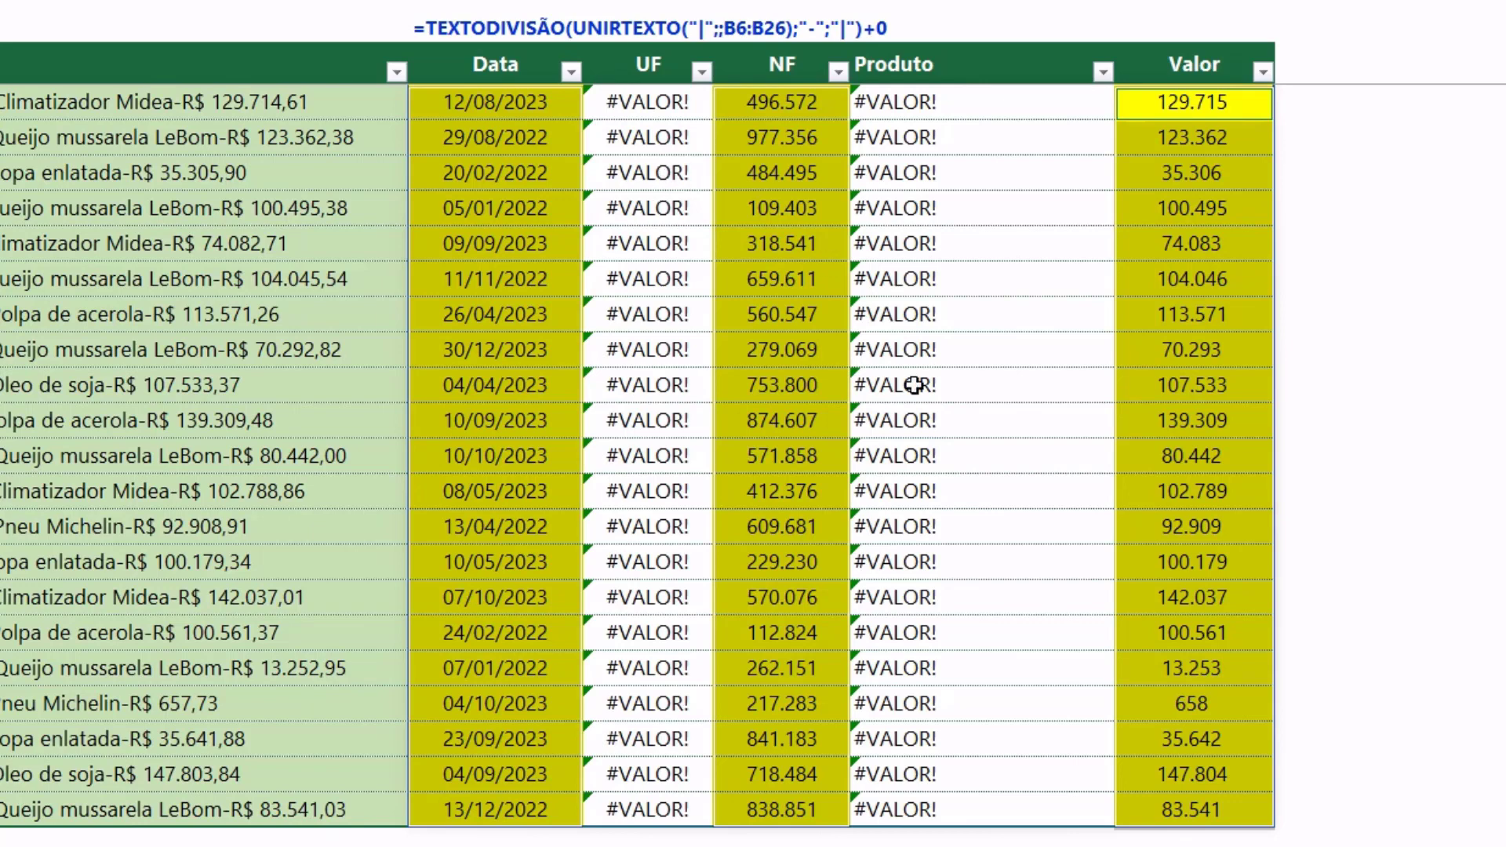
pyautogui.doubleClick(538, 103)
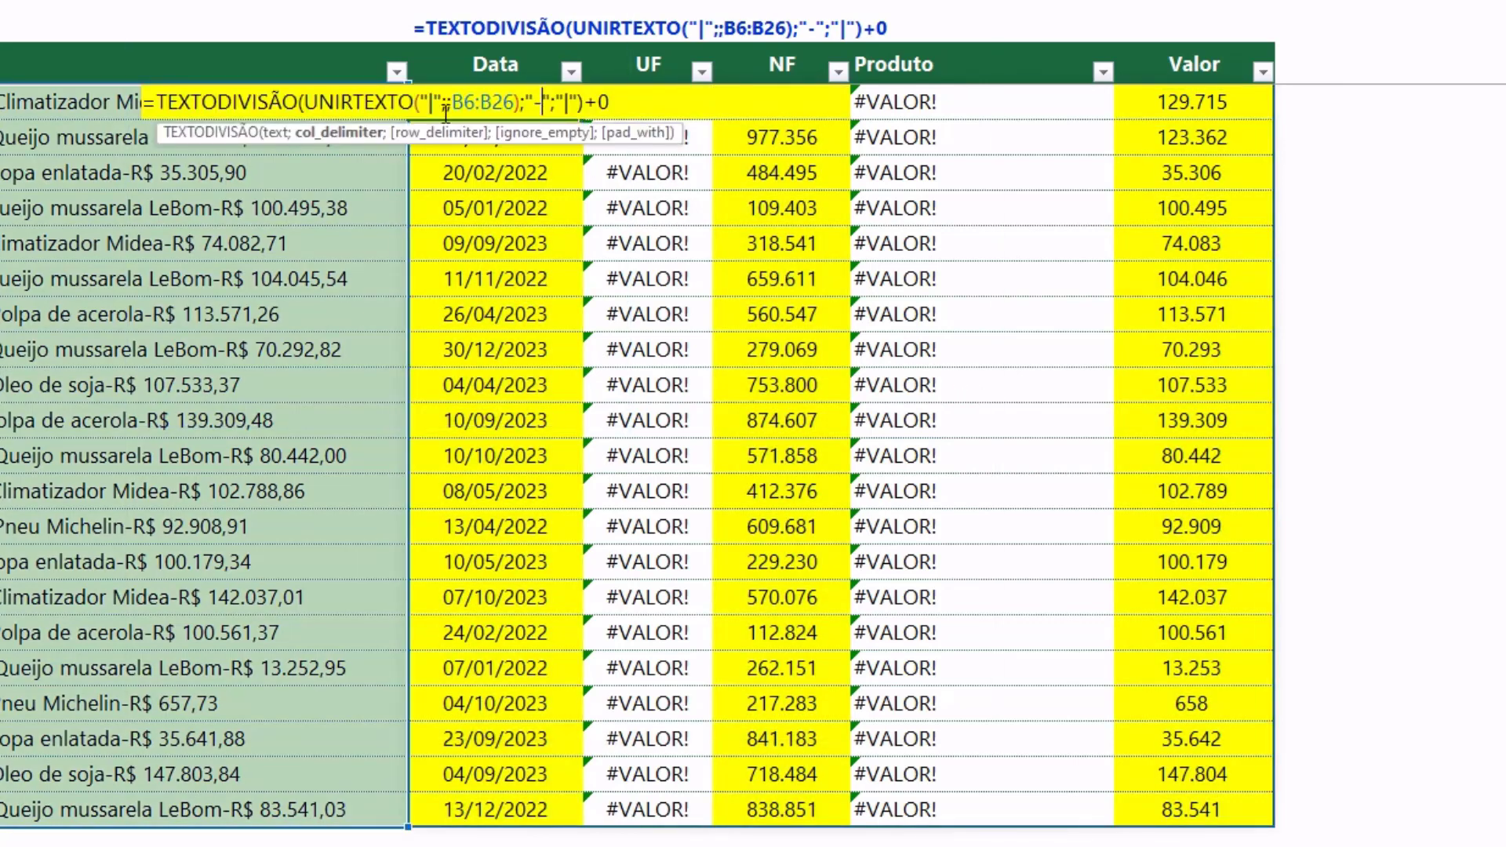
pyautogui.click(158, 103)
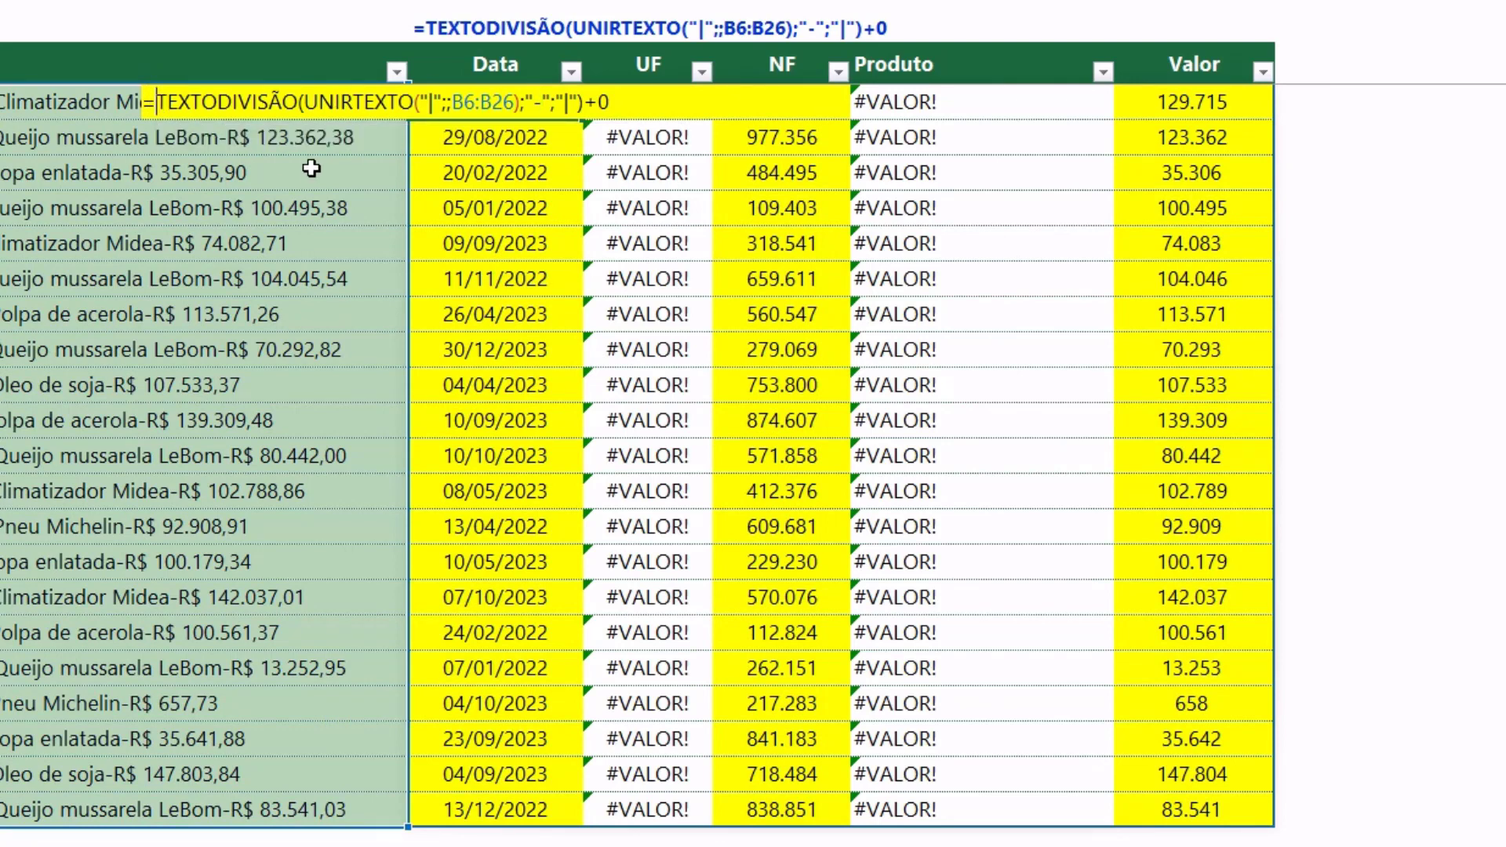
pyautogui.write('SEER')
pyautogui.press('Tab')
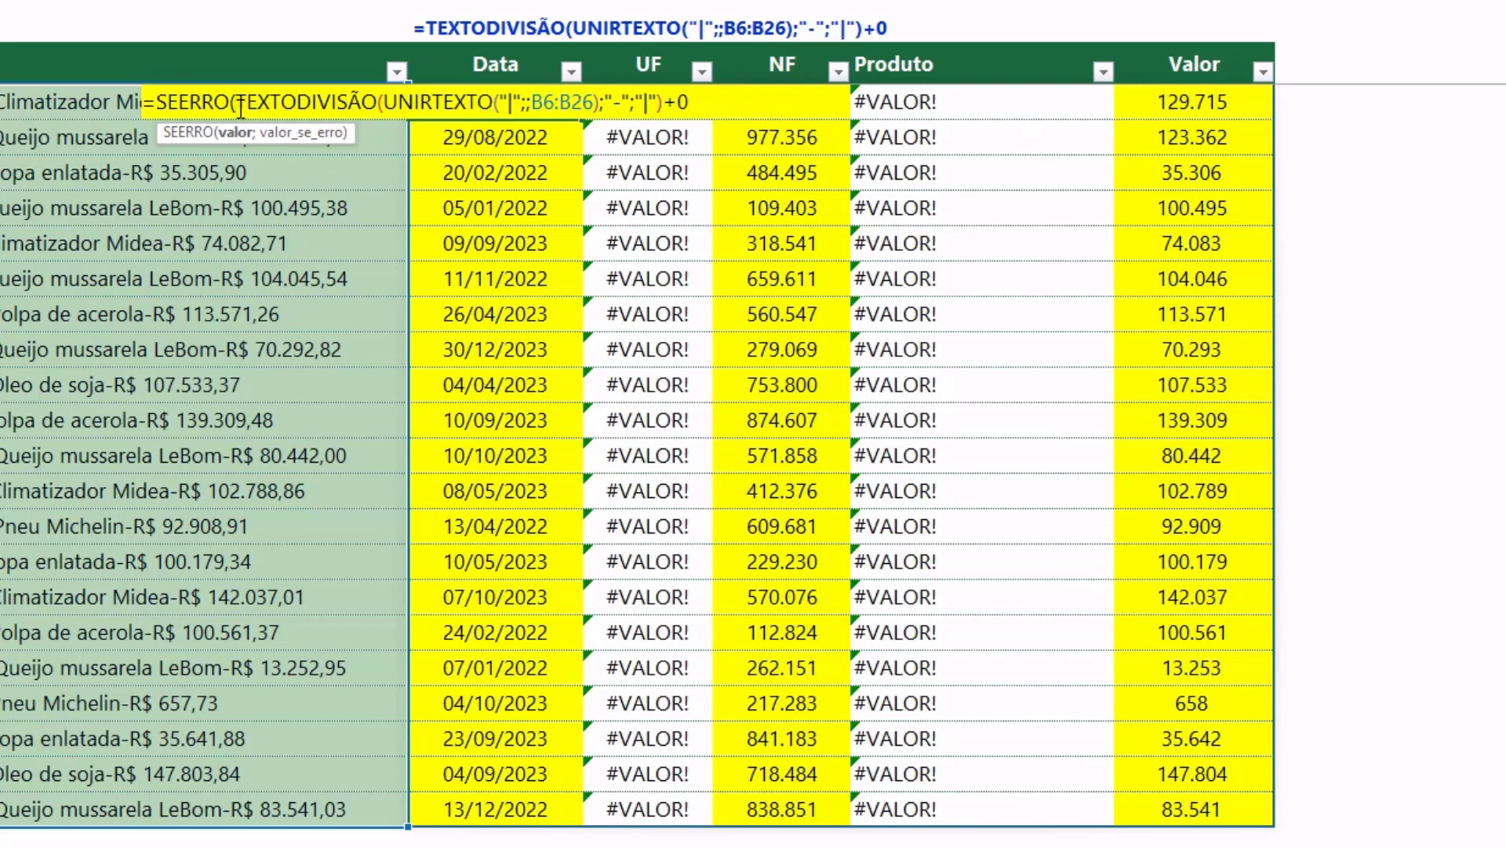
# Step: Add the copied TEXTODIVISÃO expression after +0 as SEERRO's fallback and close the formula
pyautogui.moveTo(238, 103); pyautogui.dragTo(663, 103)
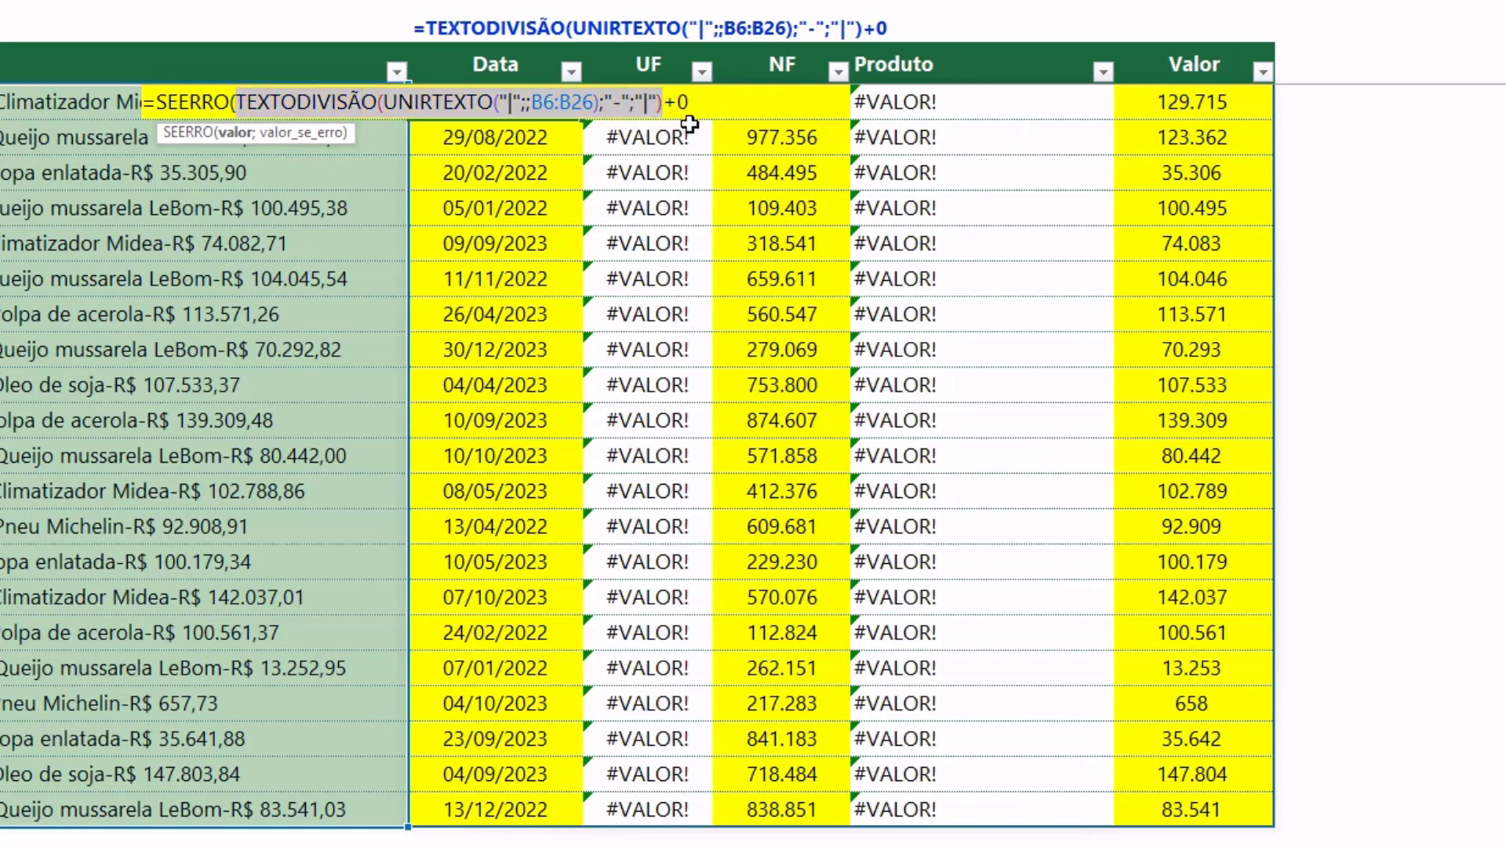
pyautogui.click(698, 106)
pyautogui.write(';')
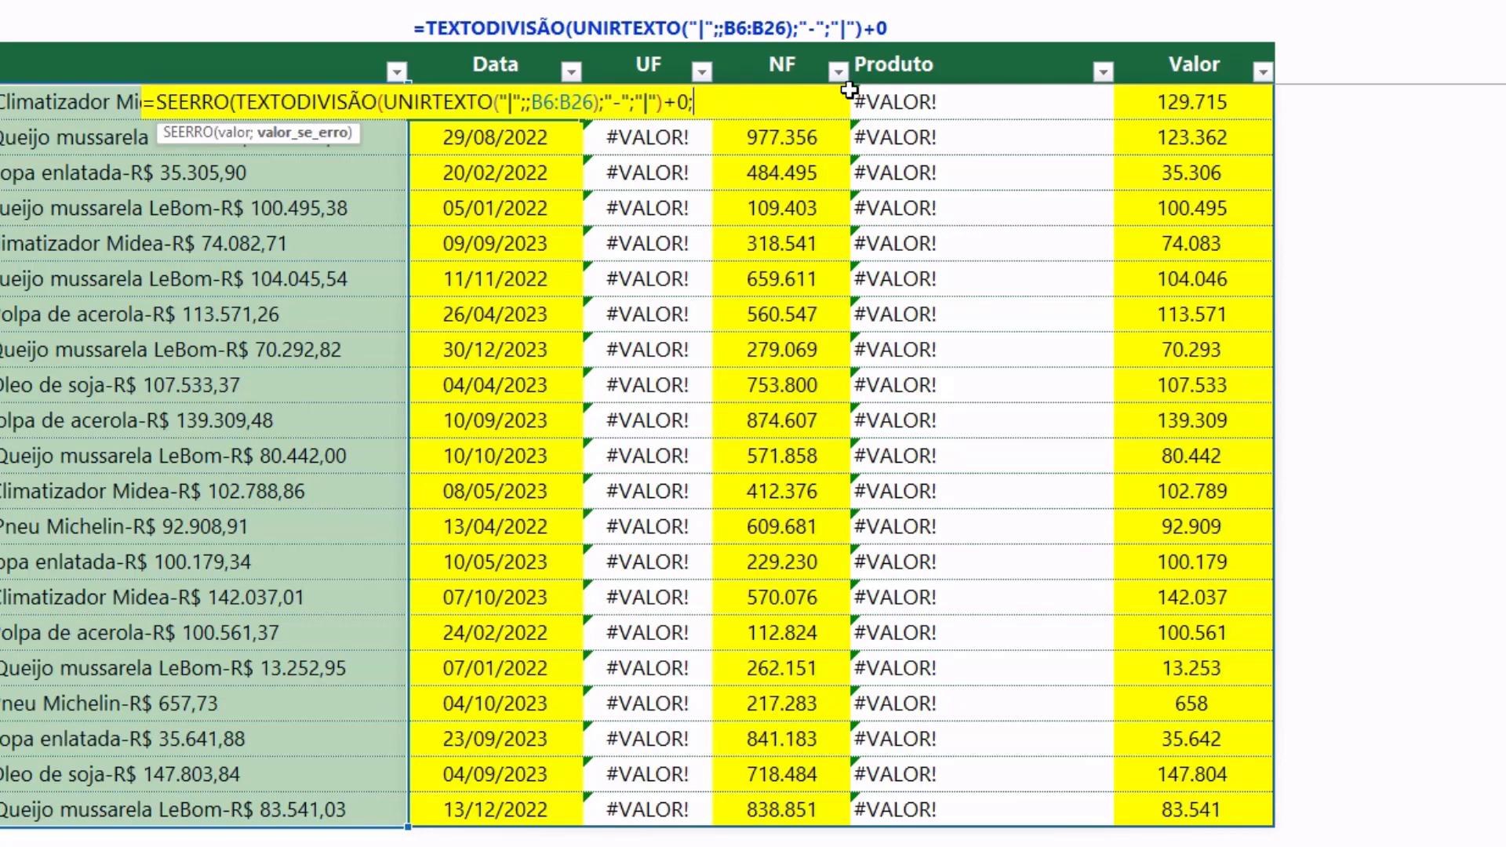
pyautogui.write('TEXTODIVISÃO(UNIRTEXTO("|";;B6:B26);"-";"|")')
pyautogui.write(')')
pyautogui.press('Return')
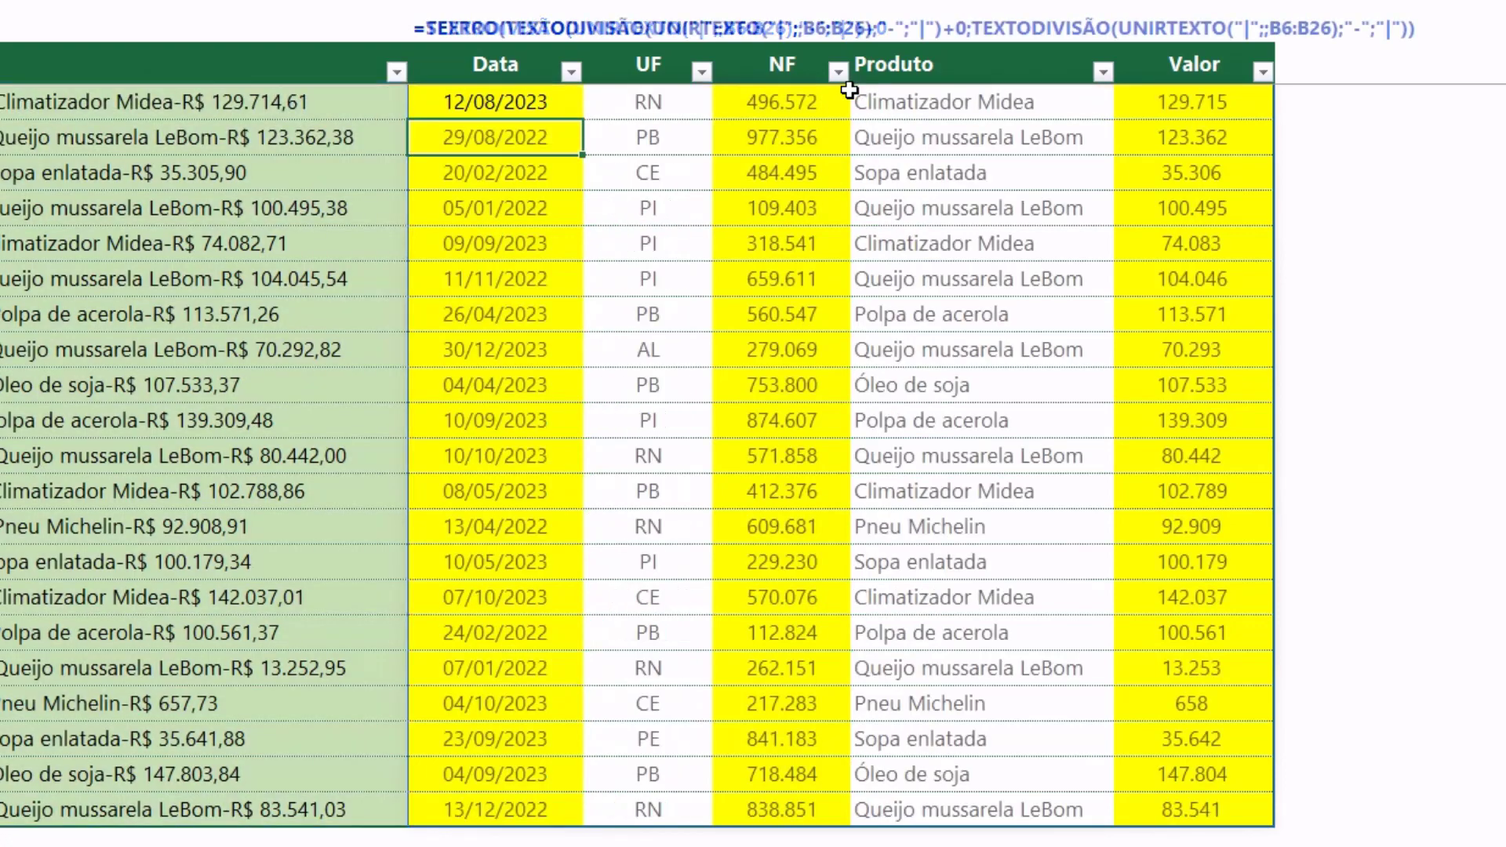
# Step: Remove the yellow fill from the Data-to-Valor split results for all rows
pyautogui.moveTo(537, 103); pyautogui.dragTo(1200, 810)
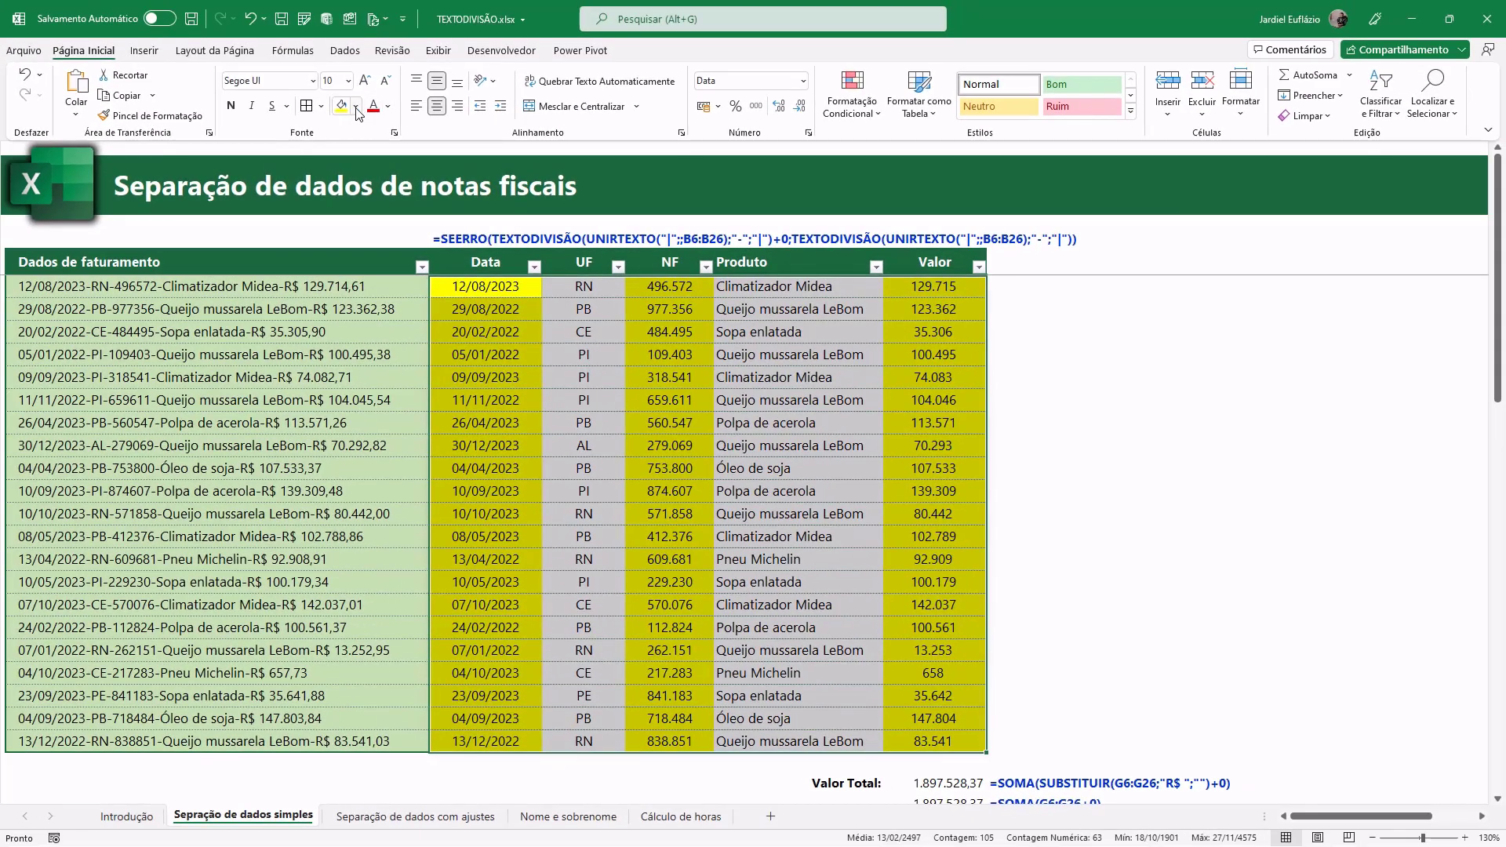
pyautogui.click(355, 106)
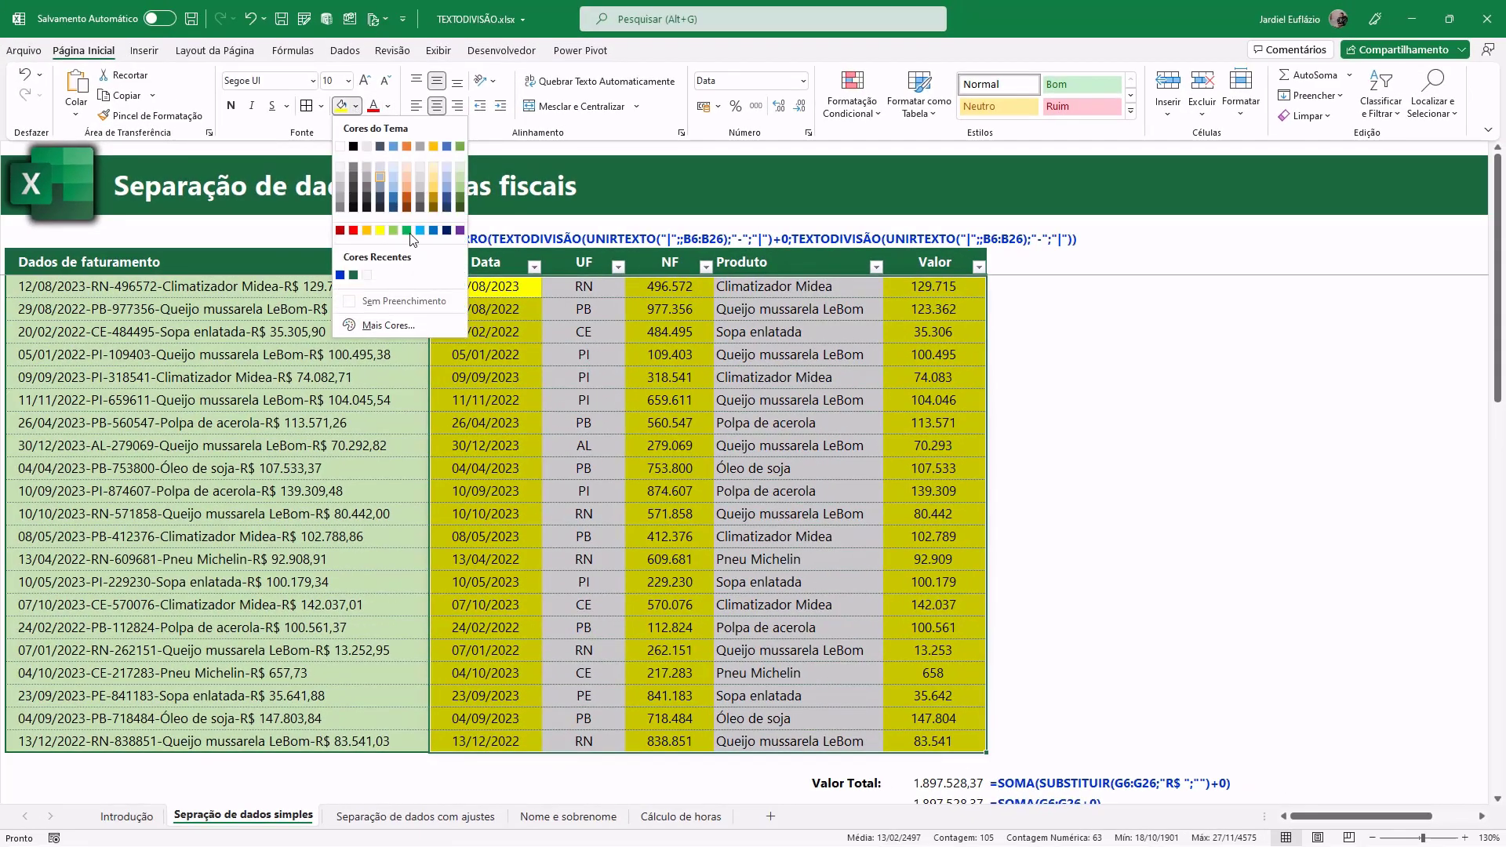
pyautogui.click(408, 299)
pyautogui.click(695, 445)
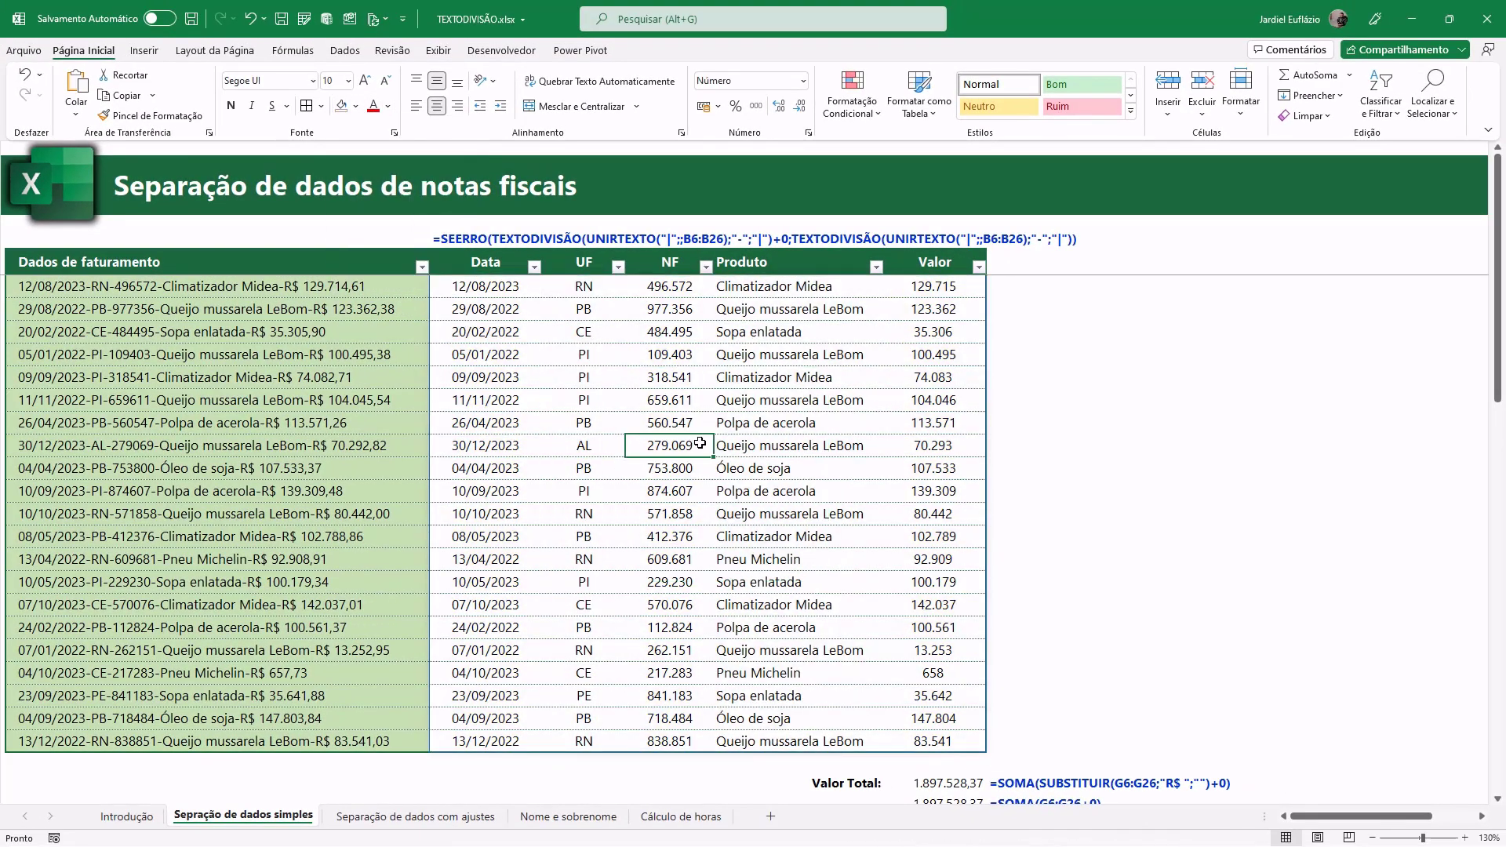
# Step: Check the Data and Valor column filter dropdowns
pyautogui.click(534, 266)
pyautogui.click(878, 380)
pyautogui.click(979, 267)
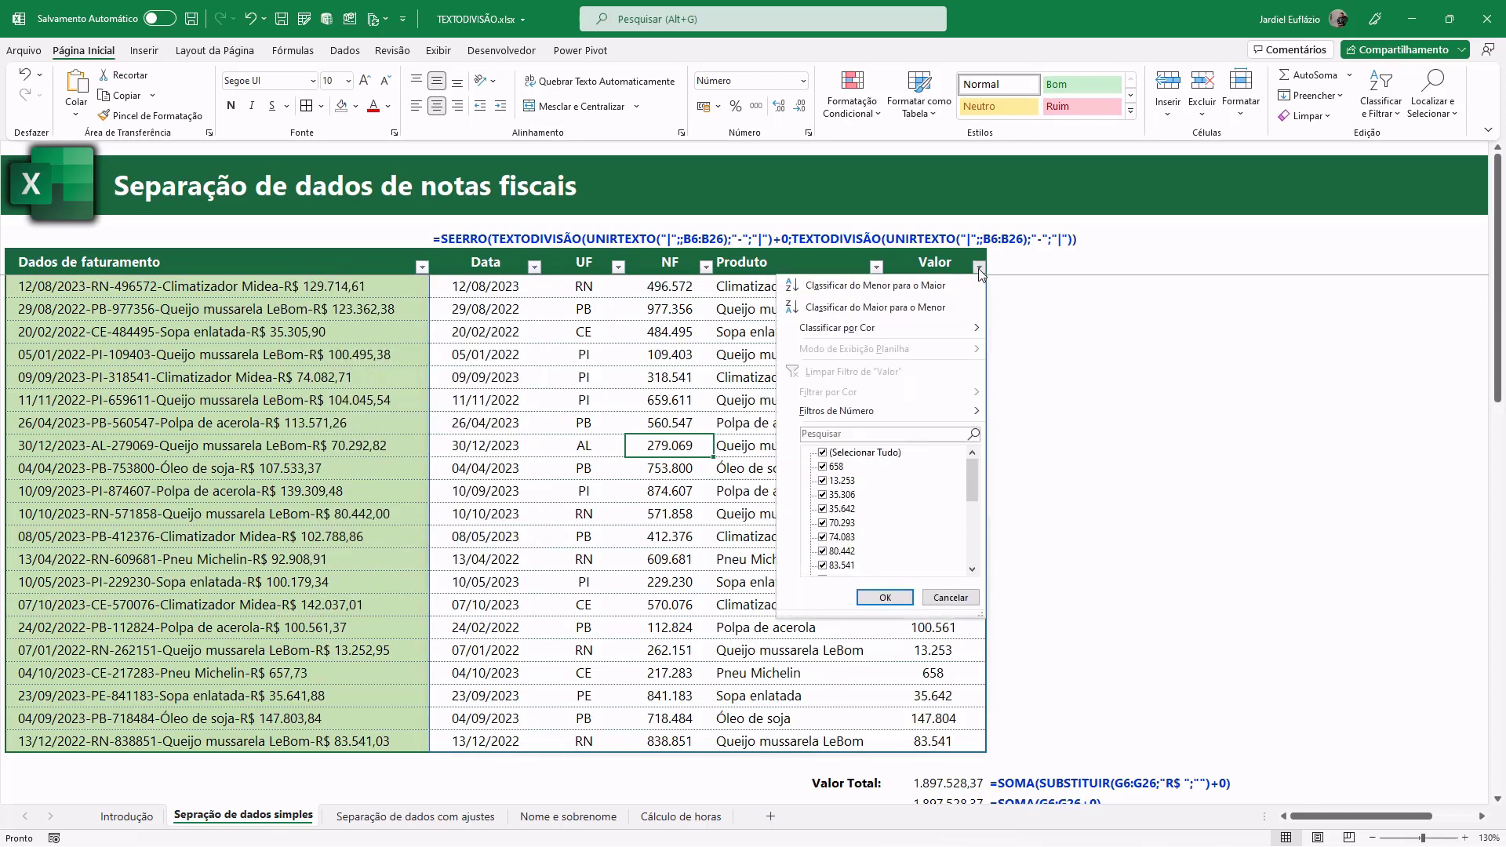
pyautogui.moveTo(838, 411)
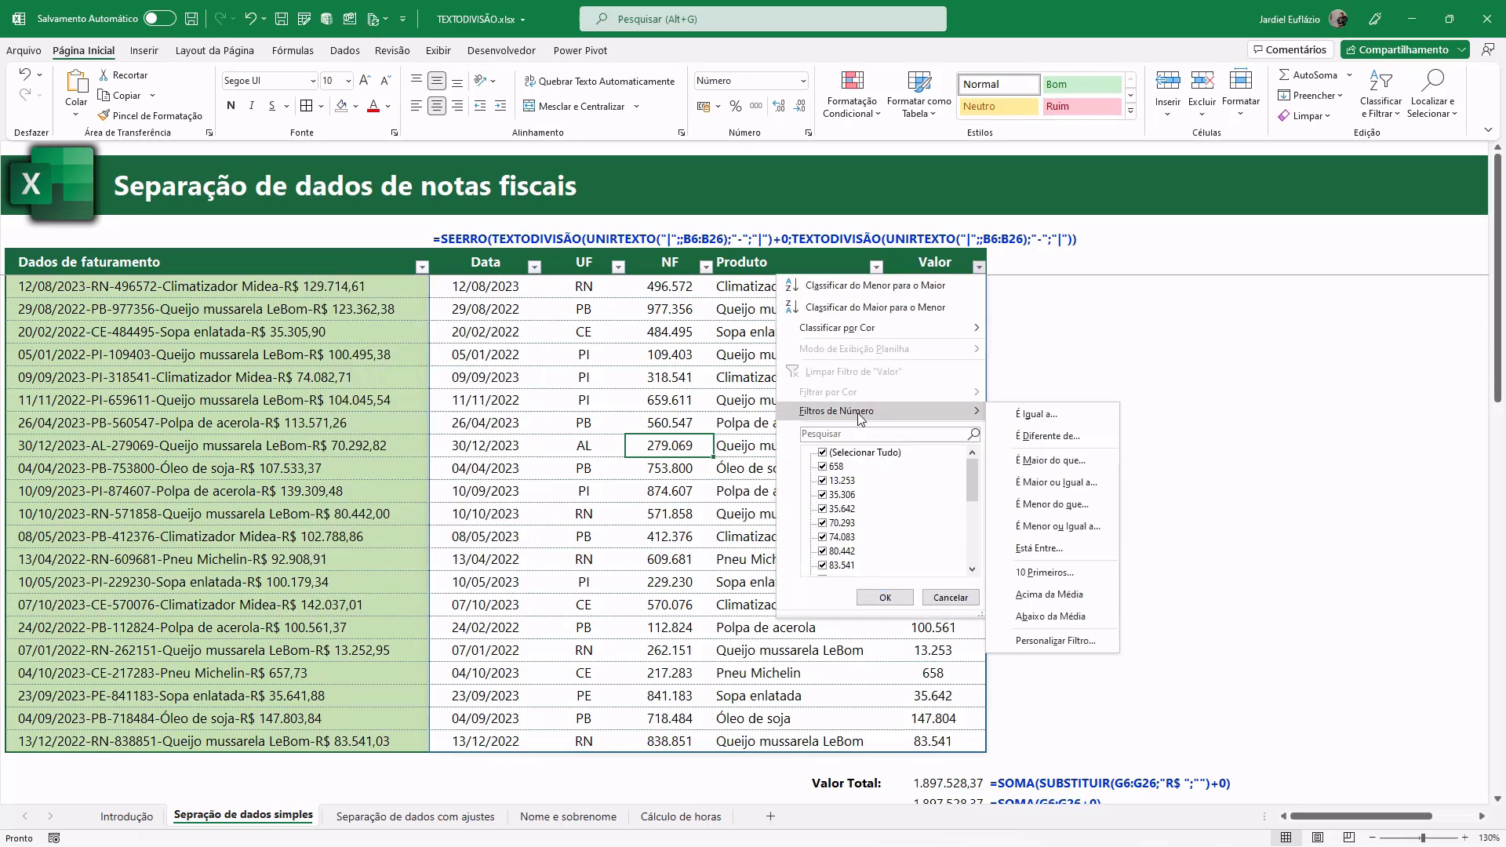
pyautogui.click(635, 452)
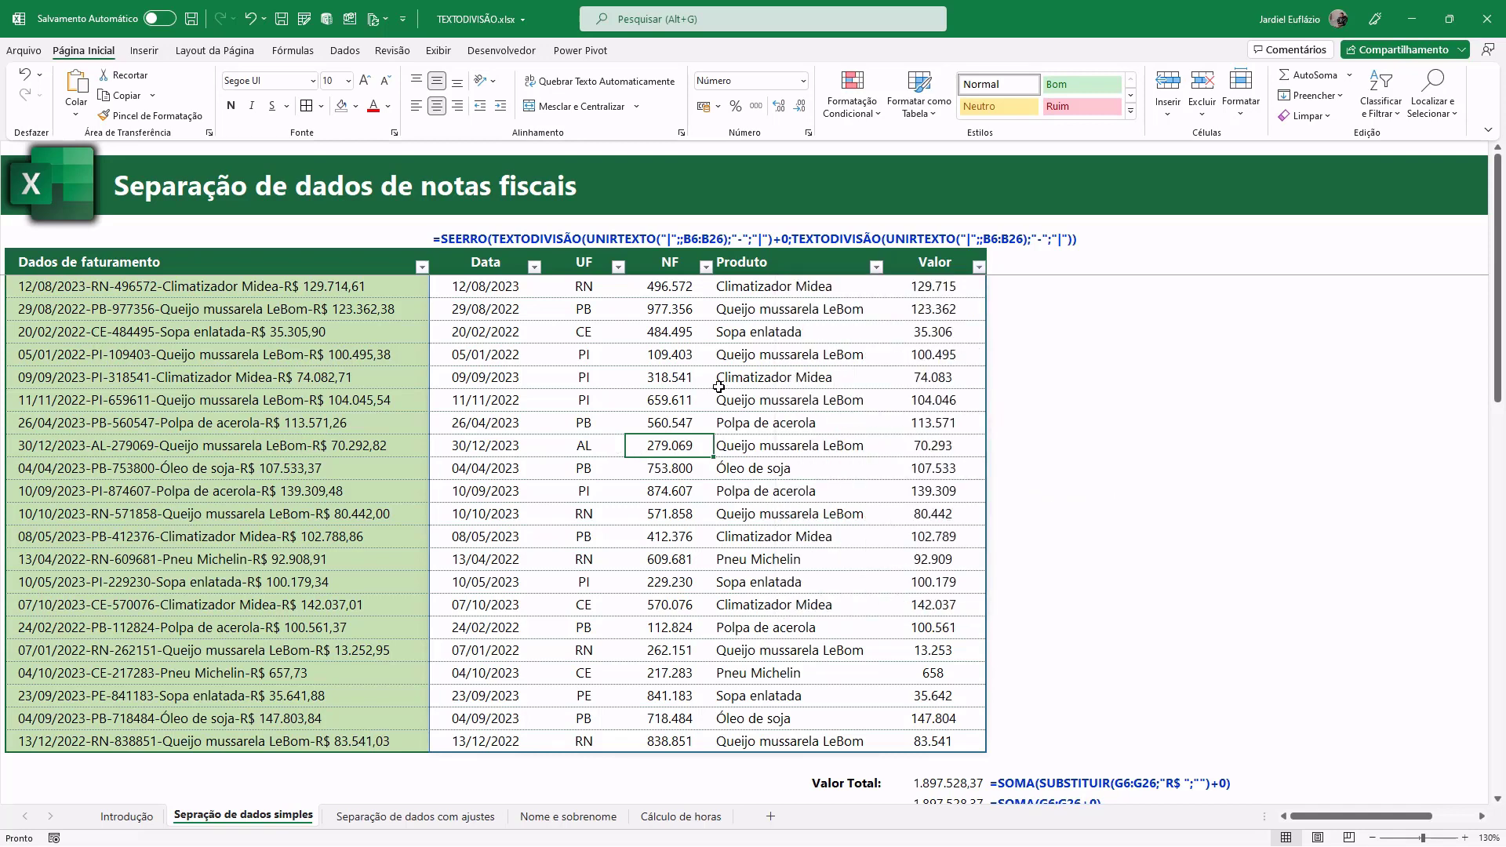
# Step: Review the UF values and the dates down to 04/10/2023, then go to the Separação de dados com ajustes sheet
pyautogui.moveTo(587, 287); pyautogui.dragTo(585, 742)
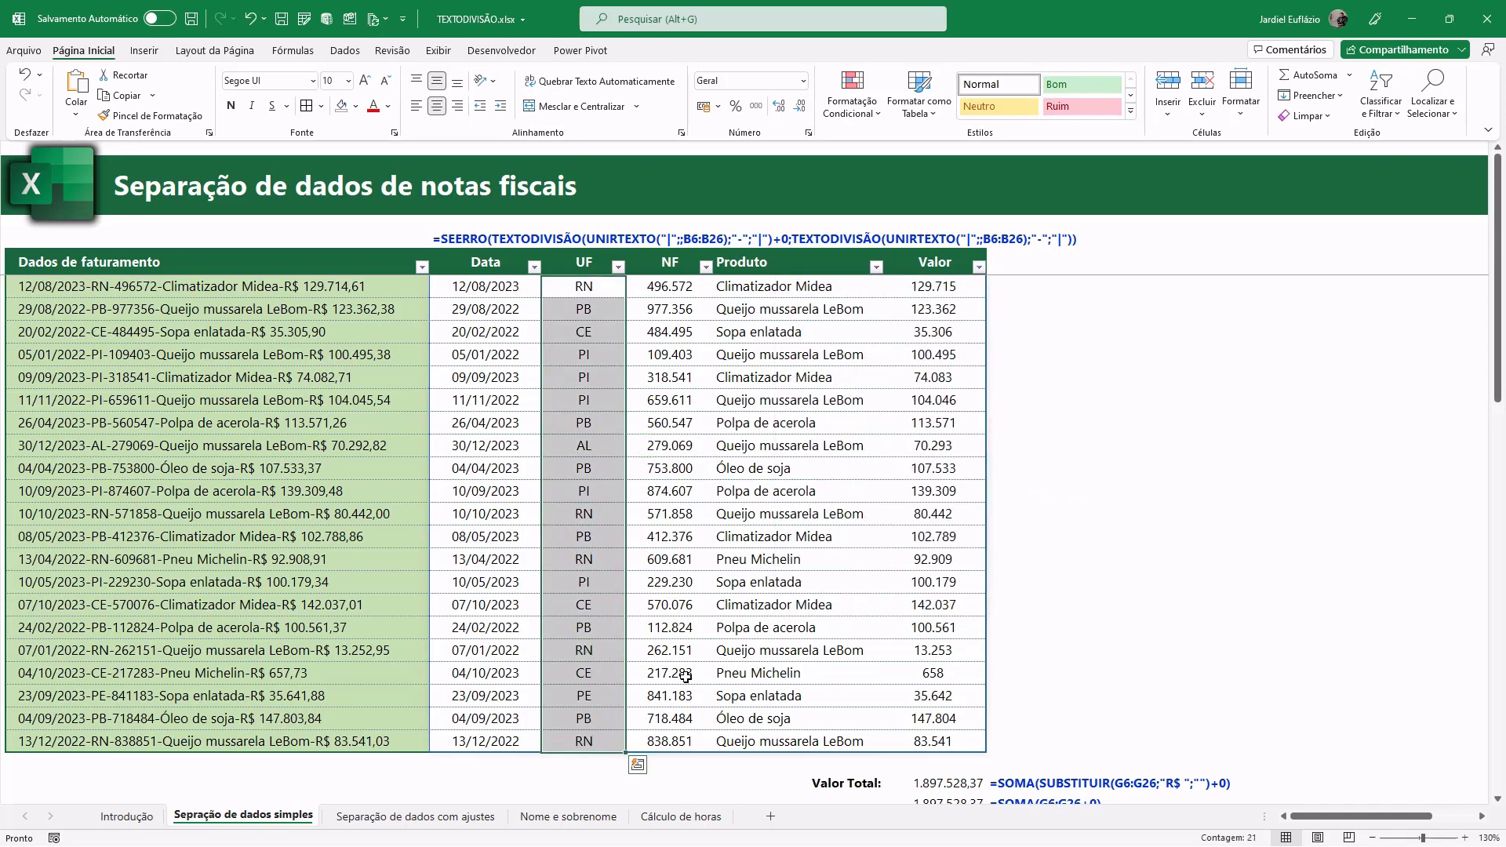
pyautogui.scroll(-1, 820, 598)
pyautogui.scroll(1, 820, 598)
pyautogui.moveTo(480, 308); pyautogui.dragTo(472, 623)
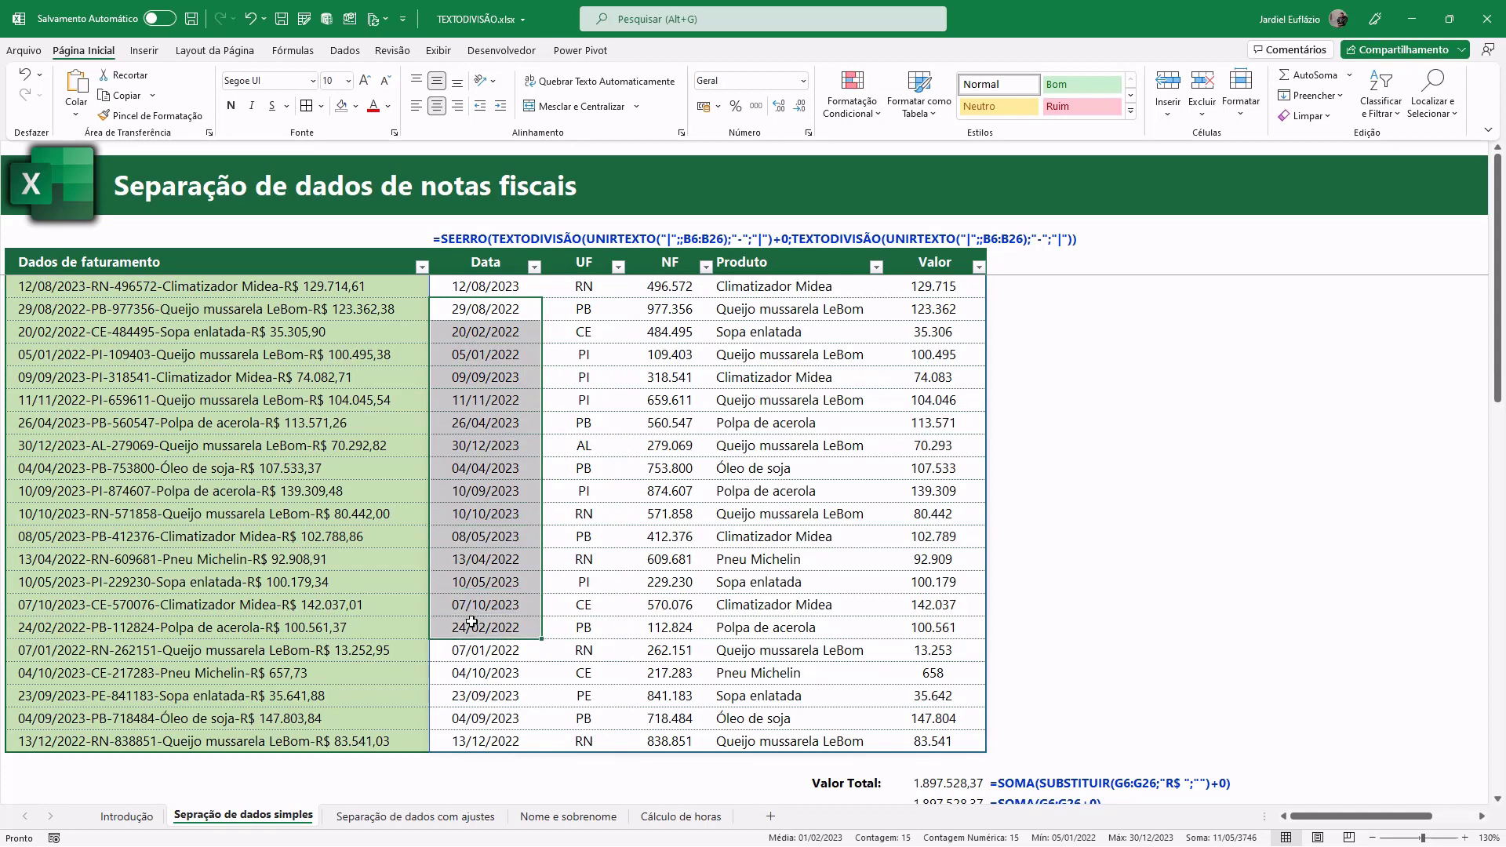
pyautogui.moveTo(471, 624); pyautogui.dragTo(483, 669)
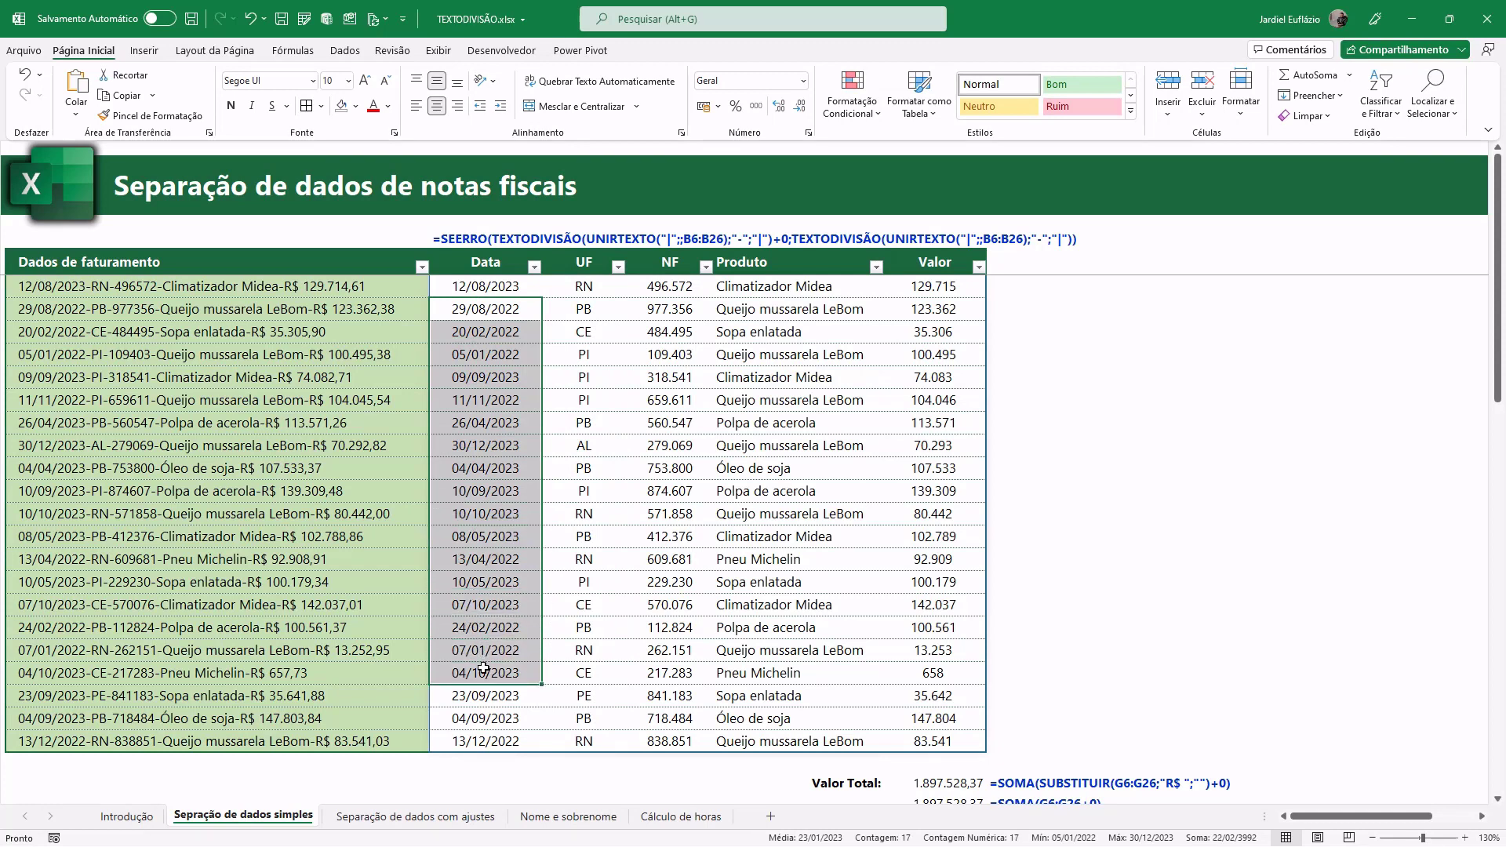
pyautogui.click(416, 817)
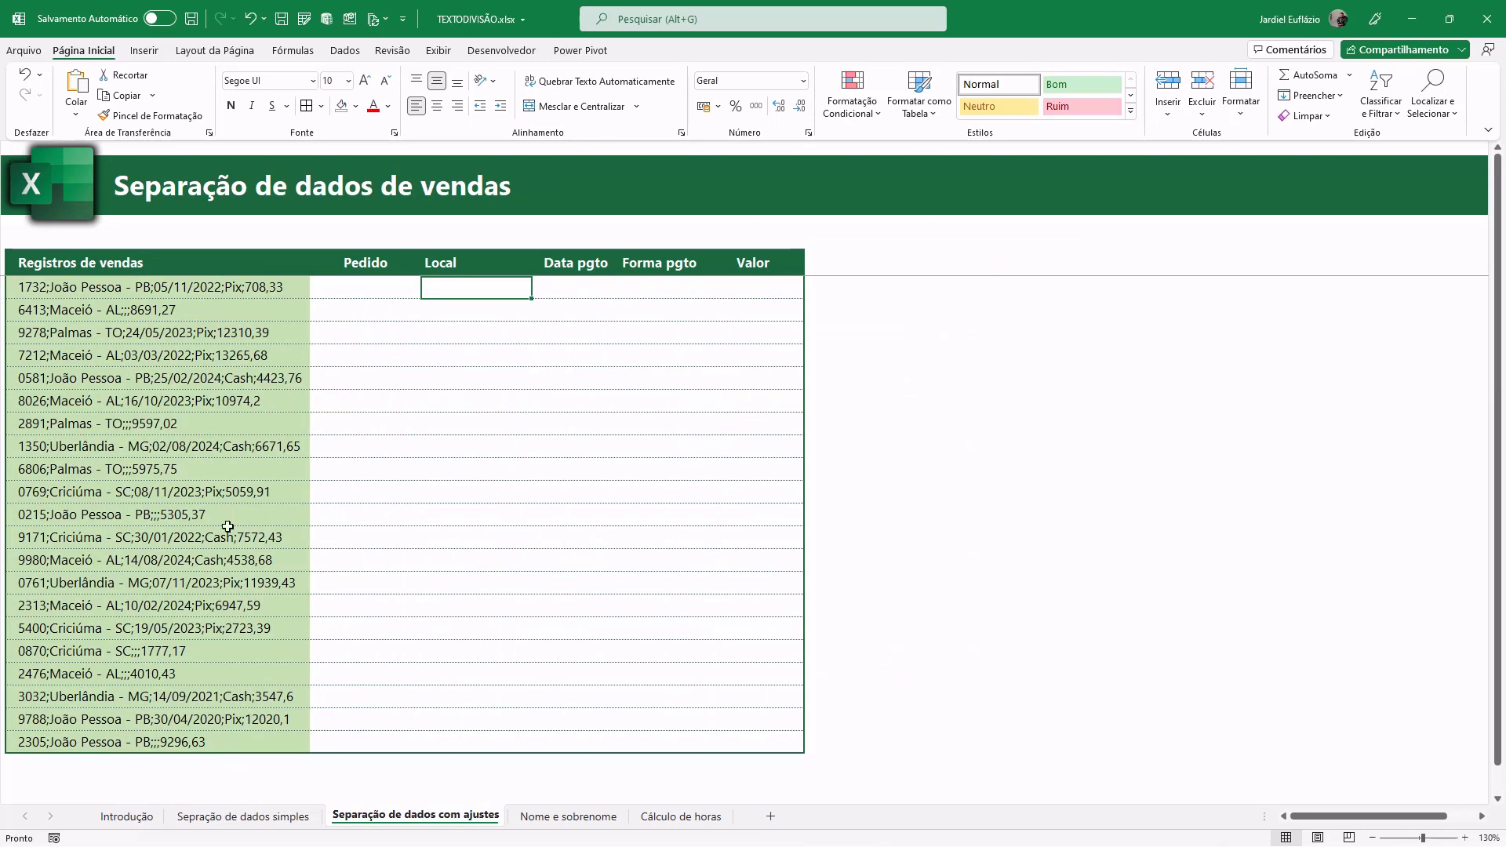
pyautogui.keyDown('ctrl'); pyautogui.scroll(3, 228, 526); pyautogui.keyUp('ctrl')
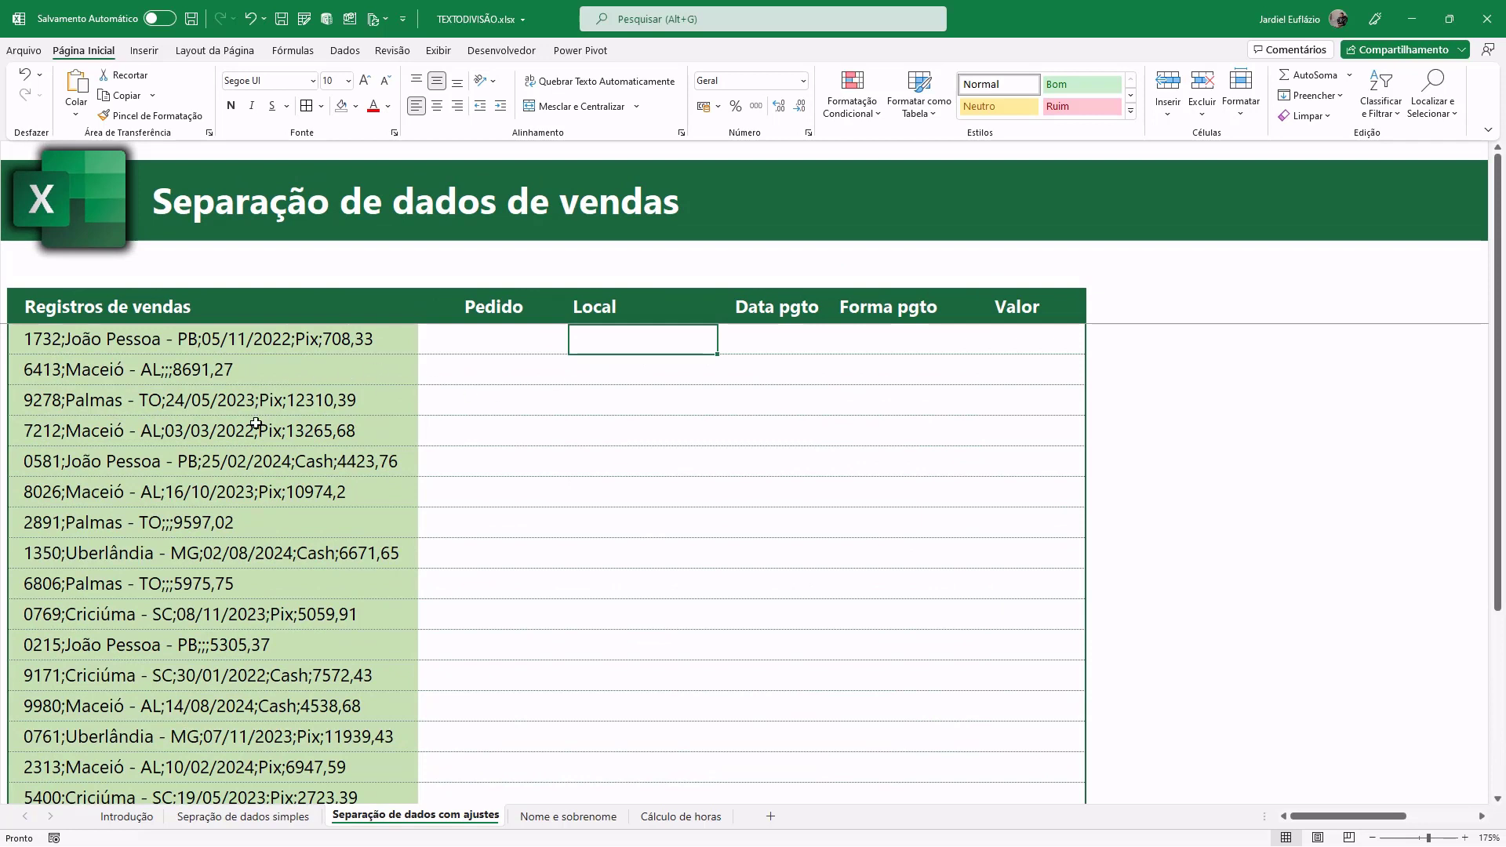
pyautogui.keyDown('ctrl'); pyautogui.scroll(1, 632, 390); pyautogui.keyUp('ctrl')
pyautogui.moveTo(541, 332); pyautogui.dragTo(1093, 329)
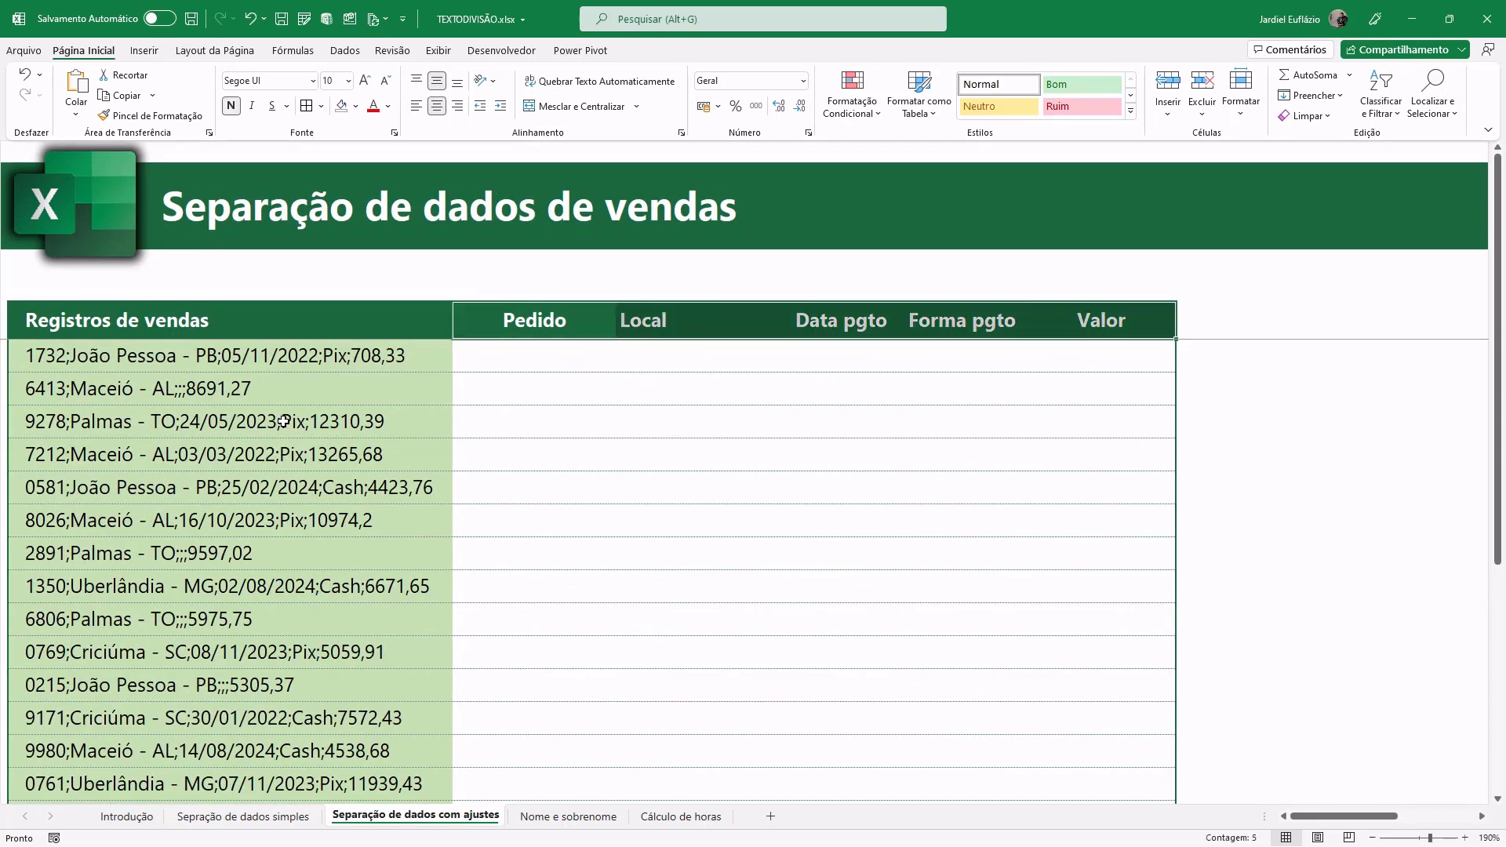
pyautogui.keyDown('ctrl'); pyautogui.scroll(3, 157, 439); pyautogui.keyUp('ctrl')
pyautogui.doubleClick(236, 455)
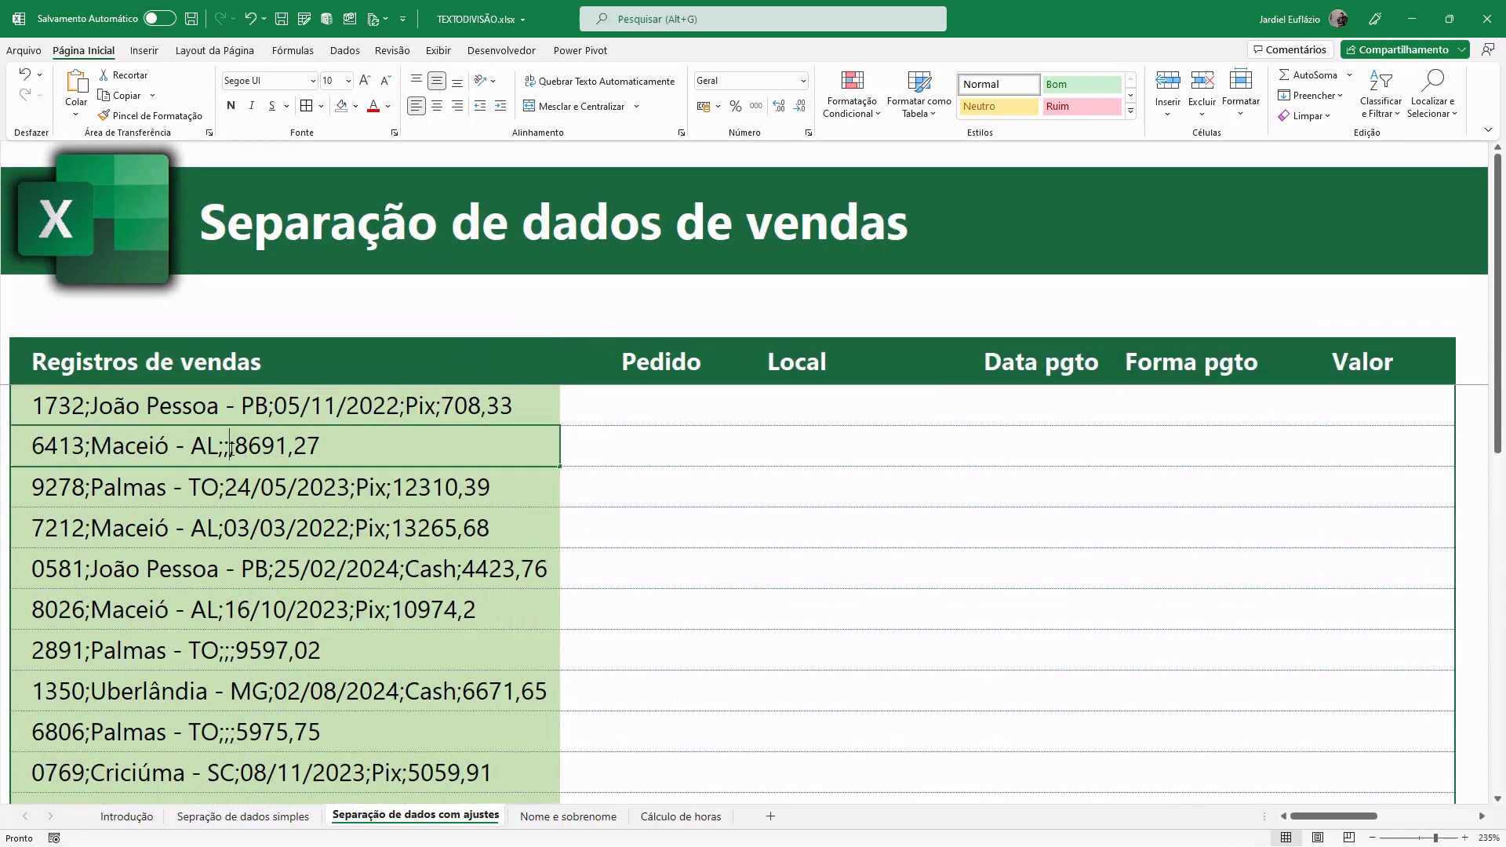
pyautogui.moveTo(235, 446); pyautogui.dragTo(219, 446)
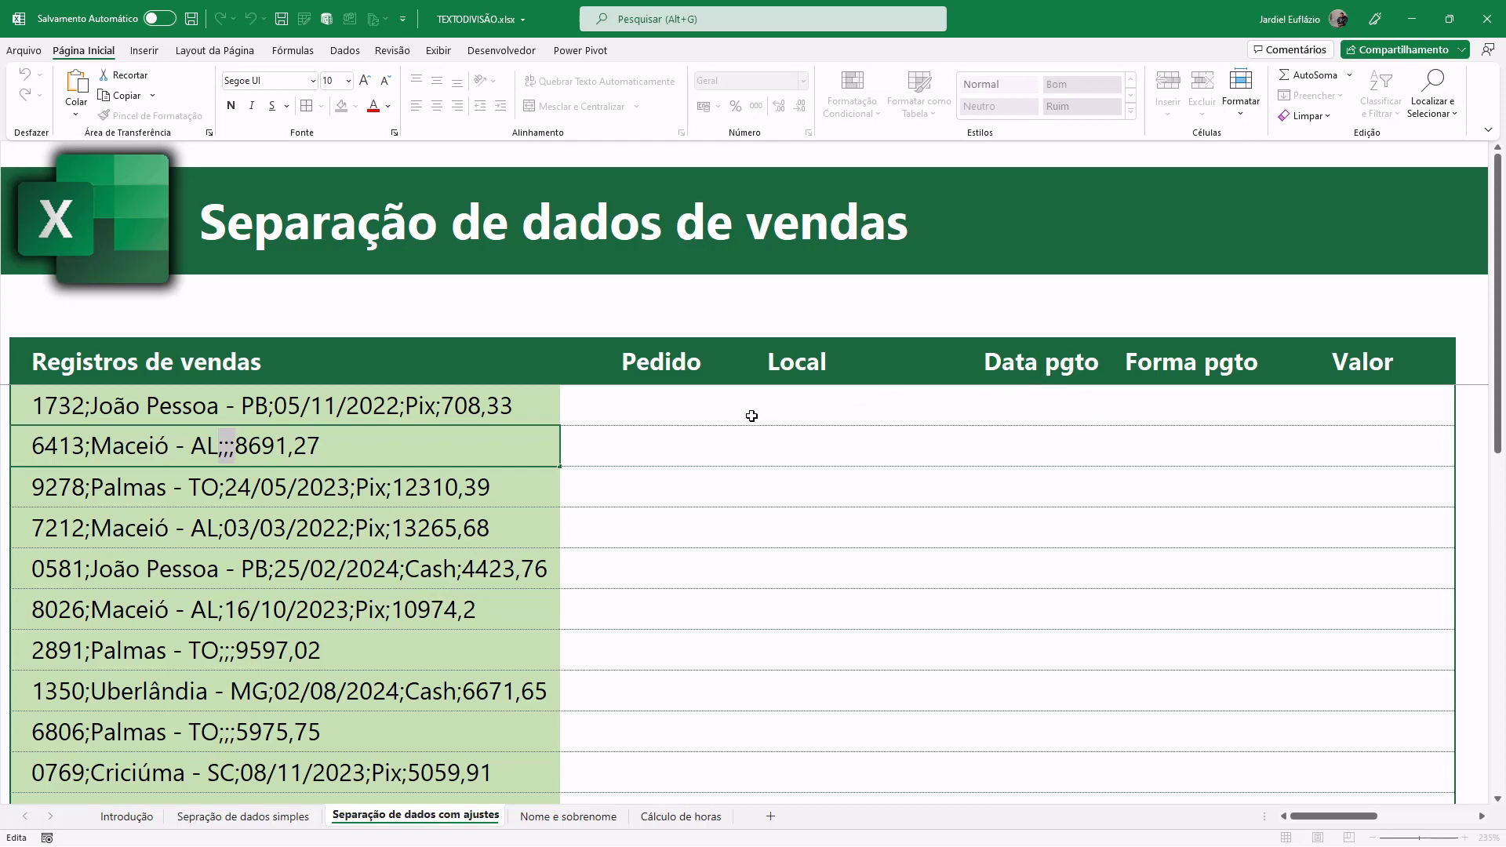
pyautogui.click(659, 407)
pyautogui.keyDown('ctrl'); pyautogui.scroll(-2, 652, 545); pyautogui.keyUp('ctrl')
pyautogui.keyDown('ctrl'); pyautogui.scroll(-1, 654, 549); pyautogui.keyUp('ctrl')
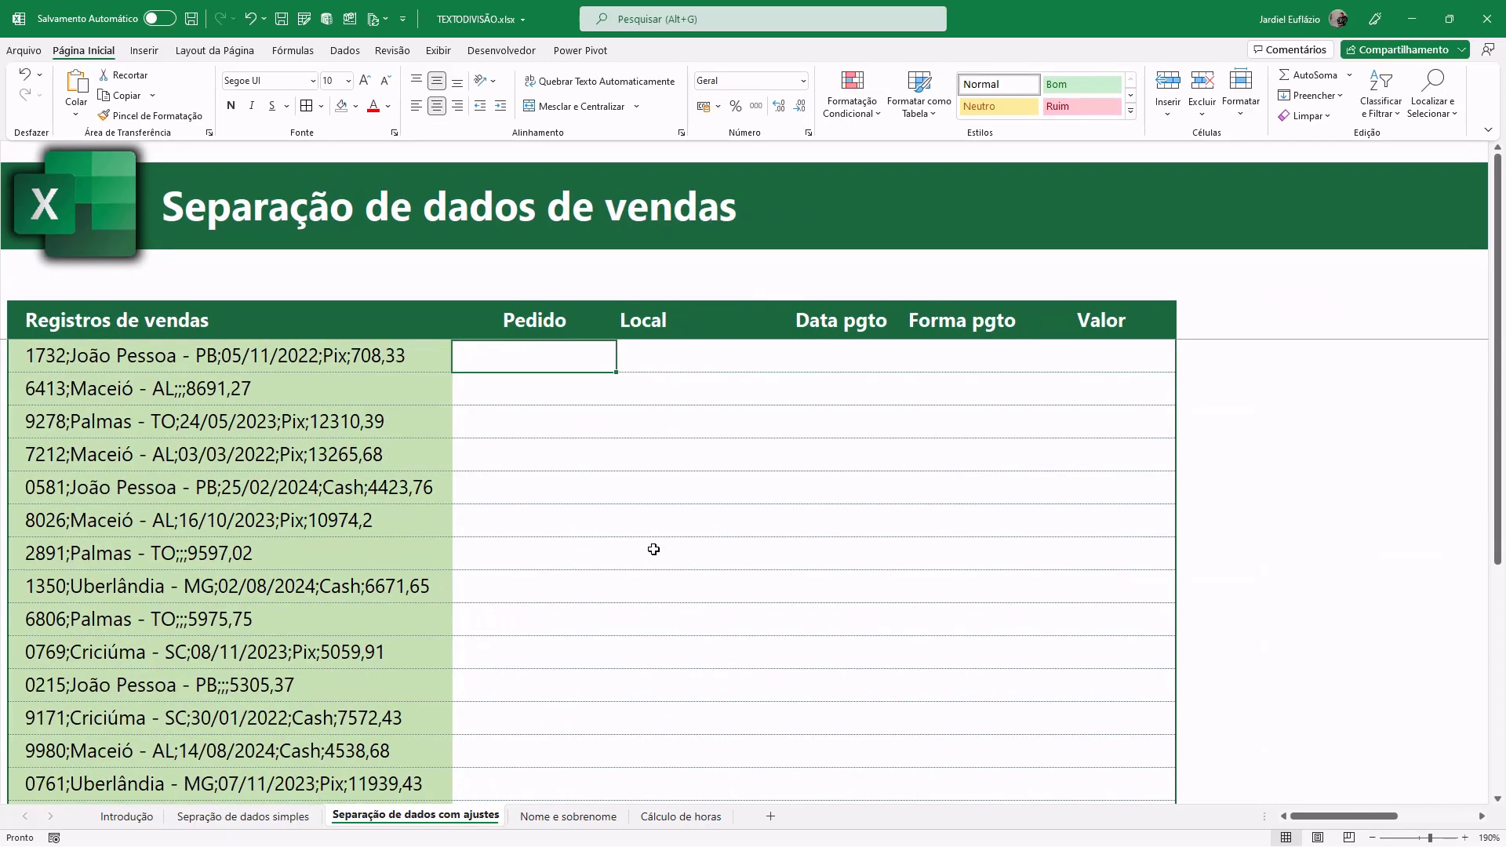
# Step: Enter =TEXTODIVISÃO(B6;";") in the first Pedido cell
pyautogui.write('=TEX')
pyautogui.press('Down')
pyautogui.press('Down')
pyautogui.press('Down')
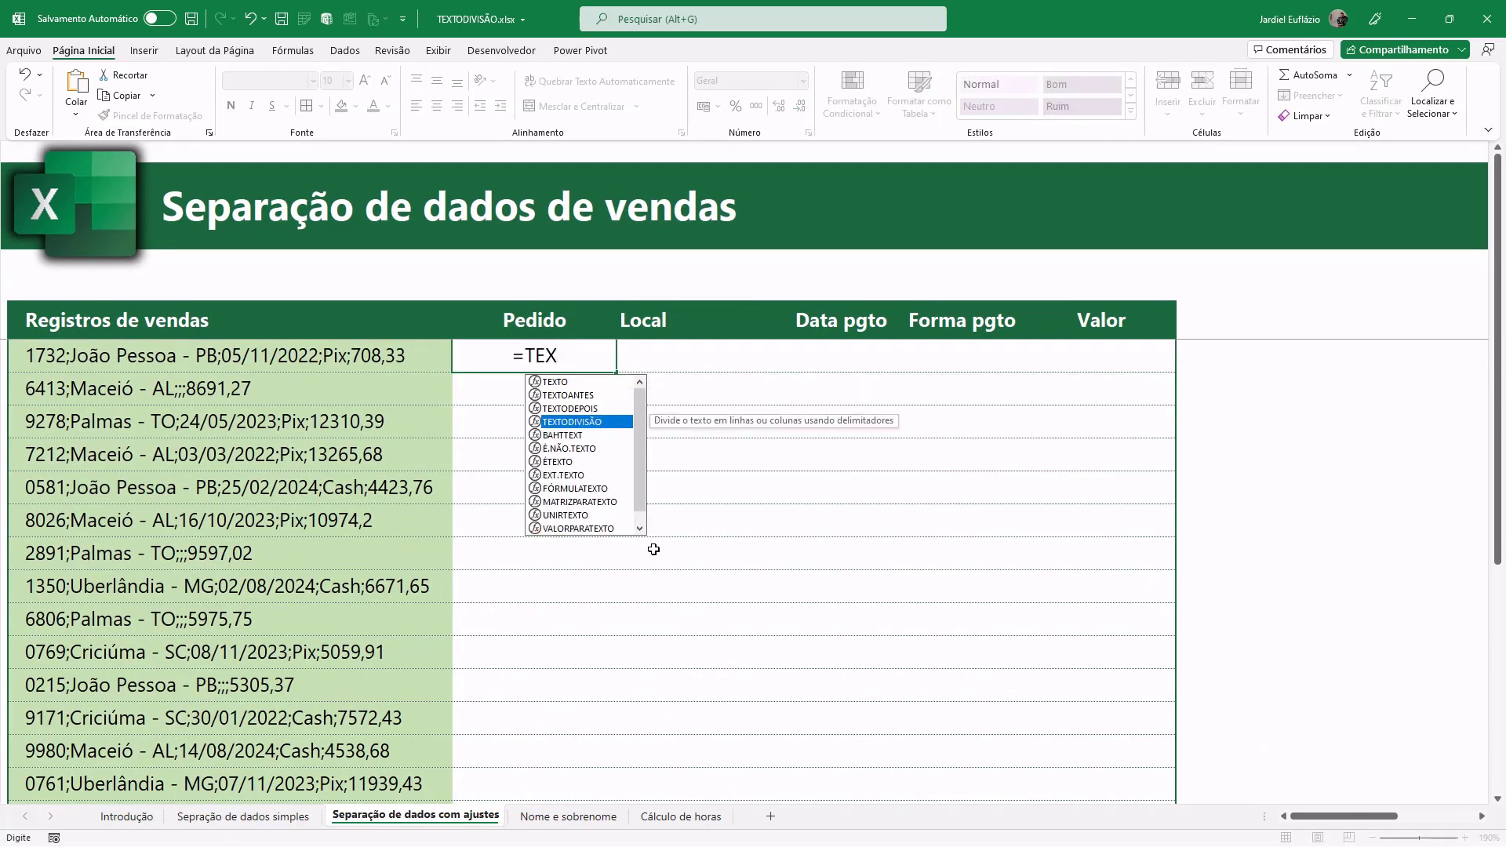
pyautogui.press('Tab')
pyautogui.click(332, 355)
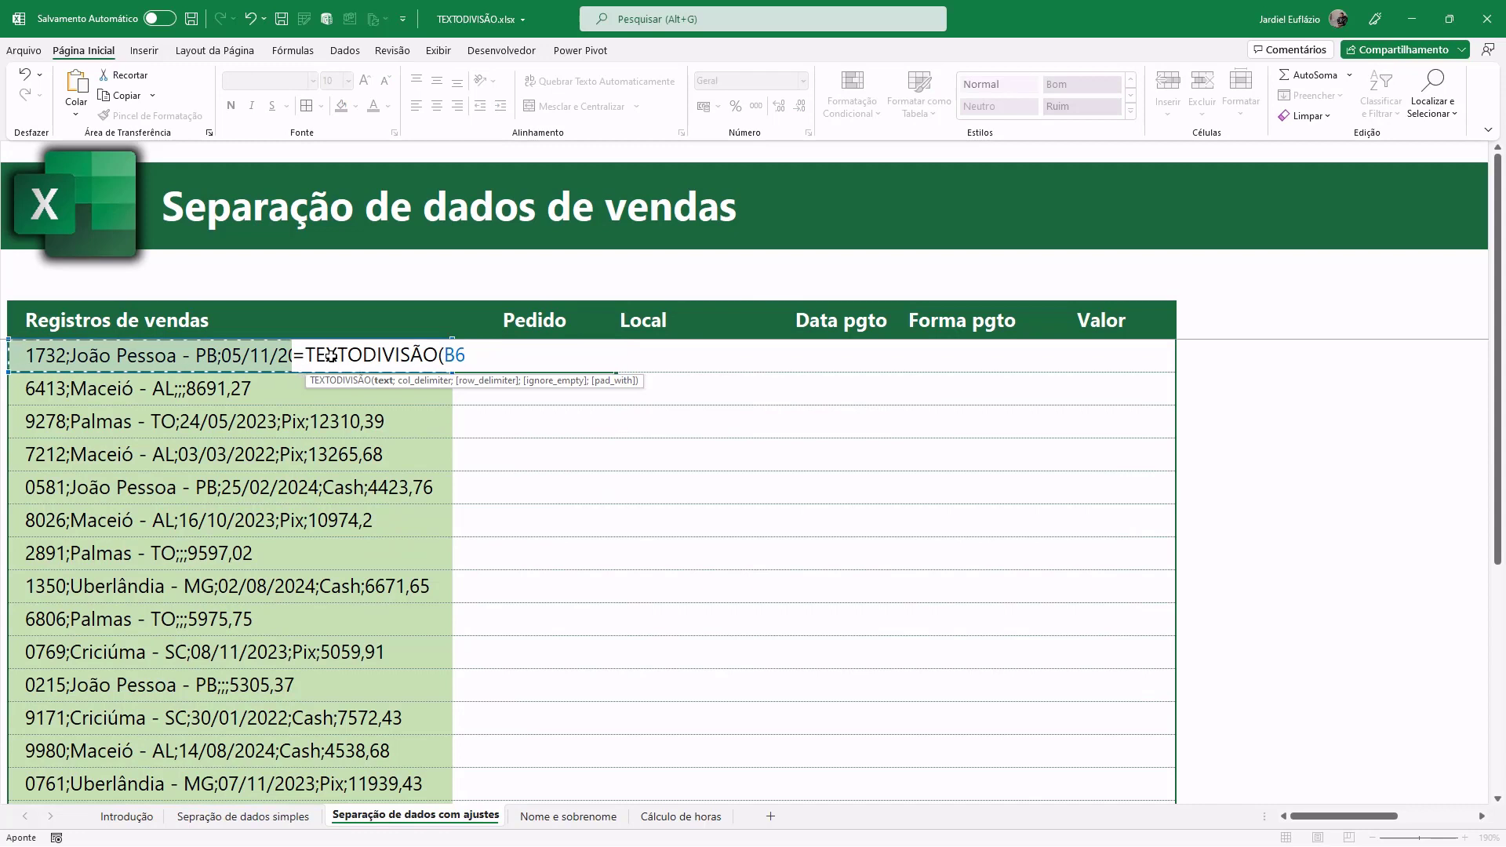
pyautogui.write(';')
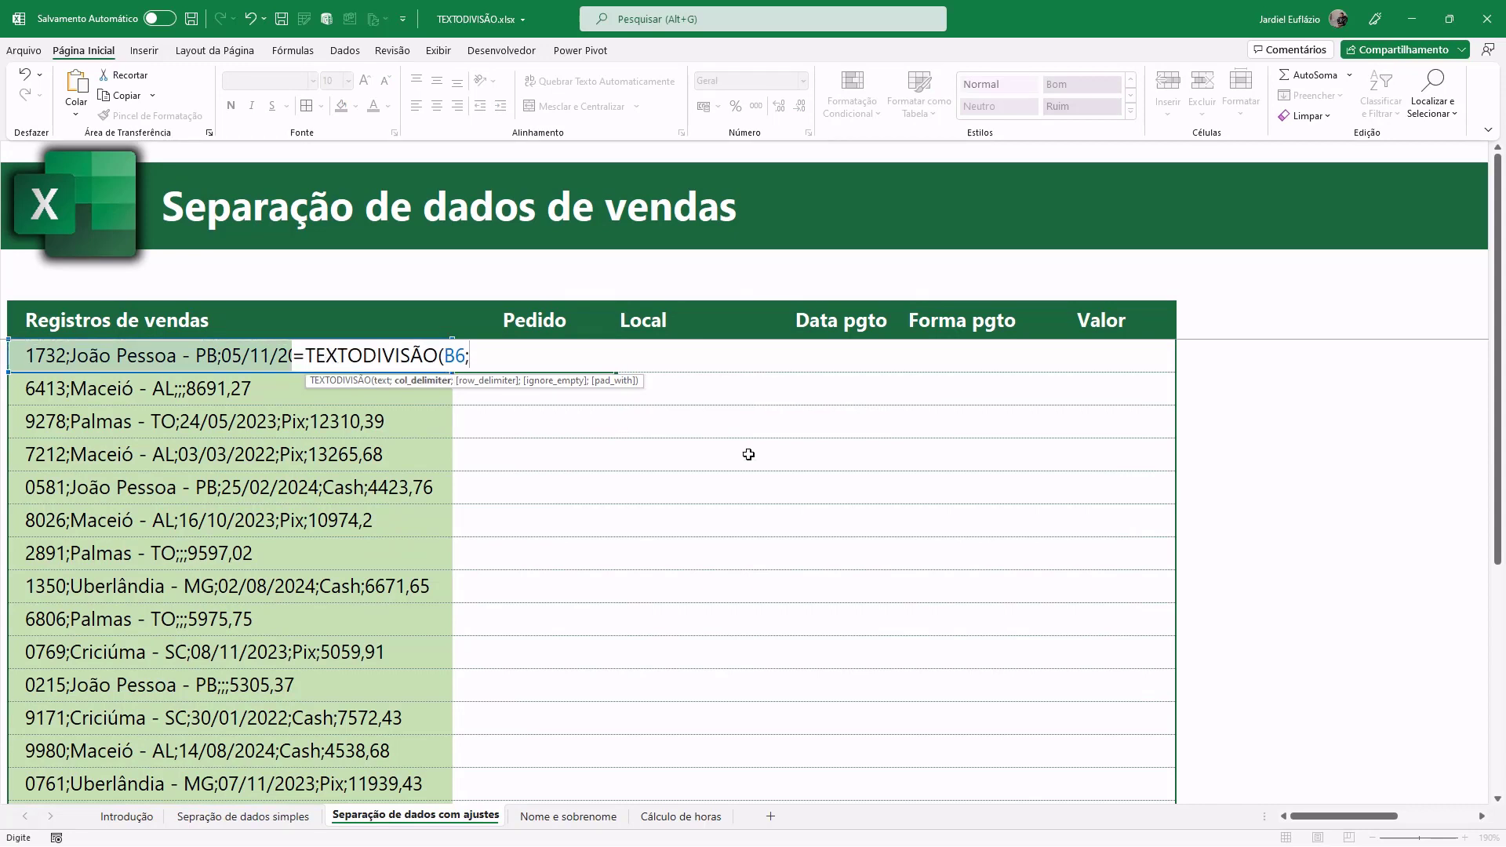
pyautogui.write('")')
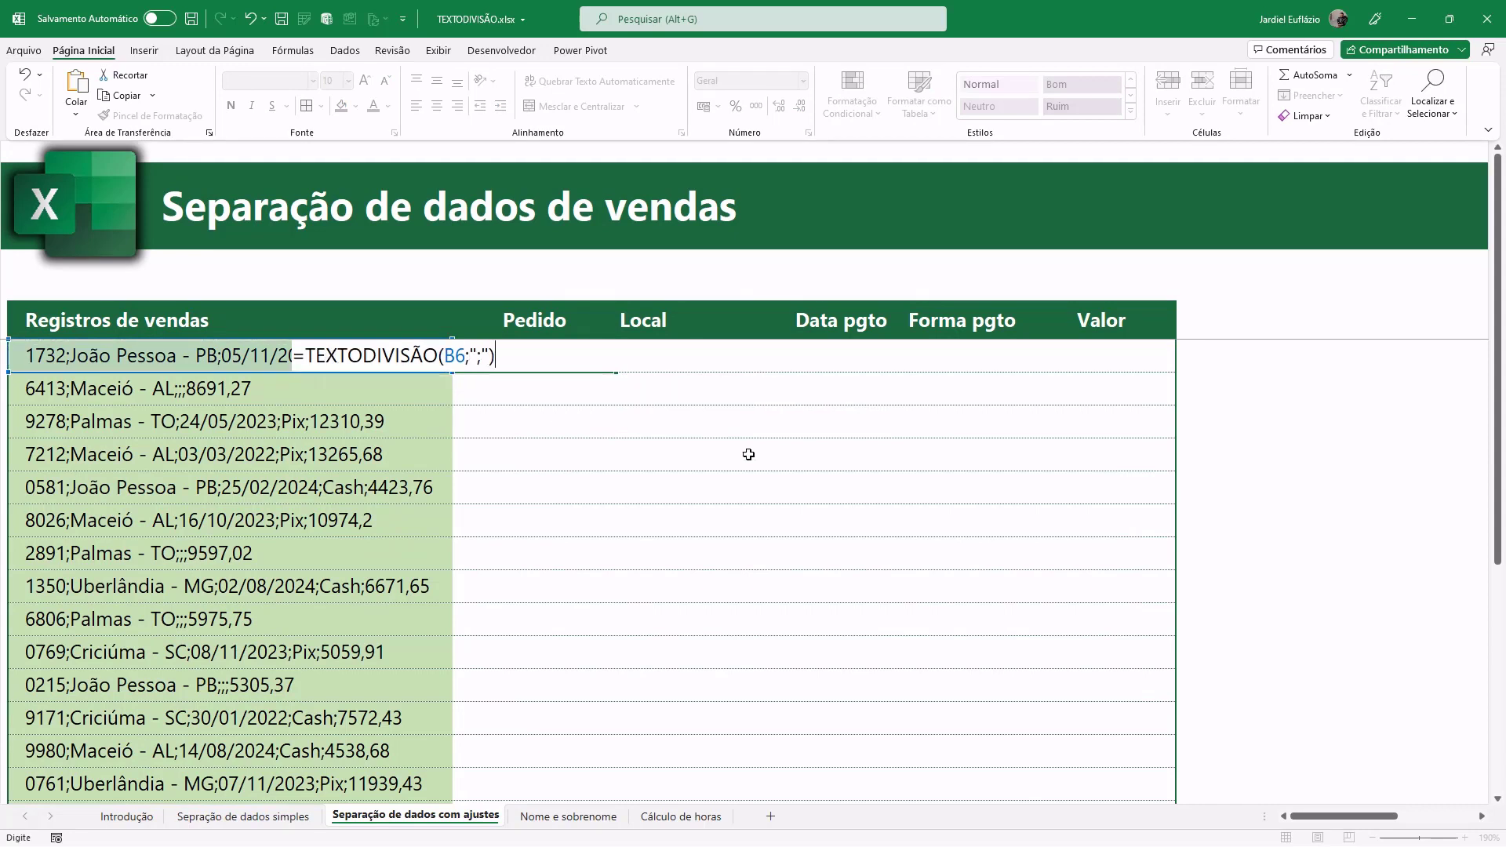
pyautogui.press('Return')
# Step: Copy the split formula into the Pedido cells of every sales record
pyautogui.keyDown('ctrl'); pyautogui.scroll(-4, 748, 454); pyautogui.keyUp('ctrl')
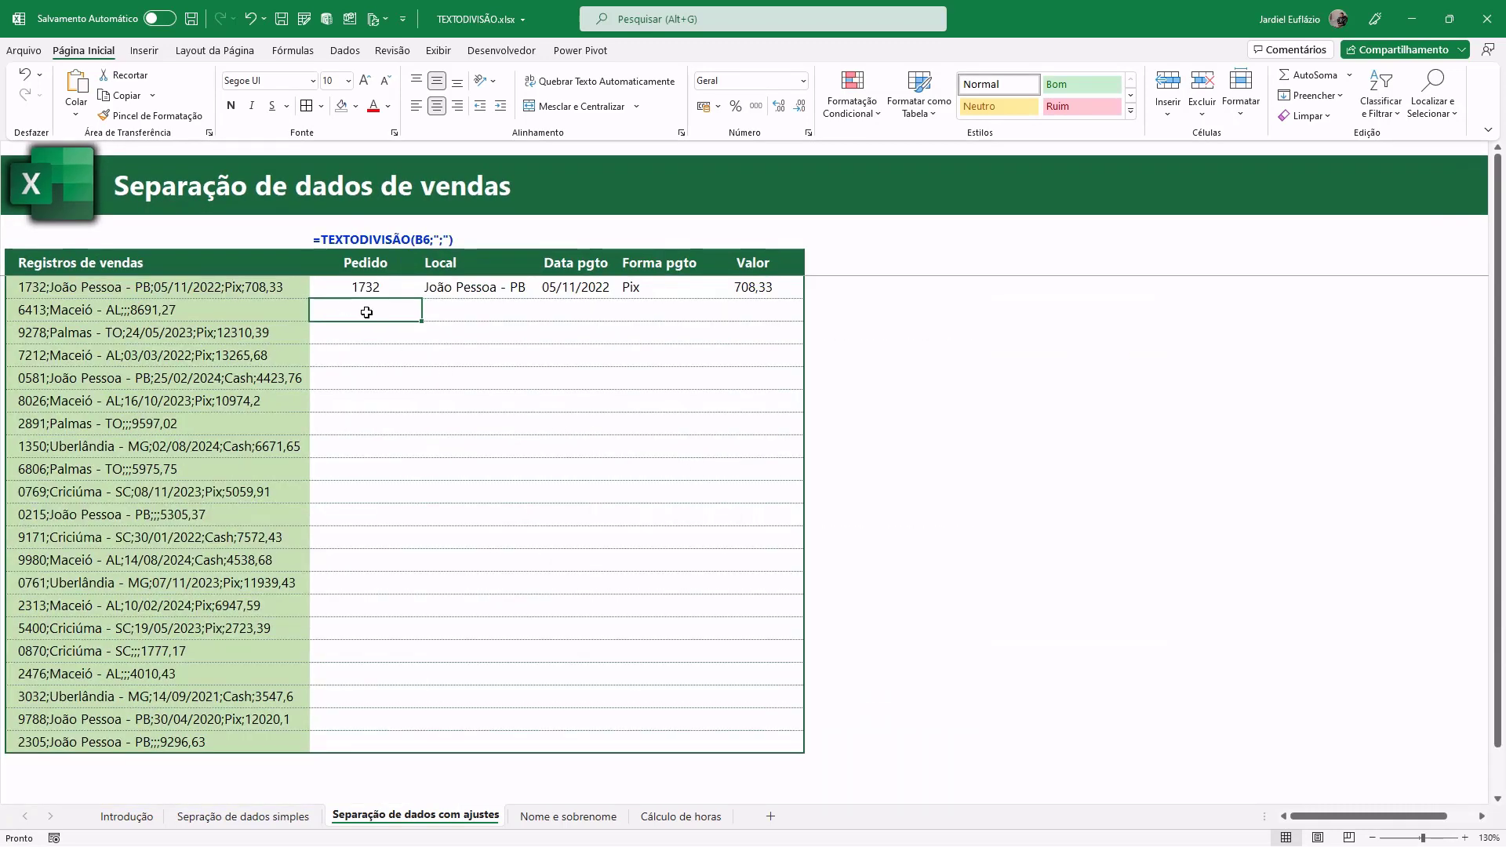
pyautogui.click(379, 290)
pyautogui.hotkey('ctrl', 'c')
pyautogui.keyDown('shift'); pyautogui.click(356, 742); pyautogui.keyUp('shift')
pyautogui.rightClick(356, 746)
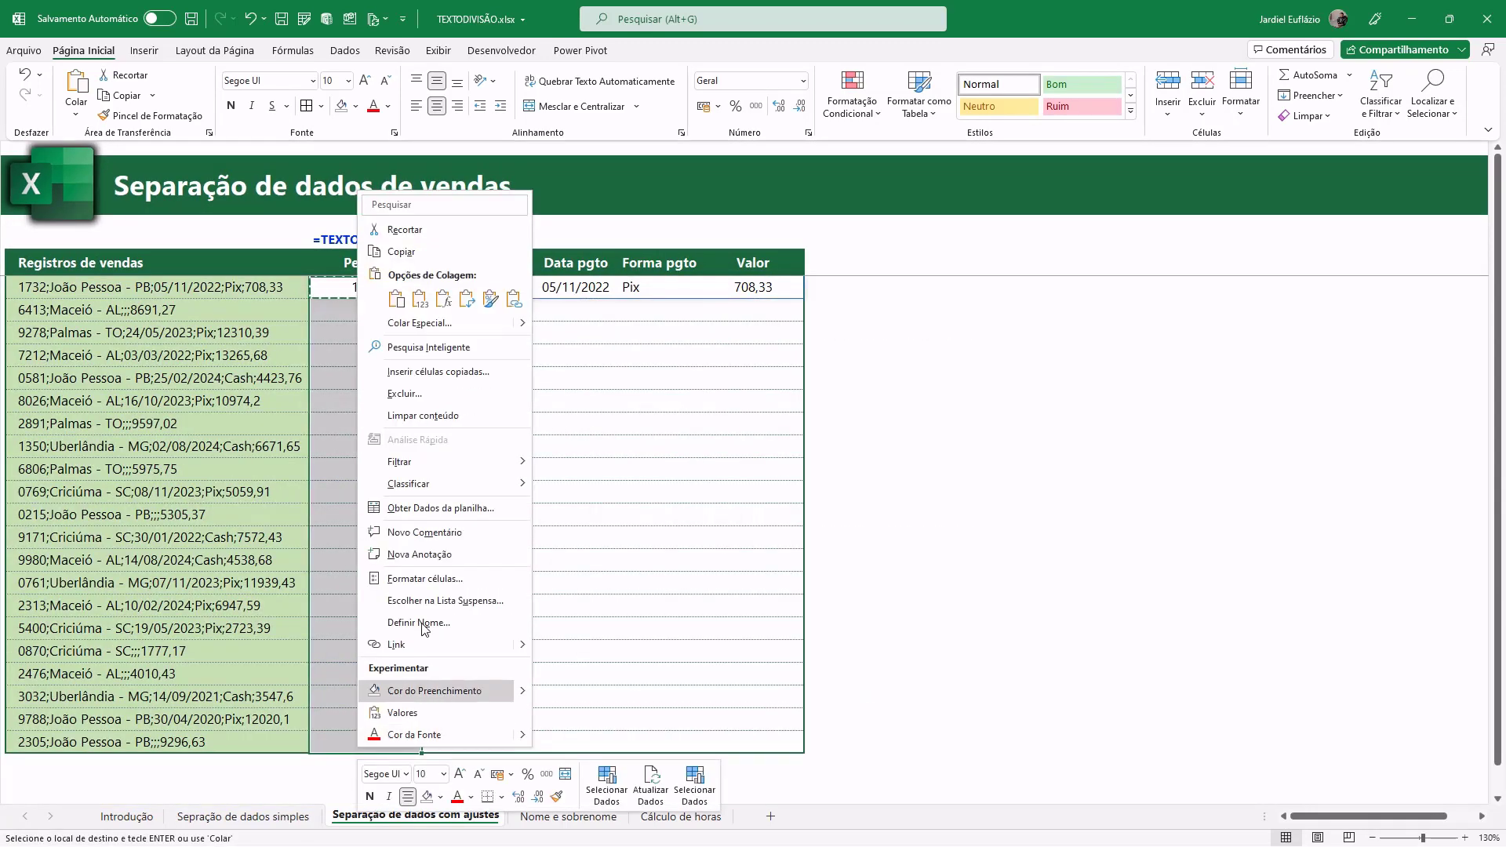
pyautogui.click(455, 298)
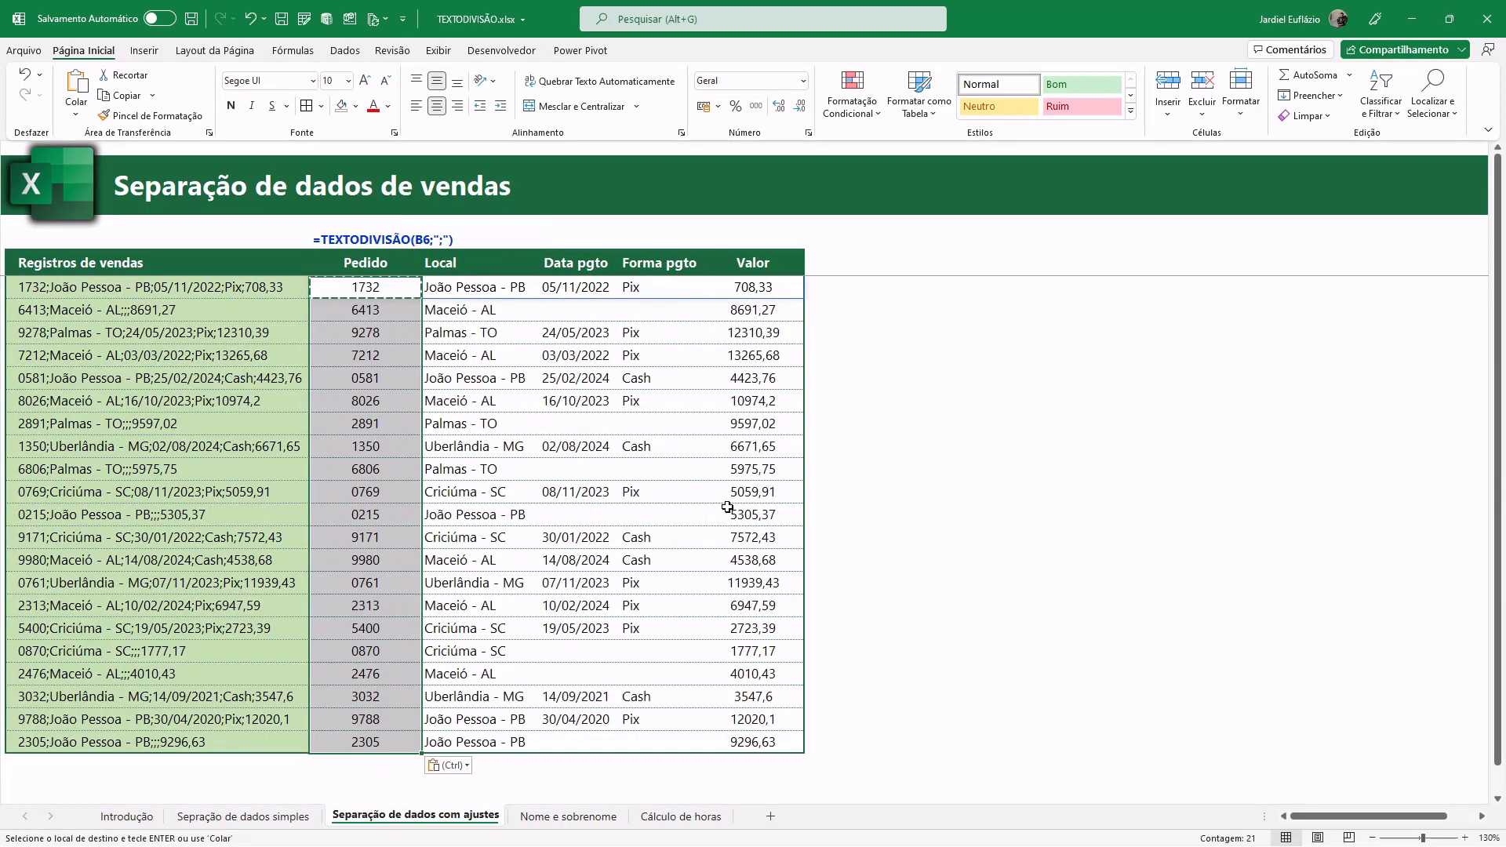
# Step: Fill the empty Data pgto and Forma pgto cells yellow, then switch to the Introdução sheet
pyautogui.moveTo(573, 310); pyautogui.dragTo(633, 314)
pyautogui.moveTo(579, 424); pyautogui.dragTo(640, 426)
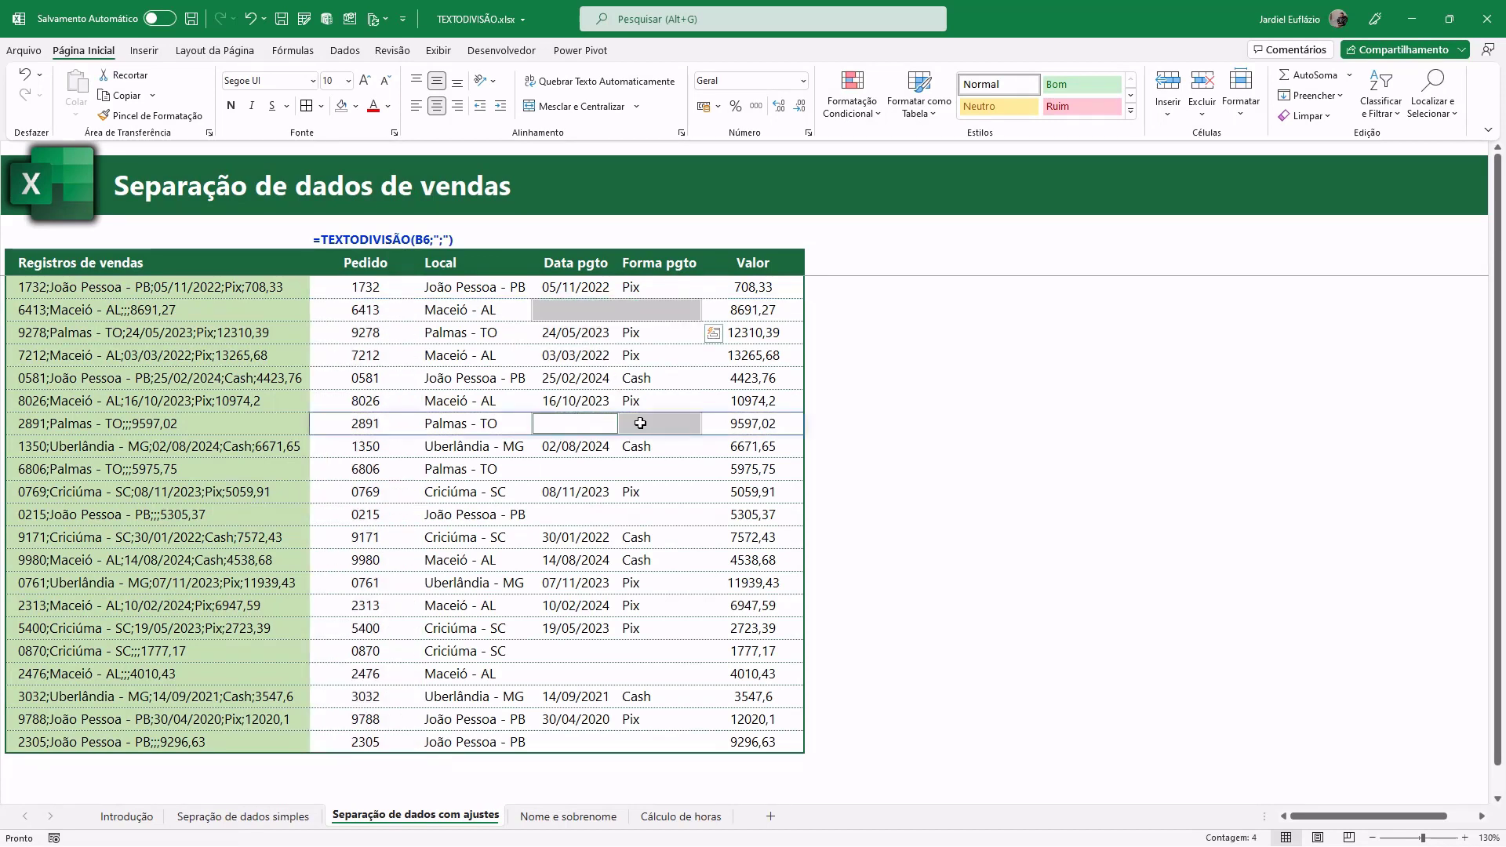
pyautogui.moveTo(582, 469)
pyautogui.mouseDown()
pyautogui.moveTo(659, 475)
pyautogui.moveTo(580, 514)
pyautogui.mouseUp()
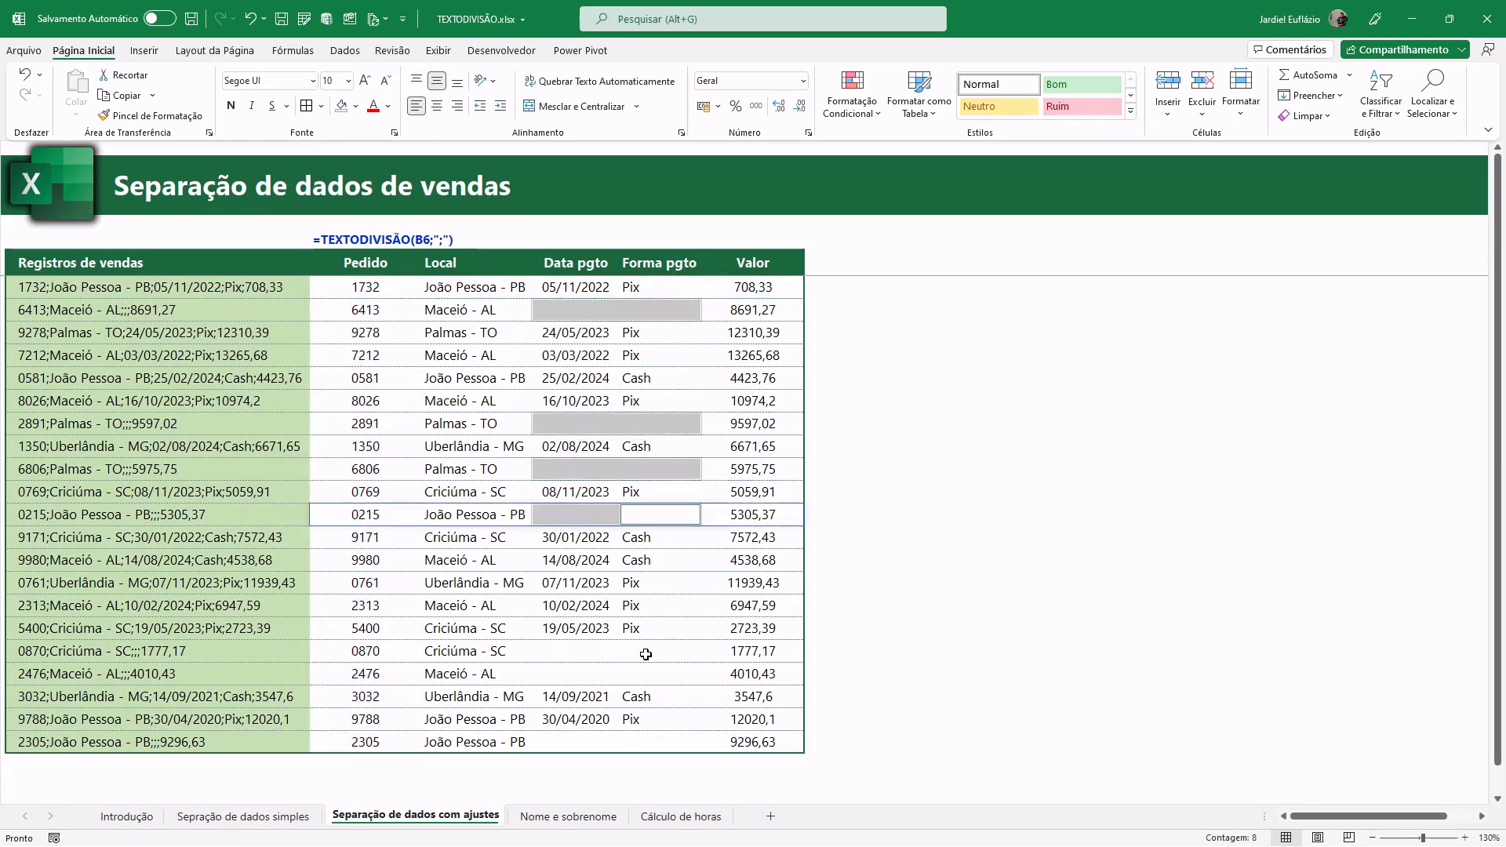
pyautogui.moveTo(639, 652); pyautogui.dragTo(604, 672)
pyautogui.moveTo(624, 745); pyautogui.dragTo(619, 744)
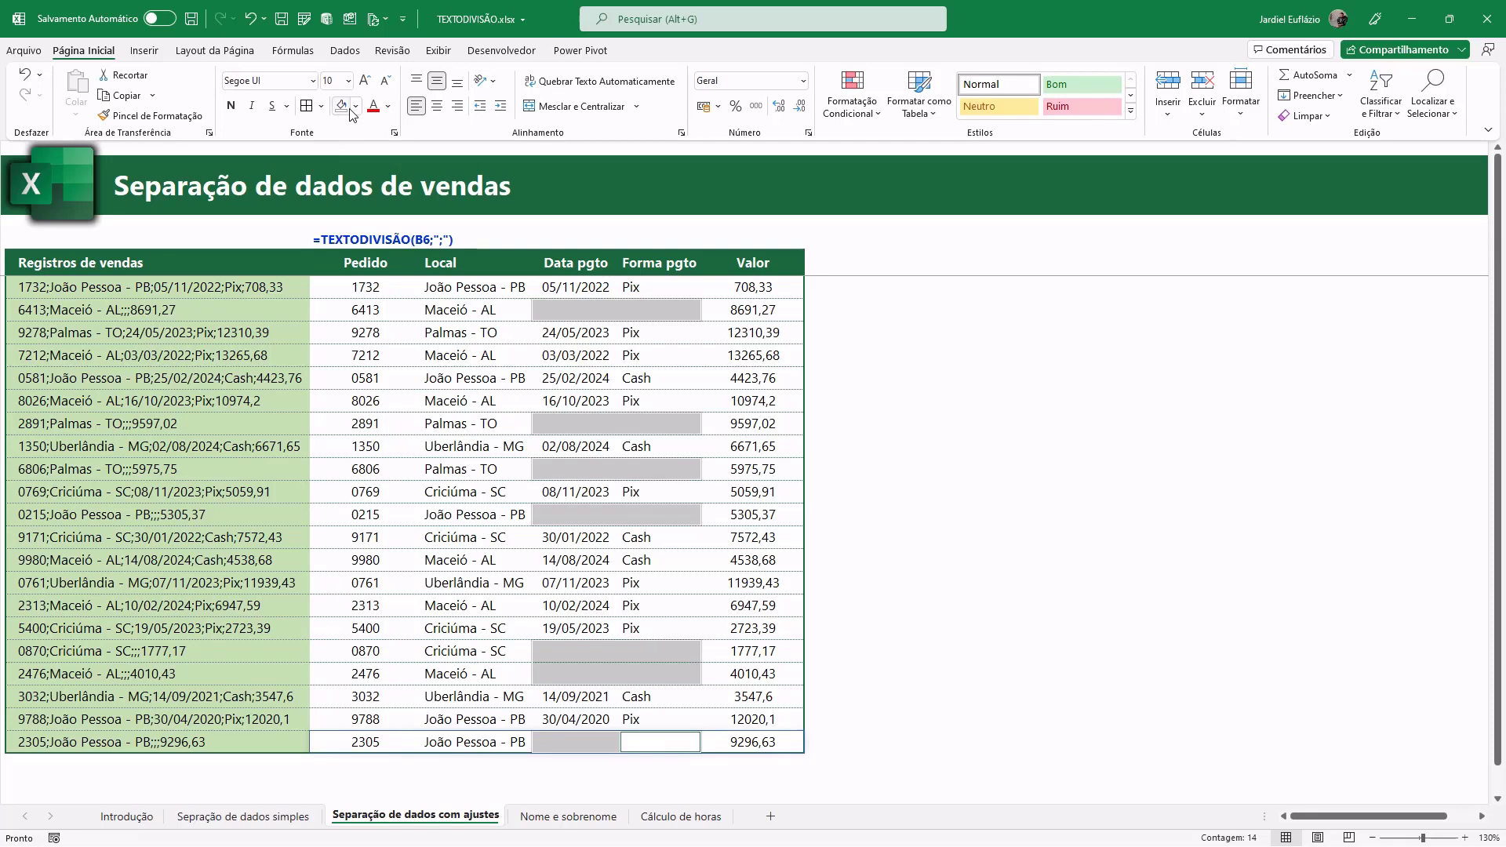
pyautogui.click(356, 106)
pyautogui.click(383, 233)
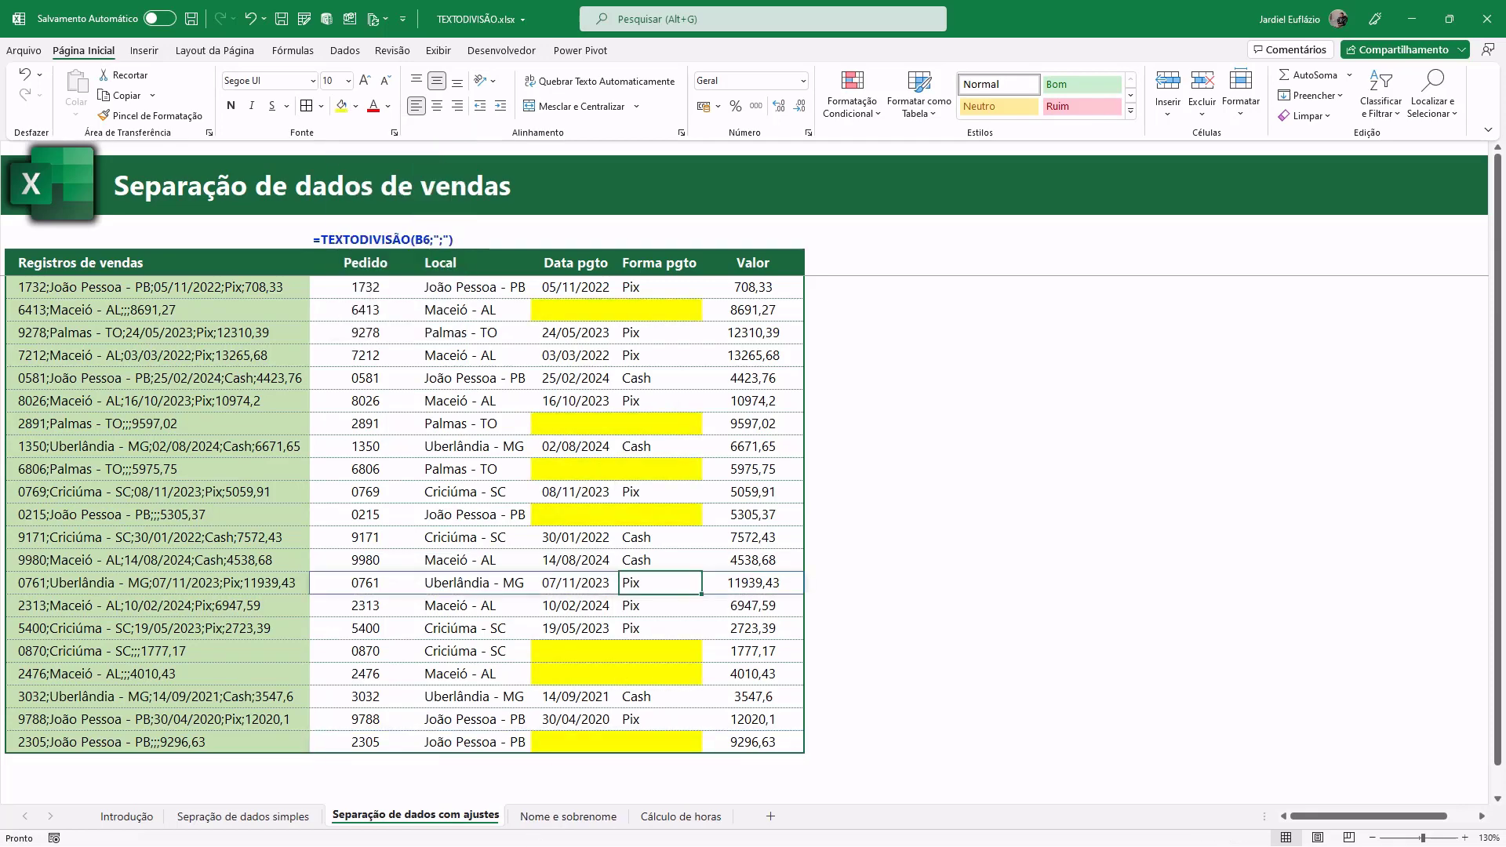
pyautogui.click(126, 817)
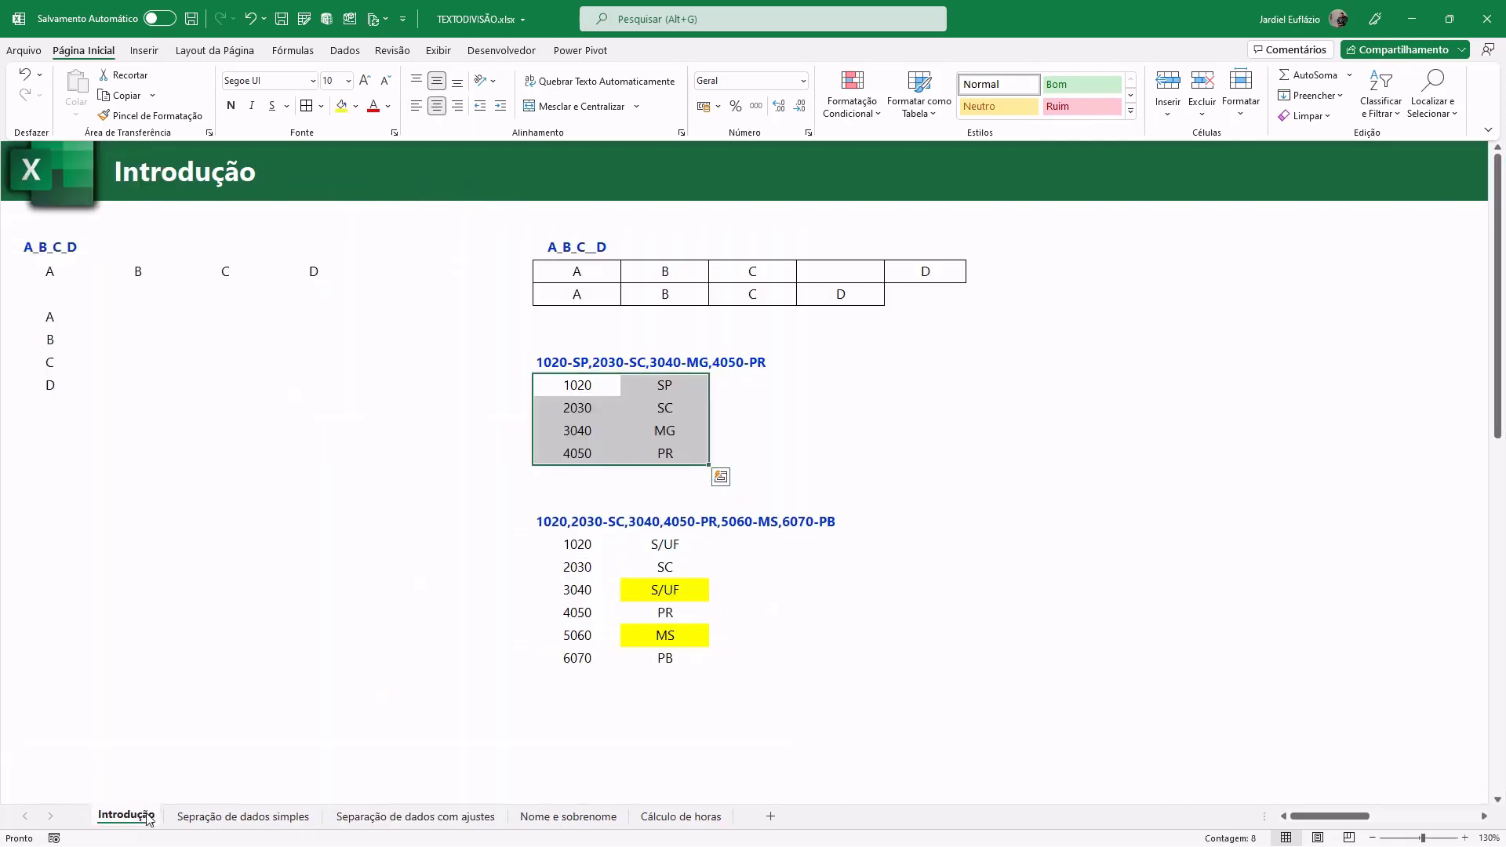
# Step: Try appending F to the A_B_C_D example and undo it, then return and select 8691,27
pyautogui.click(832, 283)
pyautogui.keyDown('ctrl'); pyautogui.scroll(4, 609, 261); pyautogui.keyUp('ctrl')
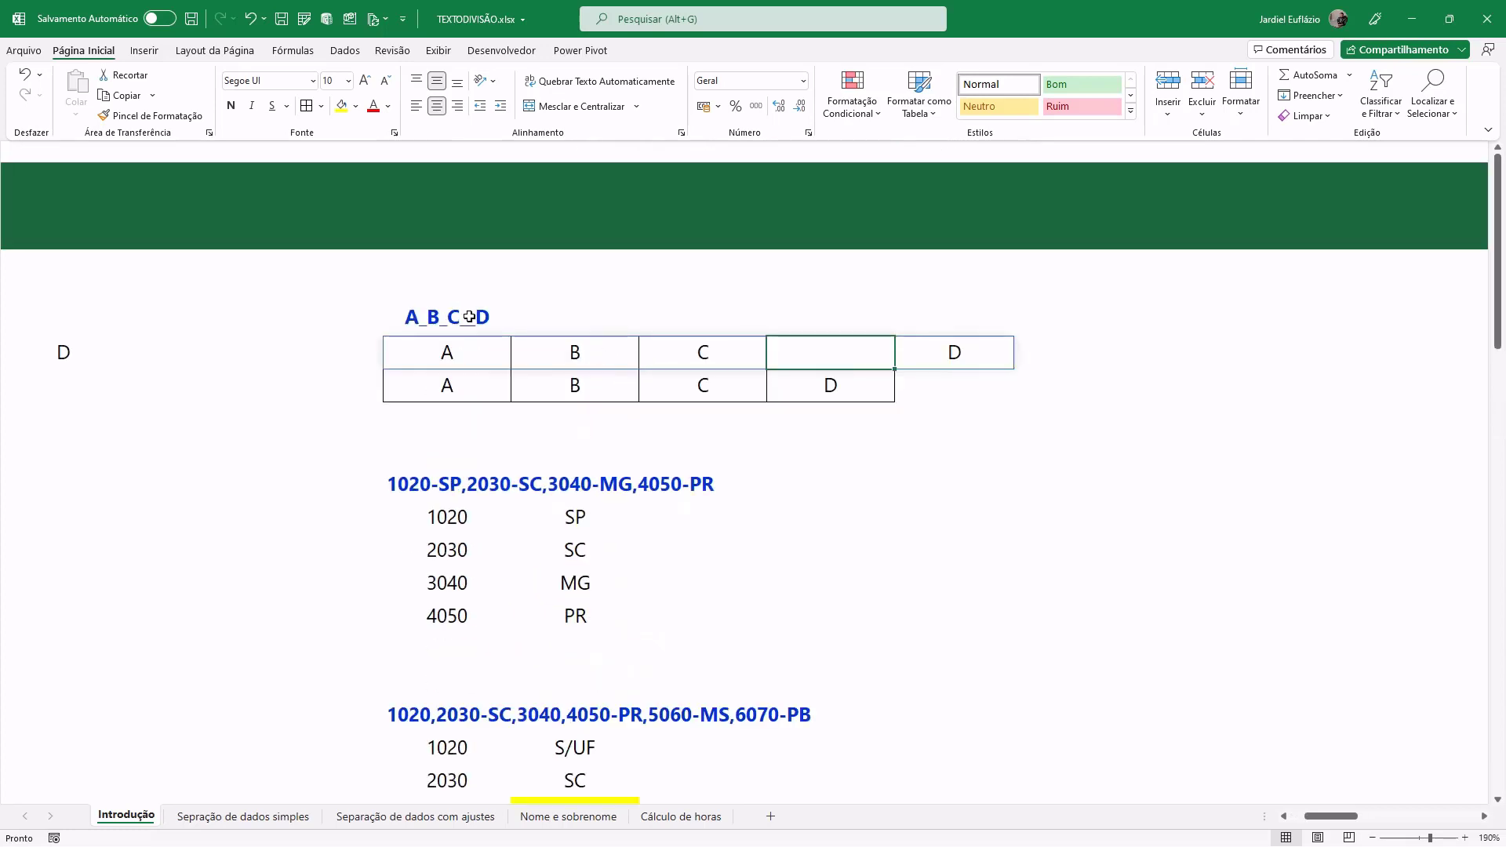
pyautogui.doubleClick(469, 317)
pyautogui.write('F_')
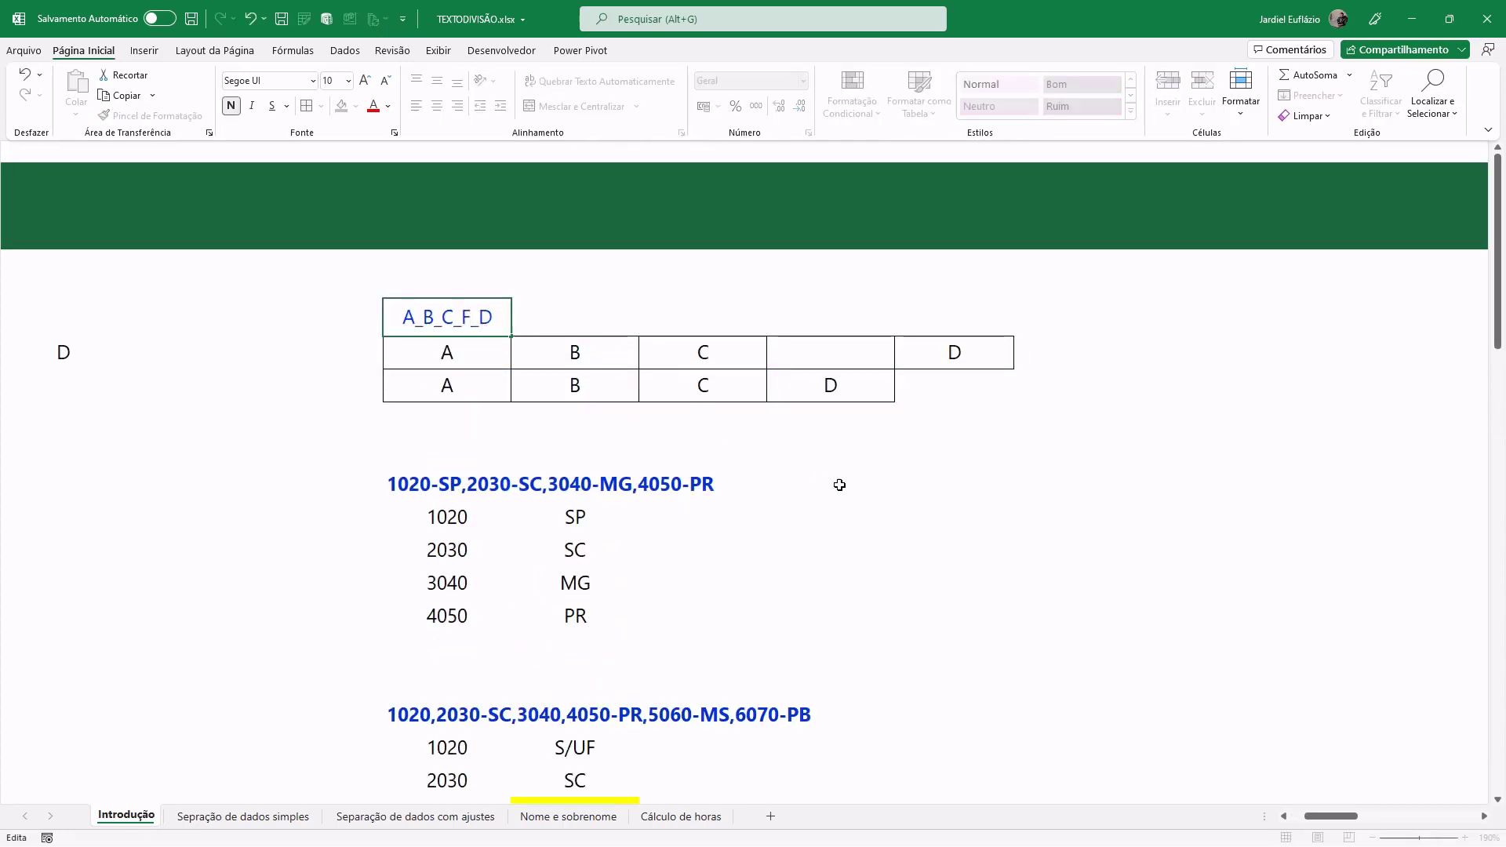
pyautogui.click(832, 482)
pyautogui.hotkey('ctrl', 'z')
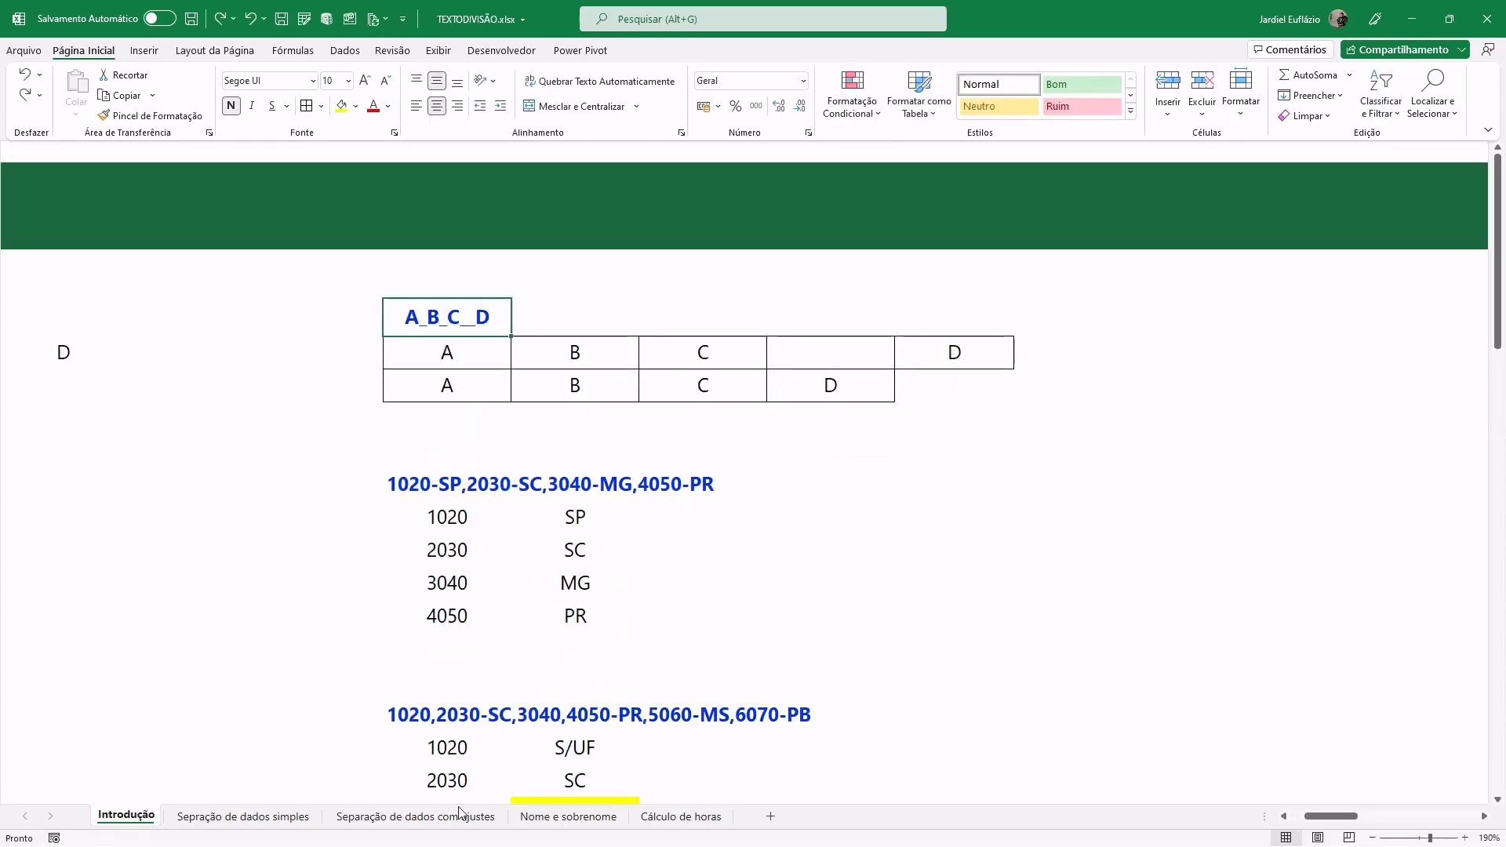
pyautogui.click(416, 817)
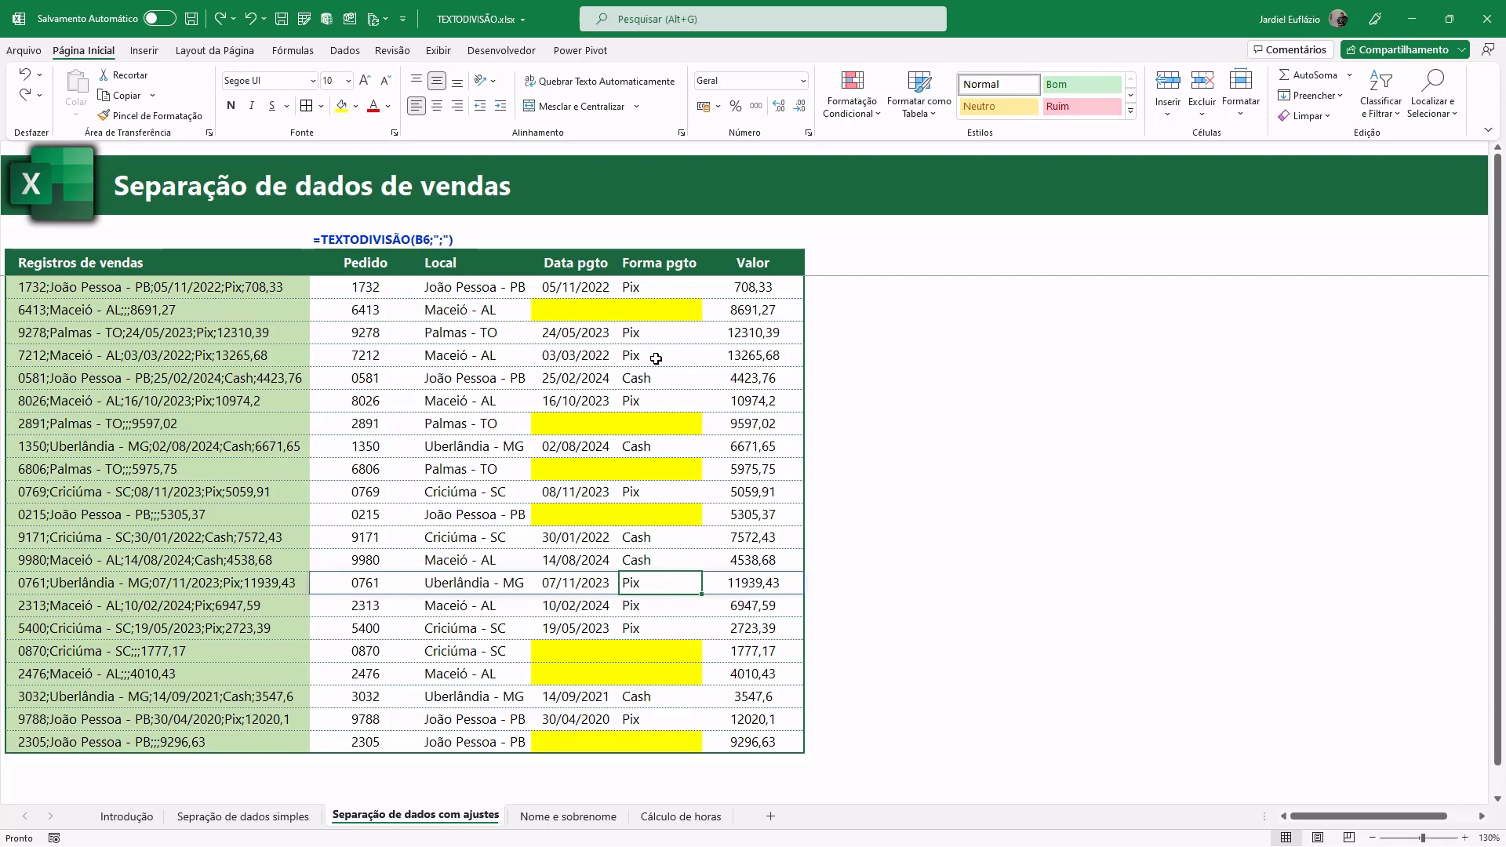
pyautogui.click(762, 310)
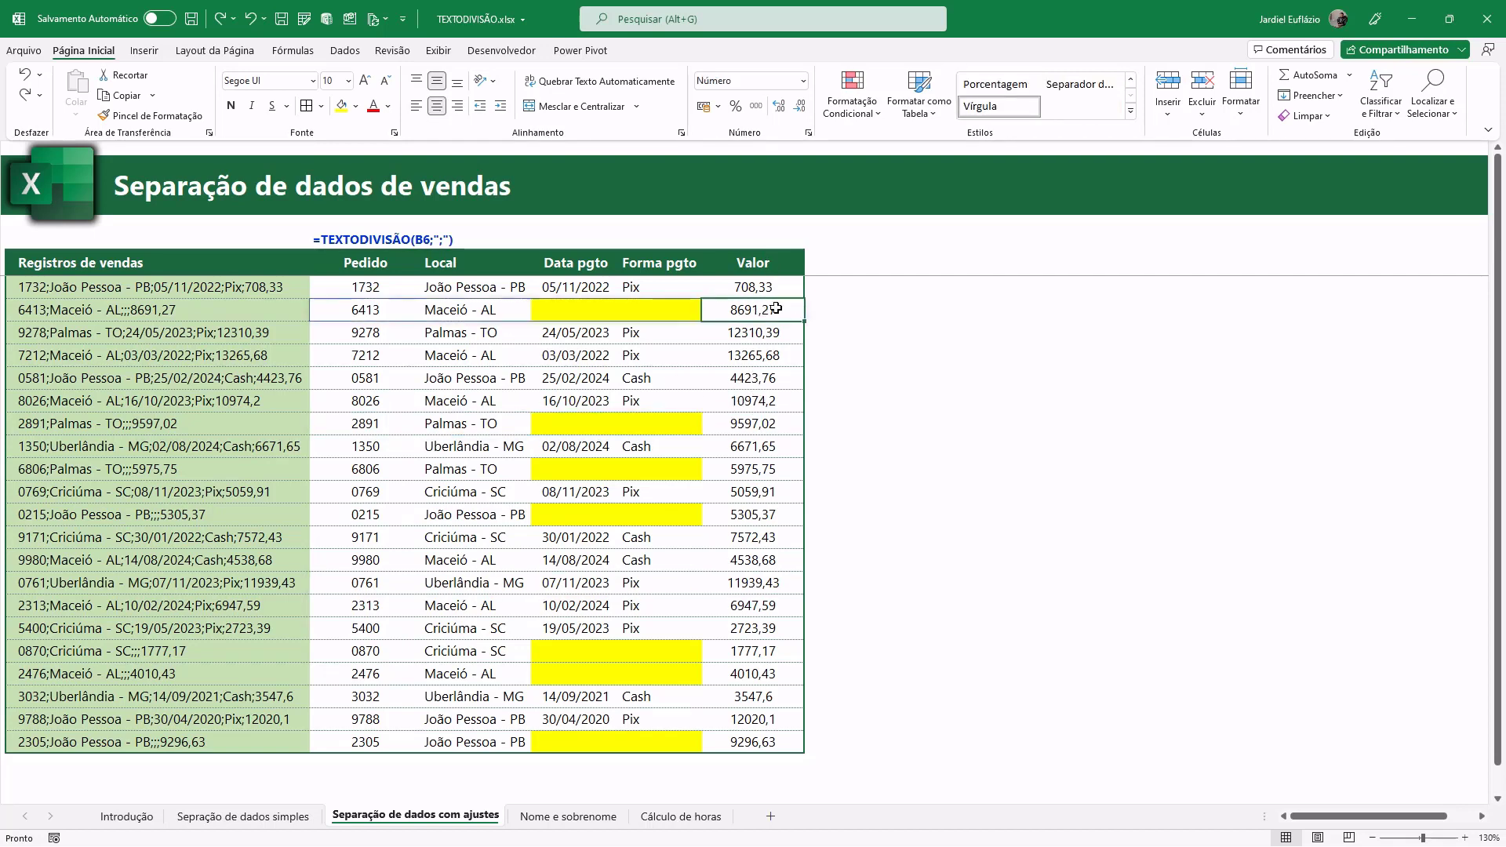
pyautogui.click(553, 309)
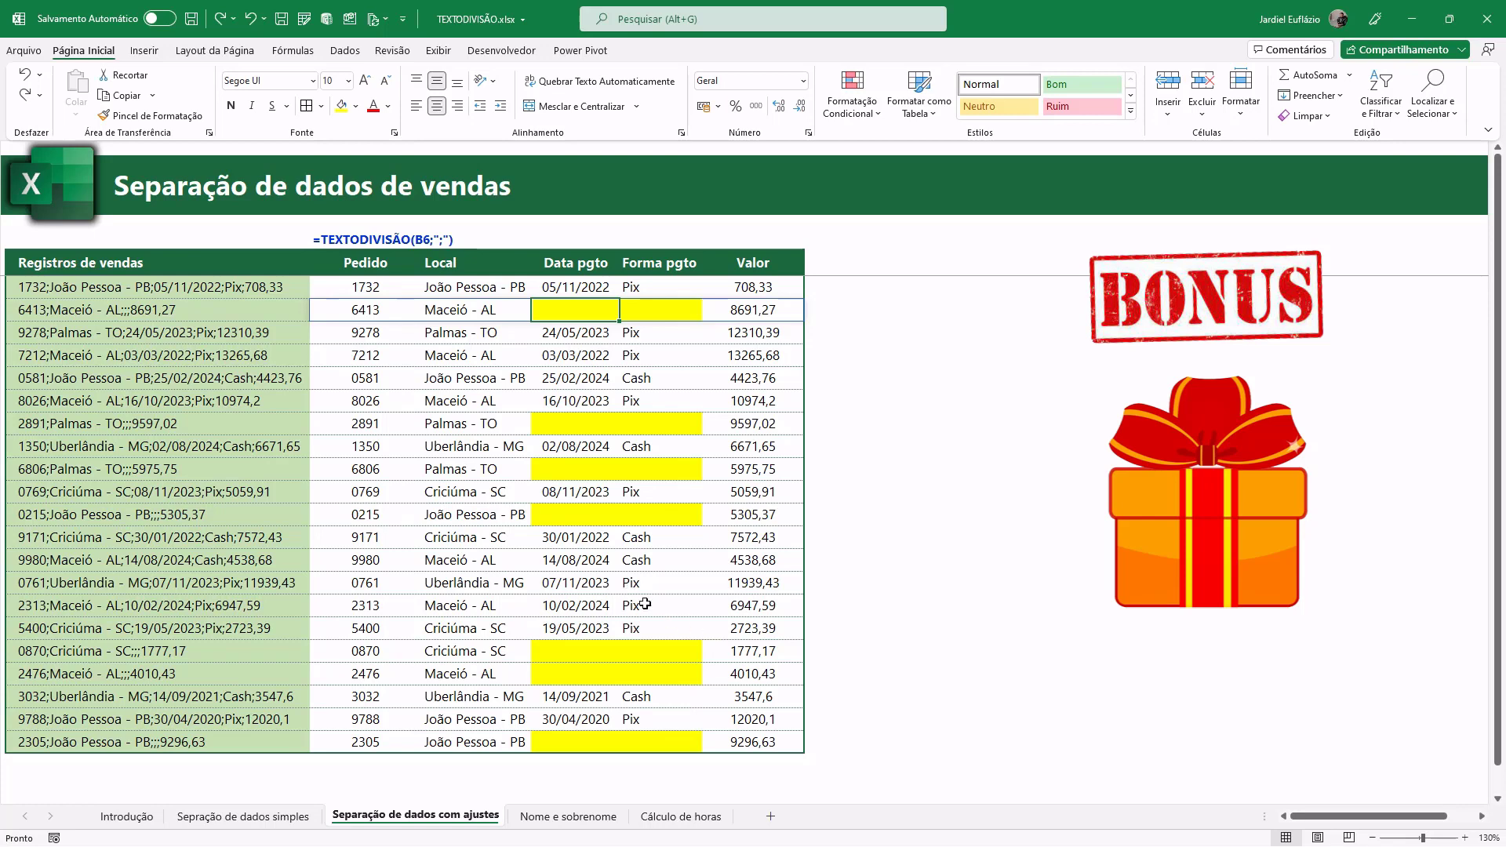
pyautogui.moveTo(452, 260); pyautogui.dragTo(453, 744)
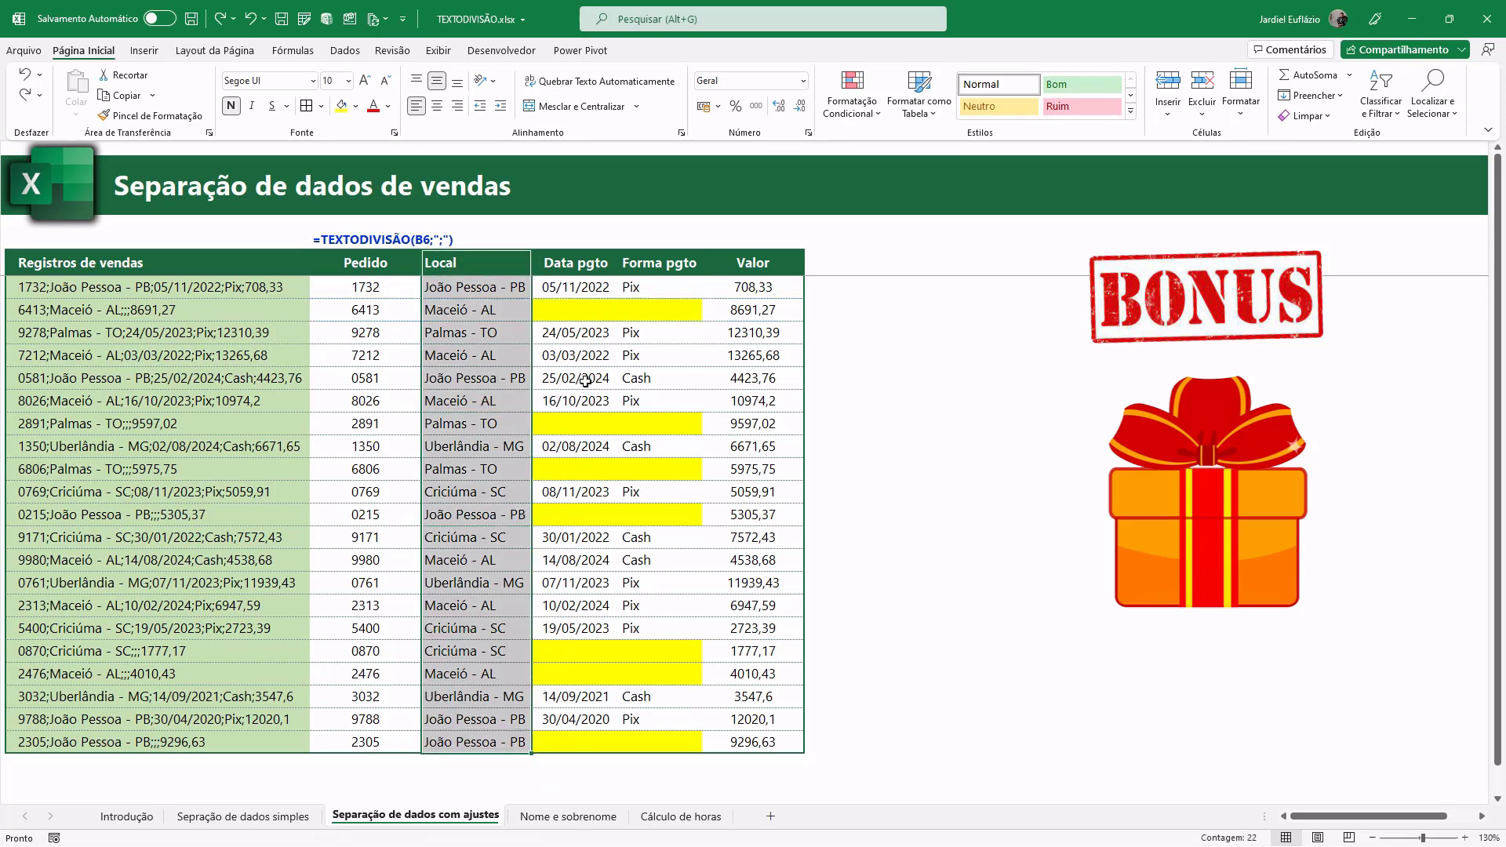
pyautogui.click(449, 285)
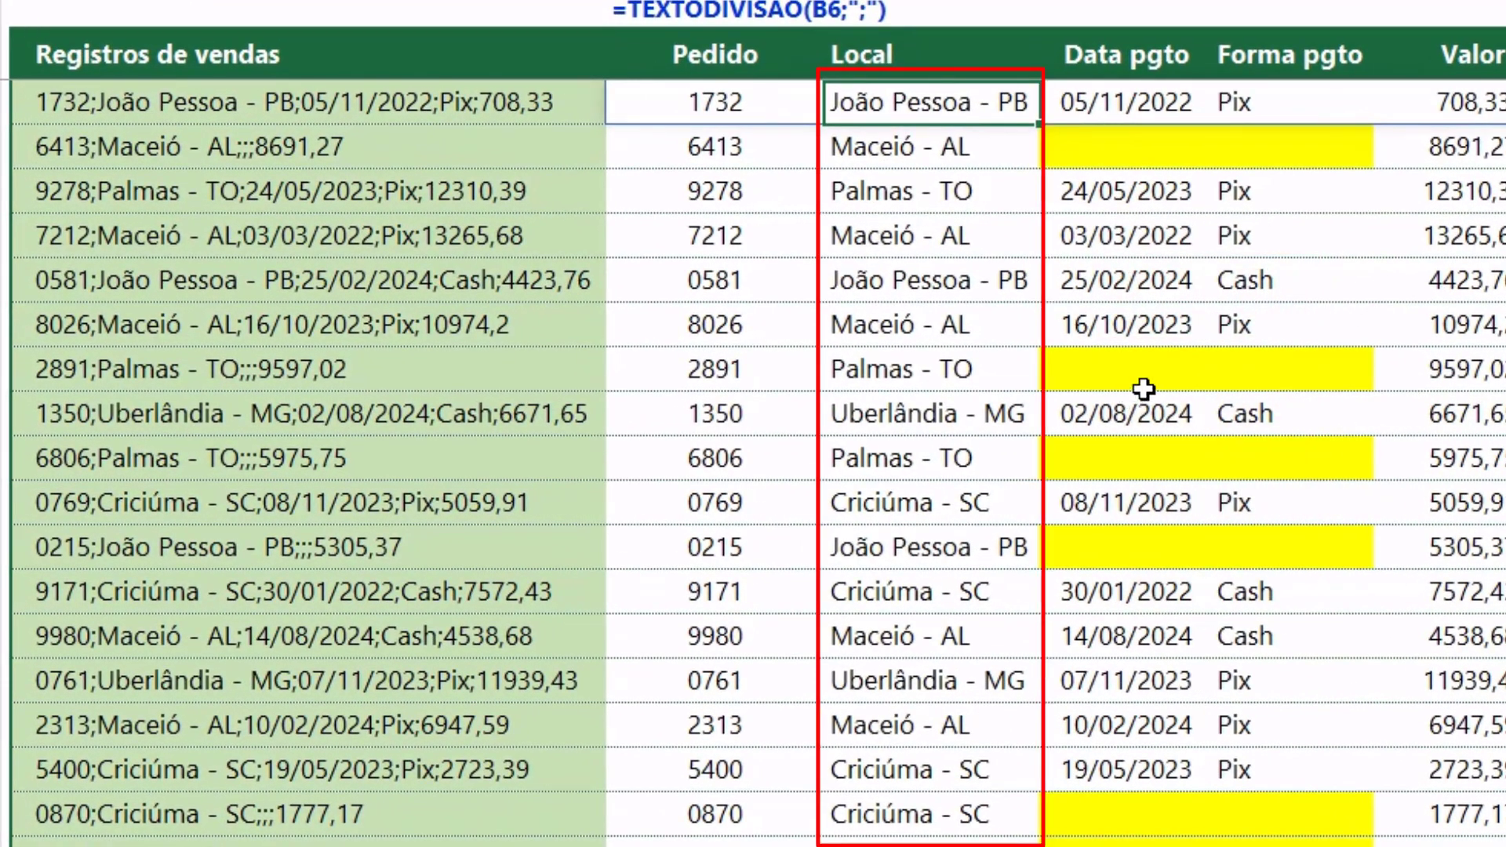
pyautogui.click(1140, 493)
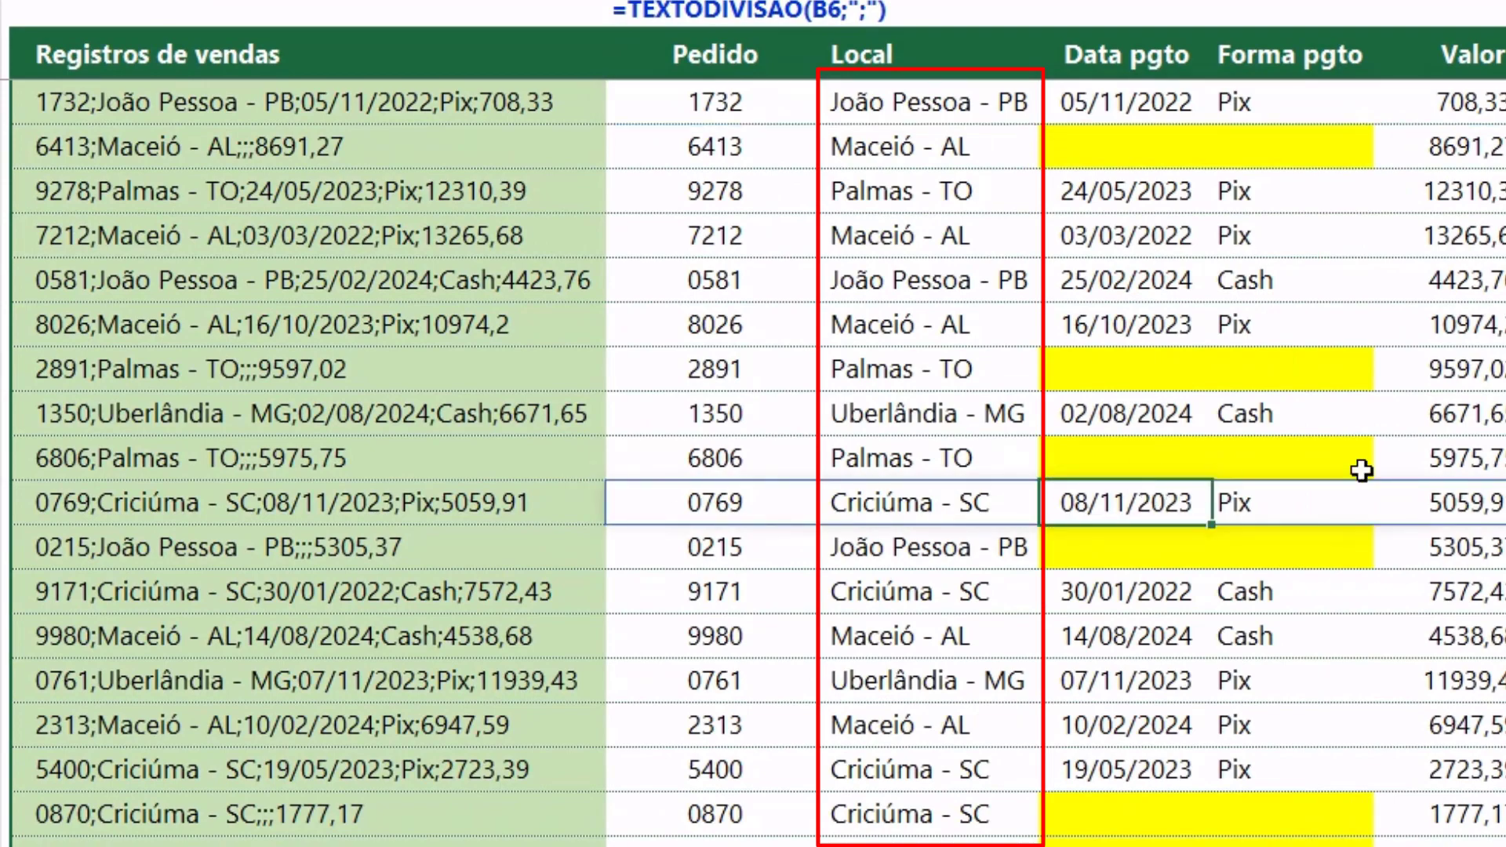
pyautogui.hotkey('ctrl', 'space')
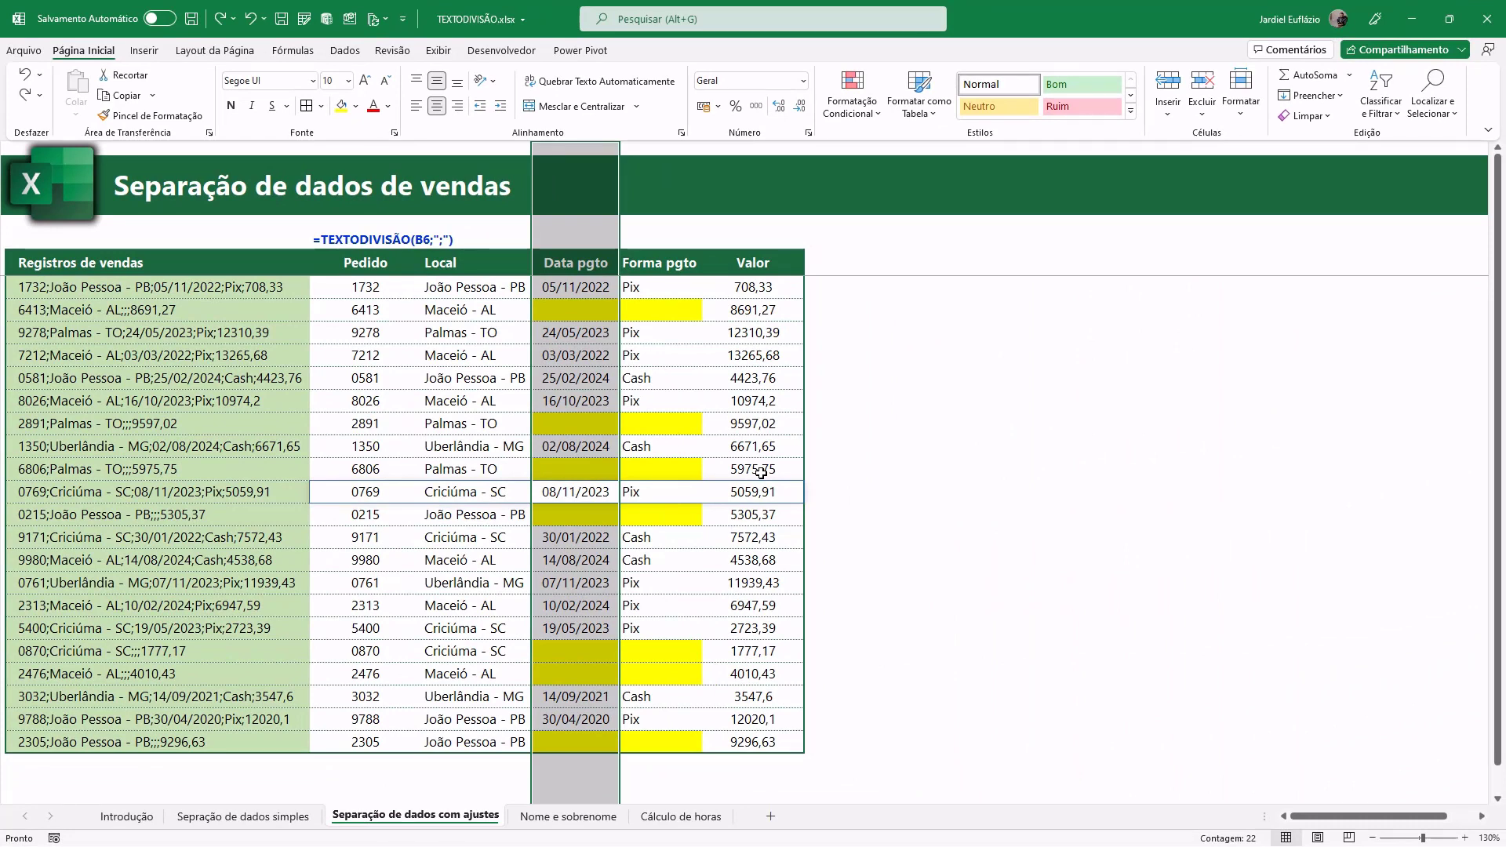
# Step: Insert a UF column before Data pgto, rename Local to Cidade, and delete Pedido formulas below row 6
pyautogui.hotkey('ctrl', '+')
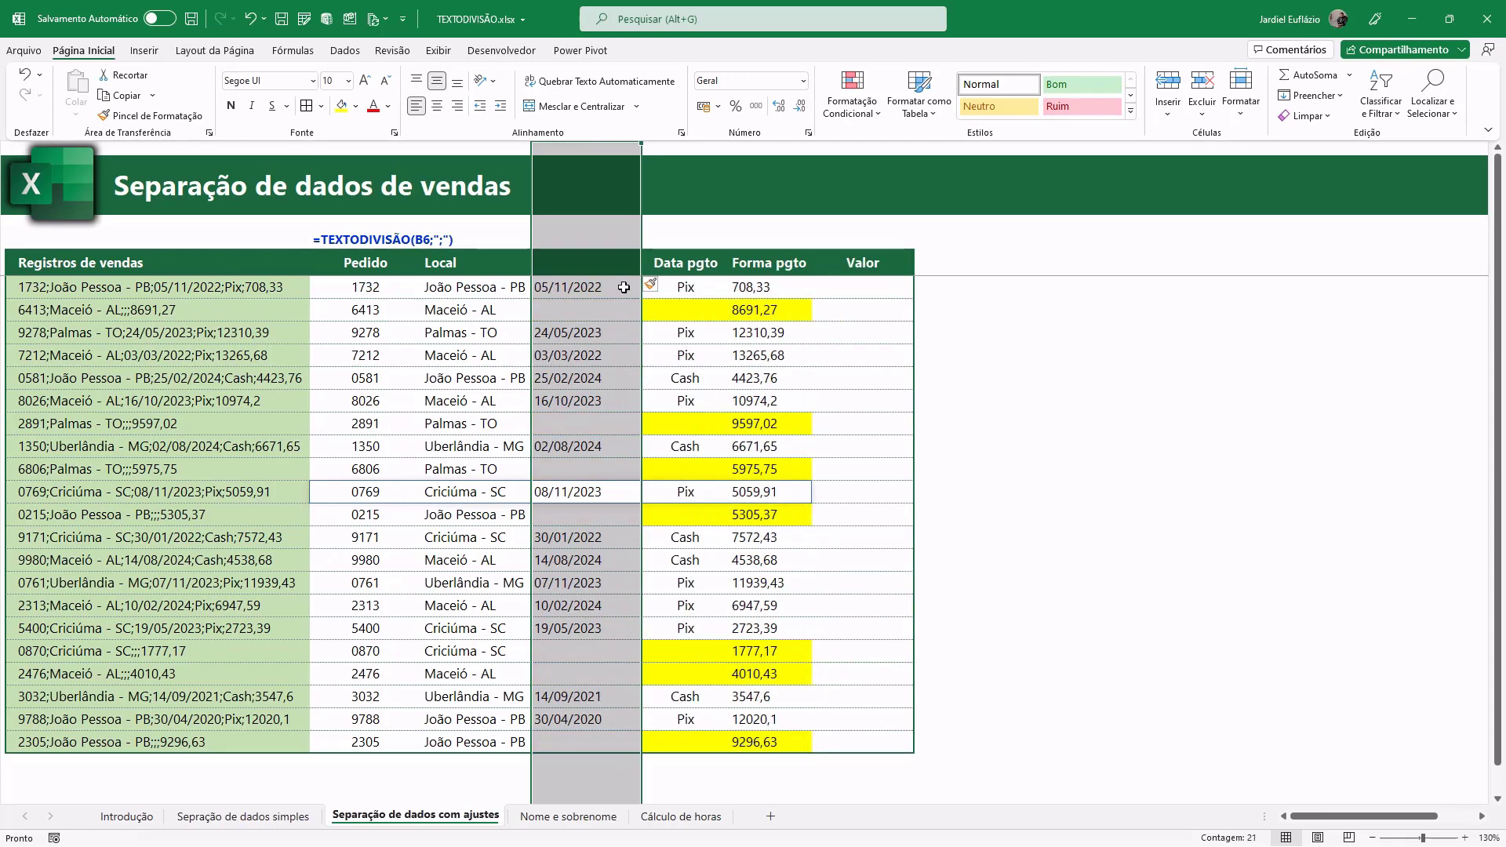
pyautogui.write('uf')
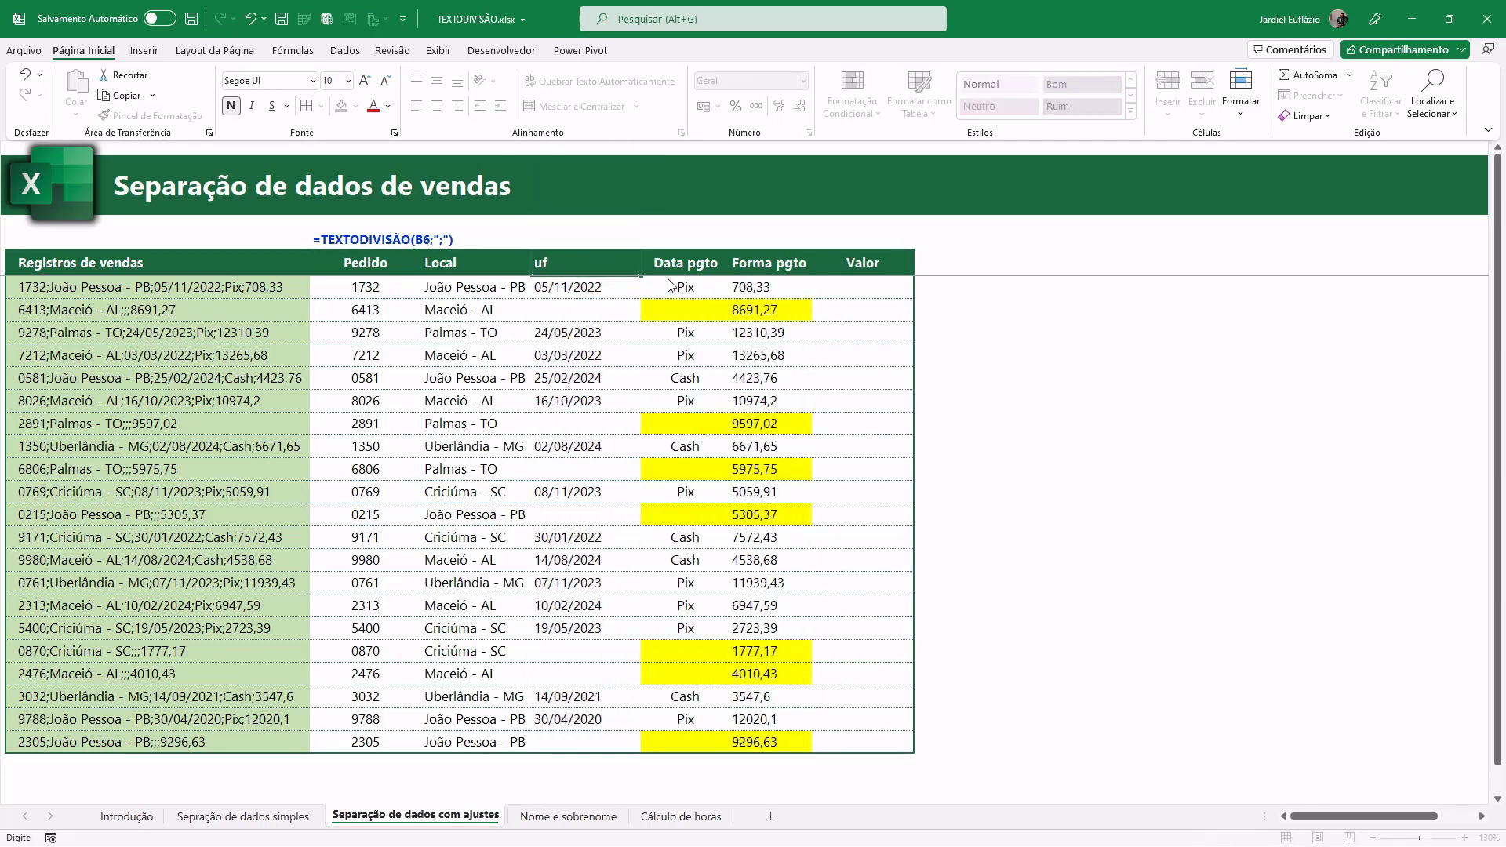
pyautogui.write('UF')
pyautogui.press('Left')
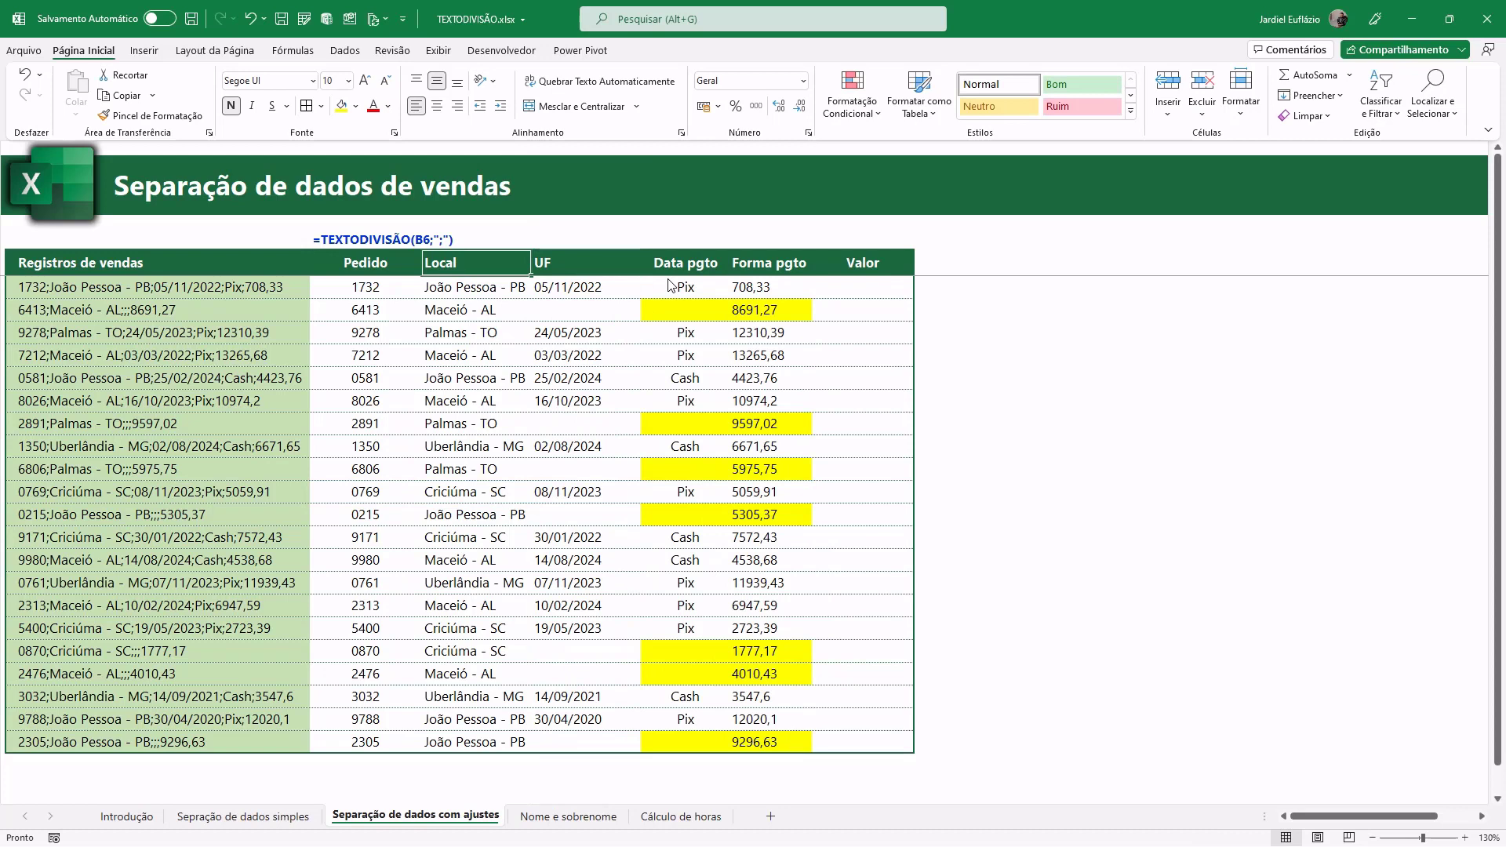
pyautogui.write('Cidade')
pyautogui.press('Return')
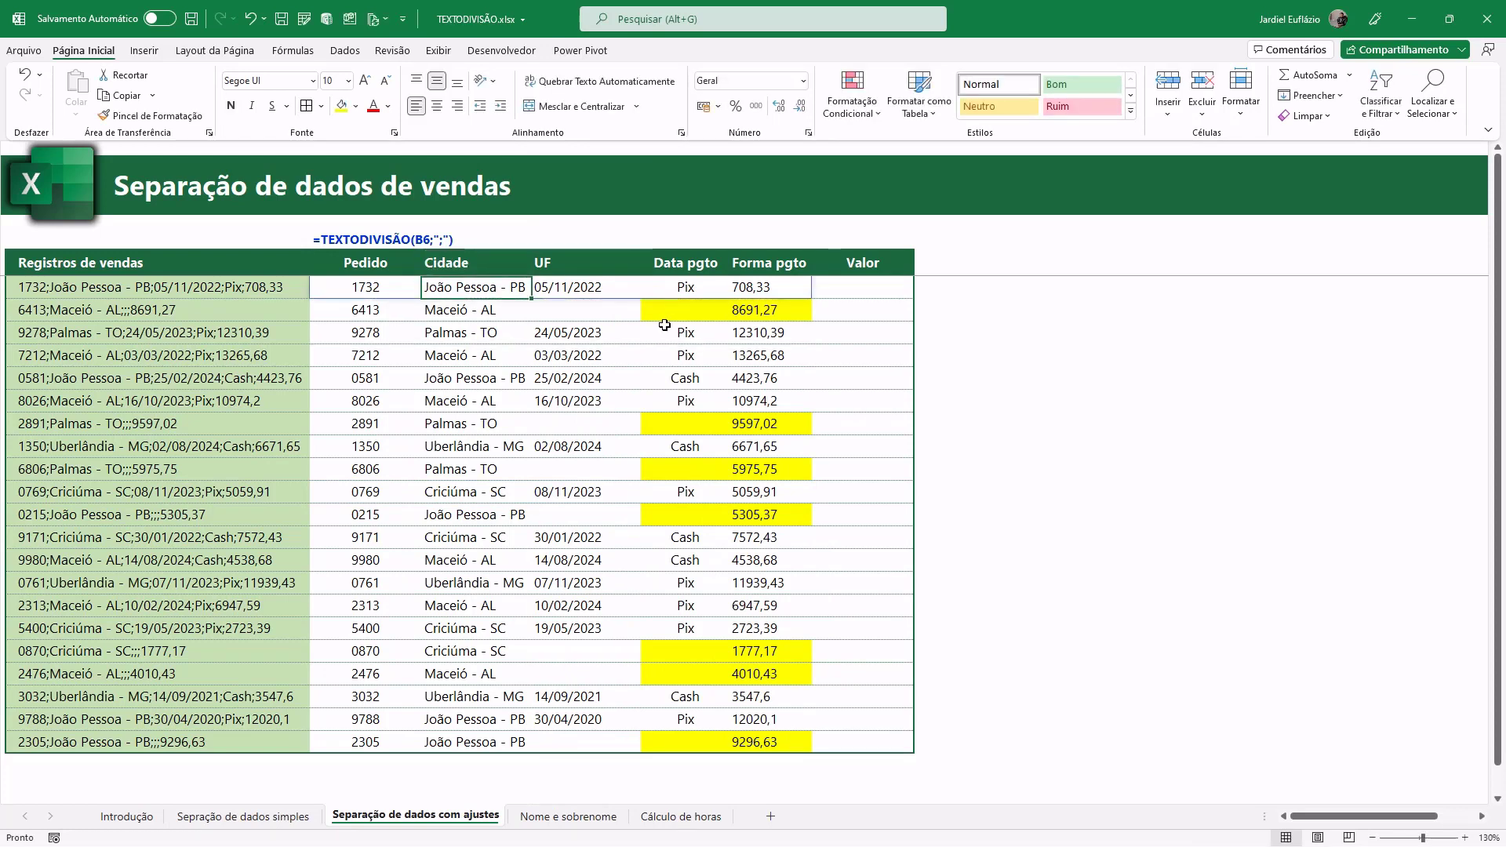
pyautogui.moveTo(375, 312); pyautogui.dragTo(359, 738)
pyautogui.press('Delete')
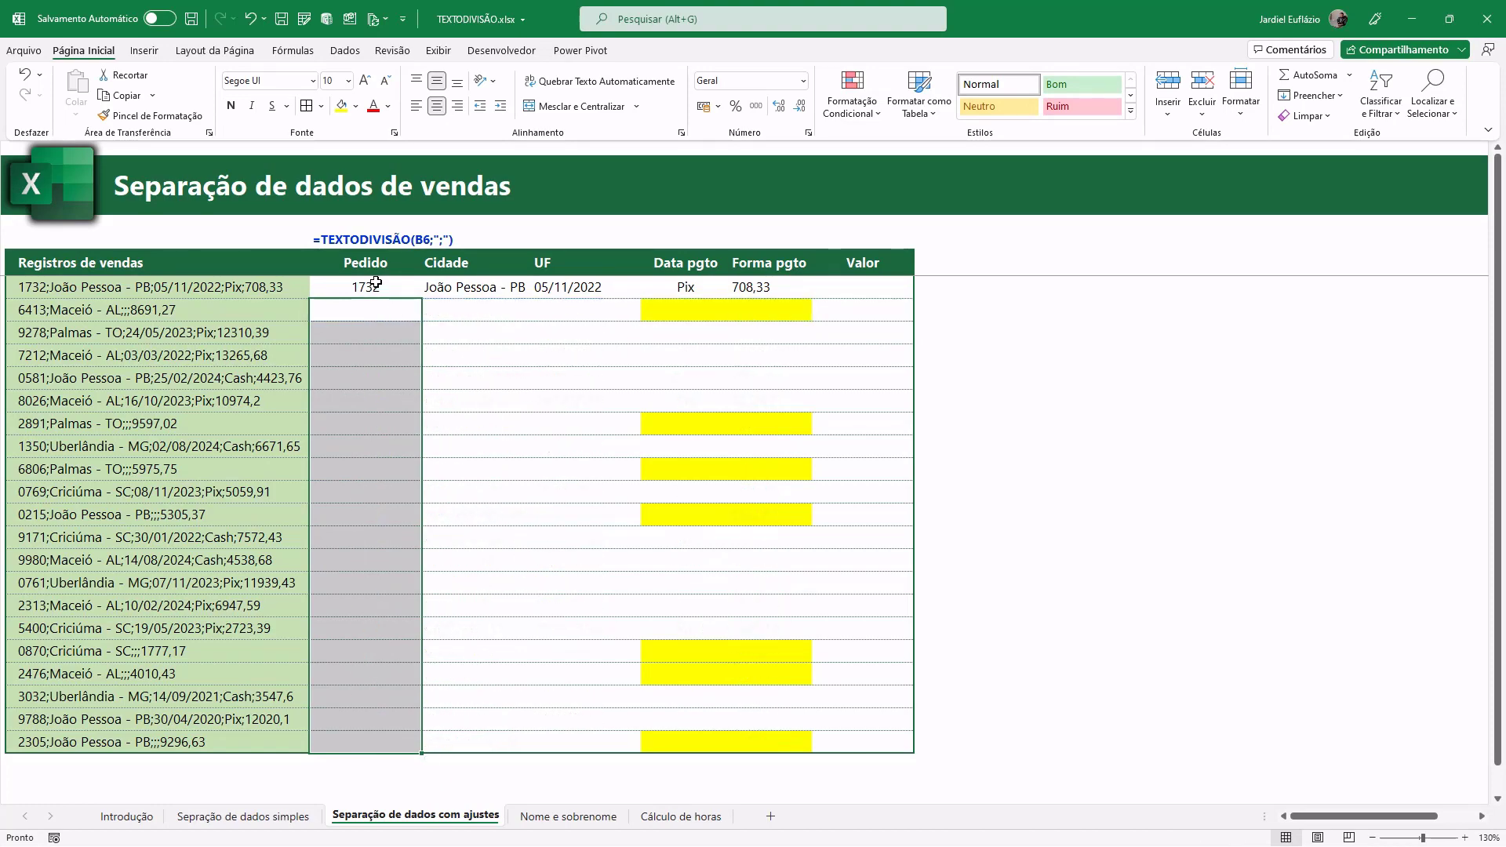
pyautogui.click(362, 288)
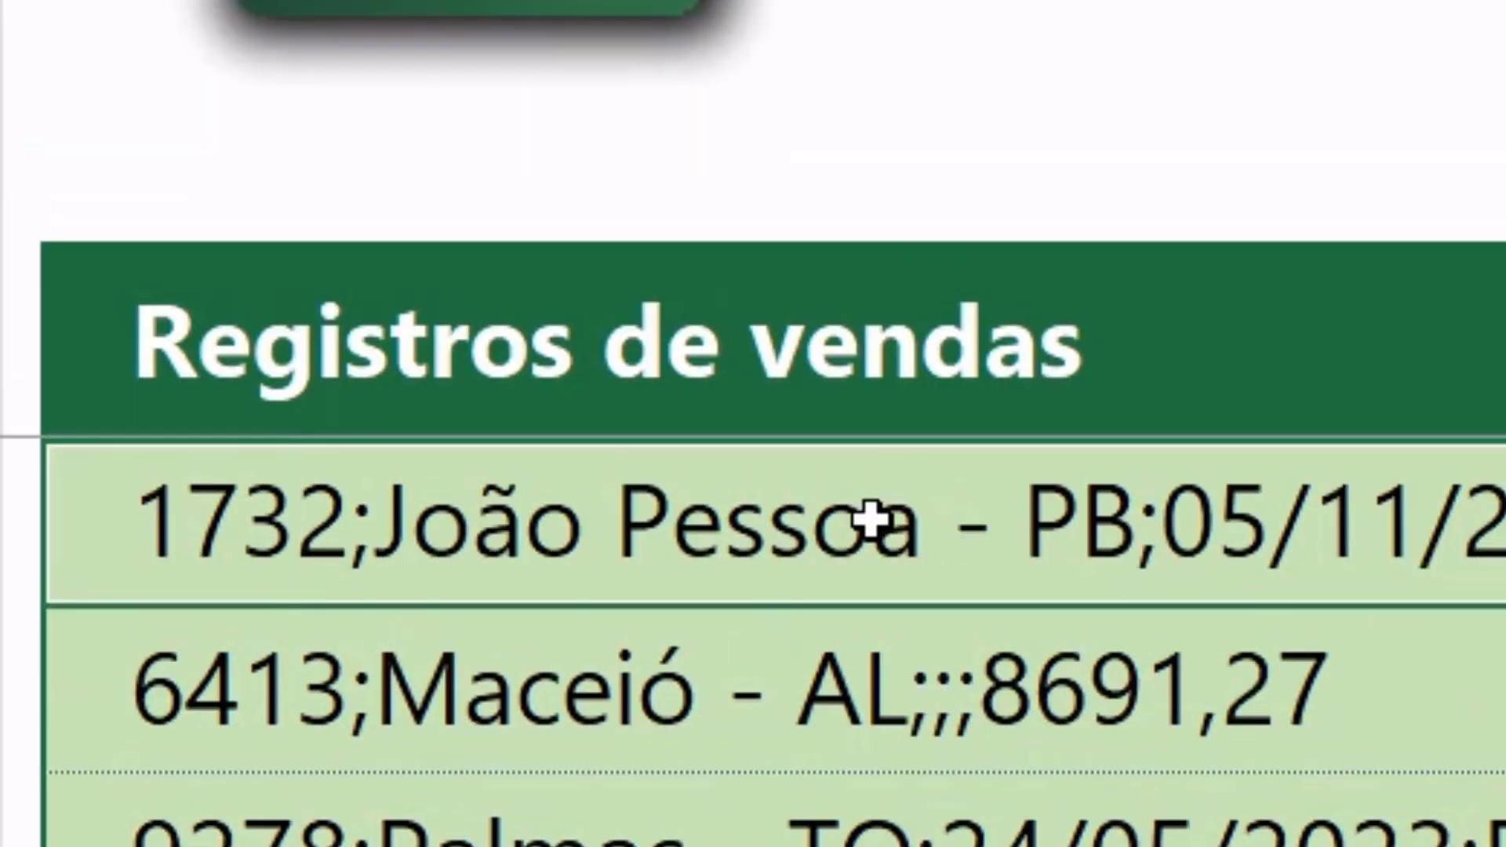
pyautogui.doubleClick(874, 521)
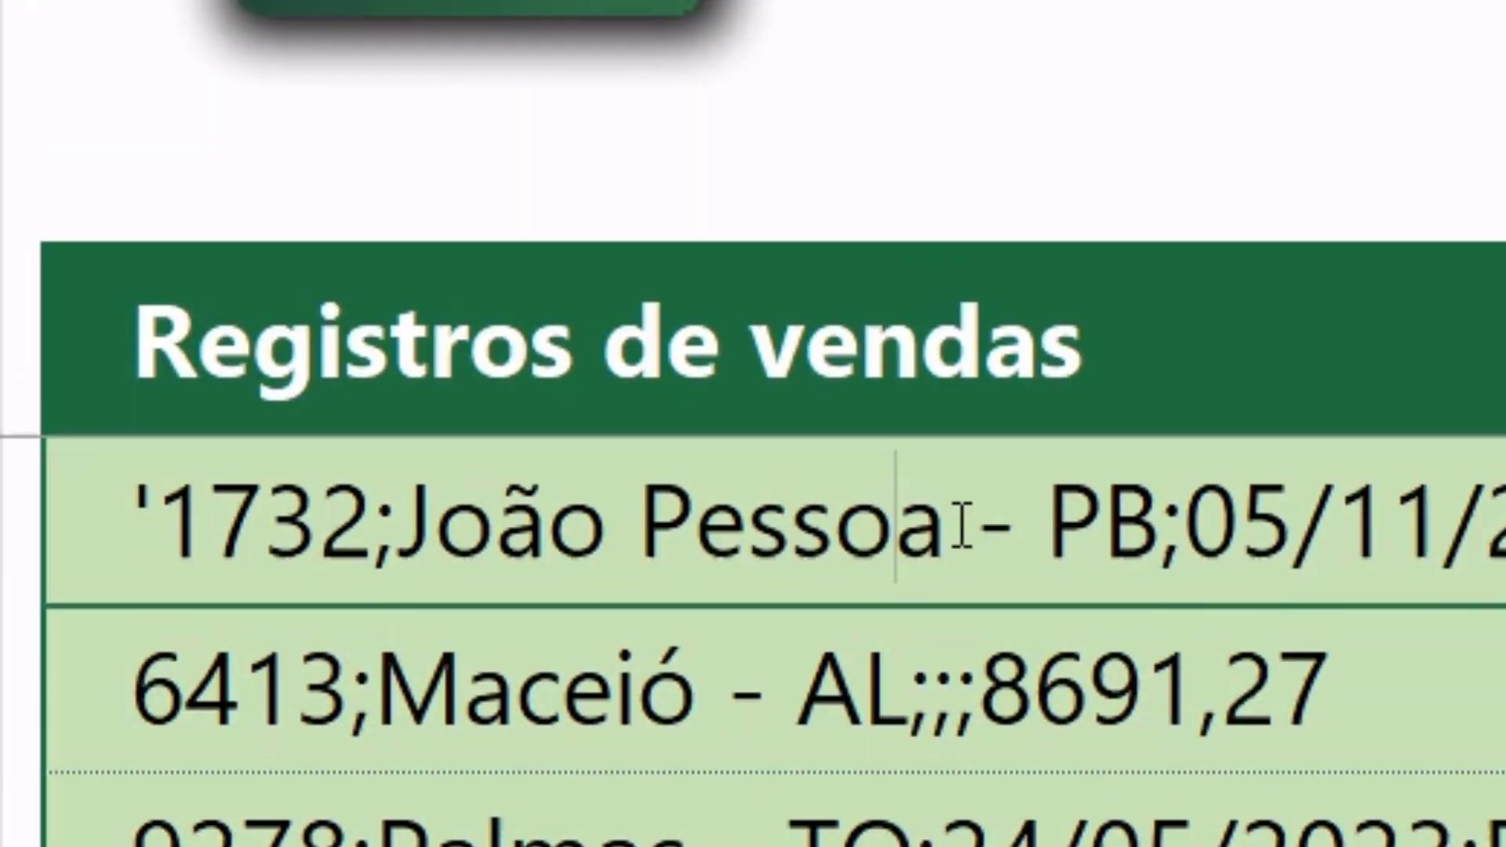
pyautogui.moveTo(949, 524); pyautogui.dragTo(1051, 553)
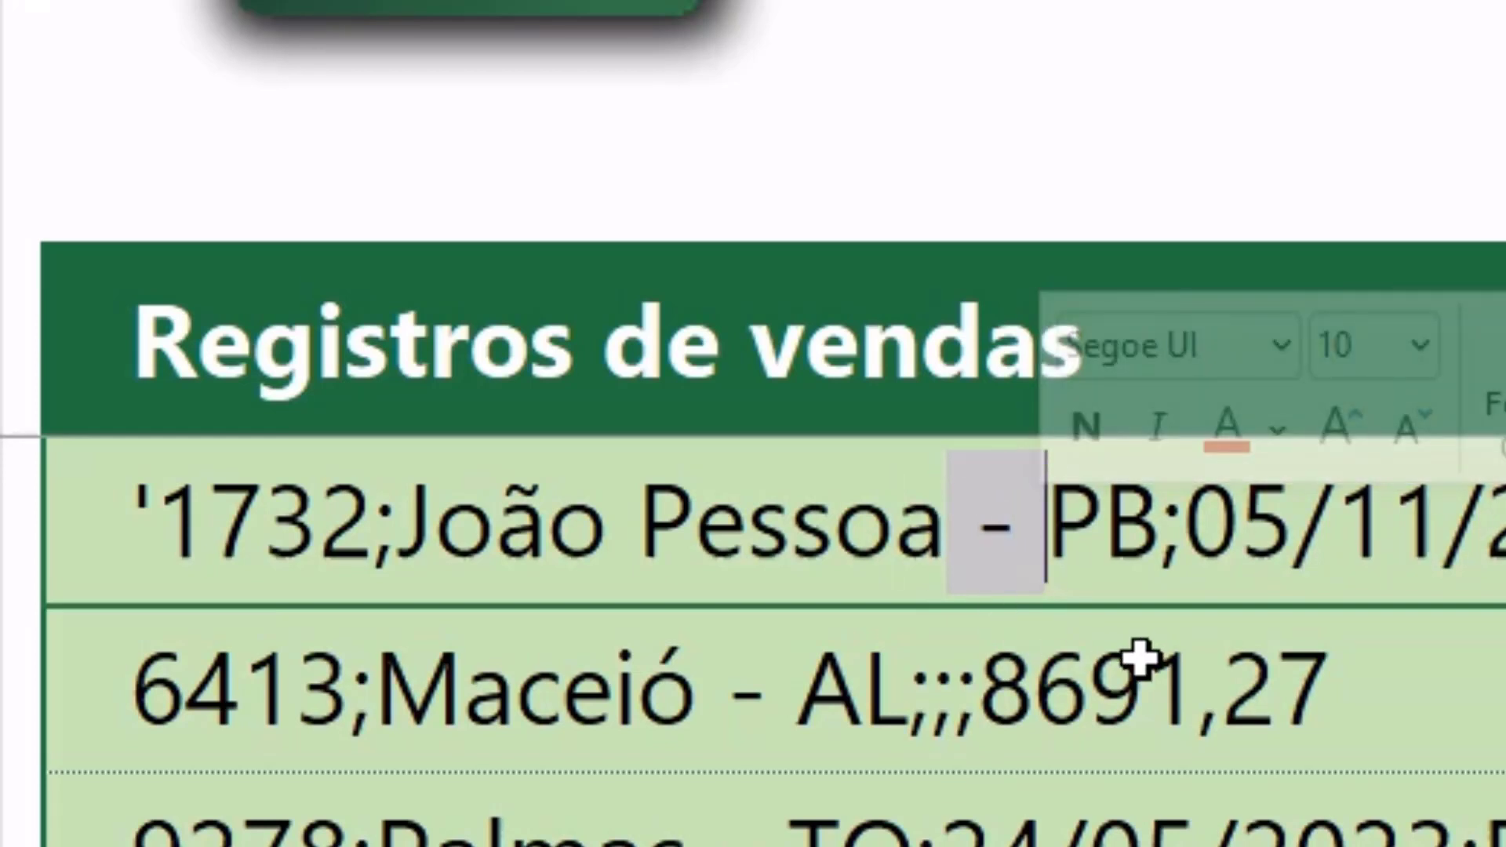
pyautogui.write(';')
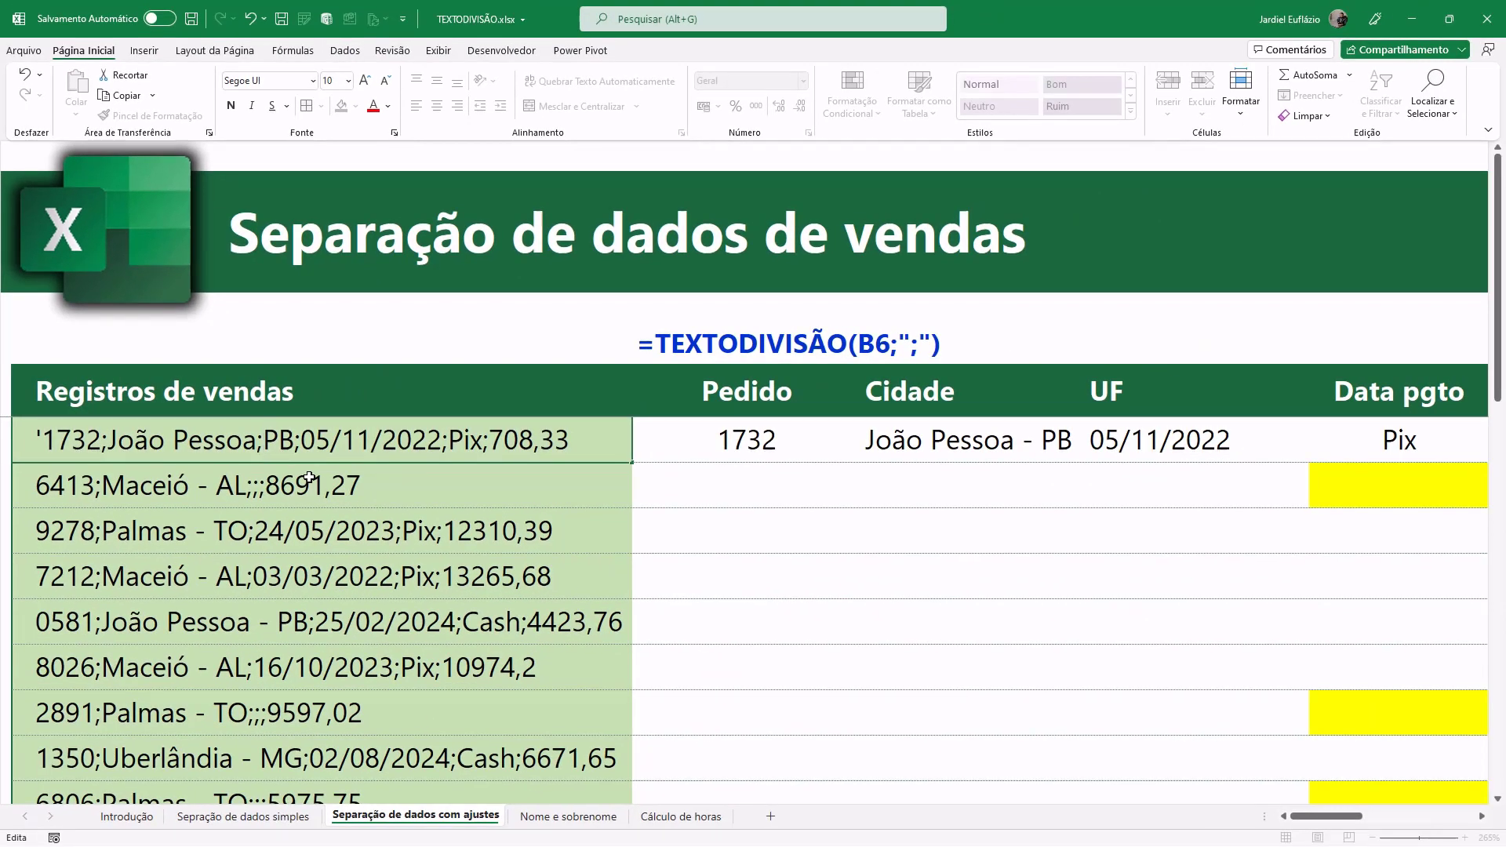
pyautogui.press('Escape')
pyautogui.scroll(-3, 433, 541)
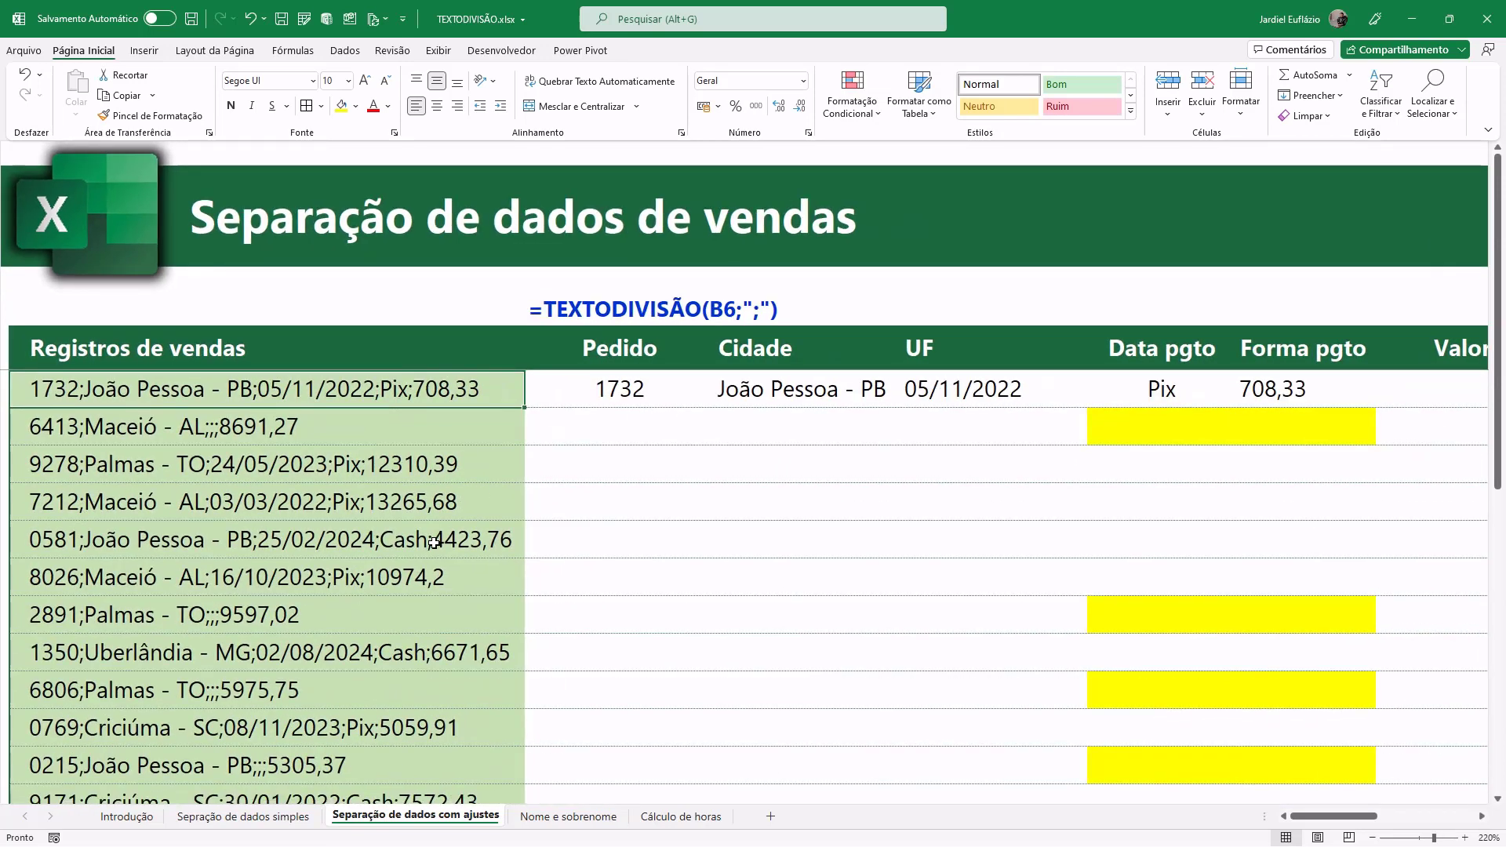
pyautogui.doubleClick(630, 391)
pyautogui.moveTo(513, 389); pyautogui.dragTo(541, 390)
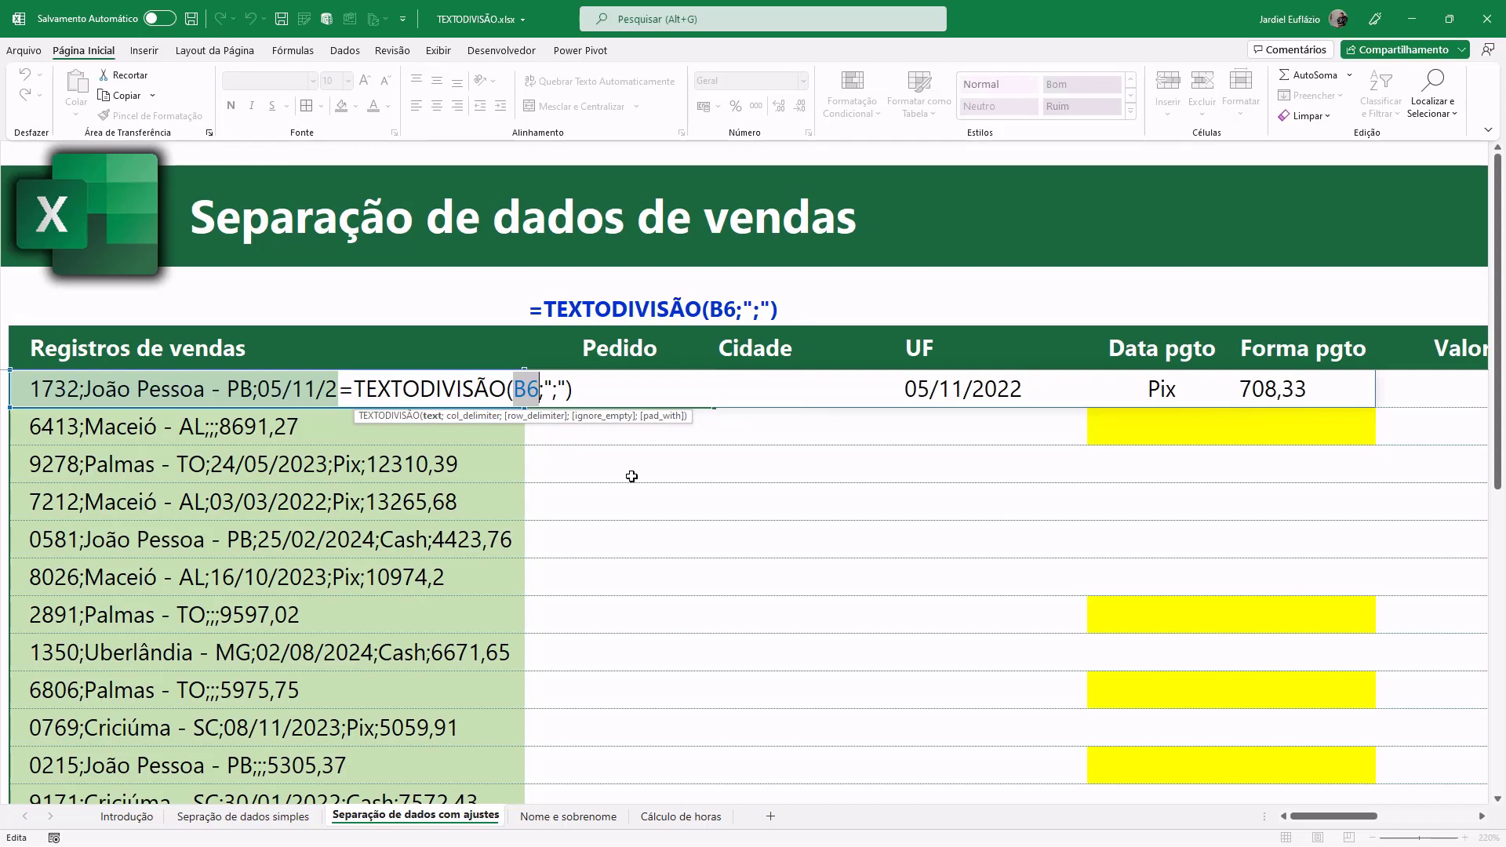
pyautogui.press('Return')
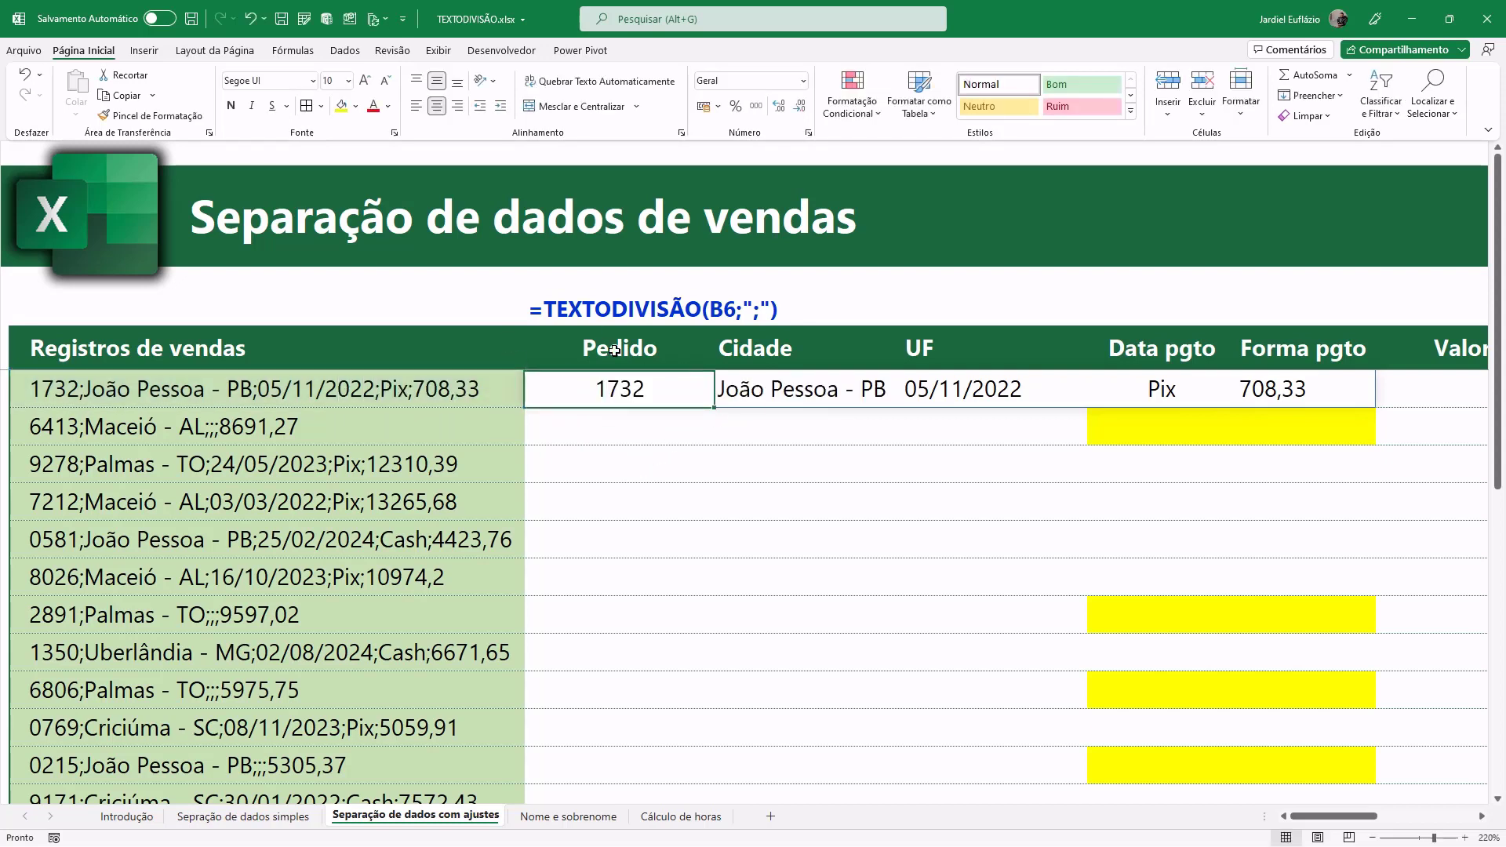
# Step: Enter a test formula =SUBSTITUIR(B6;" - ";";") in the empty cell above UF
pyautogui.click(890, 306)
pyautogui.click(967, 319)
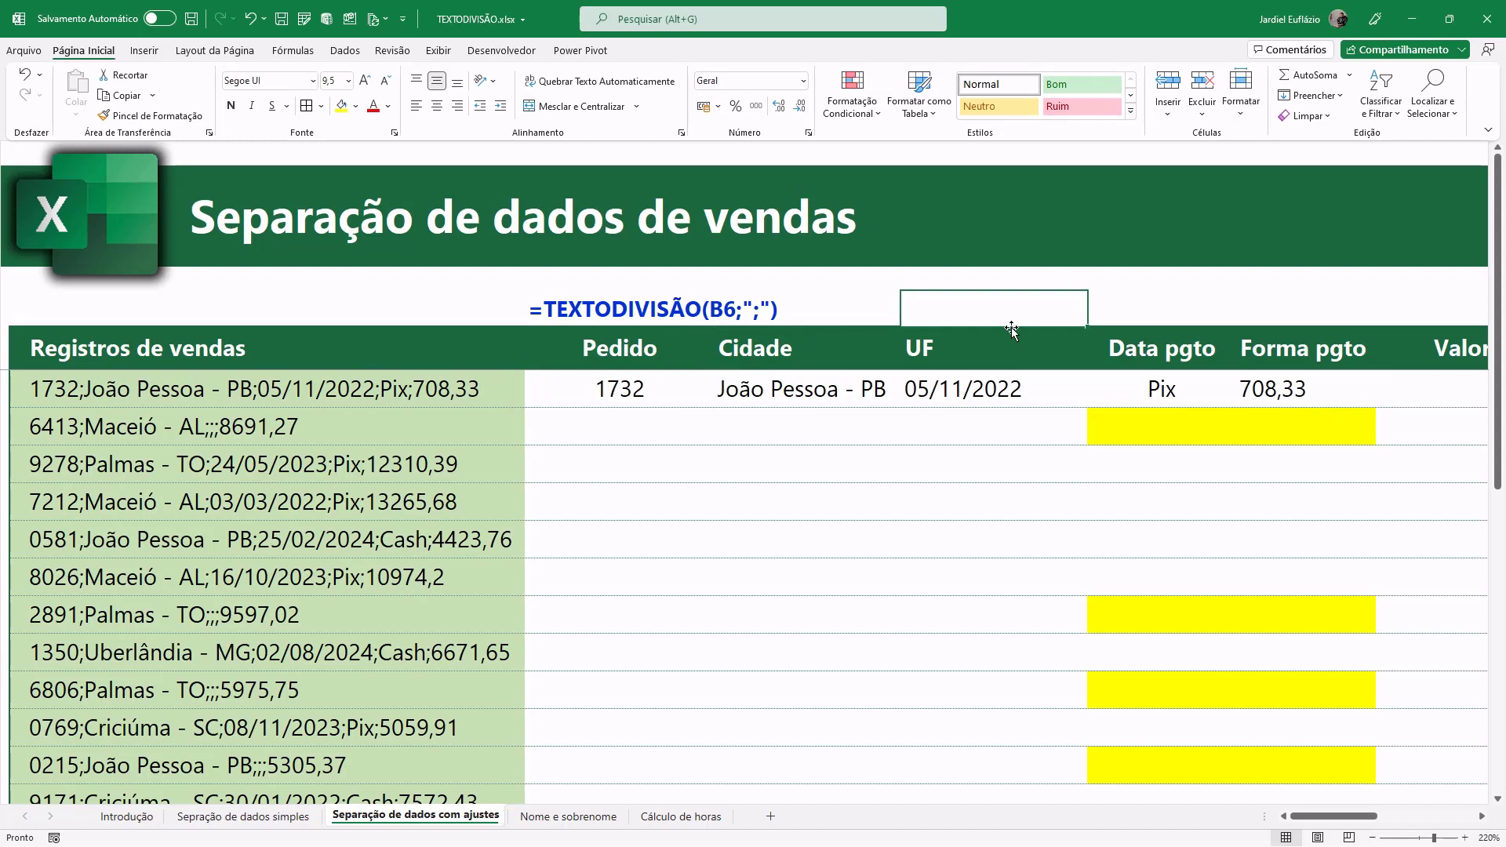
pyautogui.write('=subt')
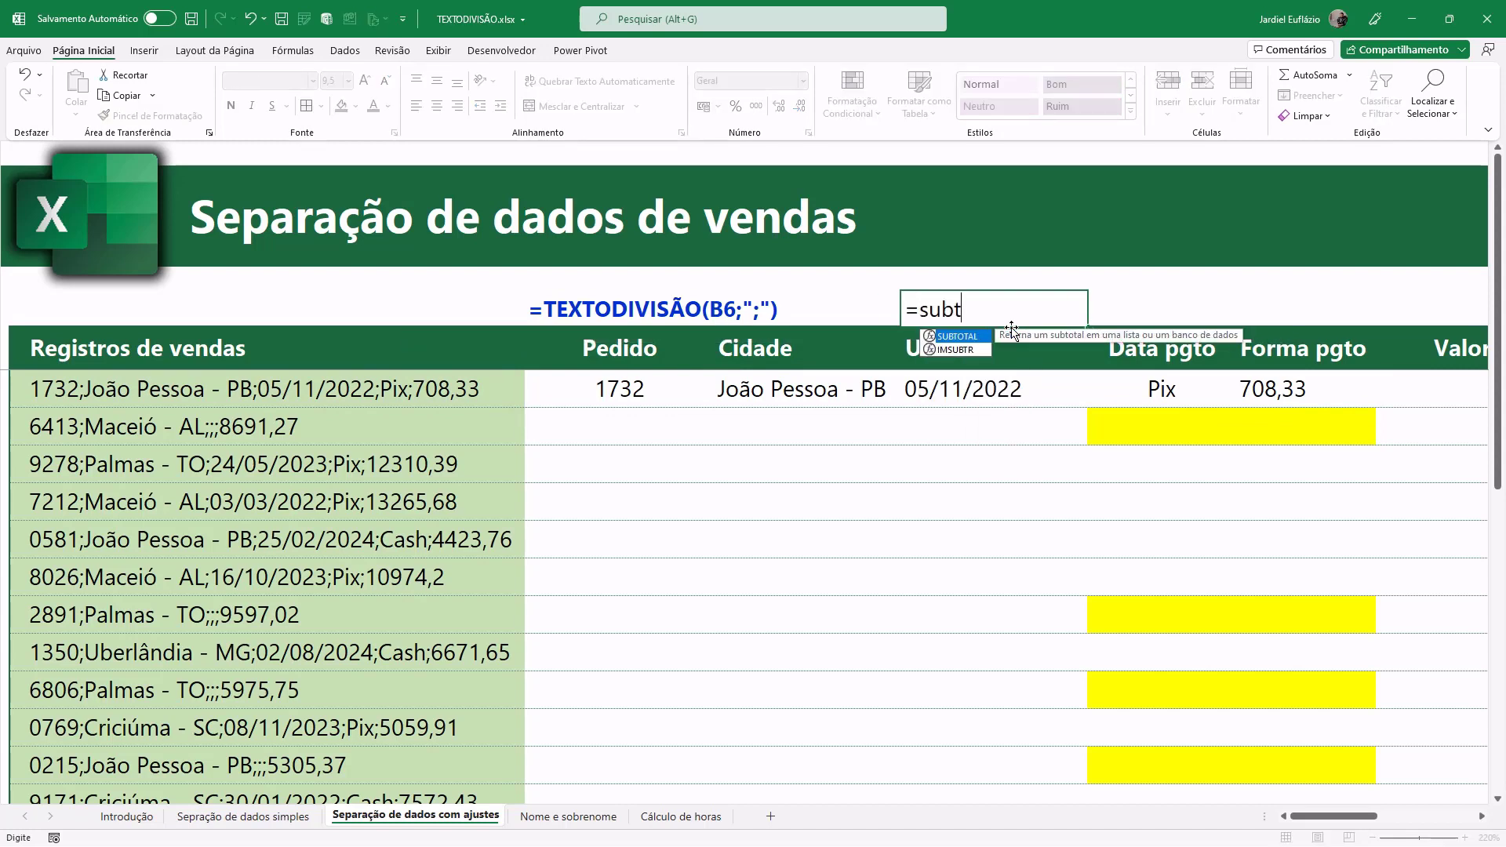
pyautogui.press('BackSpace')
pyautogui.press('Tab')
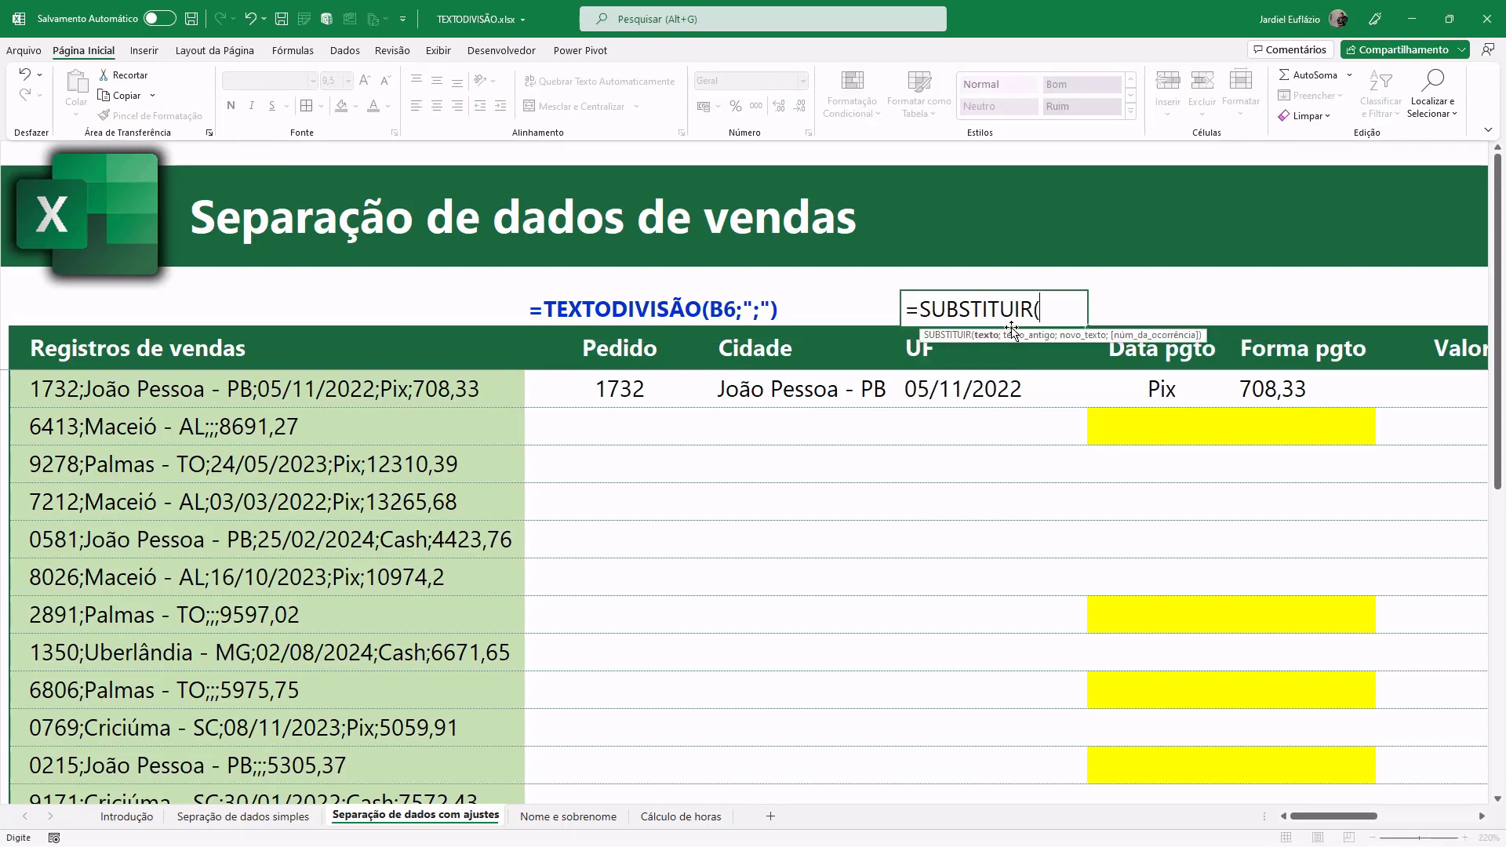
pyautogui.click(402, 401)
pyautogui.write(';" -')
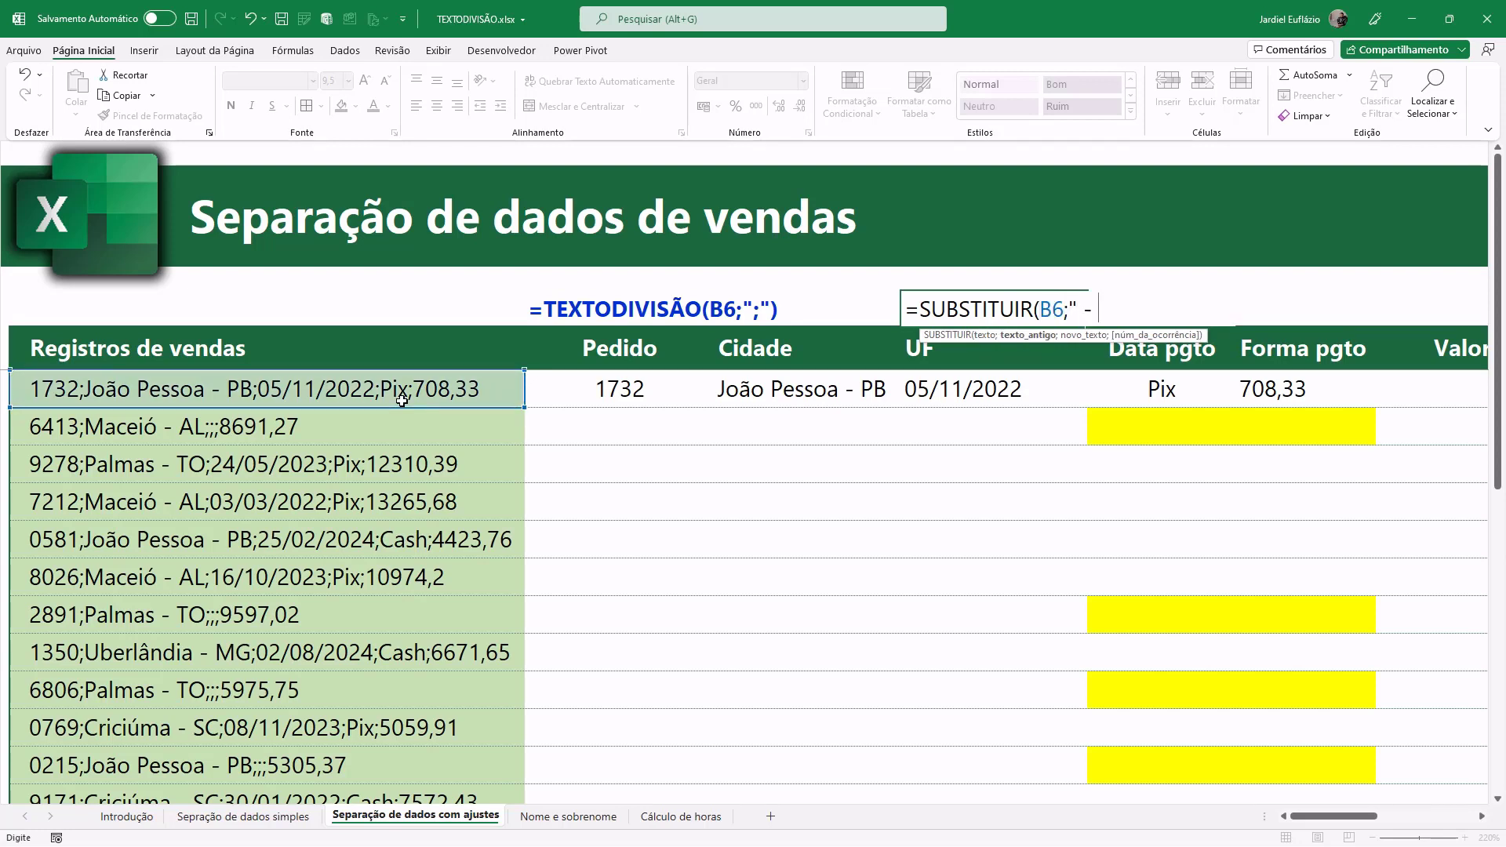
pyautogui.write(' ;')
pyautogui.write('")')
pyautogui.press('Return')
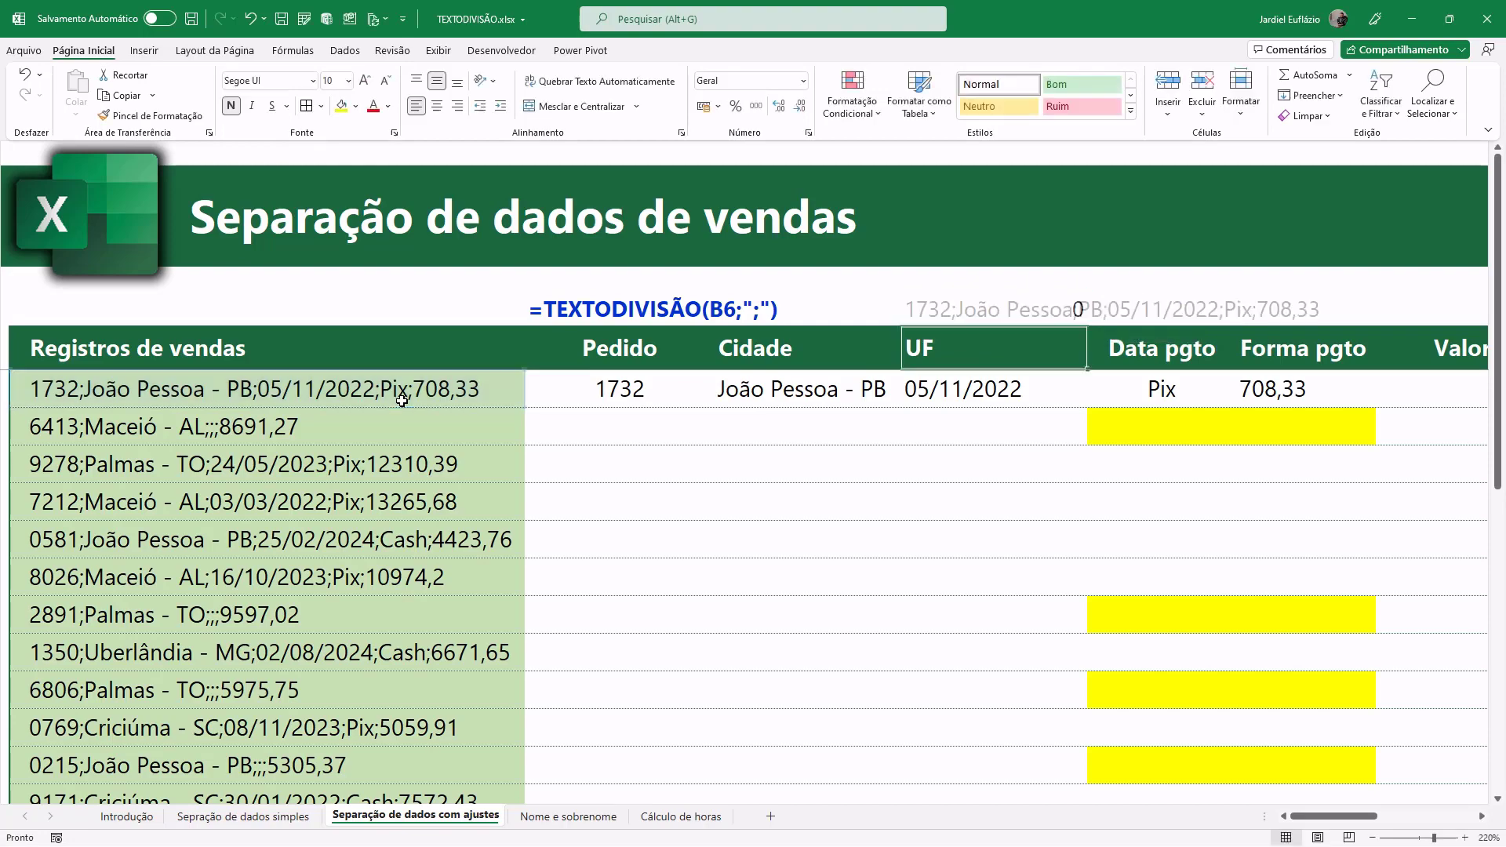
# Step: Inspect the substituted record text and its SUBSTITUIR formula without changing anything
pyautogui.press('Up')
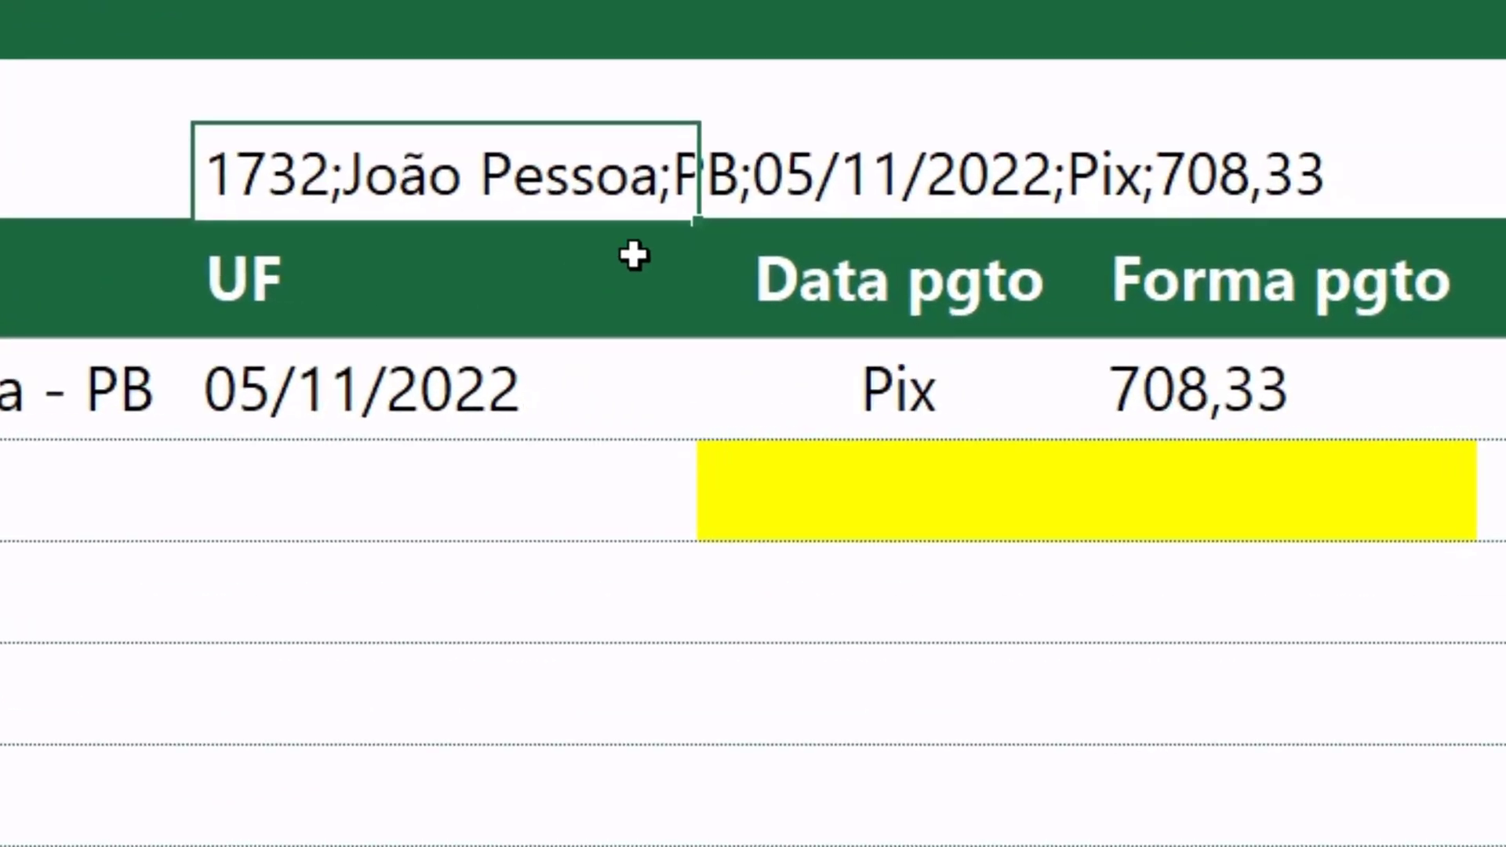
pyautogui.click(1133, 308)
pyautogui.click(996, 310)
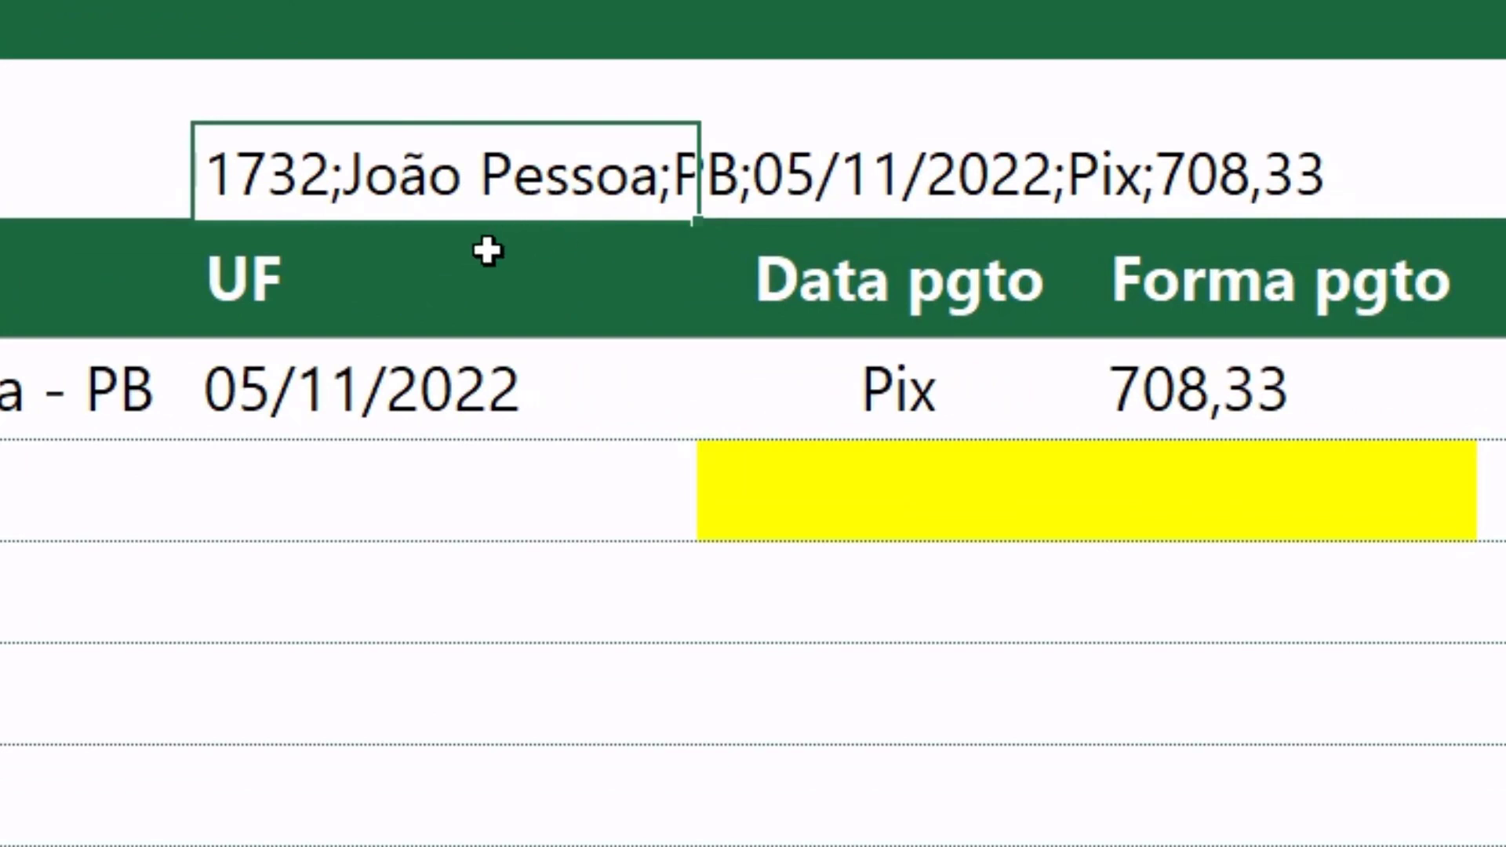
pyautogui.click(862, 169)
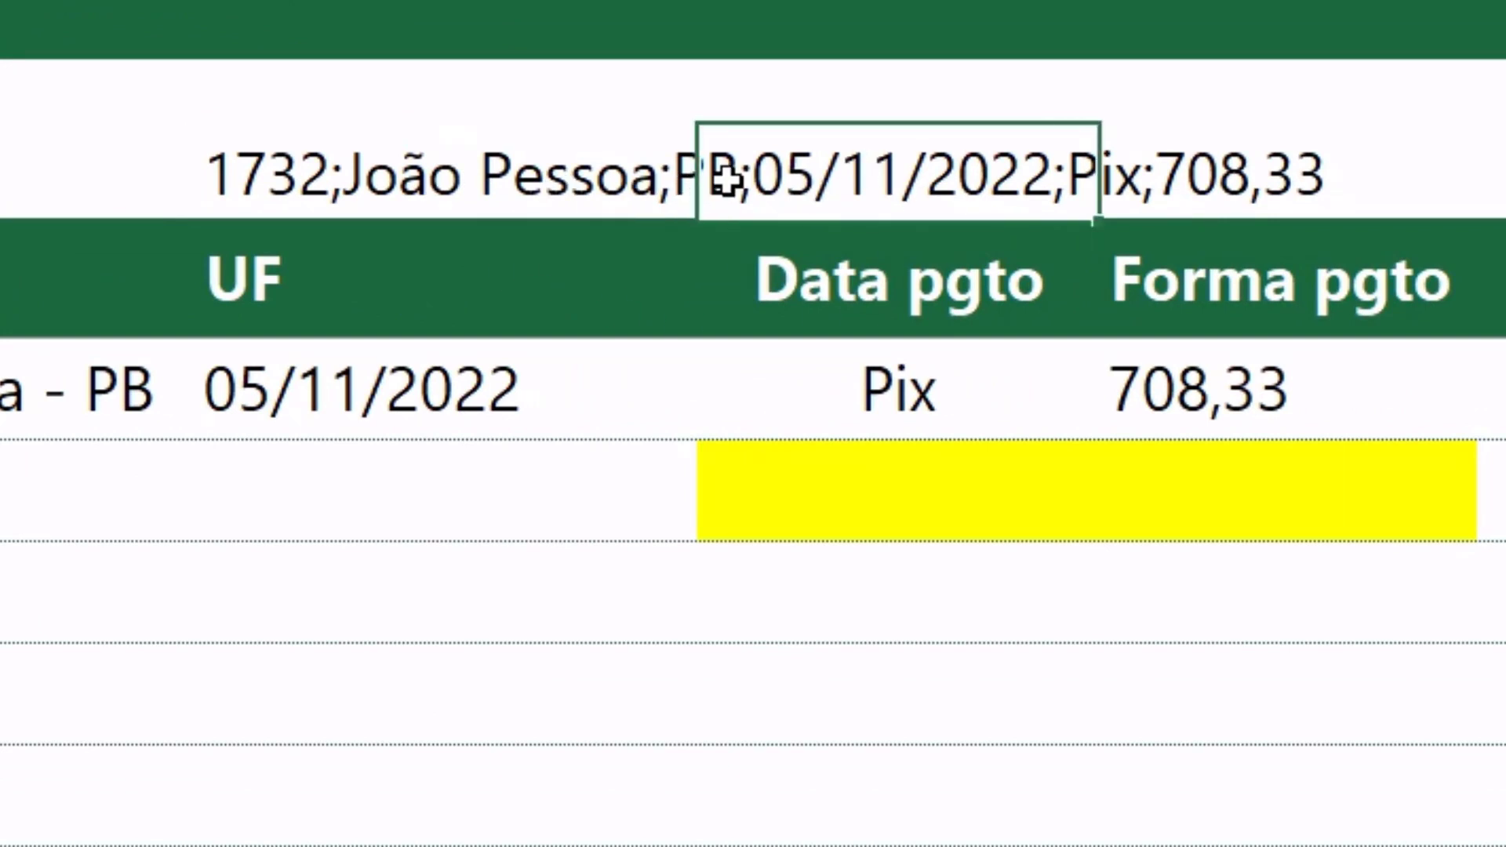
pyautogui.click(610, 185)
pyautogui.click(1122, 177)
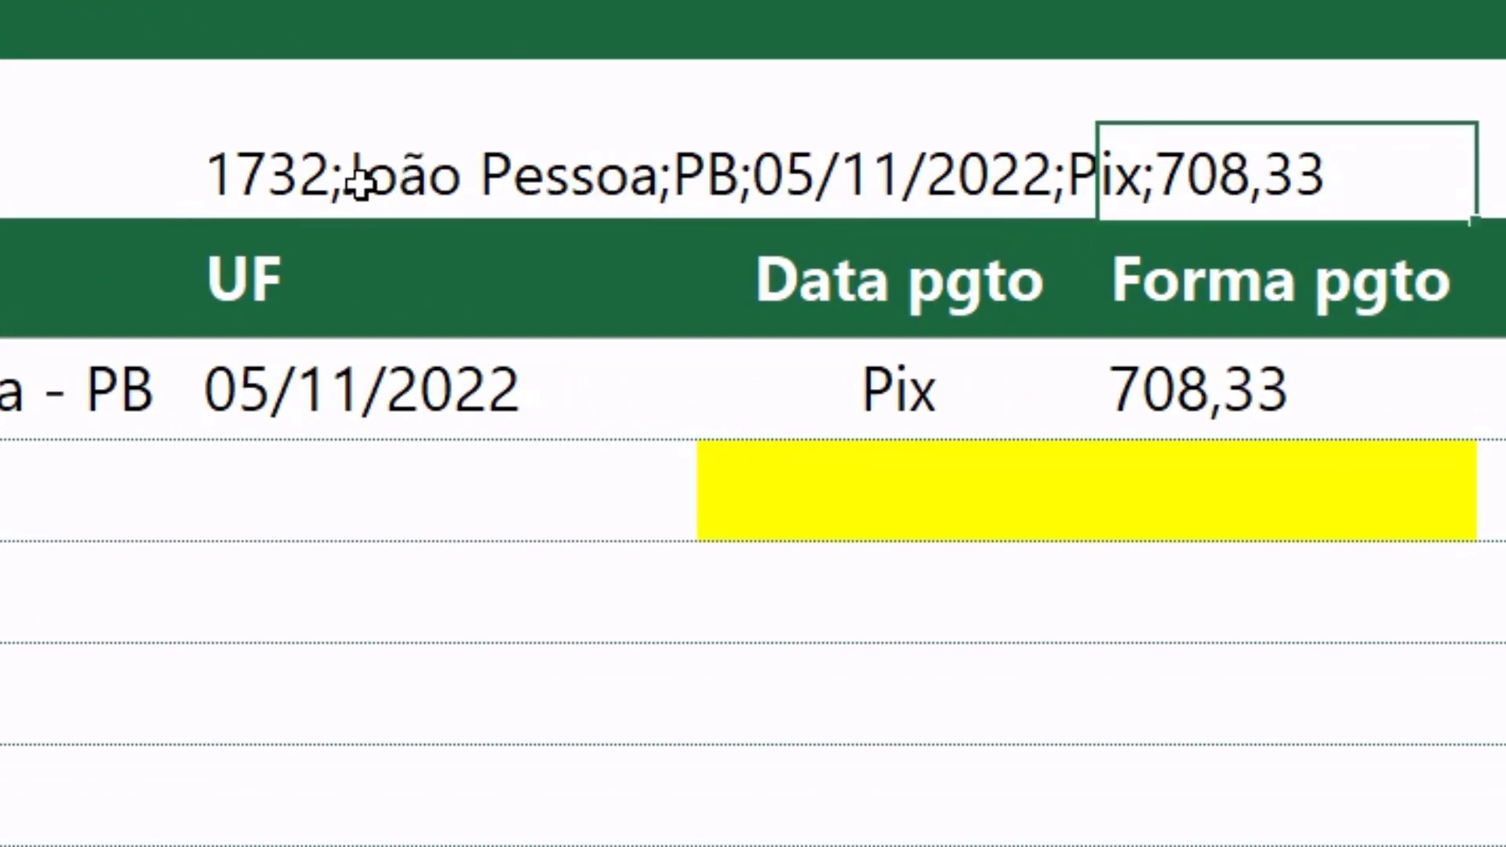
pyautogui.click(322, 177)
pyautogui.doubleClick(346, 188)
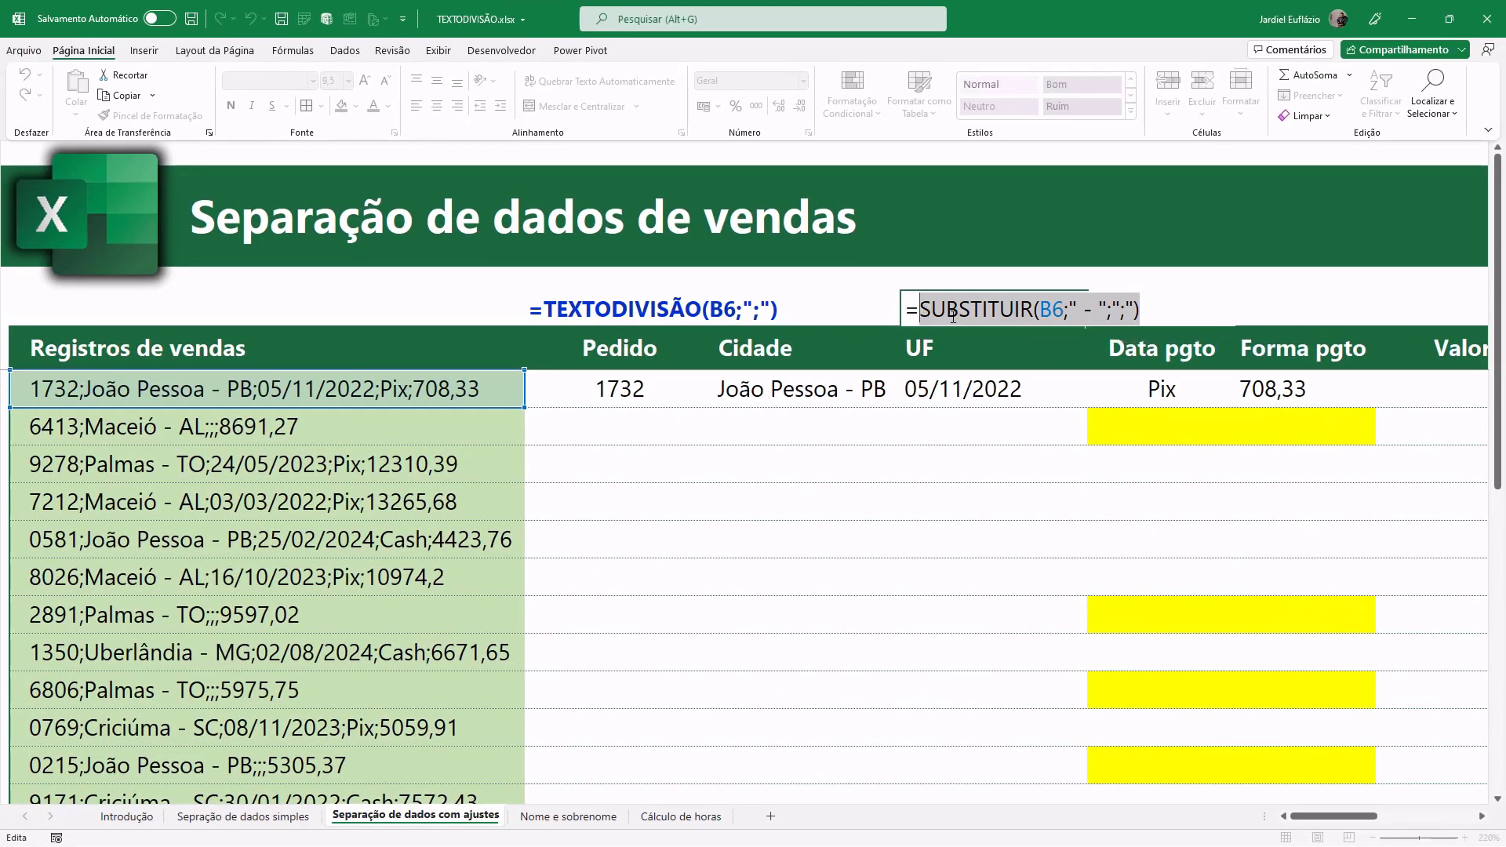
pyautogui.press('Escape')
# Step: Replace B6 in C6's TEXTODIVISÃO formula with the SUBSTITUIR expression
pyautogui.doubleClick(648, 381)
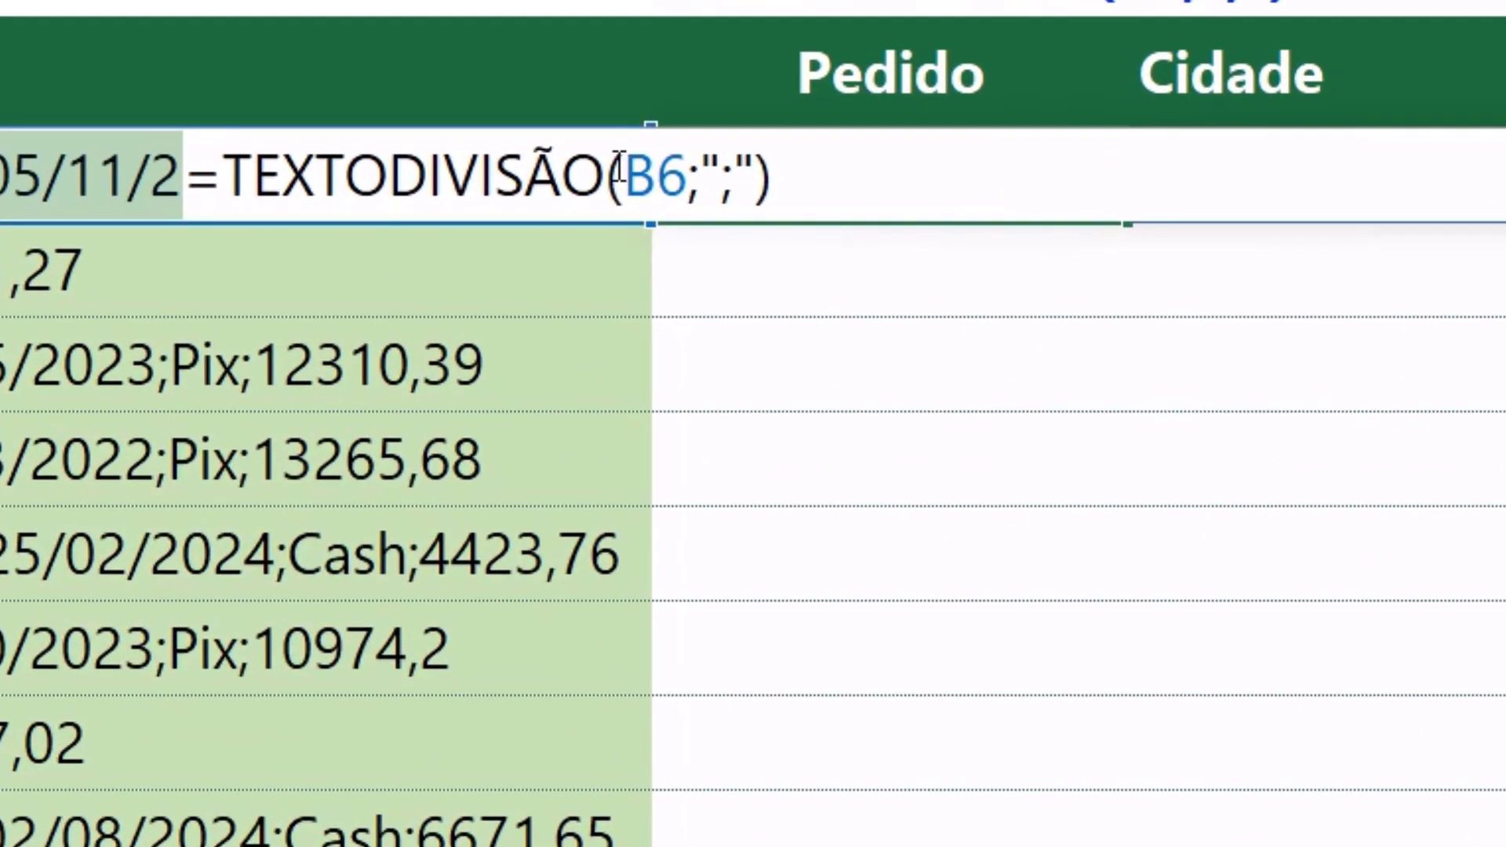
pyautogui.moveTo(516, 386); pyautogui.dragTo(540, 386)
pyautogui.write('SUBSTITUIR(B6;" - ";";")')
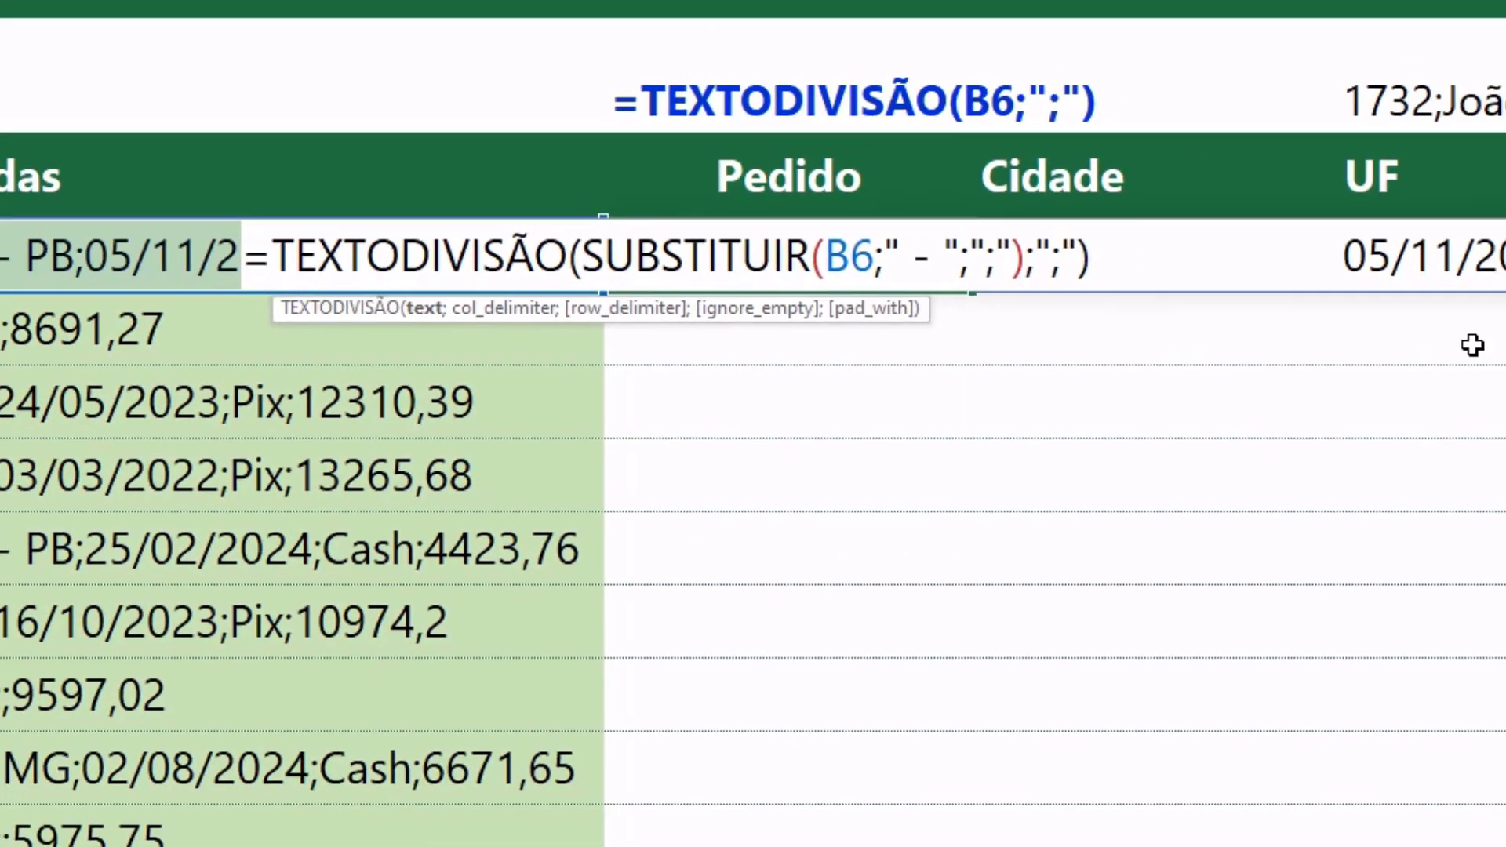
pyautogui.press('Return')
# Step: Paste C6's split formula into the Pedido cells of all record rows
pyautogui.scroll(-3, 727, 556)
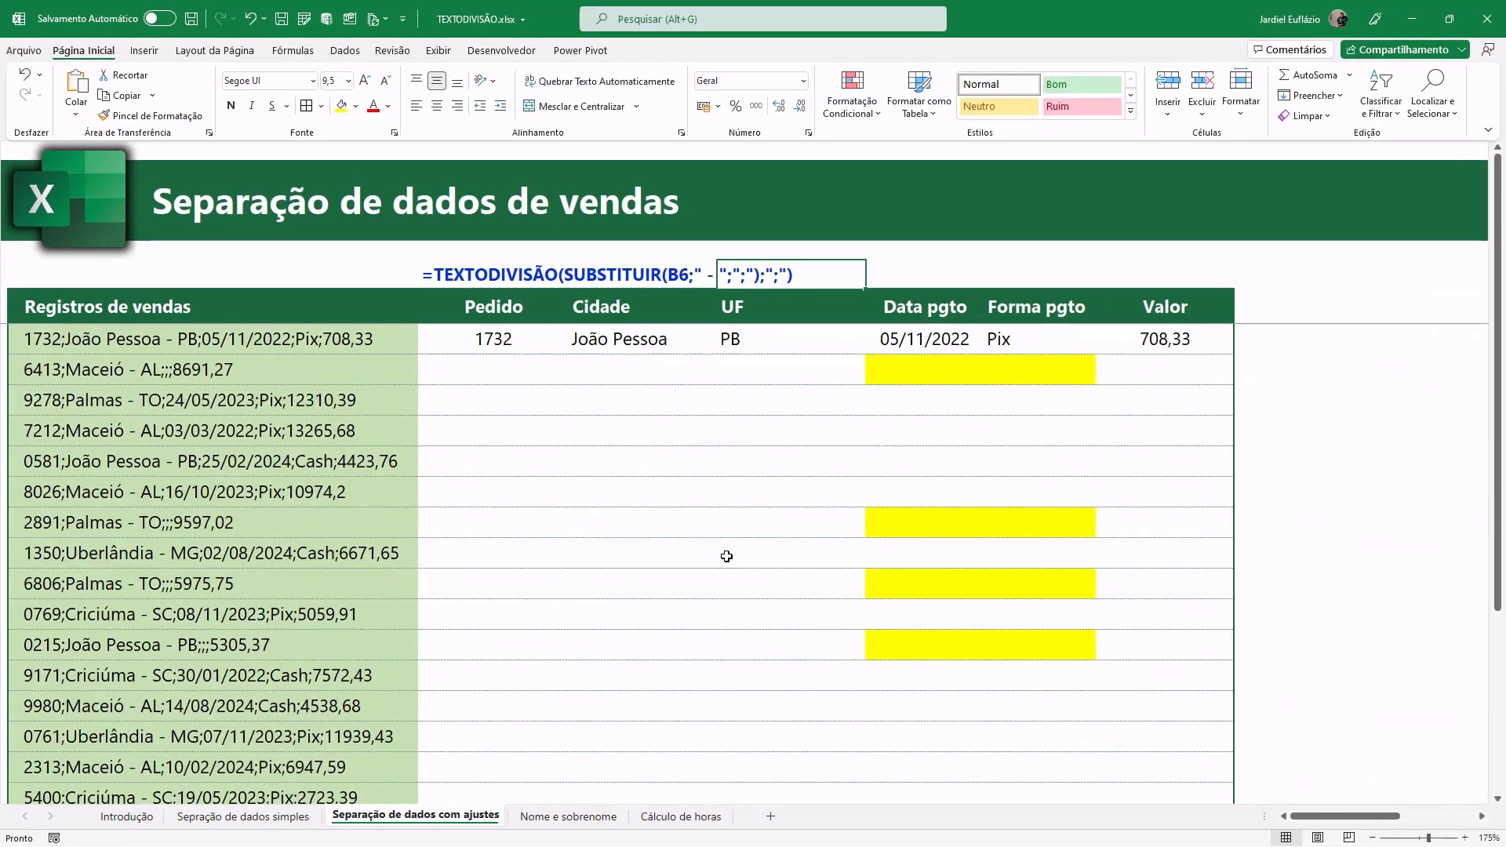
pyautogui.click(514, 337)
pyautogui.keyDown('ctrl'); pyautogui.scroll(-2, 548, 410); pyautogui.keyUp('ctrl')
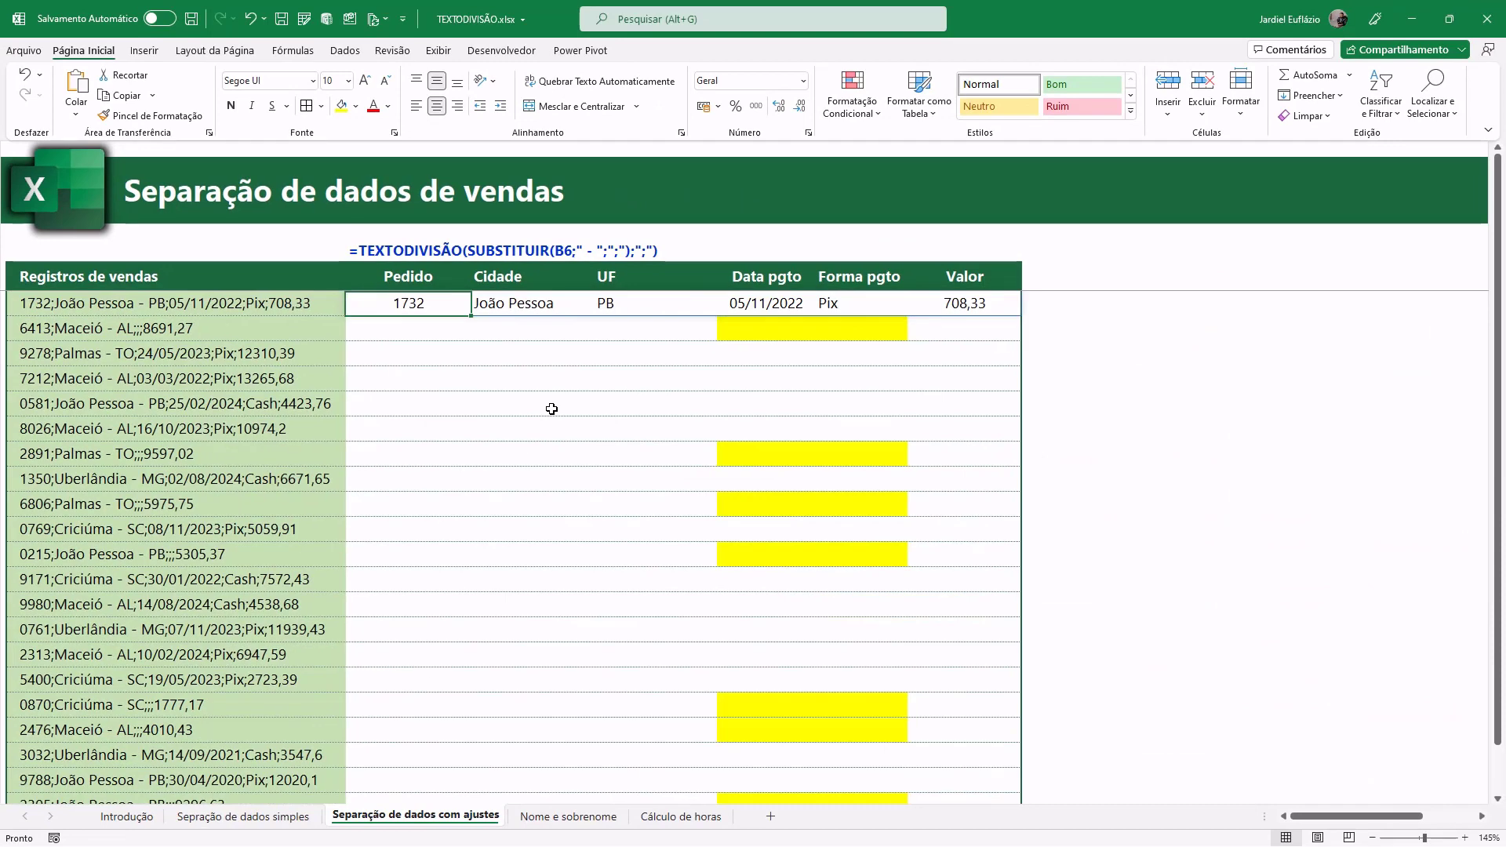
pyautogui.hotkey('ctrl', 'c')
pyautogui.scroll(-2, 424, 630)
pyautogui.click(390, 645)
pyautogui.hotkey('ctrl', 'space')
pyautogui.rightClick(389, 645)
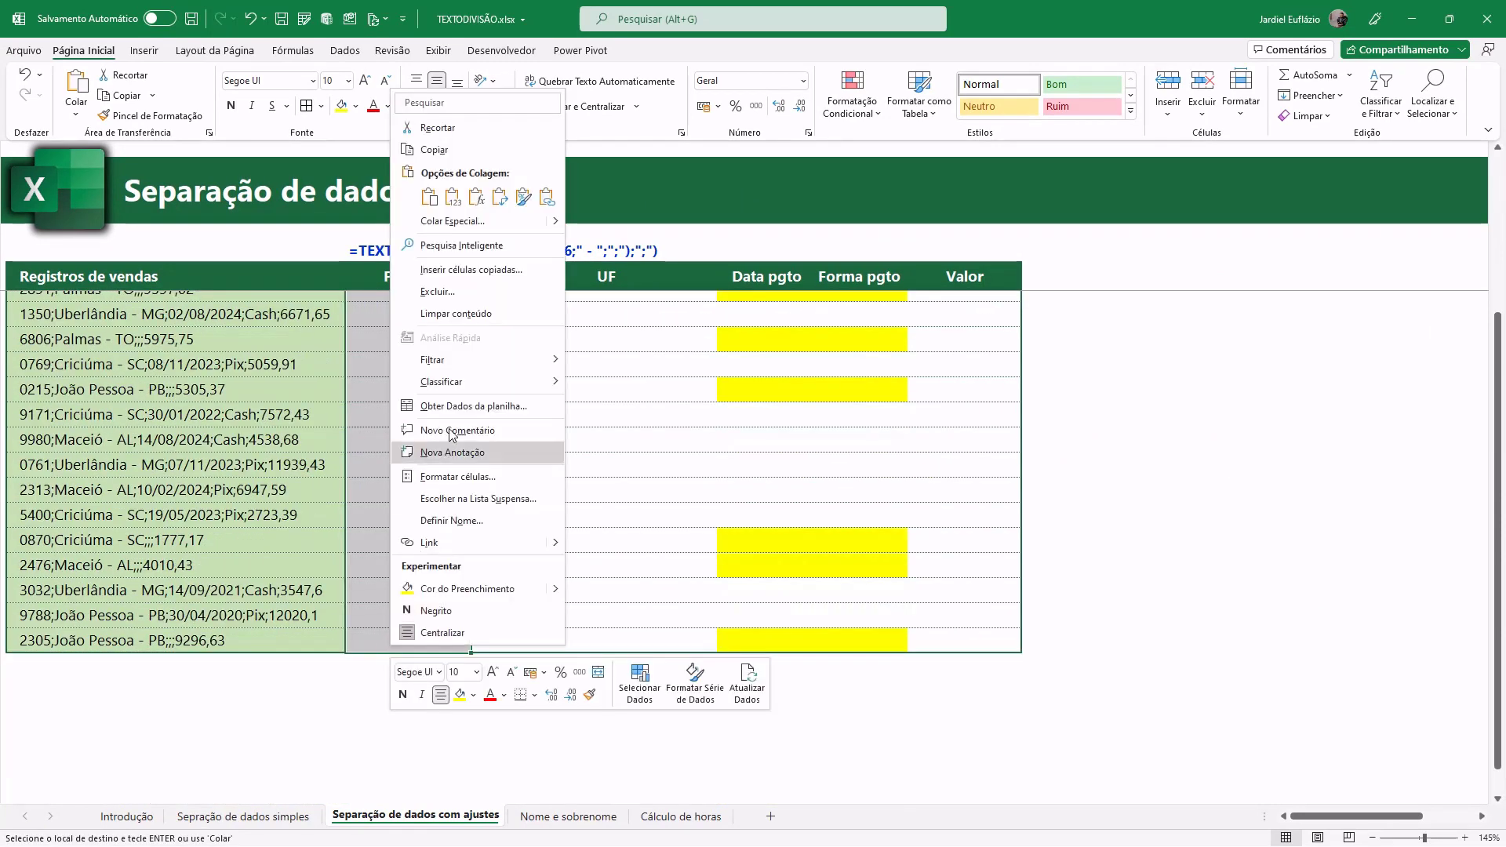
pyautogui.click(480, 198)
pyautogui.scroll(2, 649, 526)
pyautogui.scroll(1, 650, 526)
pyautogui.click(650, 526)
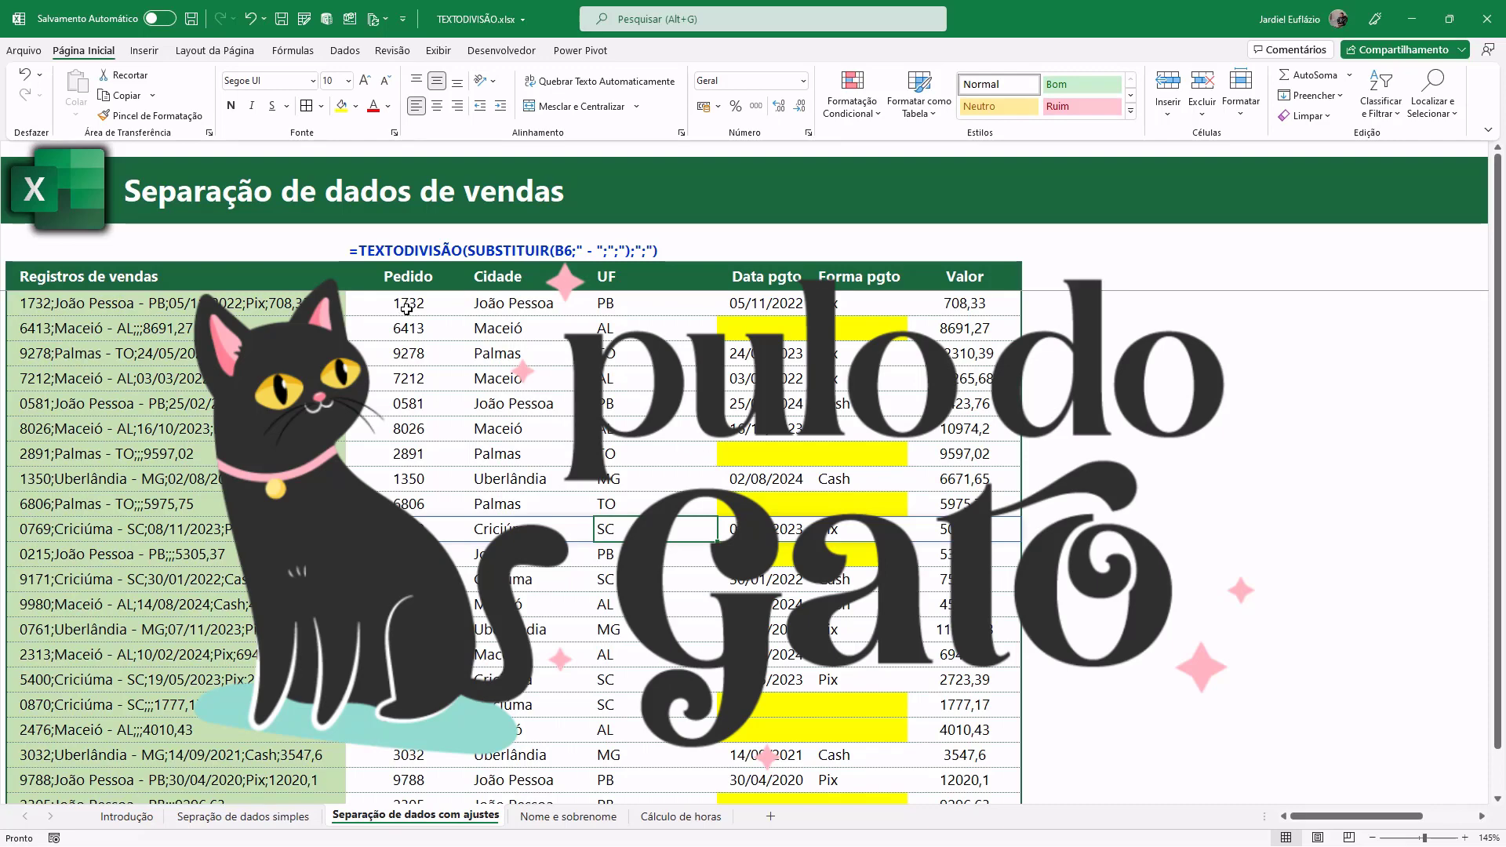
pyautogui.scroll(-1, 405, 307)
# Step: Clear the split results and enter =TEXTODIVISÃO(B6;";") in C6
pyautogui.press('Delete')
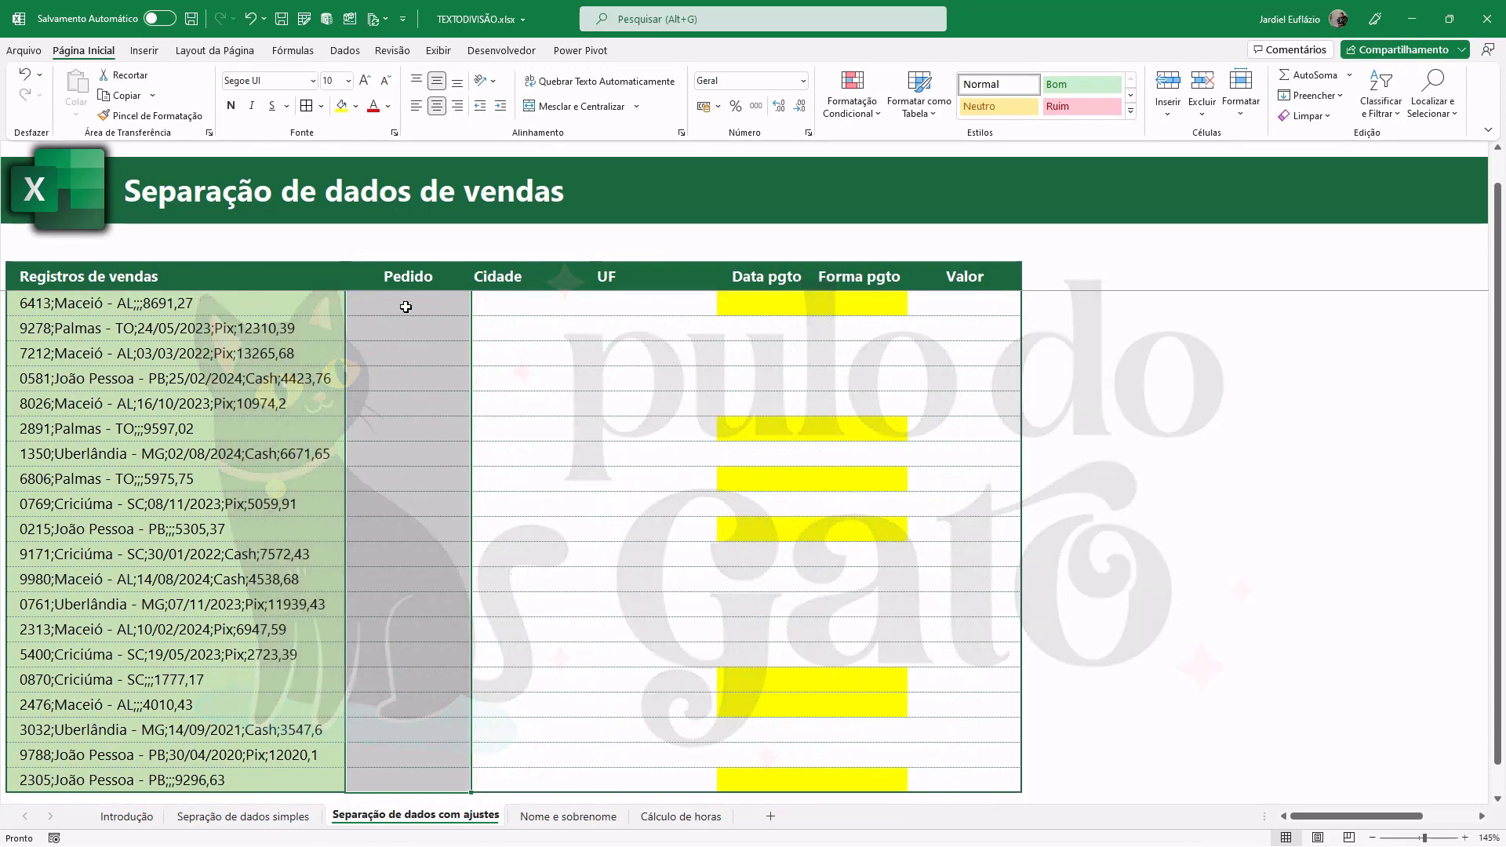
pyautogui.keyDown('ctrl'); pyautogui.scroll(2, 406, 307); pyautogui.keyUp('ctrl')
pyautogui.keyDown('ctrl'); pyautogui.scroll(2, 497, 494); pyautogui.keyUp('ctrl')
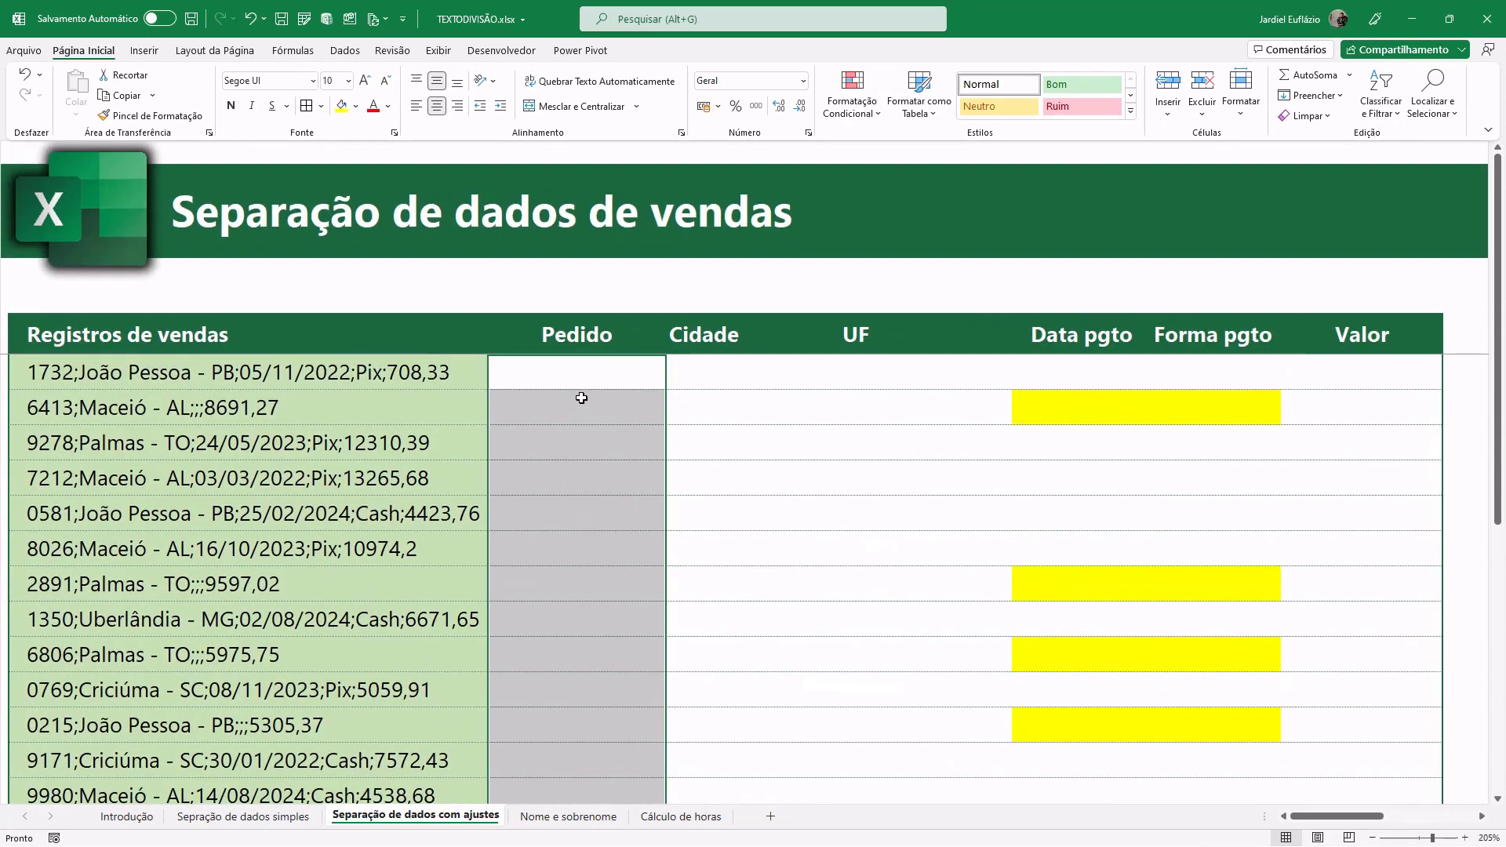
pyautogui.click(582, 365)
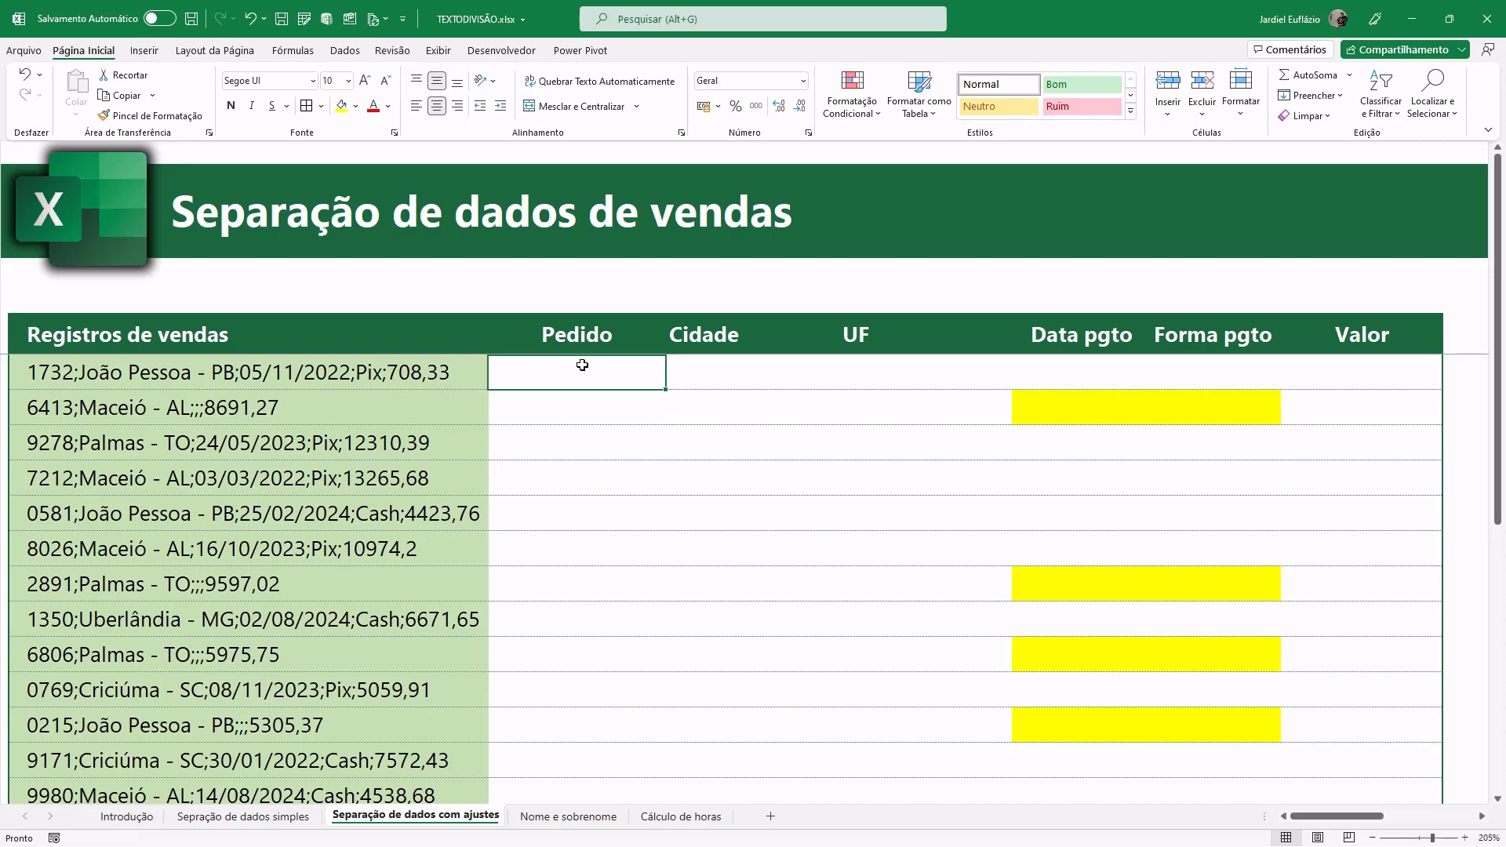
pyautogui.write('=tex')
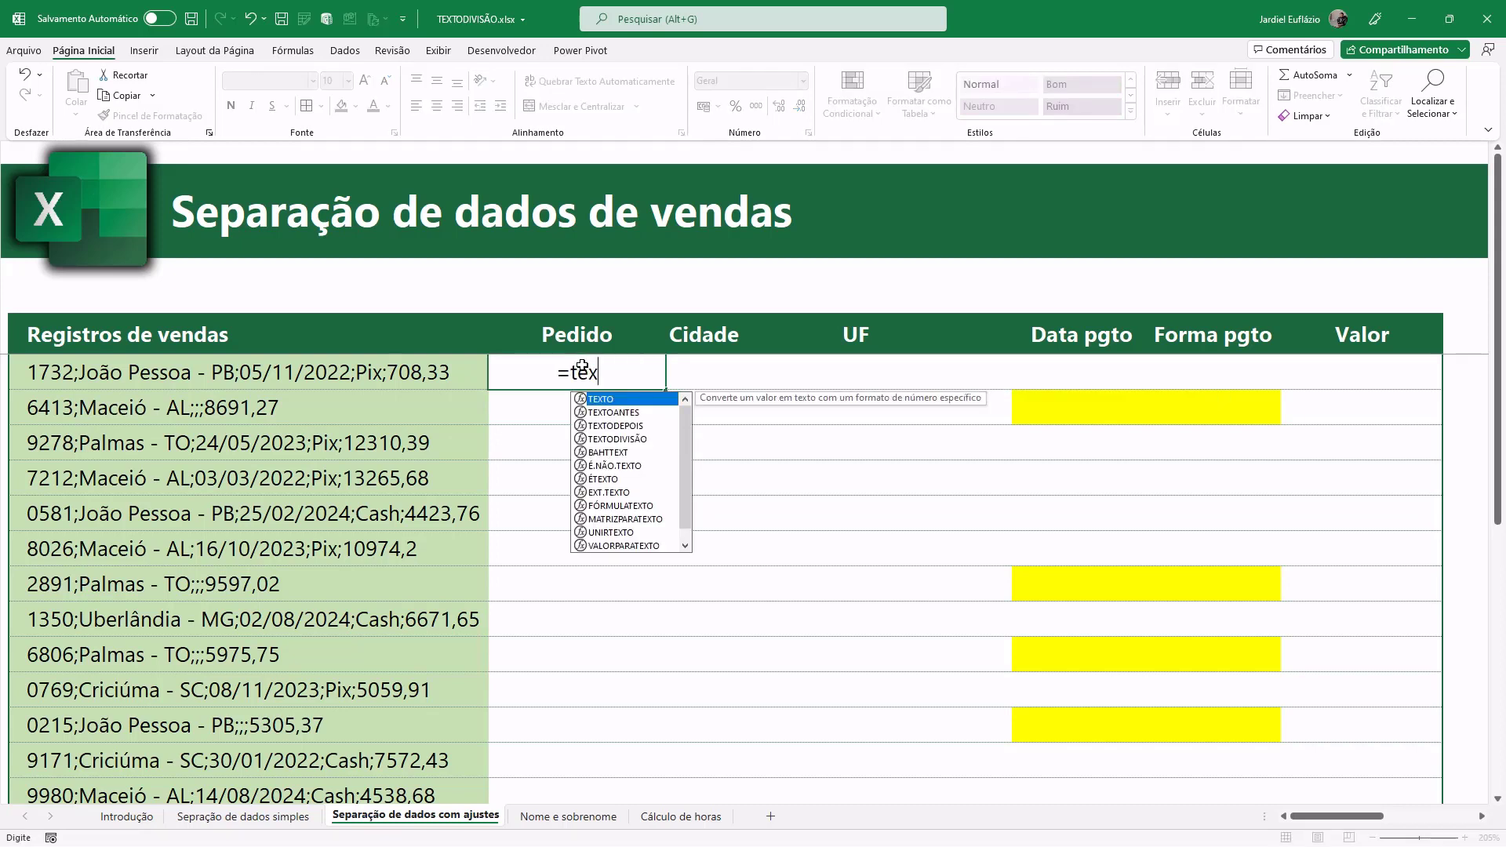
pyautogui.press('Down')
pyautogui.press('Down')
pyautogui.press('Down')
pyautogui.press('Tab')
pyautogui.press('Left')
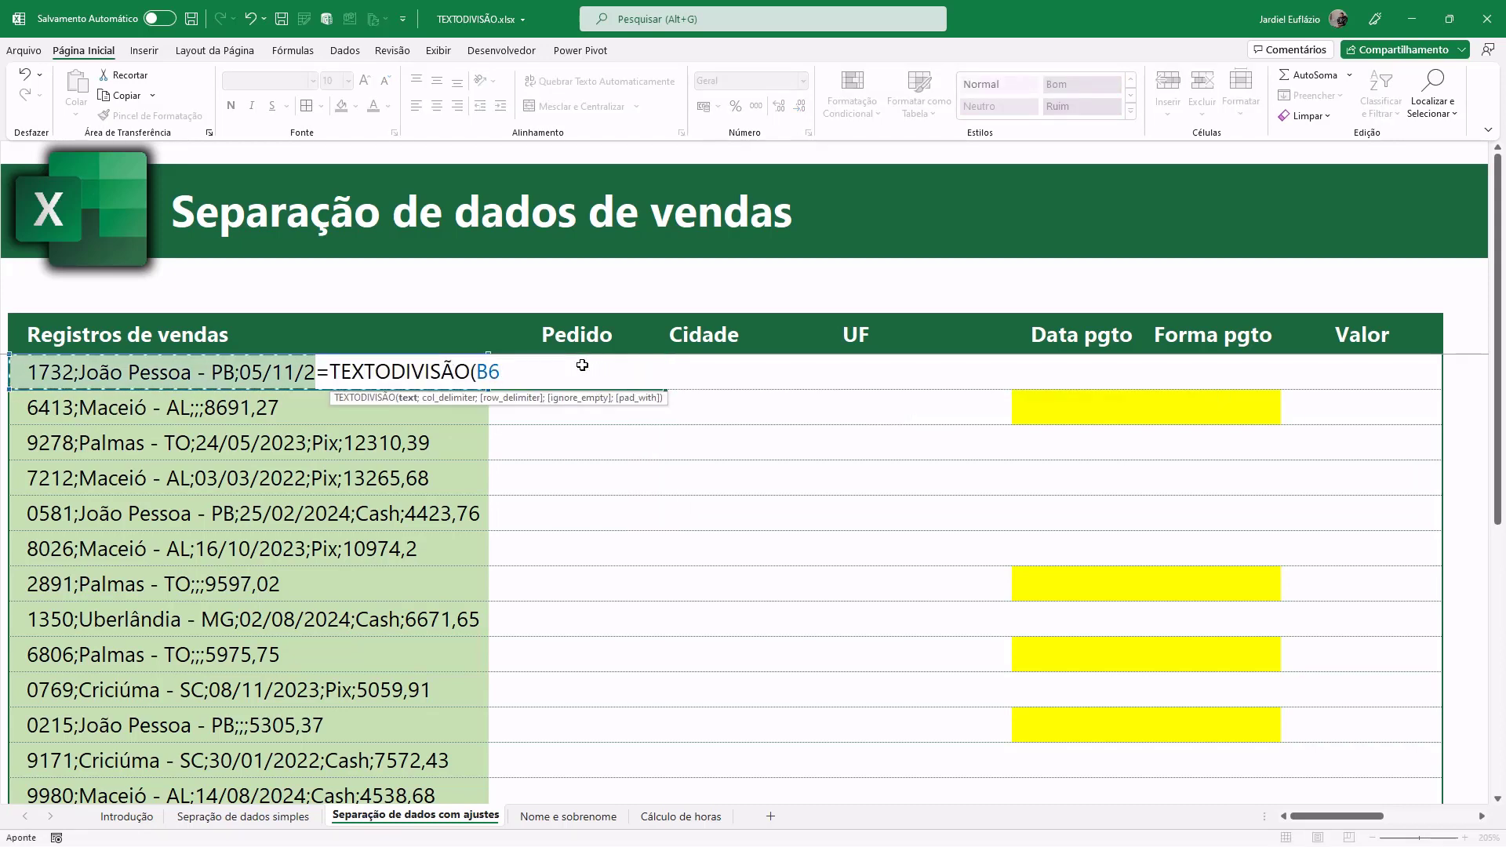
pyautogui.write(';";')
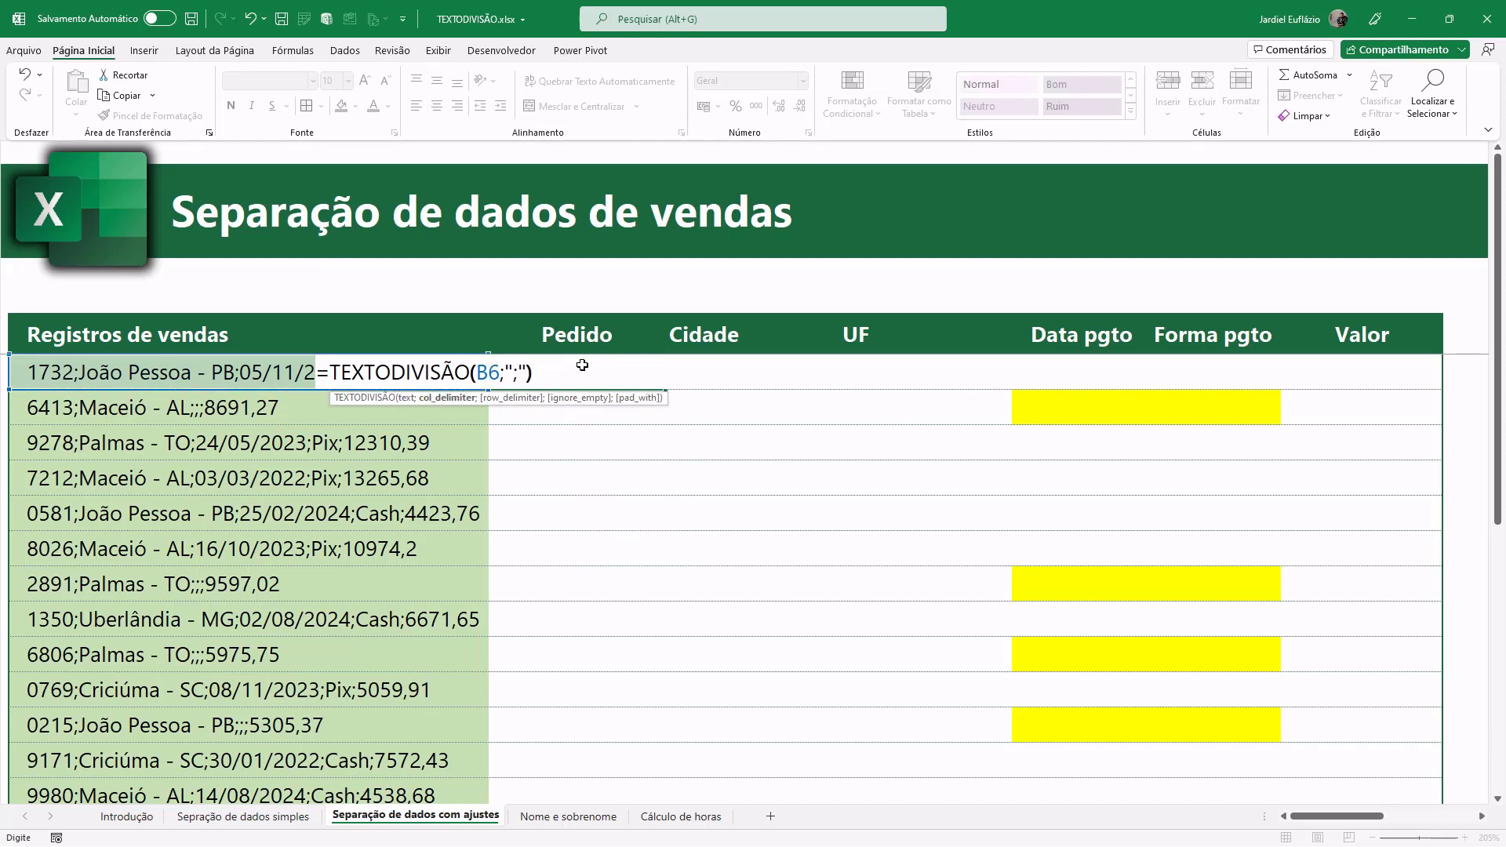
pyautogui.press('Return')
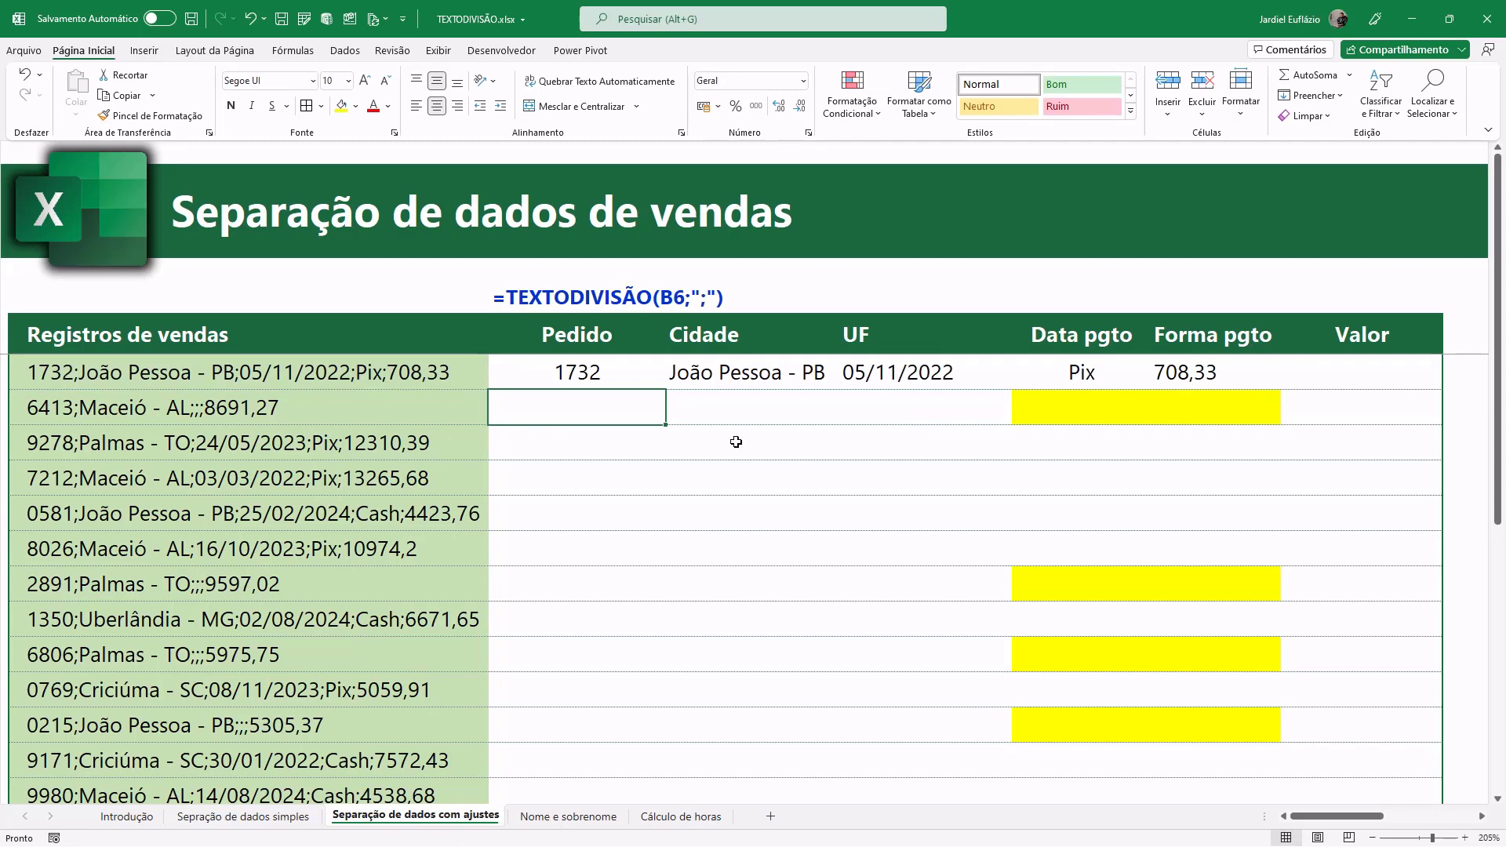
# Step: Open C6's formula and select its ";" delimiter argument
pyautogui.scroll(8, 655, 545)
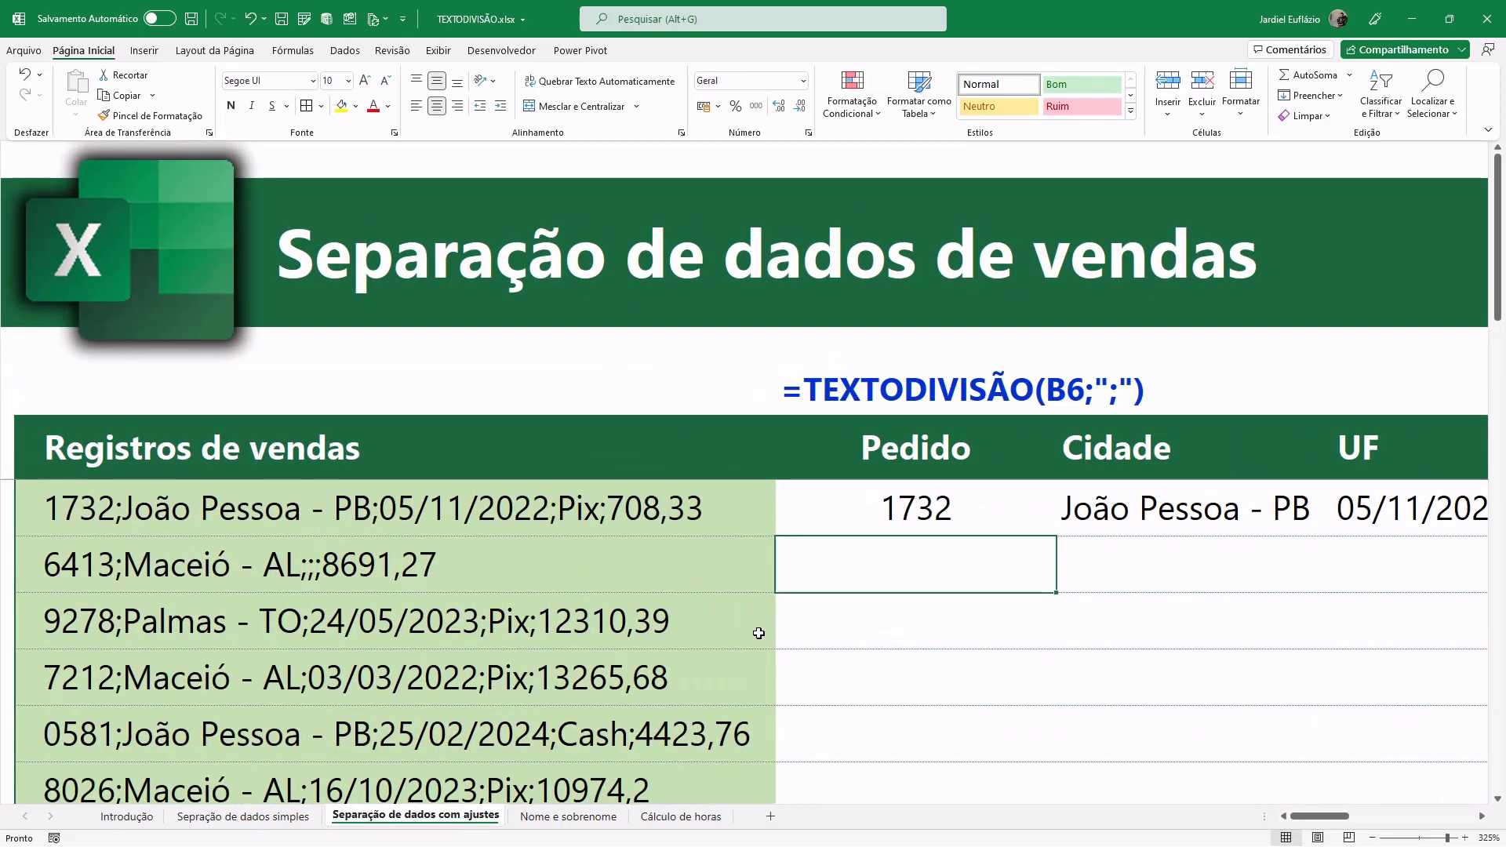
pyautogui.click(882, 527)
pyautogui.scroll(-2, 879, 528)
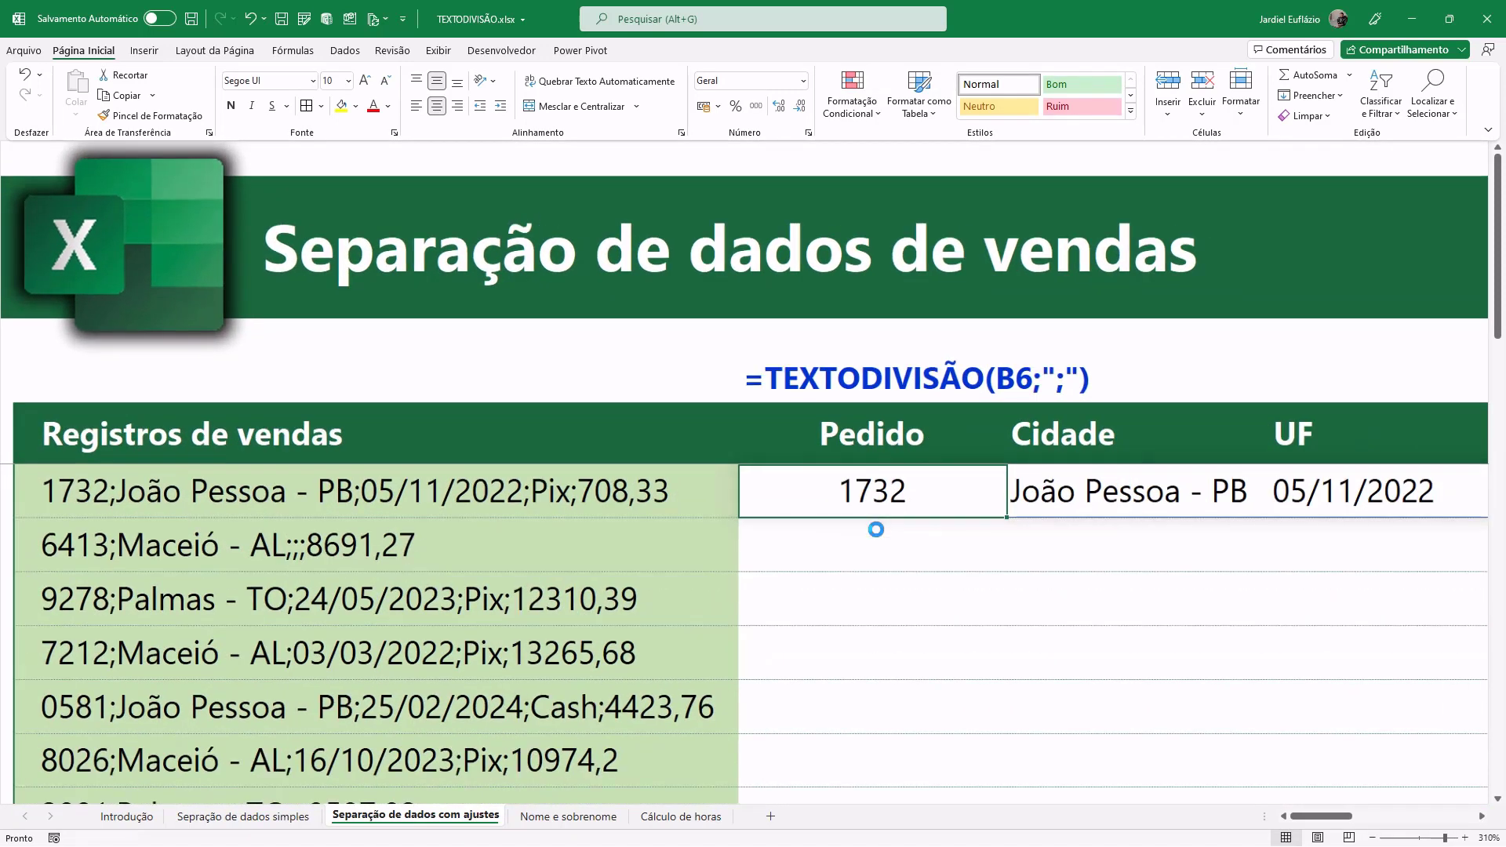
pyautogui.doubleClick(794, 481)
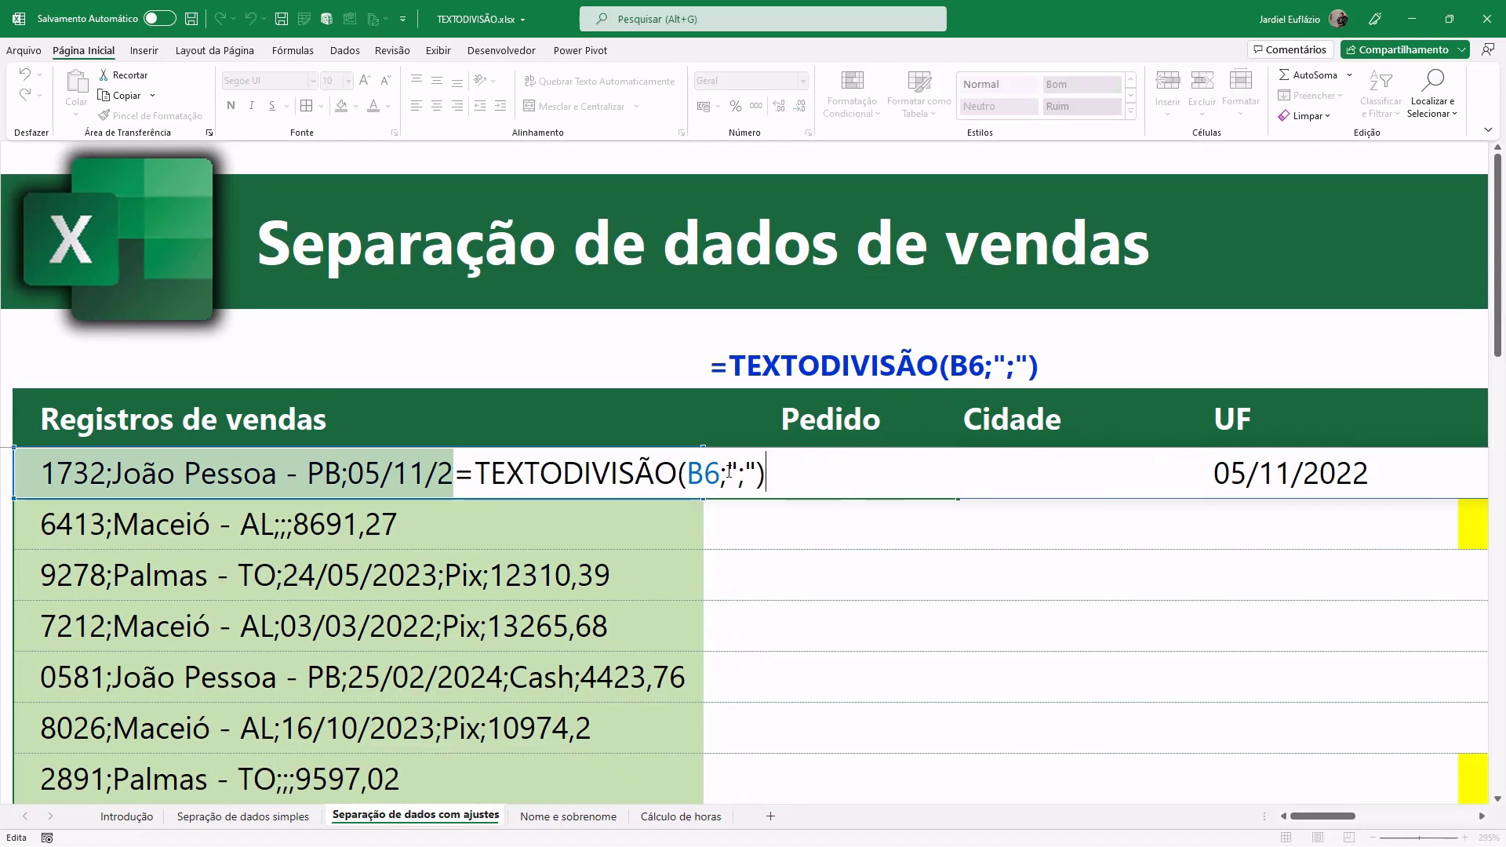
pyautogui.moveTo(728, 472); pyautogui.dragTo(755, 472)
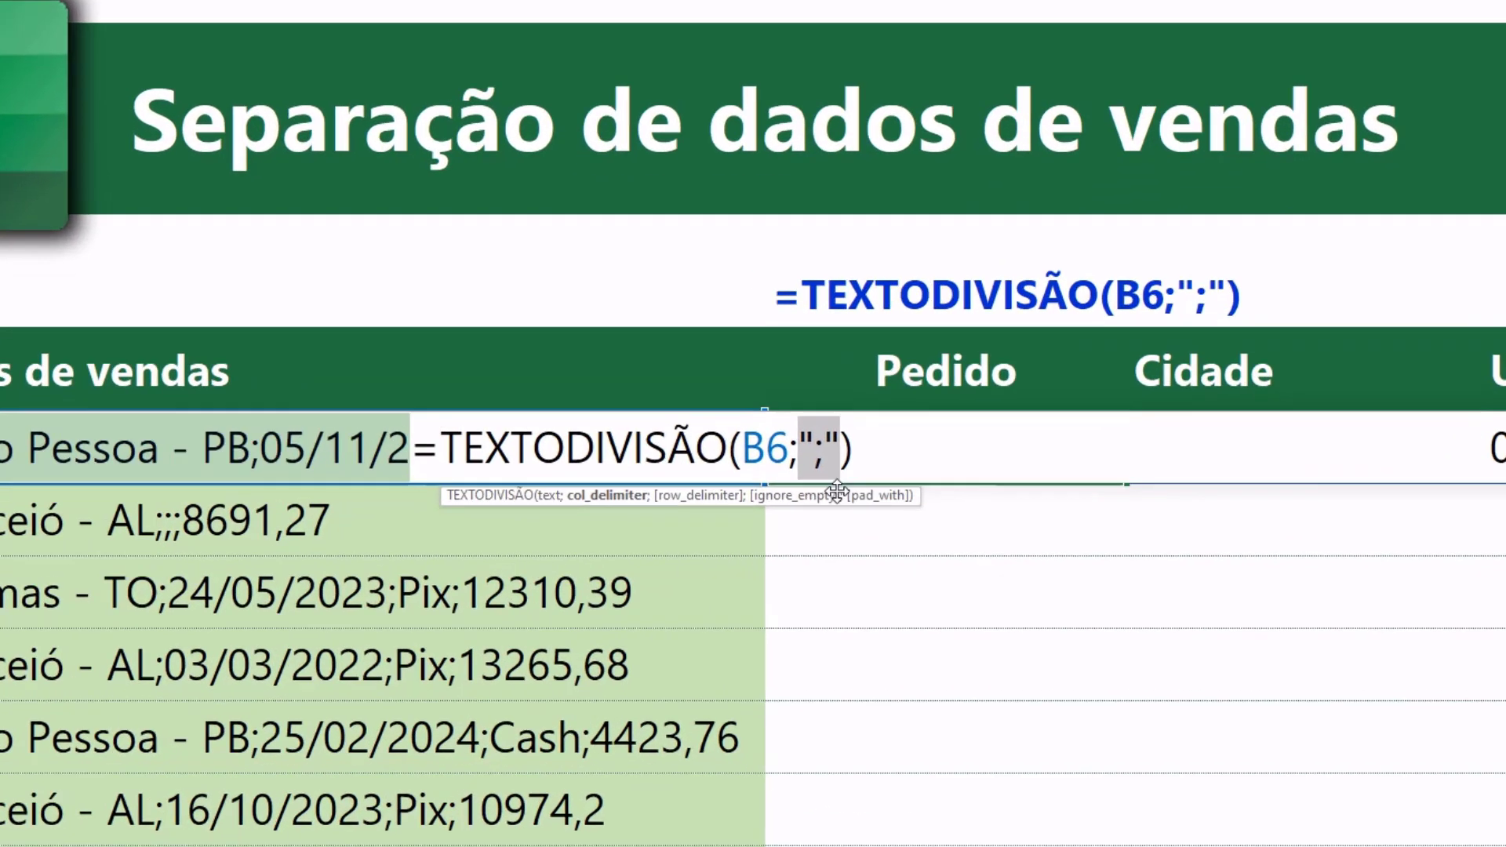
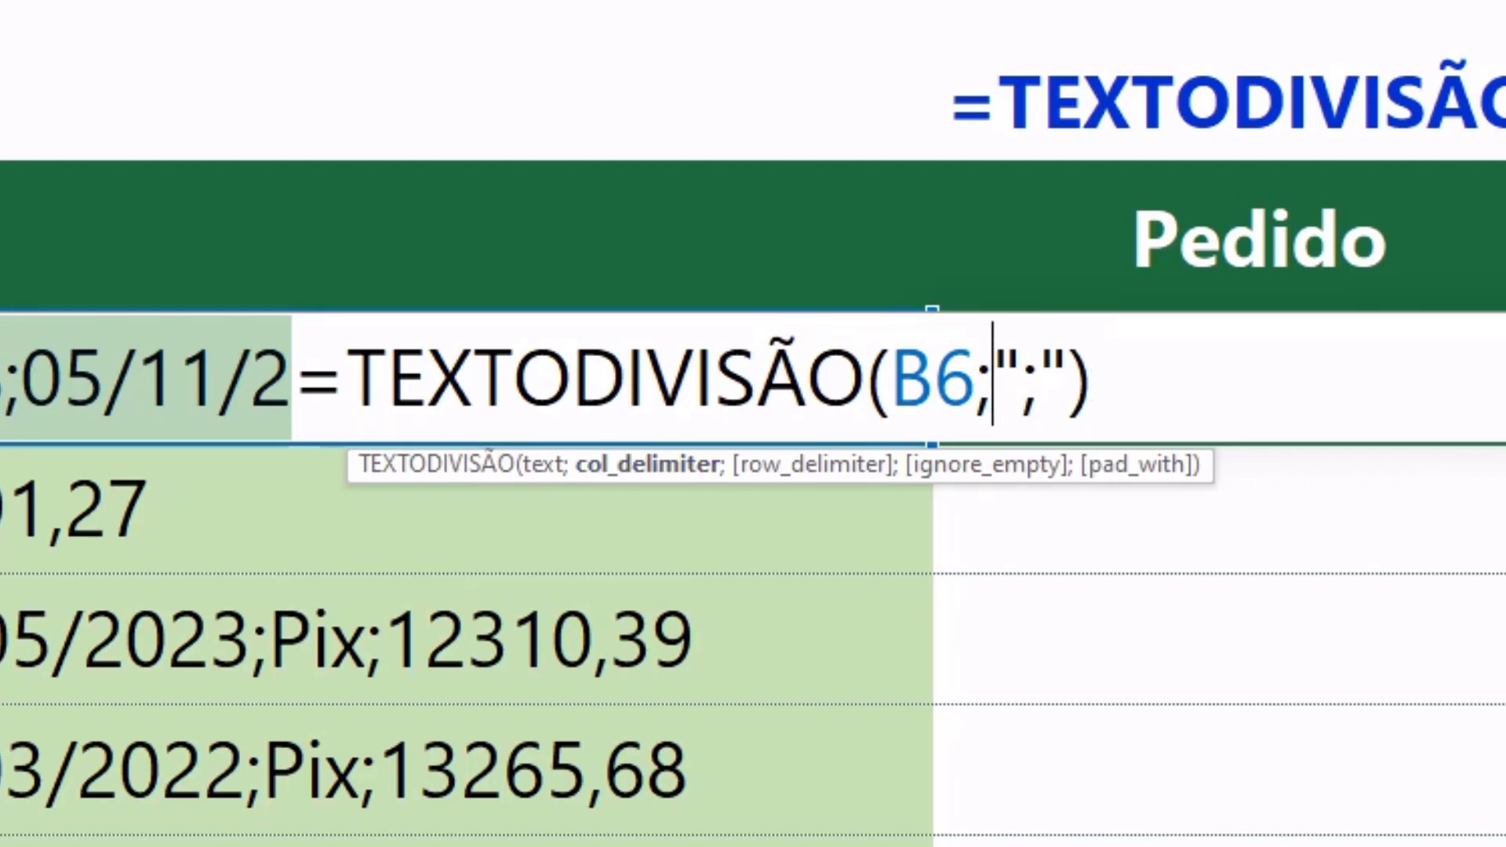
# Step: Wrap the Pedido formula's ";" delimiter in braces as an array constant and commit it
pyautogui.write('{')
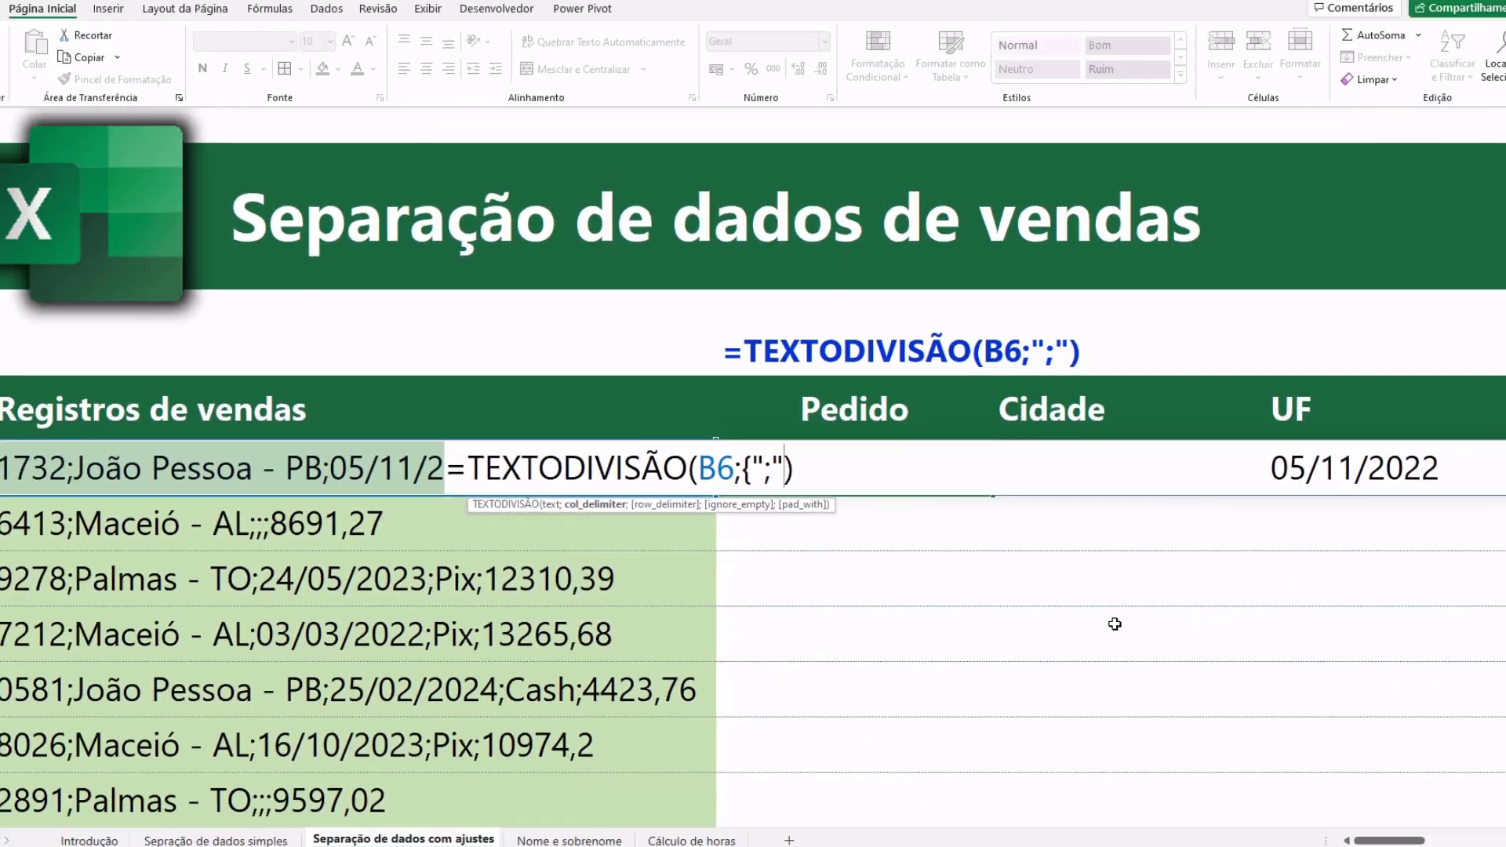
pyautogui.press('End')
pyautogui.press('BackSpace')
pyautogui.write('}')
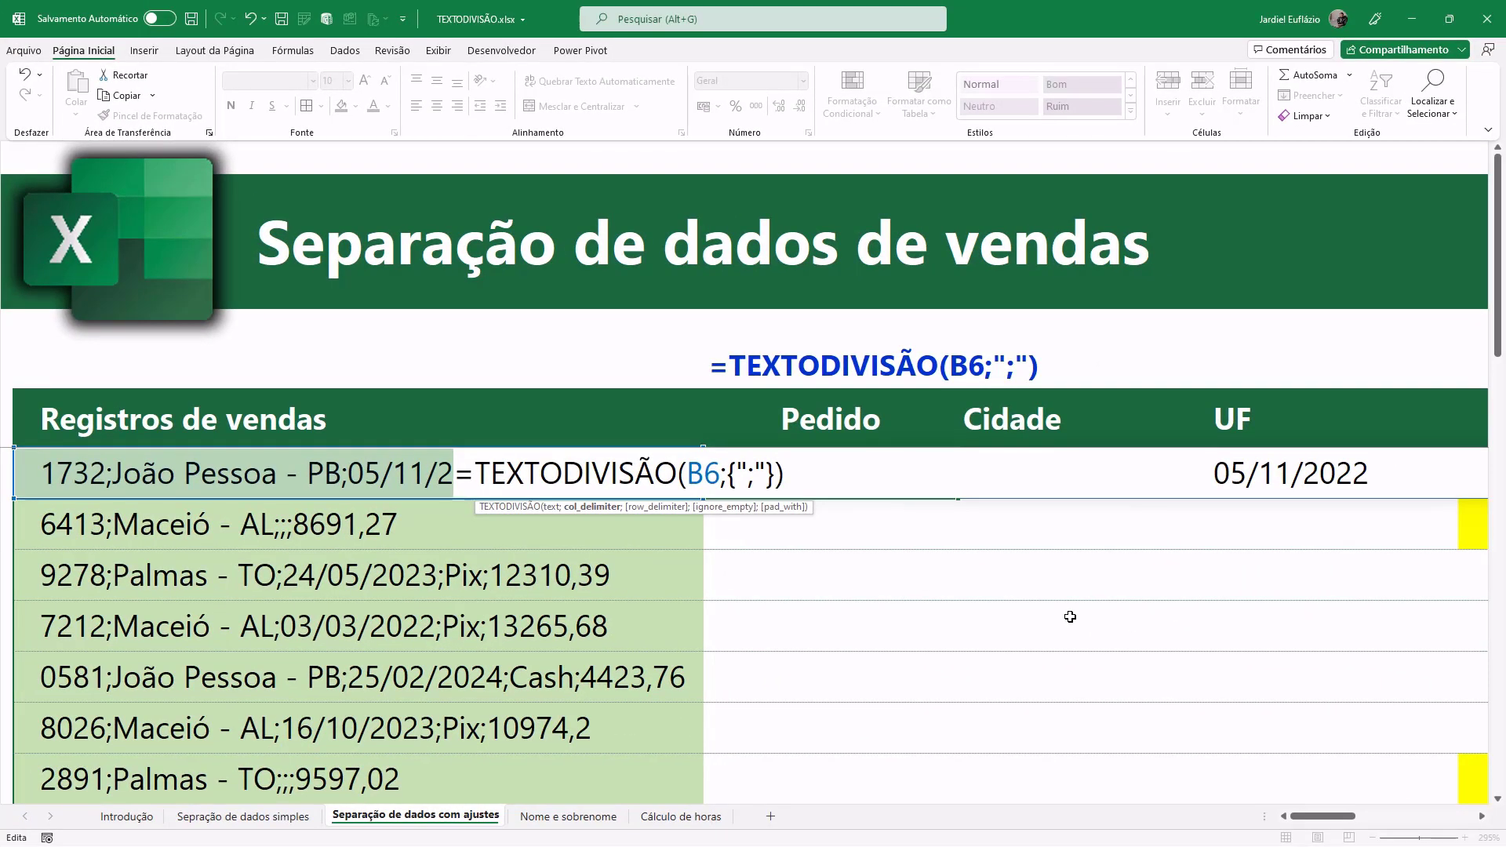
pyautogui.press('Return')
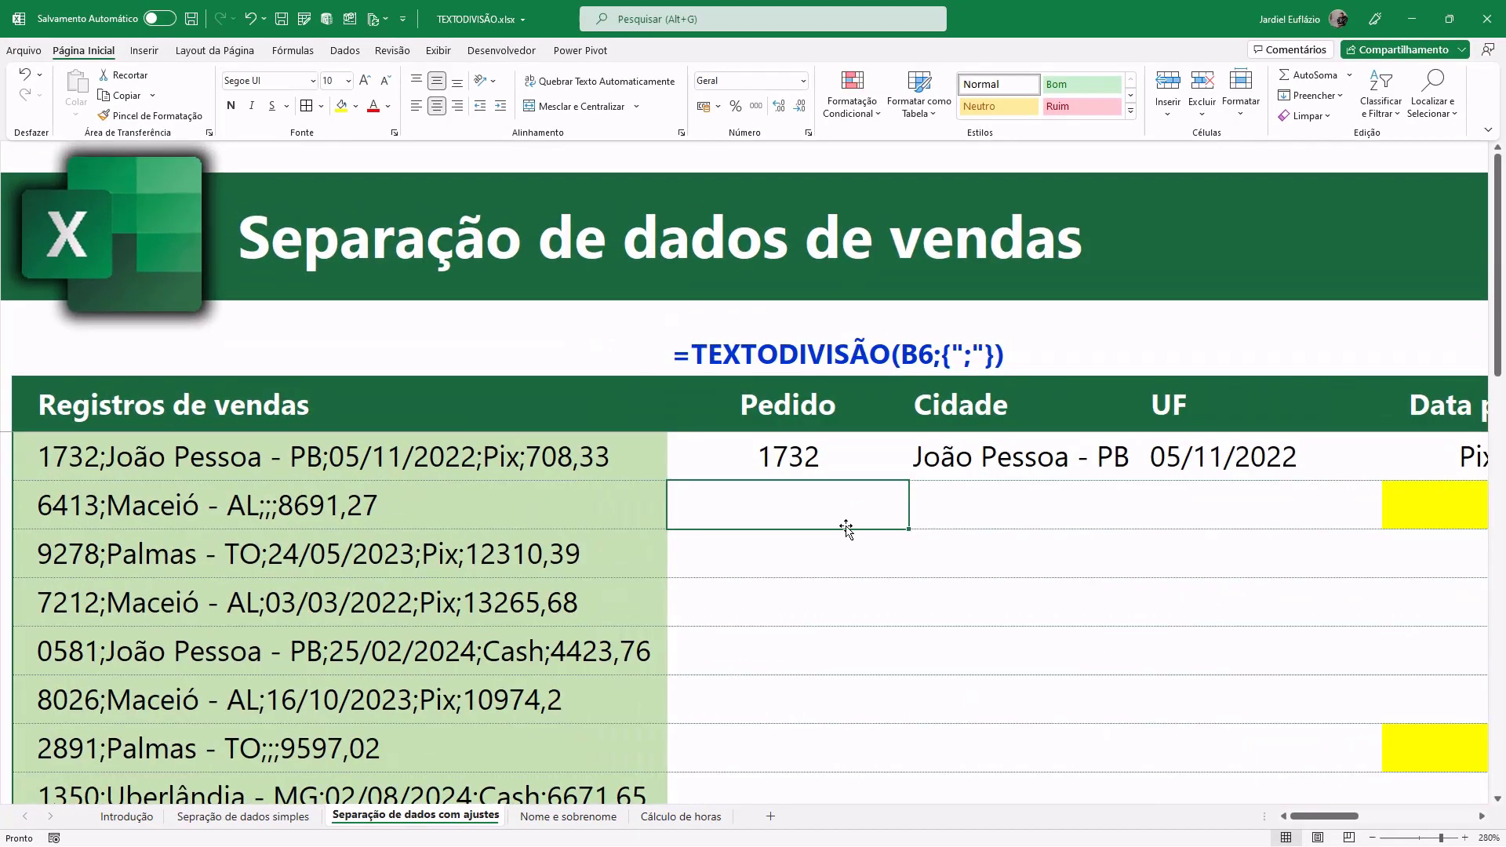
# Step: Reopen the first Pedido formula and add " - " as a second delimiter in the list
pyautogui.press('Up')
pyautogui.press('F2')
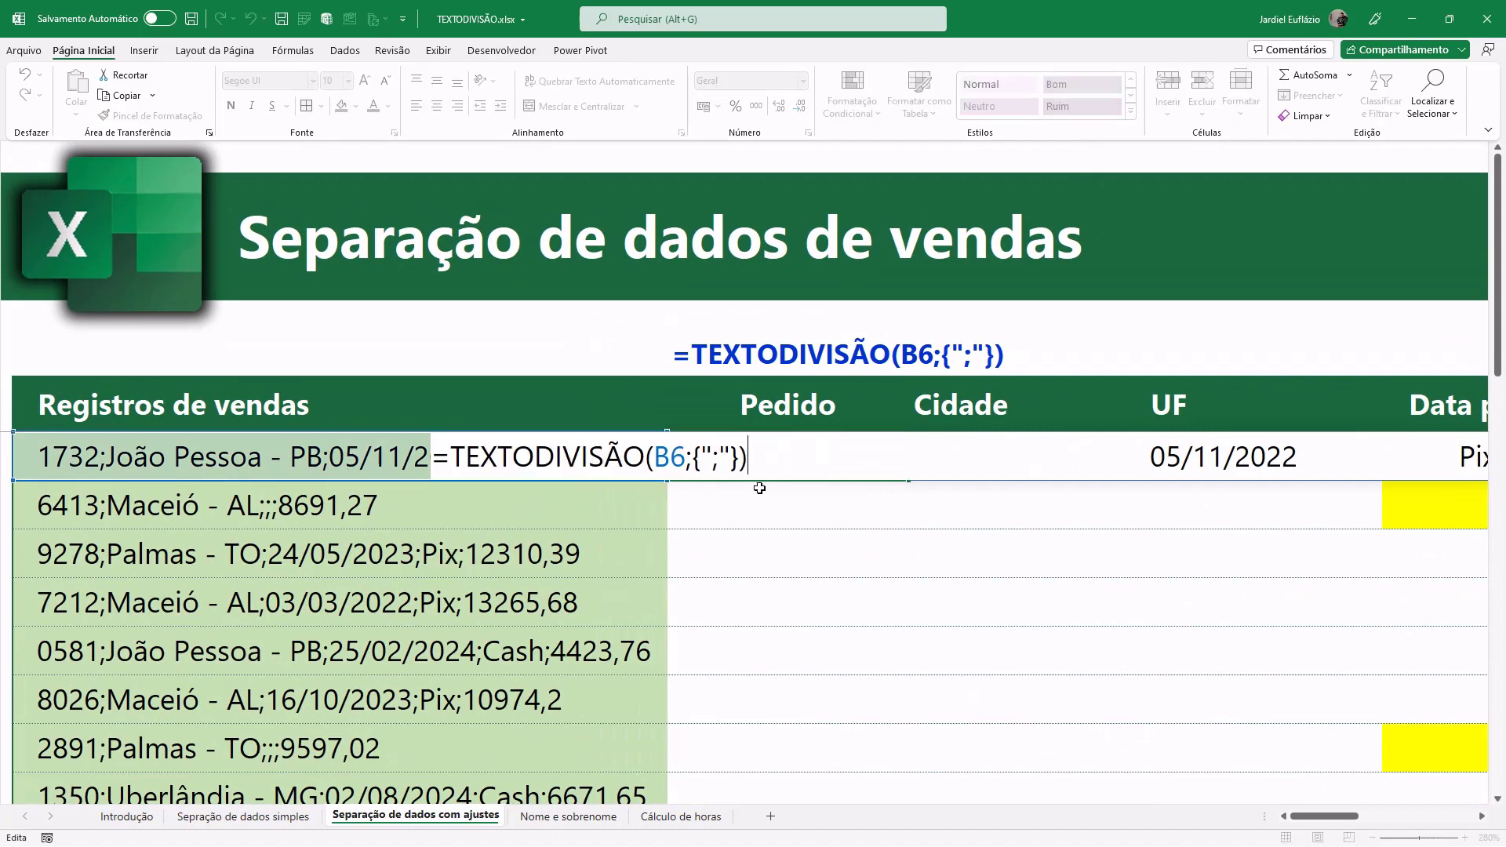
pyautogui.press('Escape')
pyautogui.press('F2')
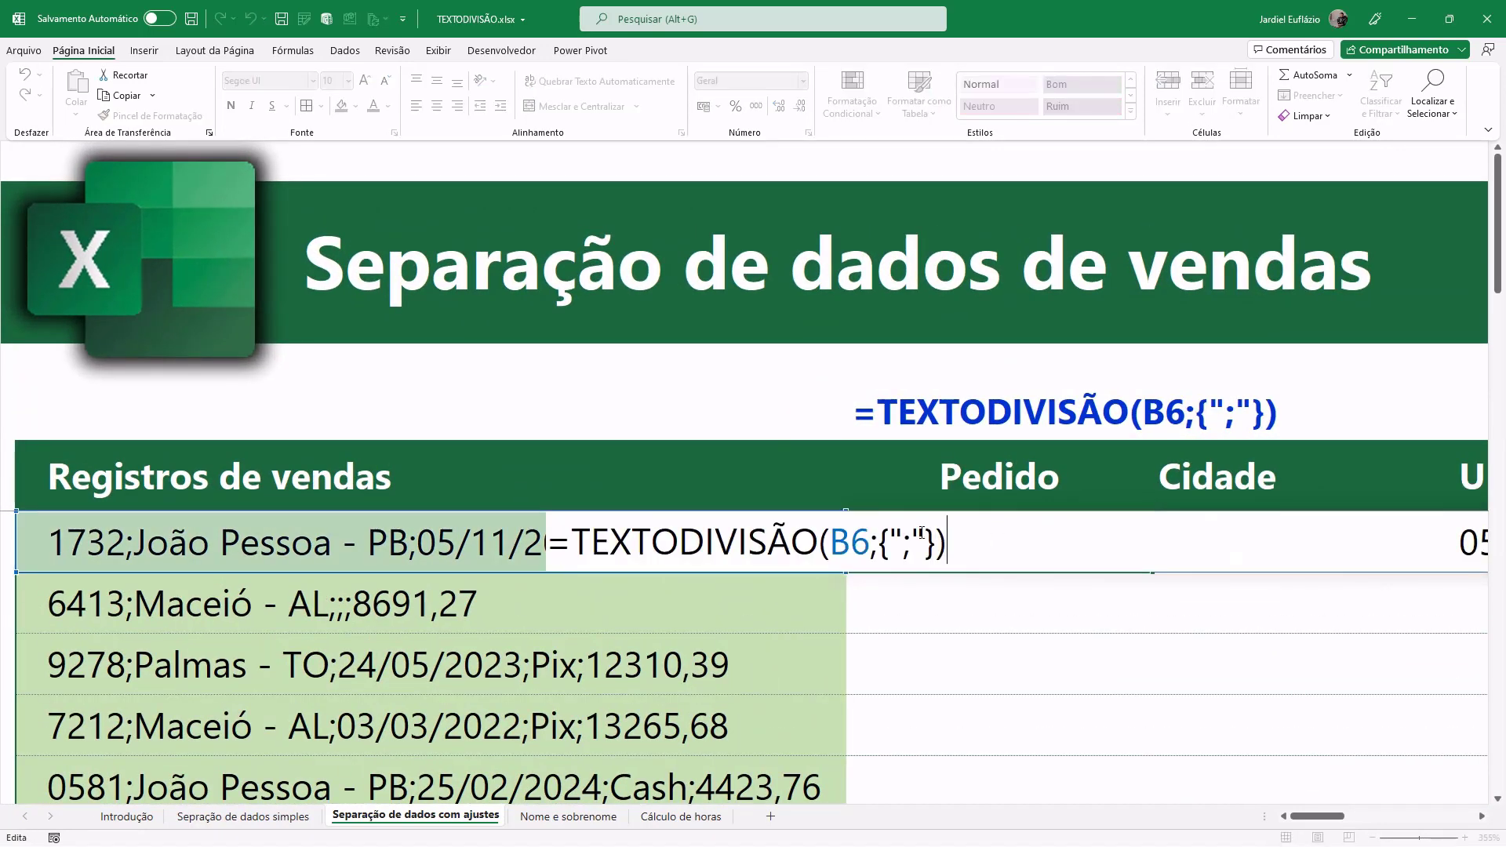
pyautogui.moveTo(878, 544); pyautogui.dragTo(933, 544)
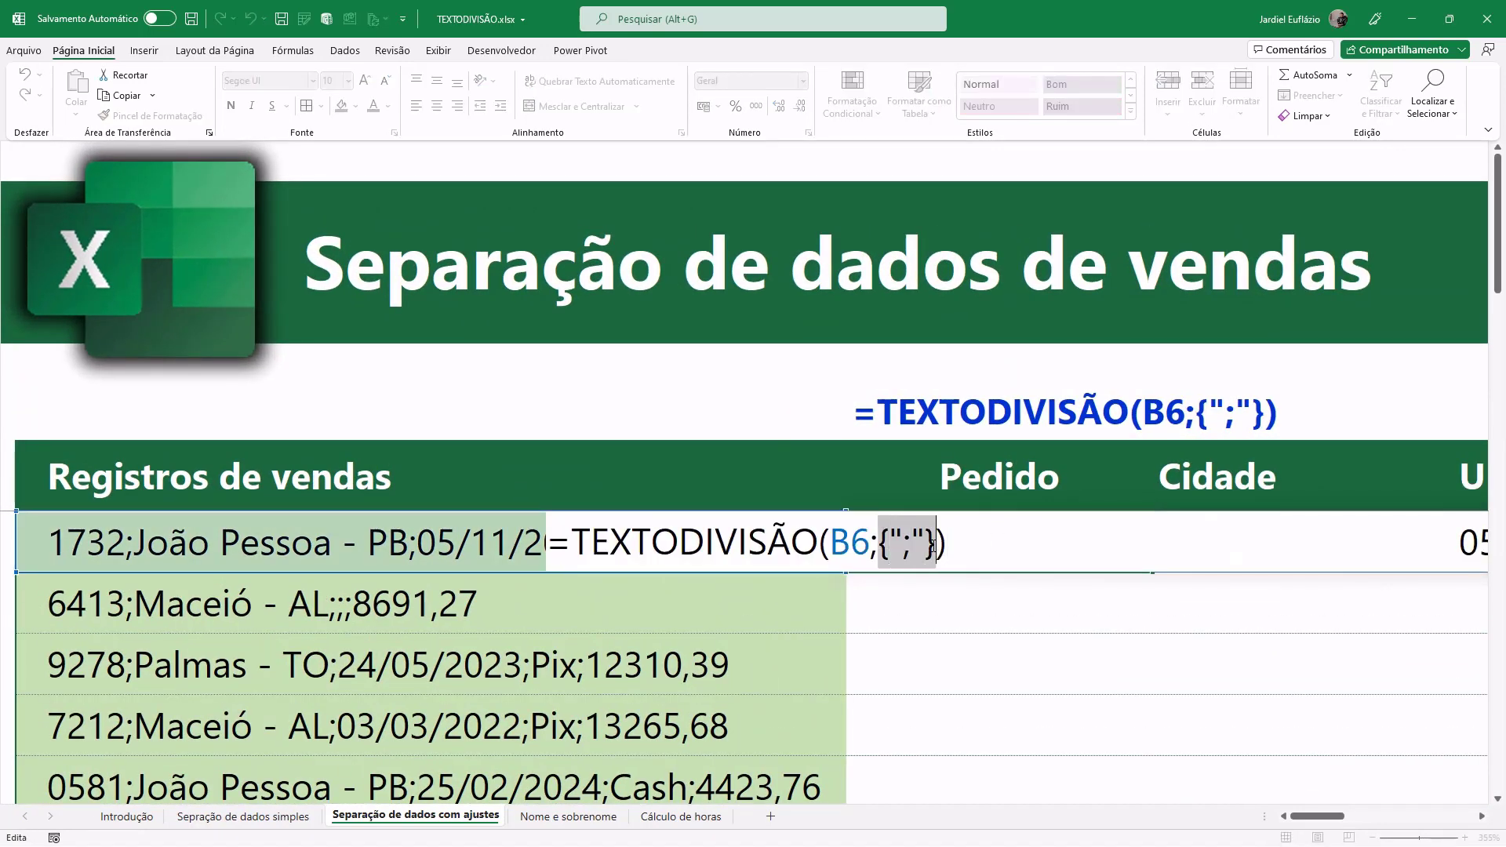
pyautogui.click(926, 542)
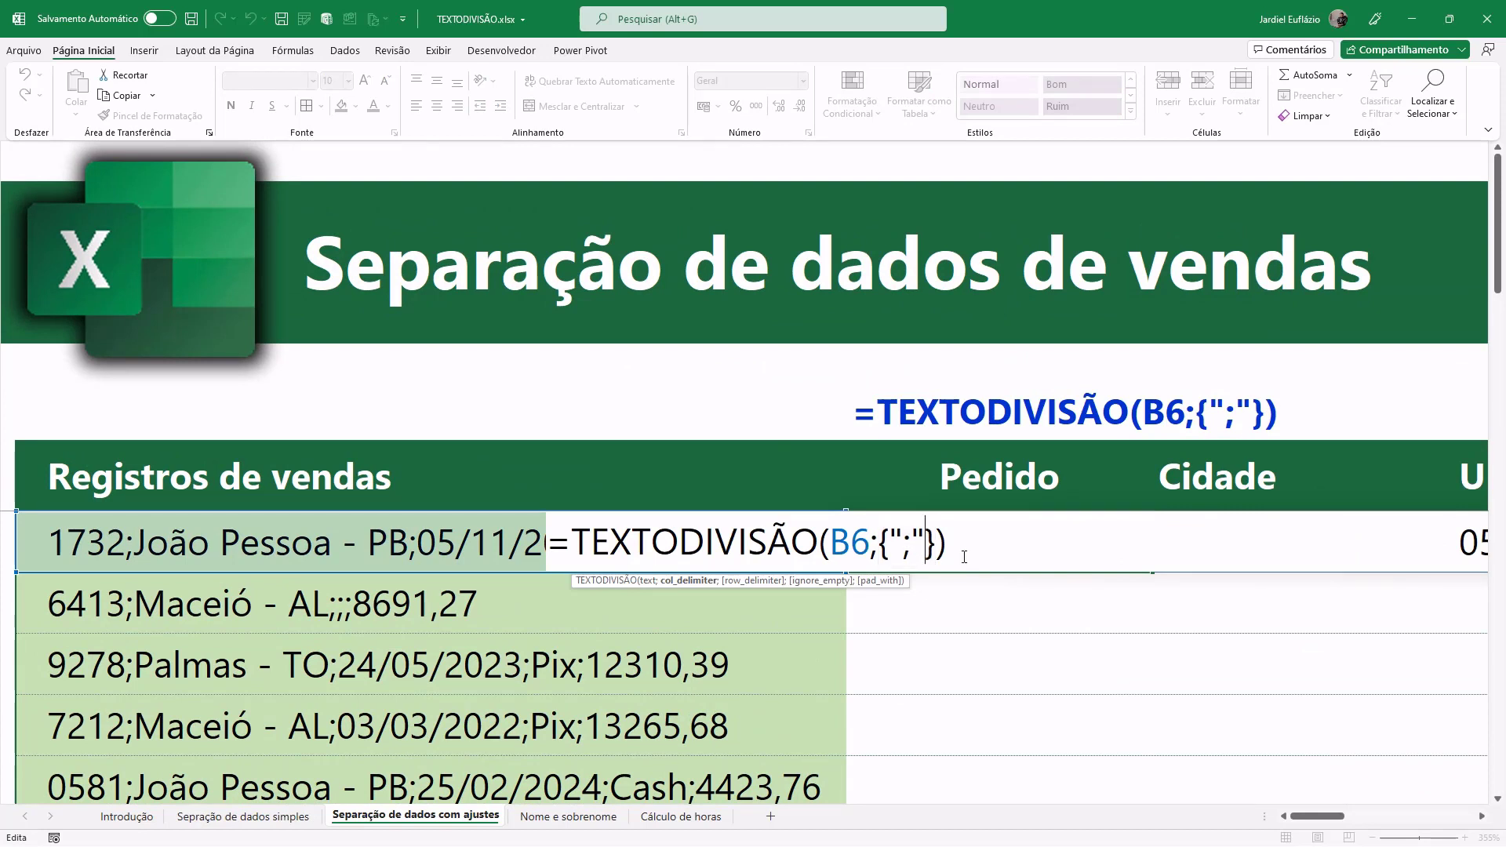
pyautogui.write(';')
pyautogui.write('"')
pyautogui.write(' - "')
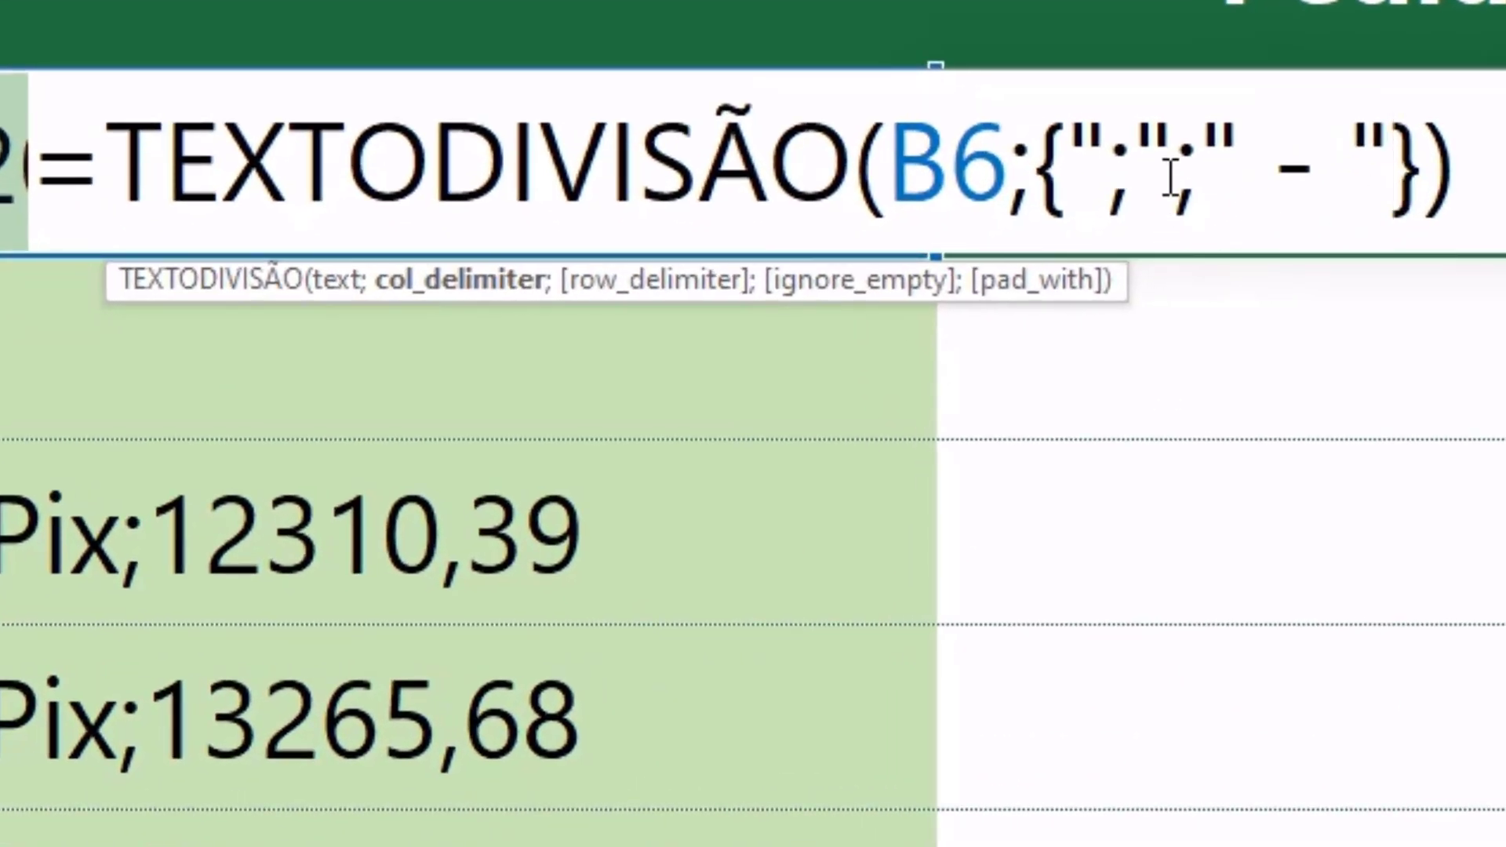
# Step: Highlight each delimiter and separator, then commit =TEXTODIVISÃO(B6;{";";" - "})
pyautogui.doubleClick(1189, 157)
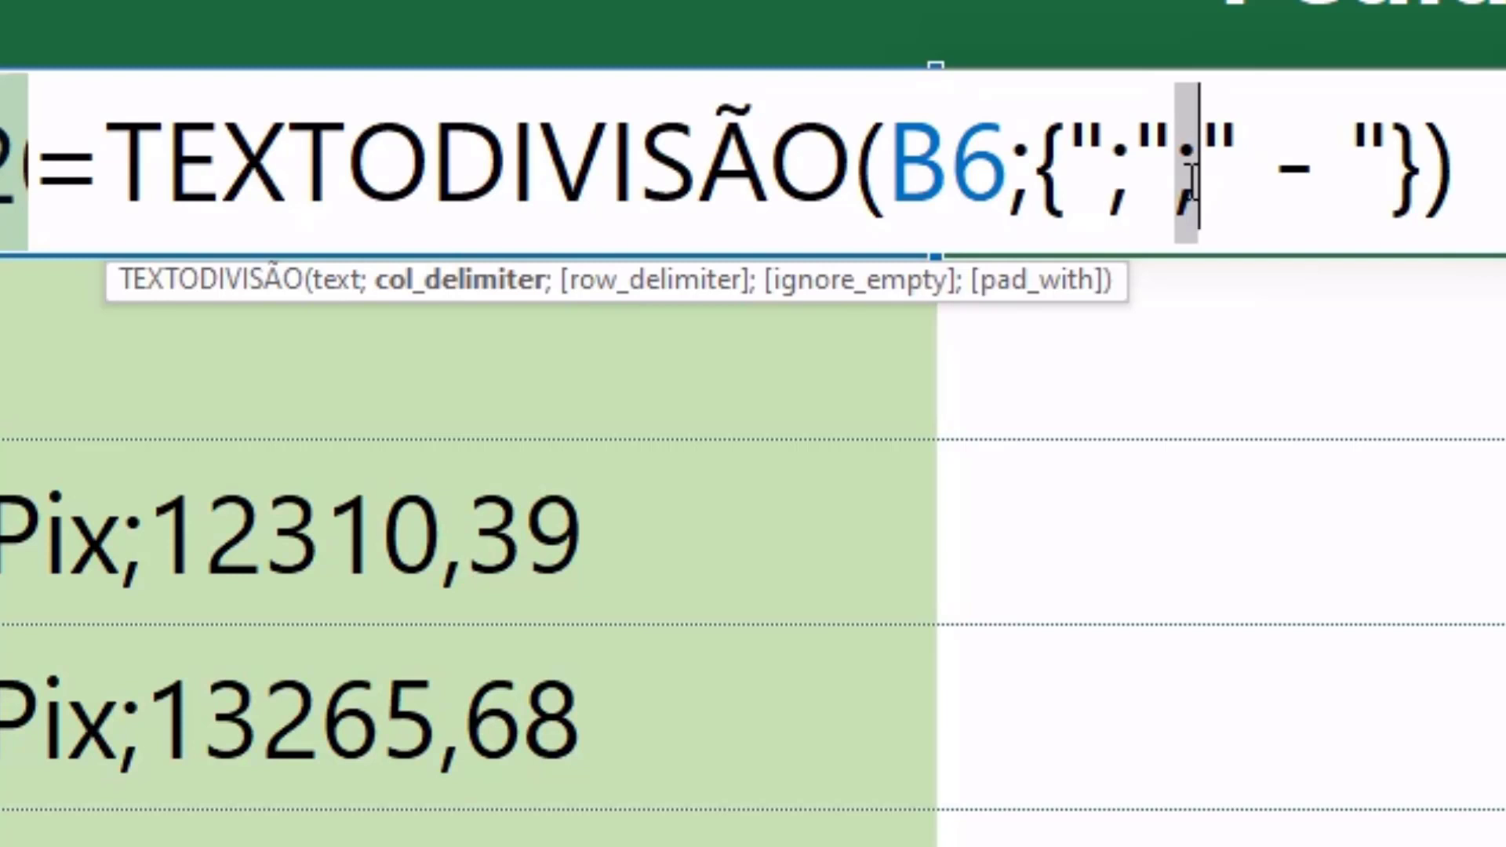
pyautogui.click(1169, 149)
pyautogui.moveTo(1169, 149); pyautogui.dragTo(1081, 165)
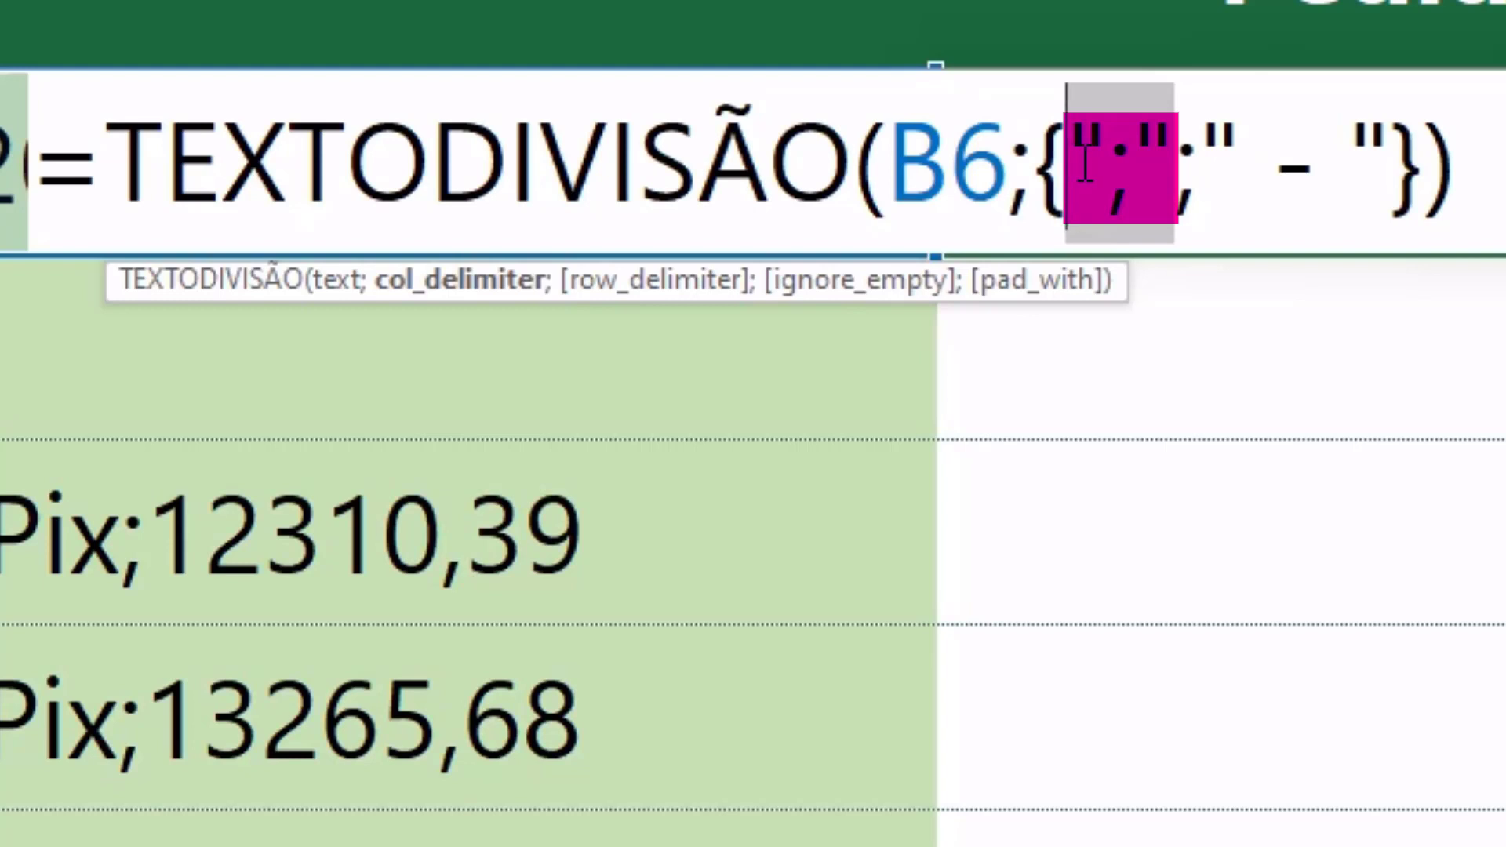
pyautogui.moveTo(1206, 153); pyautogui.dragTo(1394, 150)
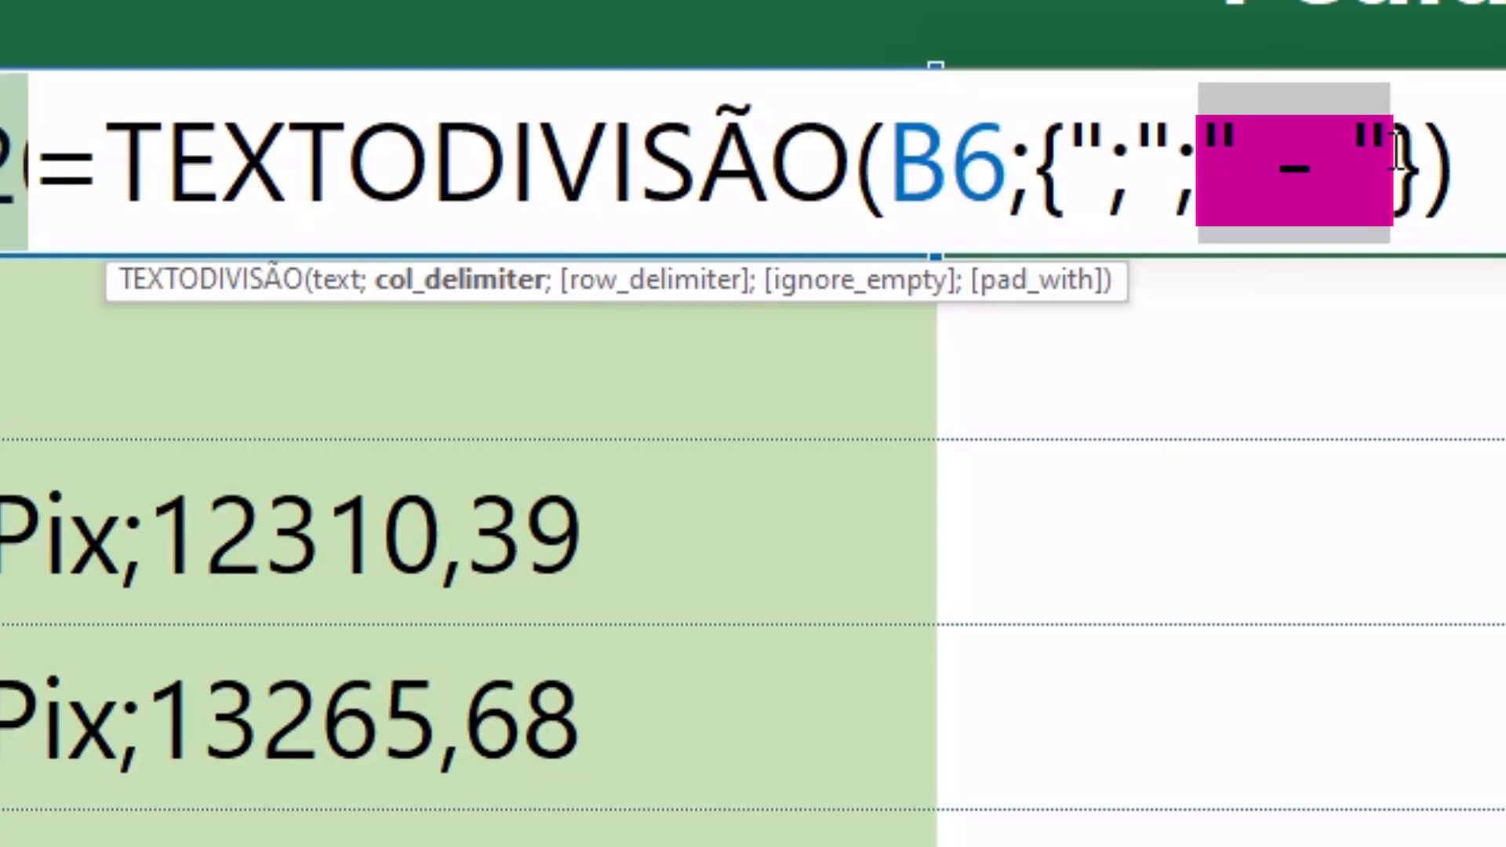
pyautogui.moveTo(1034, 145); pyautogui.dragTo(1422, 125)
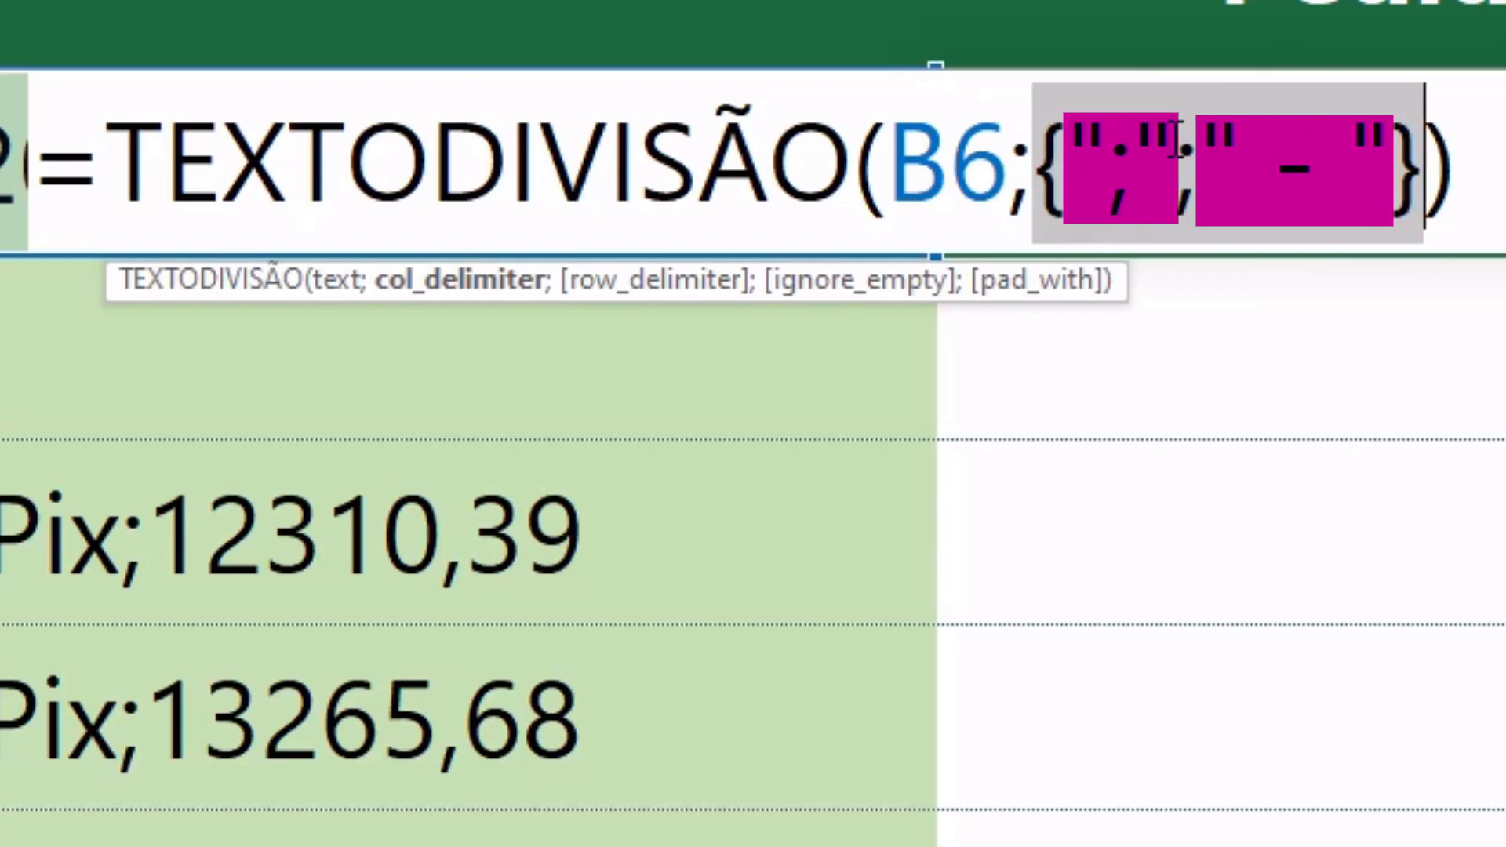
pyautogui.click(1202, 194)
pyautogui.moveTo(1177, 175); pyautogui.dragTo(1216, 171)
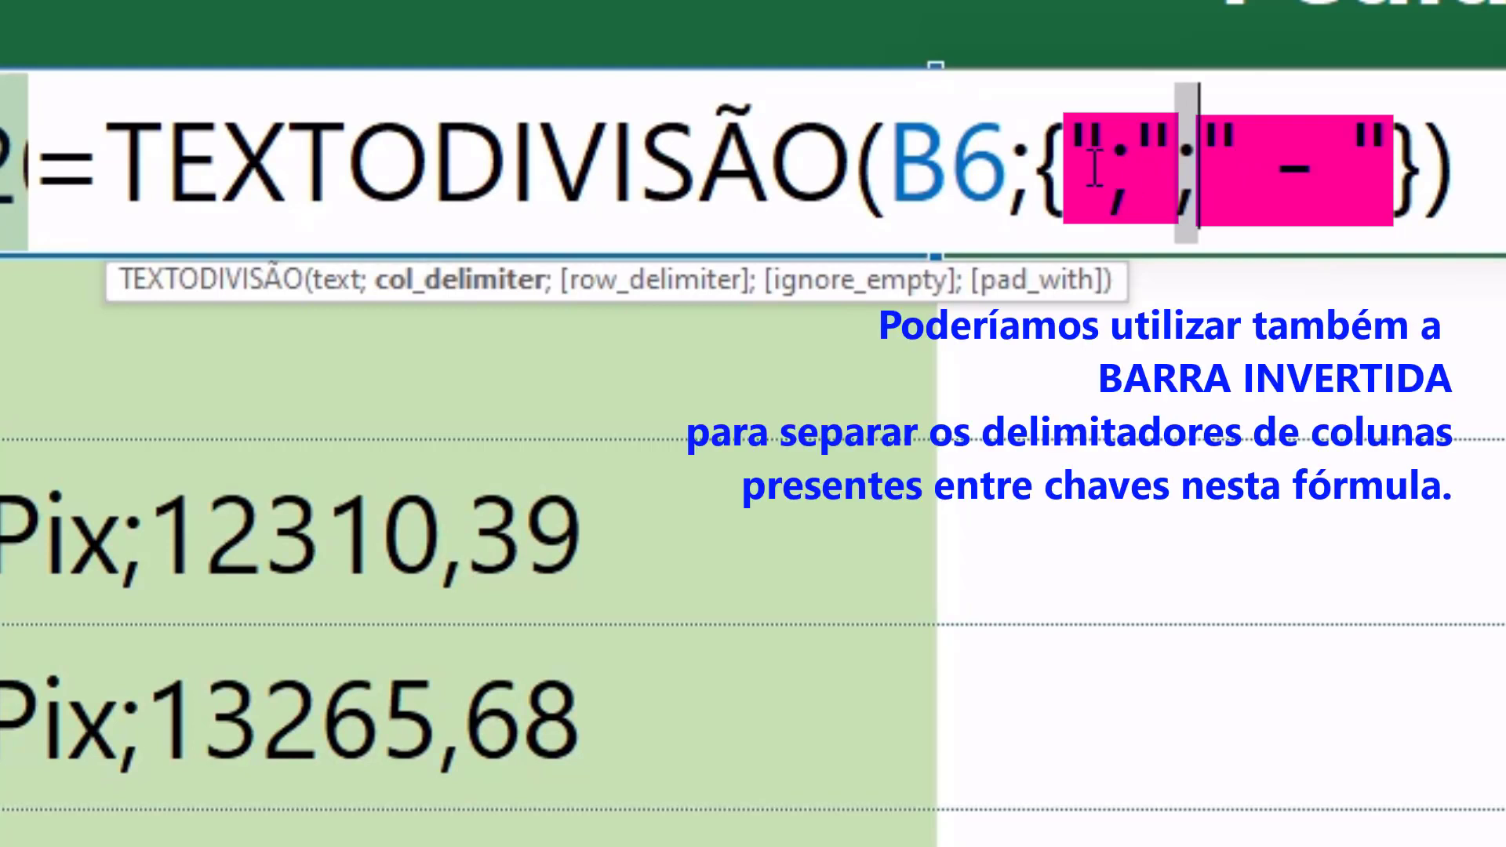
pyautogui.moveTo(1009, 171); pyautogui.dragTo(1034, 171)
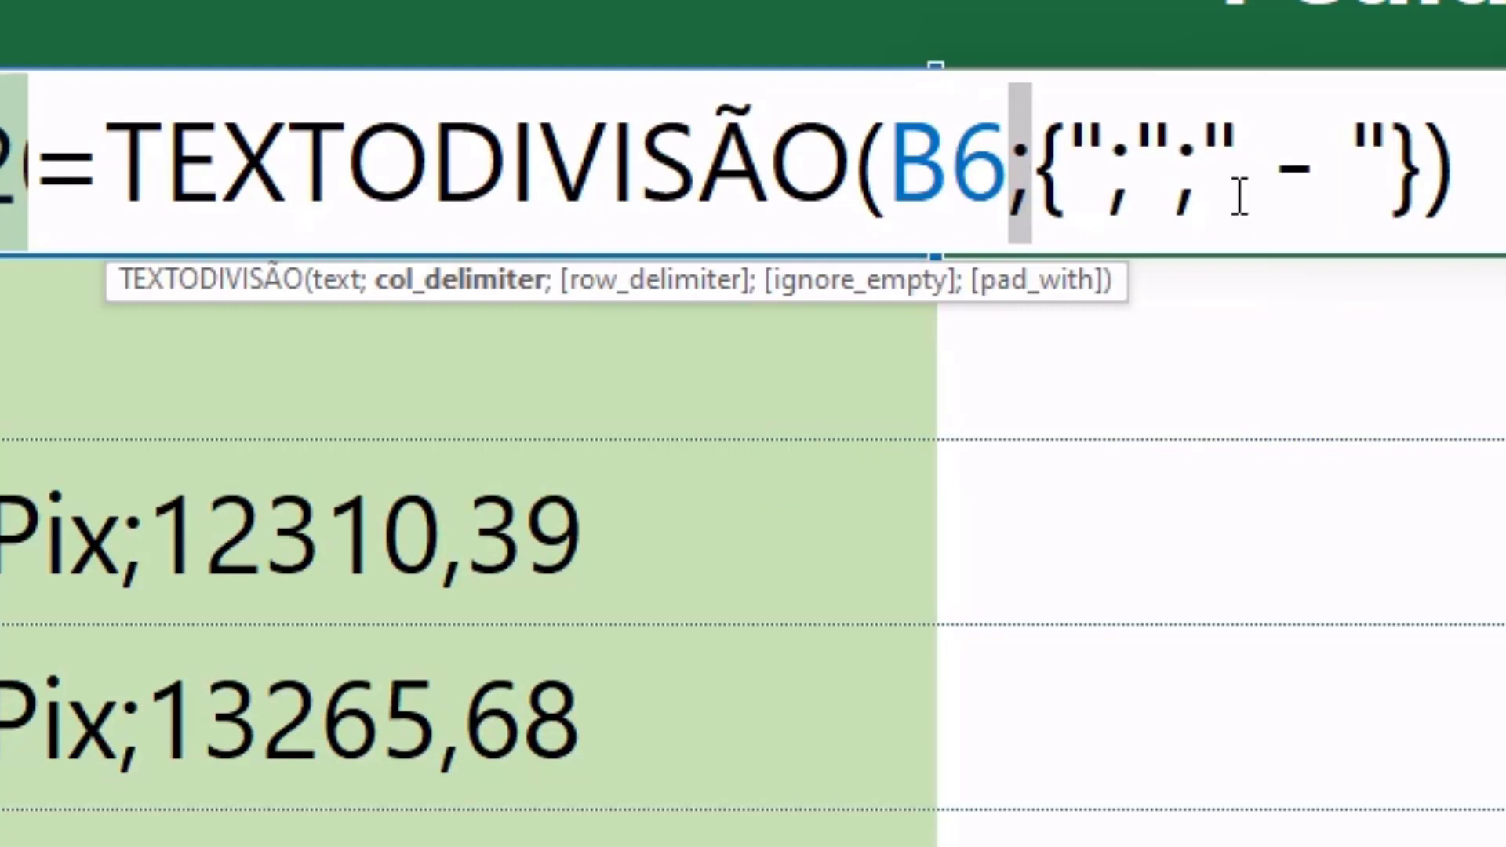
pyautogui.press('Return')
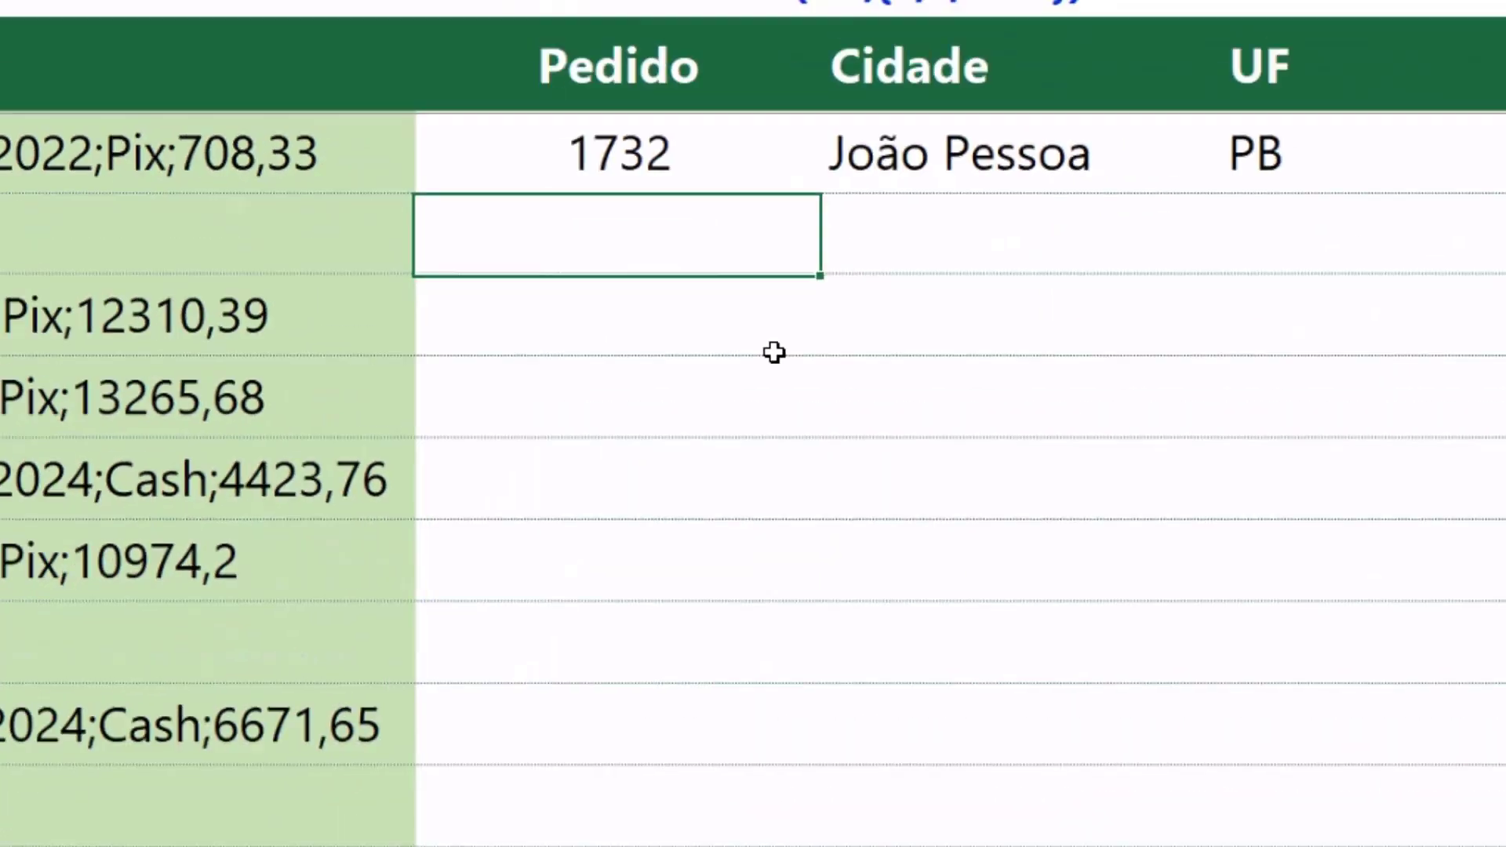
# Step: Paste the split formula into every Pedido row down to the last record
pyautogui.keyDown('ctrl'); pyautogui.scroll(-1, 790, 529); pyautogui.keyUp('ctrl')
pyautogui.keyDown('ctrl'); pyautogui.scroll(-1, 782, 530); pyautogui.keyUp('ctrl')
pyautogui.keyDown('ctrl'); pyautogui.scroll(-1, 779, 527); pyautogui.keyUp('ctrl')
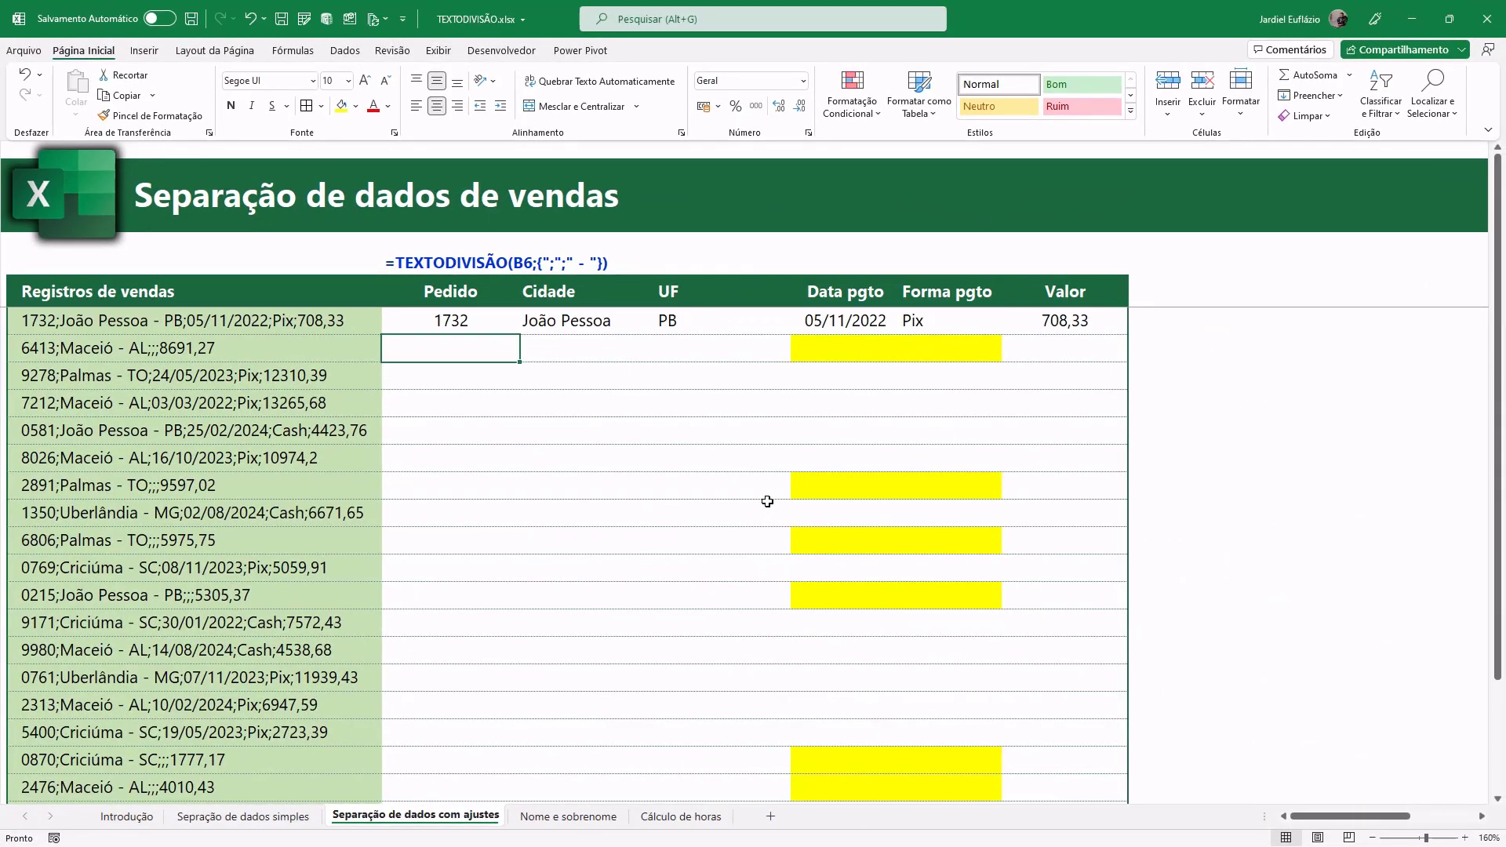
pyautogui.scroll(-3, 511, 400)
pyautogui.keyDown('shift'); pyautogui.click(437, 631); pyautogui.keyUp('shift')
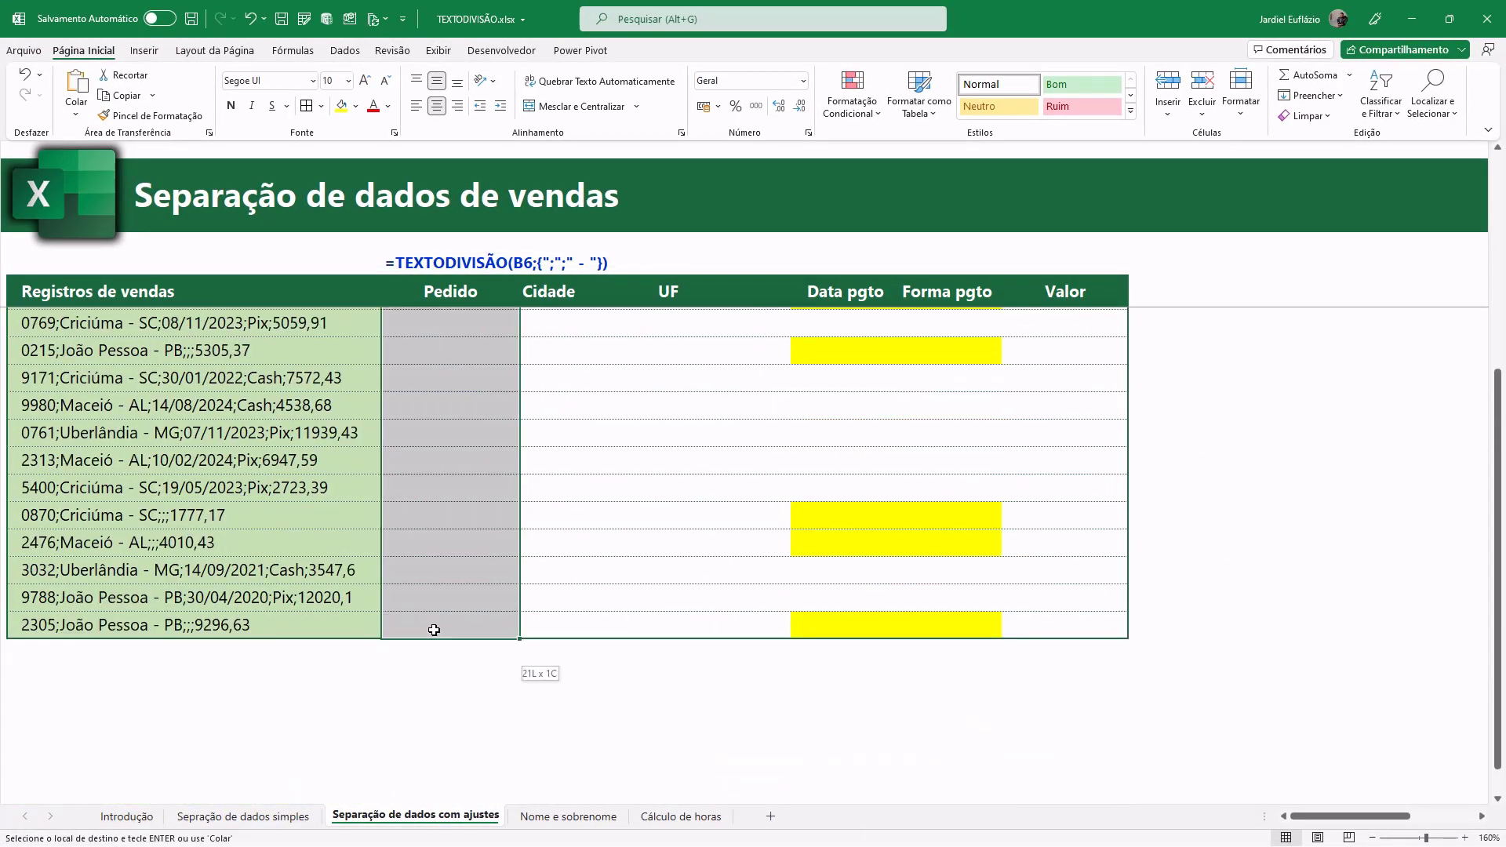
pyautogui.rightClick(436, 631)
pyautogui.click(521, 182)
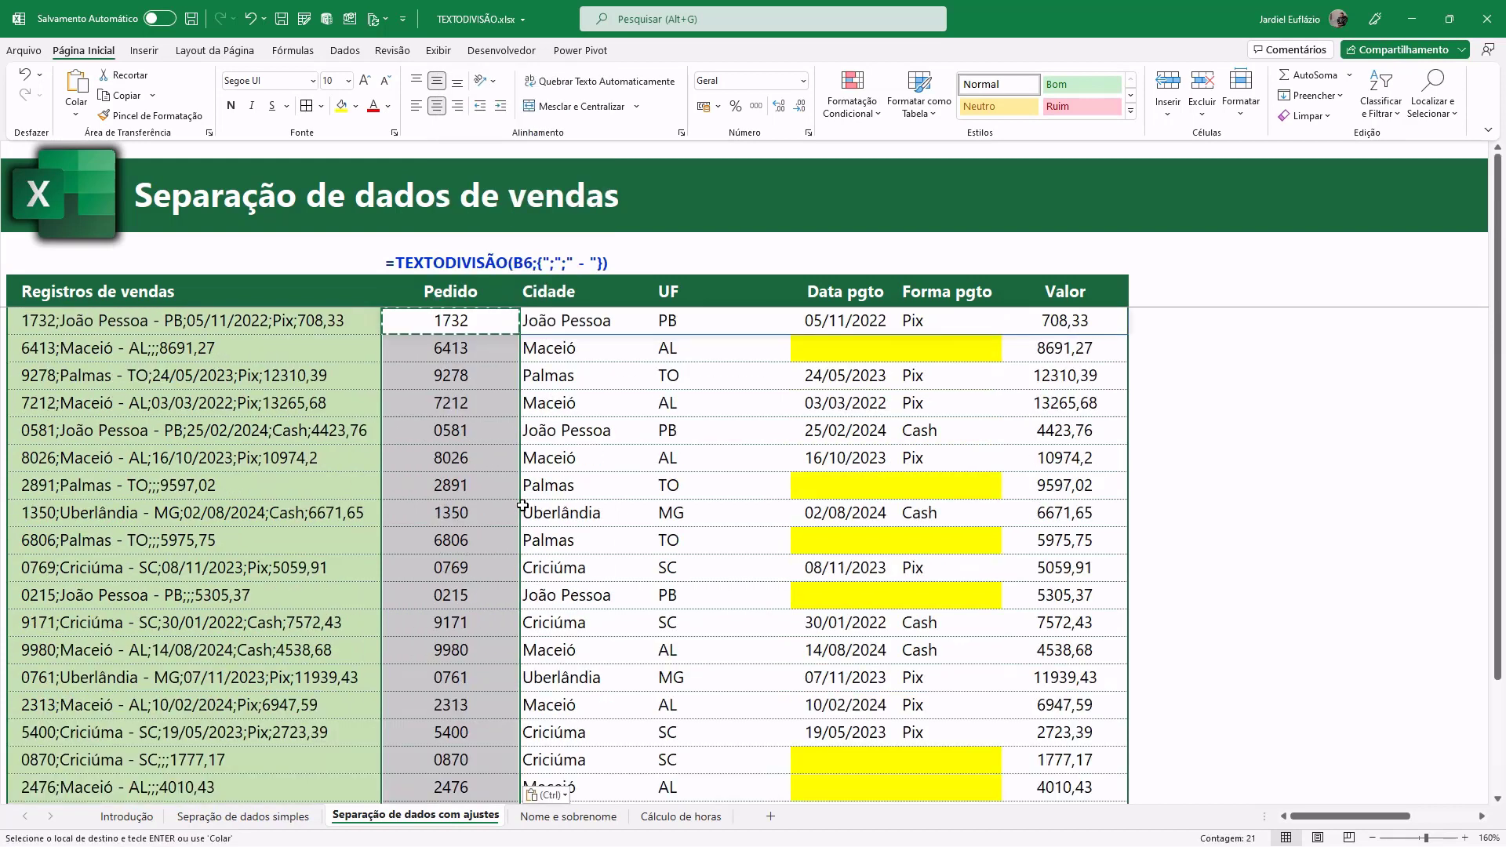
# Step: Step down the first Pedido results to verify the split rows
pyautogui.scroll(3, 541, 475)
pyautogui.click(471, 348)
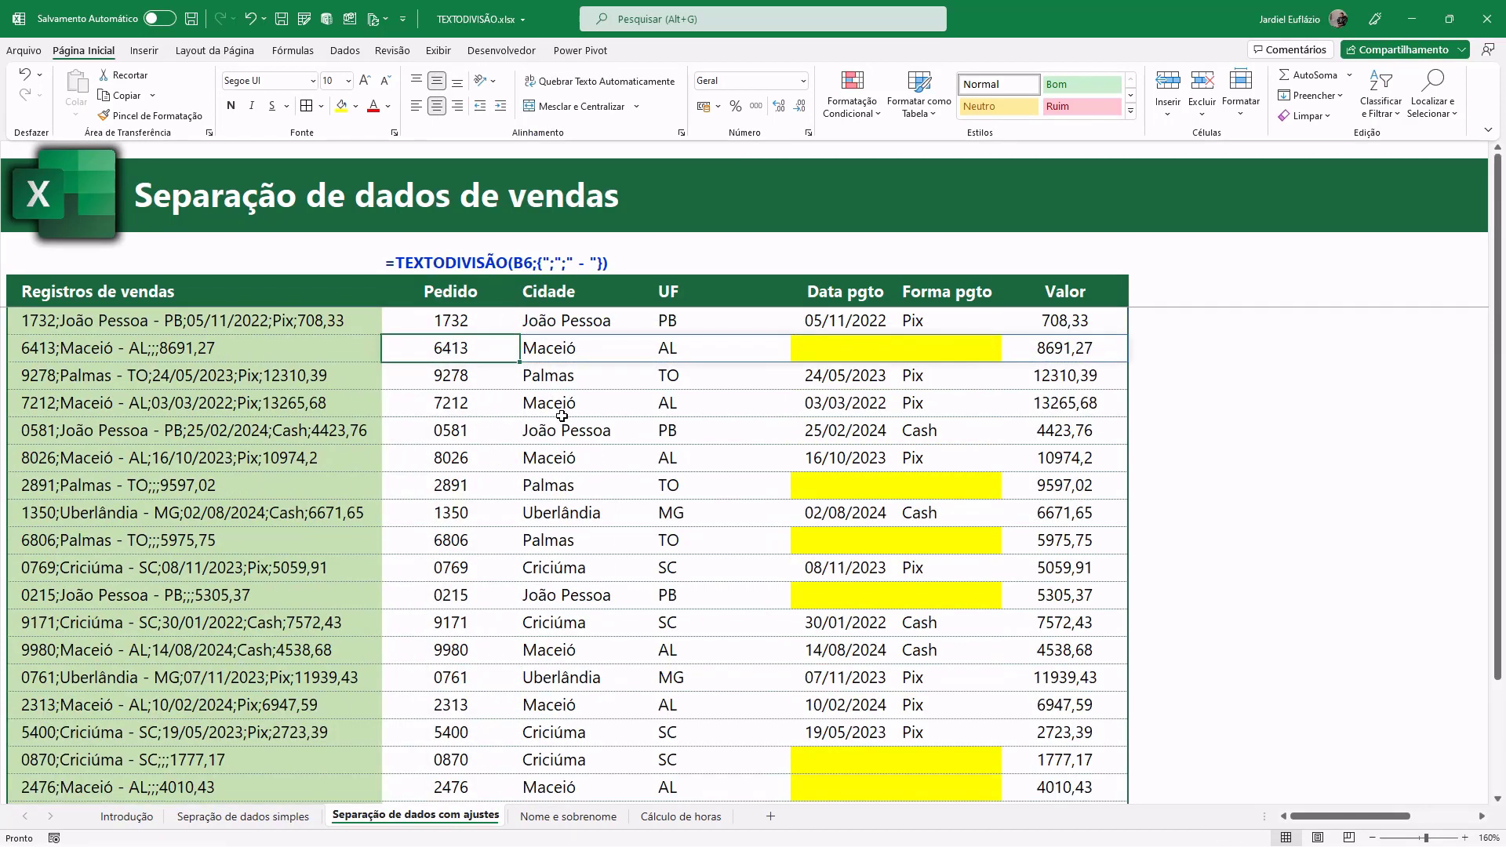
pyautogui.click(463, 324)
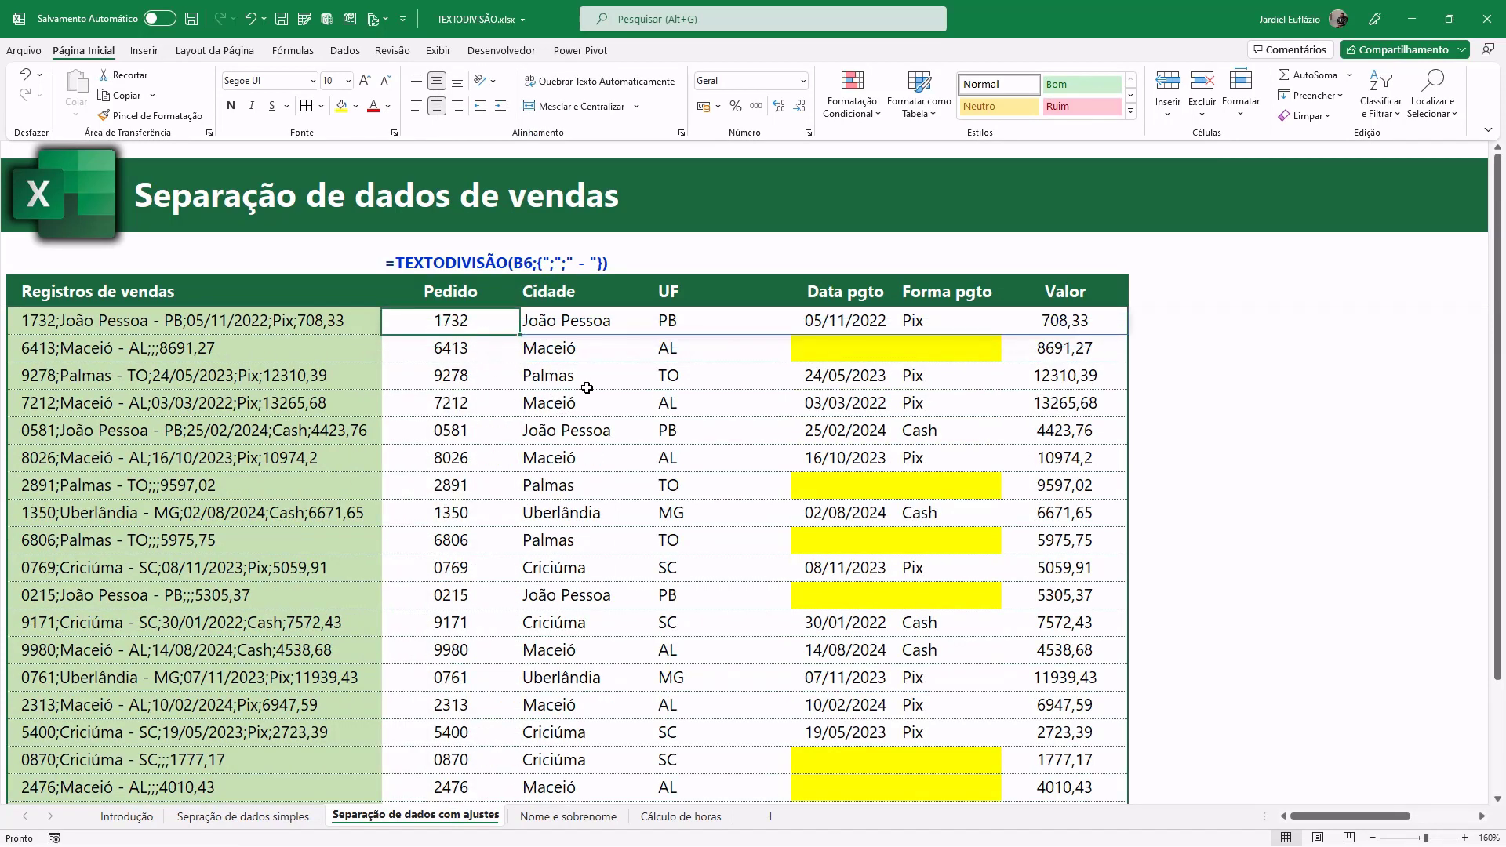
pyautogui.press('Down')
pyautogui.press('Down')
pyautogui.press('Down')
pyautogui.press('Down')
pyautogui.press('Down')
pyautogui.press('Down')
pyautogui.press('Down')
pyautogui.press('Down')
pyautogui.press('Down')
pyautogui.press('Down')
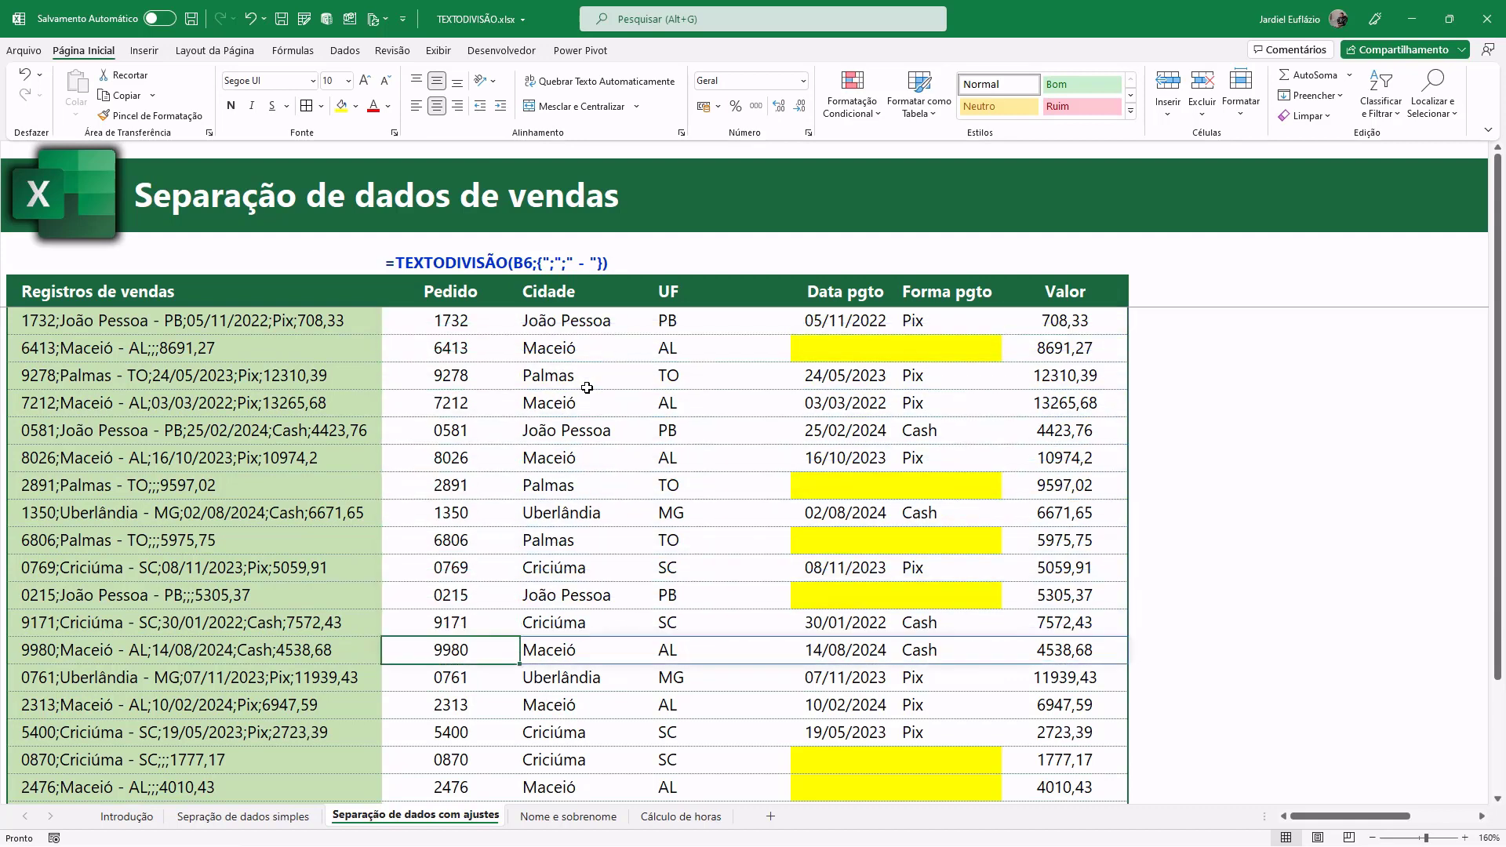
pyautogui.press('Down')
pyautogui.press('Down')
pyautogui.press('Down')
pyautogui.press('Down')
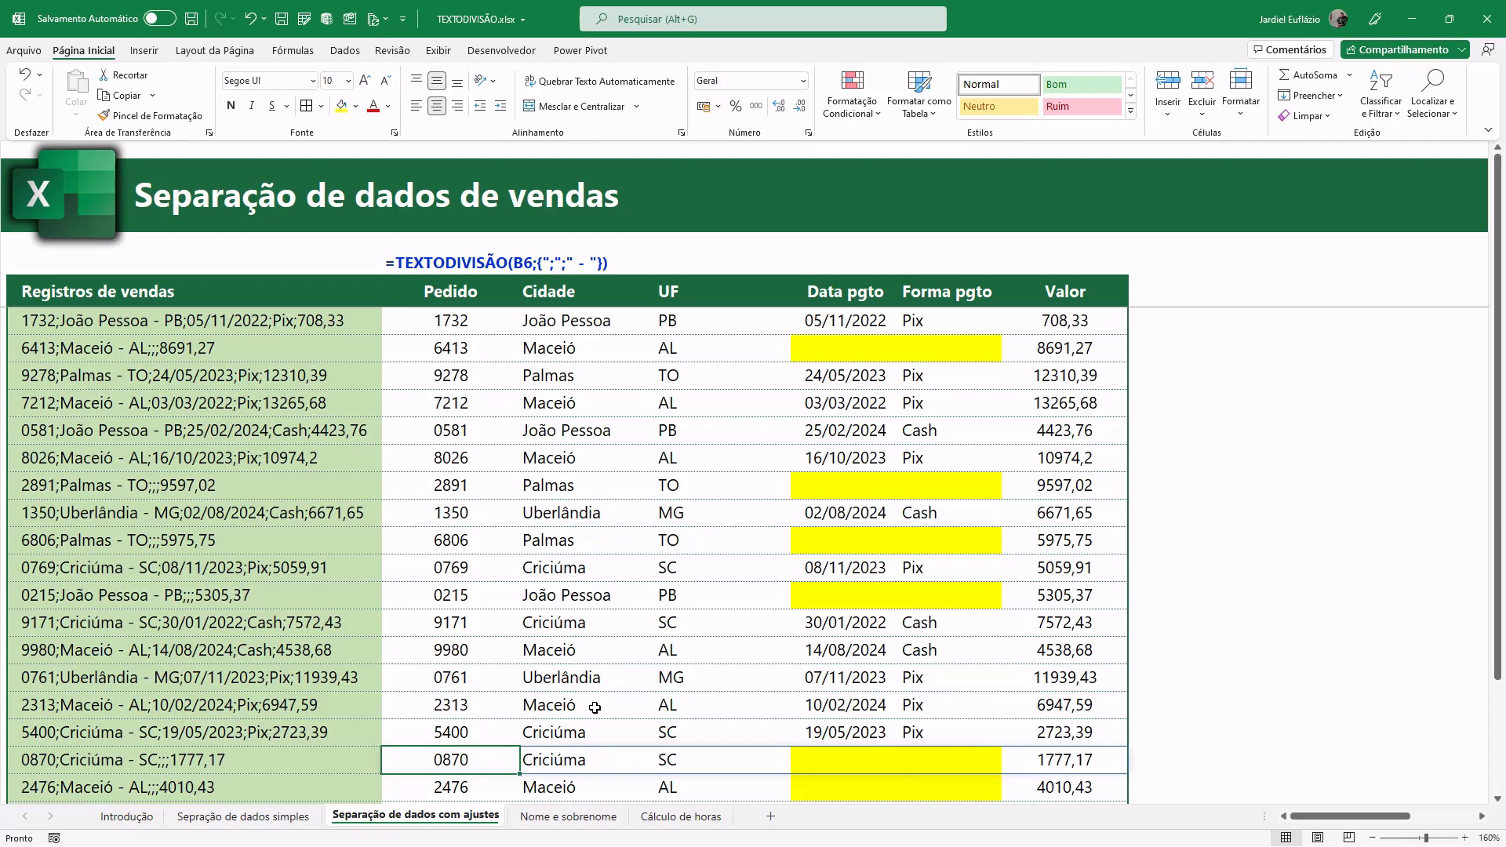
# Step: Glance at the Separação de dados simples sheet and its Data filter, then return to Separação de dados com ajustes
pyautogui.click(299, 820)
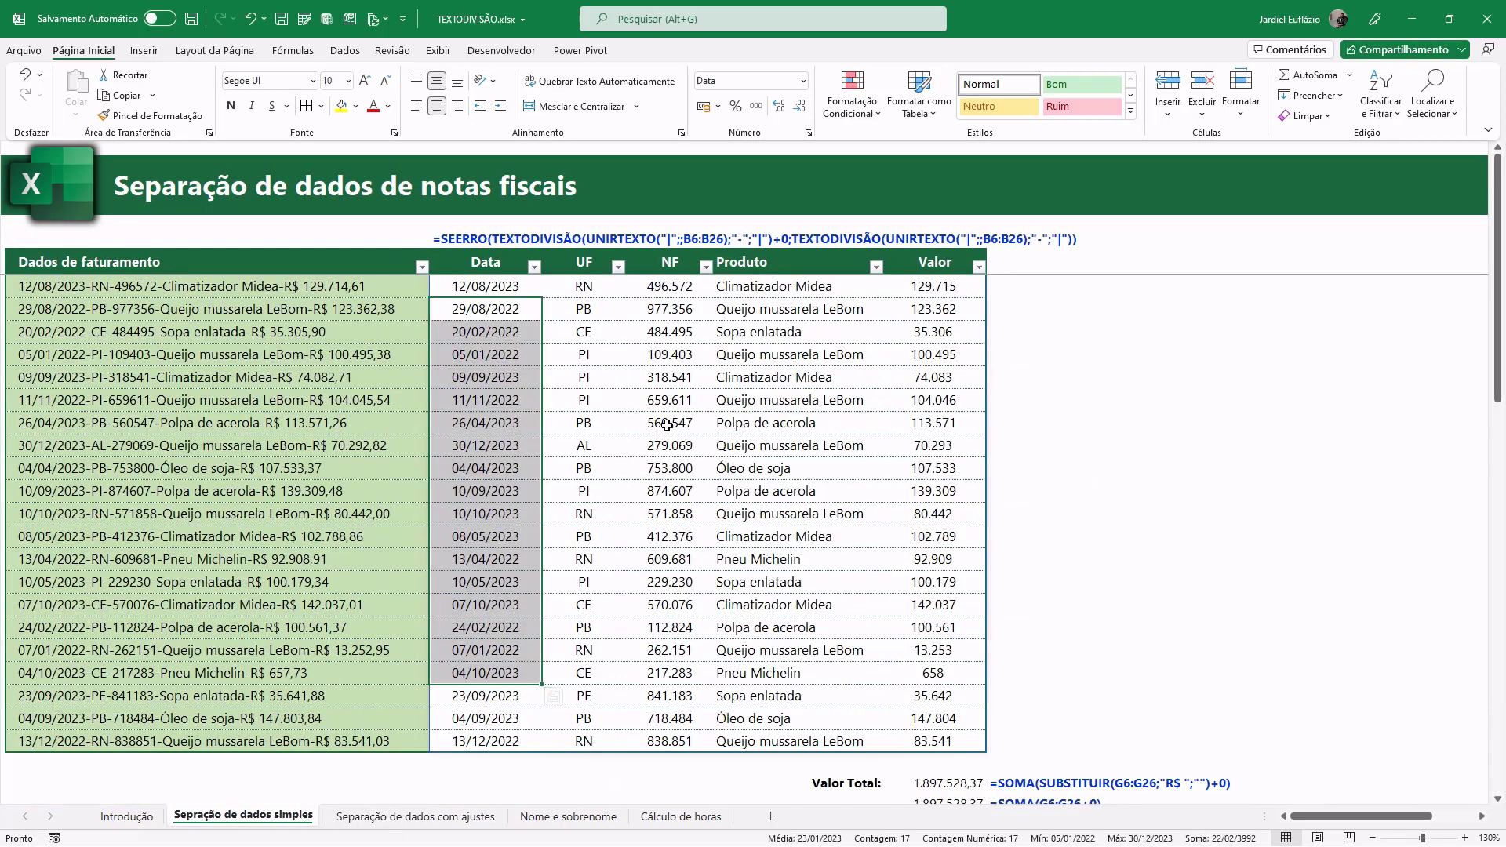
pyautogui.click(506, 288)
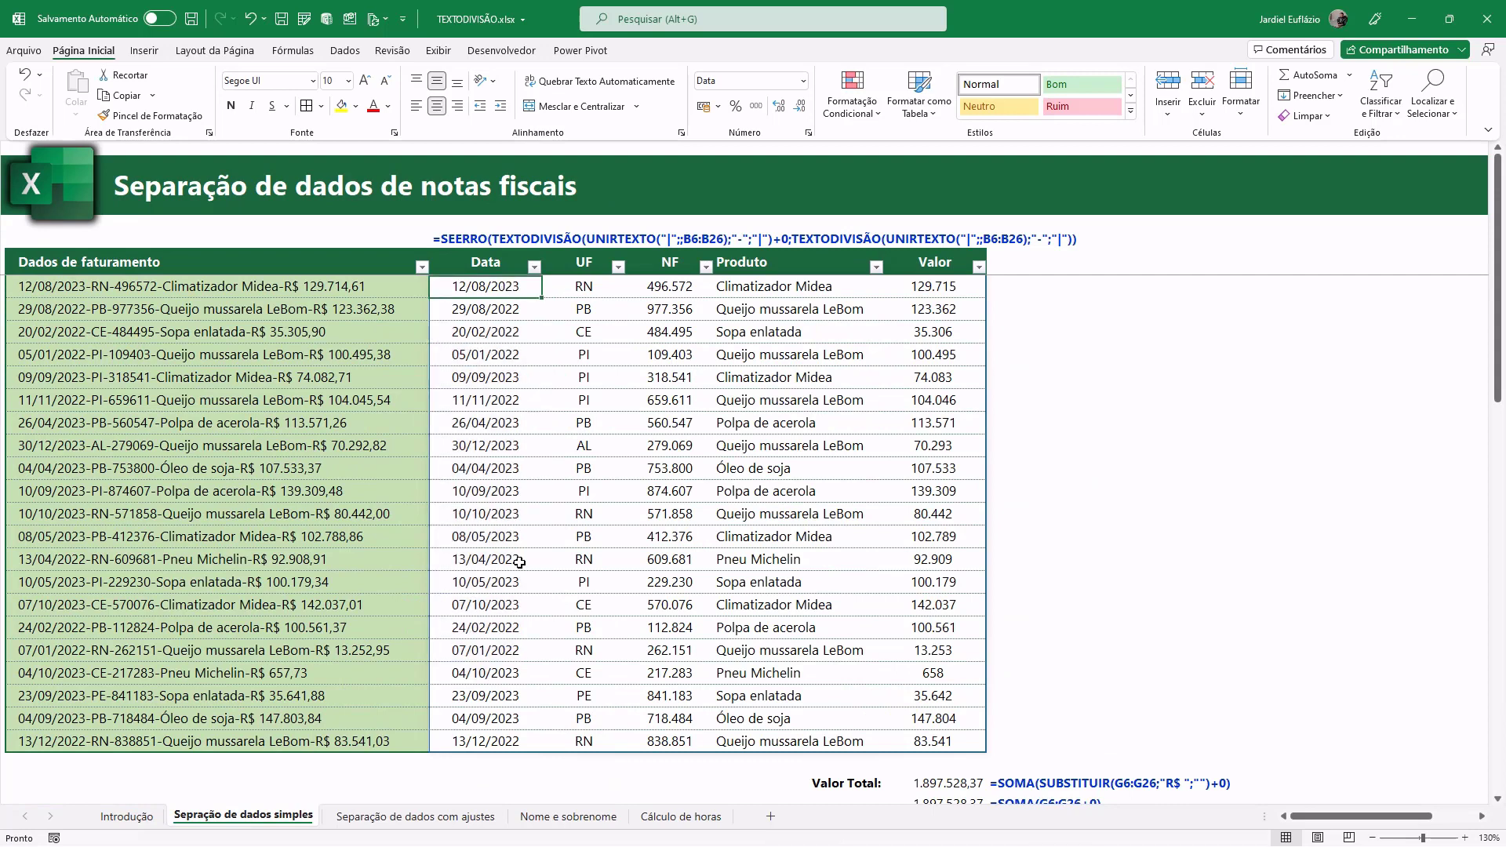
pyautogui.hotkey('ctrl', 'pagedown')
pyautogui.click(499, 378)
pyautogui.press('Up')
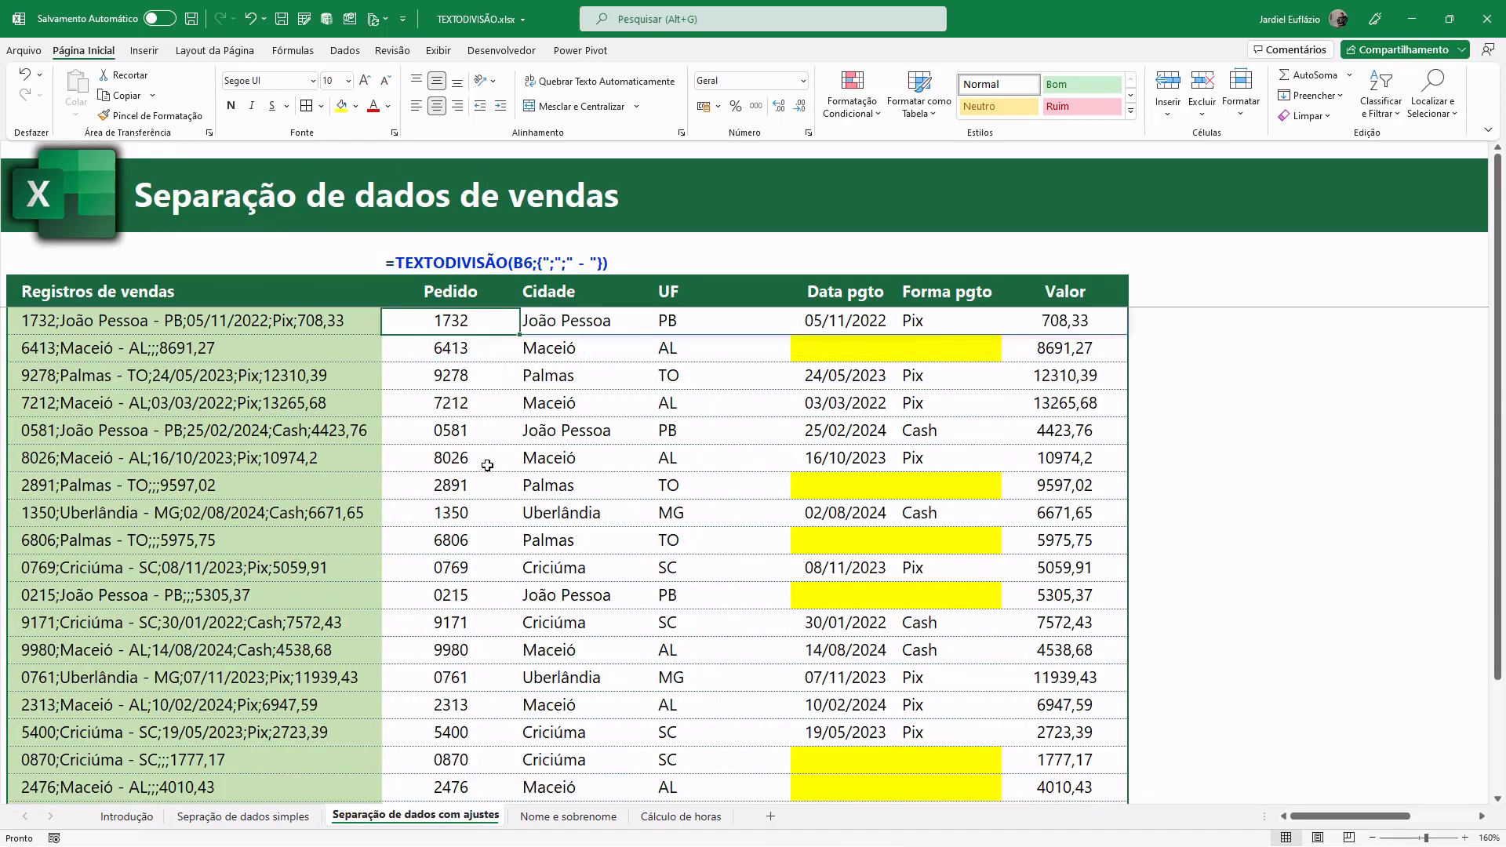
pyautogui.scroll(-1, 486, 541)
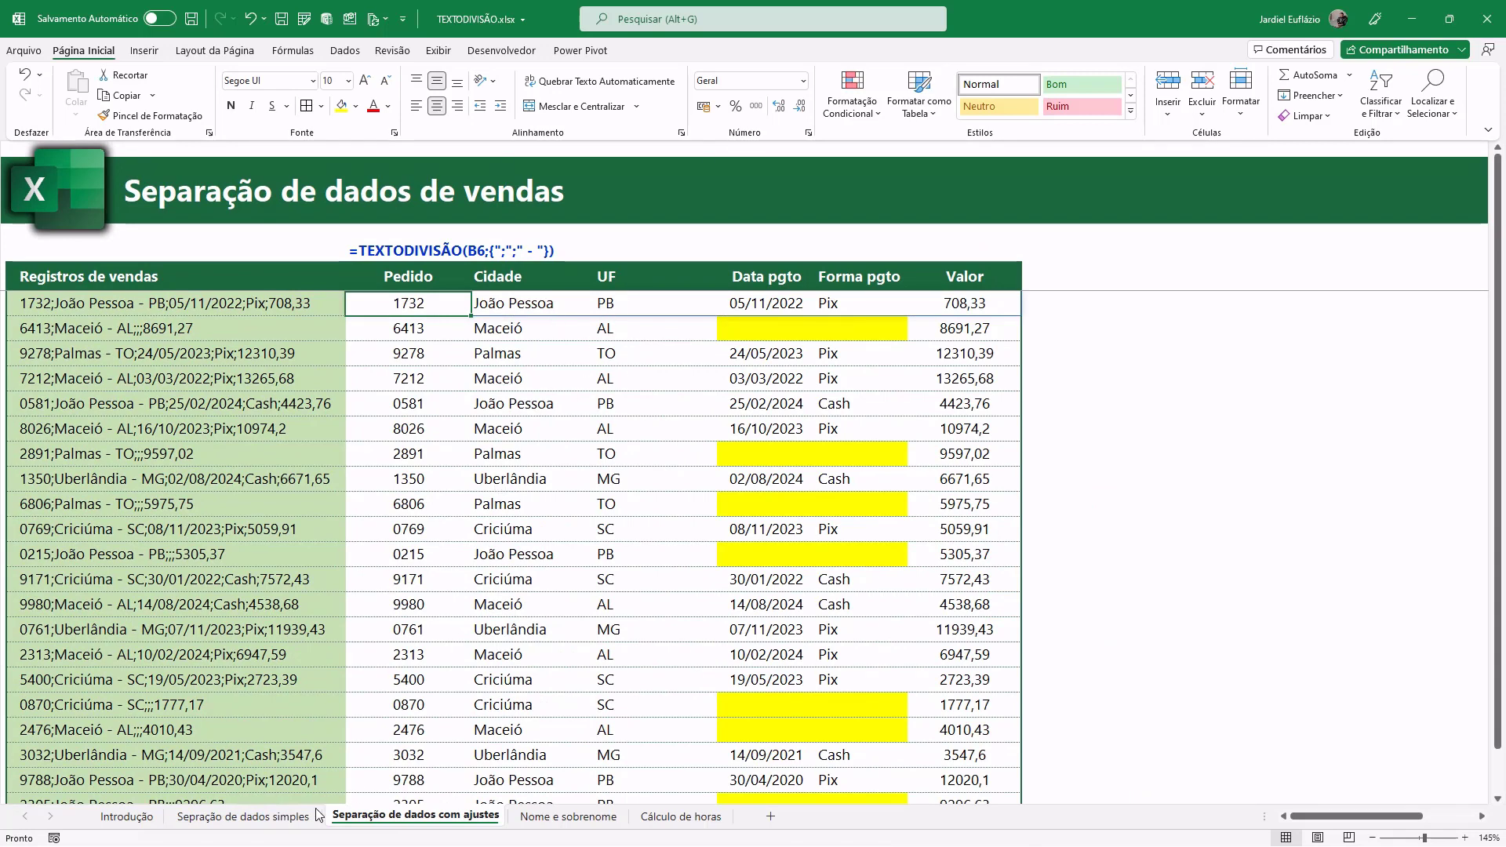
pyautogui.click(259, 816)
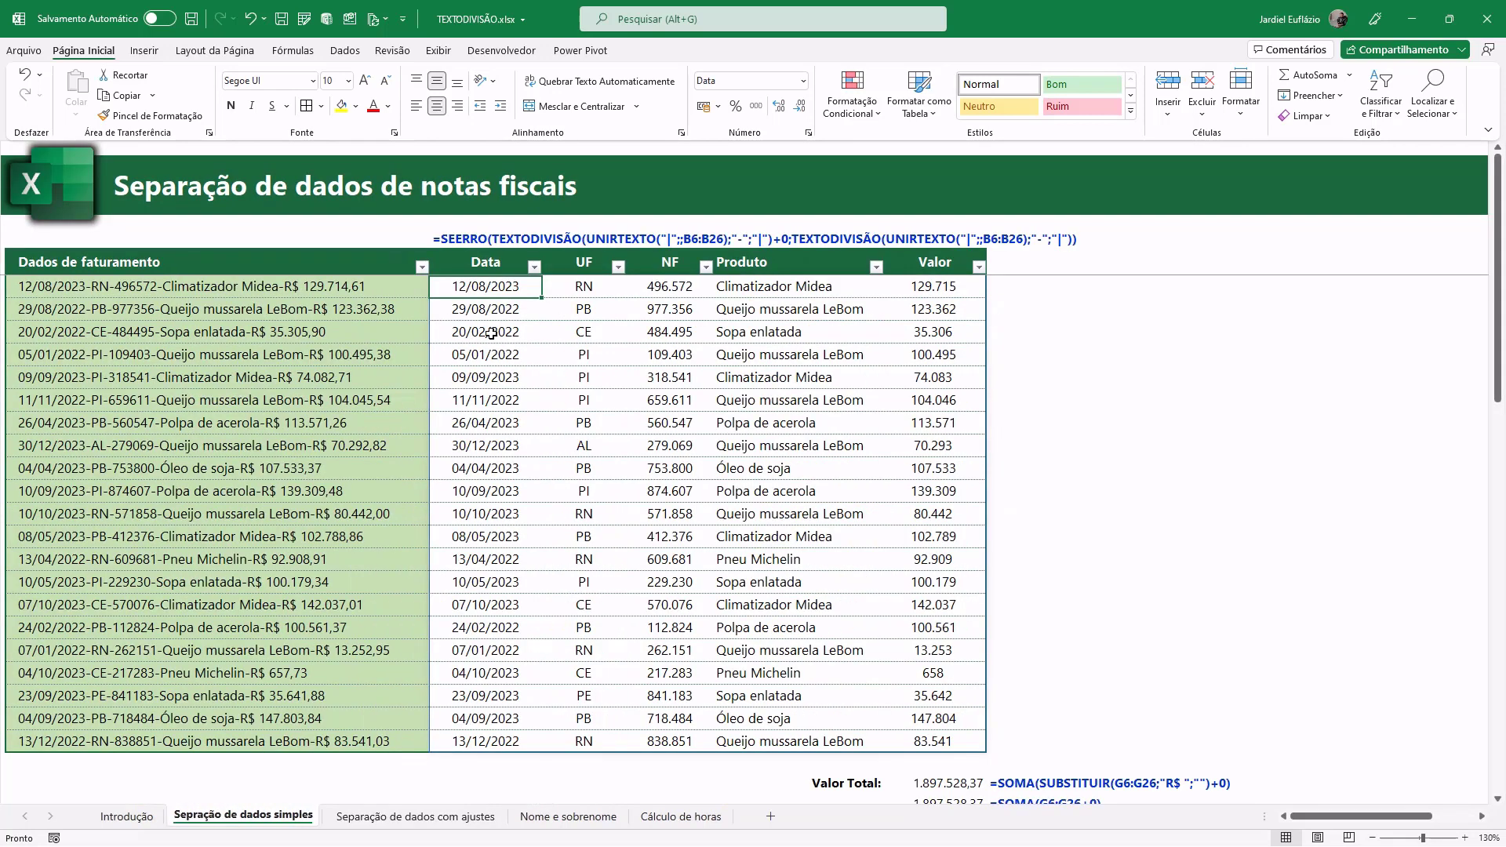
pyautogui.click(534, 268)
pyautogui.press('Escape')
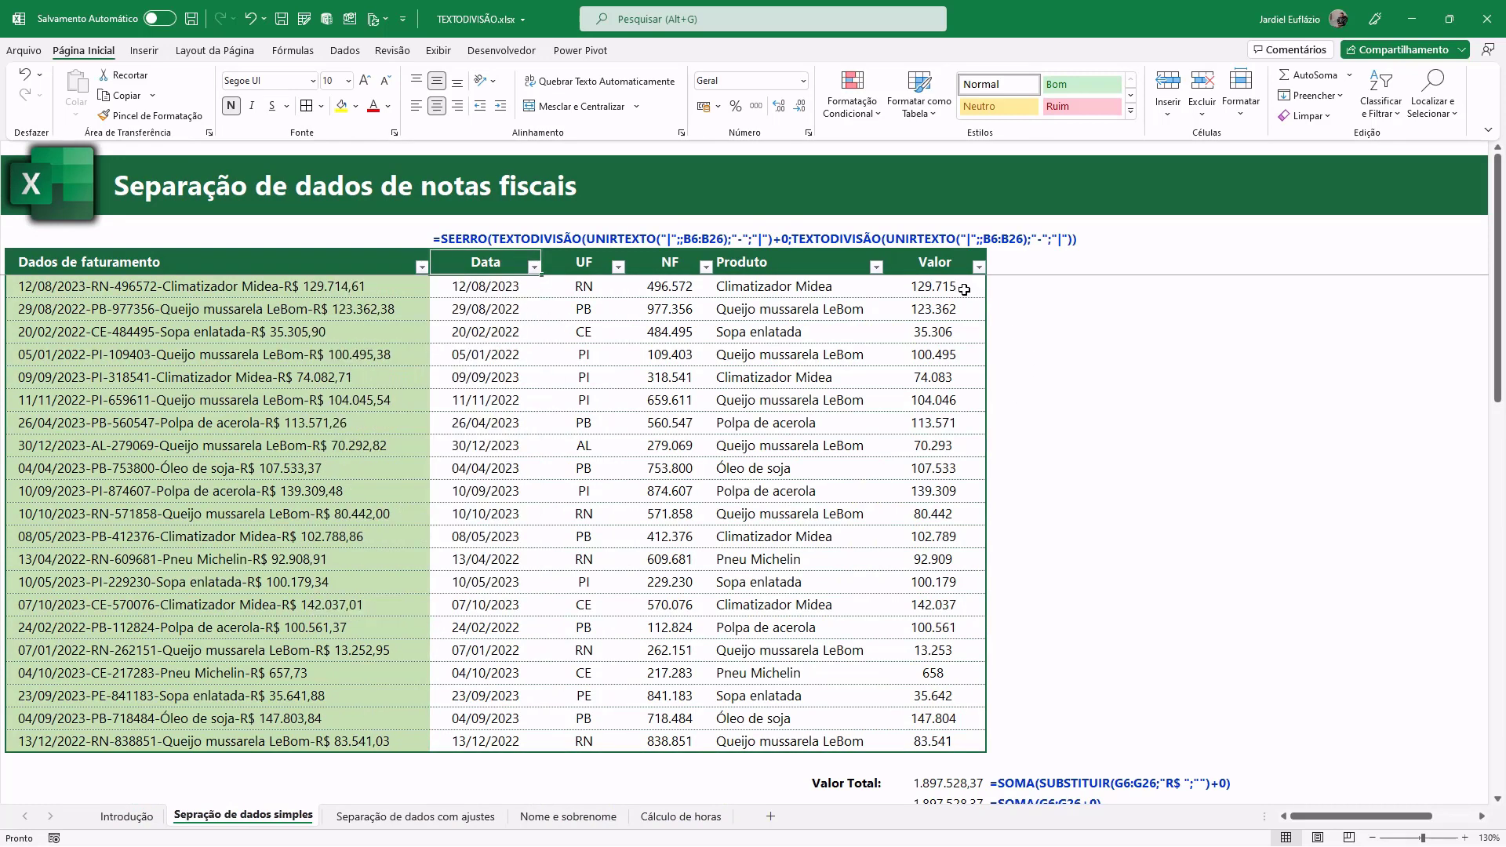
pyautogui.click(438, 819)
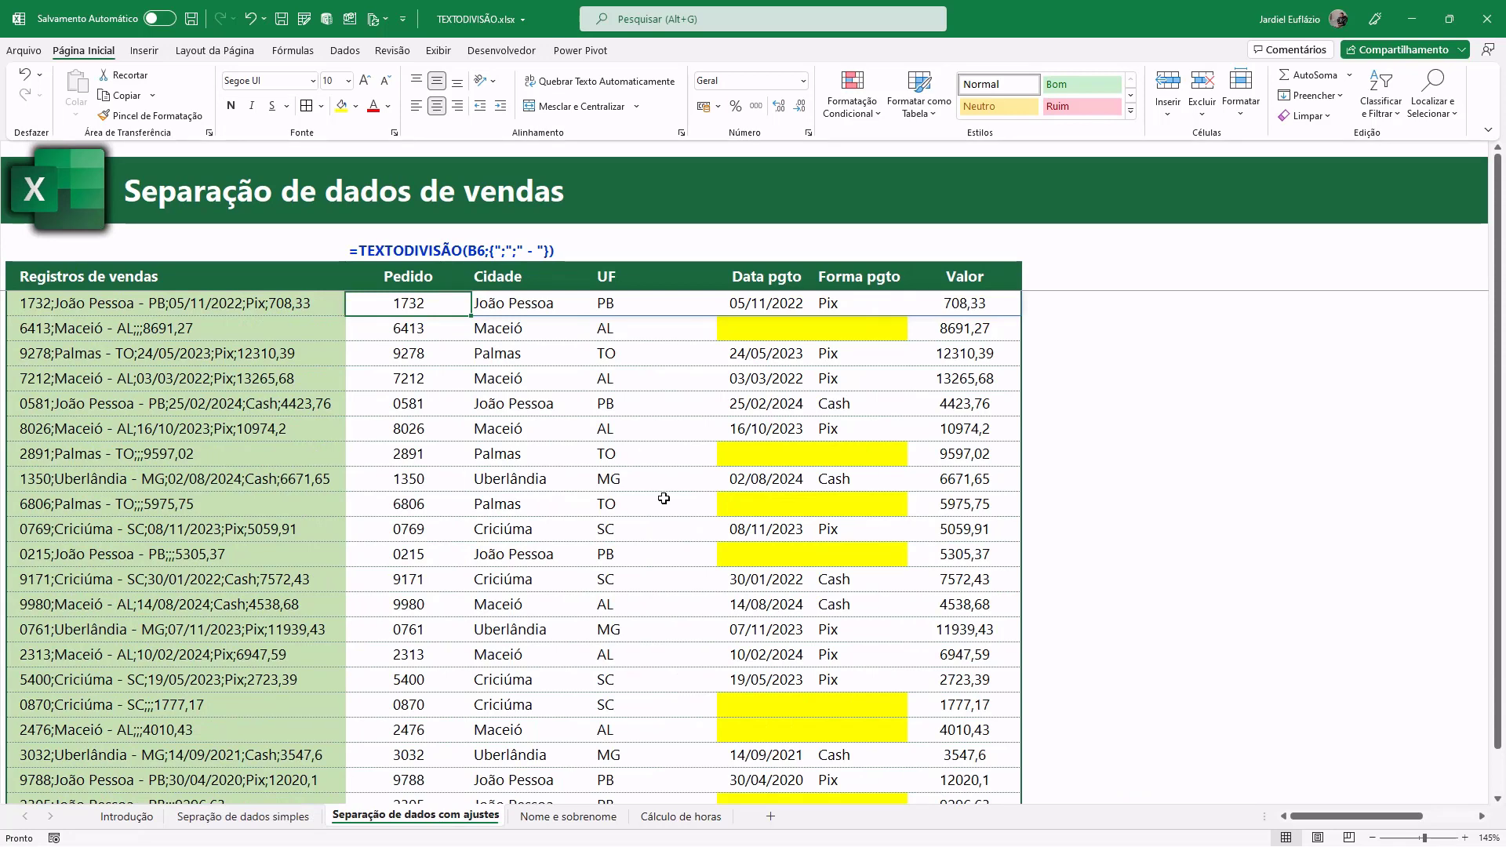
# Step: Switch to the Nome e sobrenome sheet and look over the names table
pyautogui.click(578, 817)
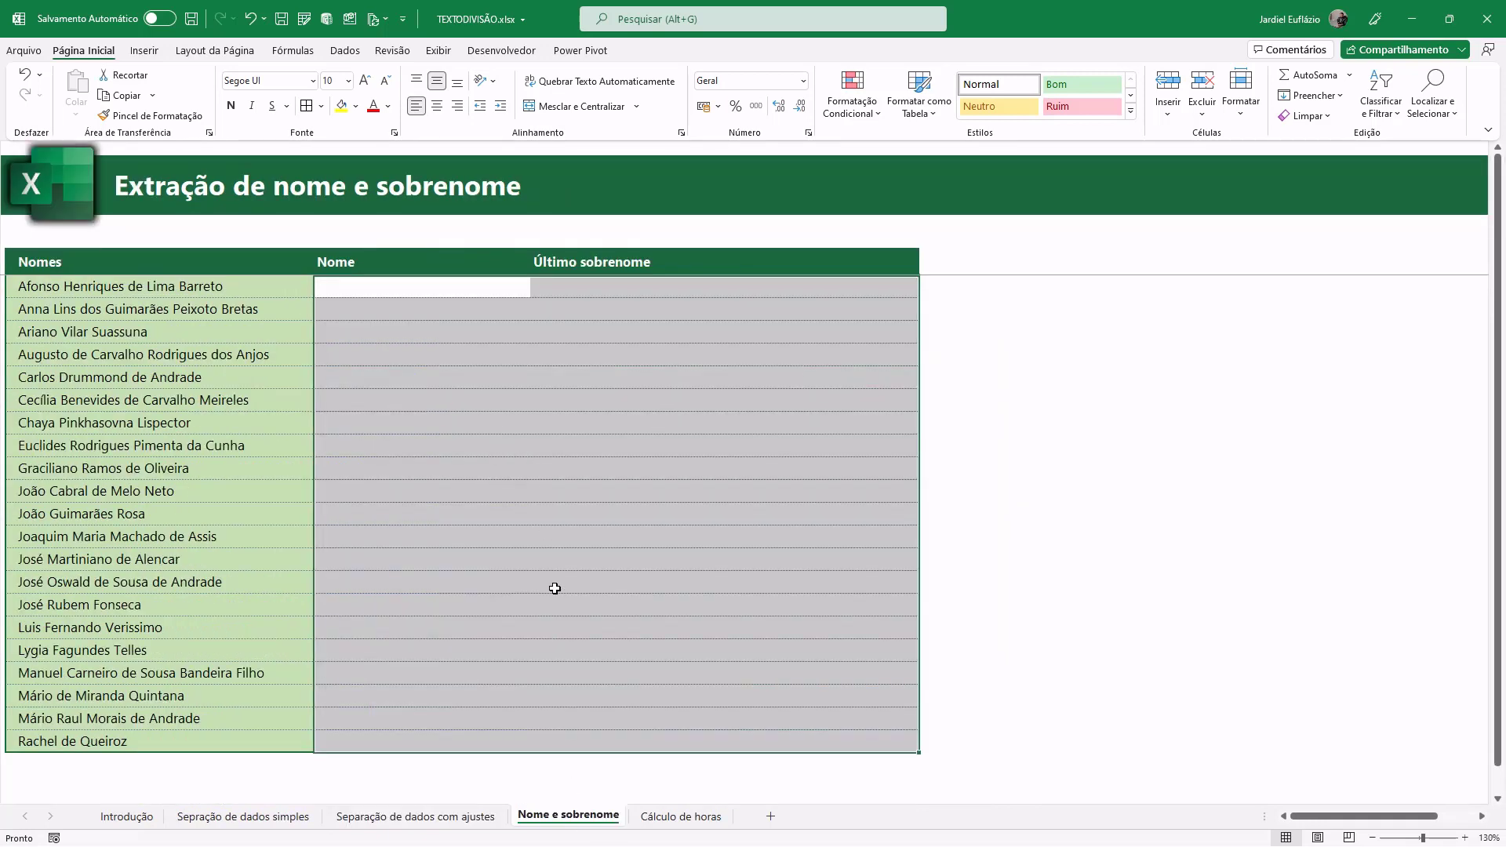
pyautogui.click(546, 518)
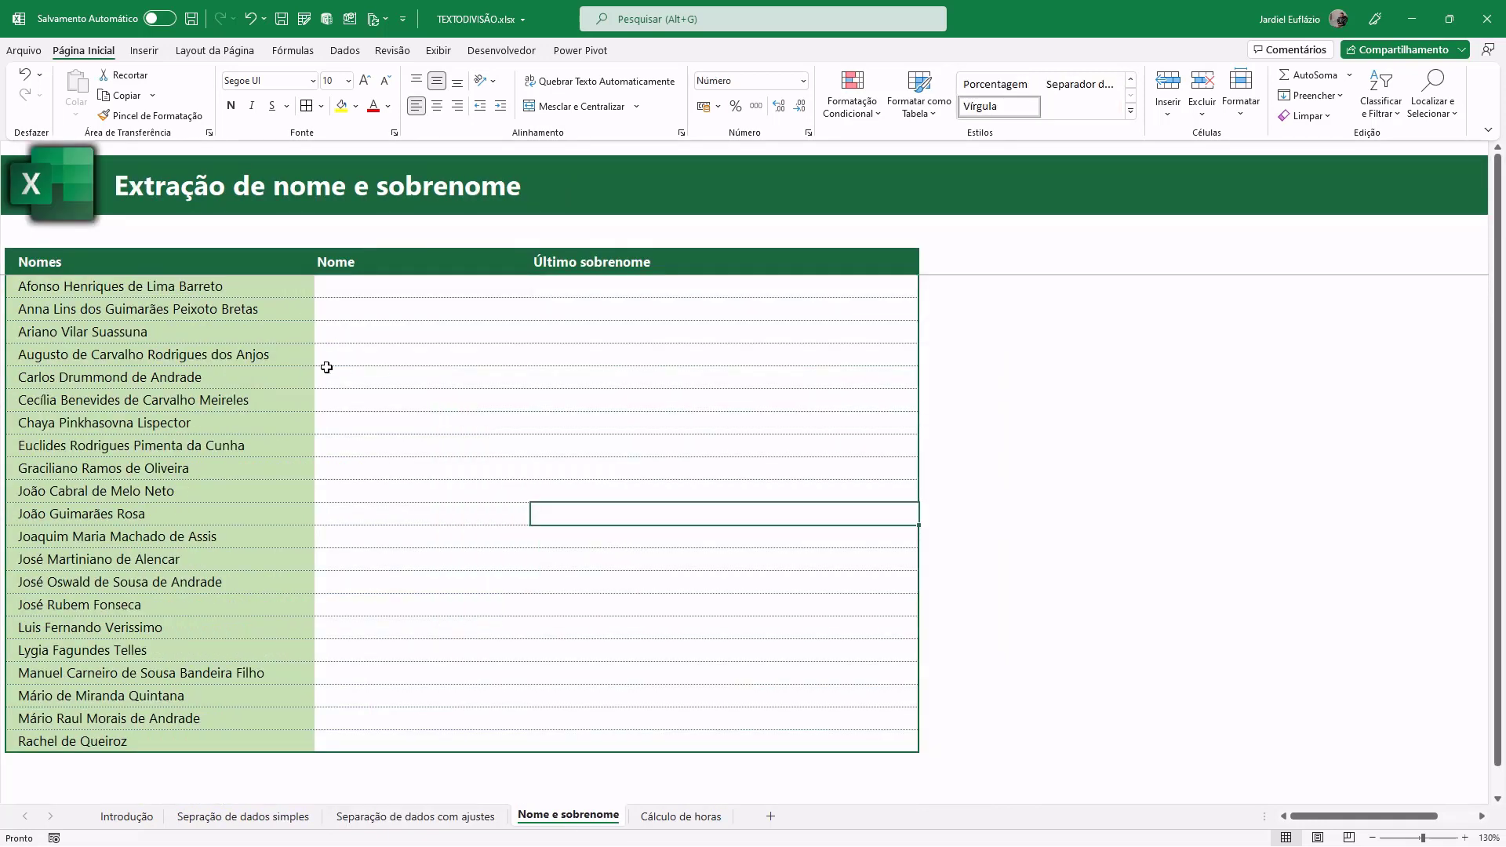
pyautogui.click(149, 285)
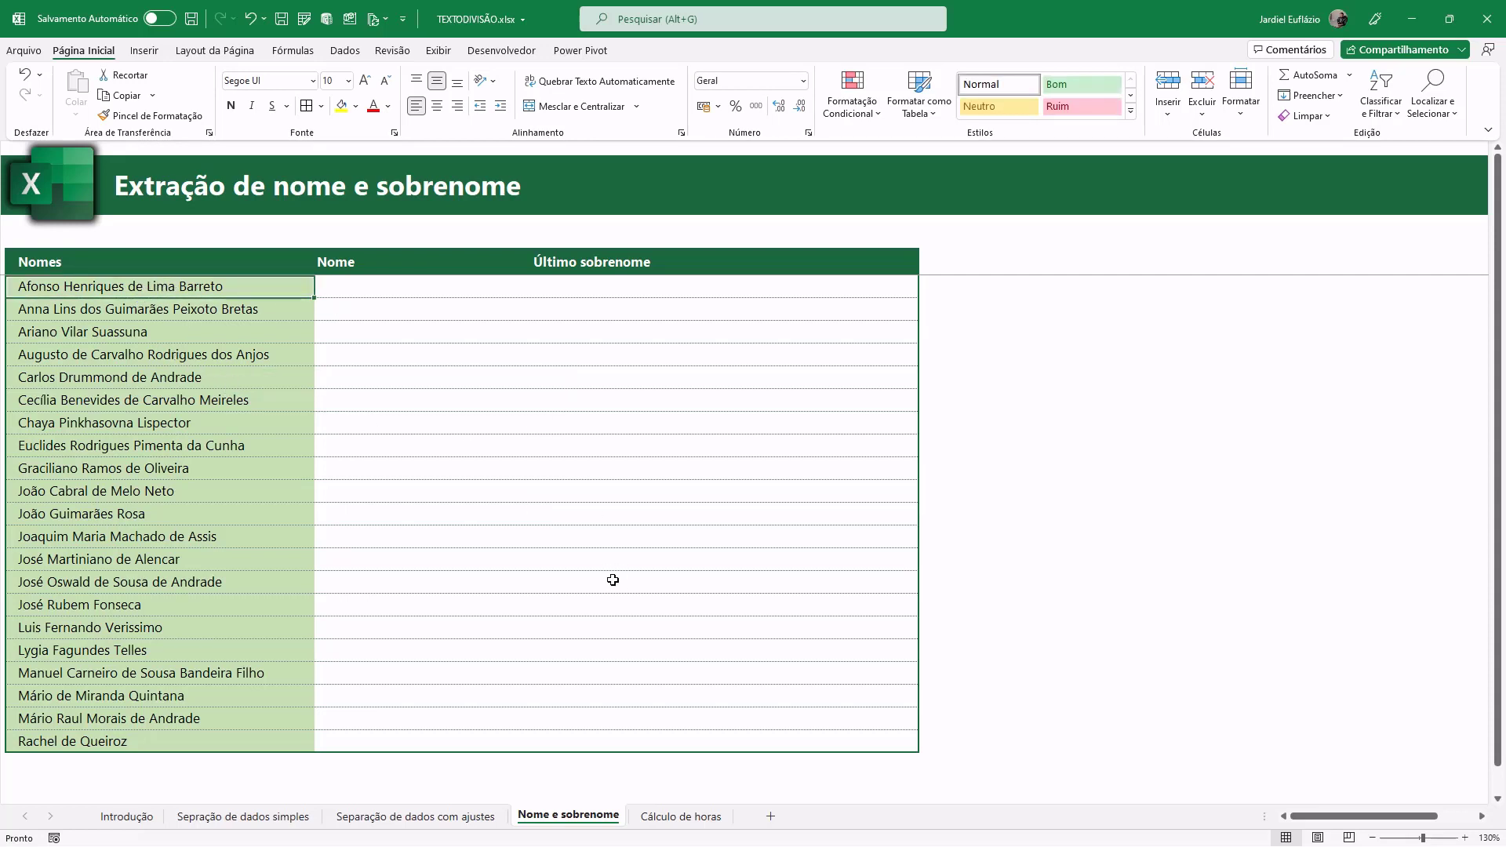
pyautogui.scroll(6, 569, 568)
pyautogui.scroll(2, 569, 568)
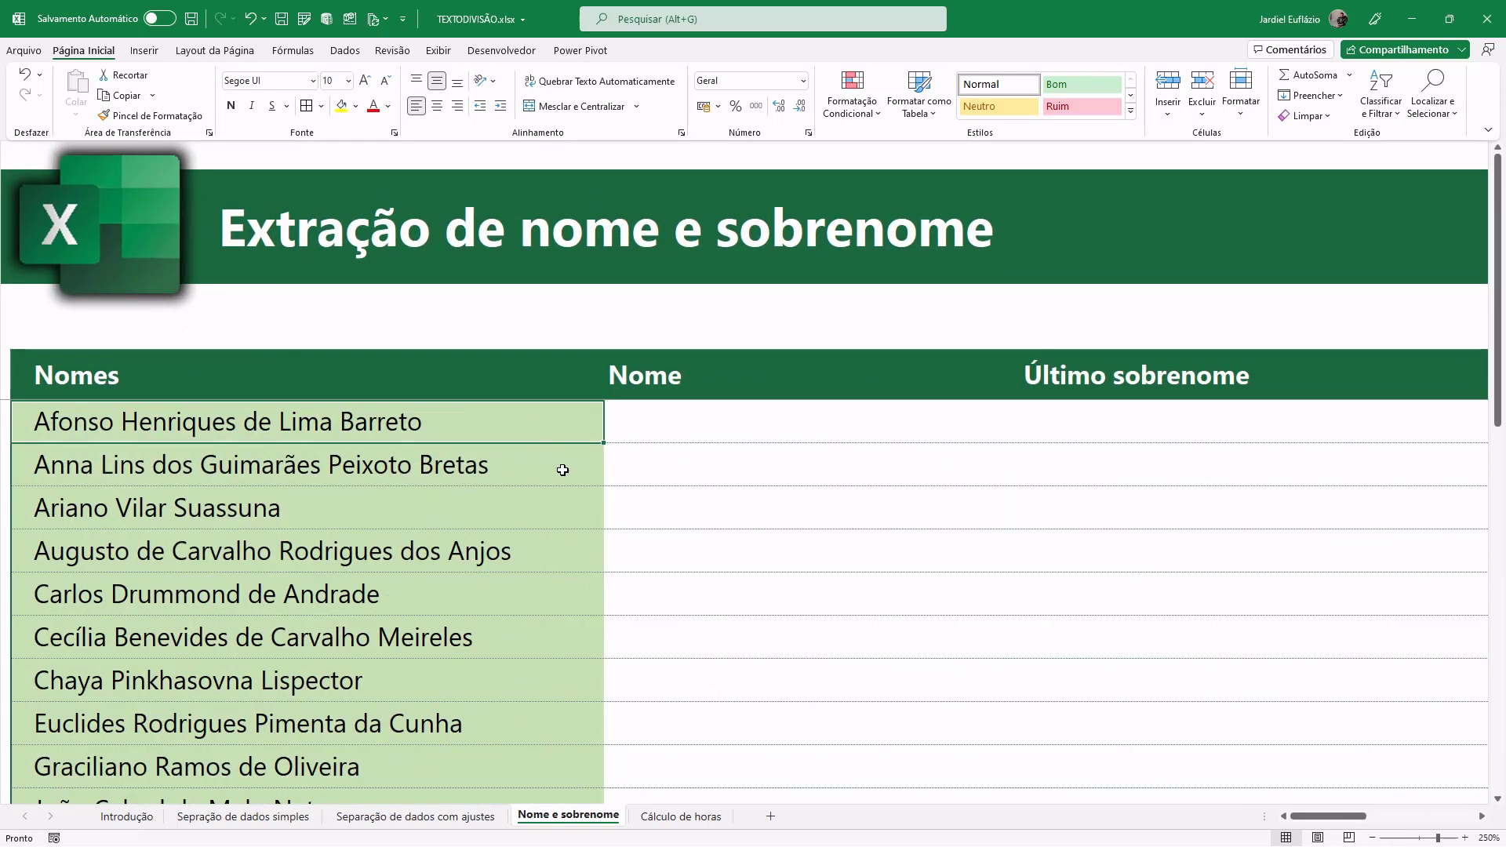
pyautogui.click(1092, 435)
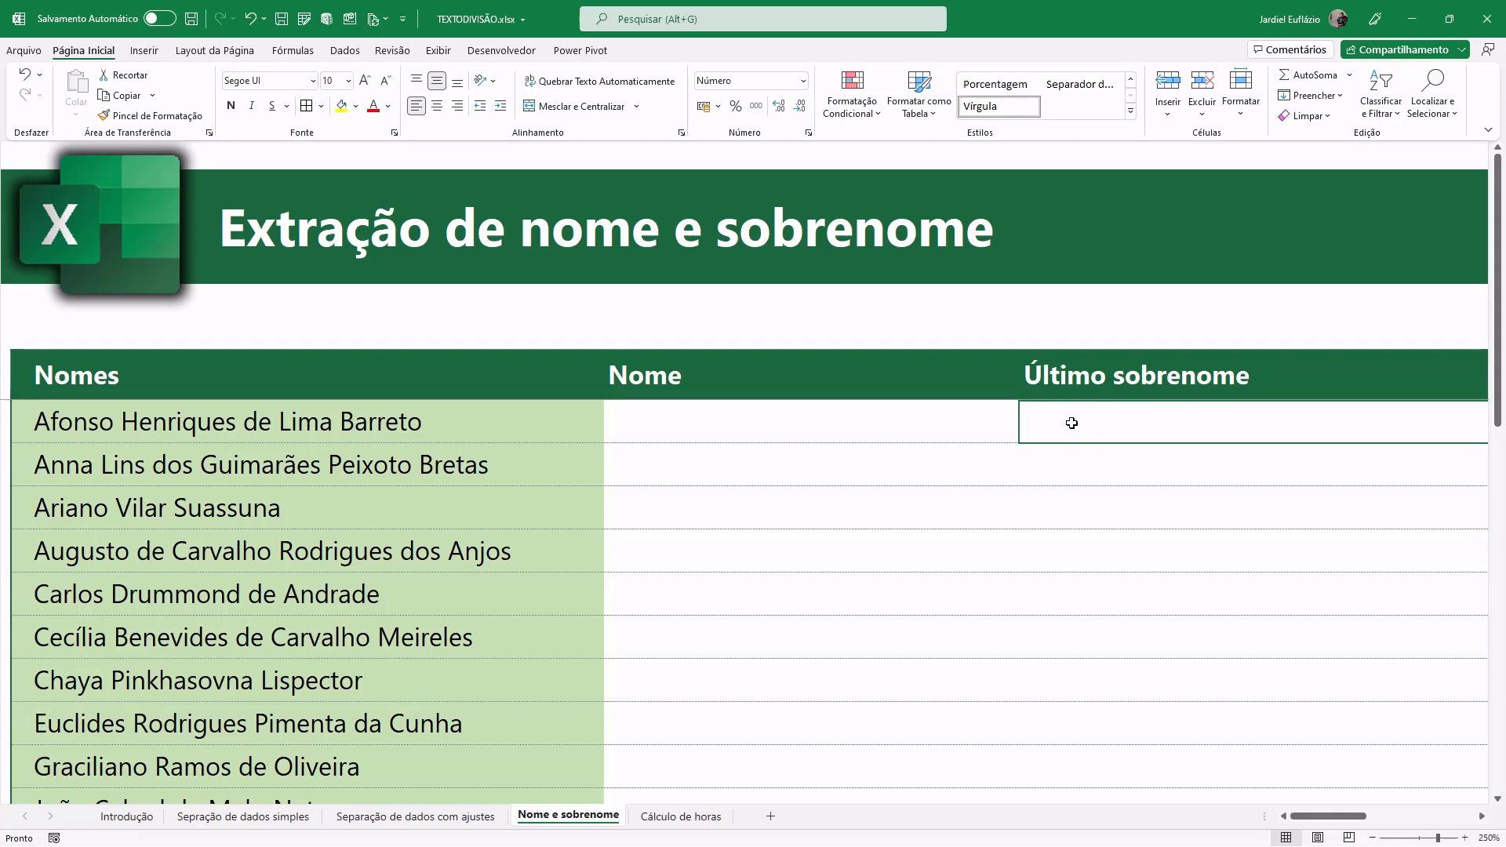
pyautogui.keyDown('ctrl'); pyautogui.scroll(-2, 1071, 423); pyautogui.keyUp('ctrl')
pyautogui.press('Home')
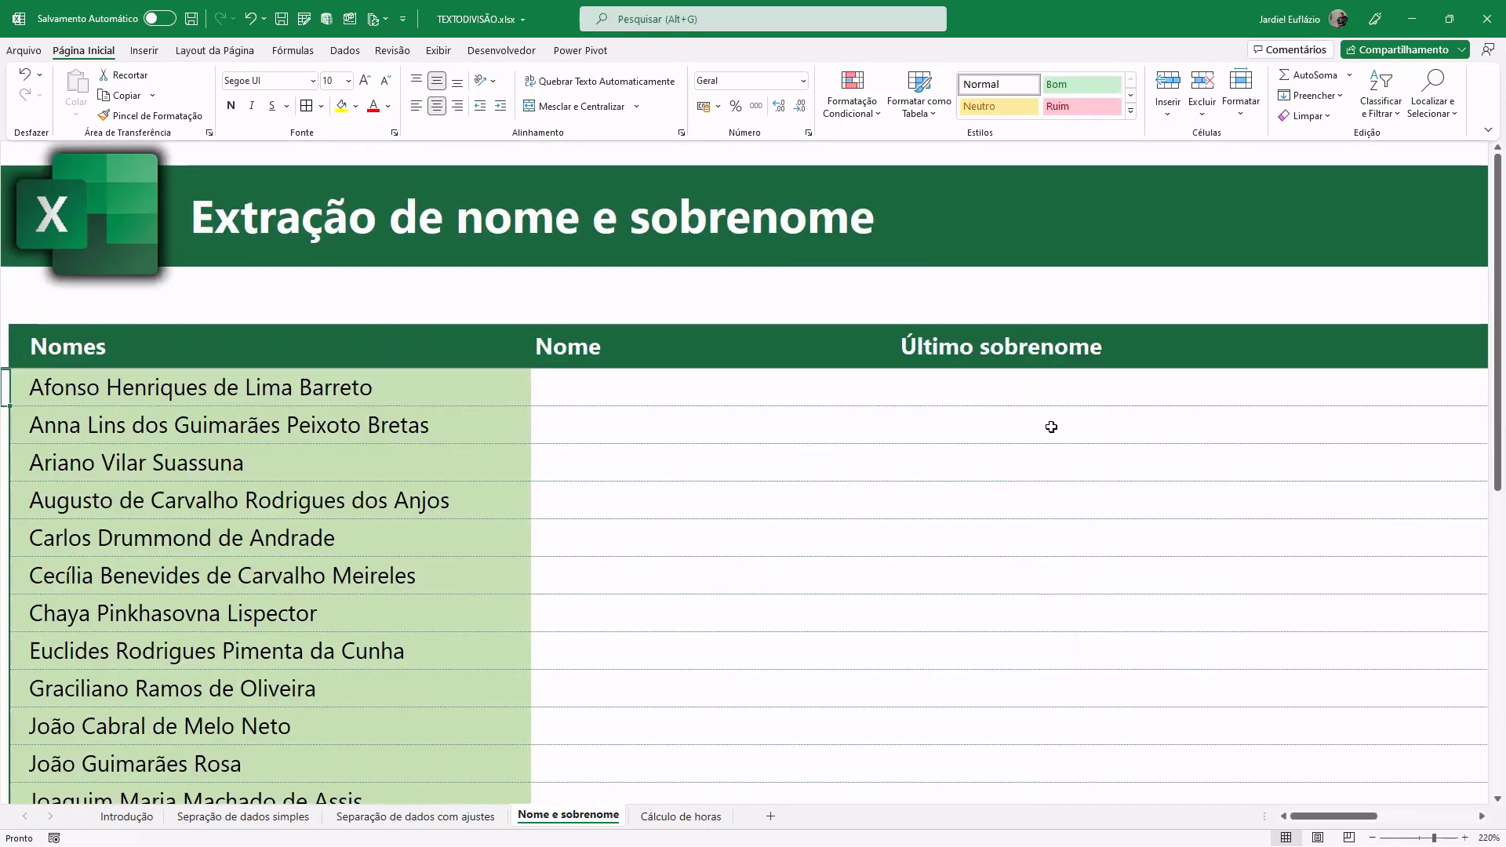
pyautogui.keyDown('ctrl'); pyautogui.scroll(-3, 1050, 427); pyautogui.keyUp('ctrl')
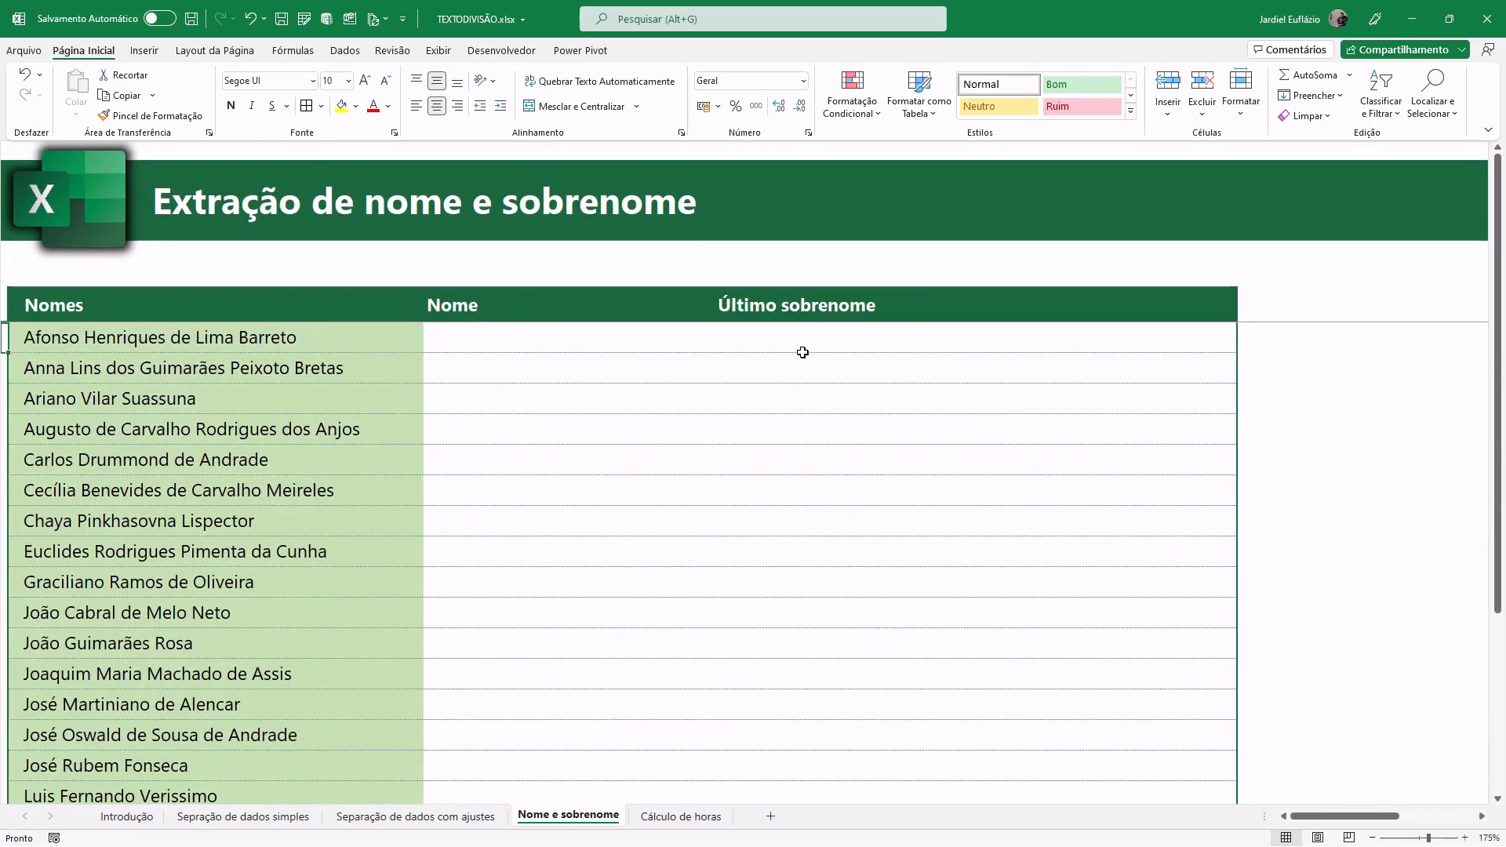
pyautogui.click(773, 346)
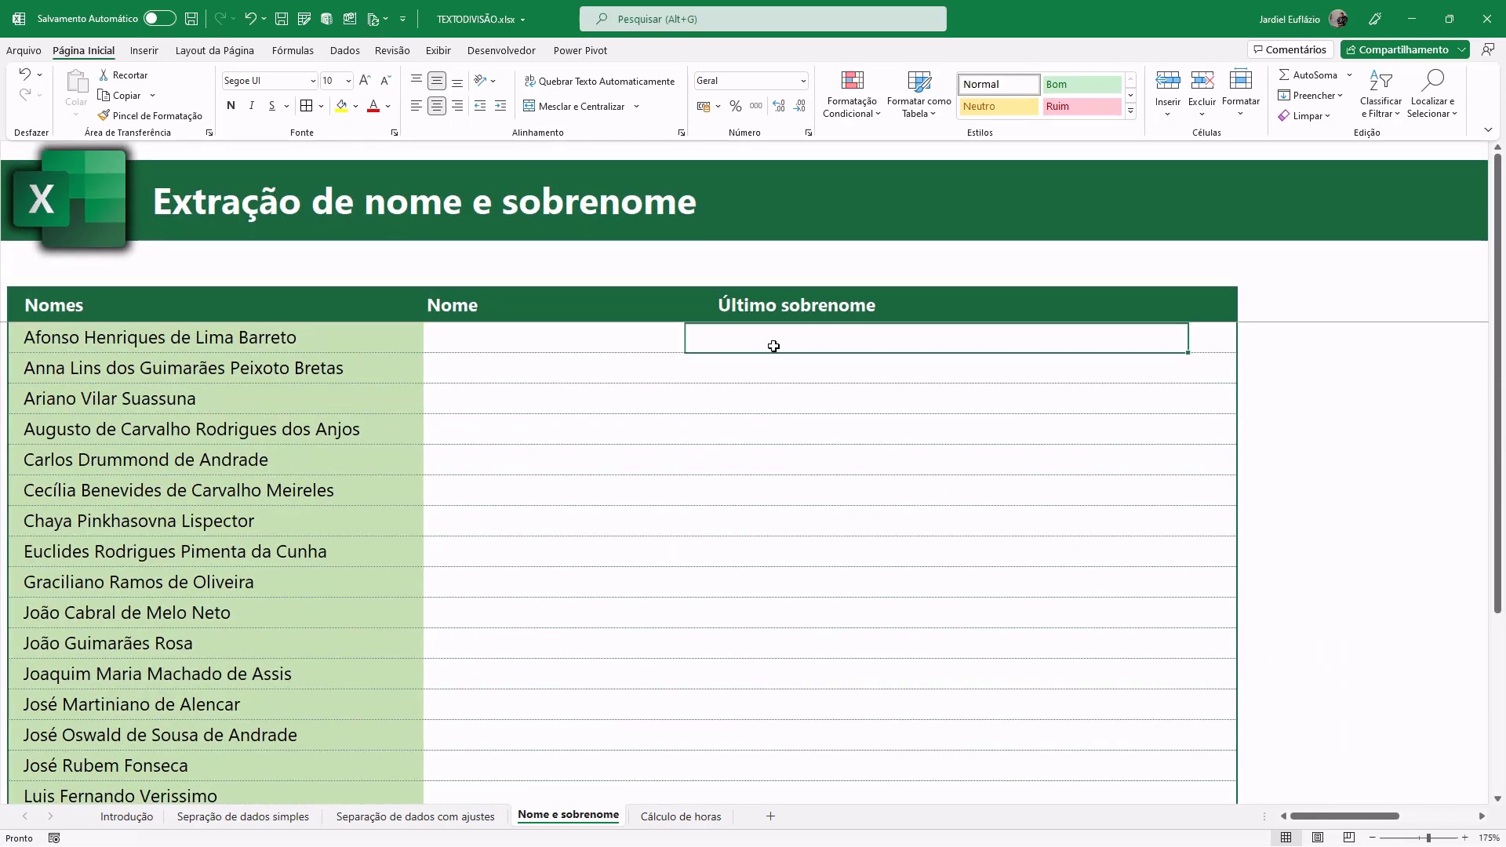
# Step: Enter =TEXTODIVISÃO(B6;" ") in the first Nome cell to spill each word across
pyautogui.click(598, 344)
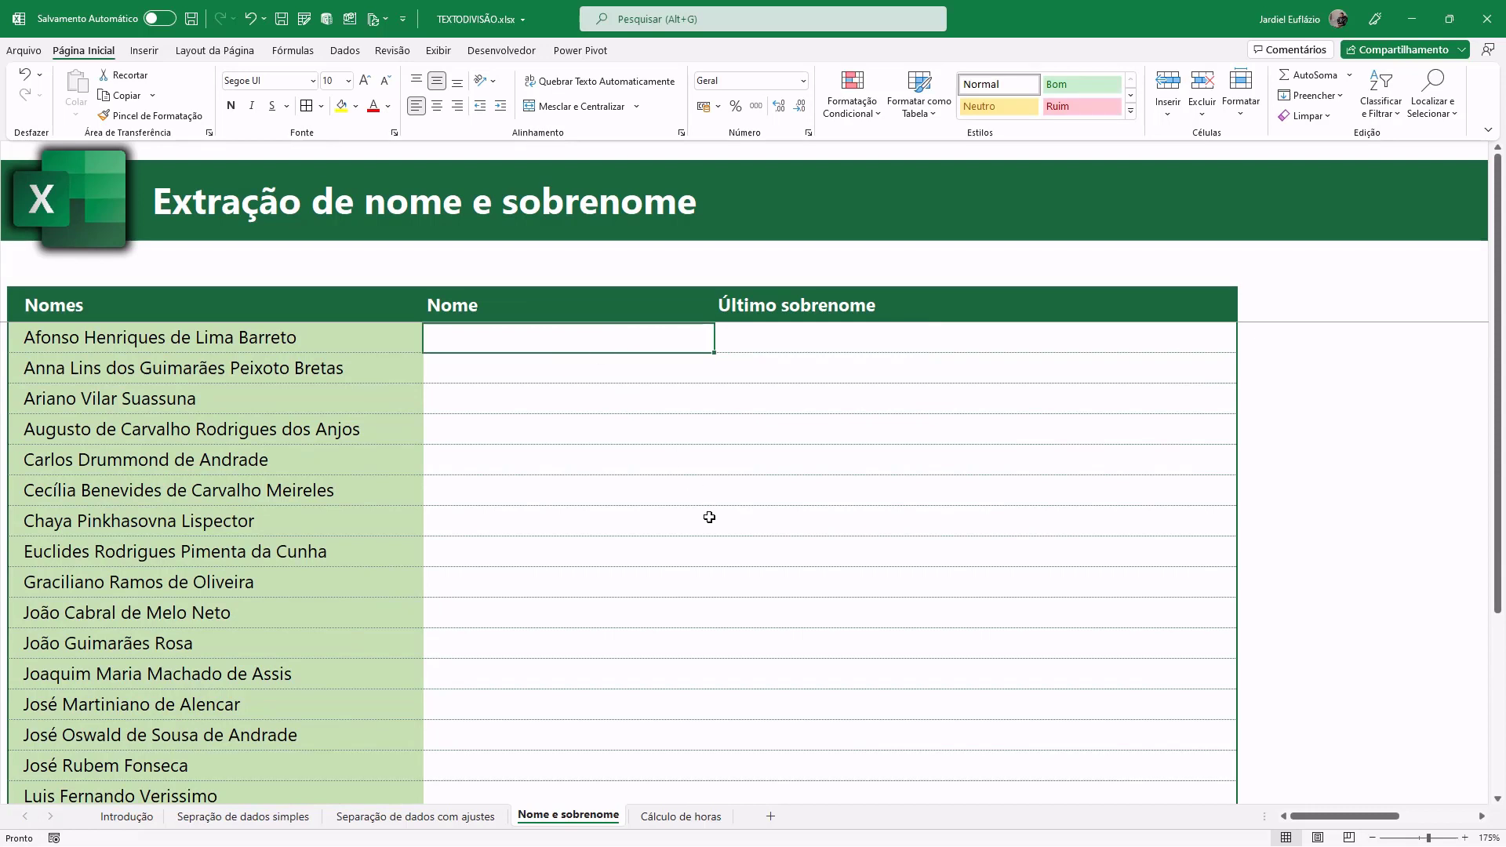
pyautogui.write('=tex')
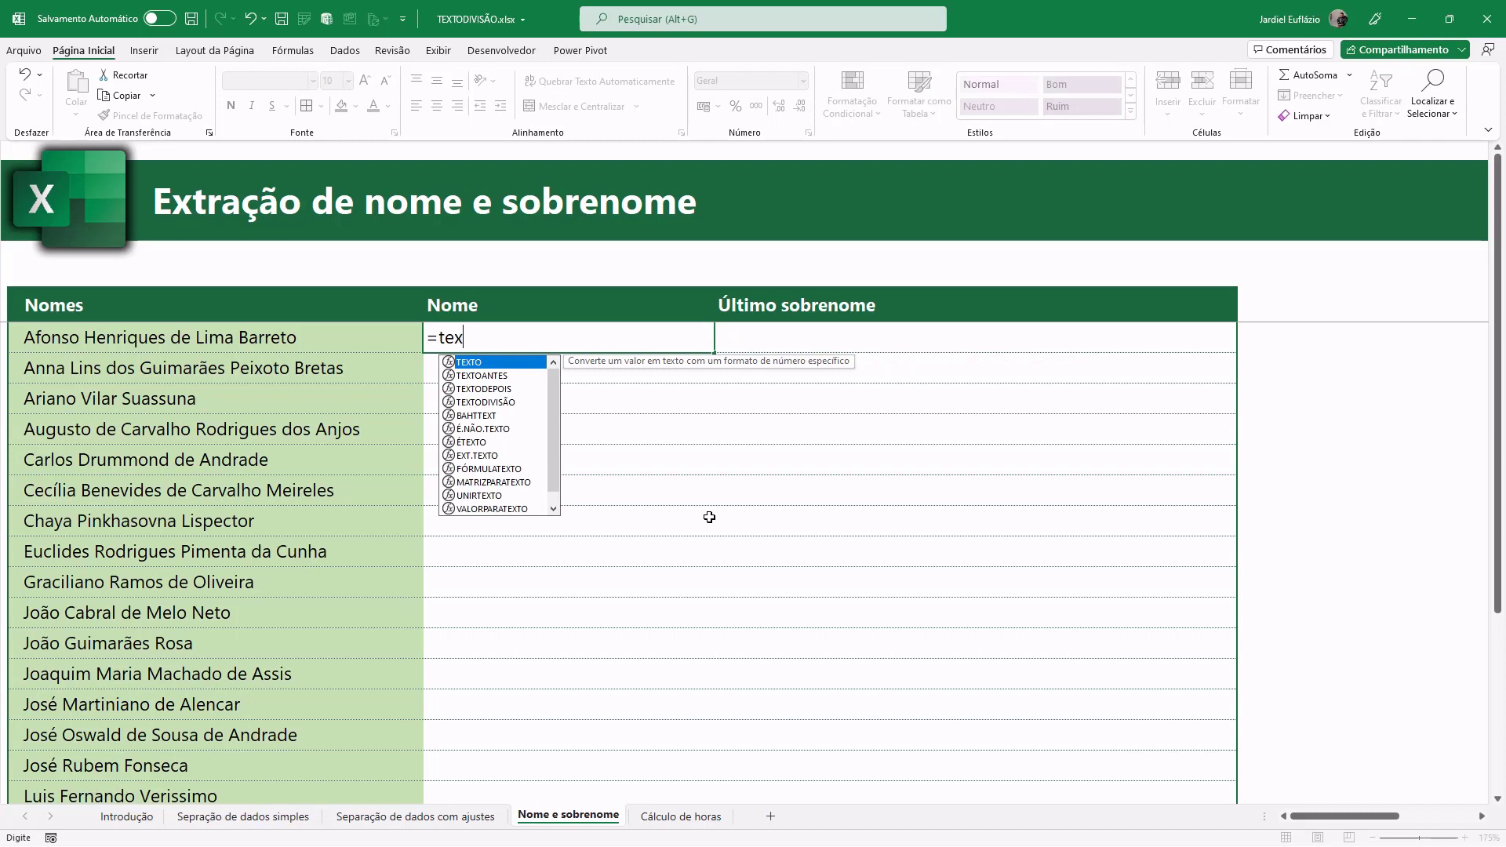
pyautogui.press('Down')
pyautogui.press('Down')
pyautogui.press('Down')
pyautogui.press('Tab')
pyautogui.press('Left')
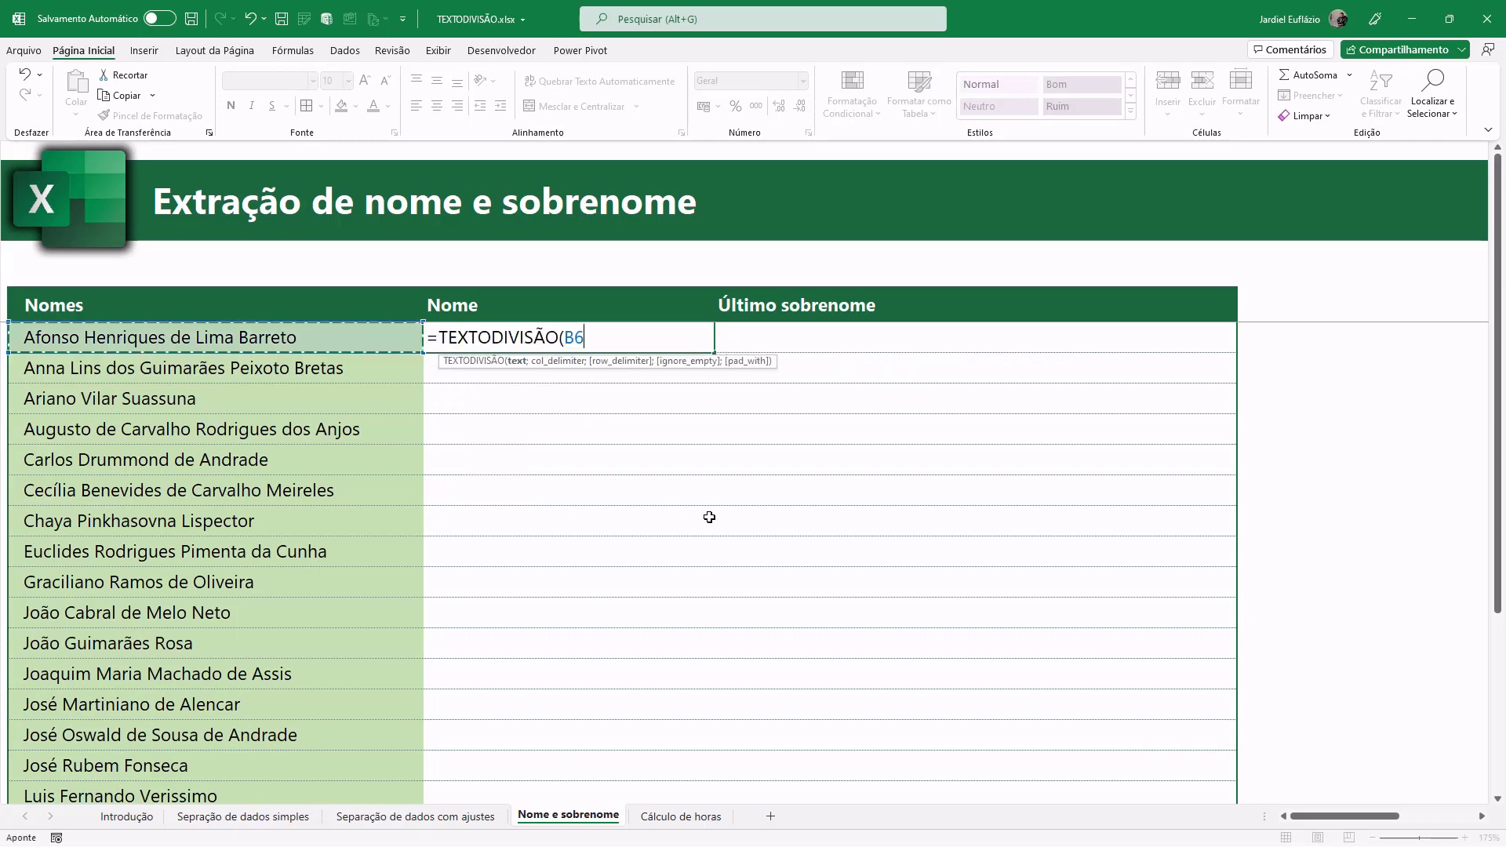
pyautogui.write(';"')
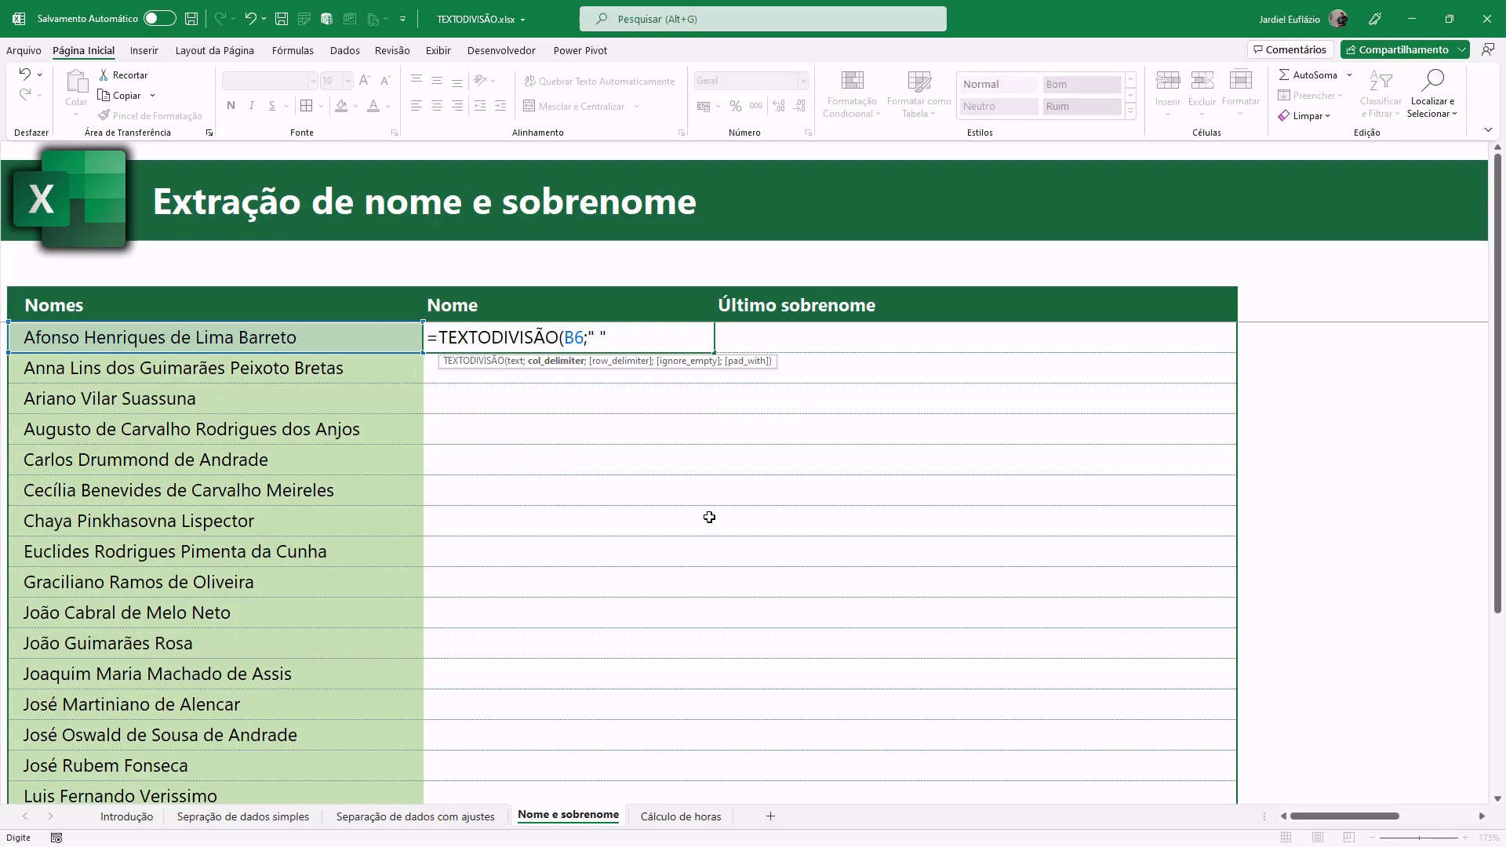
pyautogui.press('Return')
# Step: Wrap the C6 formula as =ÍNDICE(TEXTODIVISÃO(B6;" ");1) to keep only the first name
pyautogui.scroll(-2, 691, 525)
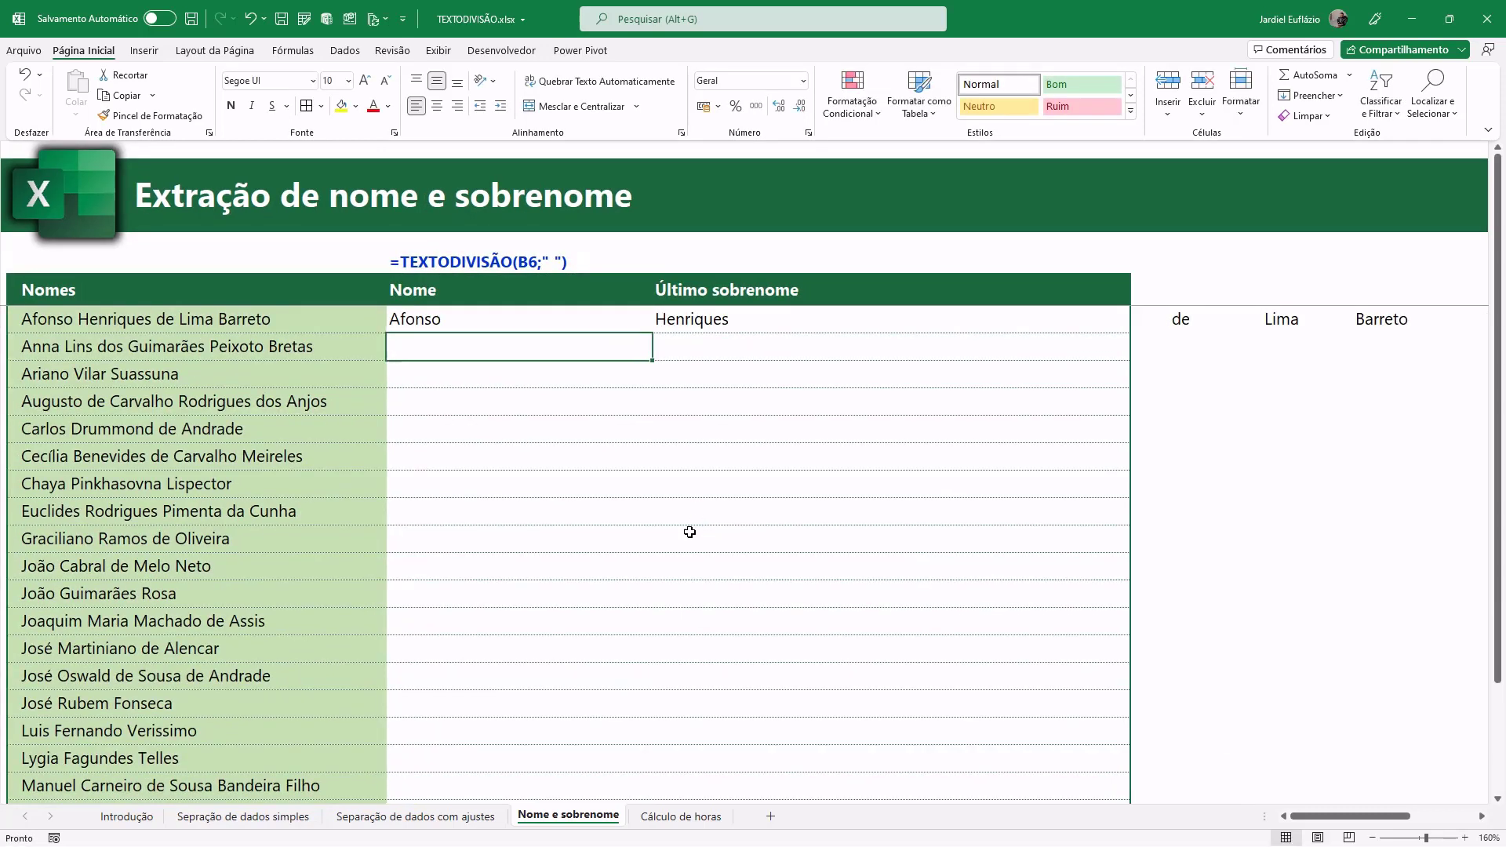
pyautogui.scroll(-2, 682, 569)
pyautogui.scroll(2, 626, 489)
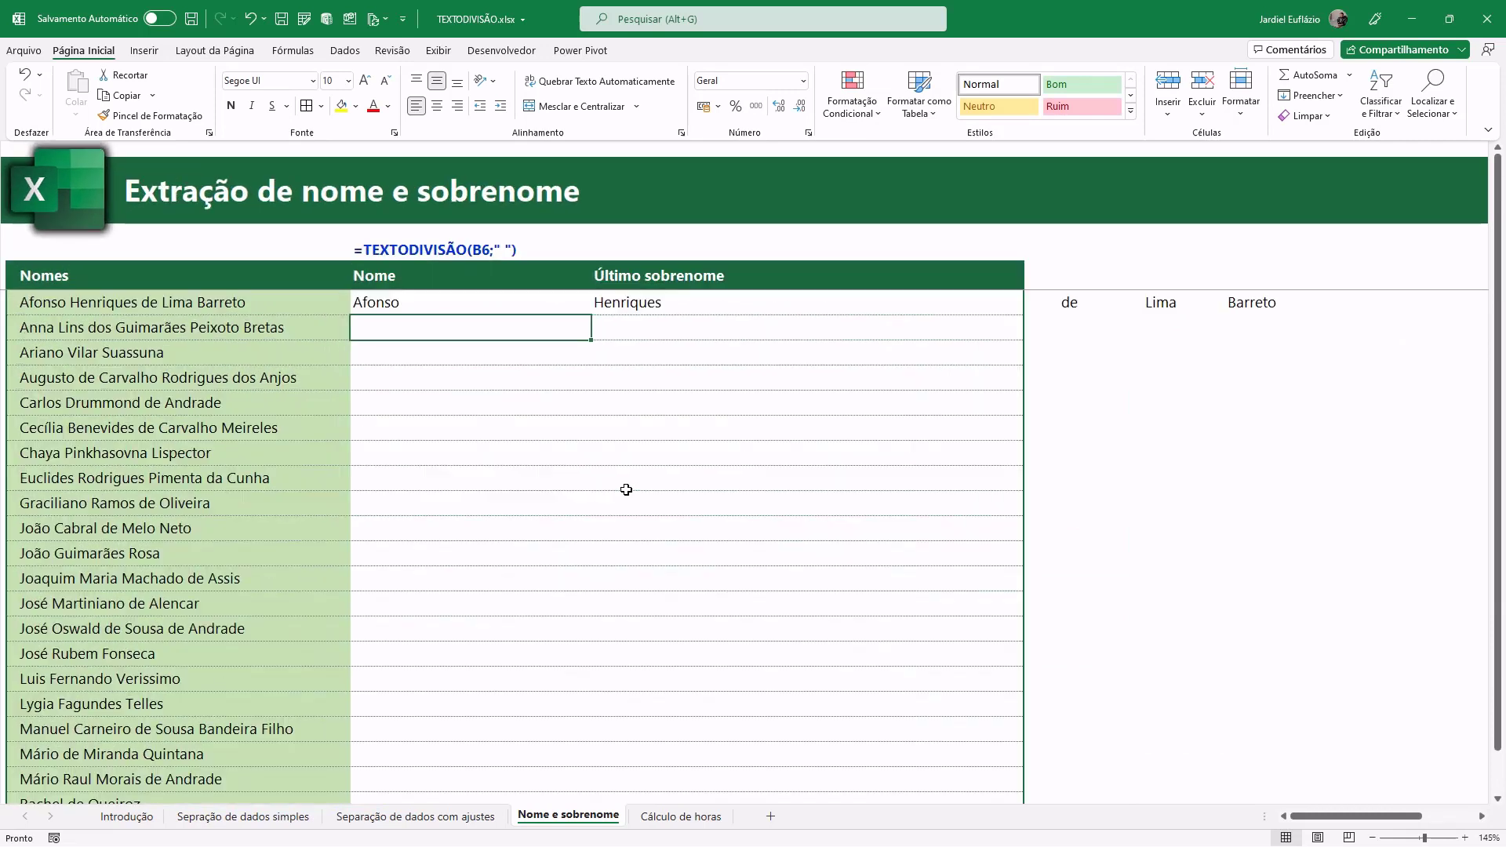
pyautogui.doubleClick(449, 302)
pyautogui.click(365, 302)
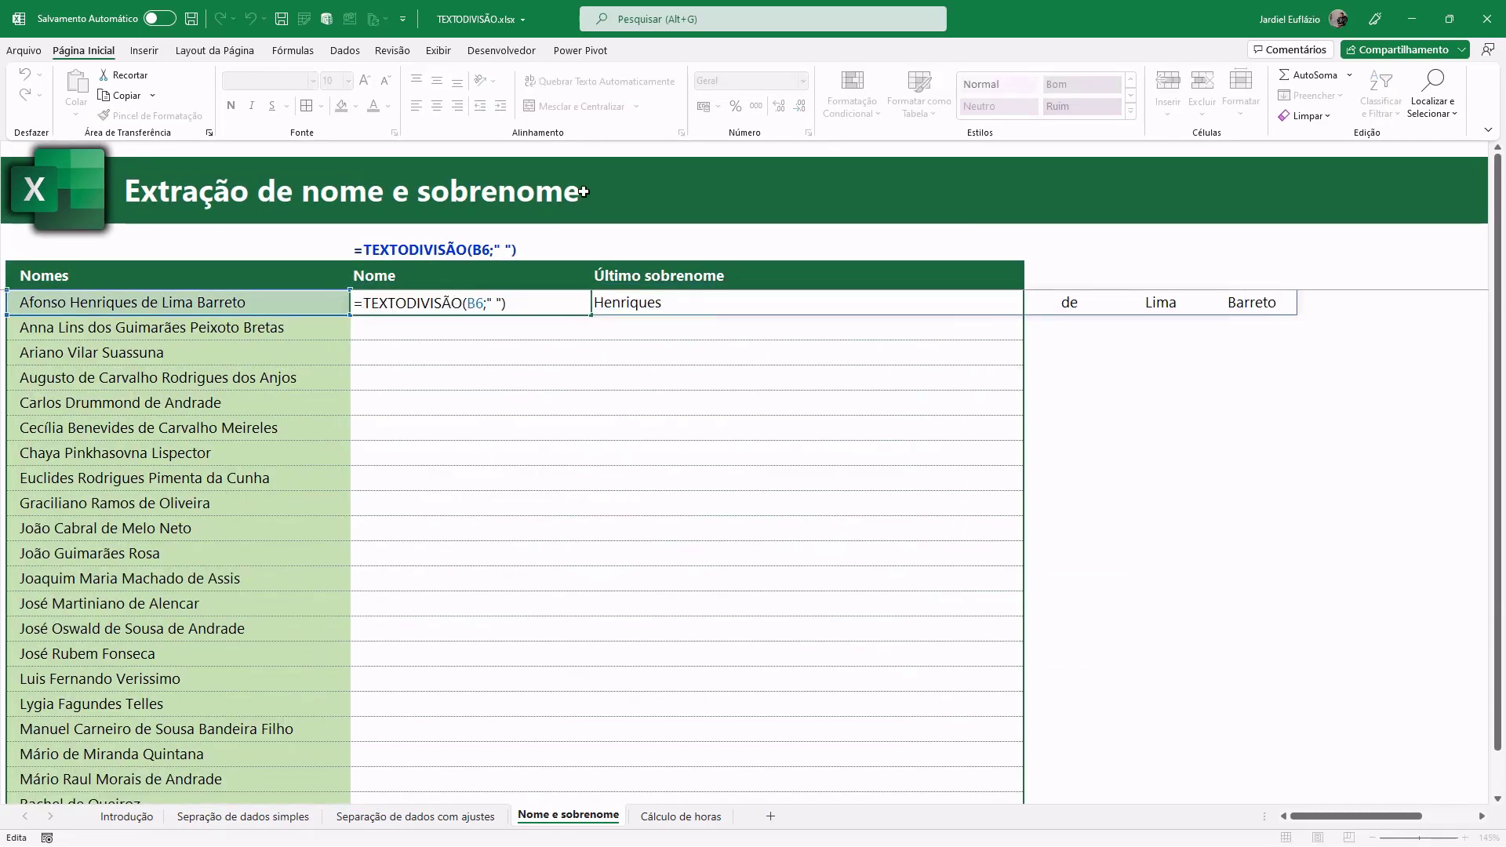
pyautogui.write('ÍNDICE(')
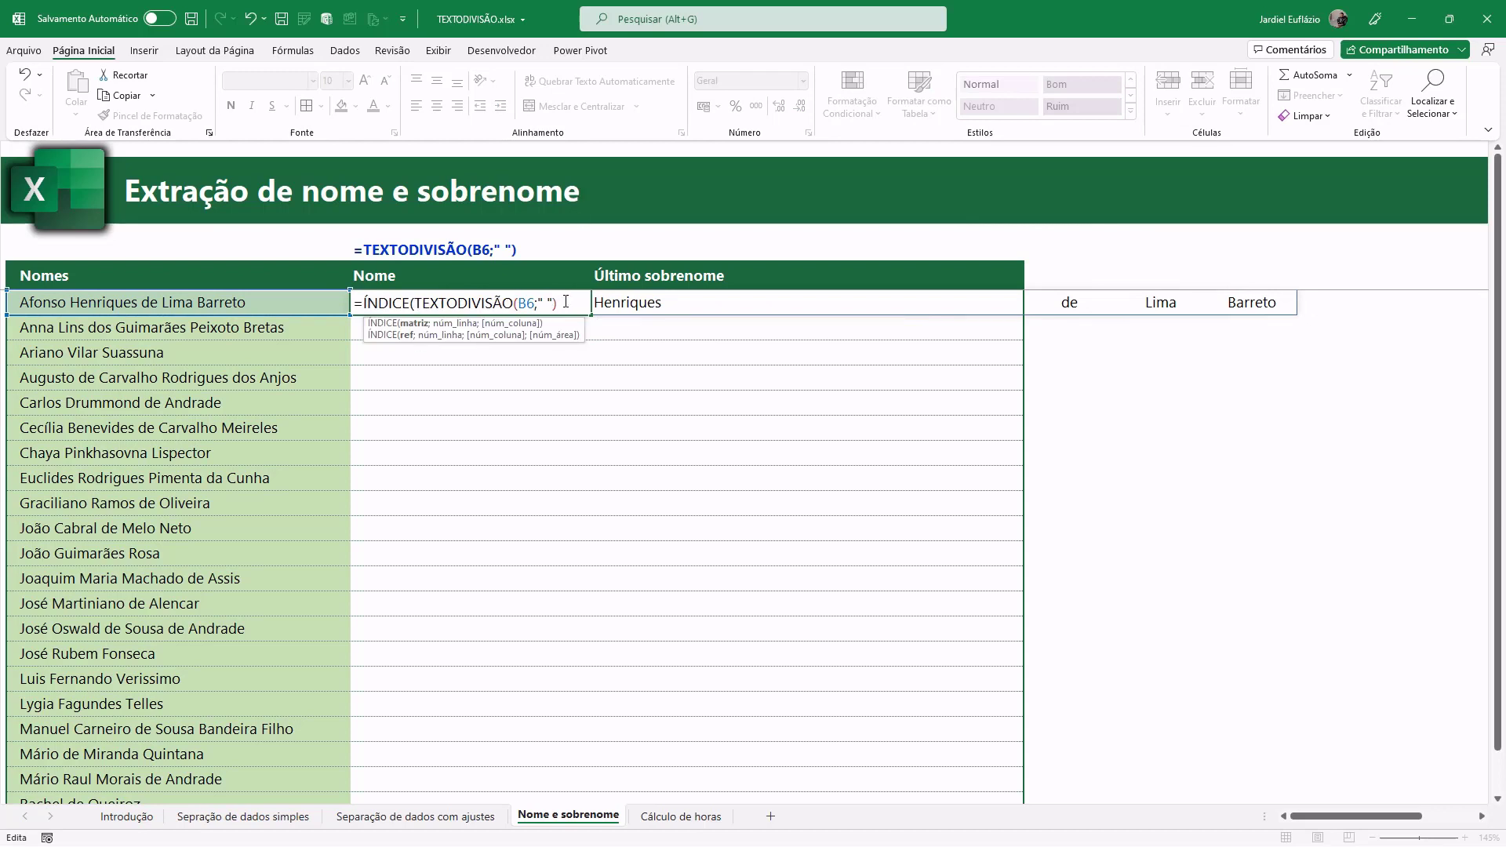
pyautogui.write(';1')
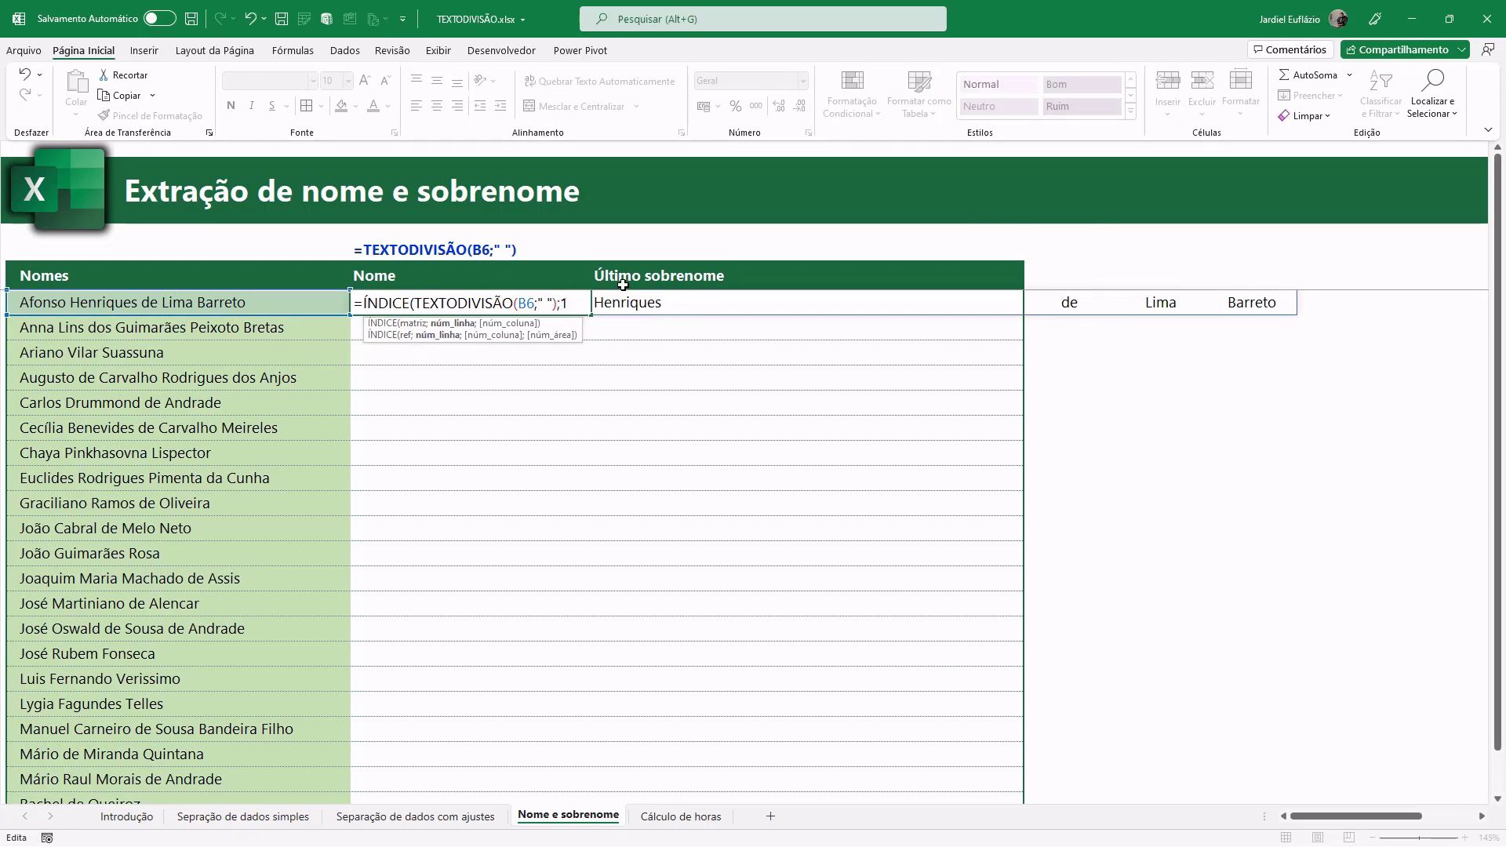
pyautogui.write(')')
pyautogui.press('Return')
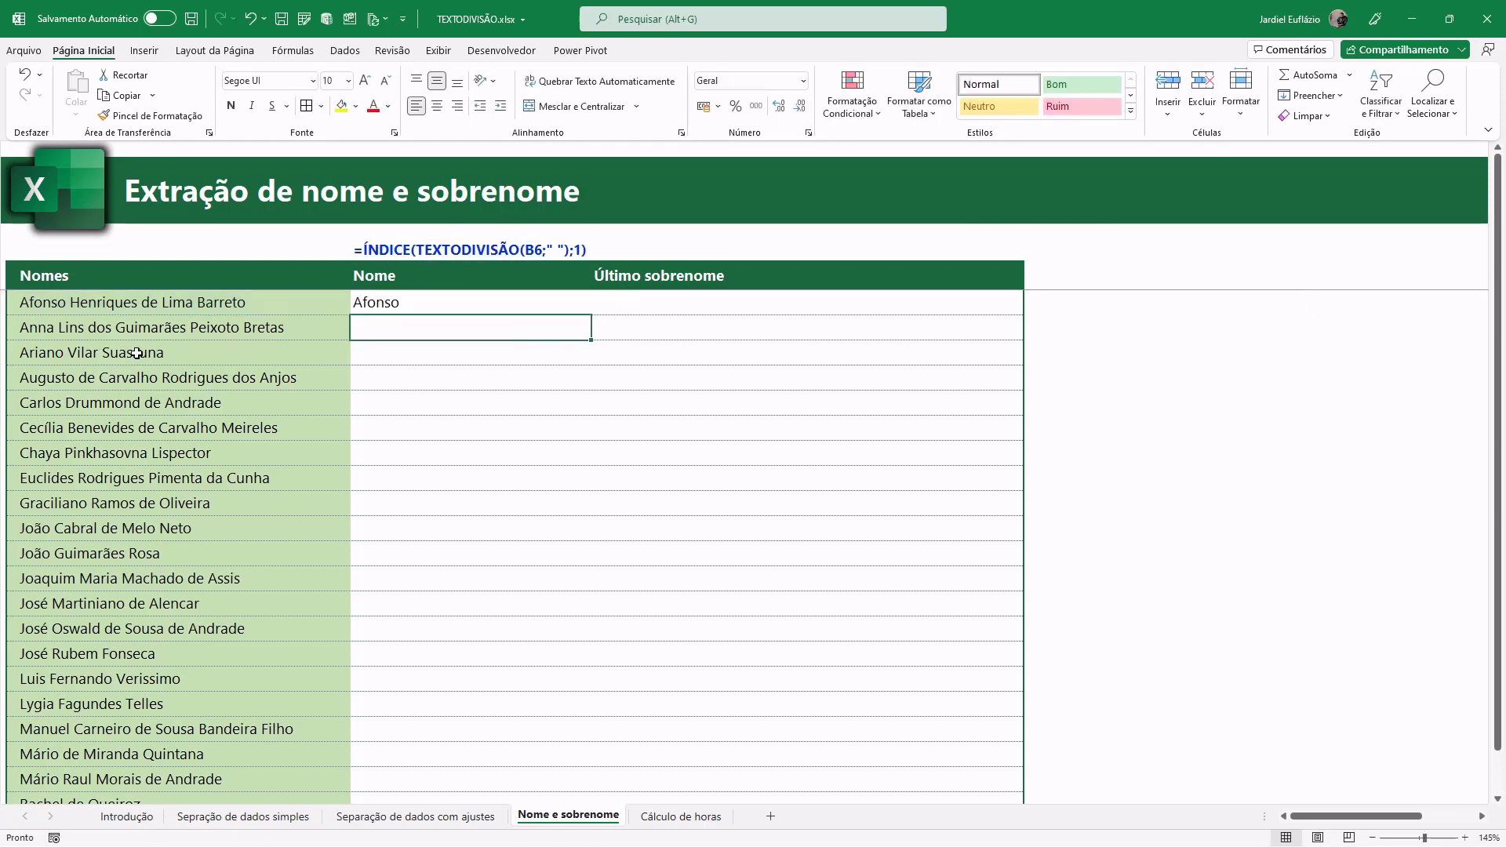
# Step: Point out several longer multi-word names in the Nomes list
pyautogui.click(136, 354)
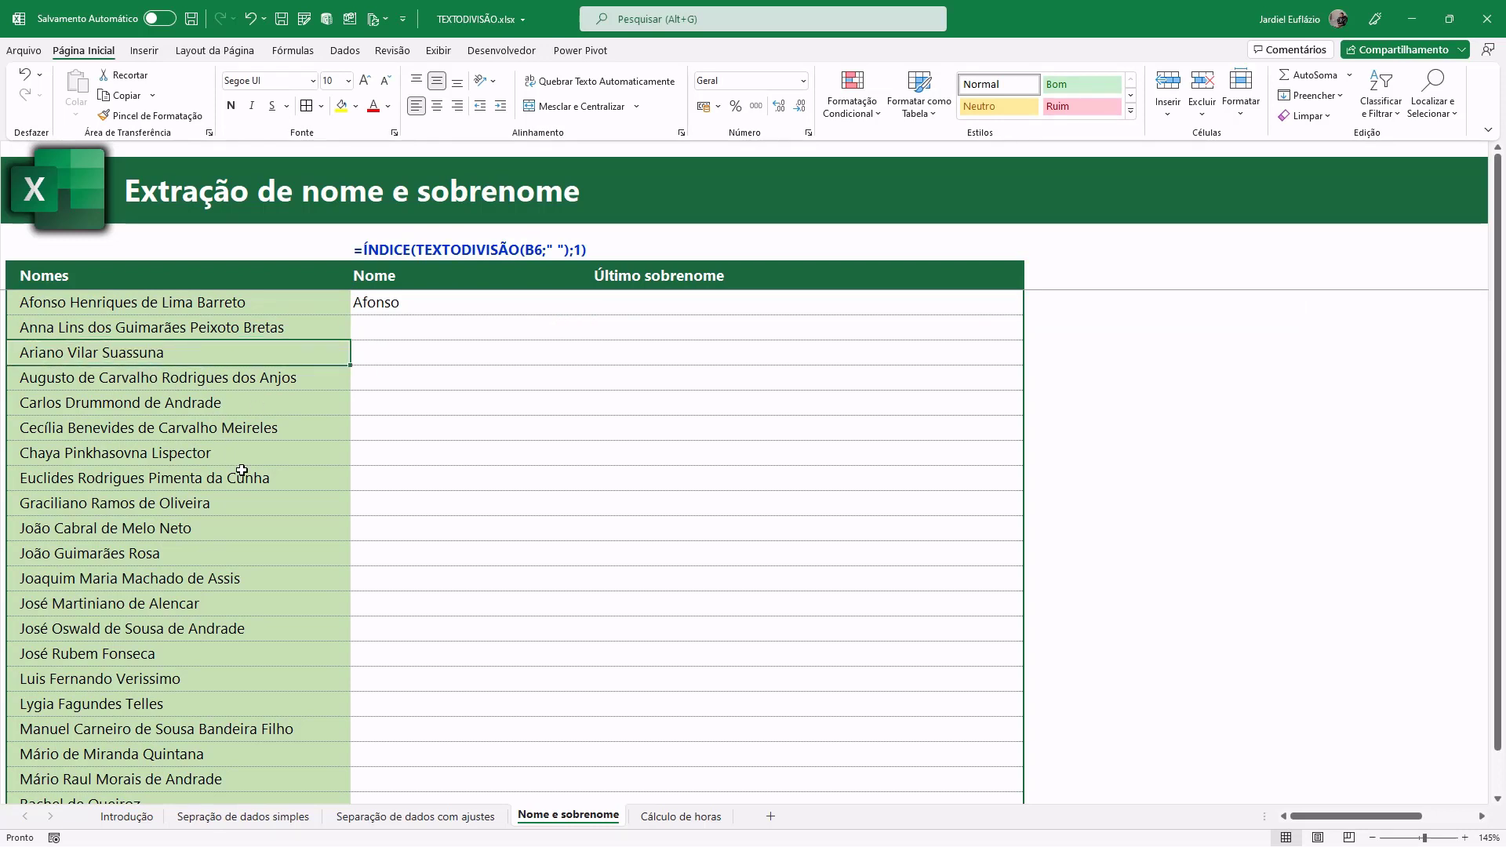
pyautogui.click(202, 529)
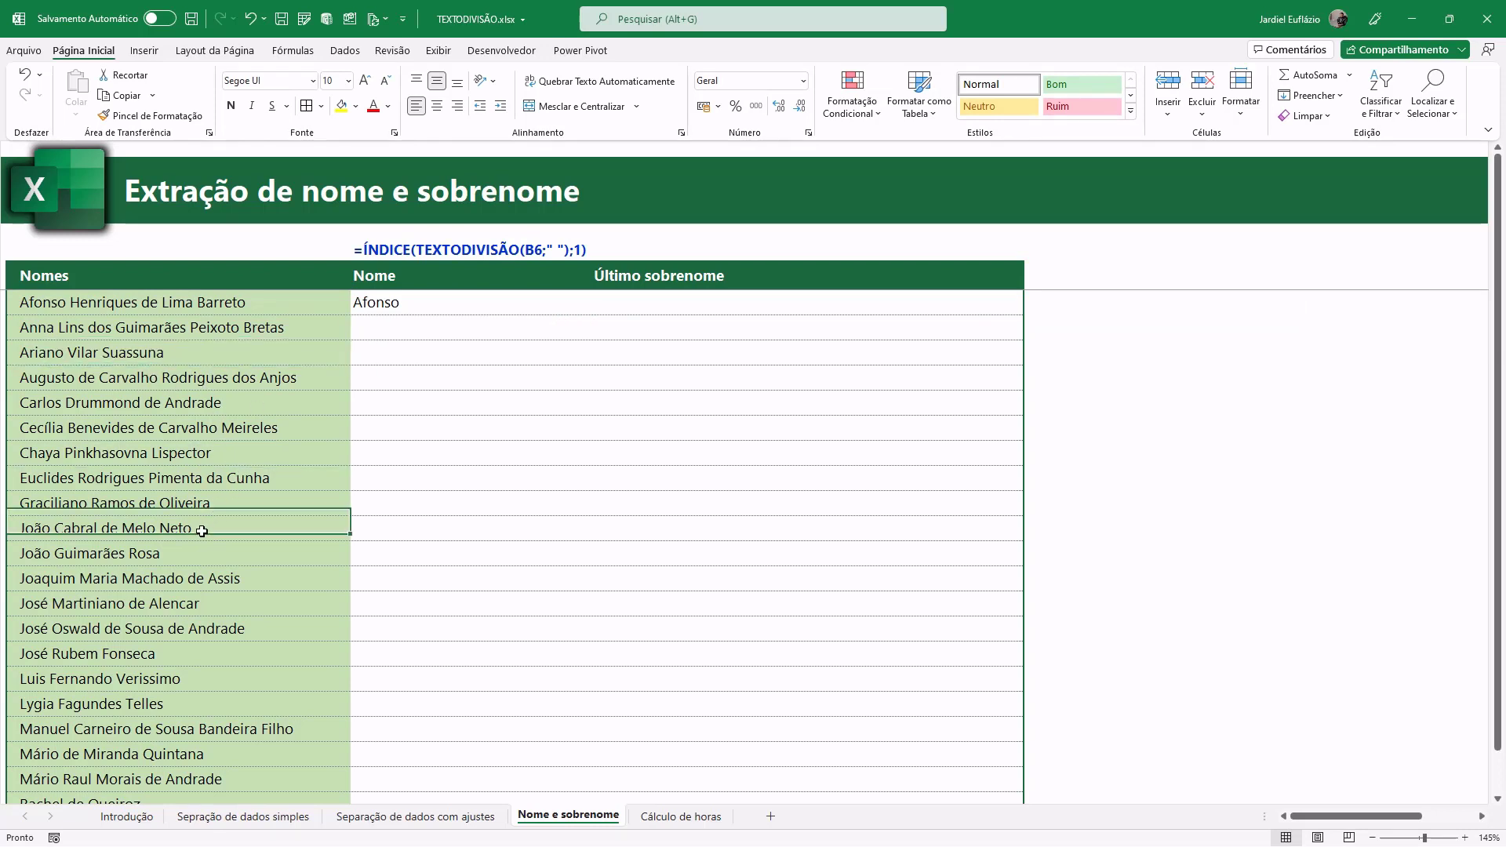
pyautogui.click(261, 578)
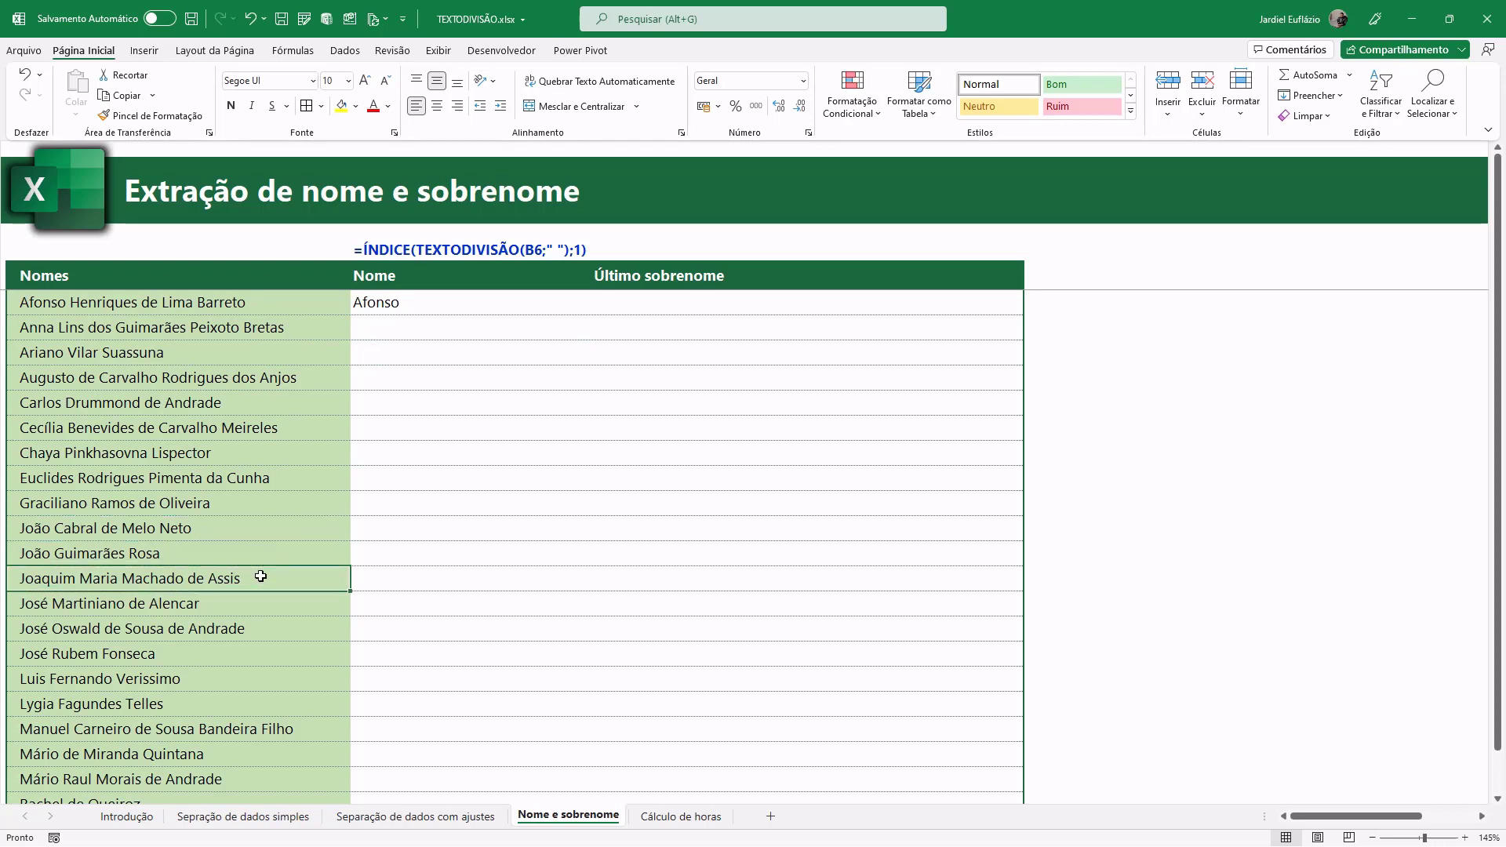
pyautogui.click(304, 727)
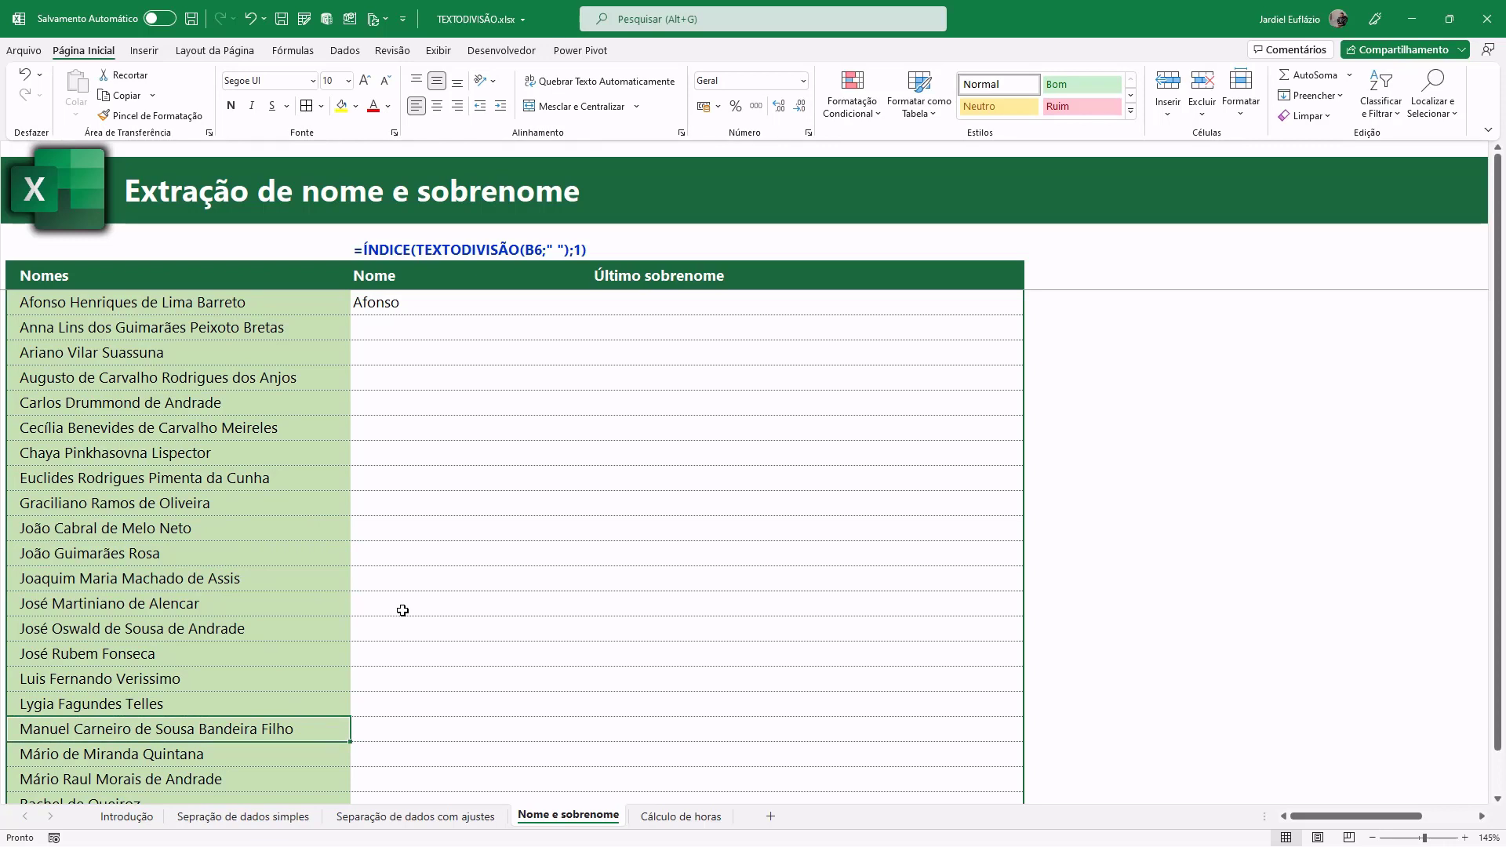
pyautogui.click(125, 380)
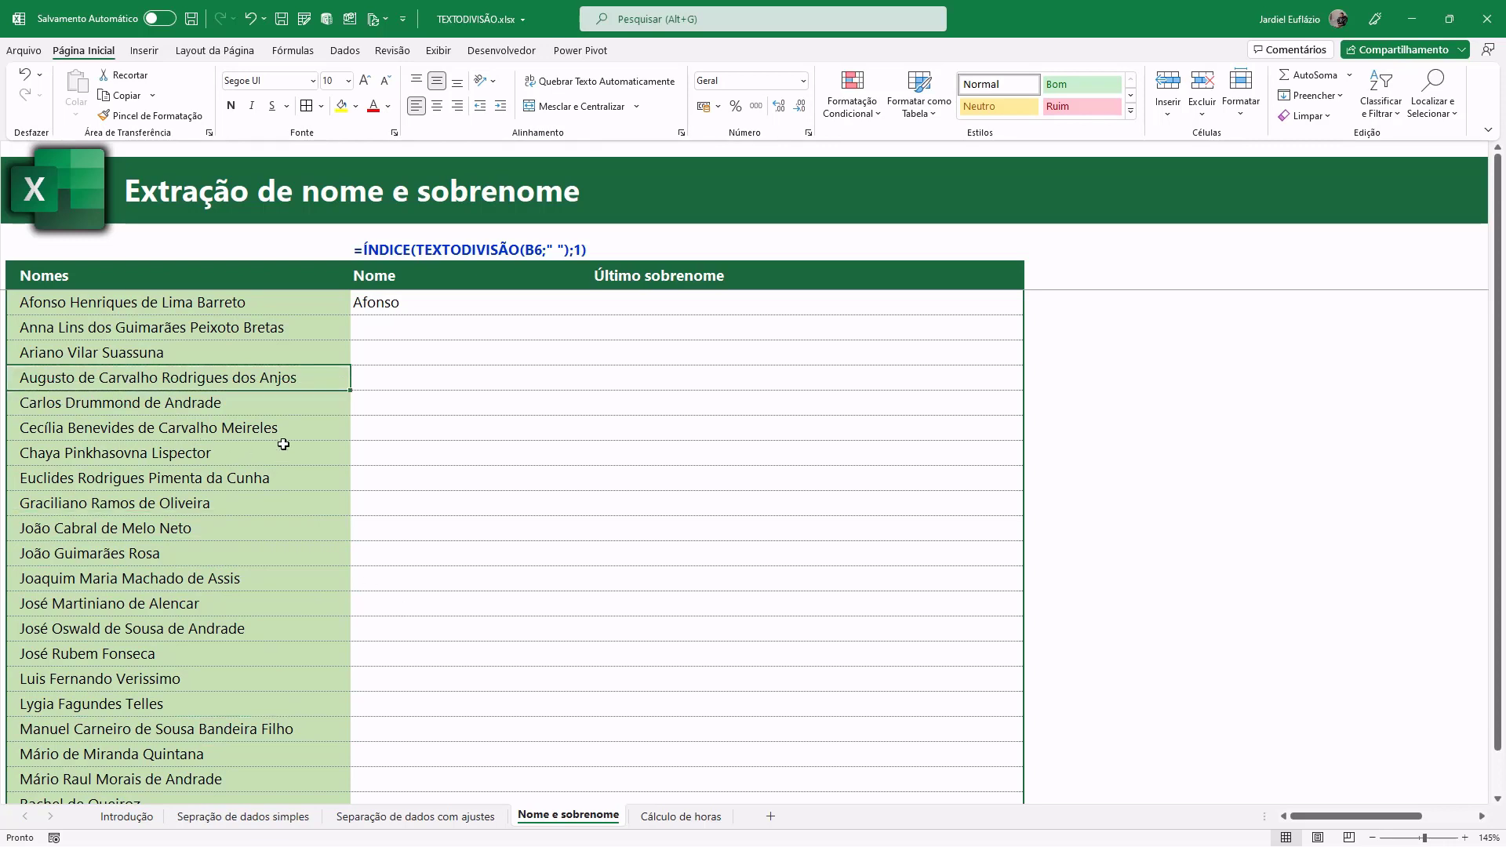
# Step: Copy the first-name formula and paste it as formulas down the whole Nome column
pyautogui.click(396, 310)
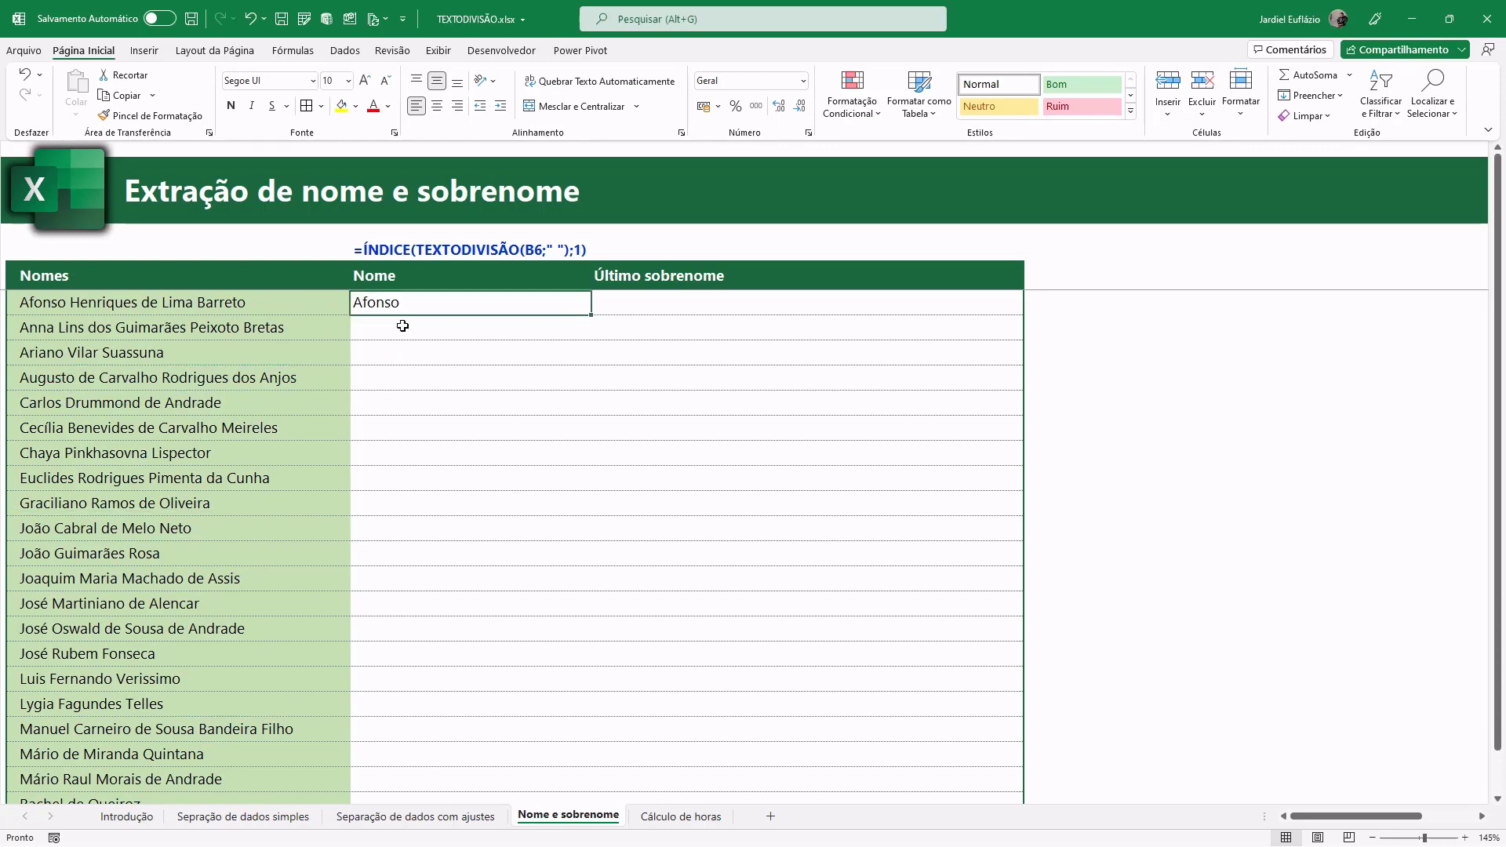
pyautogui.hotkey('ctrl', 'c')
pyautogui.scroll(-3, 478, 642)
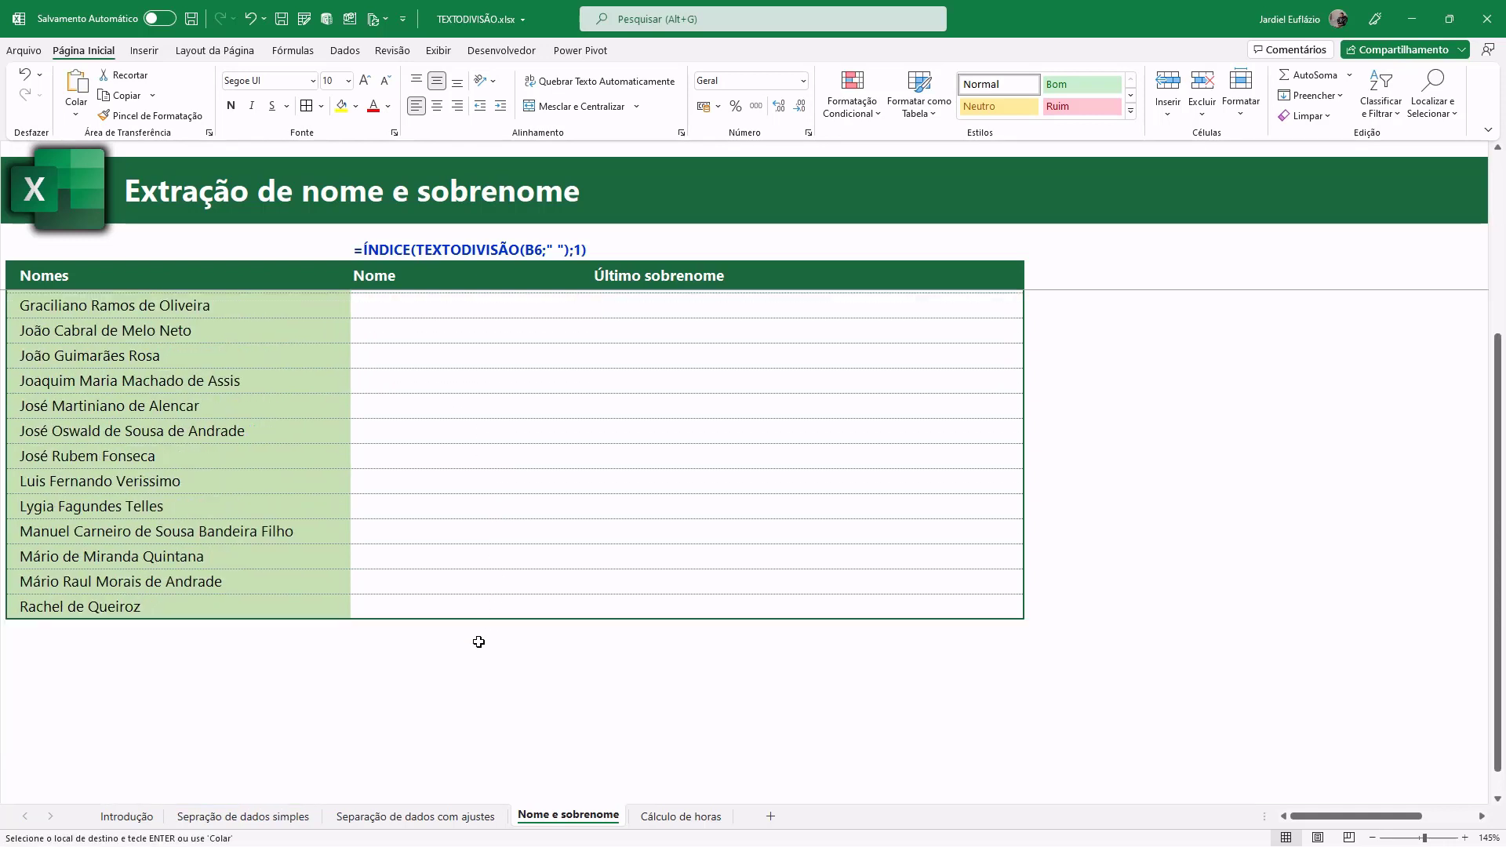
pyautogui.keyDown('shift'); pyautogui.click(413, 616); pyautogui.keyUp('shift')
pyautogui.rightClick(412, 616)
pyautogui.click(497, 167)
pyautogui.scroll(1, 578, 554)
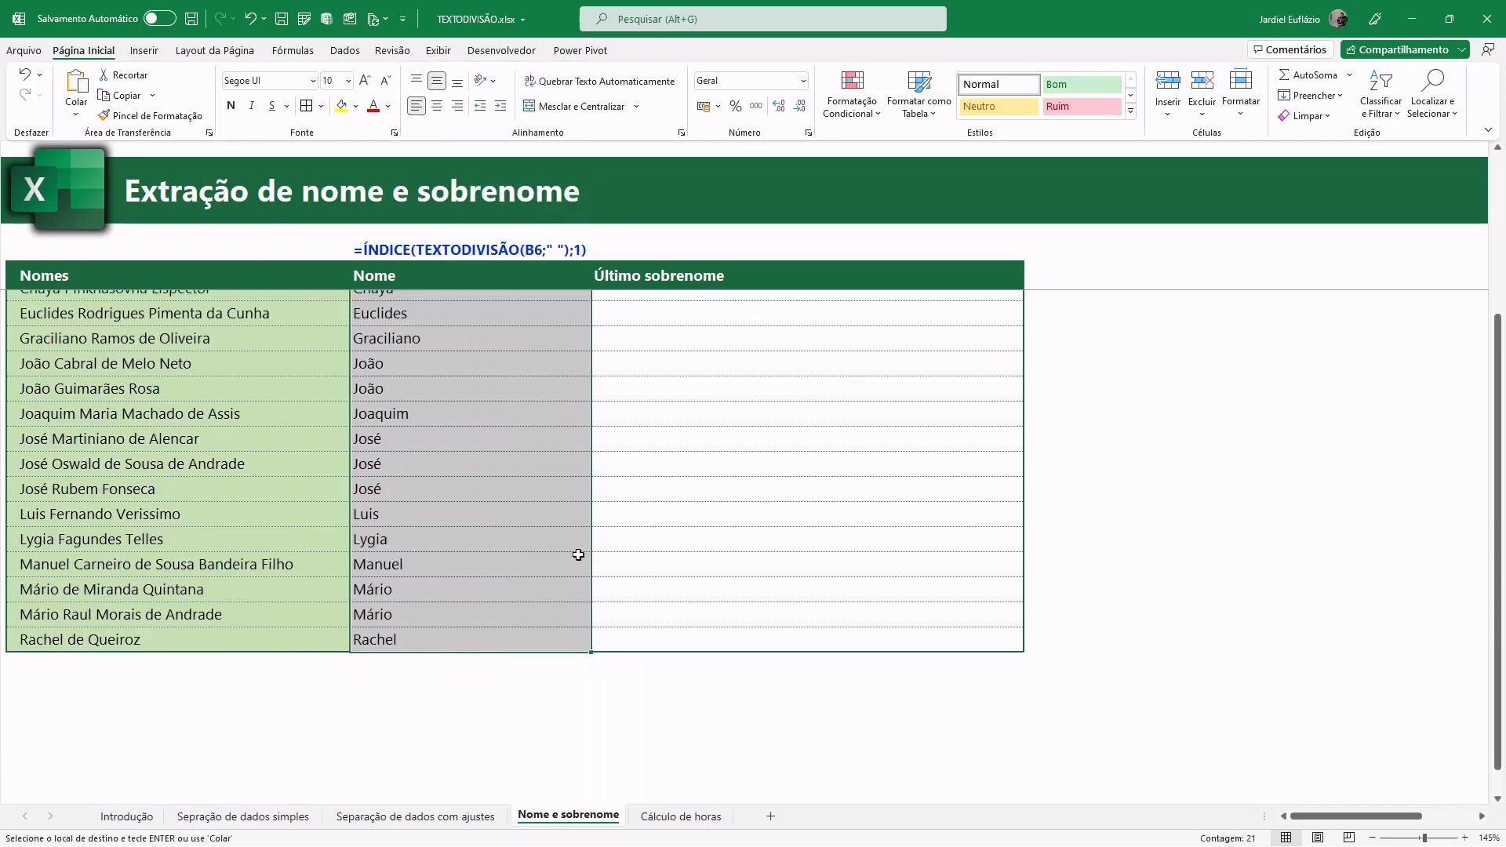
pyautogui.scroll(3, 578, 555)
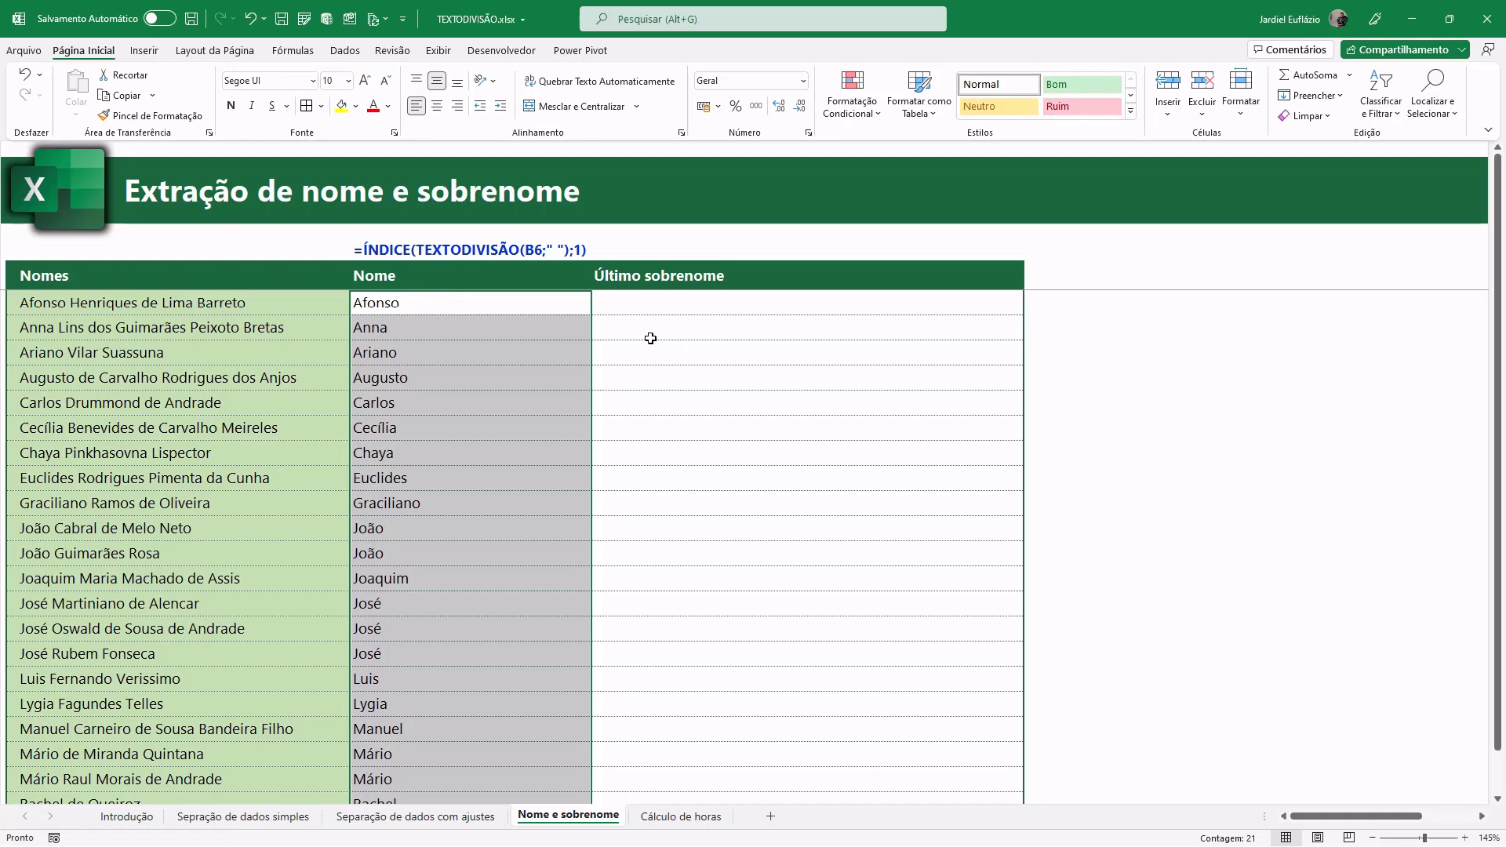
pyautogui.click(1082, 346)
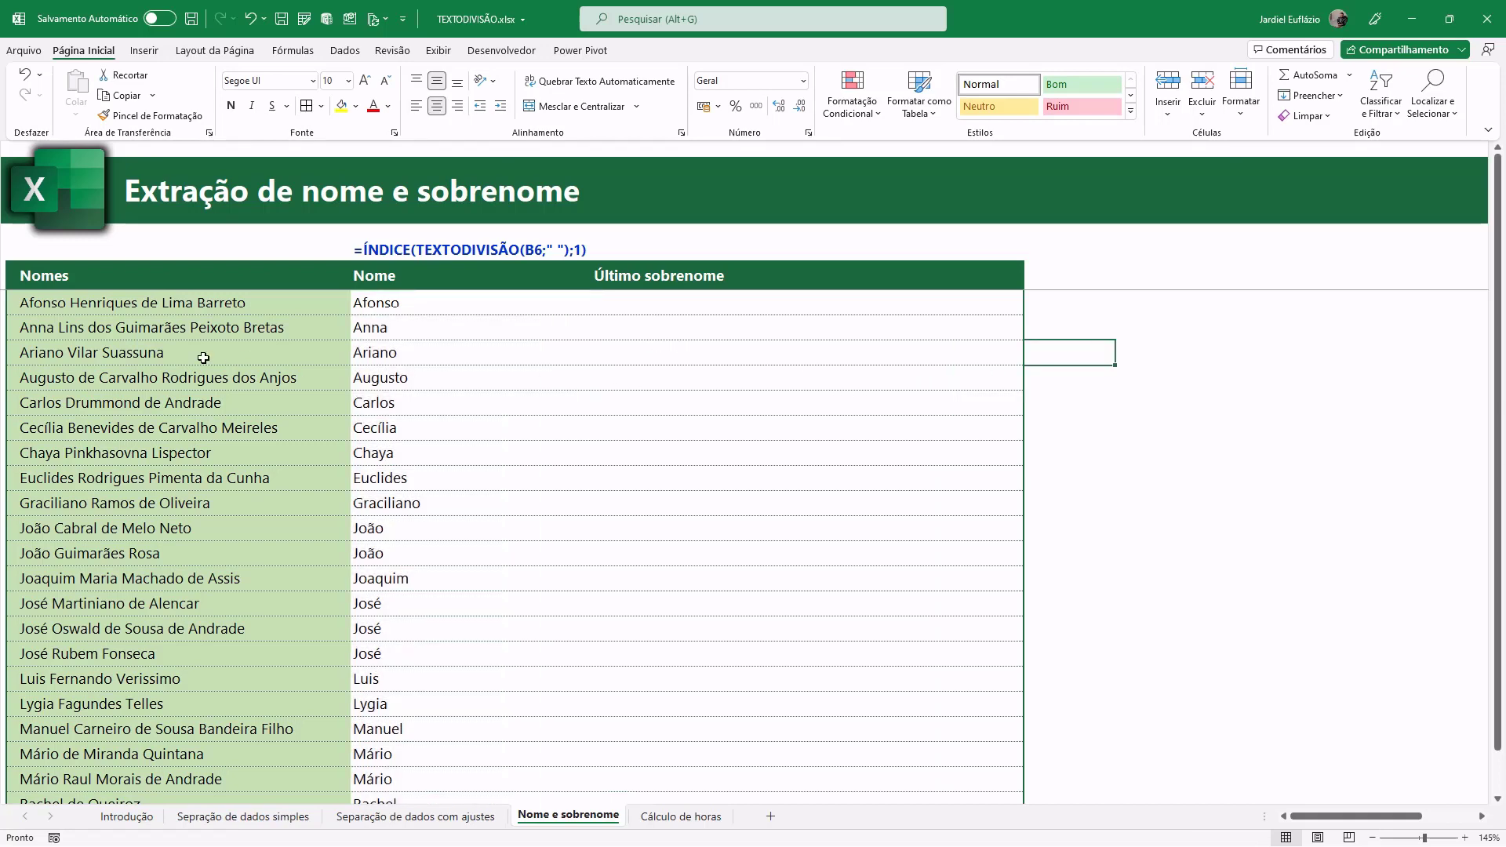
pyautogui.click(647, 360)
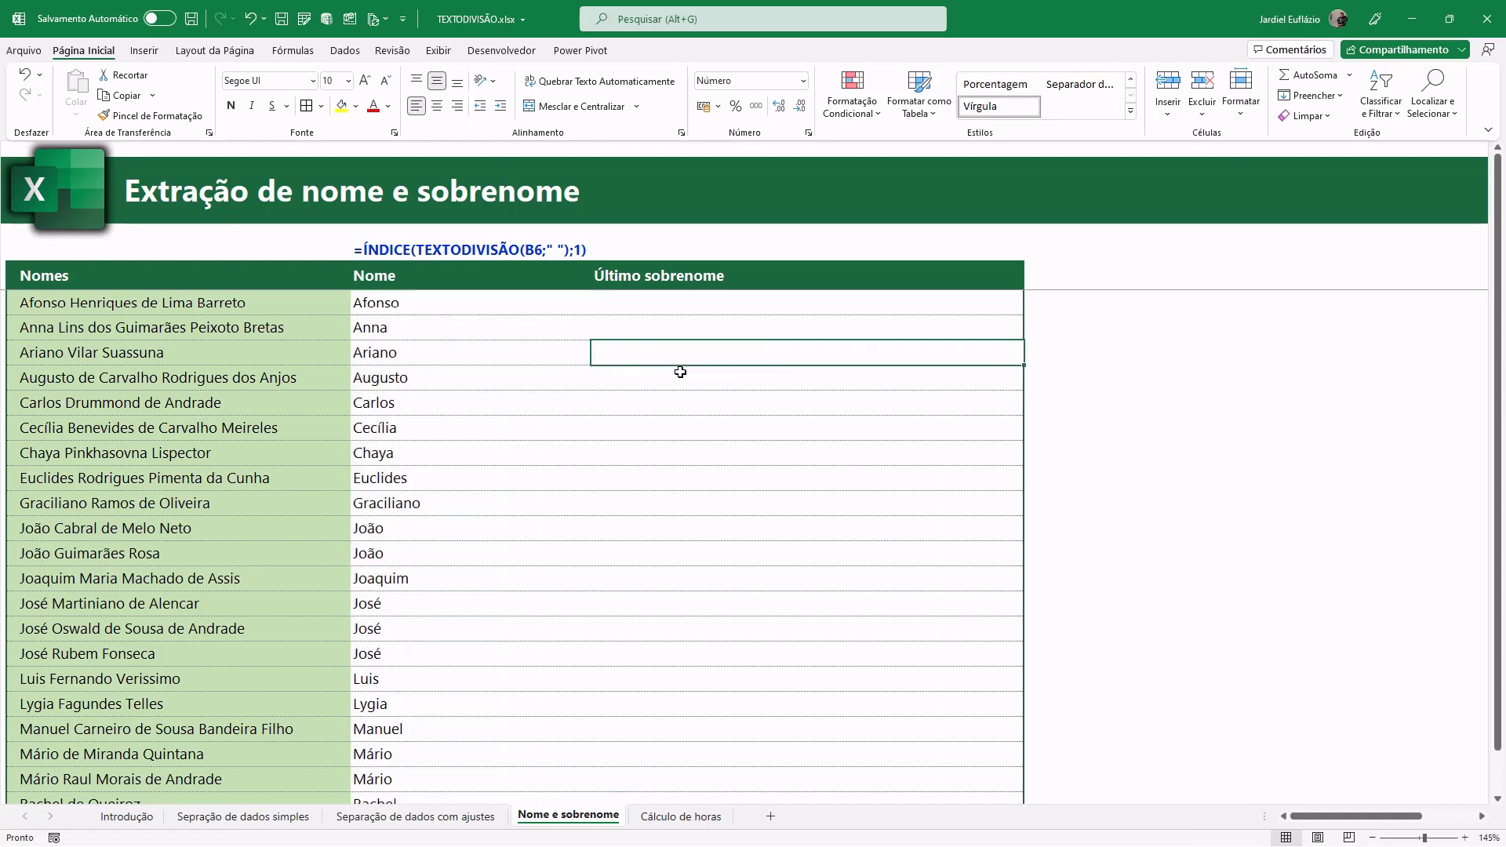
pyautogui.click(601, 293)
pyautogui.write('=esq')
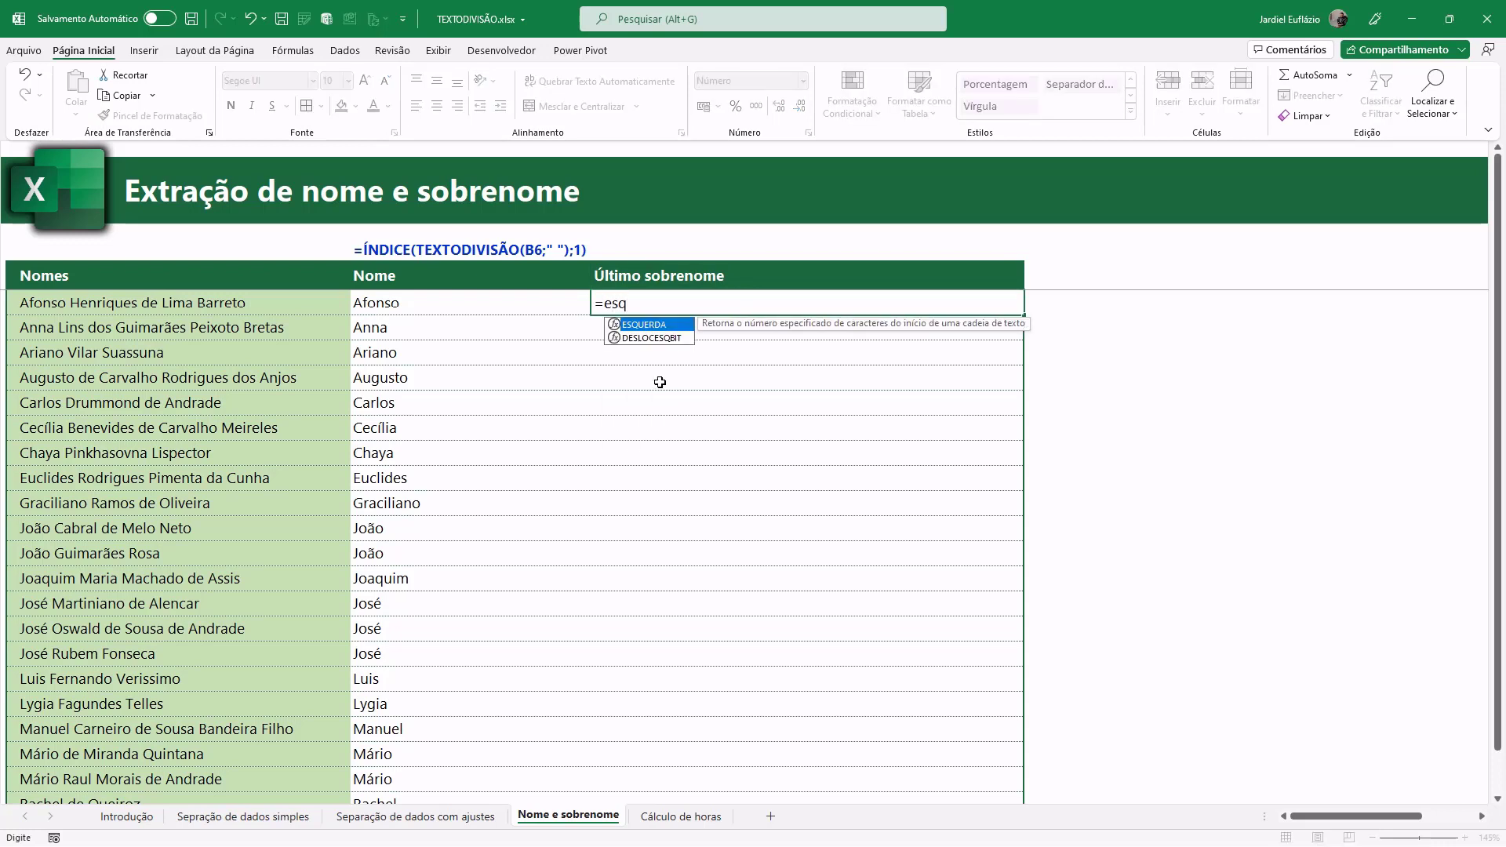
pyautogui.press('Tab')
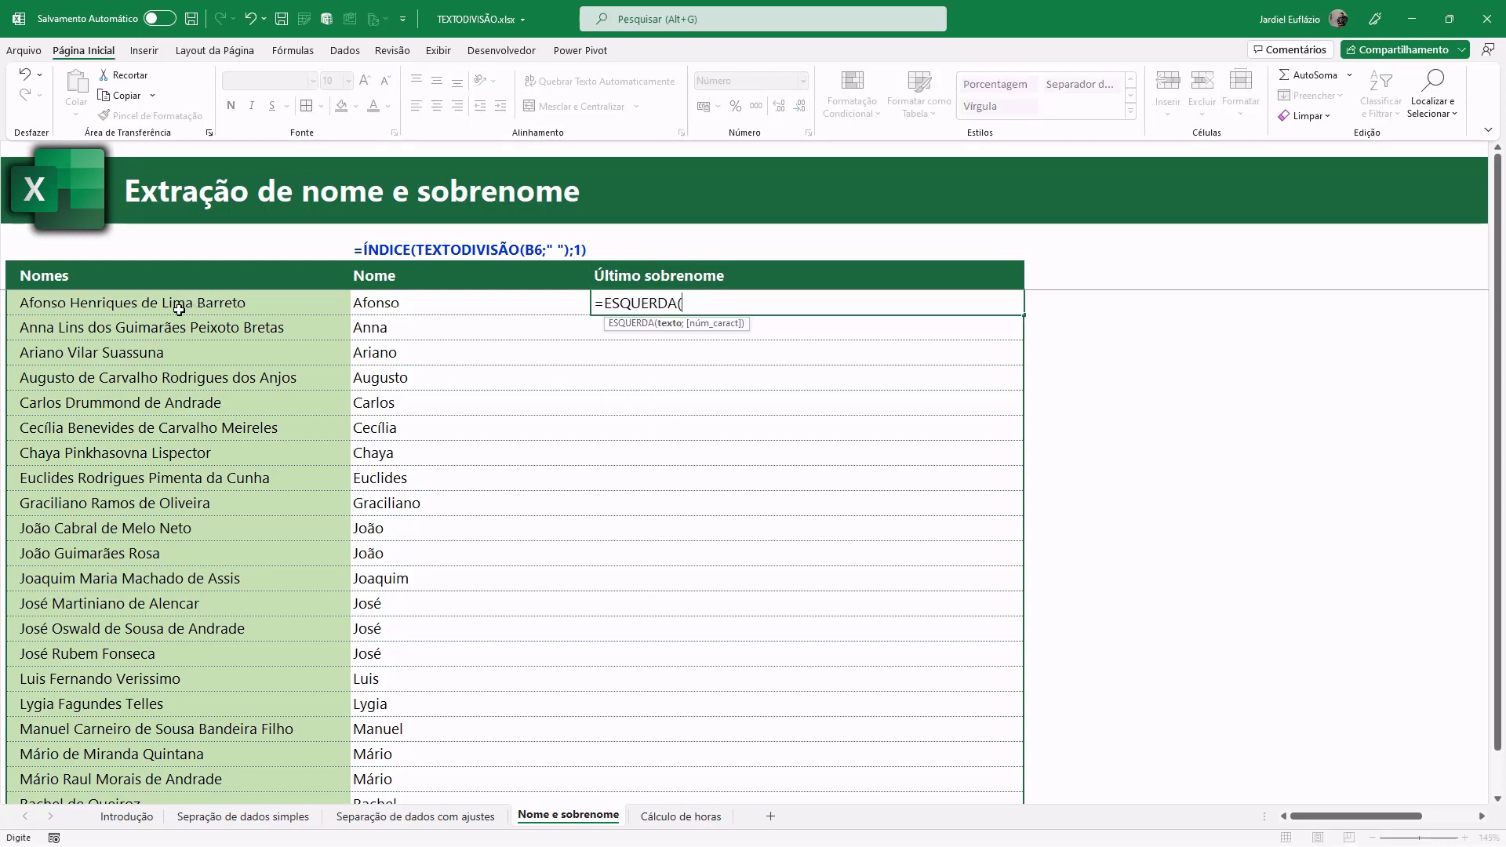
pyautogui.click(179, 310)
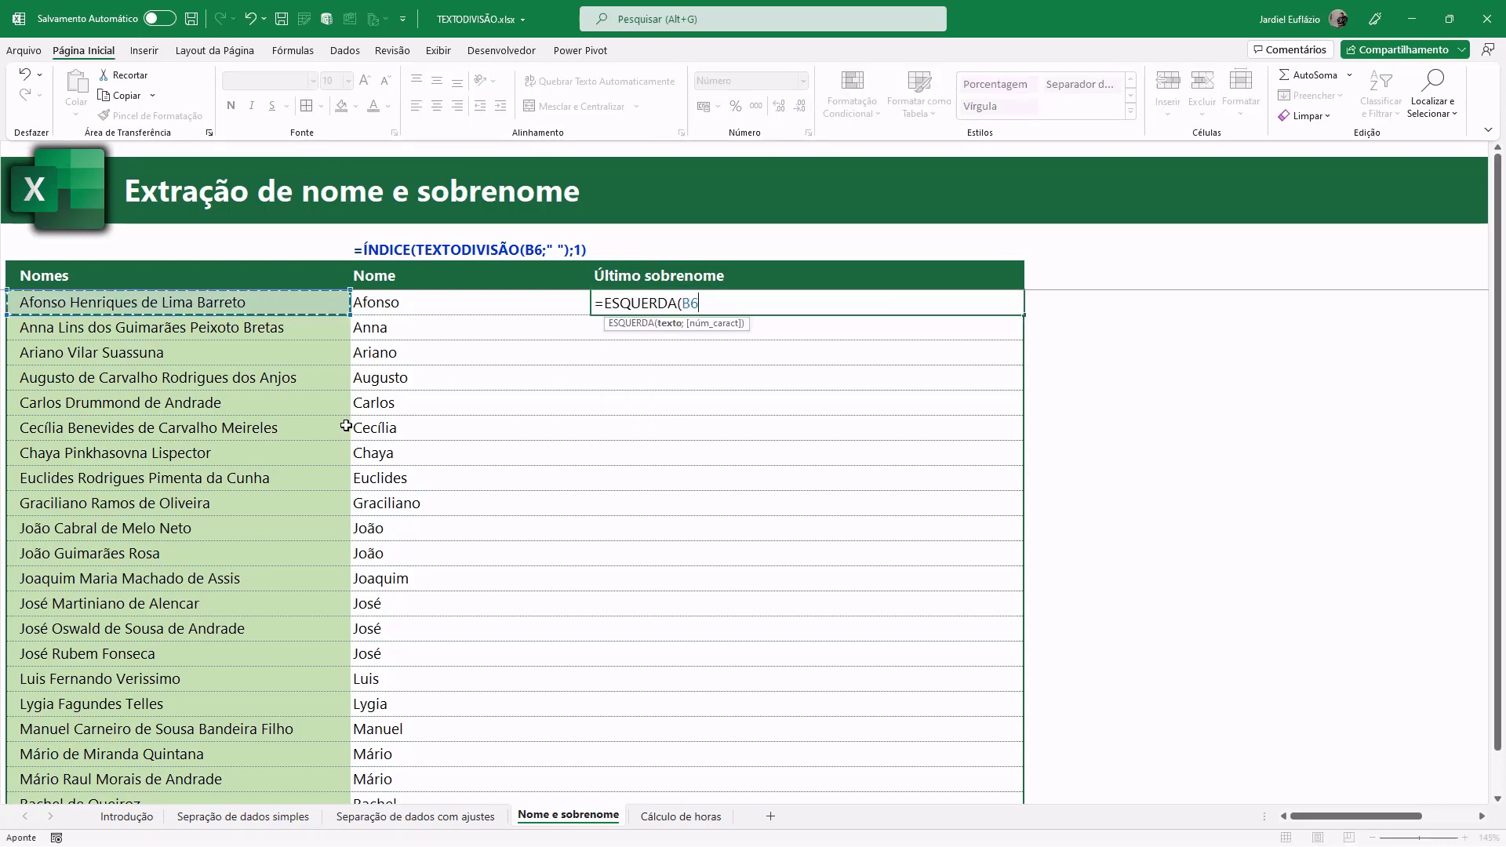
pyautogui.write(';')
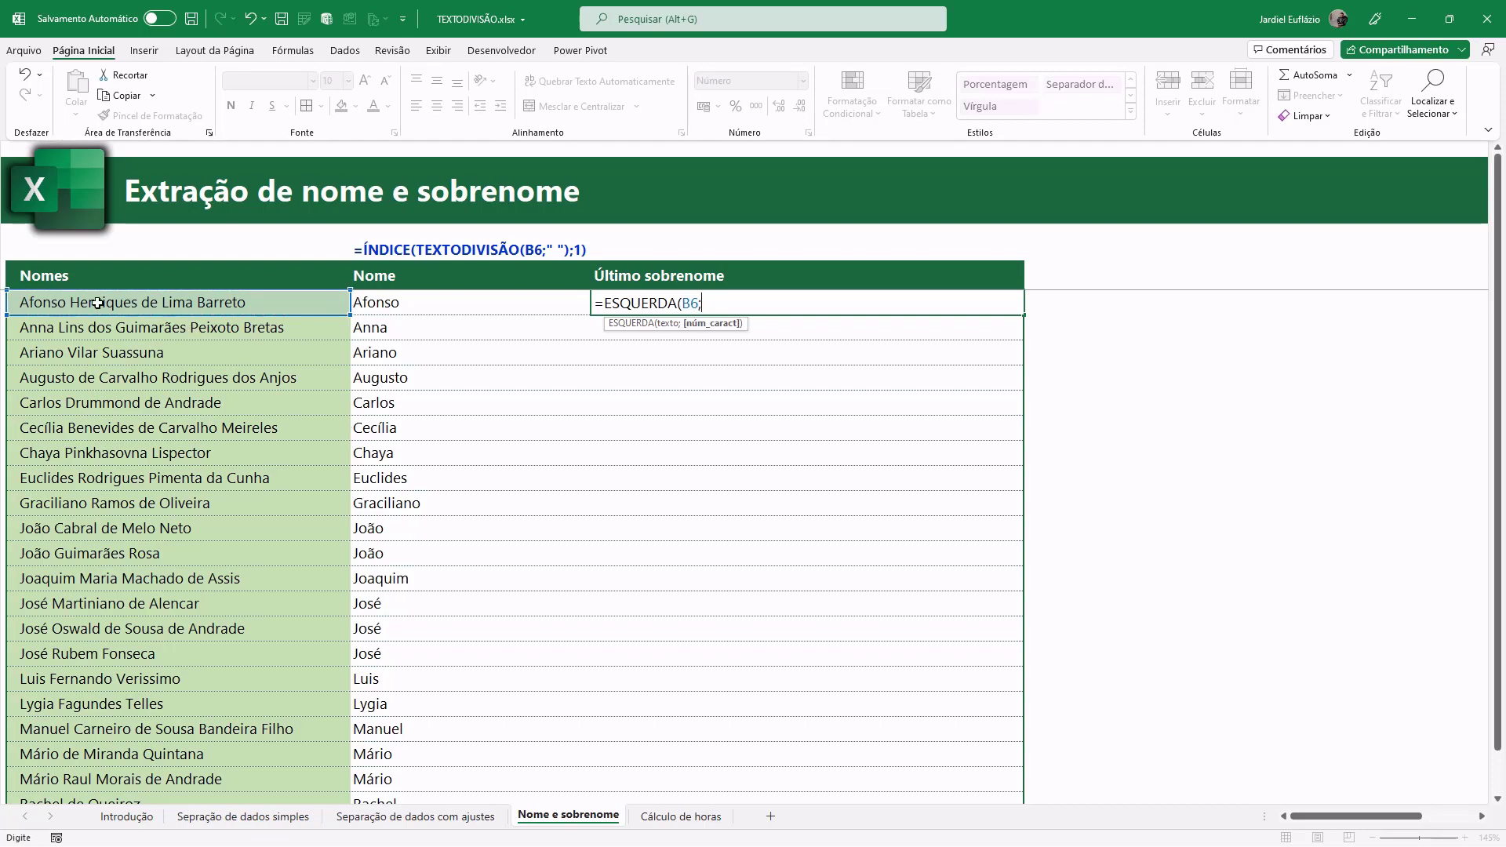
pyautogui.write('LOCALIZAR')
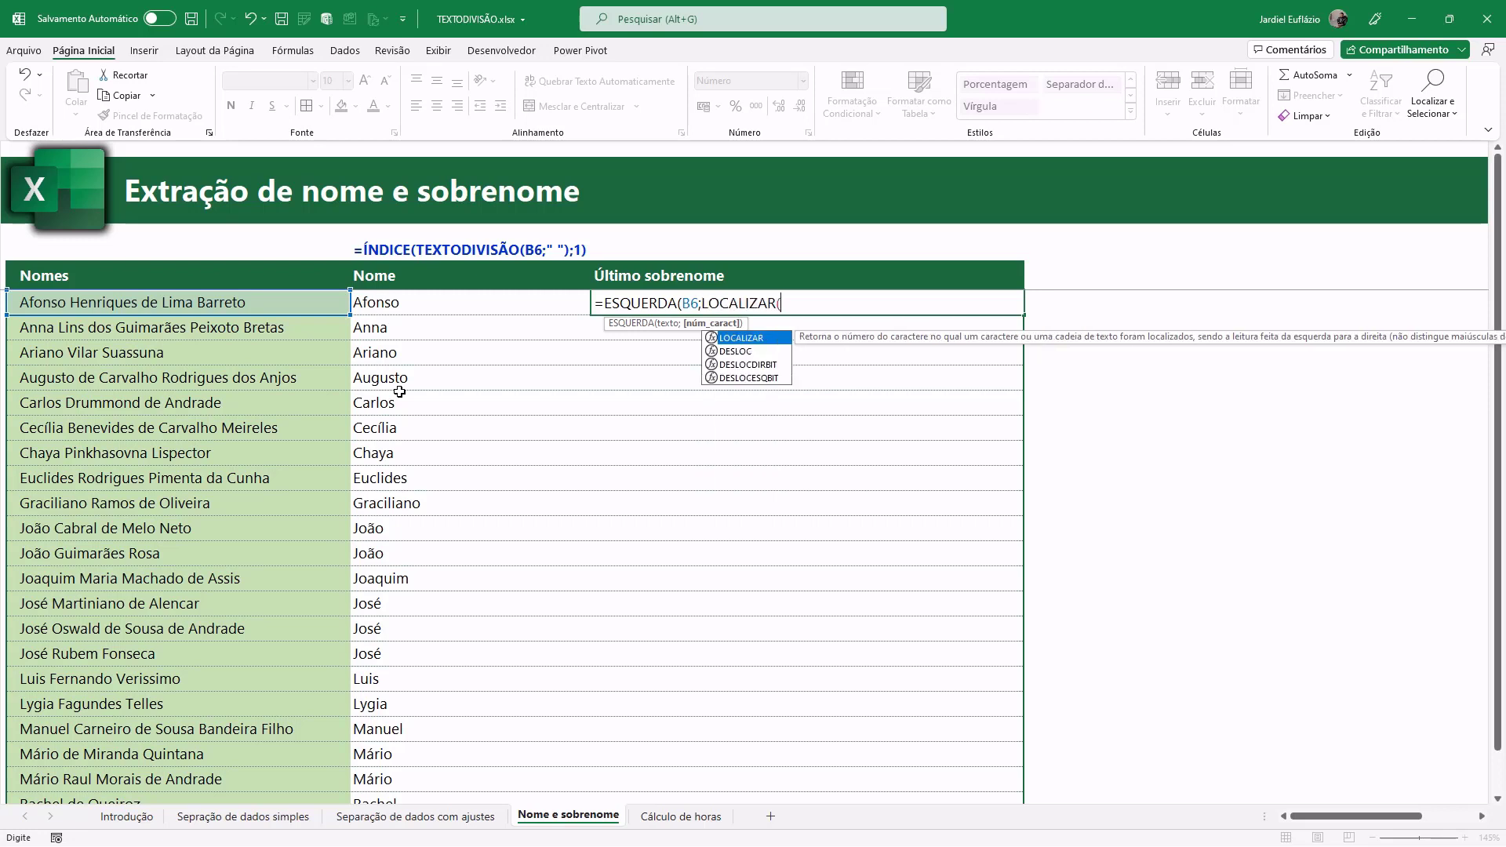
pyautogui.write('(" ";')
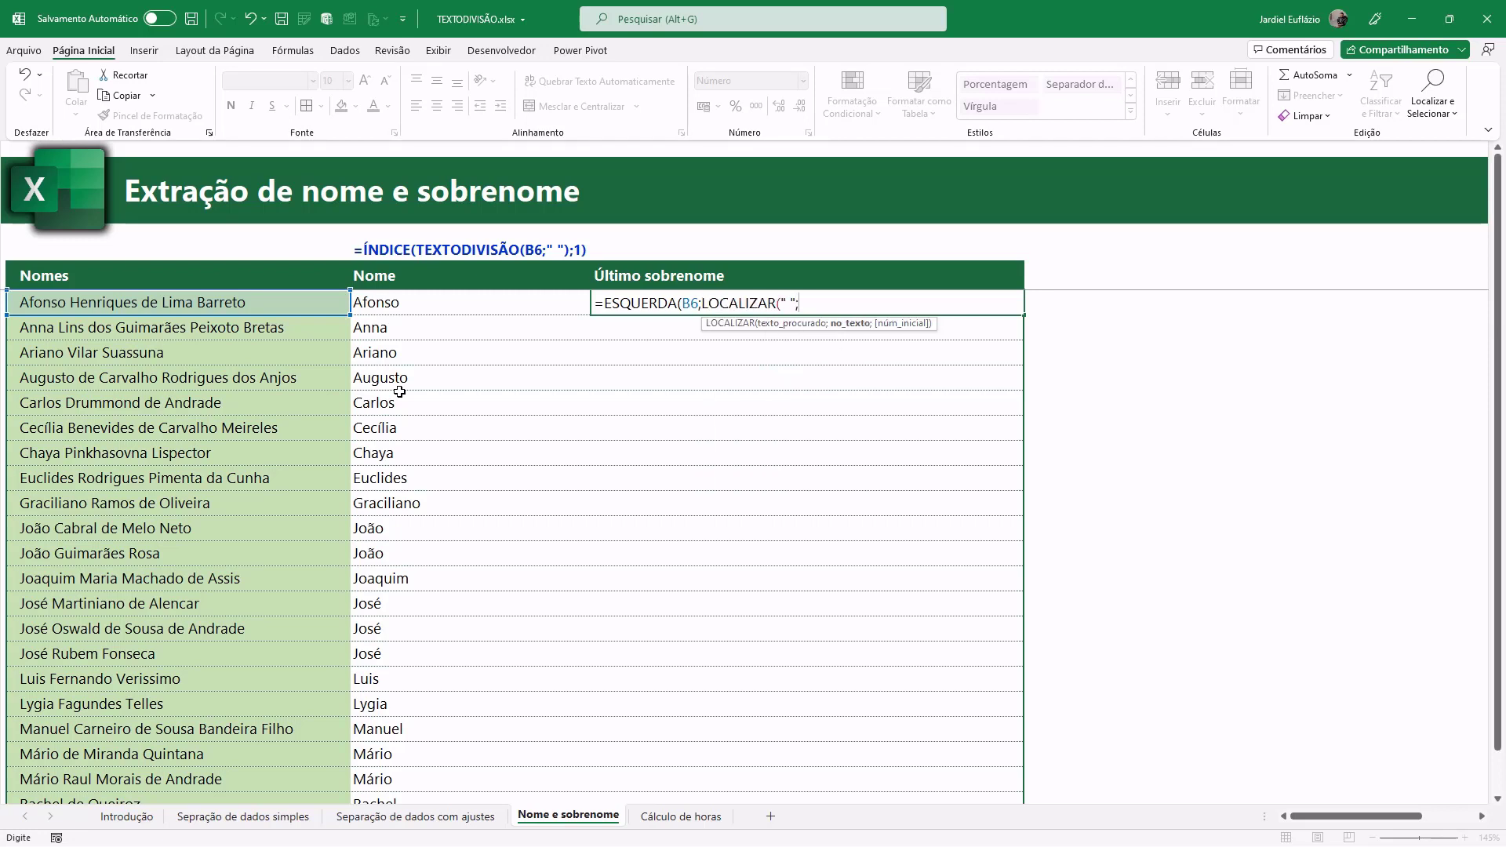
pyautogui.click(189, 301)
pyautogui.write(')-1')
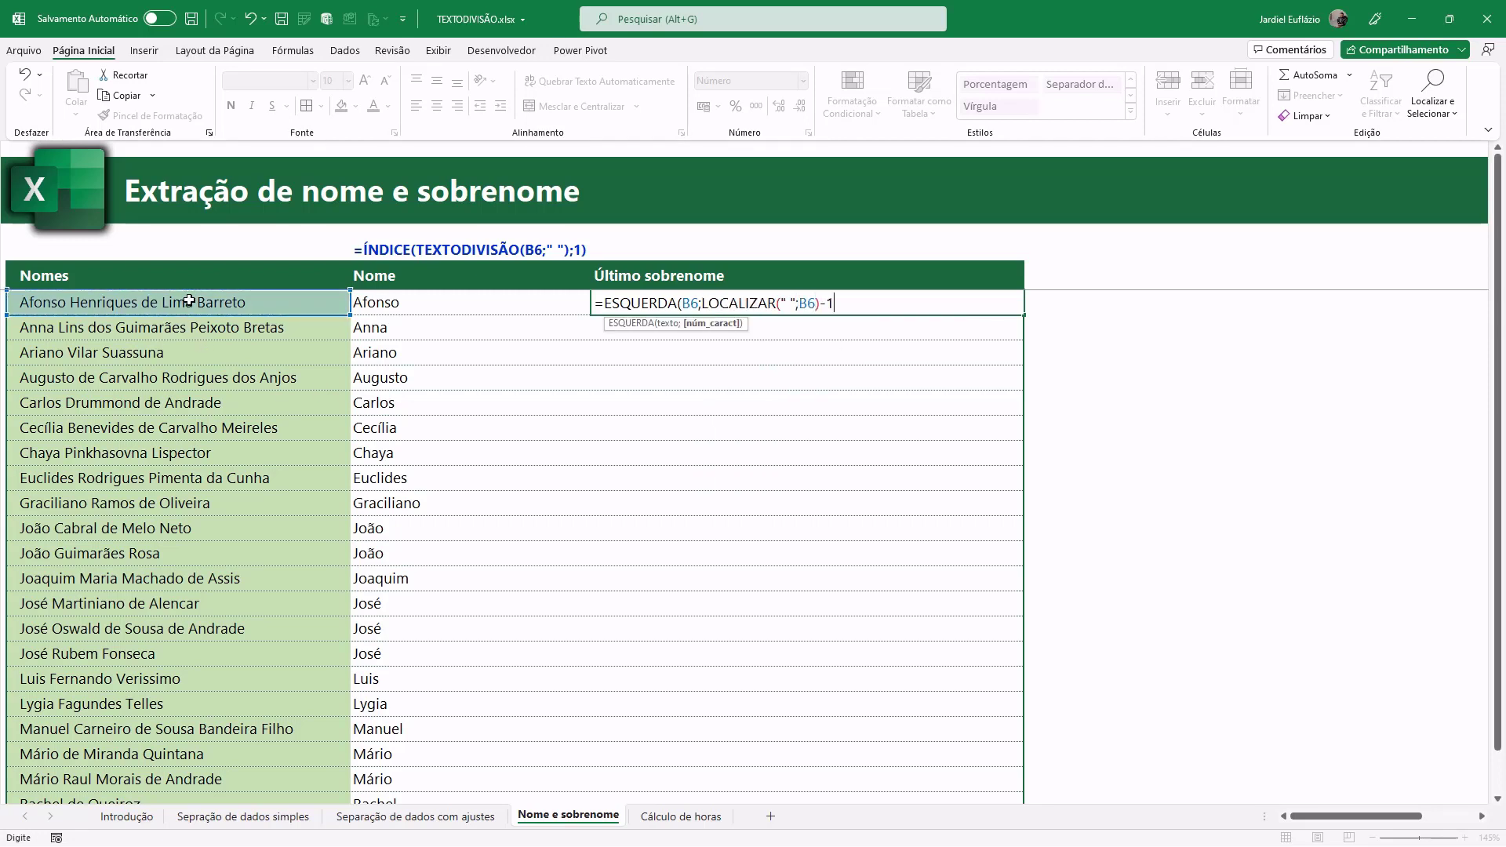
pyautogui.press('Return')
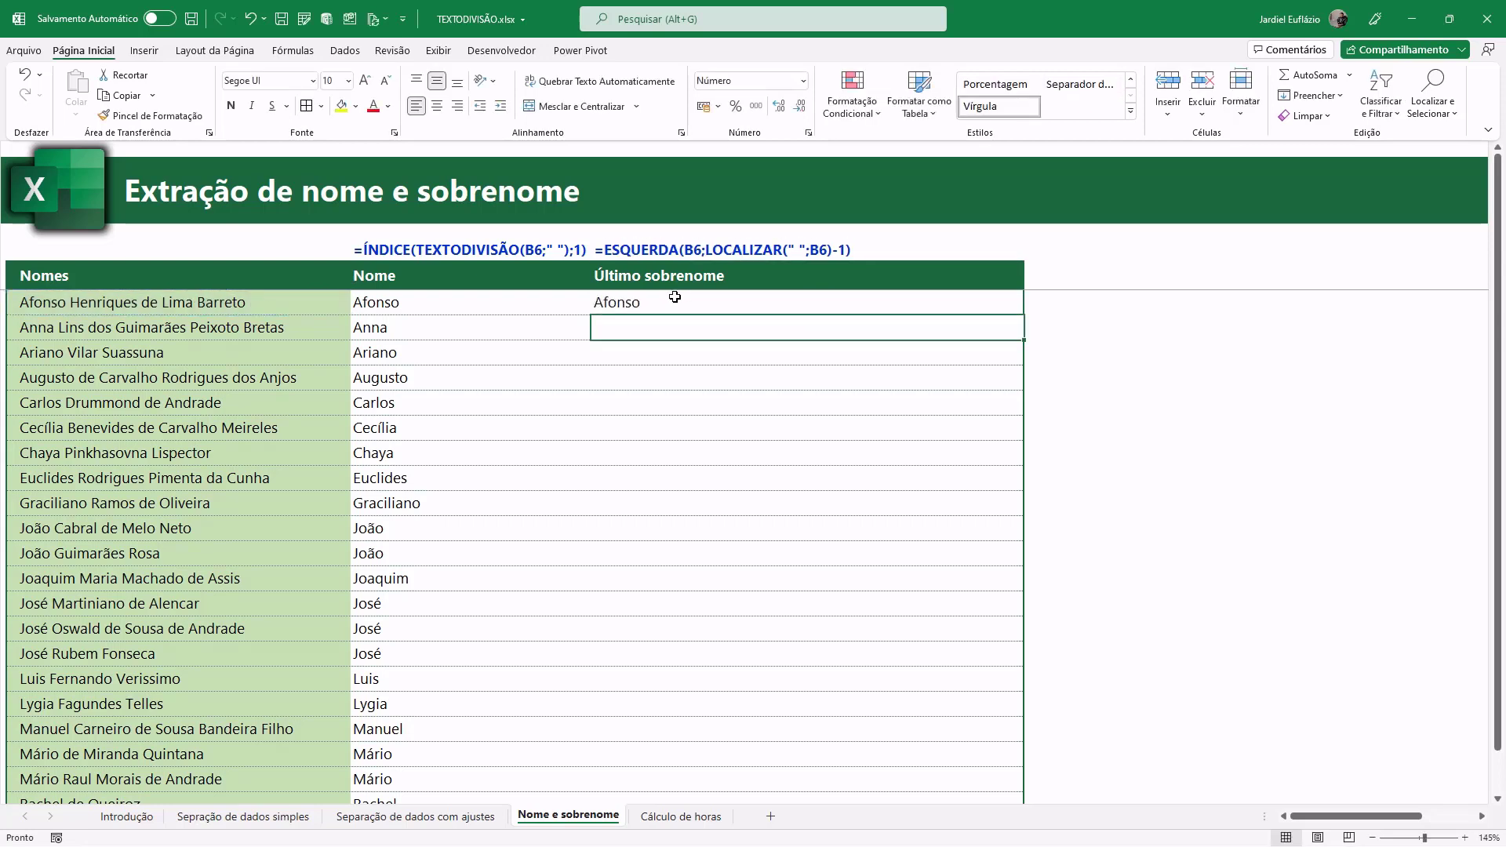
pyautogui.click(678, 302)
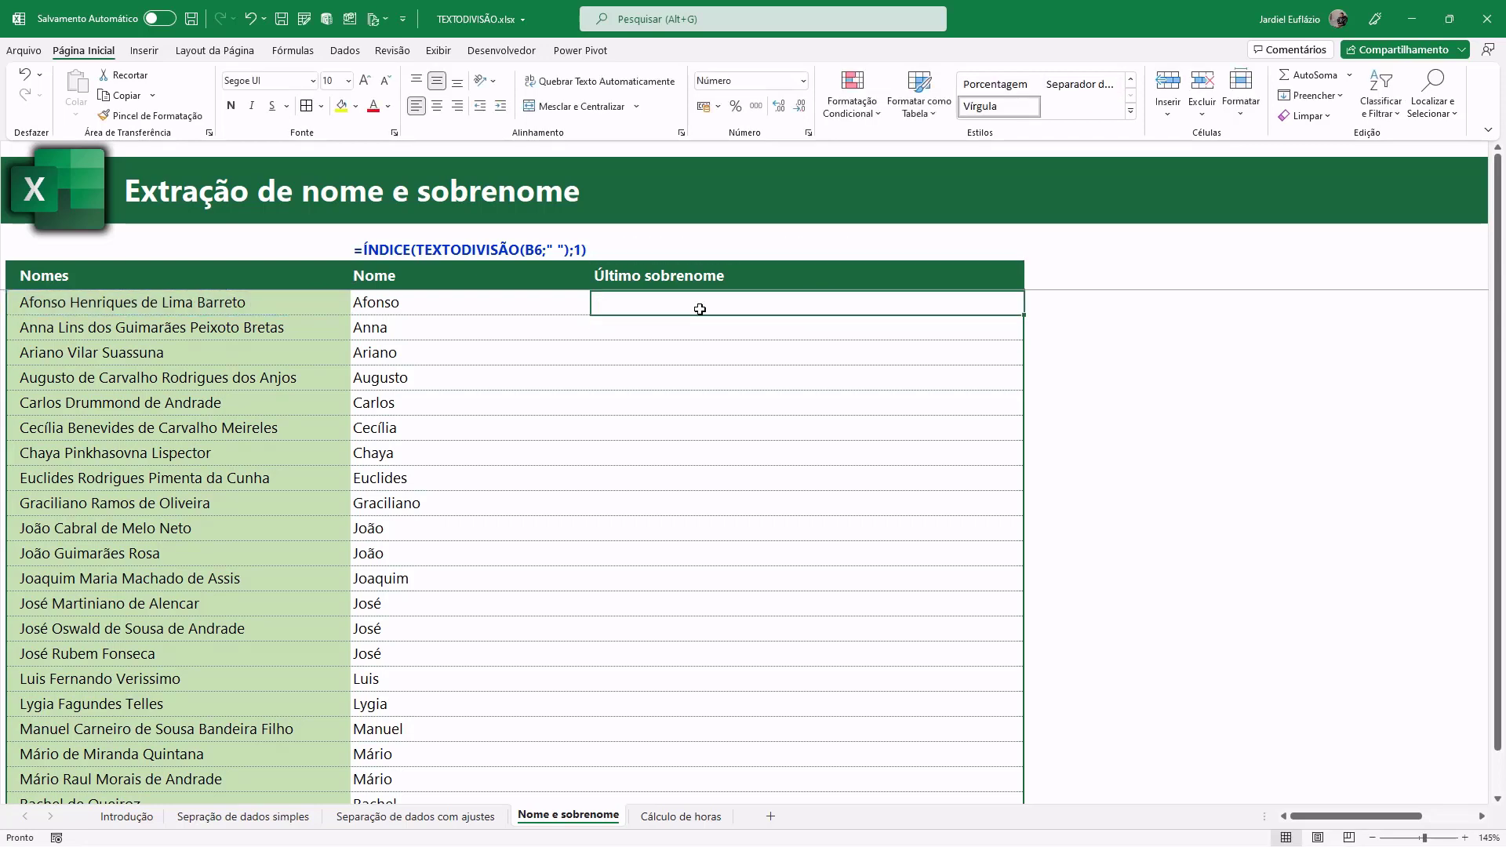
# Step: Inspect the C6 first-name formula, then enter =TEXTODIVISÃO(B6;" ") in D6
pyautogui.doubleClick(447, 302)
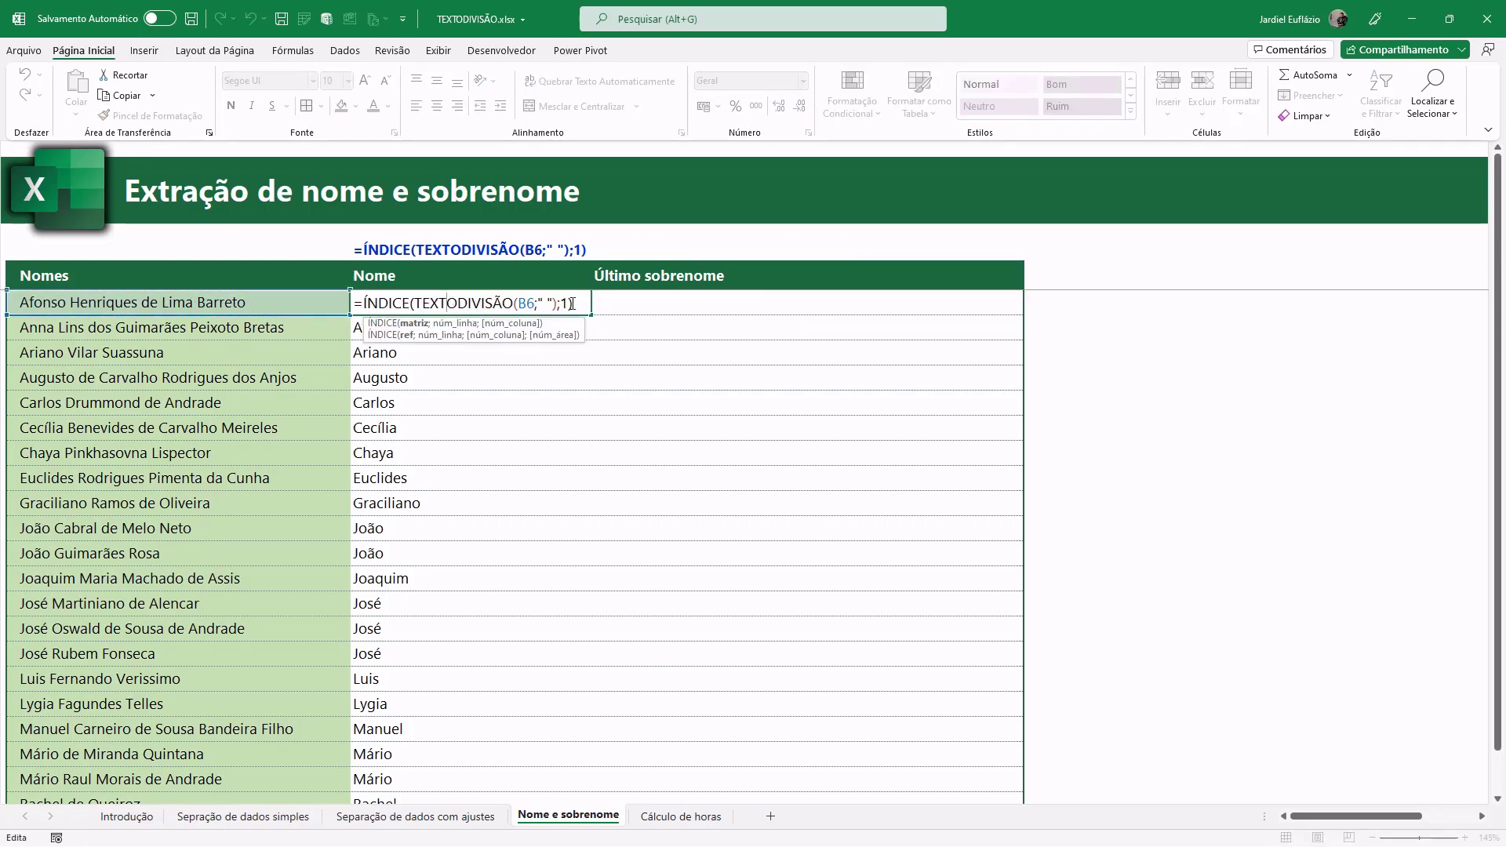
pyautogui.click(643, 304)
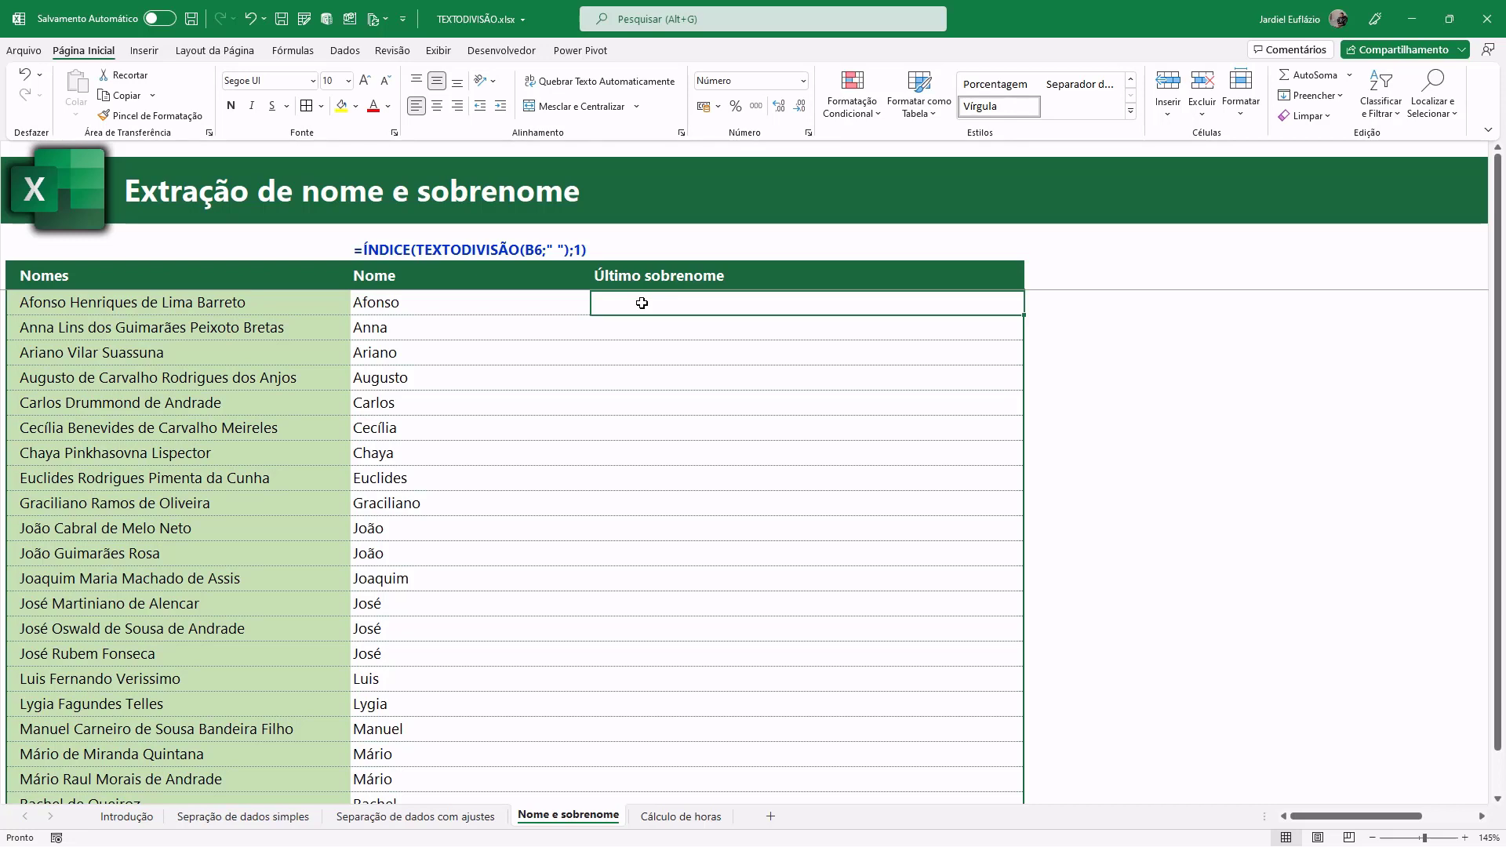
pyautogui.write('=tex')
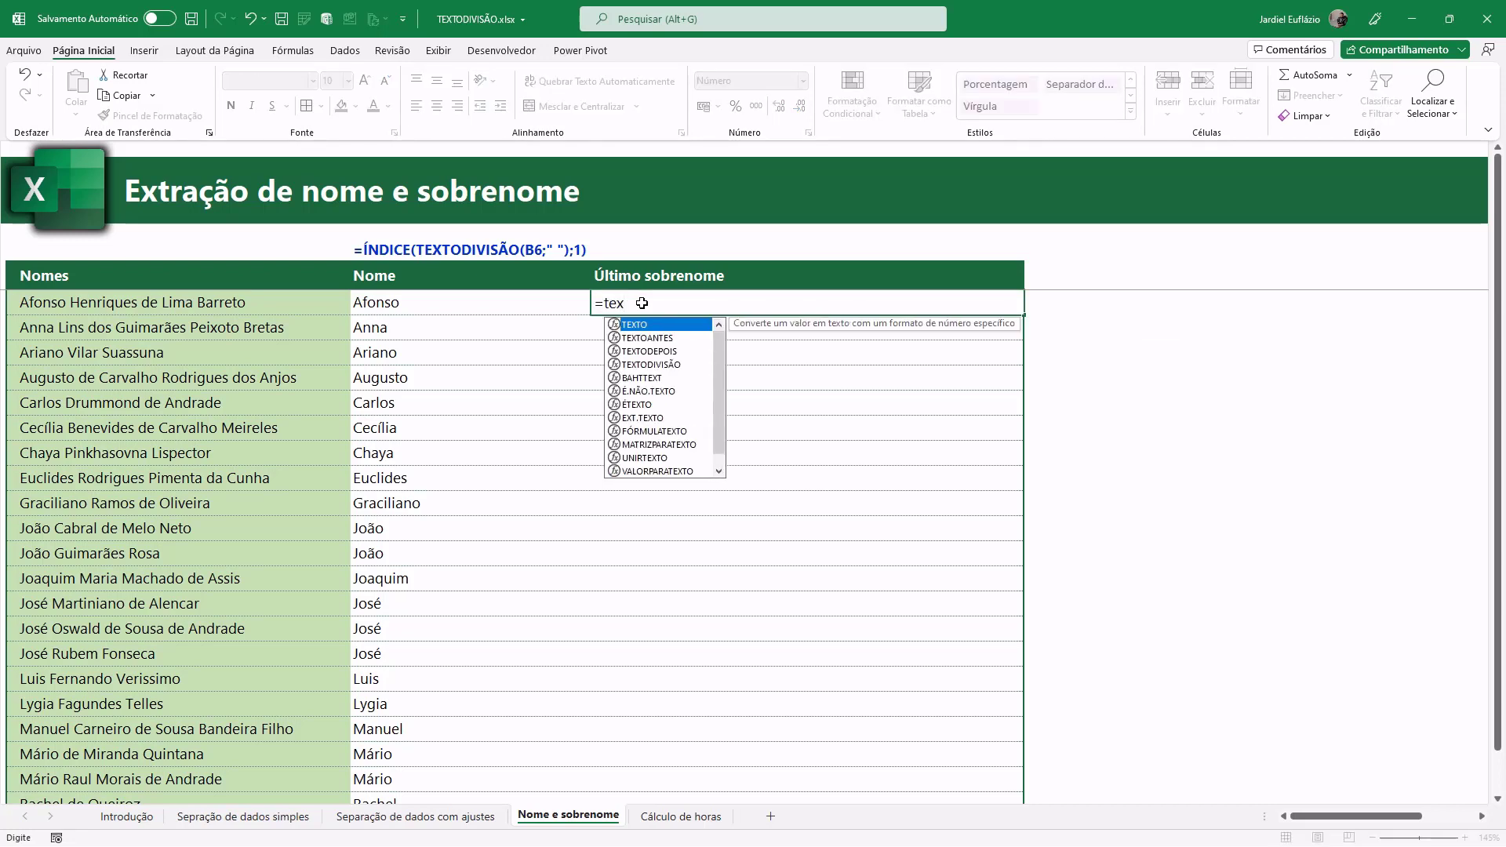
pyautogui.press('Down')
pyautogui.press('Down')
pyautogui.press('Down')
pyautogui.press('Tab')
pyautogui.click(307, 308)
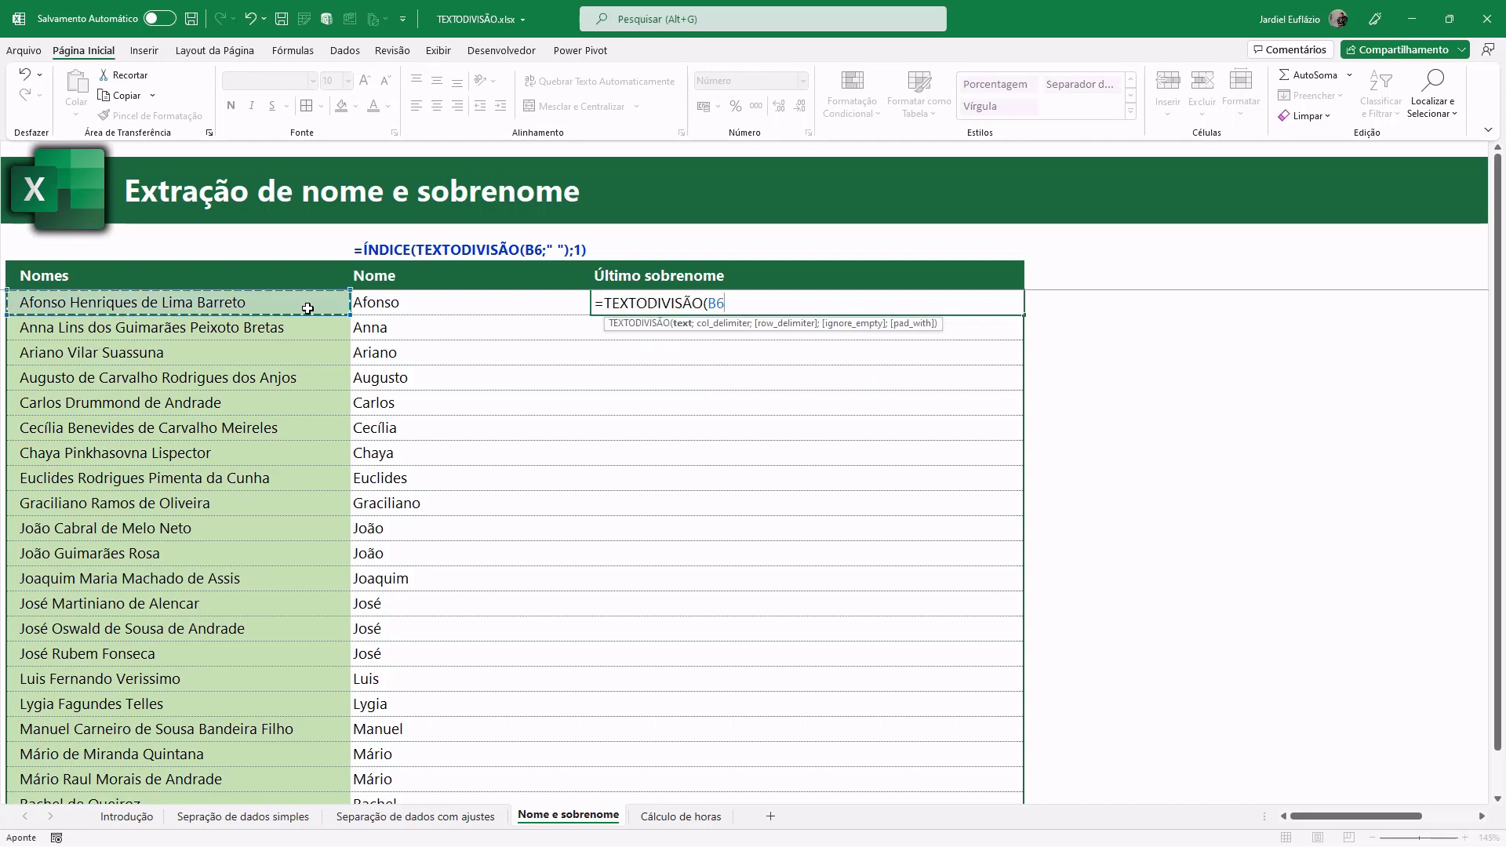
pyautogui.write(';"')
pyautogui.press('Return')
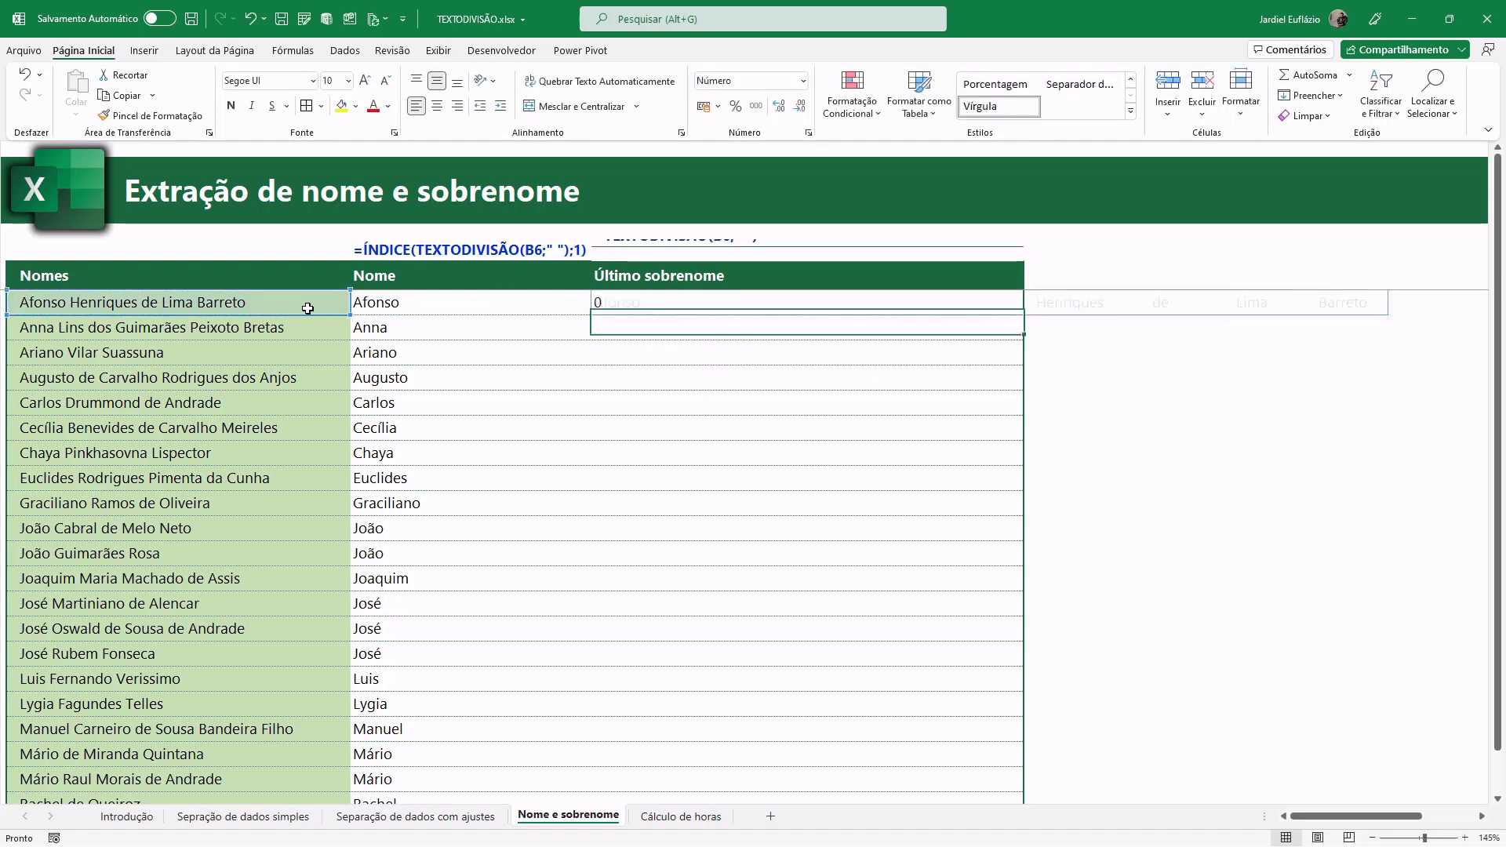
pyautogui.scroll(-1, 594, 399)
pyautogui.scroll(1, 595, 400)
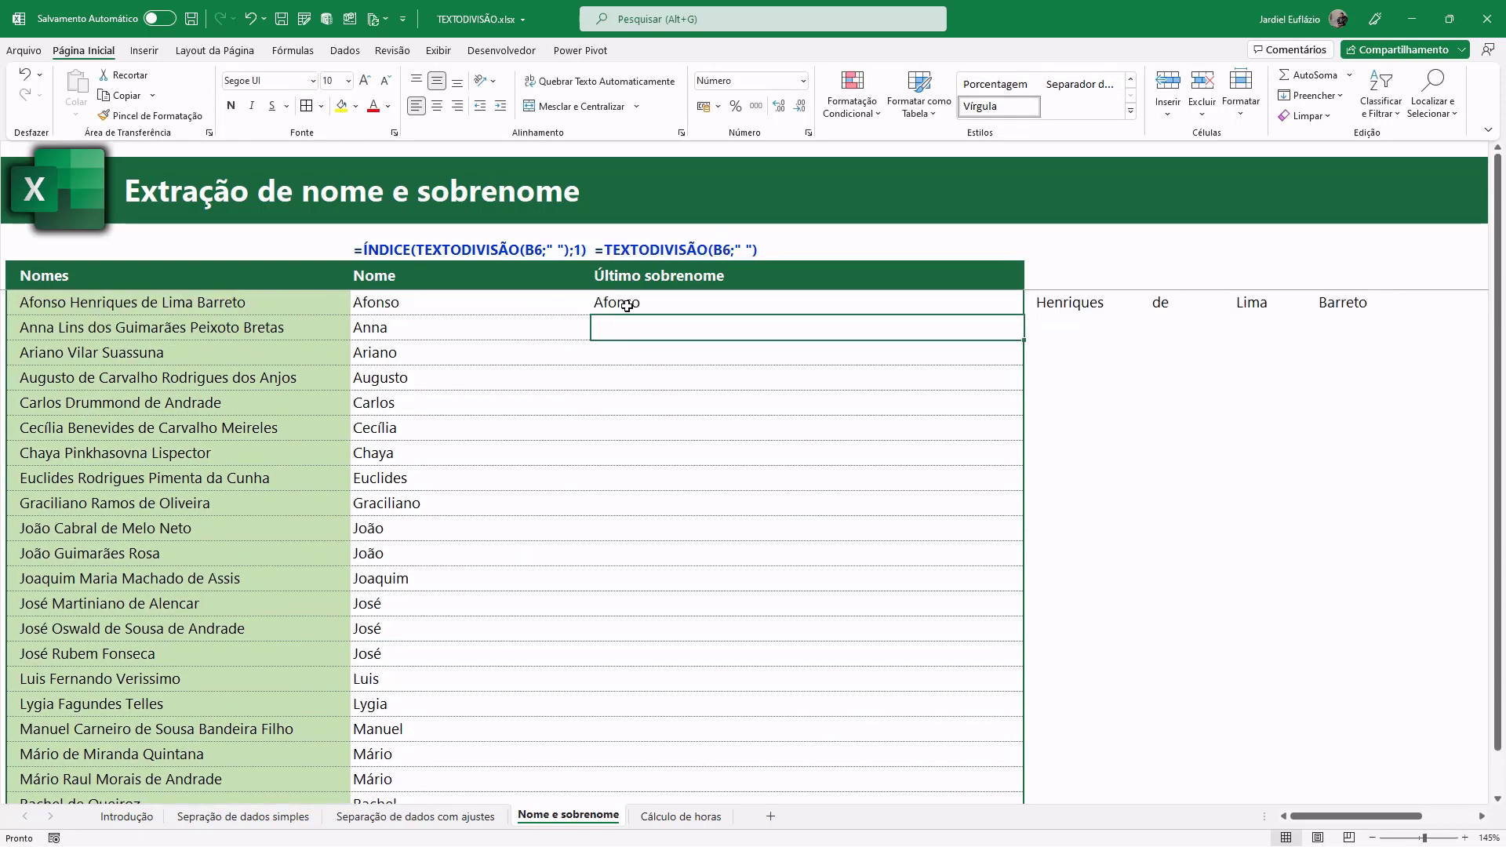
pyautogui.press('Up')
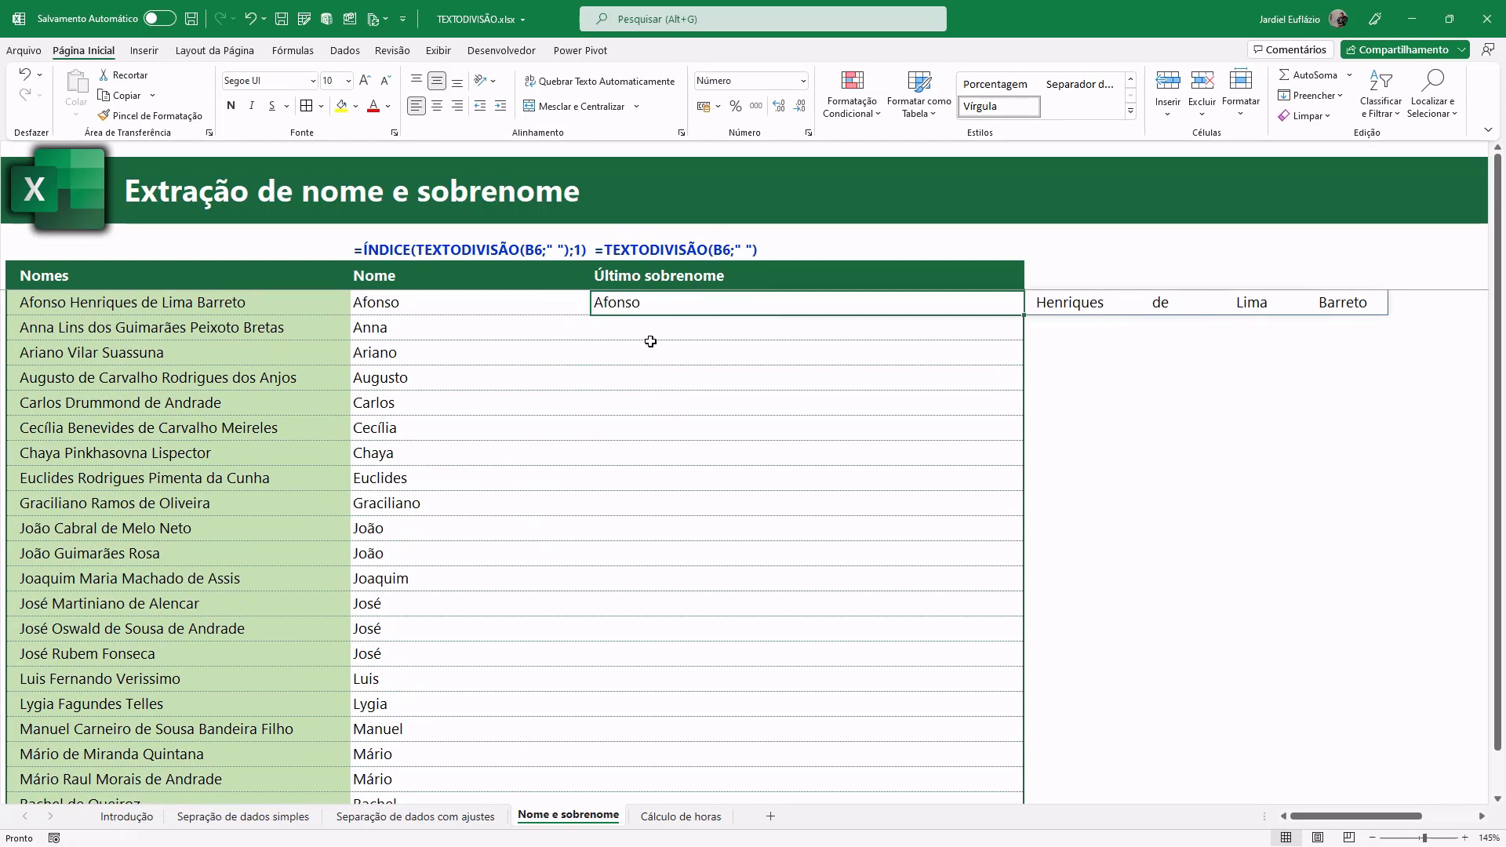
# Step: Rewrite D6 as =ÍNDICE(TEXTODIVISÃO(B6;" ");CONT.VALORES(TEXTODIVISÃO(B6;" "))), previewing the word array with F9
pyautogui.doubleClick(643, 304)
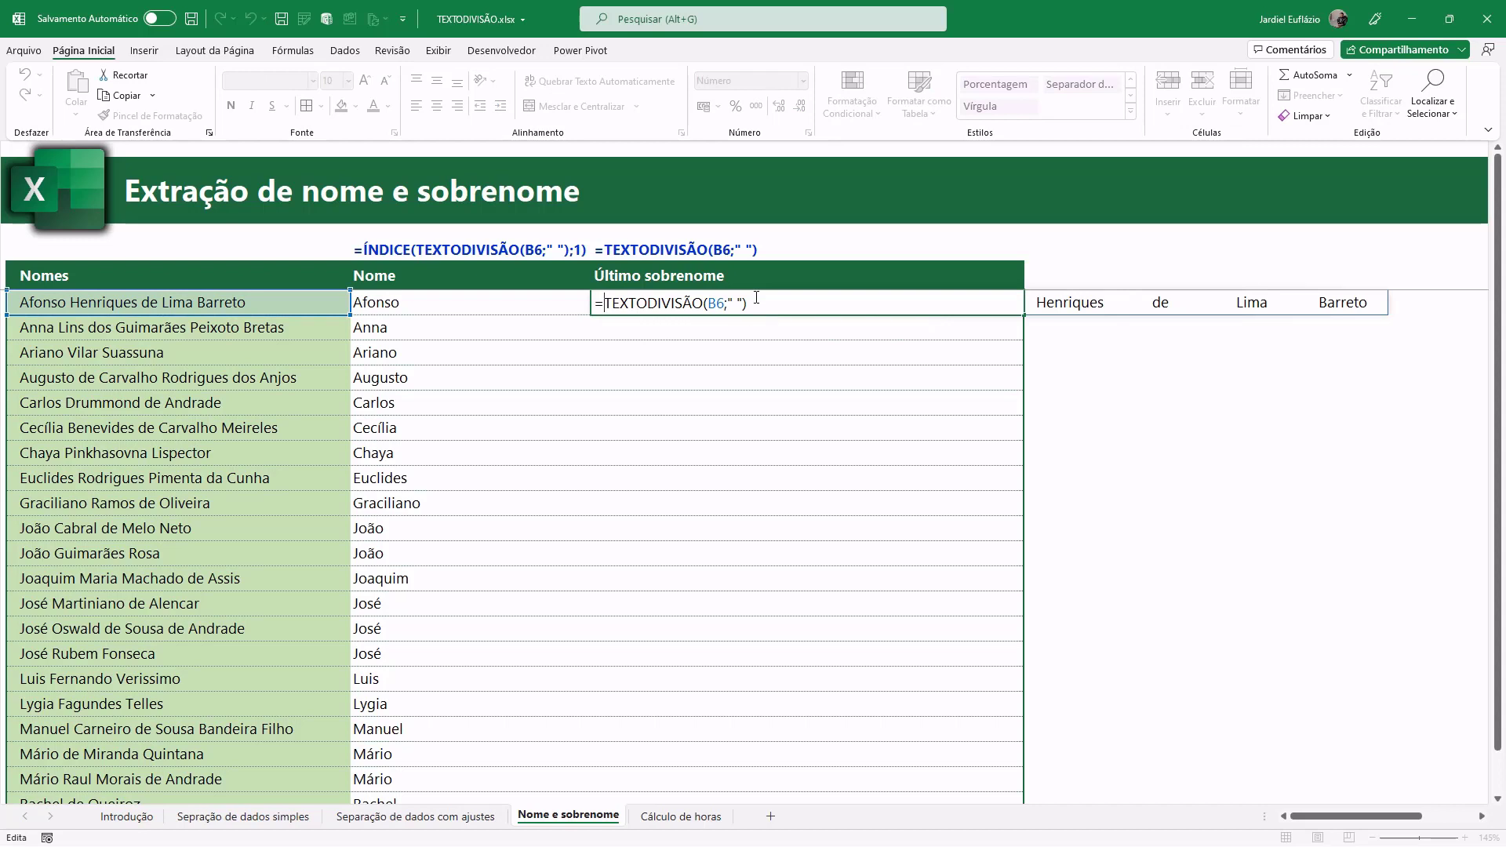
pyautogui.write('ÍNDICE(')
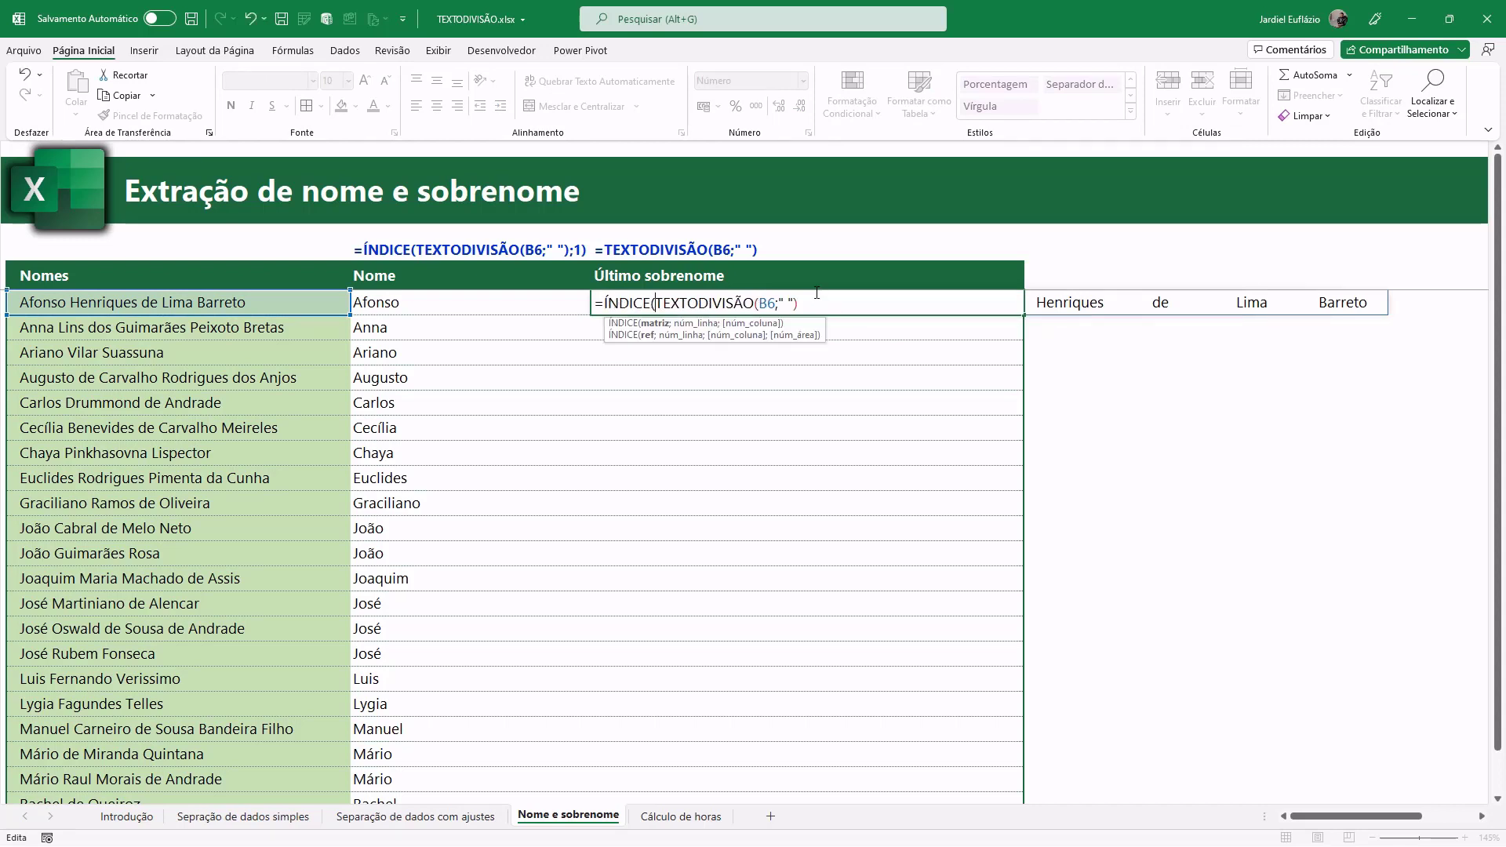
pyautogui.write(';')
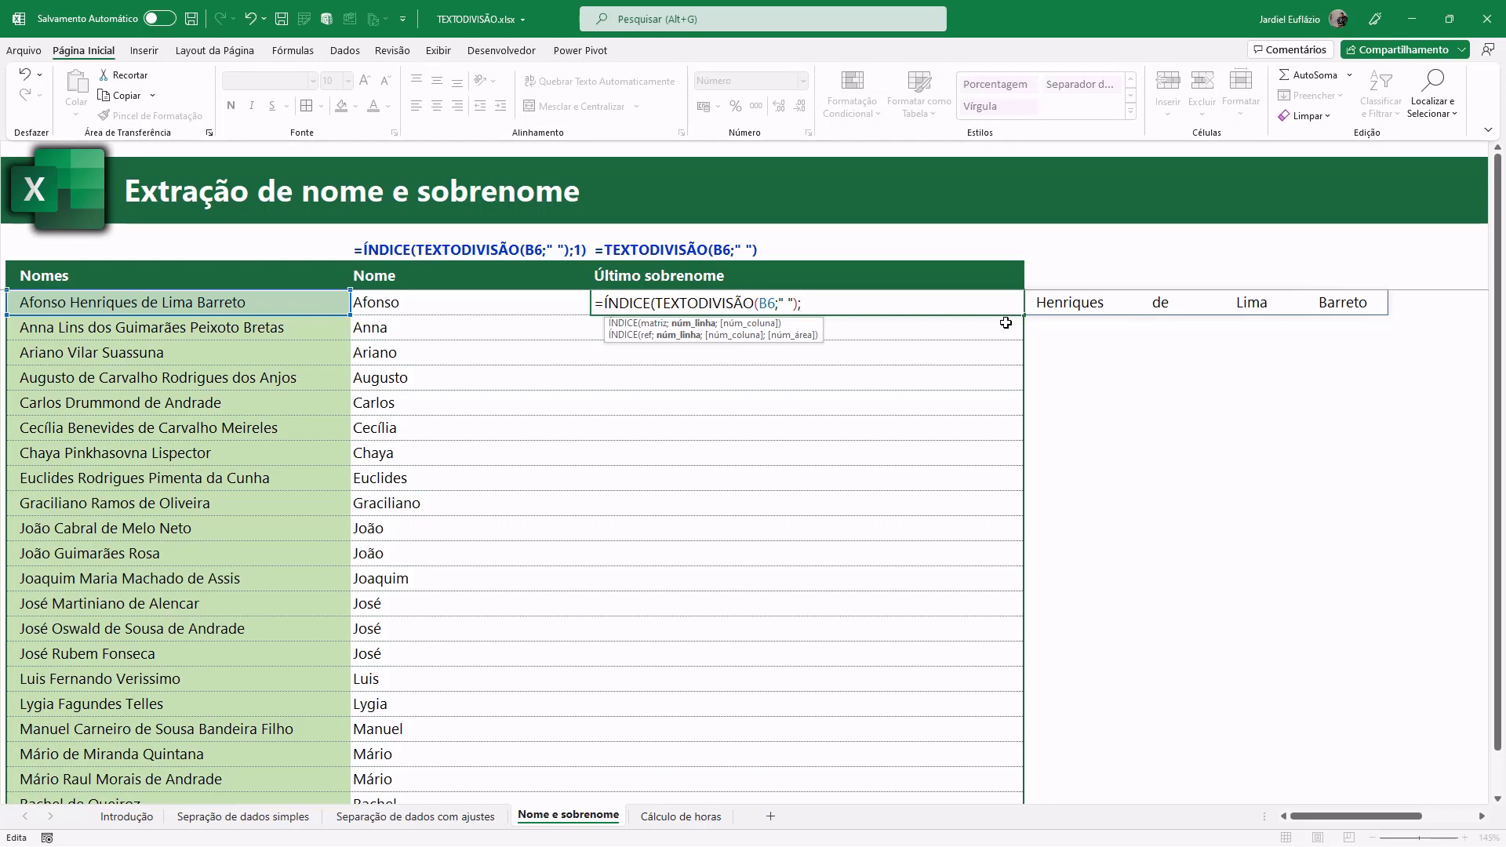
pyautogui.click(658, 325)
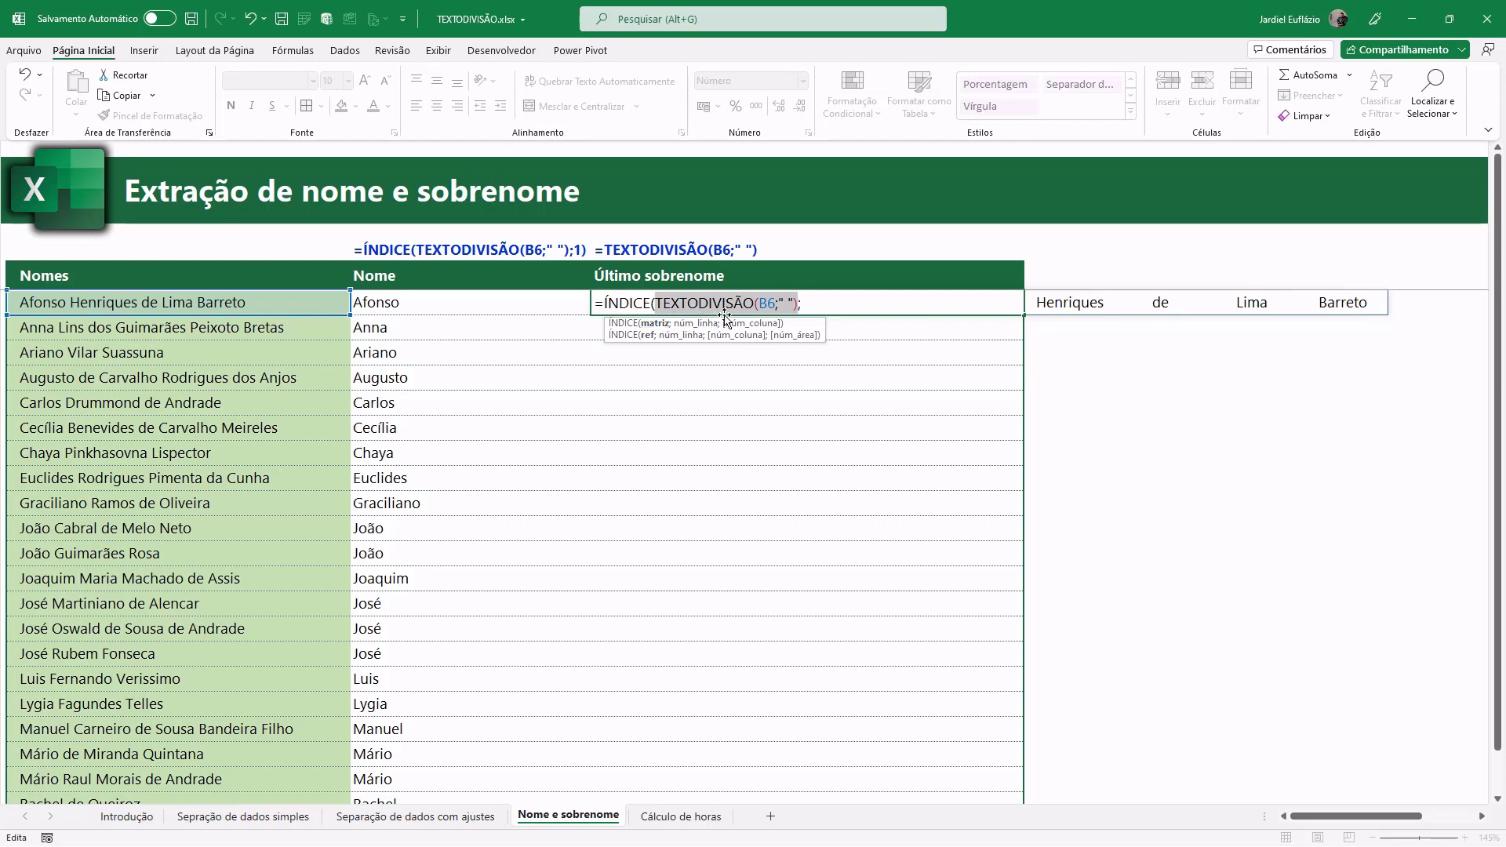
pyautogui.press('F9')
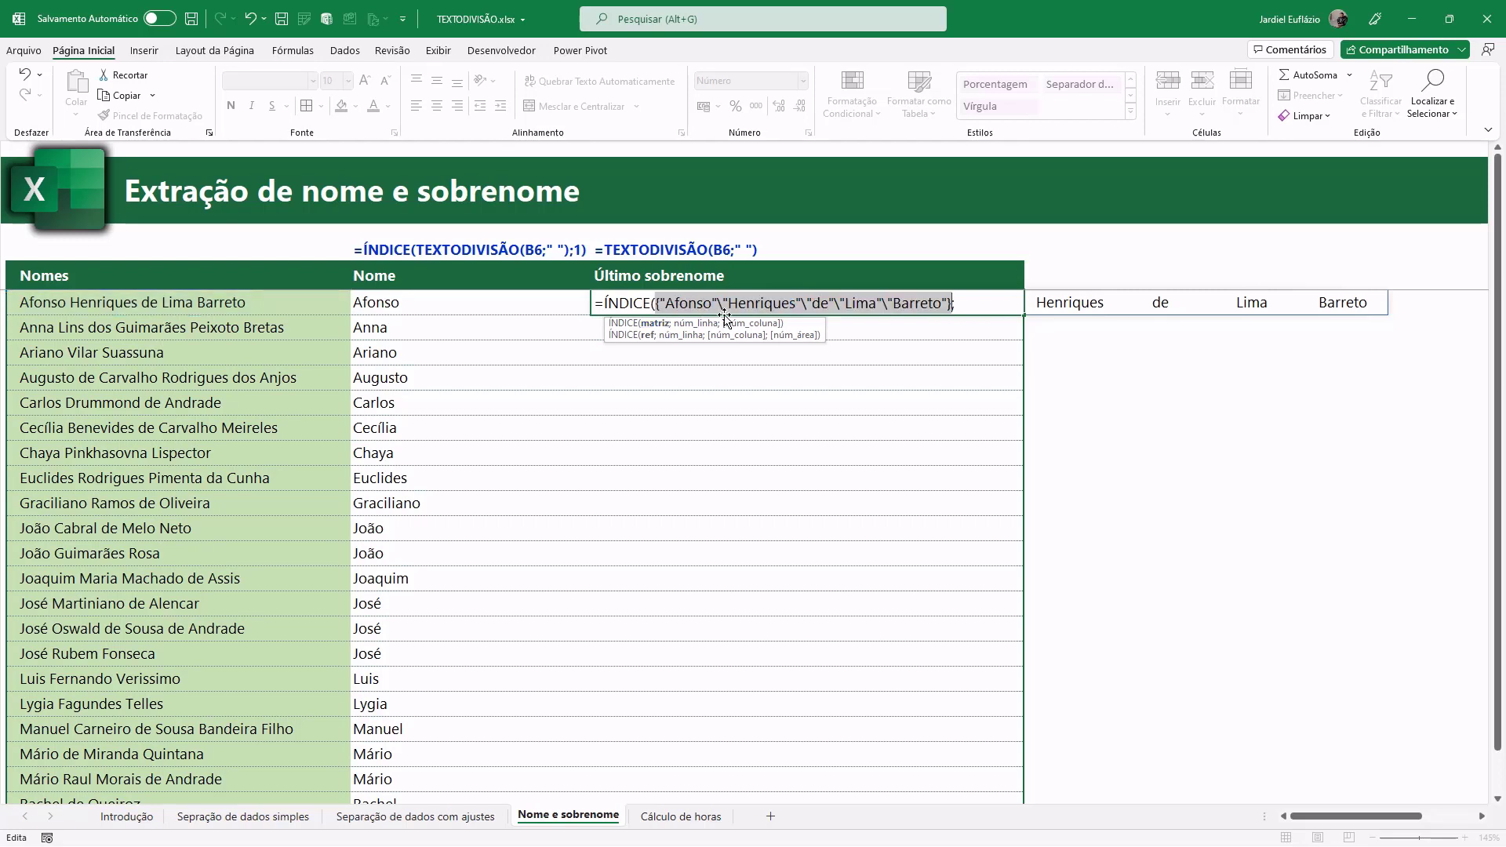
pyautogui.hotkey('ctrl', 'z')
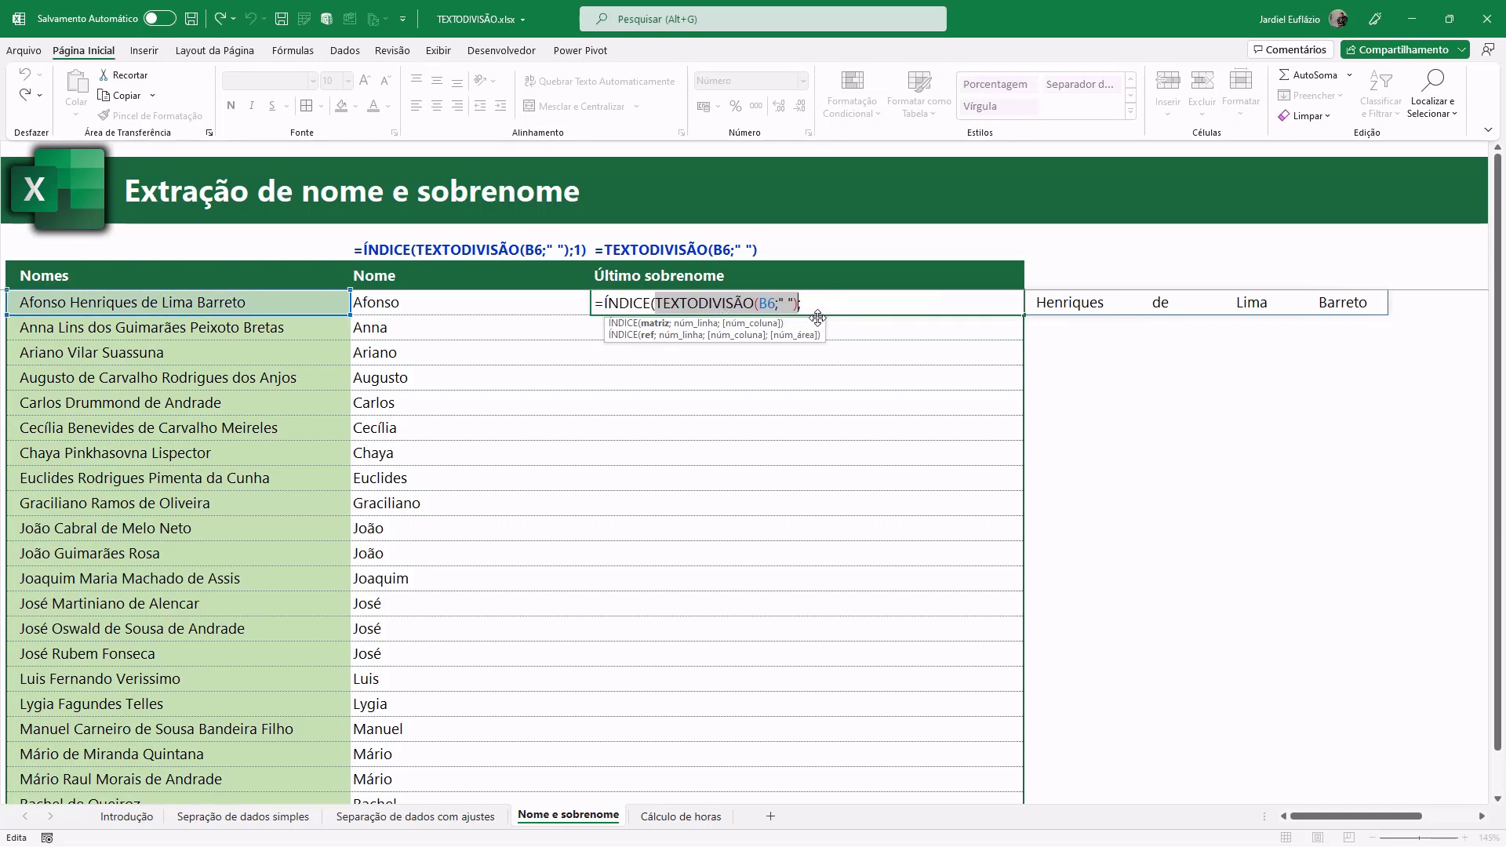
pyautogui.click(824, 304)
pyautogui.write('co')
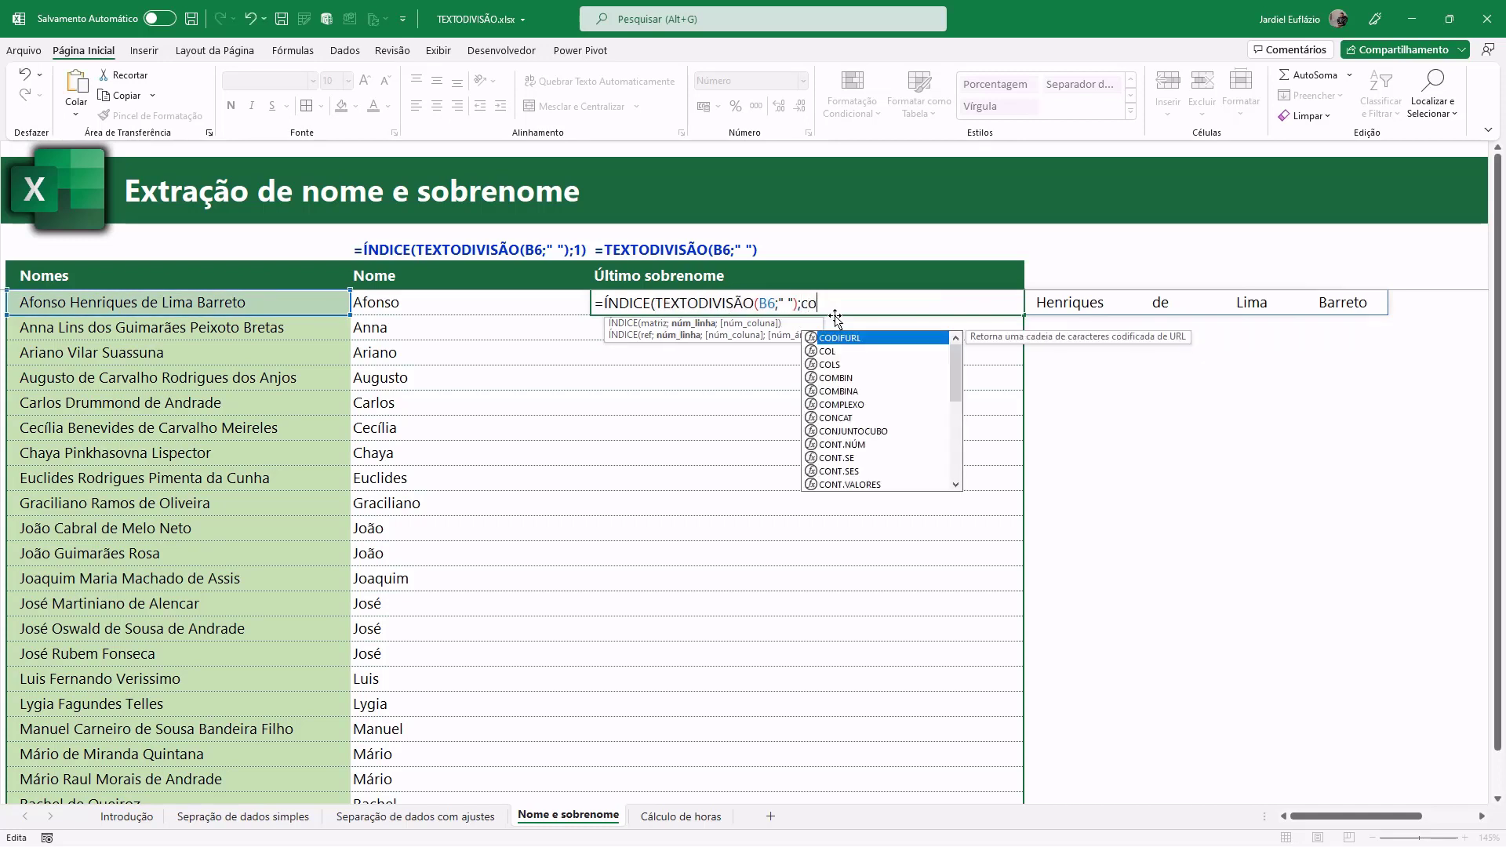
pyautogui.write('nt')
pyautogui.press('Down')
pyautogui.press('Down')
pyautogui.press('Down')
pyautogui.press('Tab')
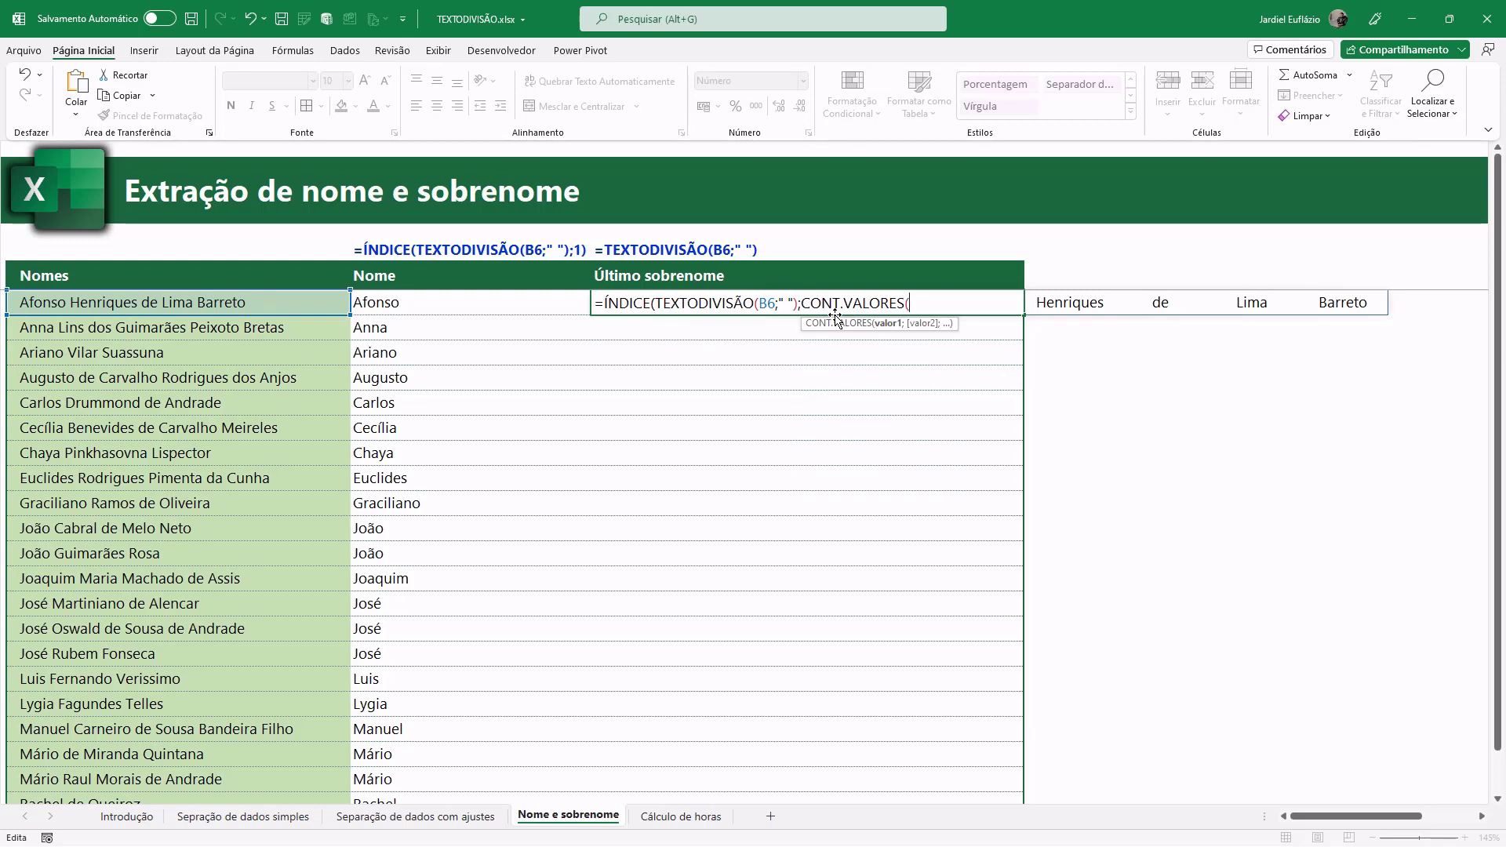
pyautogui.write('TEXTODIVISÃO(B6;" ")')
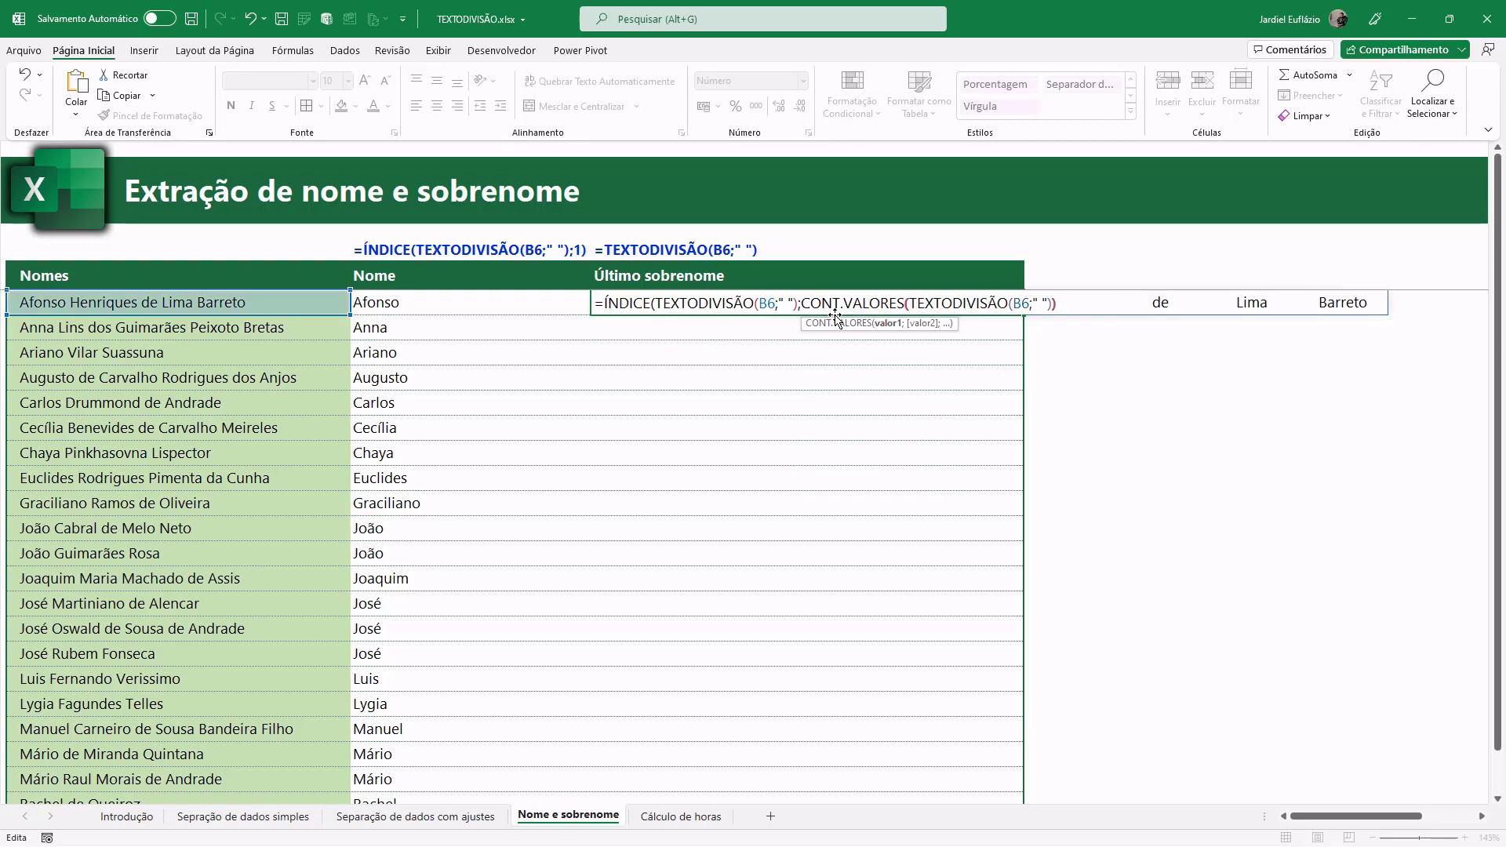
pyautogui.write(')')
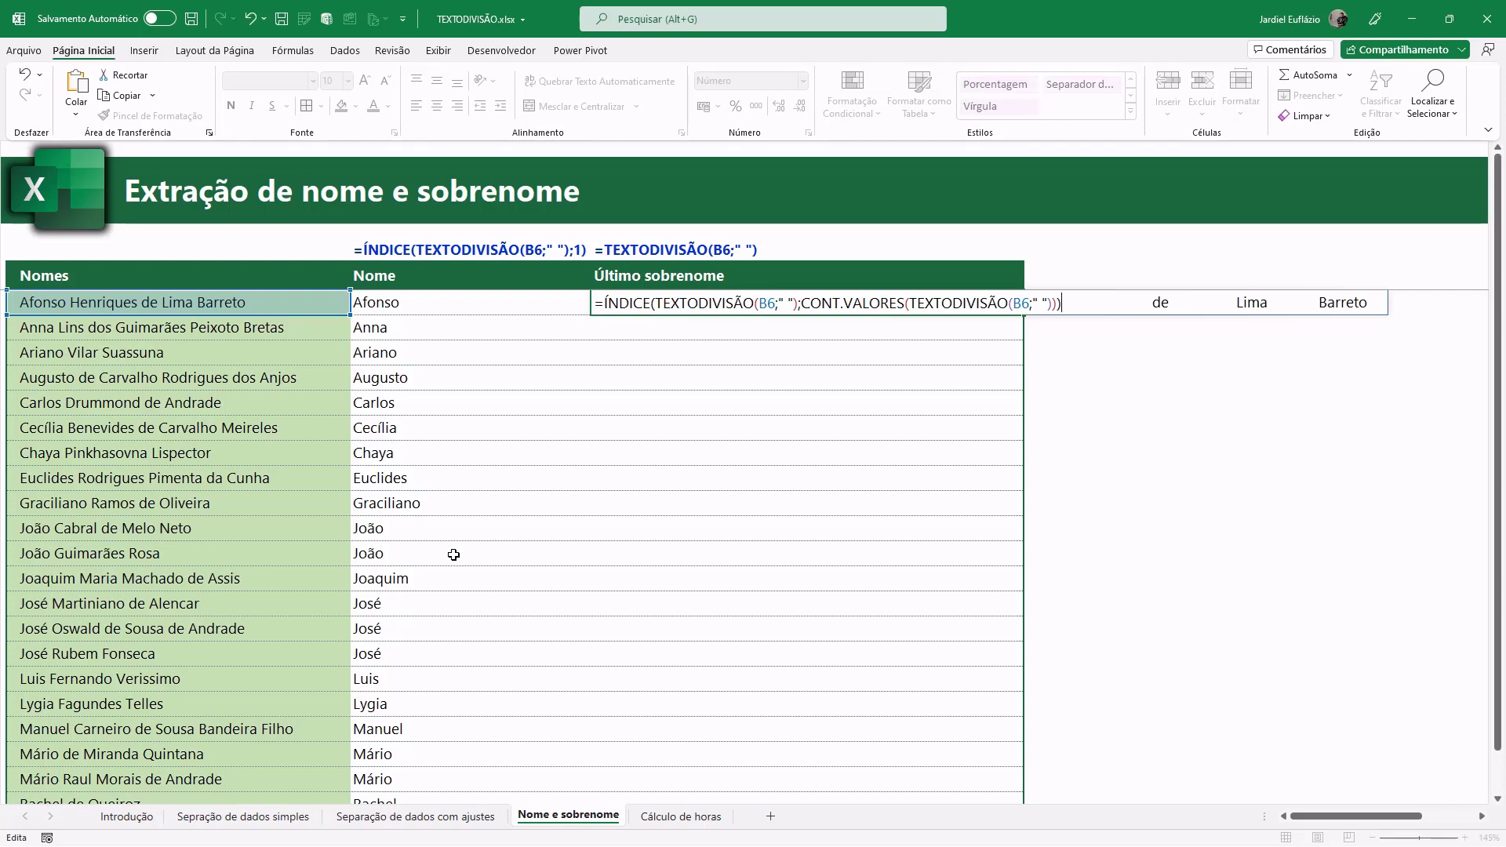
pyautogui.press('Return')
# Step: Copy the last-surname formula and paste it as formulas down the Último sobrenome column
pyautogui.press('Up')
pyautogui.hotkey('ctrl', 'c')
pyautogui.scroll(-2, 667, 507)
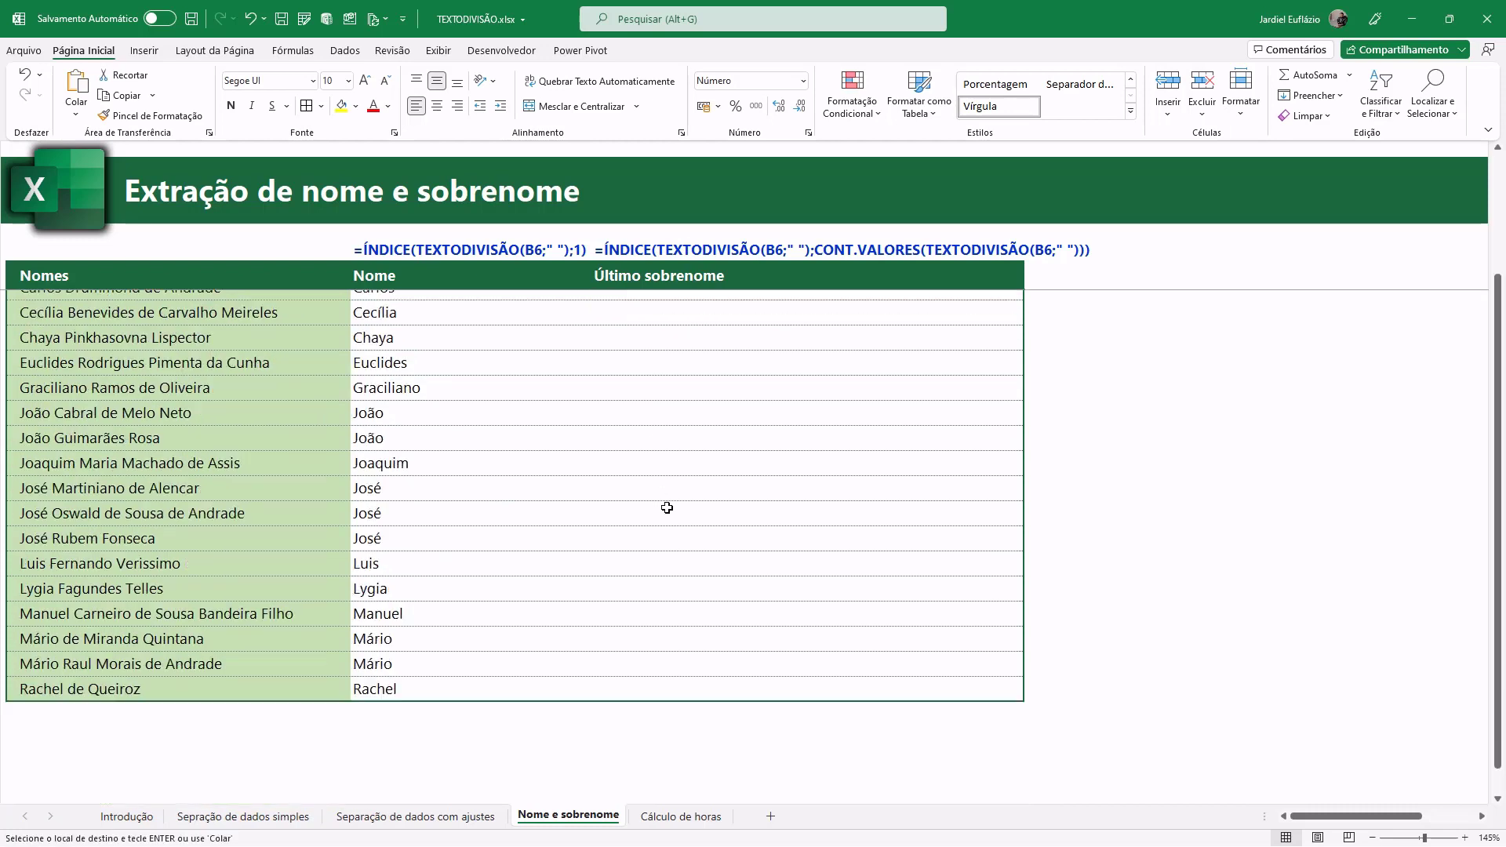
pyautogui.scroll(-2, 667, 507)
pyautogui.keyDown('shift'); pyautogui.click(666, 594); pyautogui.keyUp('shift')
pyautogui.rightClick(666, 594)
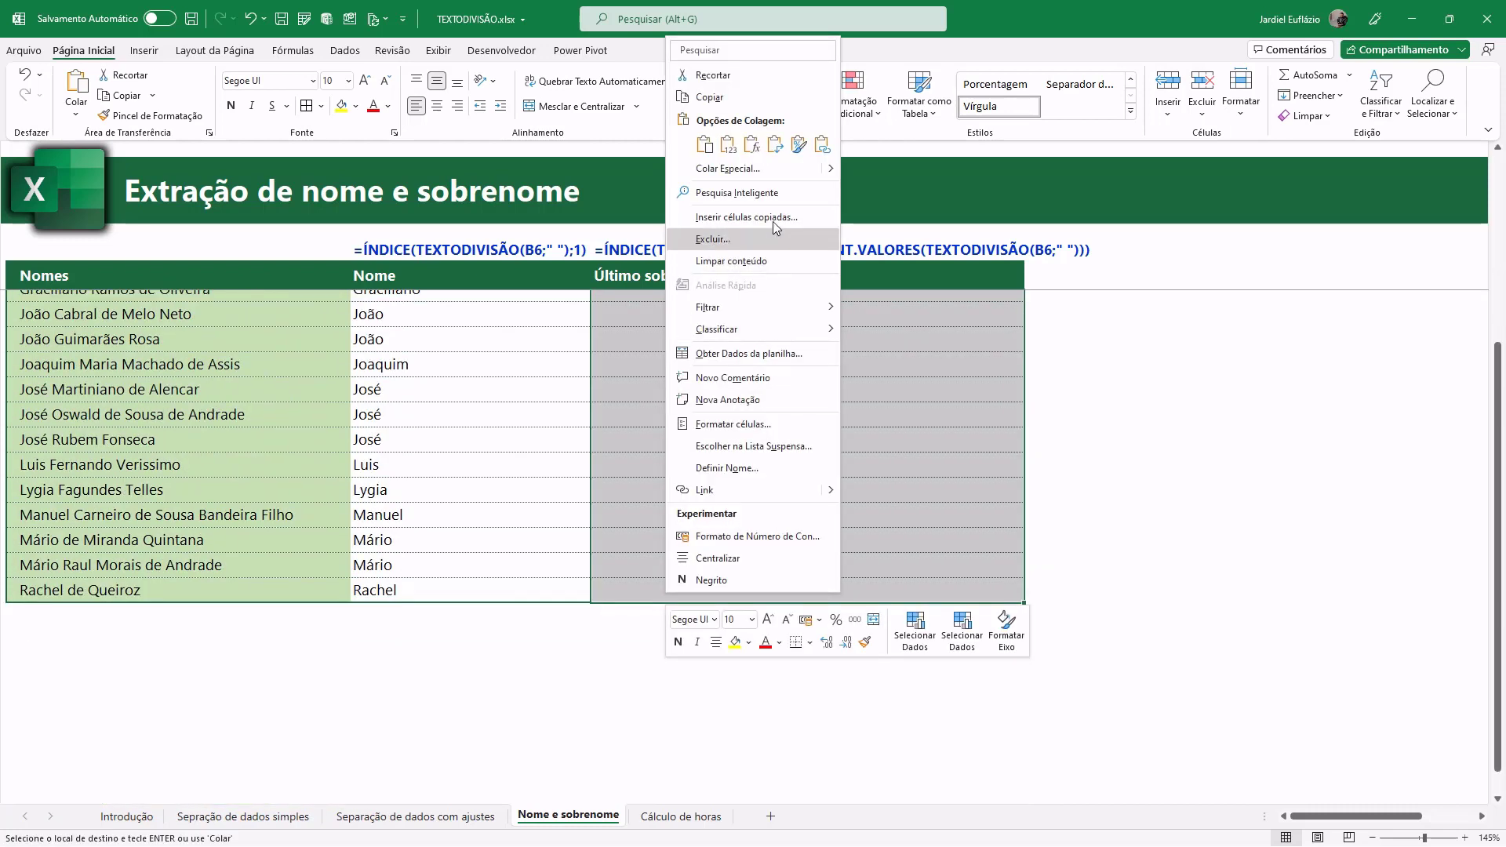
pyautogui.click(751, 146)
pyautogui.scroll(3, 761, 555)
pyautogui.click(745, 506)
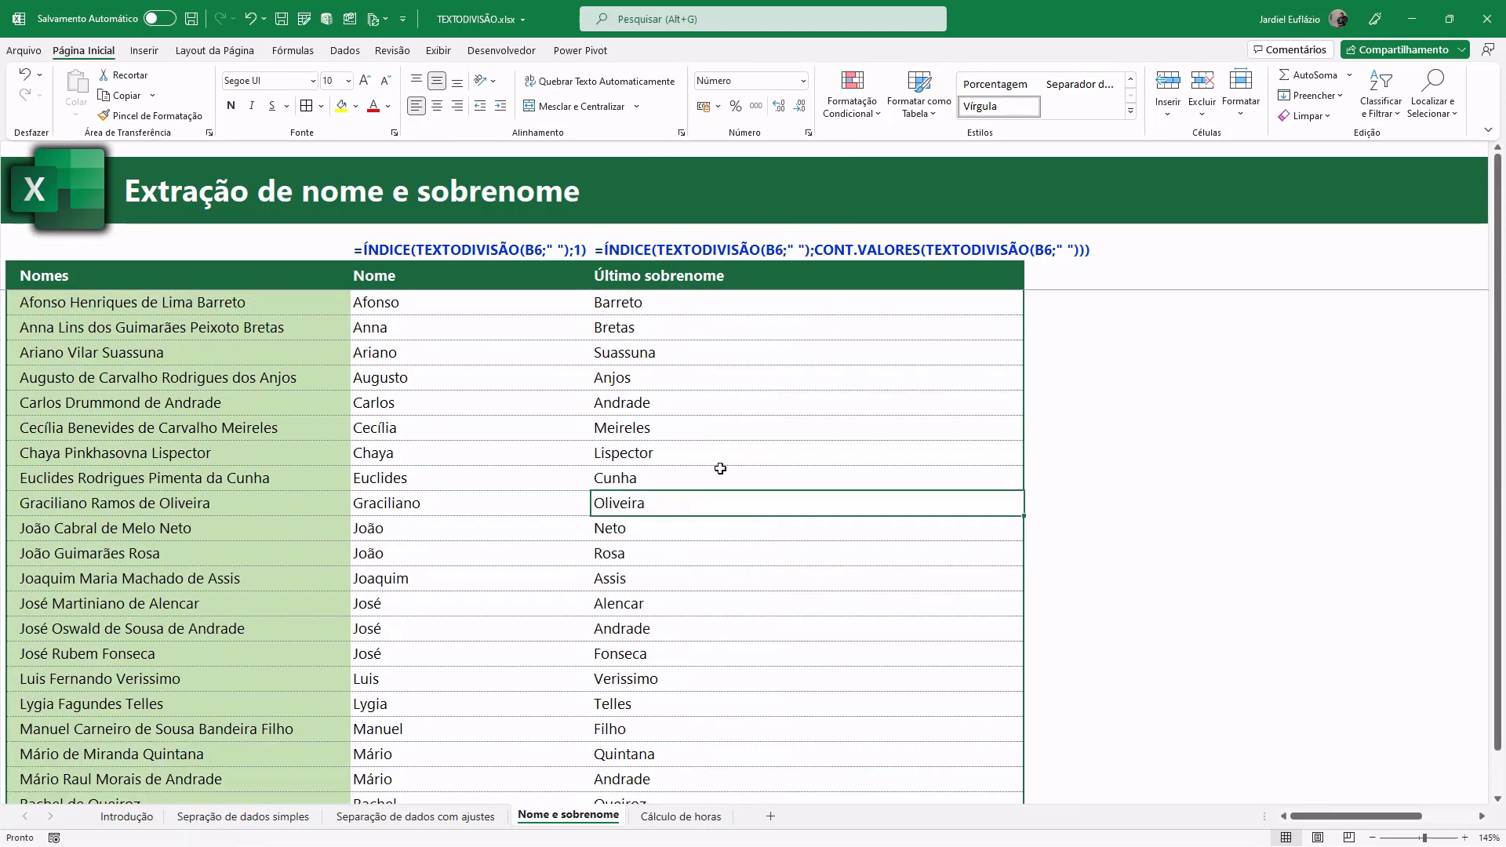
pyautogui.click(681, 817)
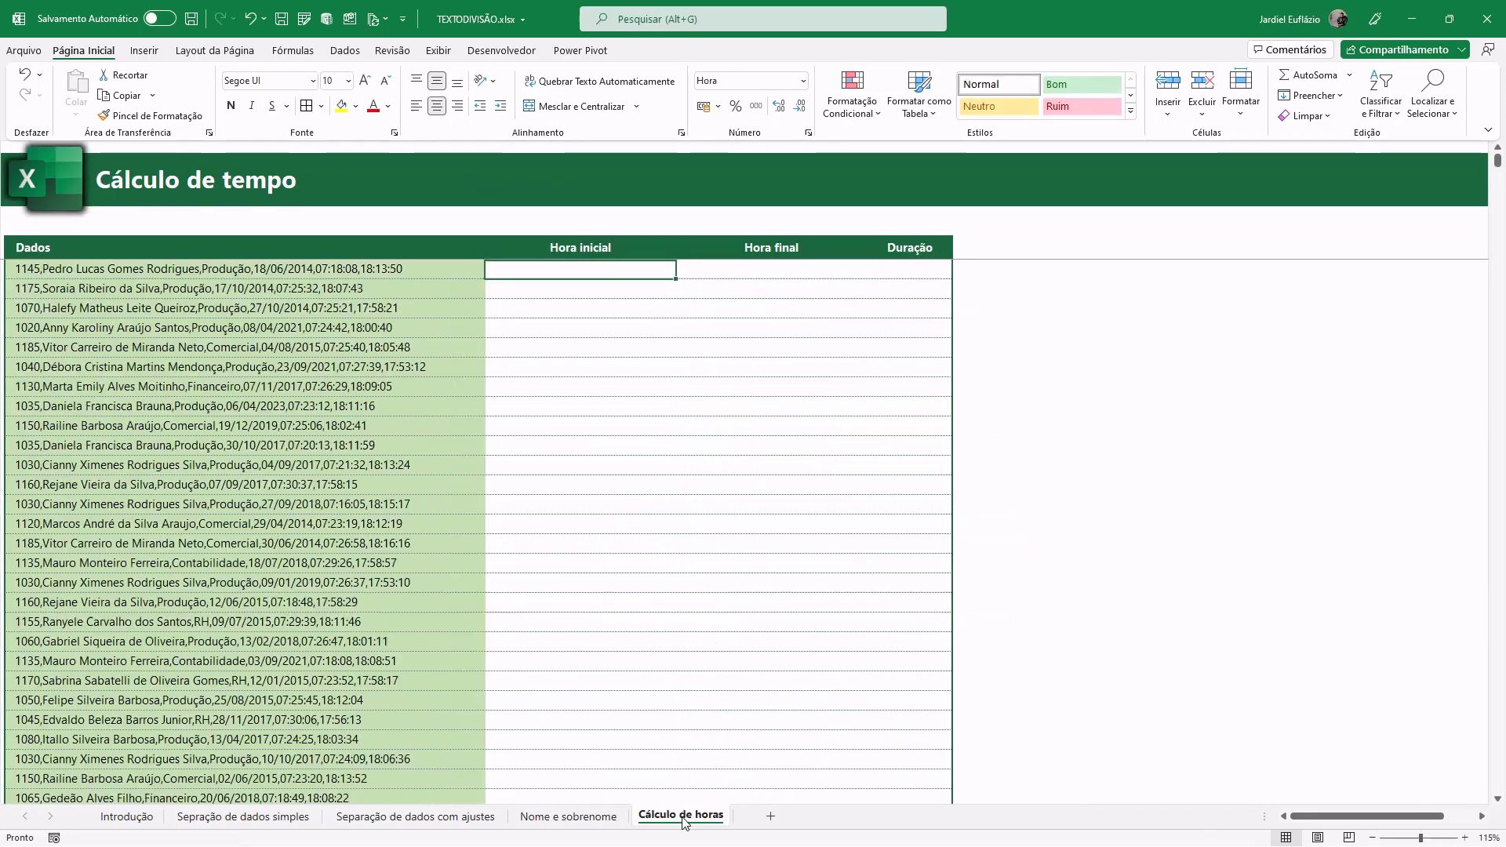
pyautogui.press('Left')
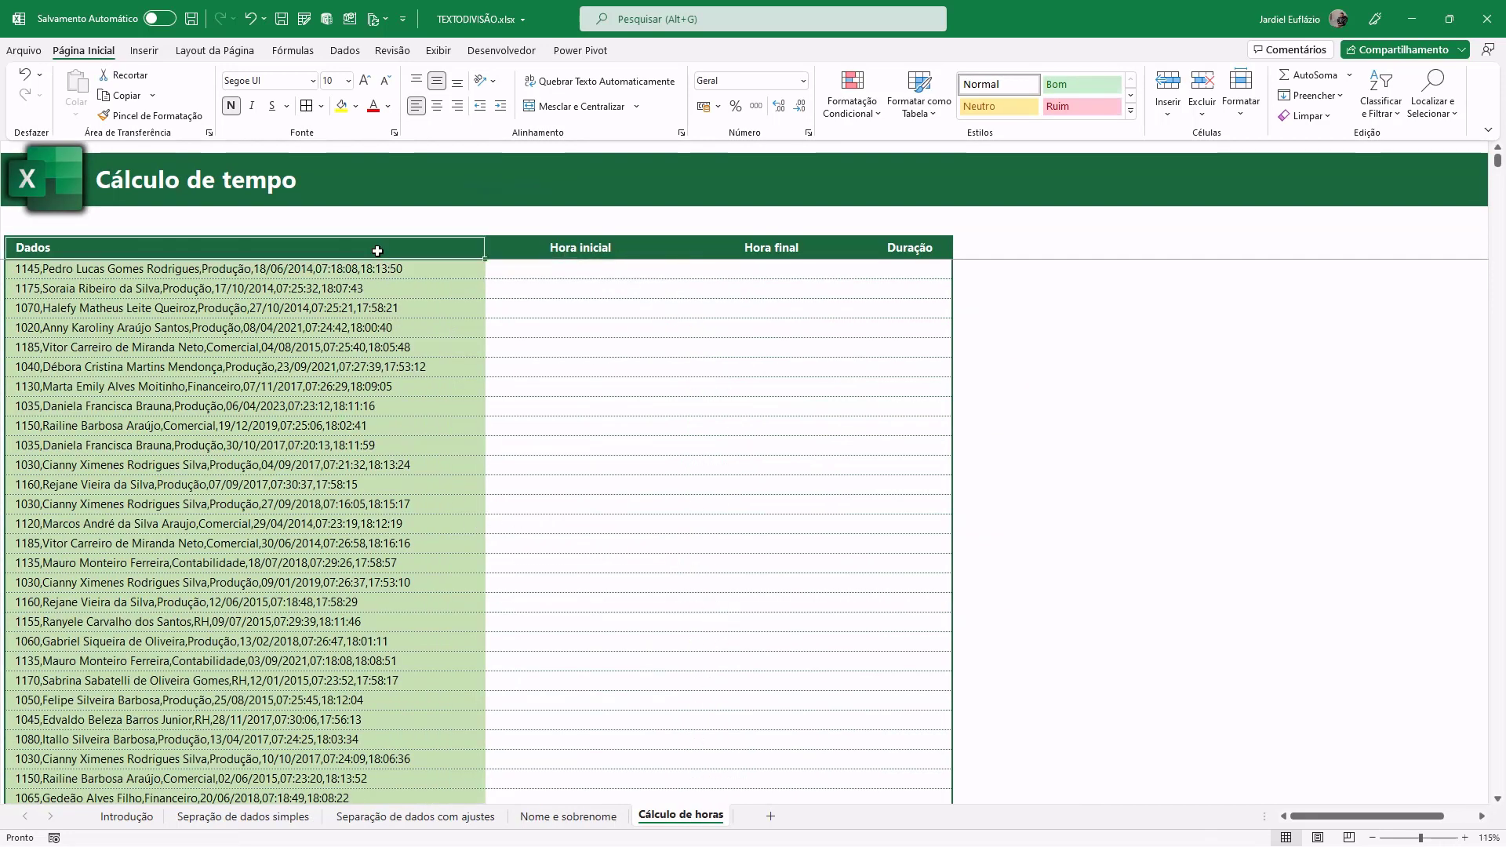
pyautogui.hotkey('ctrl', 'shift', 'Down')
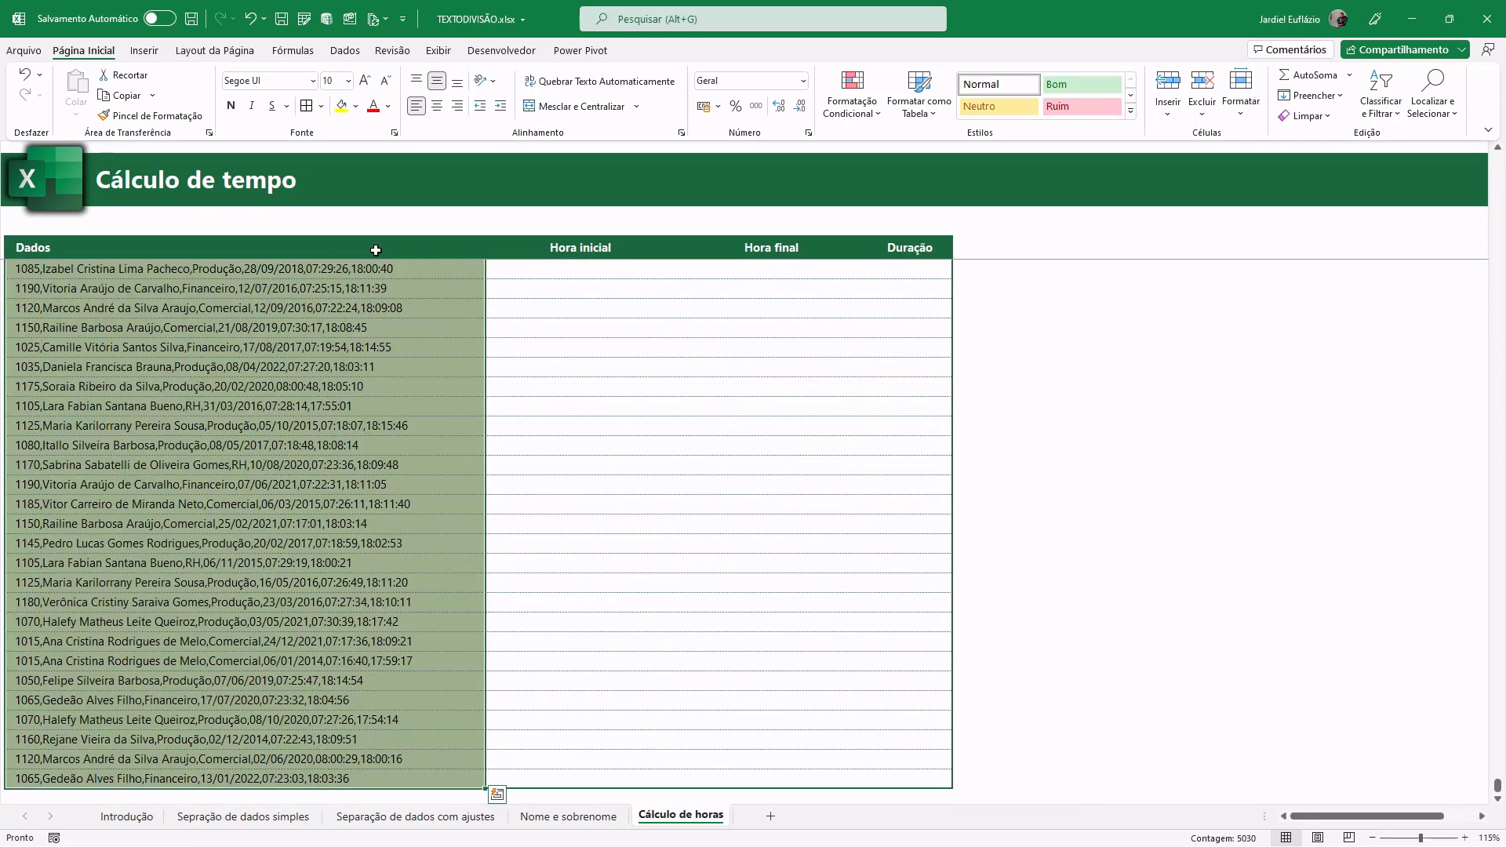
pyautogui.click(376, 250)
pyautogui.press('Down')
pyautogui.keyDown('ctrl'); pyautogui.scroll(5, 532, 563); pyautogui.keyUp('ctrl')
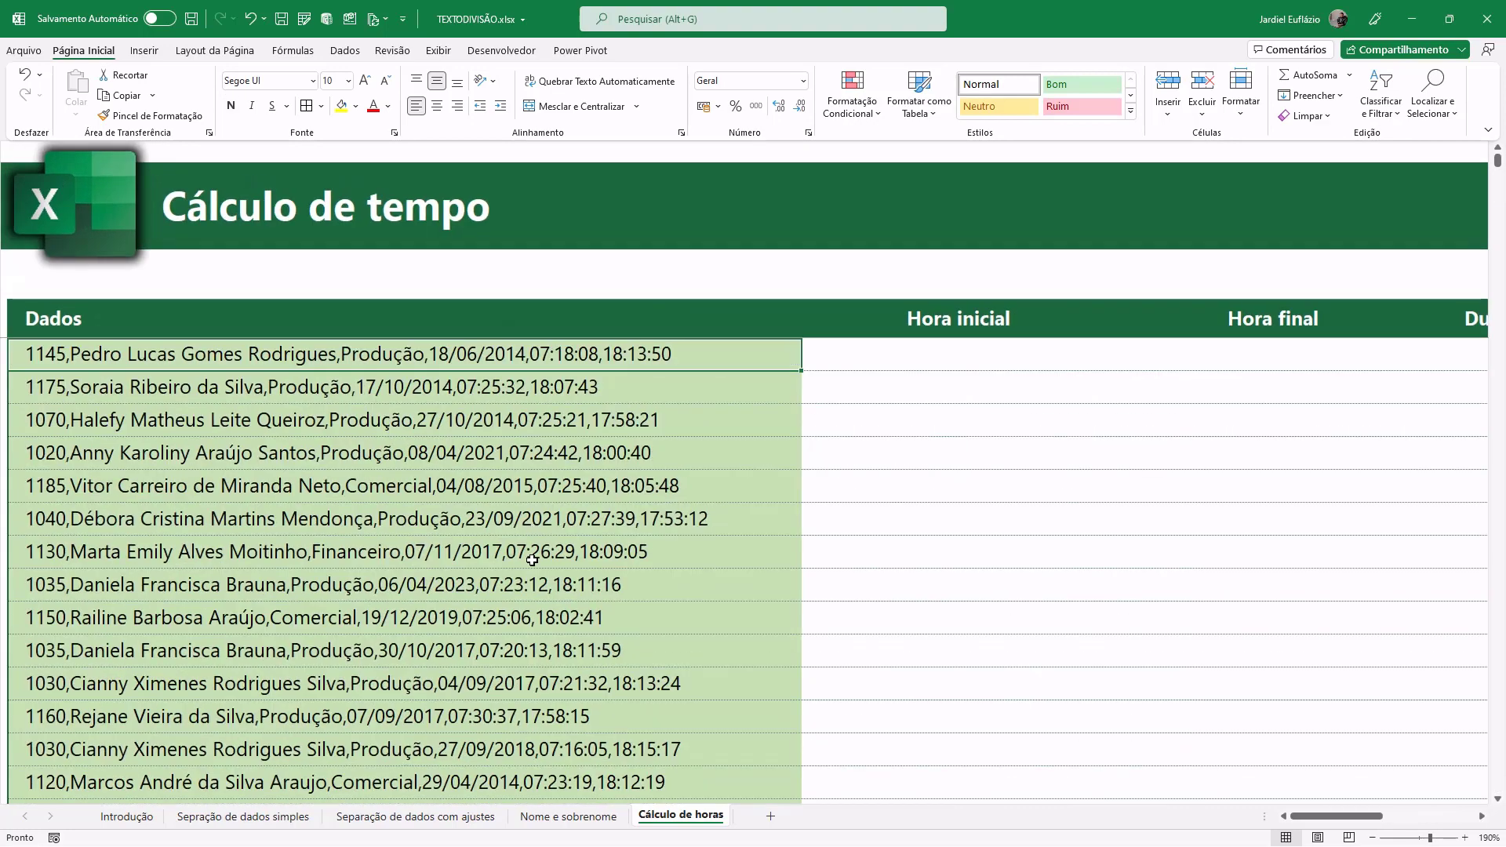
pyautogui.keyDown('ctrl'); pyautogui.scroll(-2, 701, 520); pyautogui.keyUp('ctrl')
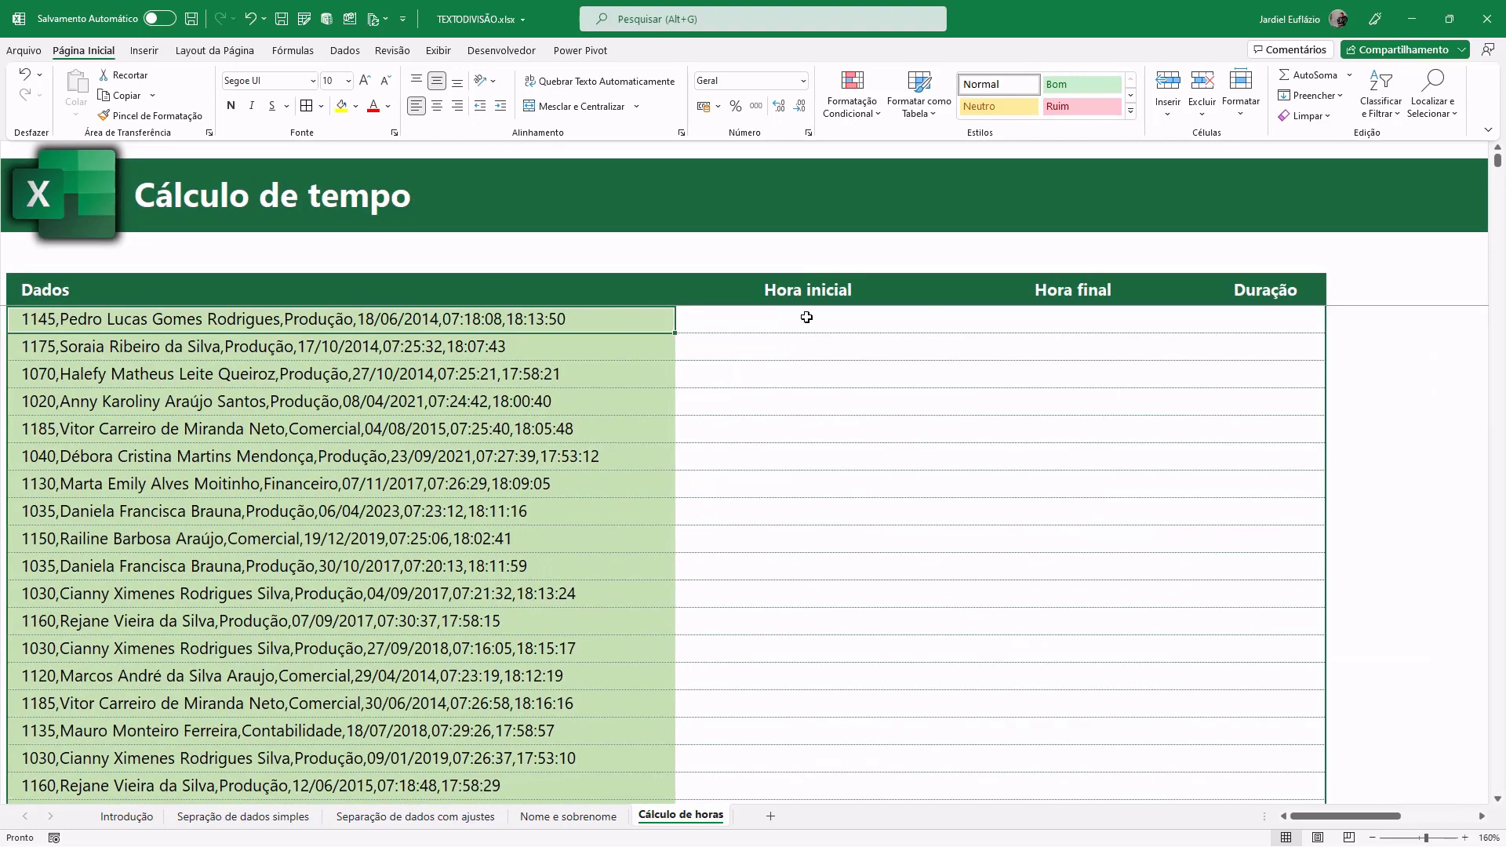
pyautogui.click(810, 292)
pyautogui.moveTo(808, 315); pyautogui.dragTo(810, 318)
pyautogui.moveTo(1052, 297); pyautogui.dragTo(1051, 320)
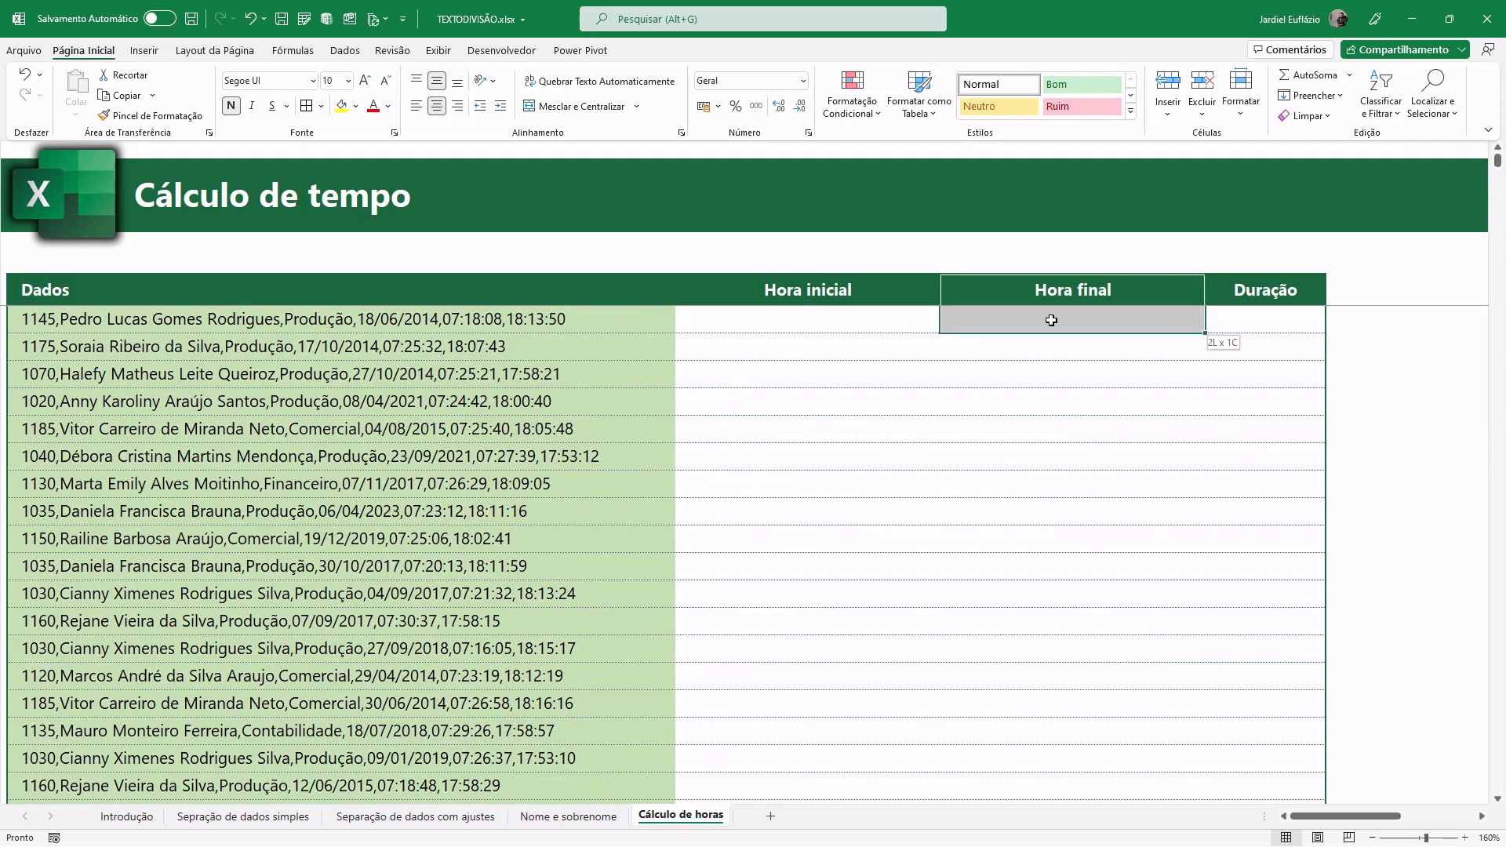
pyautogui.moveTo(1250, 299); pyautogui.dragTo(1249, 316)
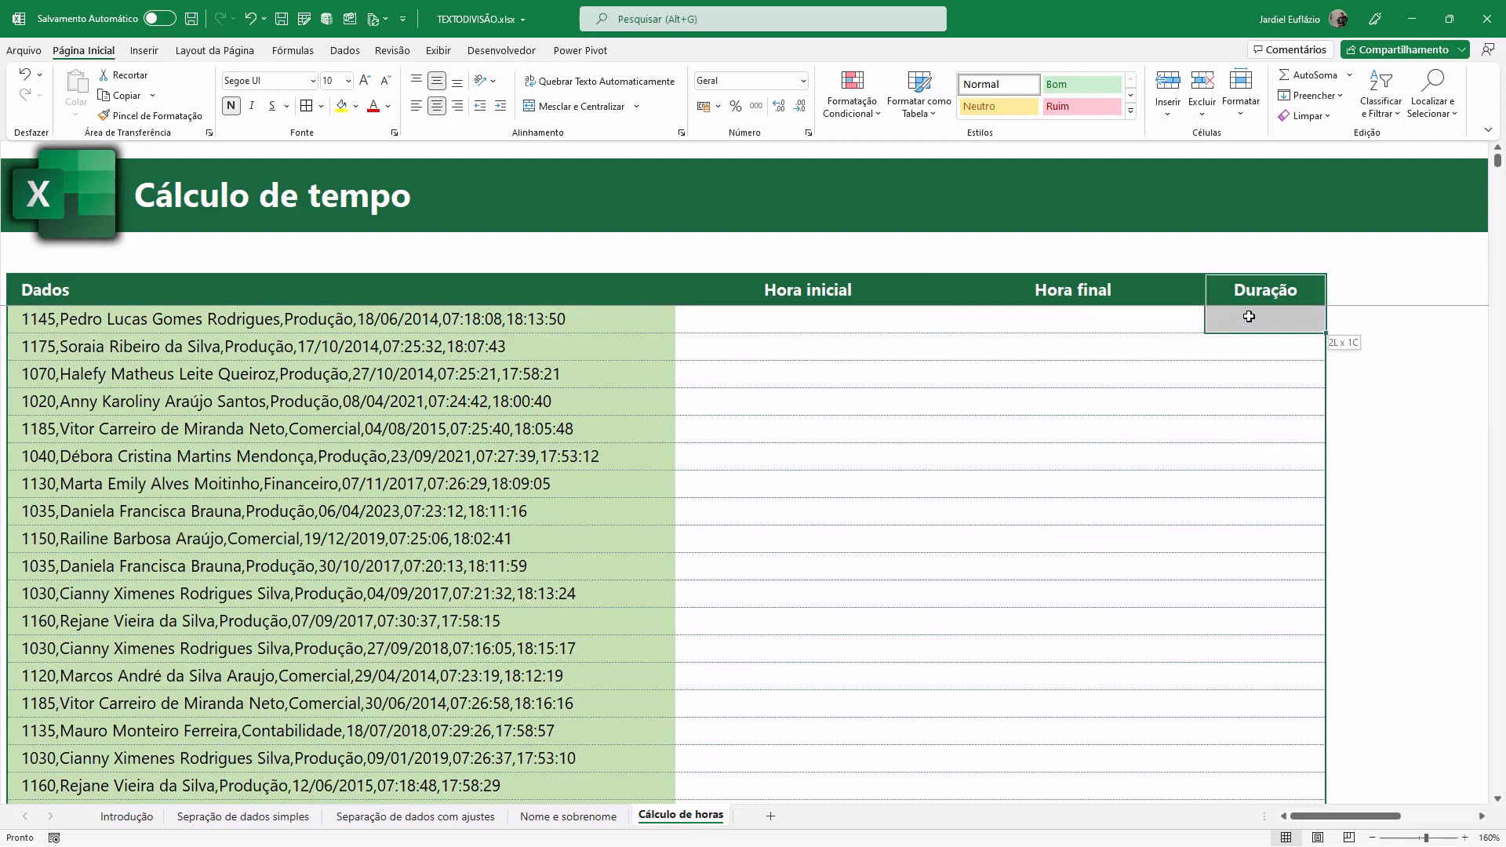
pyautogui.click(132, 319)
pyautogui.doubleClick(132, 319)
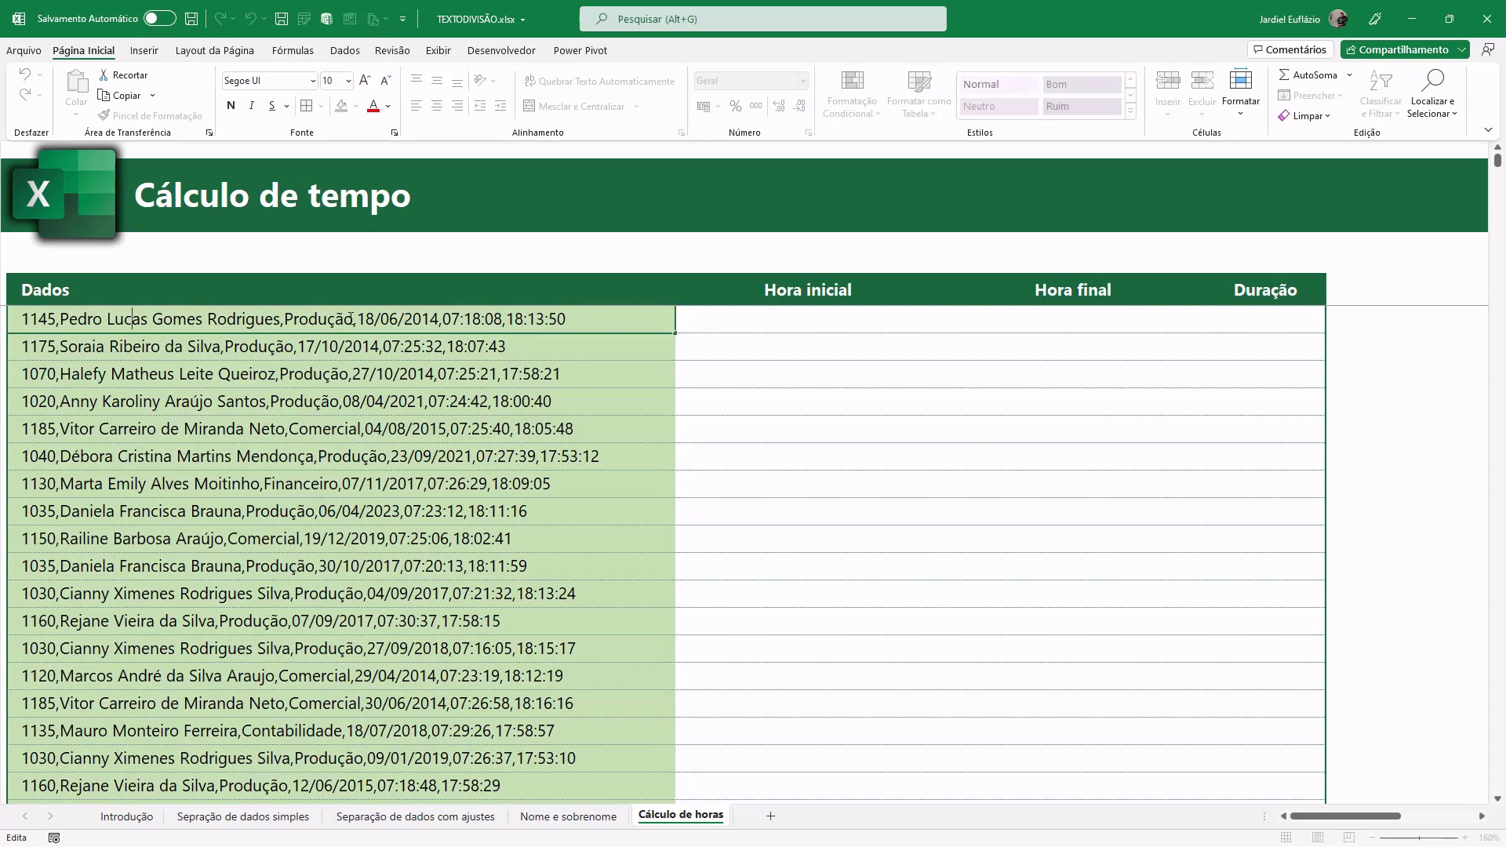
pyautogui.moveTo(445, 322)
pyautogui.mouseDown()
pyautogui.moveTo(574, 324)
pyautogui.moveTo(21, 325)
pyautogui.mouseUp()
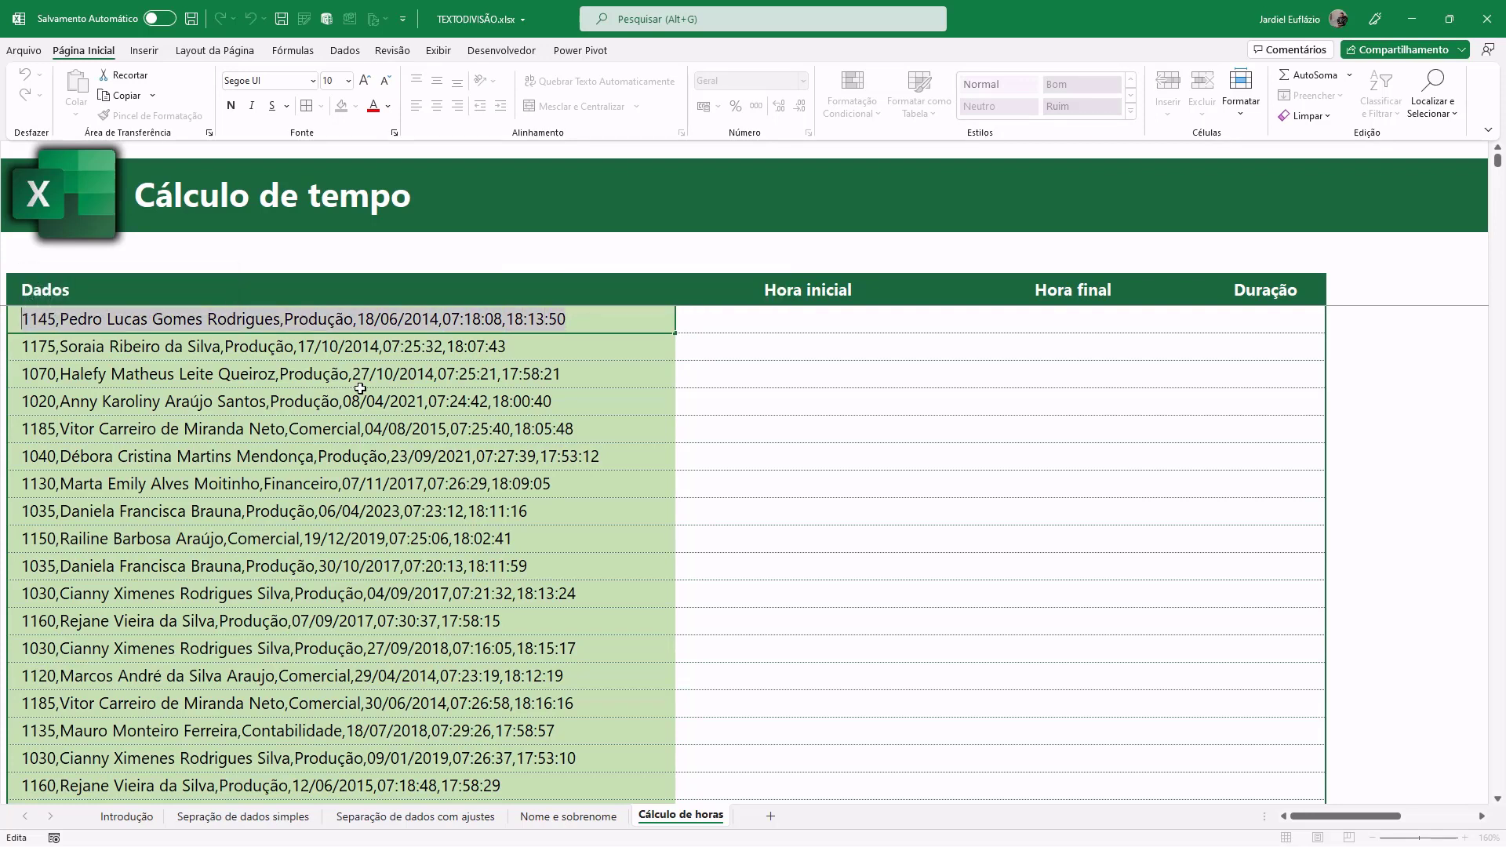
pyautogui.click(157, 325)
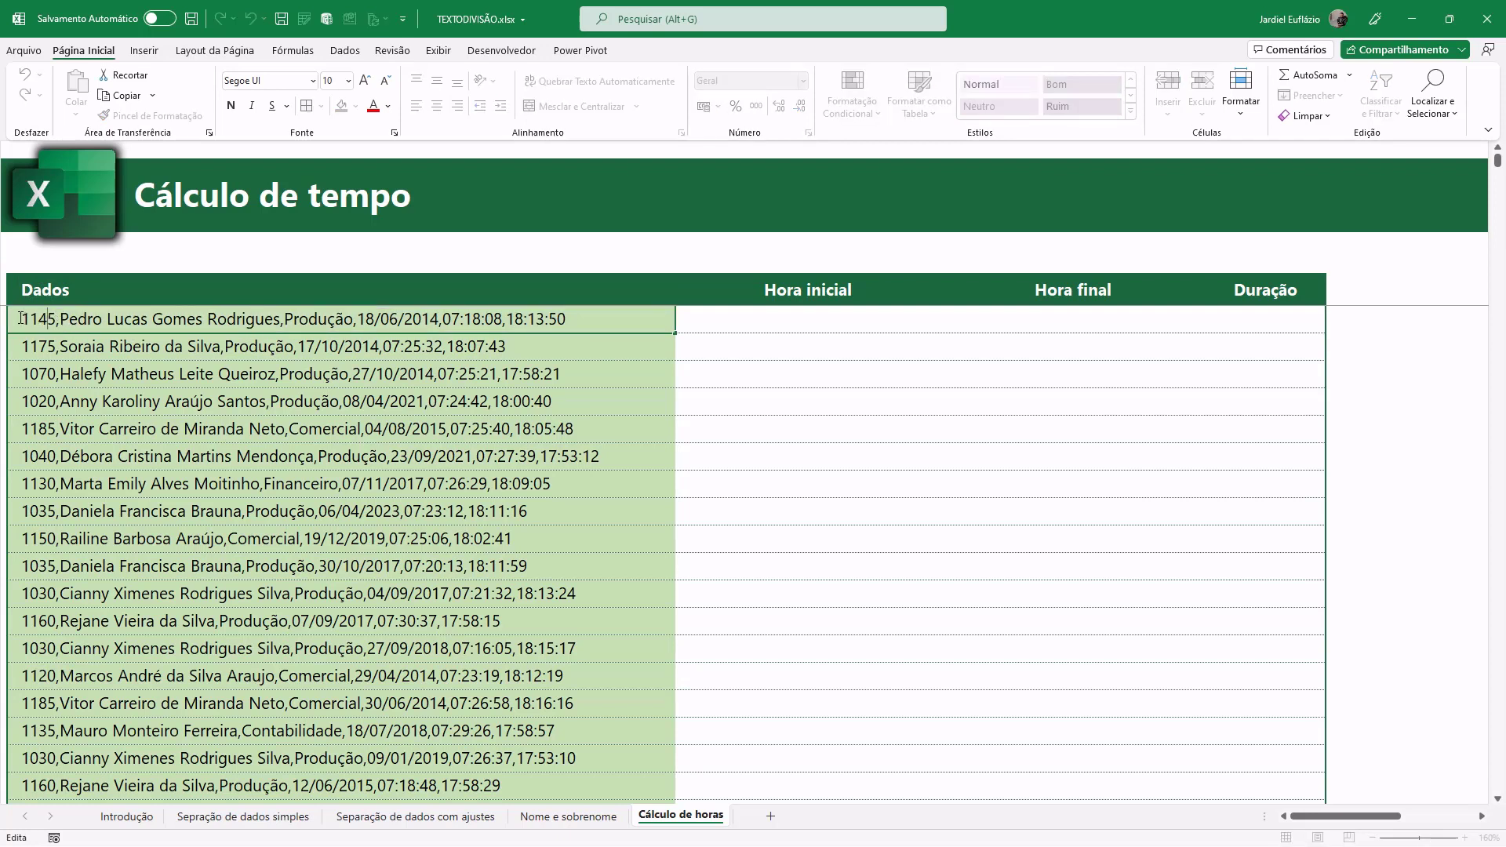
pyautogui.moveTo(60, 319); pyautogui.dragTo(529, 319)
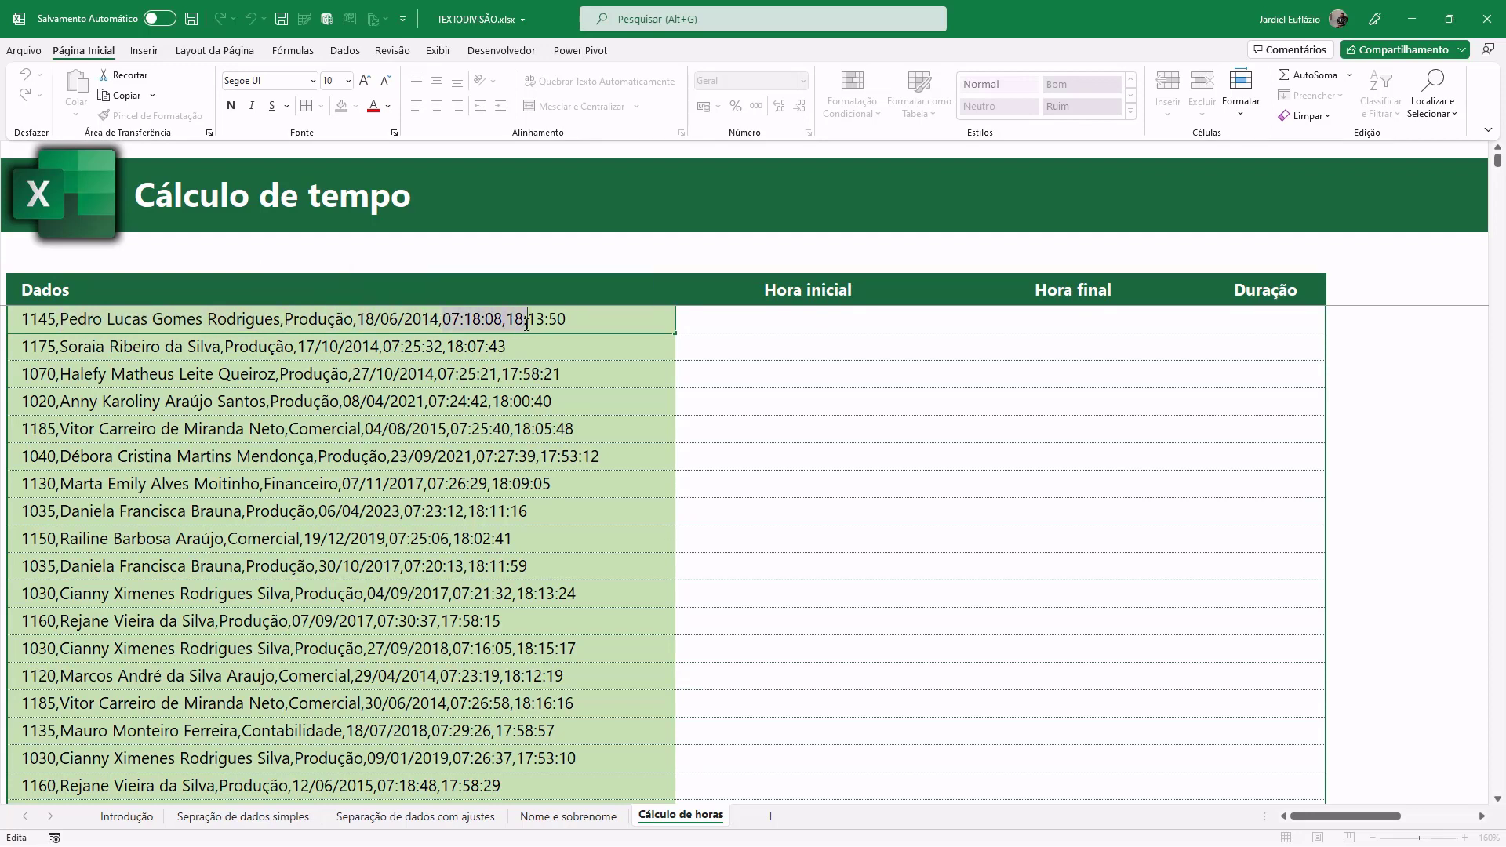
pyautogui.press('Tab')
pyautogui.keyDown('ctrl'); pyautogui.scroll(-1, 696, 470); pyautogui.keyUp('ctrl')
# Step: Enter =ÍNDICE(TEXTODIVISÃO(B6;",");5) in C6 to get the start time 07:18:08
pyautogui.keyDown('ctrl'); pyautogui.scroll(-1, 699, 473); pyautogui.keyUp('ctrl')
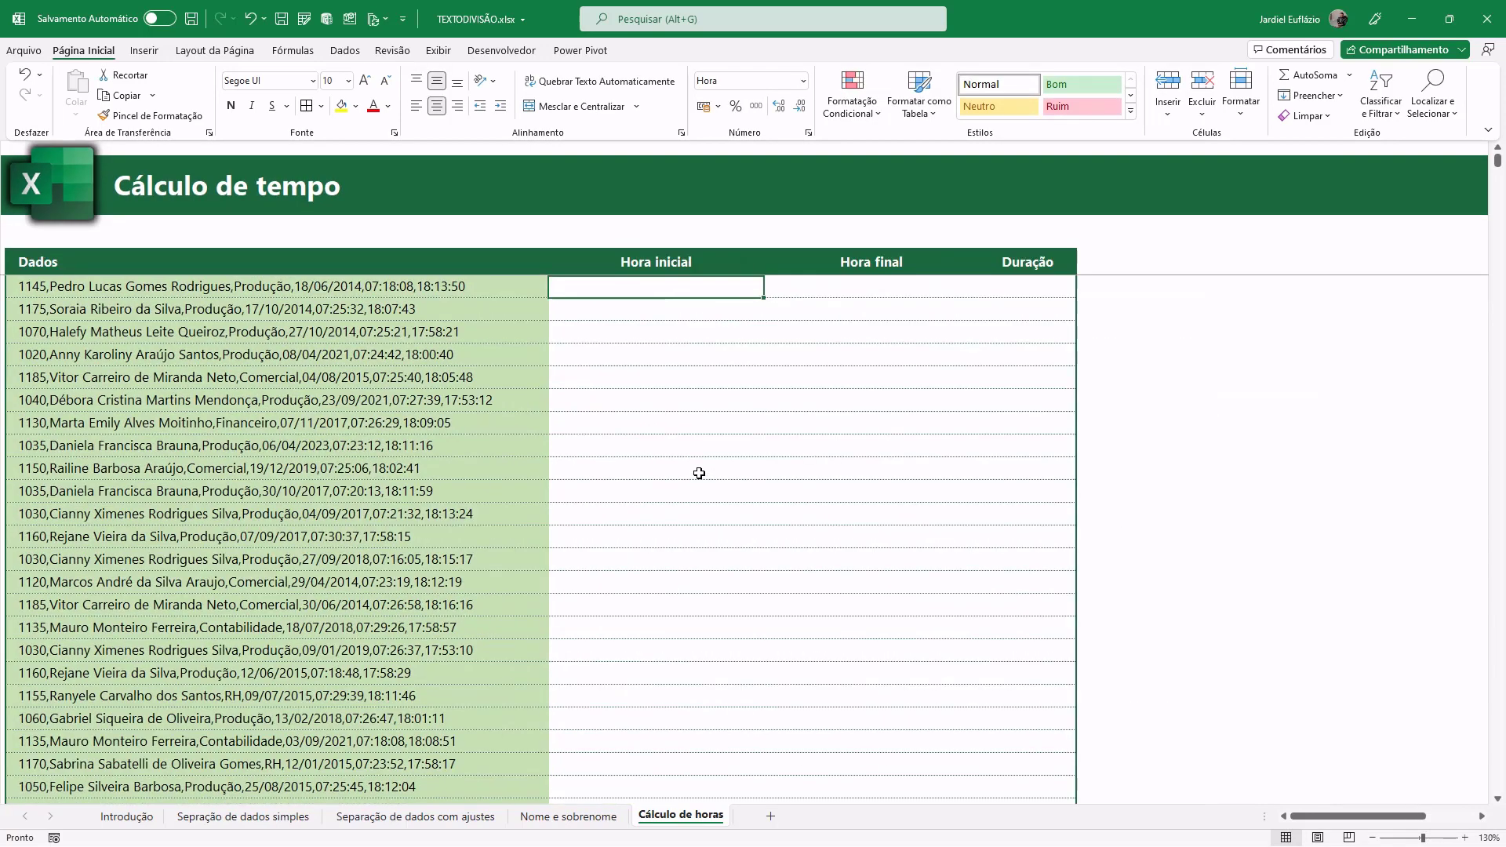
pyautogui.write('=tex')
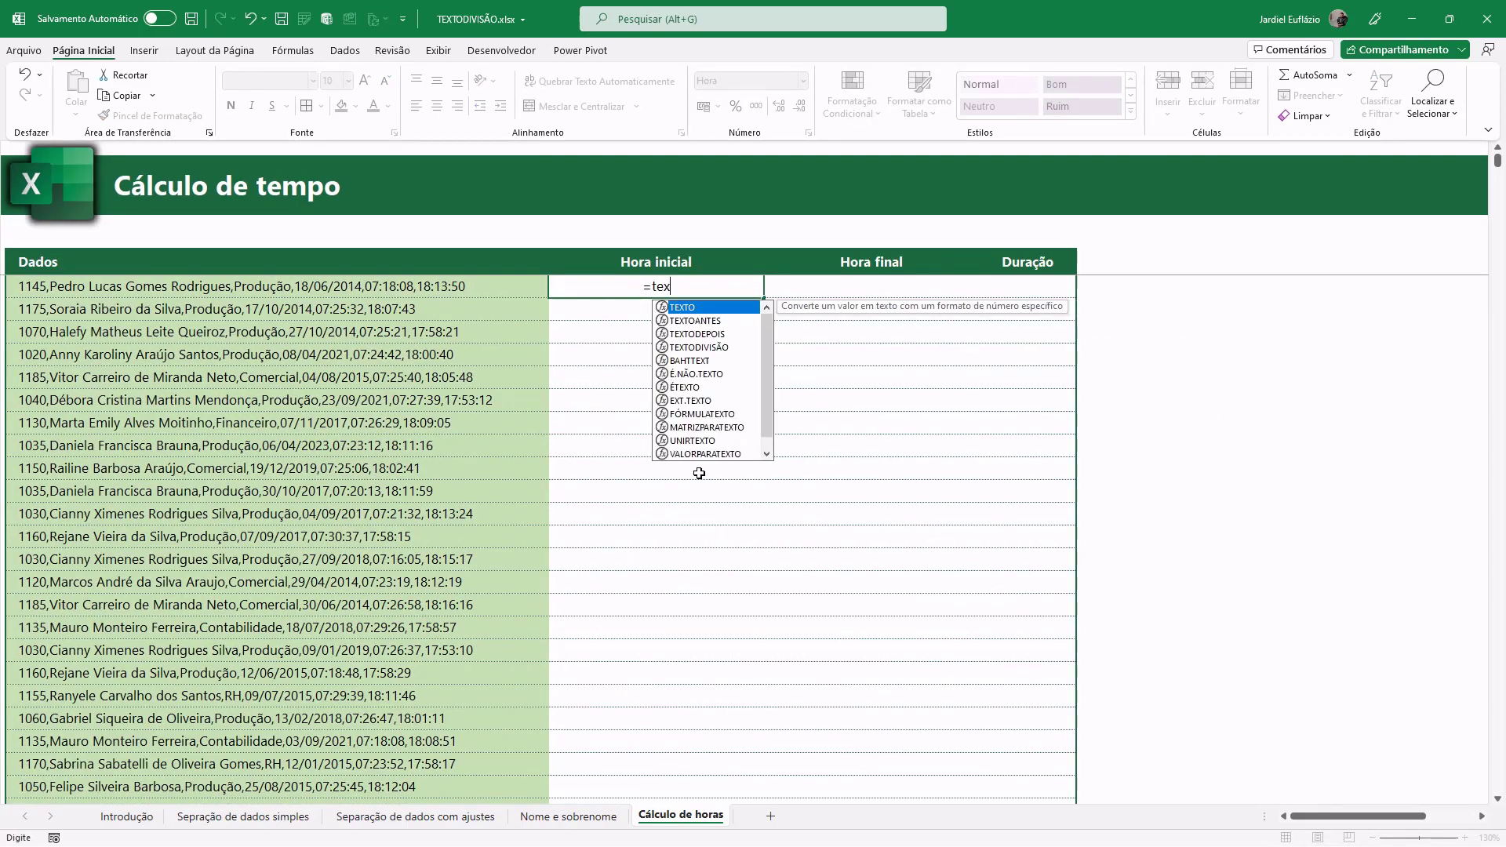
pyautogui.press('Down')
pyautogui.press('Down')
pyautogui.press('Down')
pyautogui.press('Tab')
pyautogui.press('Left')
pyautogui.write(';","')
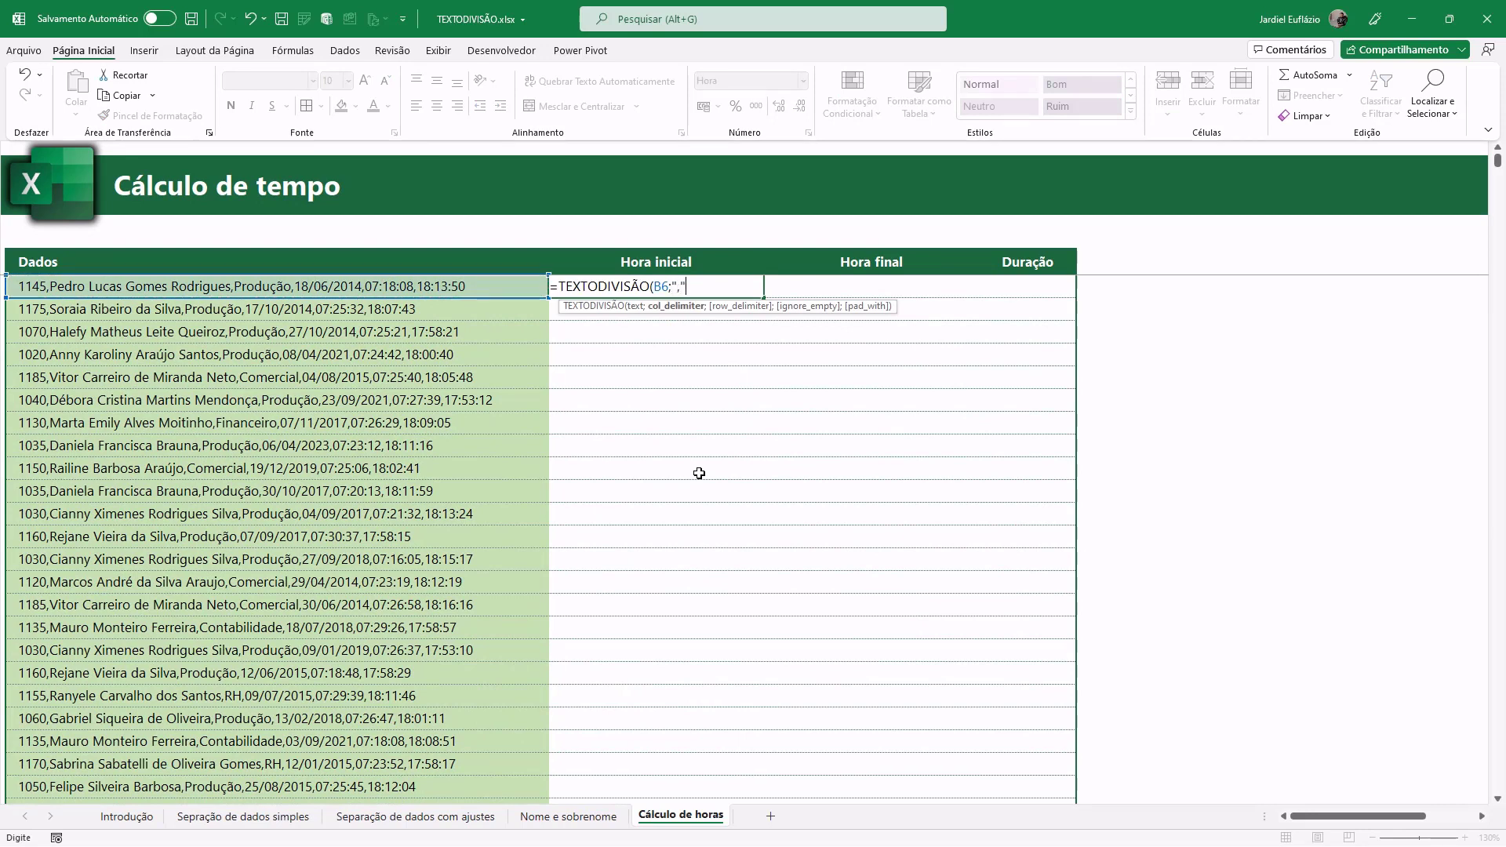
pyautogui.write(')')
pyautogui.press('Return')
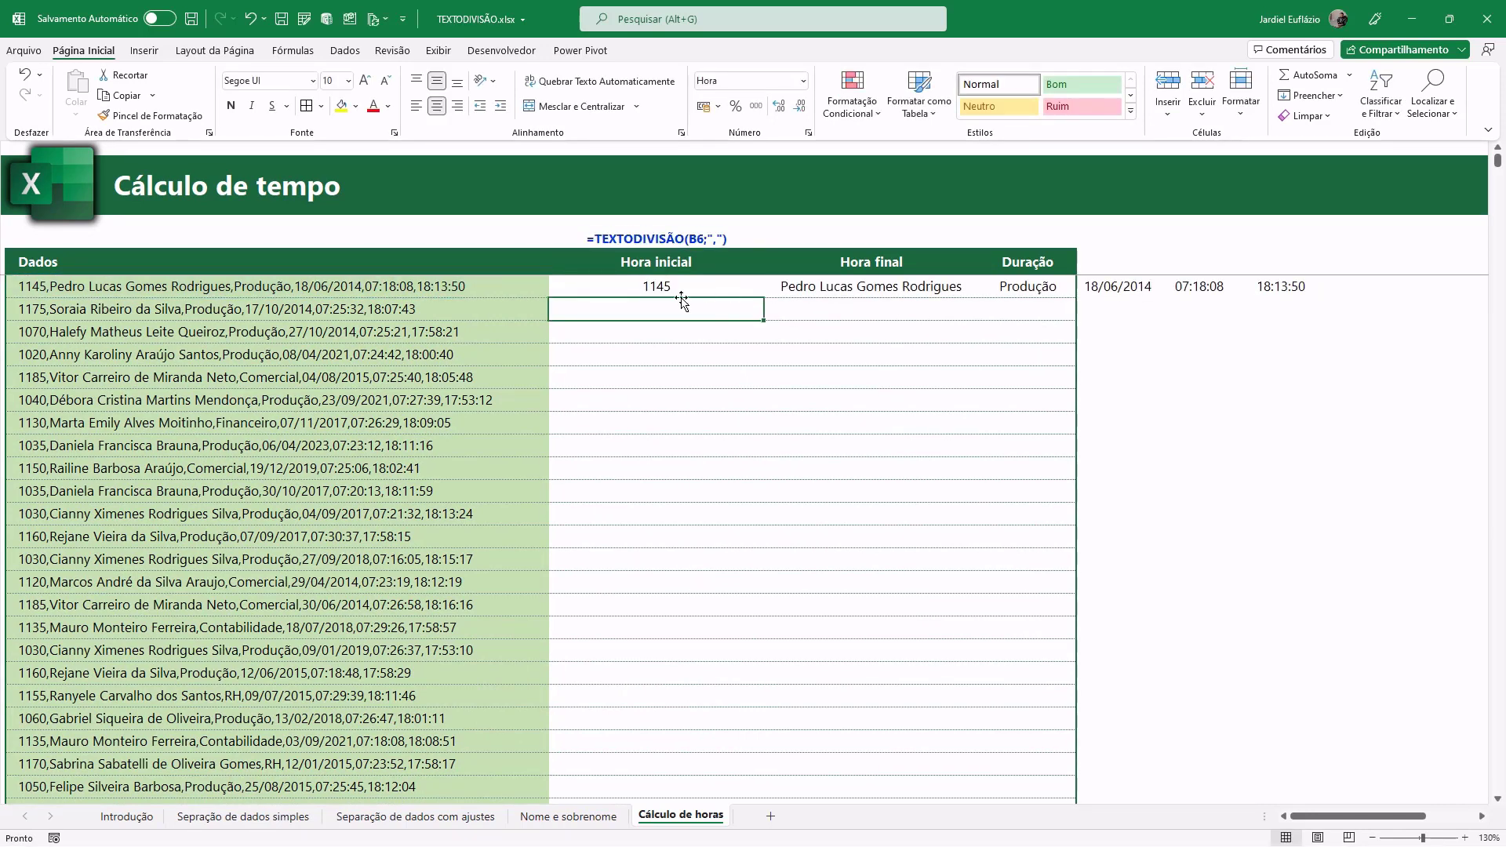
pyautogui.doubleClick(679, 290)
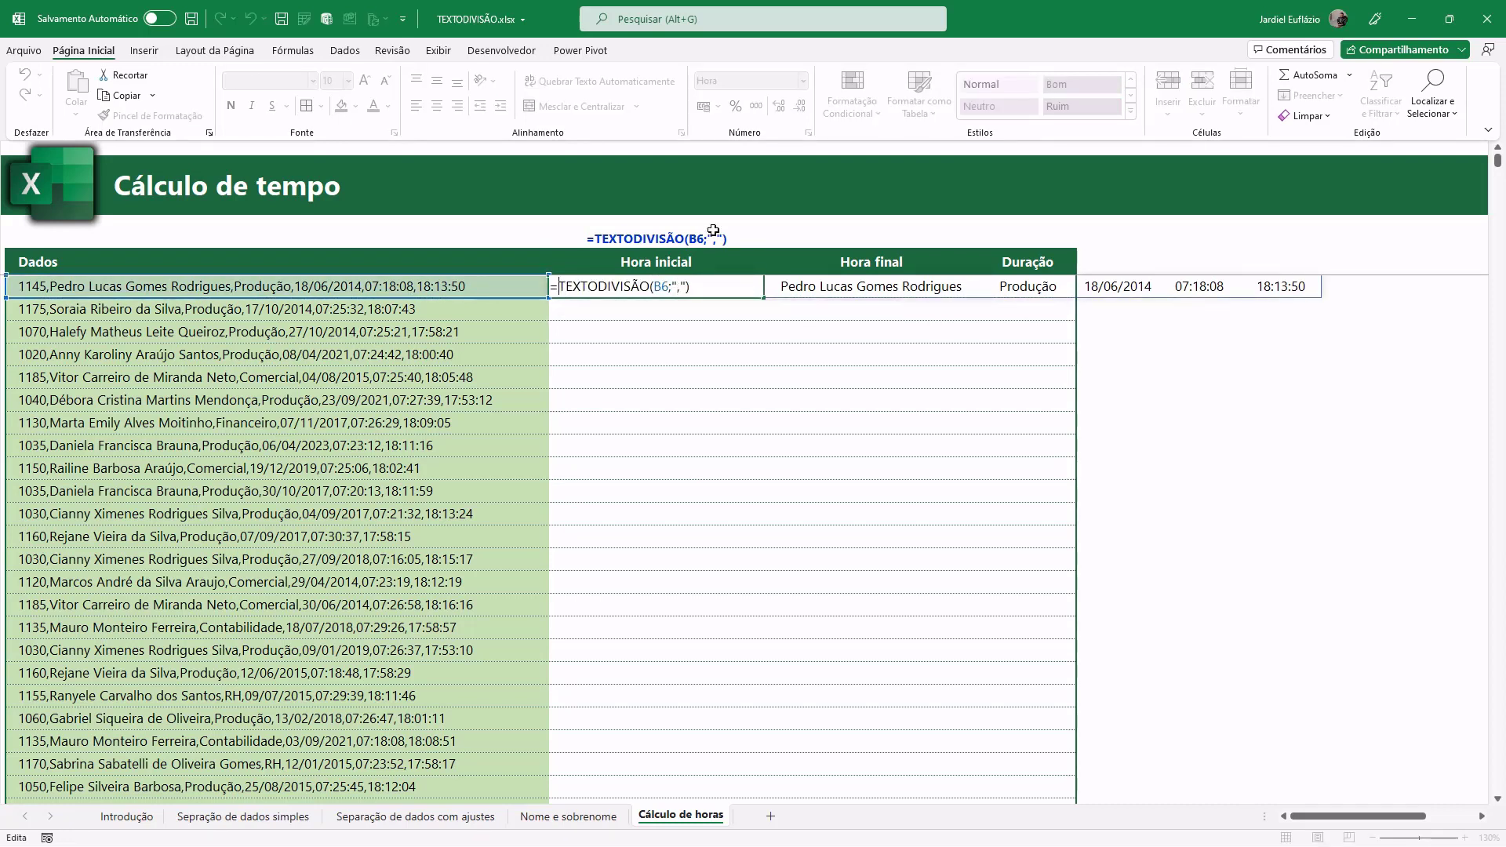
pyautogui.write('ÍNDICE(')
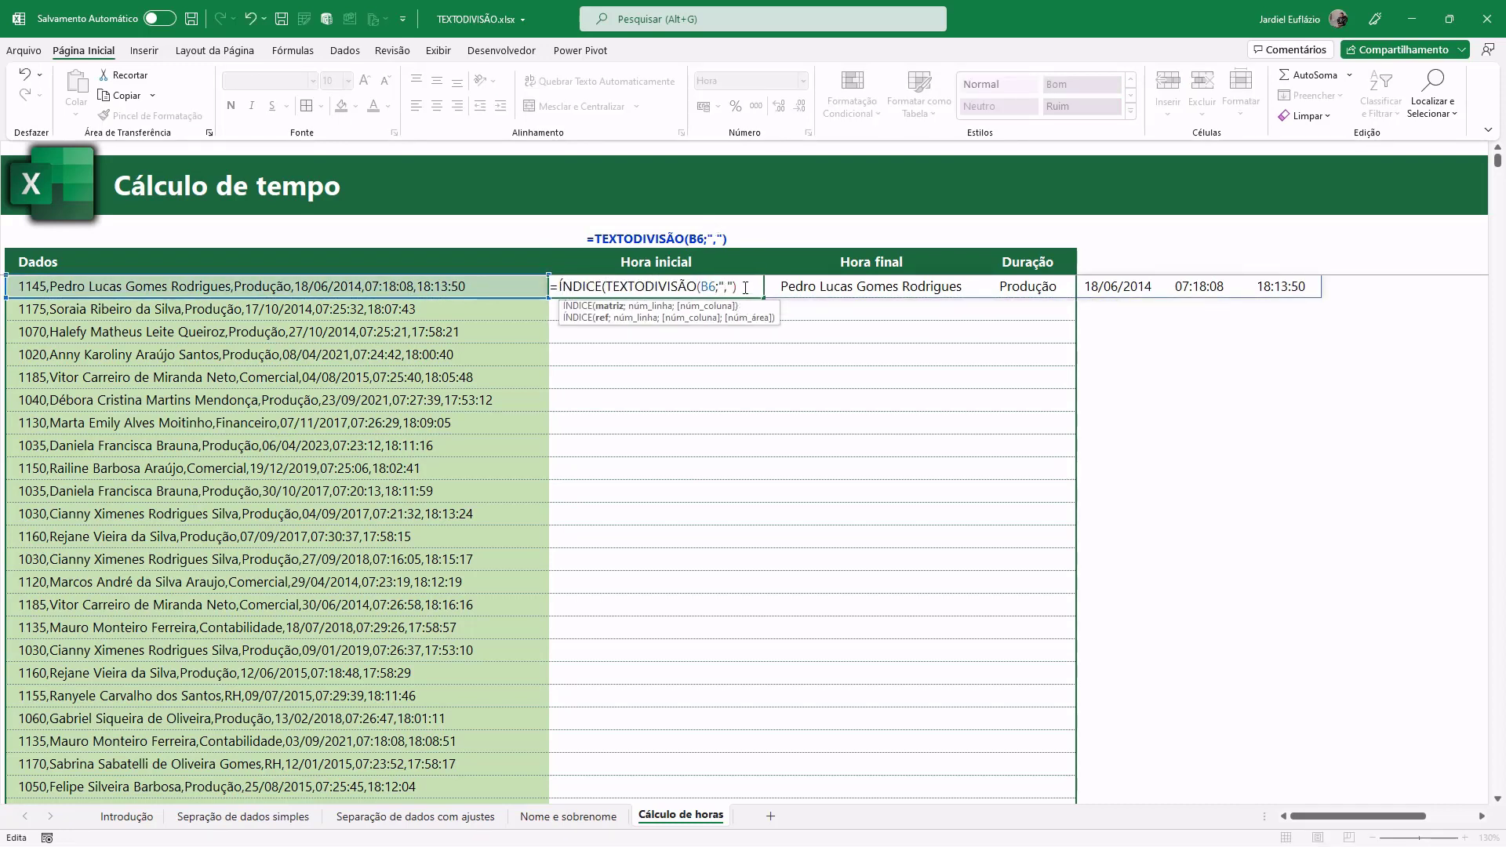
pyautogui.write(';5')
pyautogui.press('Return')
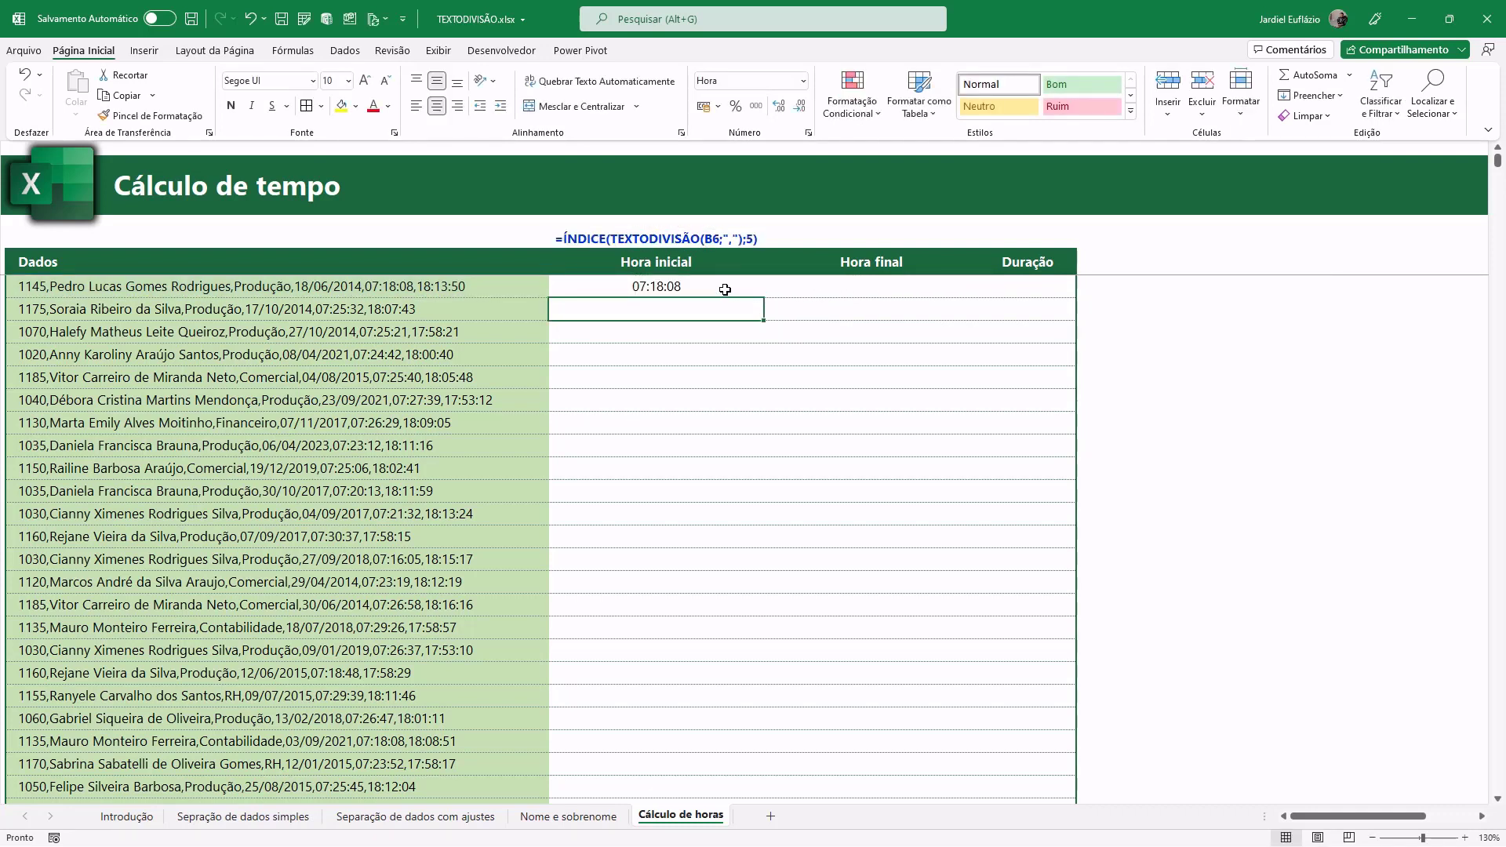
# Step: Reuse the formula in D6 with index 6 to get the end time 18:13:50
pyautogui.doubleClick(724, 287)
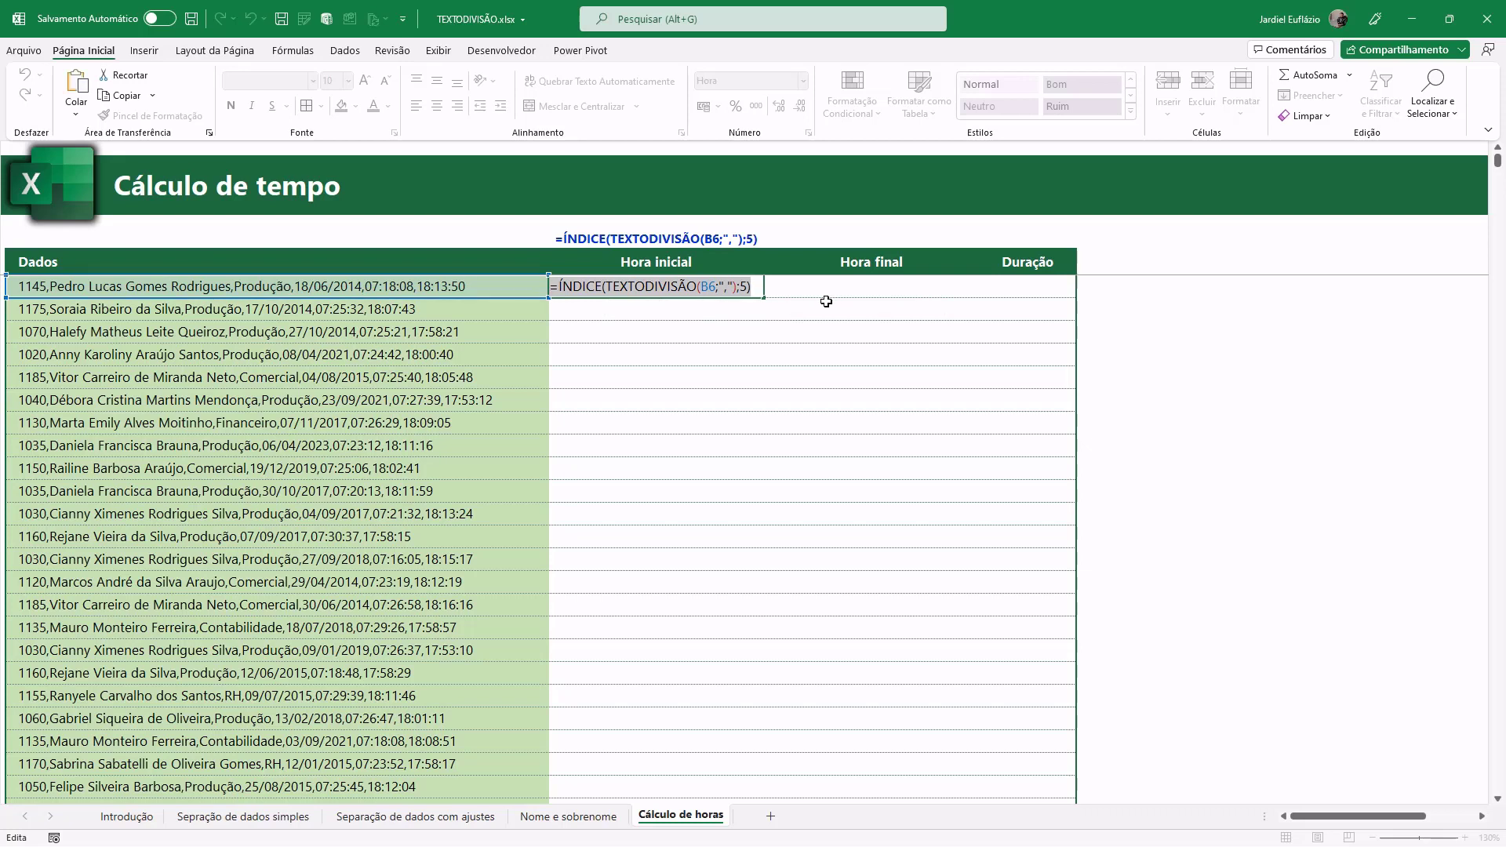
pyautogui.press('Escape')
pyautogui.doubleClick(902, 294)
pyautogui.write('=ÍNDICE(TEXTODIVISÃO(B6;",");5)')
pyautogui.press('Left')
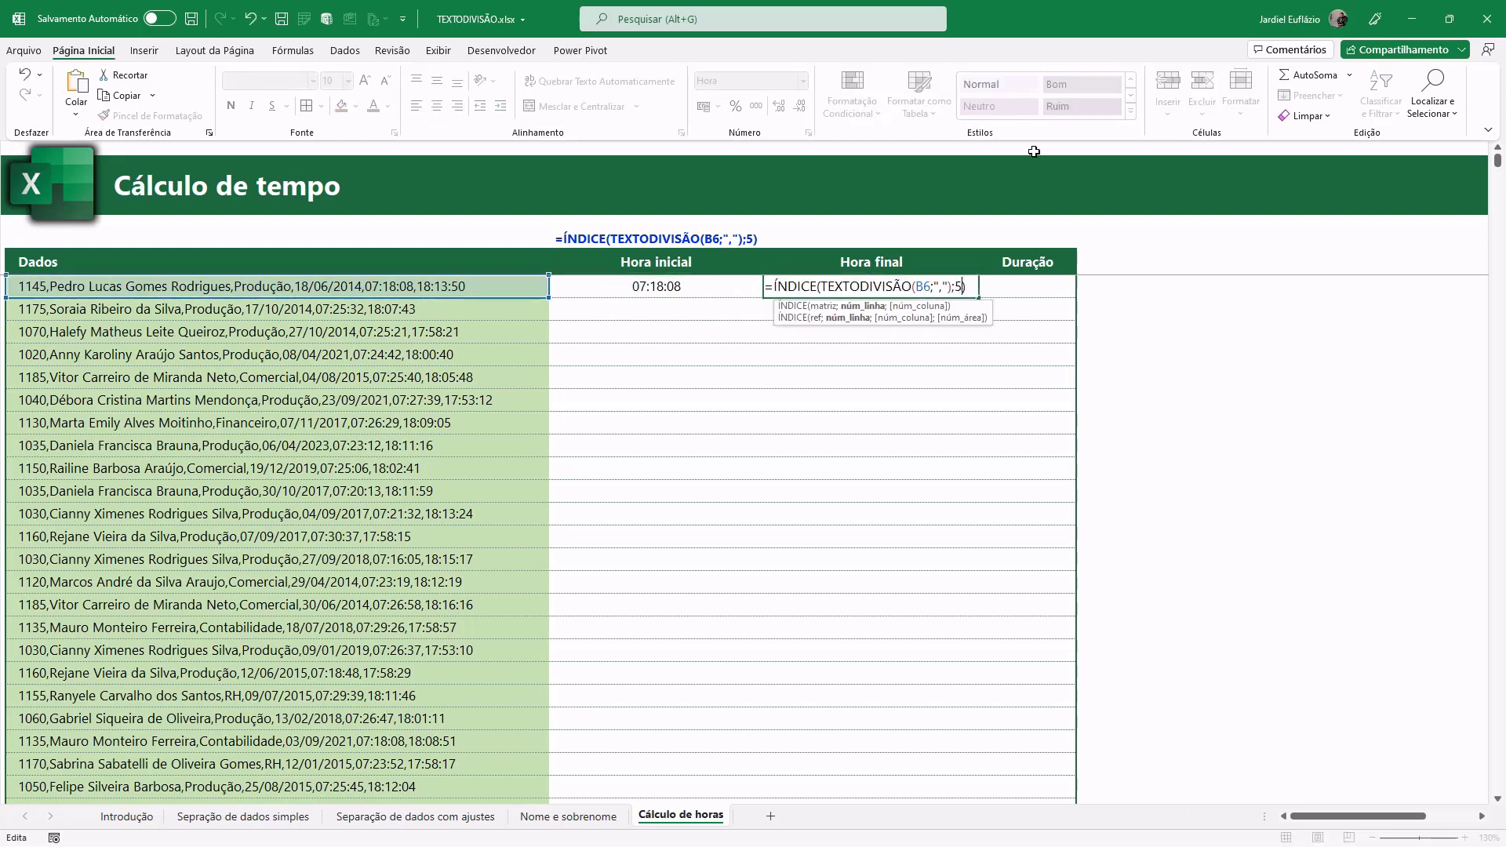
pyautogui.write('6')
pyautogui.press('Return')
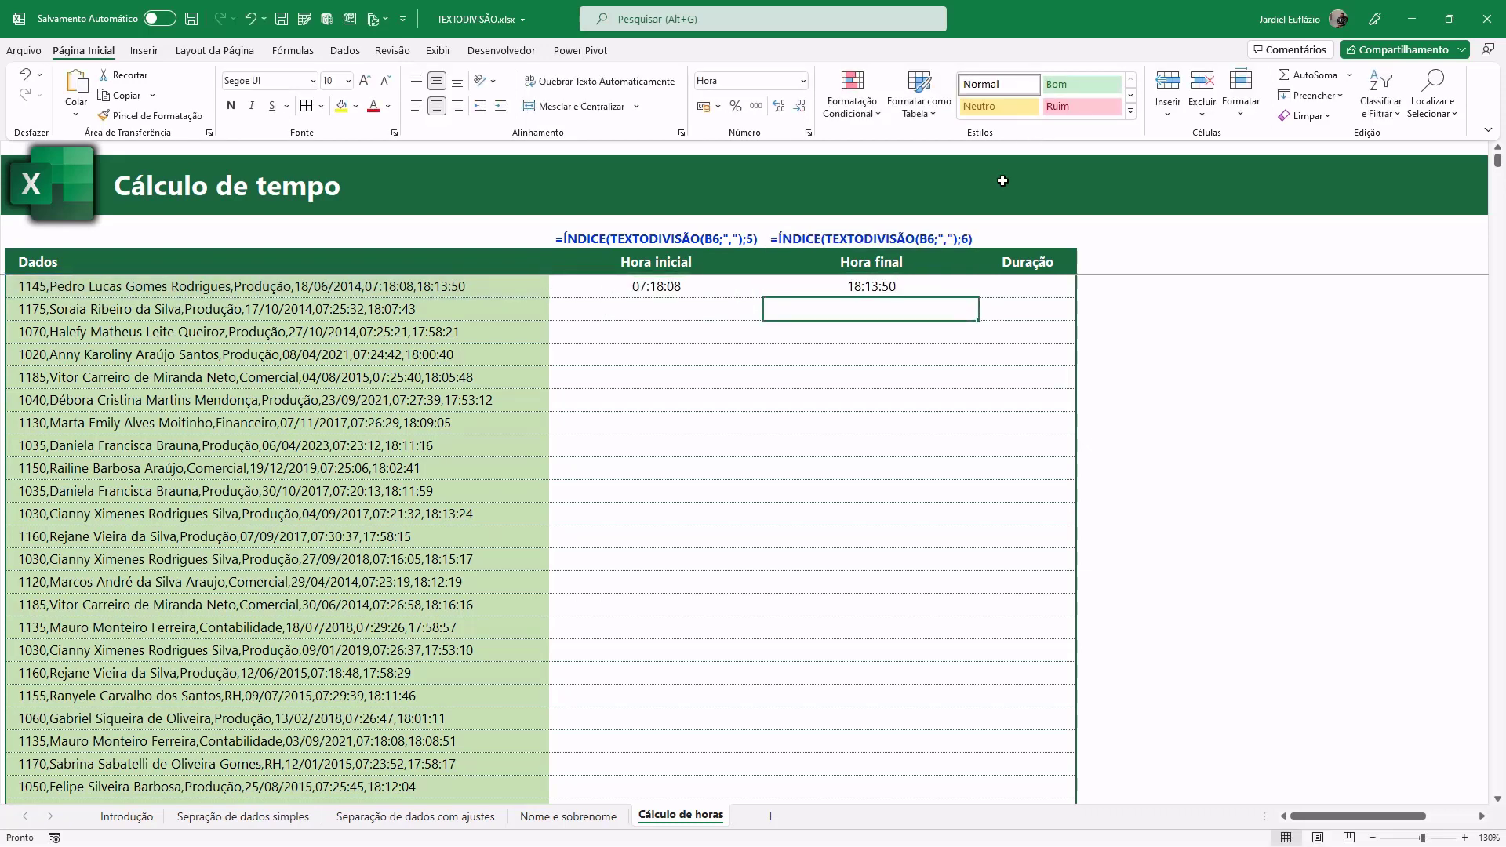
# Step: Enter =D6-C6 in E6 so the first Duração shows 10:55:42
pyautogui.click(1012, 287)
pyautogui.write('=')
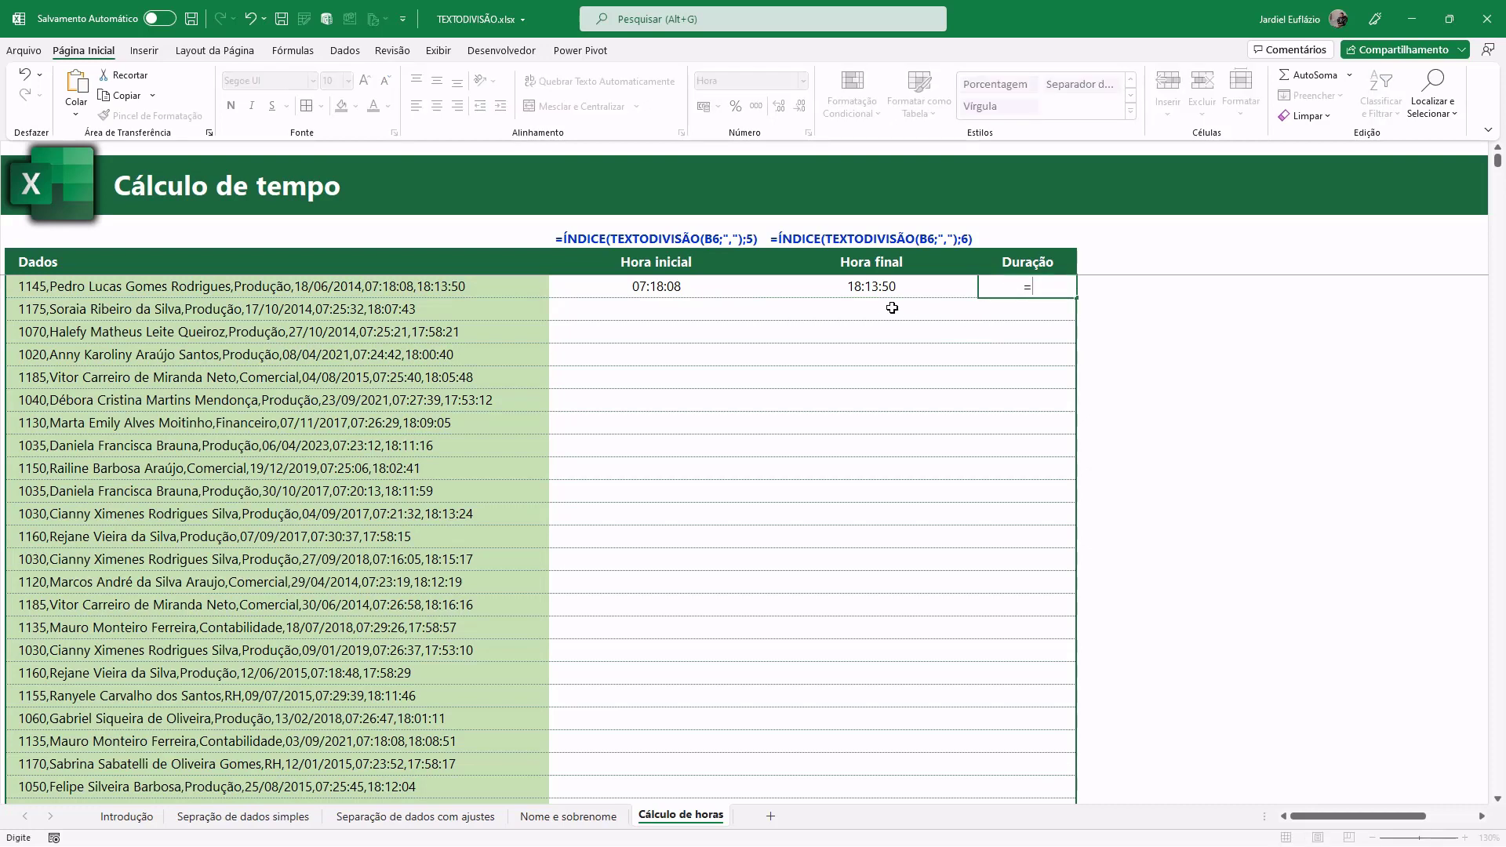
pyautogui.click(872, 294)
pyautogui.write('-')
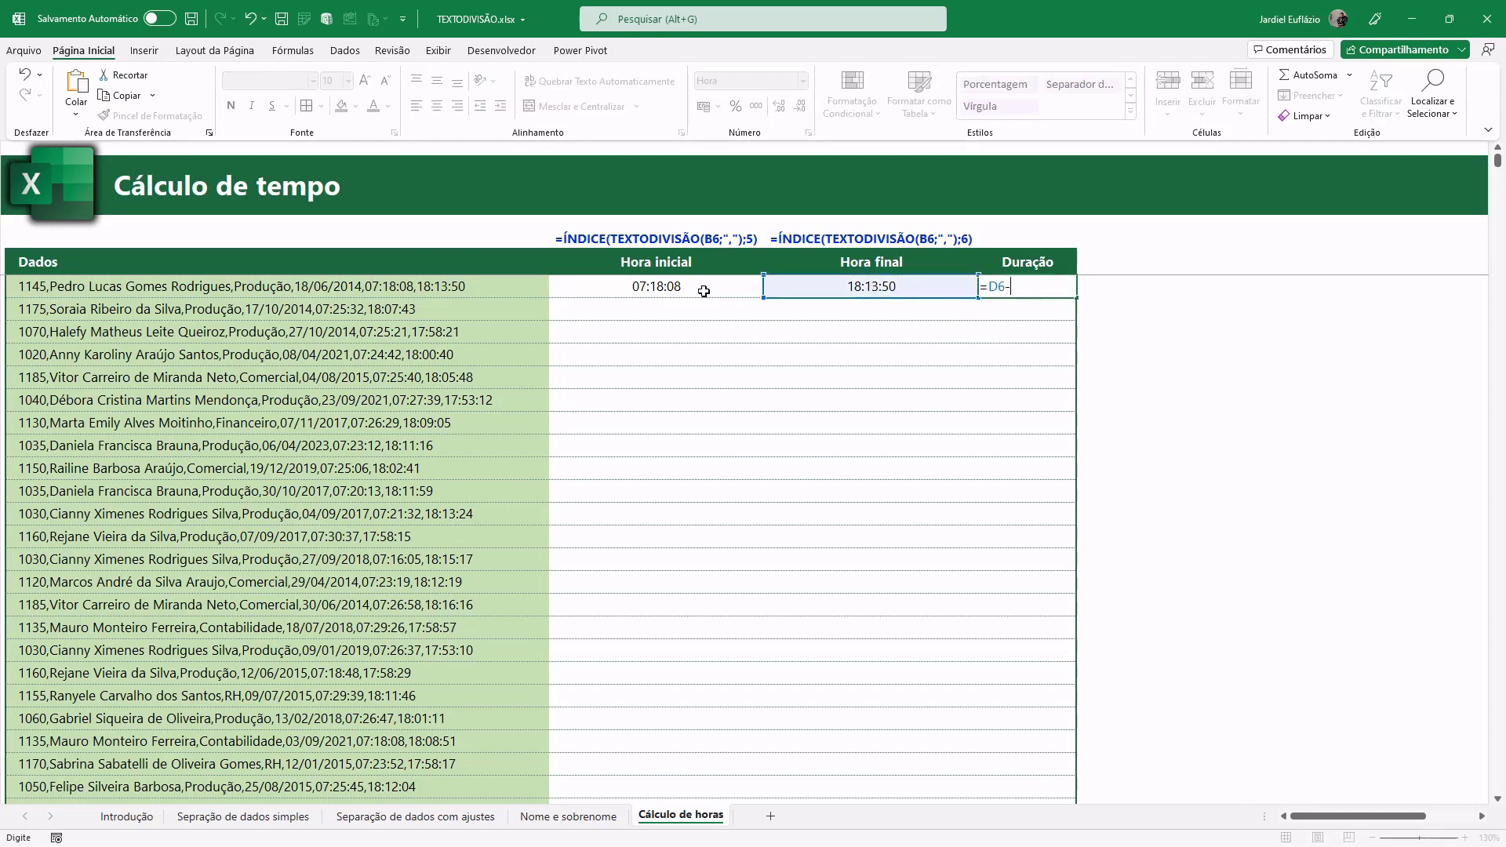
pyautogui.click(704, 290)
pyautogui.press('Return')
# Step: Copy the three time formulas in C6:E6 and select C7:E down to the last data row
pyautogui.moveTo(689, 289); pyautogui.dragTo(1020, 287)
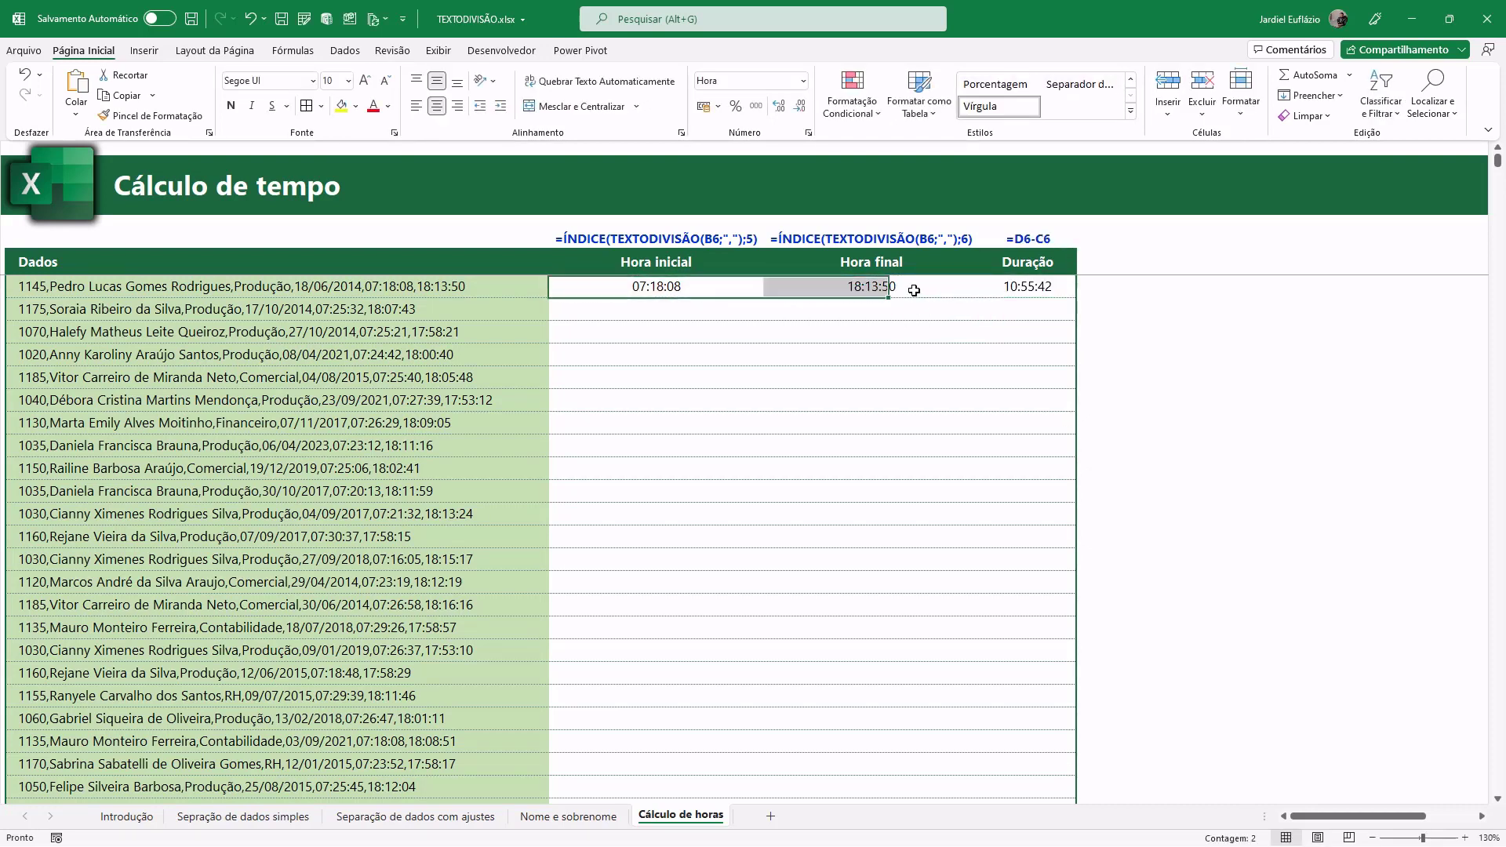
pyautogui.hotkey('ctrl', 'c')
pyautogui.press('Left')
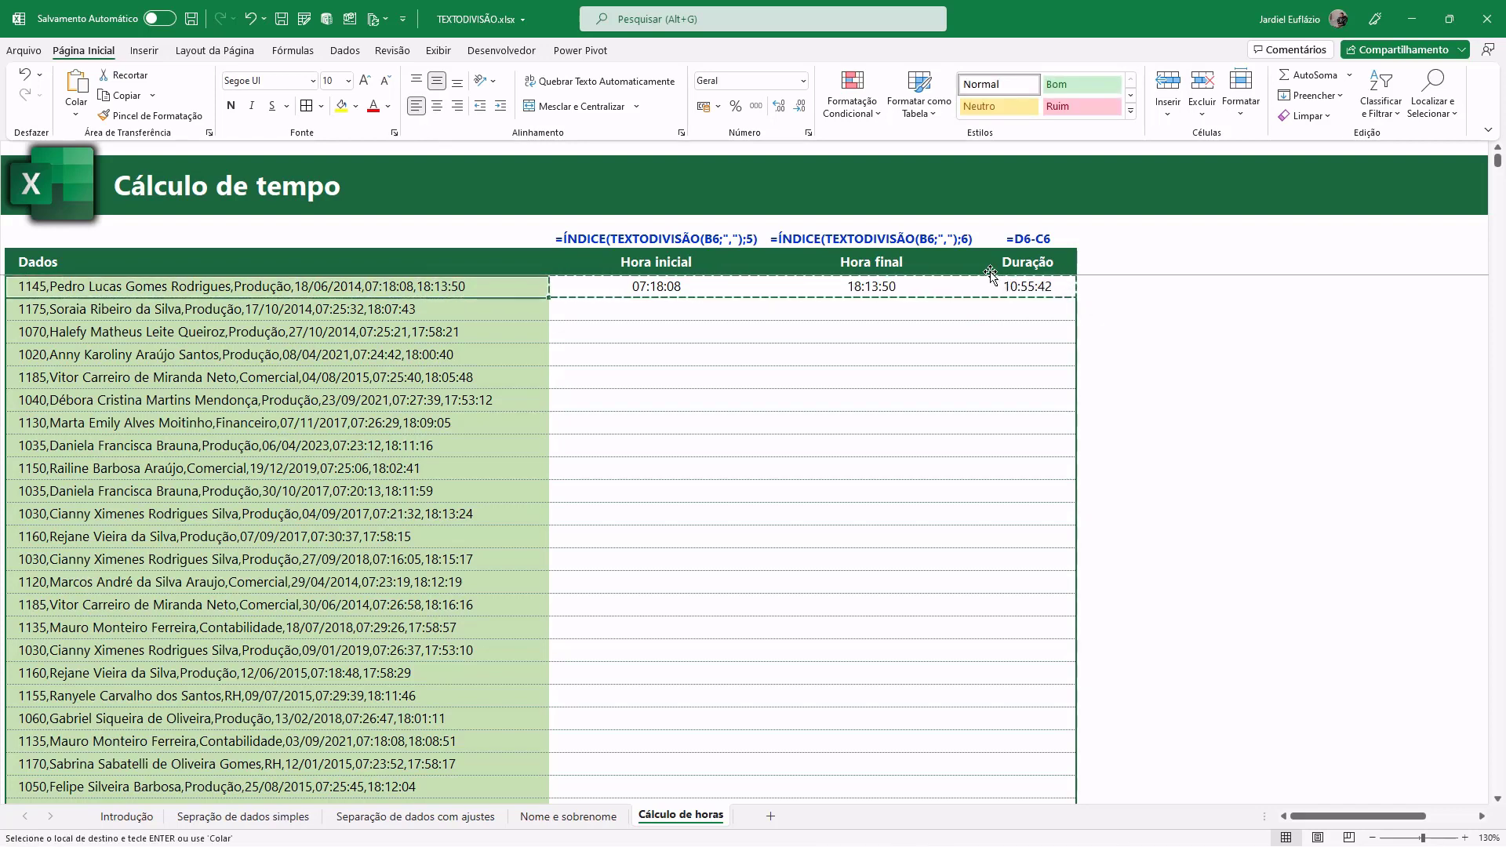
pyautogui.hotkey('ctrl', 'Down')
pyautogui.press('Right')
pyautogui.hotkey('shift', 'Right')
pyautogui.hotkey('shift', 'Right')
pyautogui.hotkey('ctrl', 'shift', 'Up')
pyautogui.hotkey('shift', 'Down')
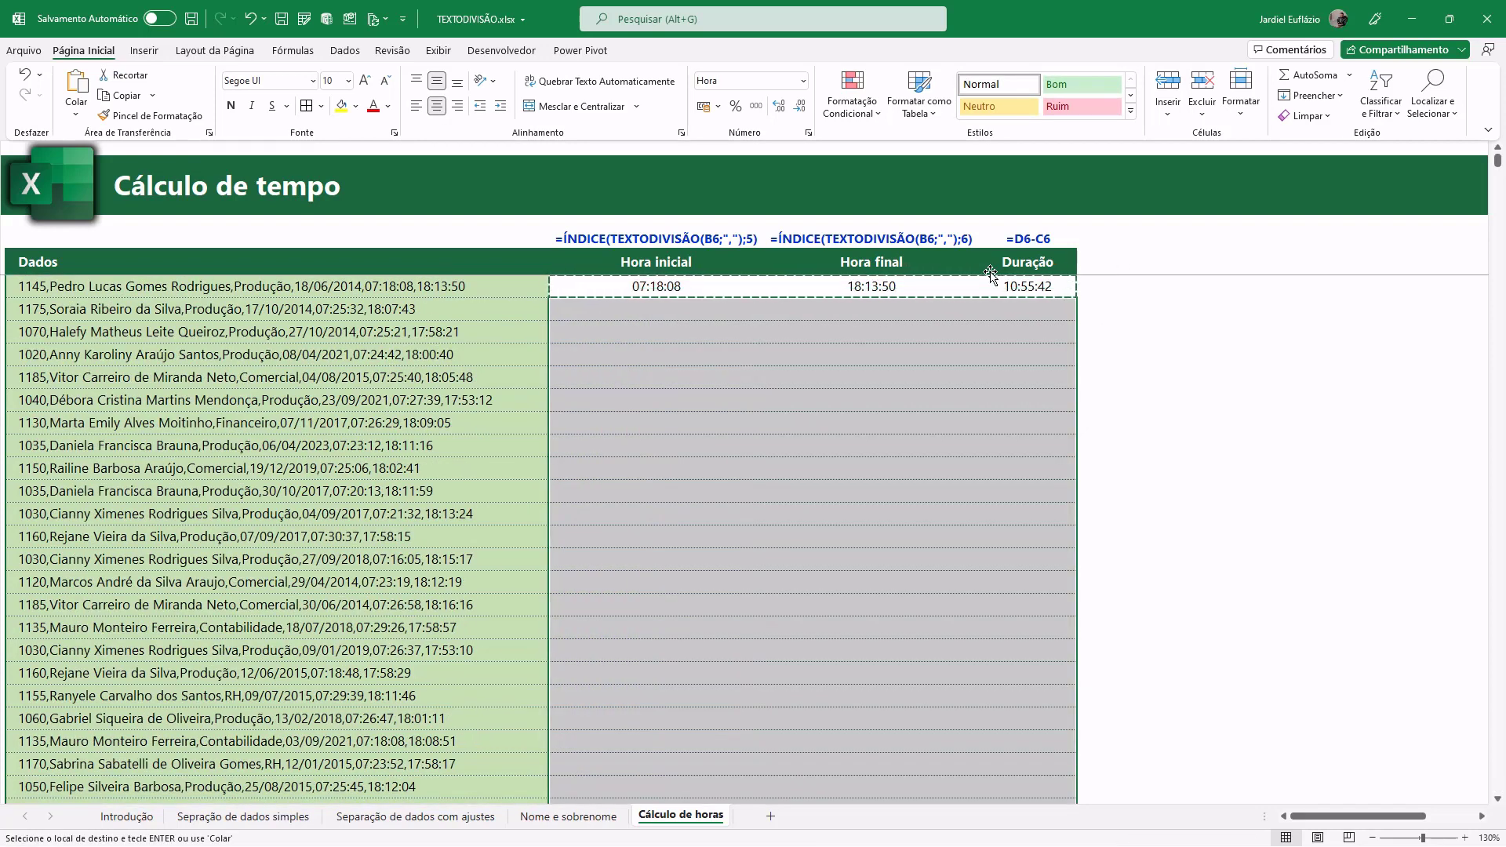
# Step: Paste Special only the formulas into every row, then check the durations at the table's end
pyautogui.hotkey('ctrl', 'alt', 'v')
pyautogui.press('f')
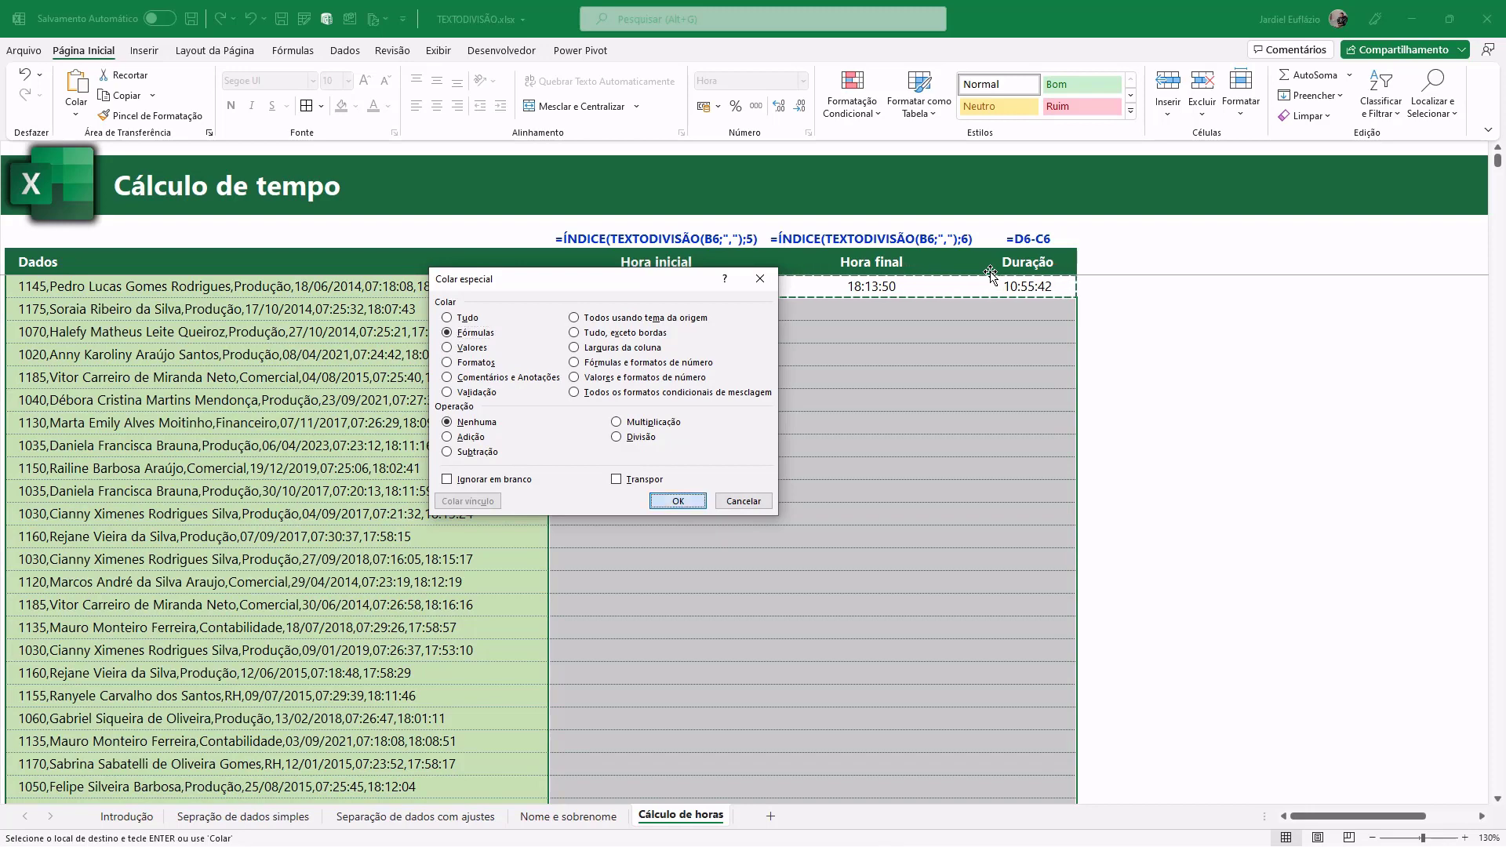
pyautogui.press('Return')
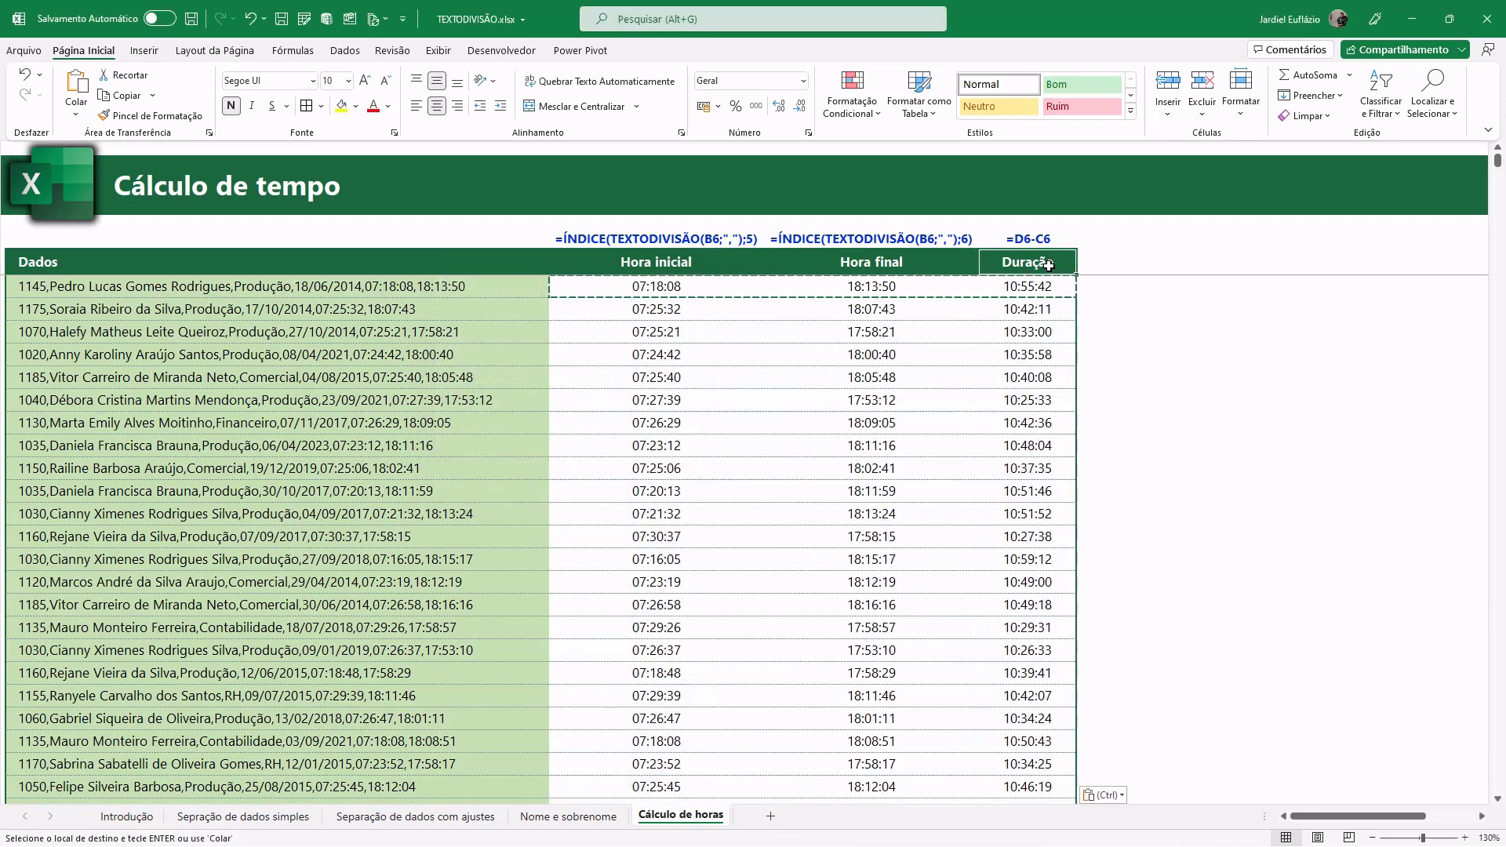
pyautogui.click(1046, 287)
pyautogui.hotkey('ctrl', 'shift', 'Down')
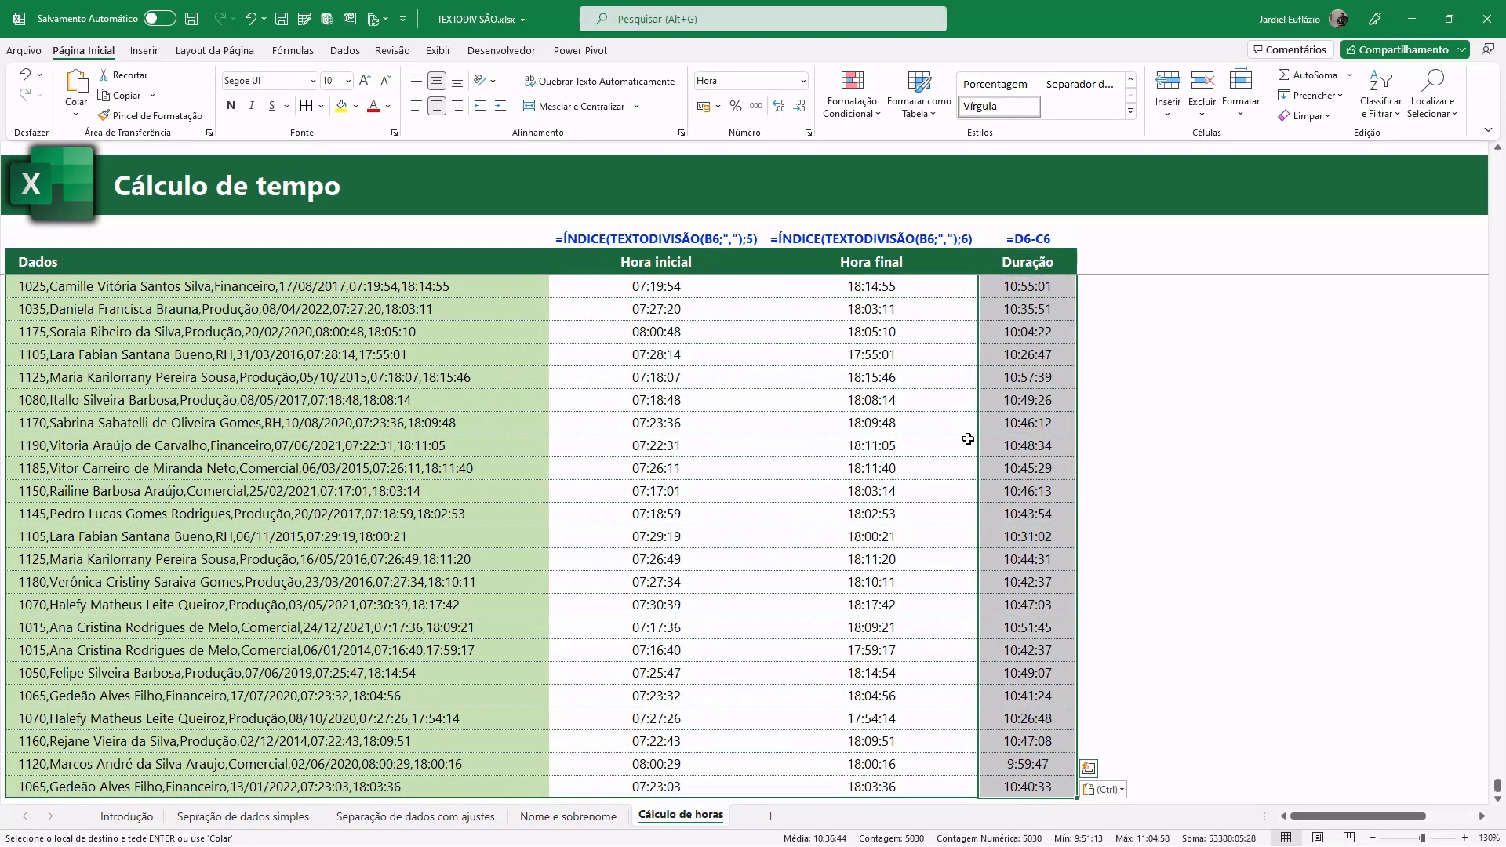
pyautogui.scroll(4, 875, 455)
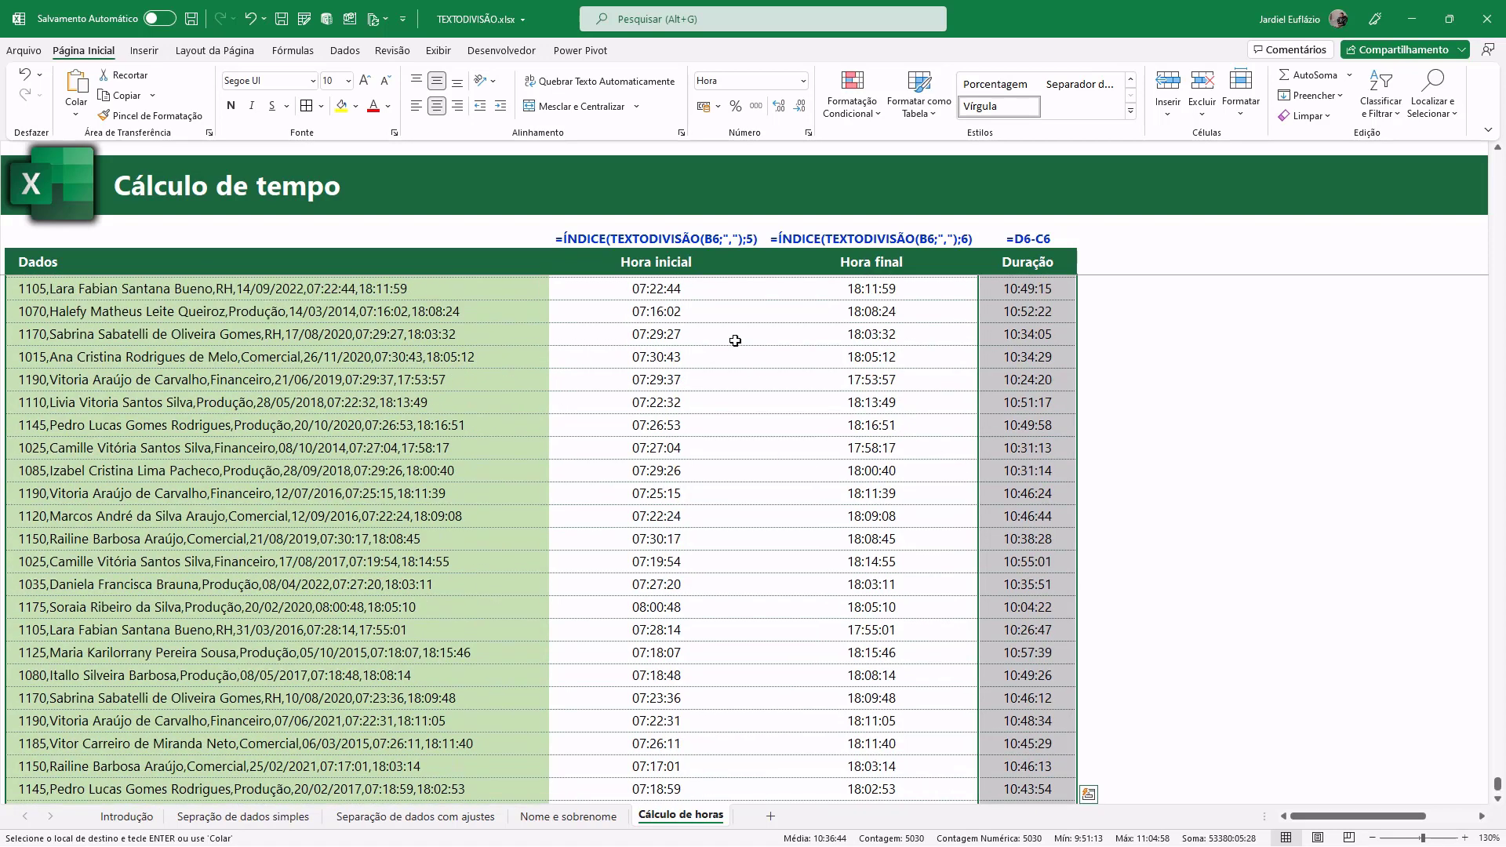
pyautogui.click(690, 266)
pyautogui.press('Down')
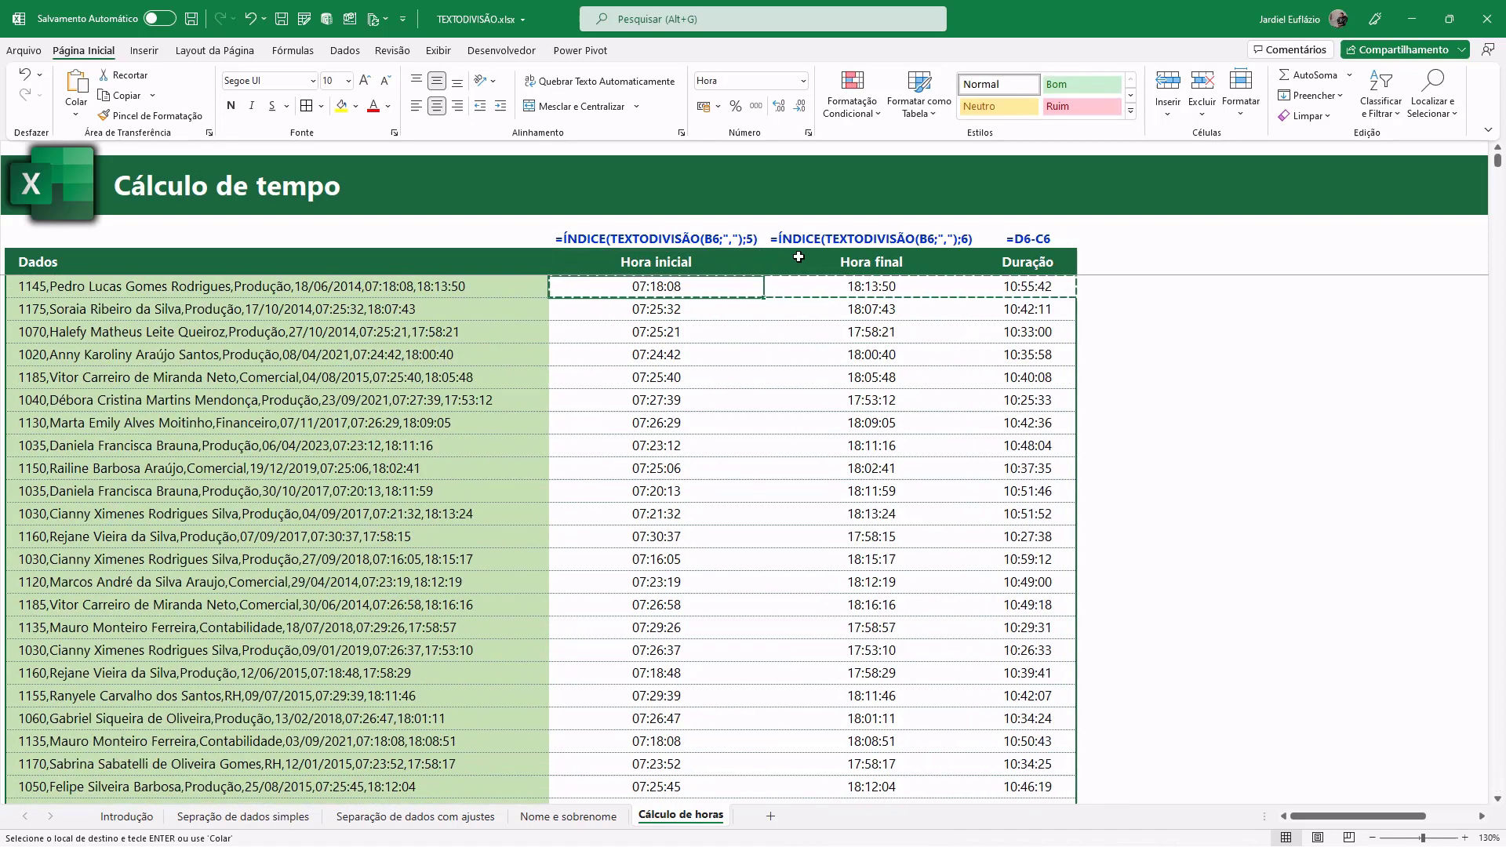
pyautogui.press('Escape')
pyautogui.hotkey('shift', 'Right')
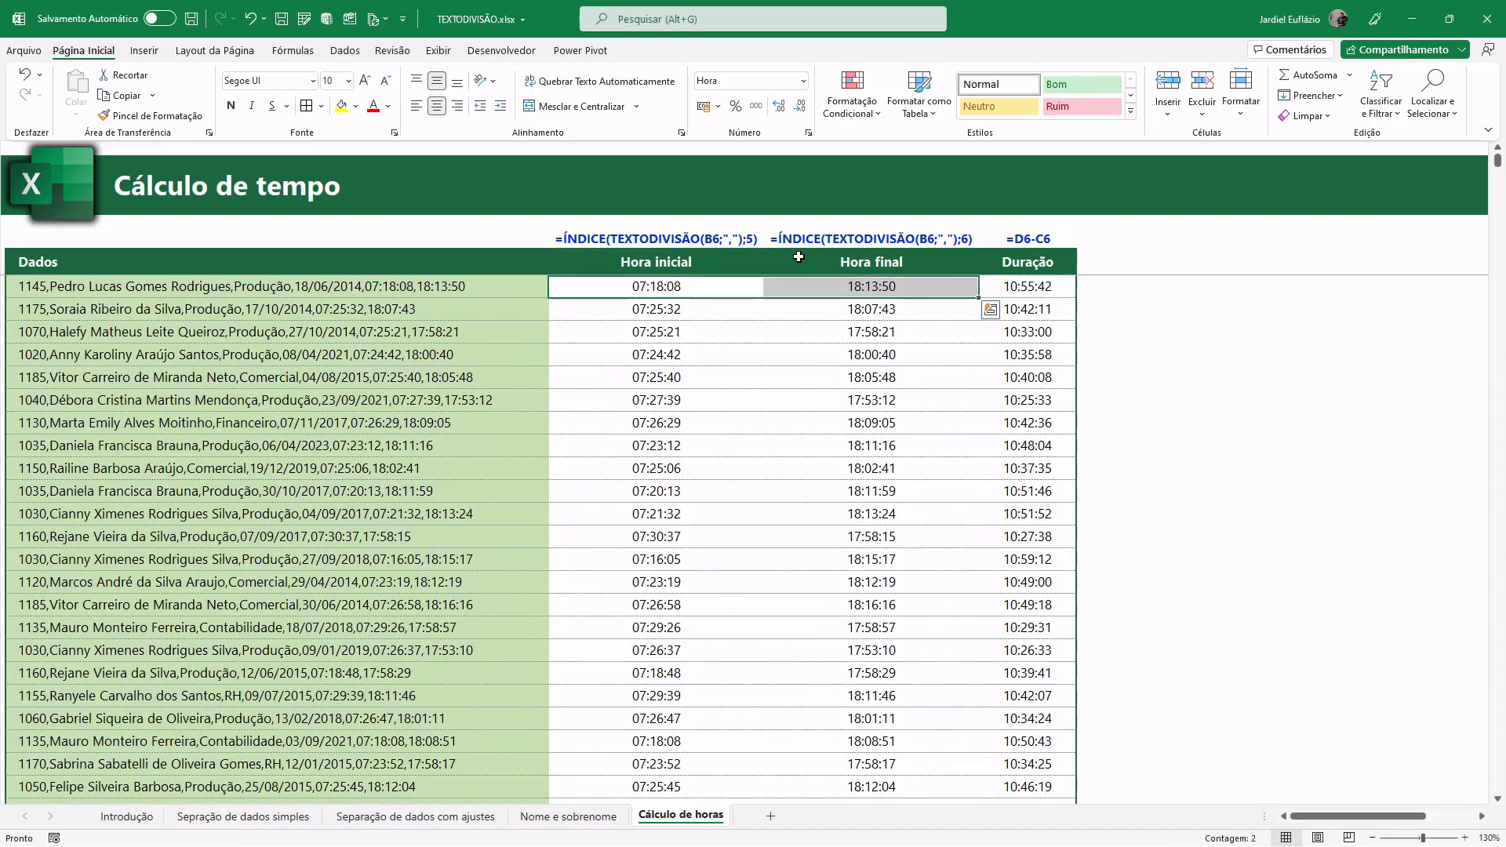
pyautogui.hotkey('shift', 'Down')
pyautogui.hotkey('shift', 'Down')
pyautogui.hotkey('shift', 'Down')
pyautogui.hotkey('shift', 'Down')
pyautogui.hotkey('shift', 'Down')
pyautogui.hotkey('shift', 'Down')
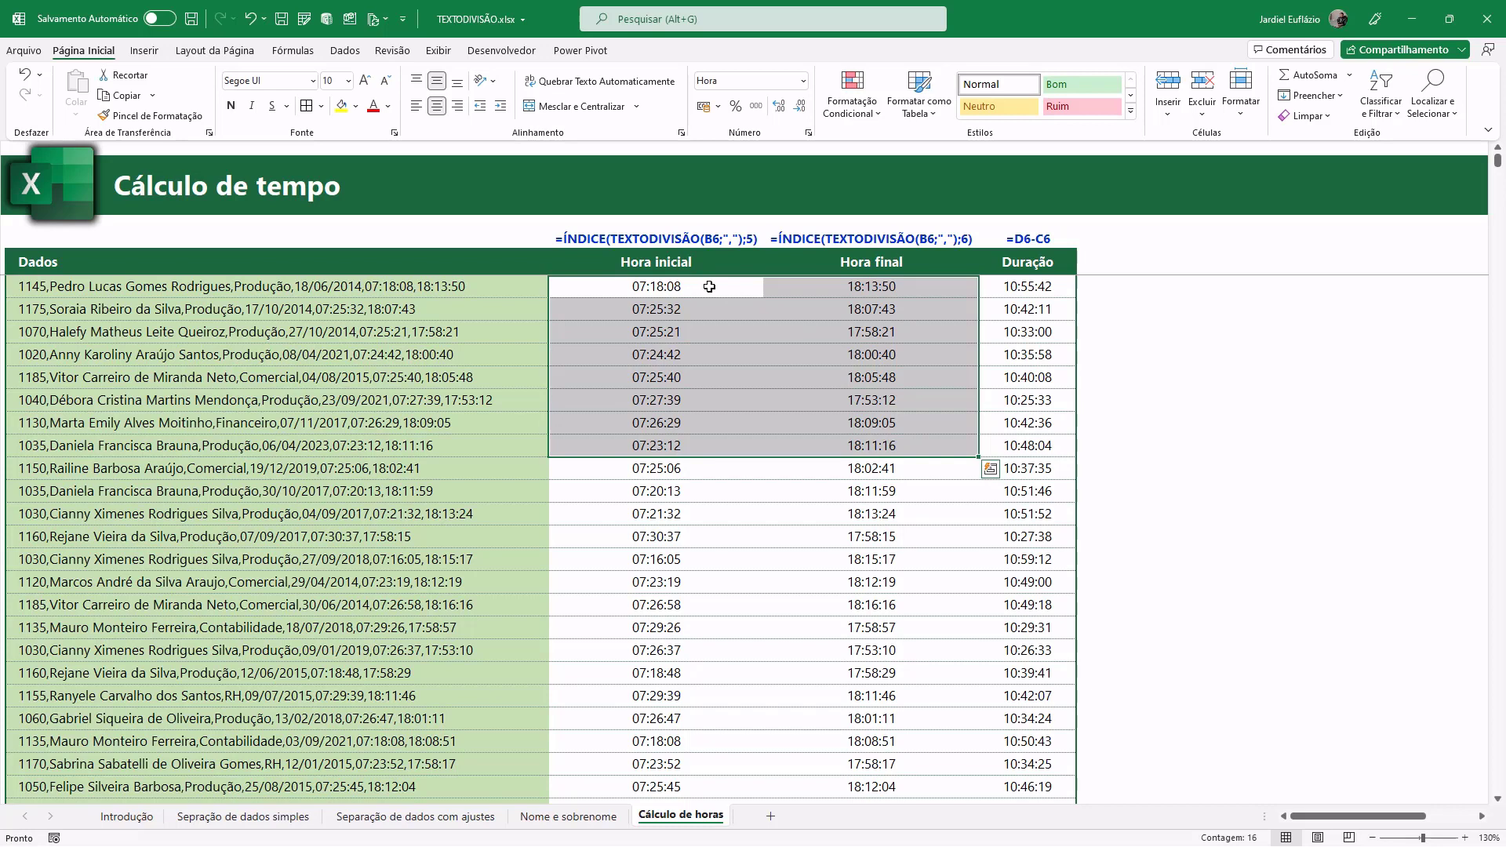
pyautogui.click(1056, 286)
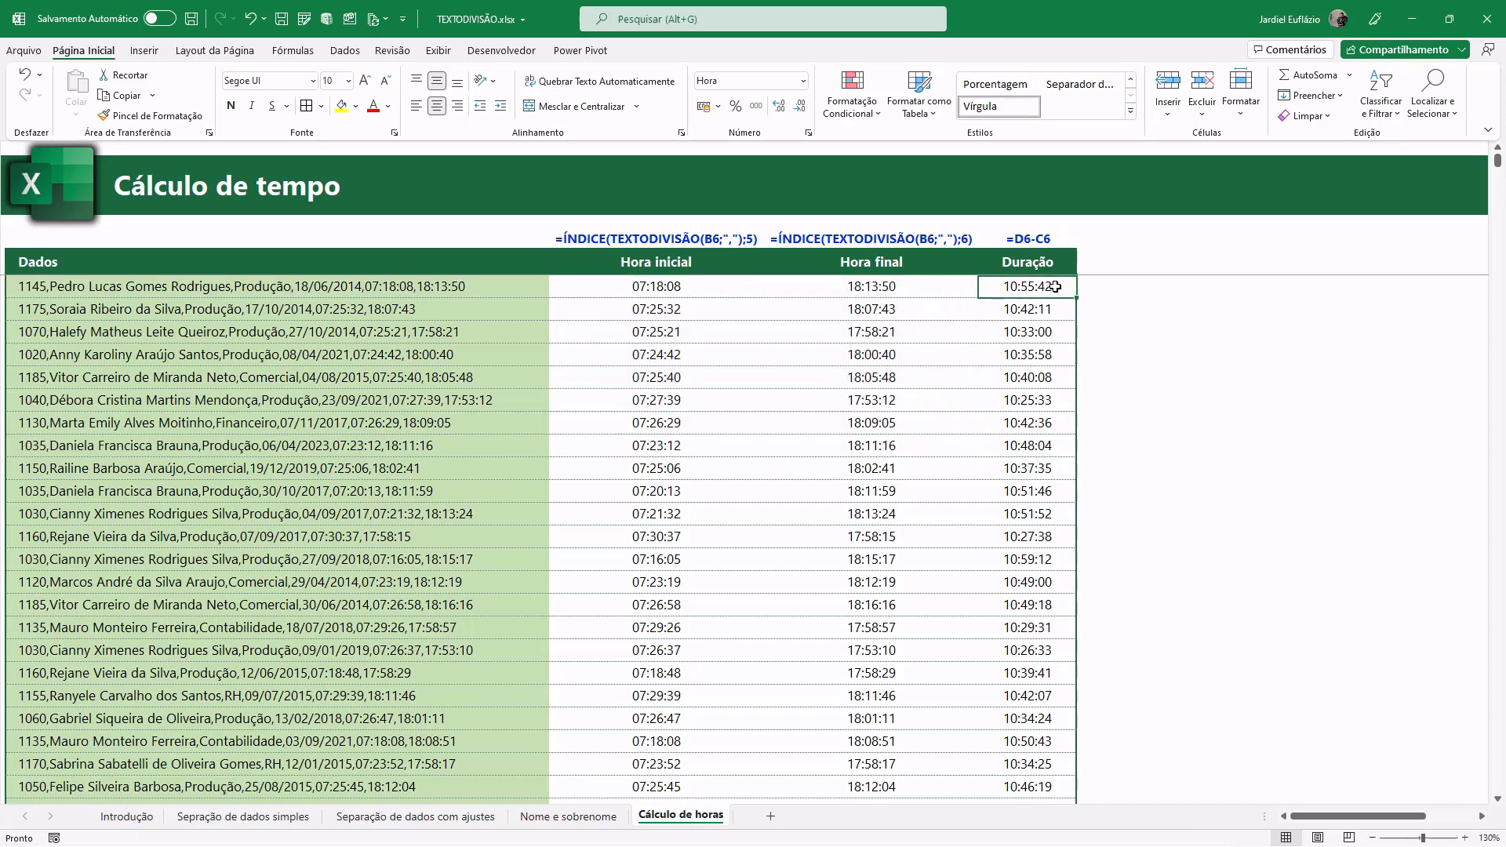
pyautogui.doubleClick(1060, 288)
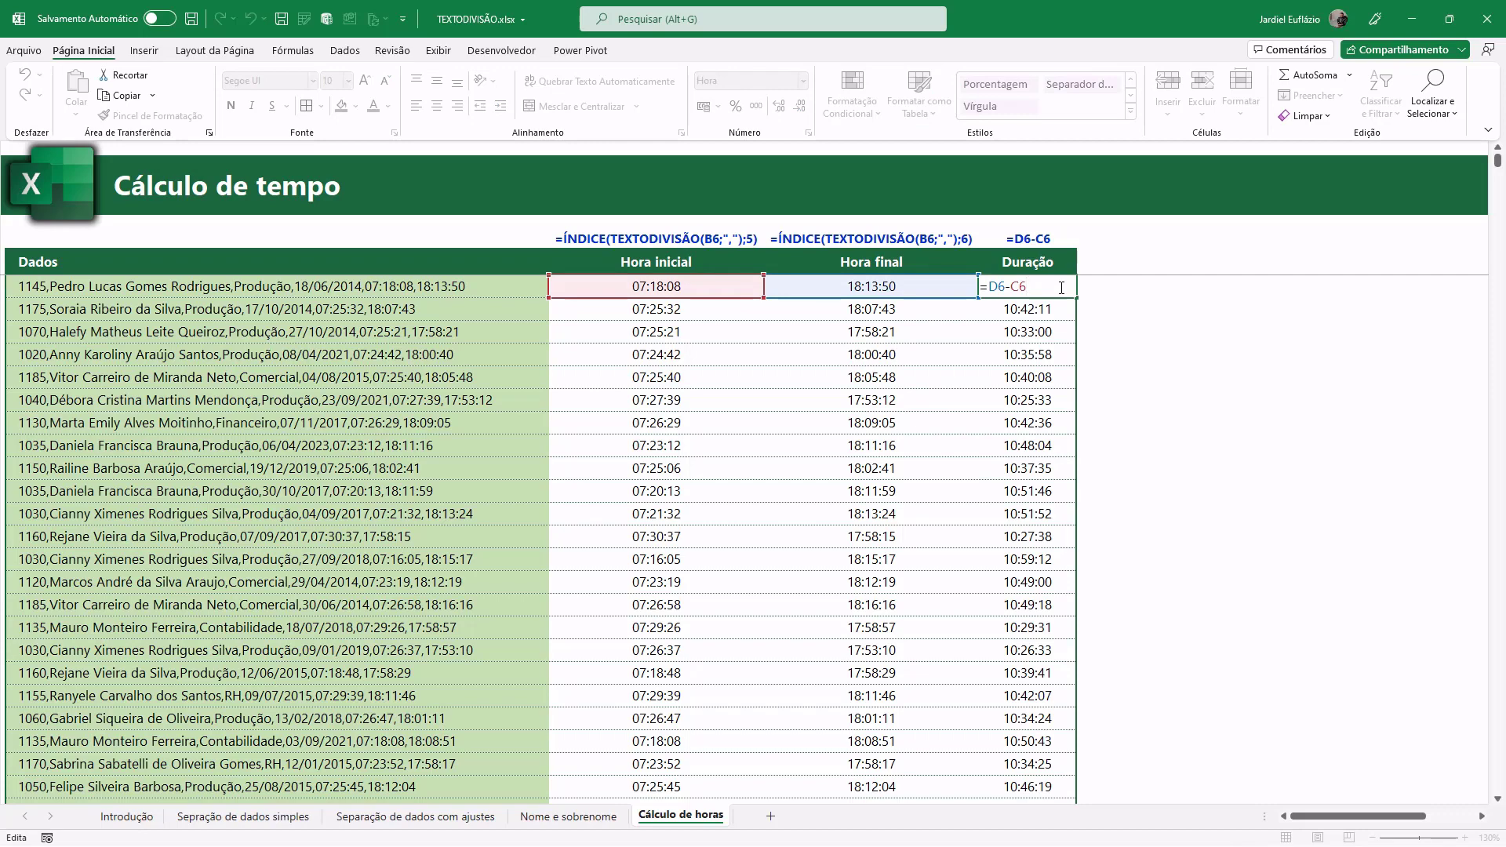
pyautogui.press('Escape')
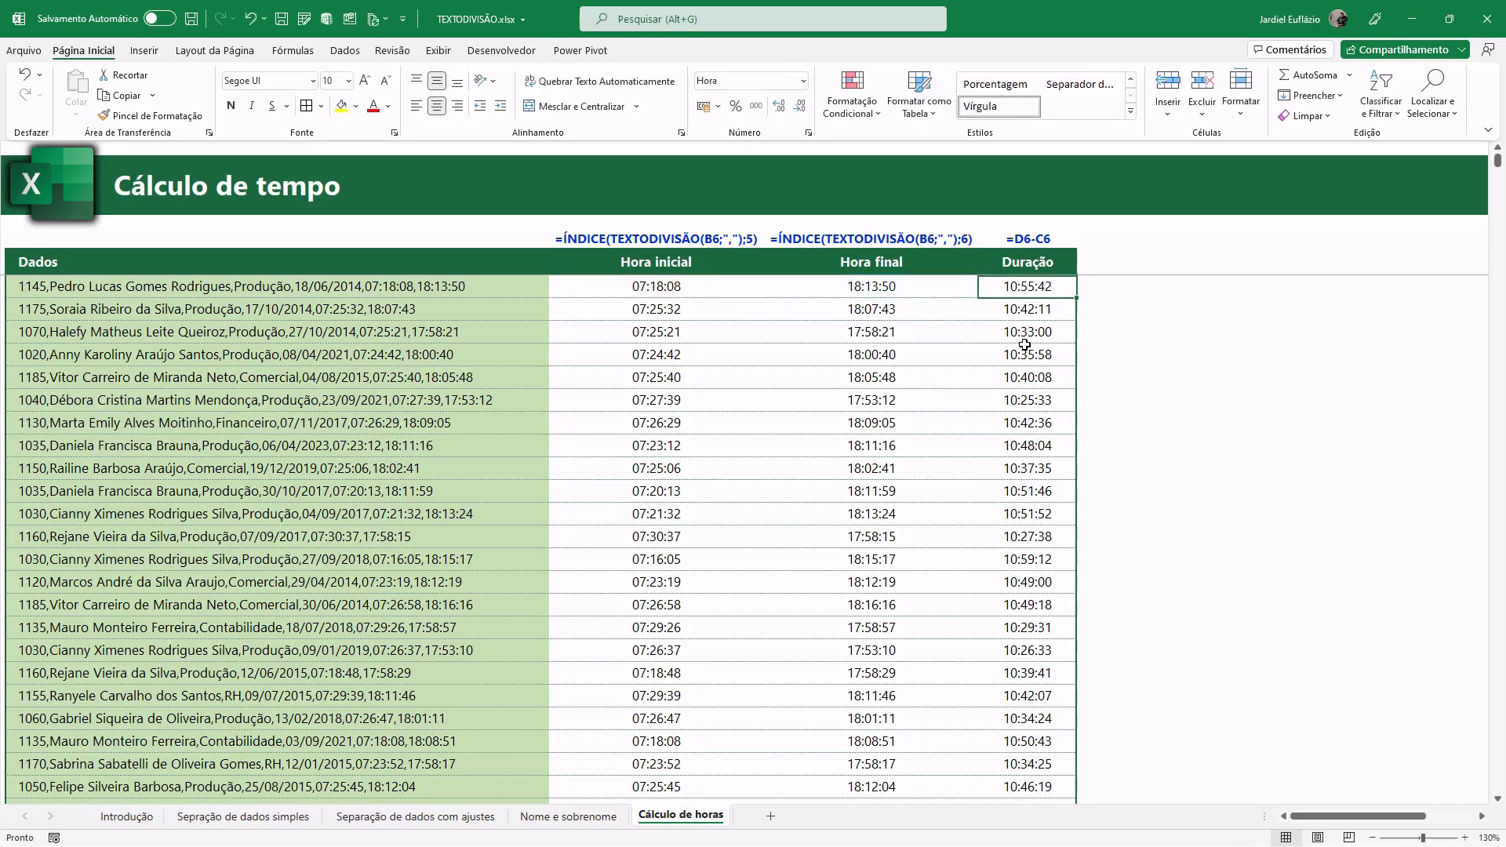